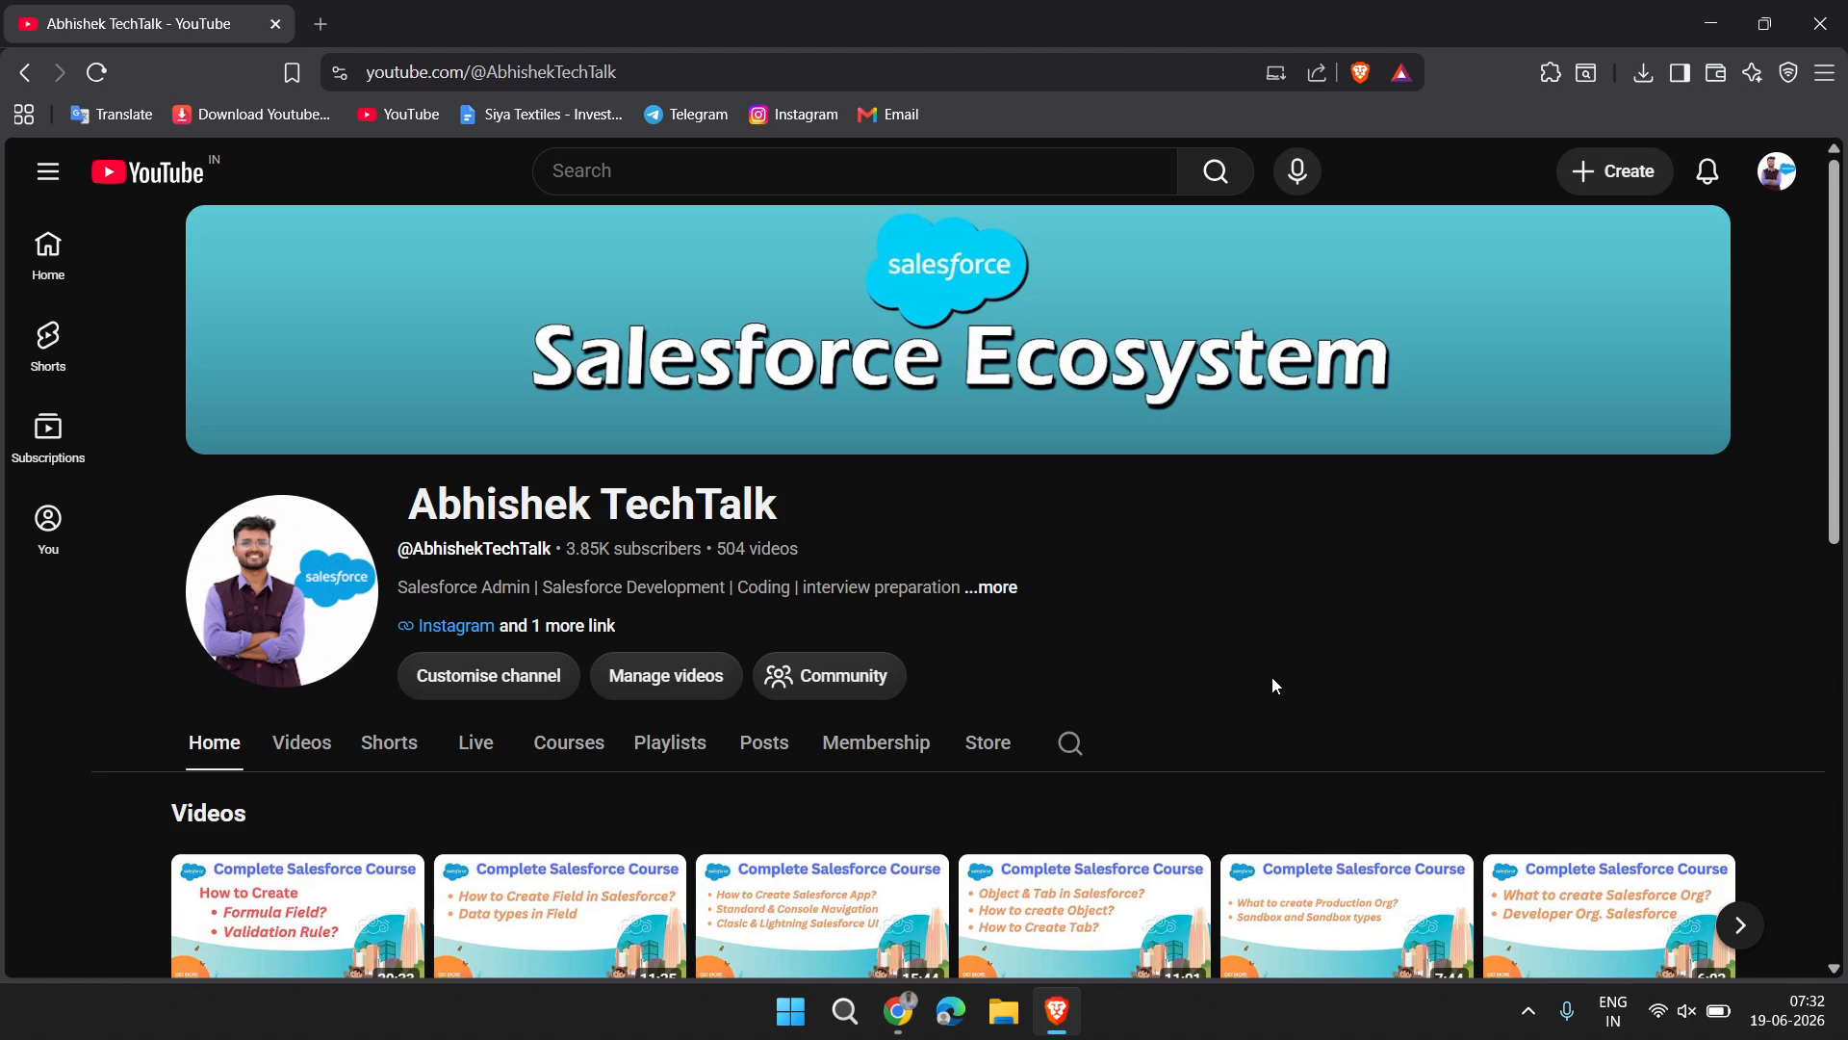
# Look over the Complete Salesforce Course videos on the YouTube channel's home page
pyautogui.scroll(-2, 1067, 743)
pyautogui.scroll(-1, 1067, 743)
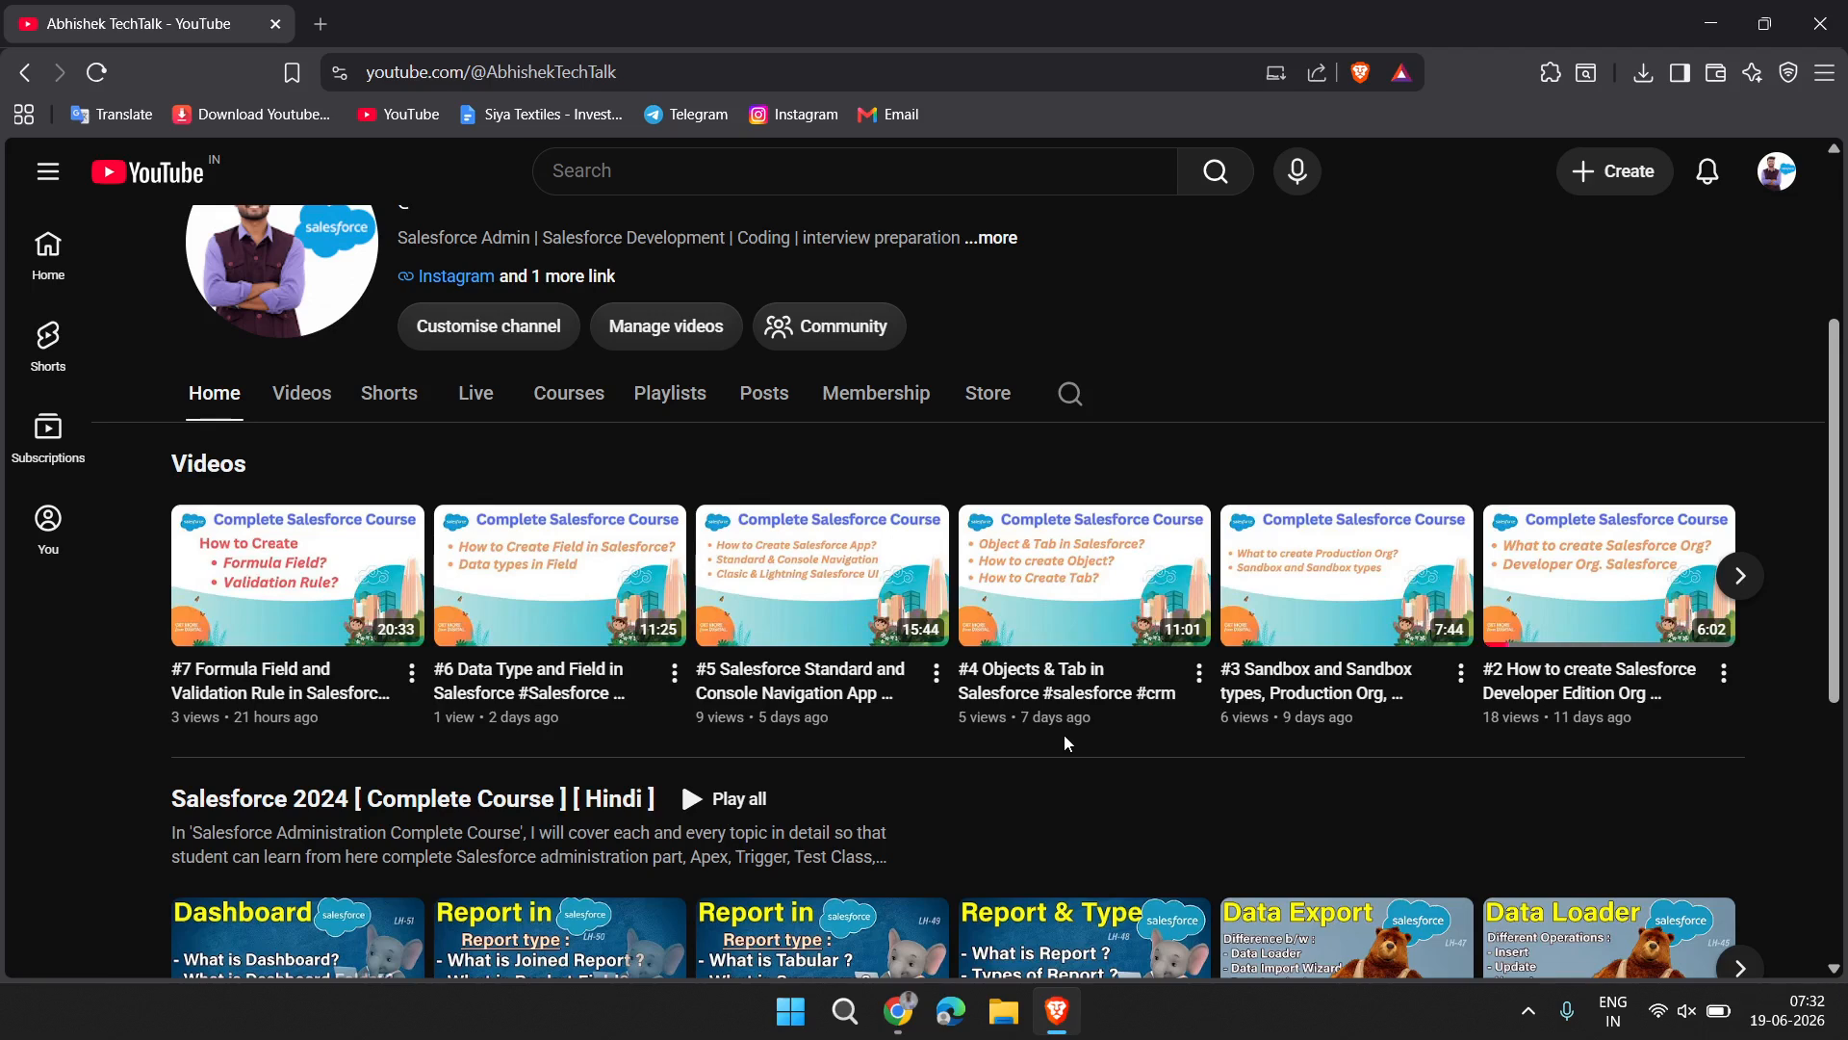
pyautogui.scroll(2, 789, 752)
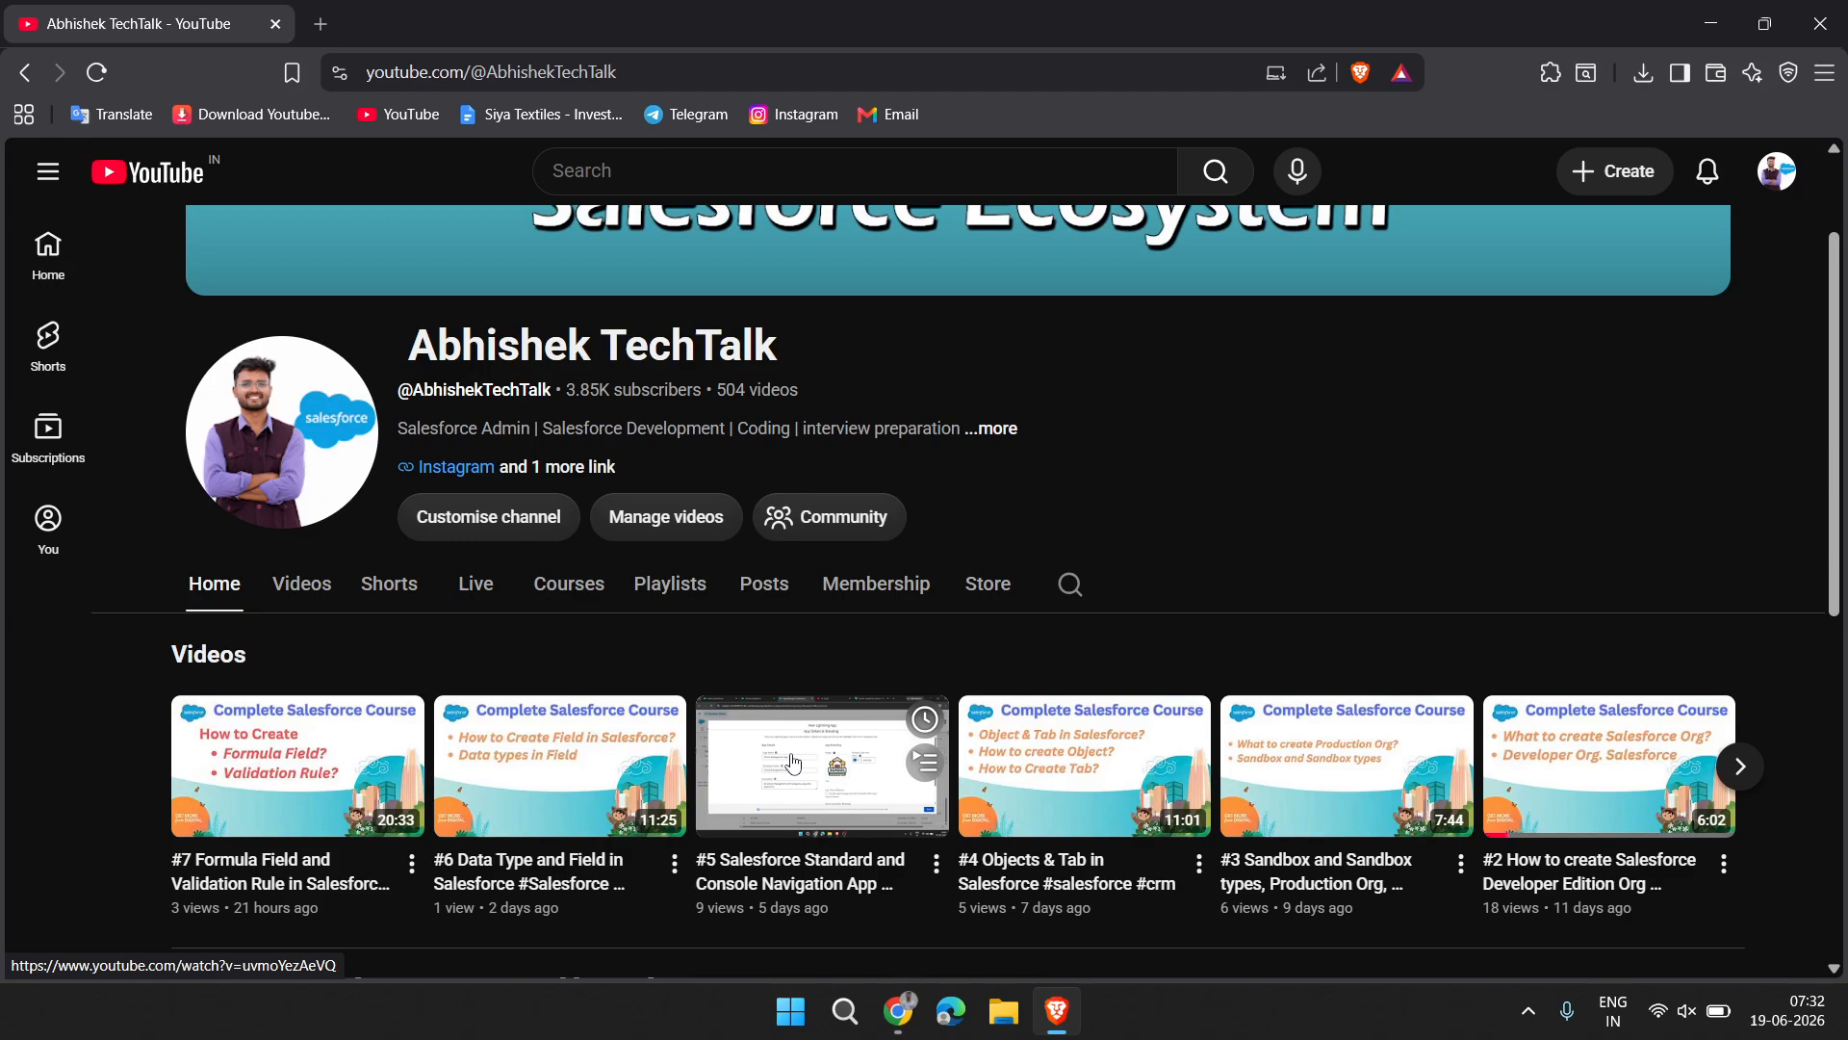
# Switch to Chrome with LH-10.pdf and read the definition of relationships in Salesforce, selecting its sentences along the way
pyautogui.click(907, 1028)
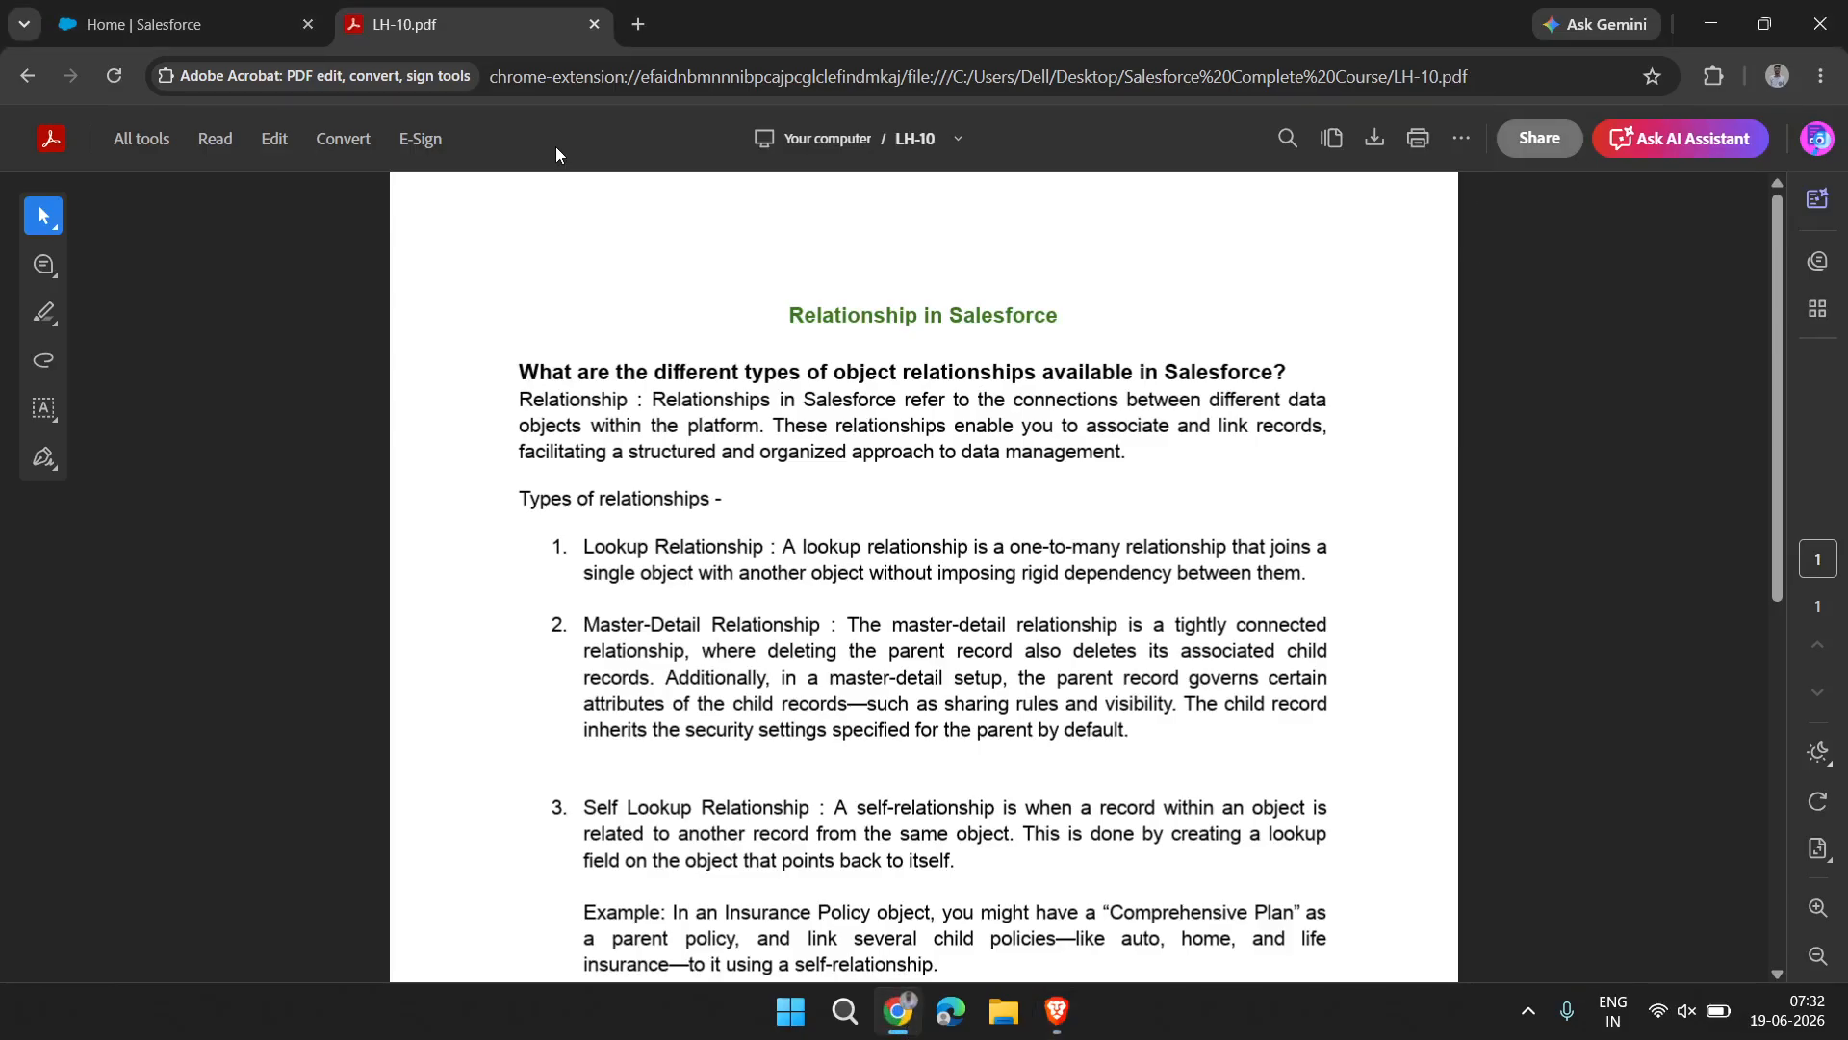
pyautogui.scroll(-6, 795, 520)
pyautogui.scroll(6, 796, 520)
pyautogui.moveTo(520, 453); pyautogui.dragTo(1249, 450)
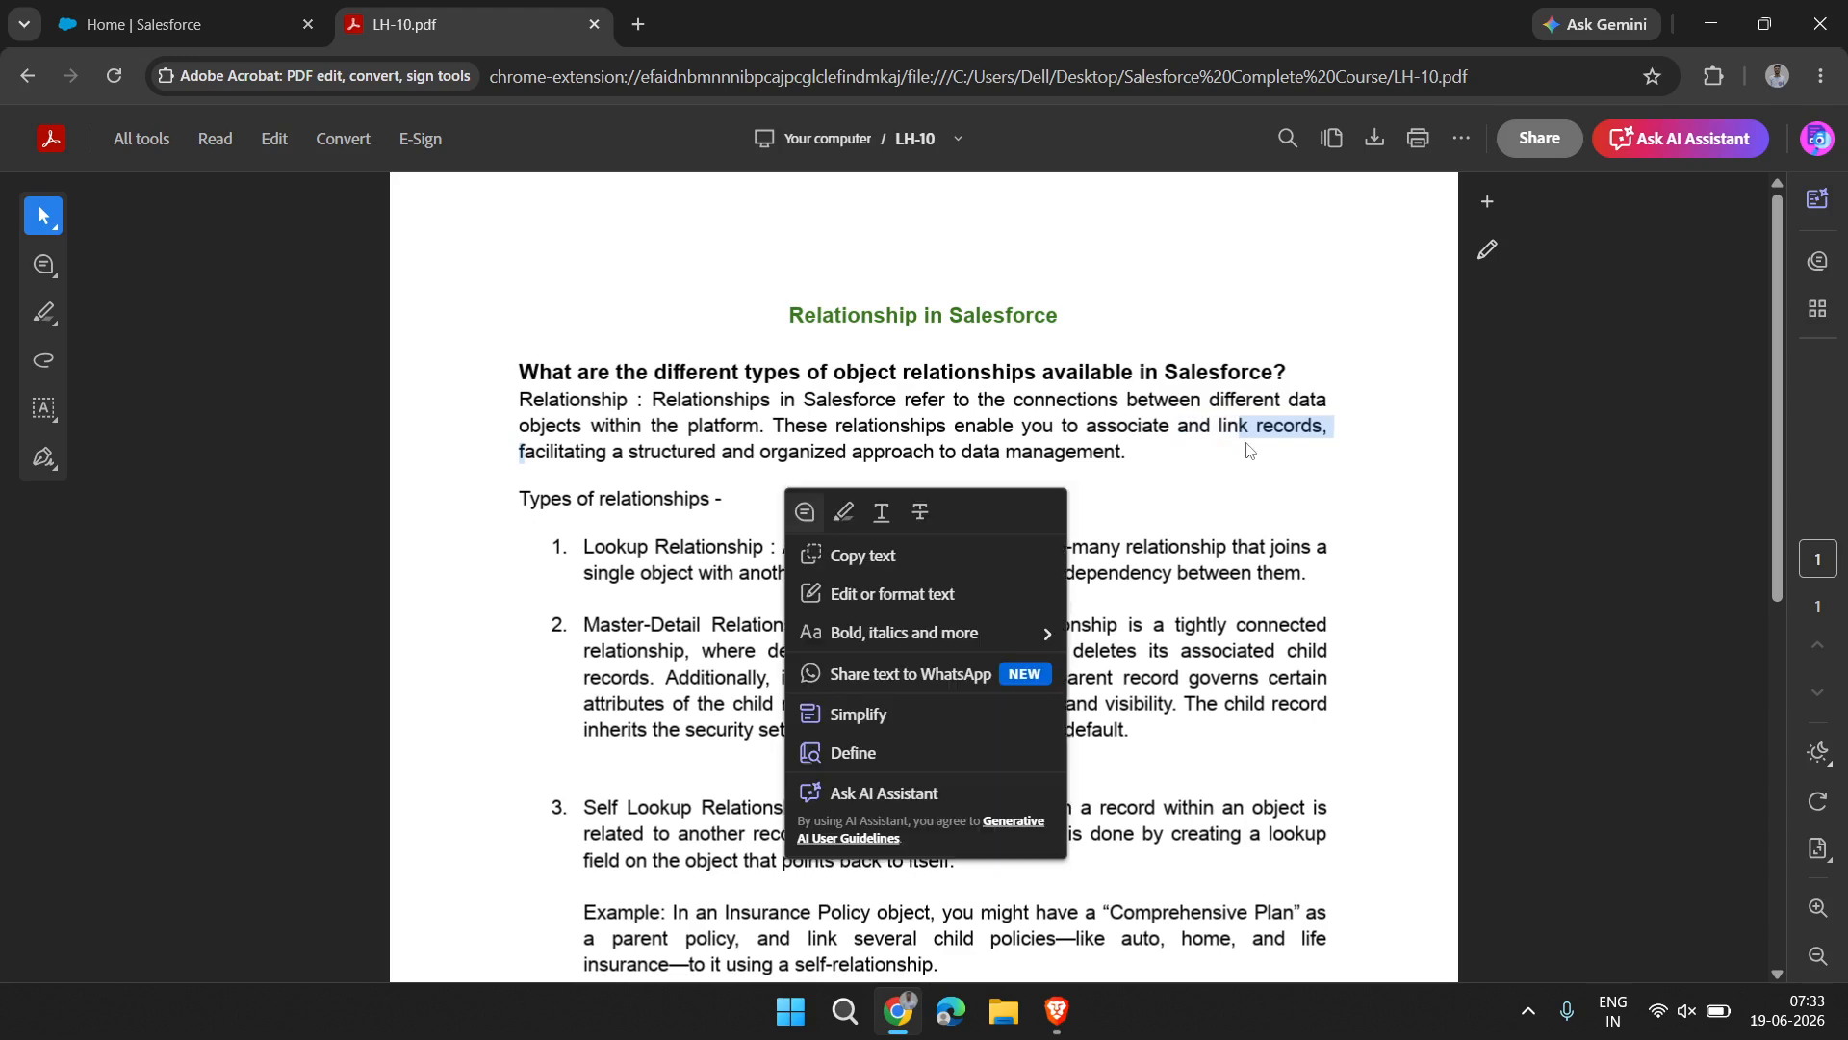
pyautogui.click(1127, 495)
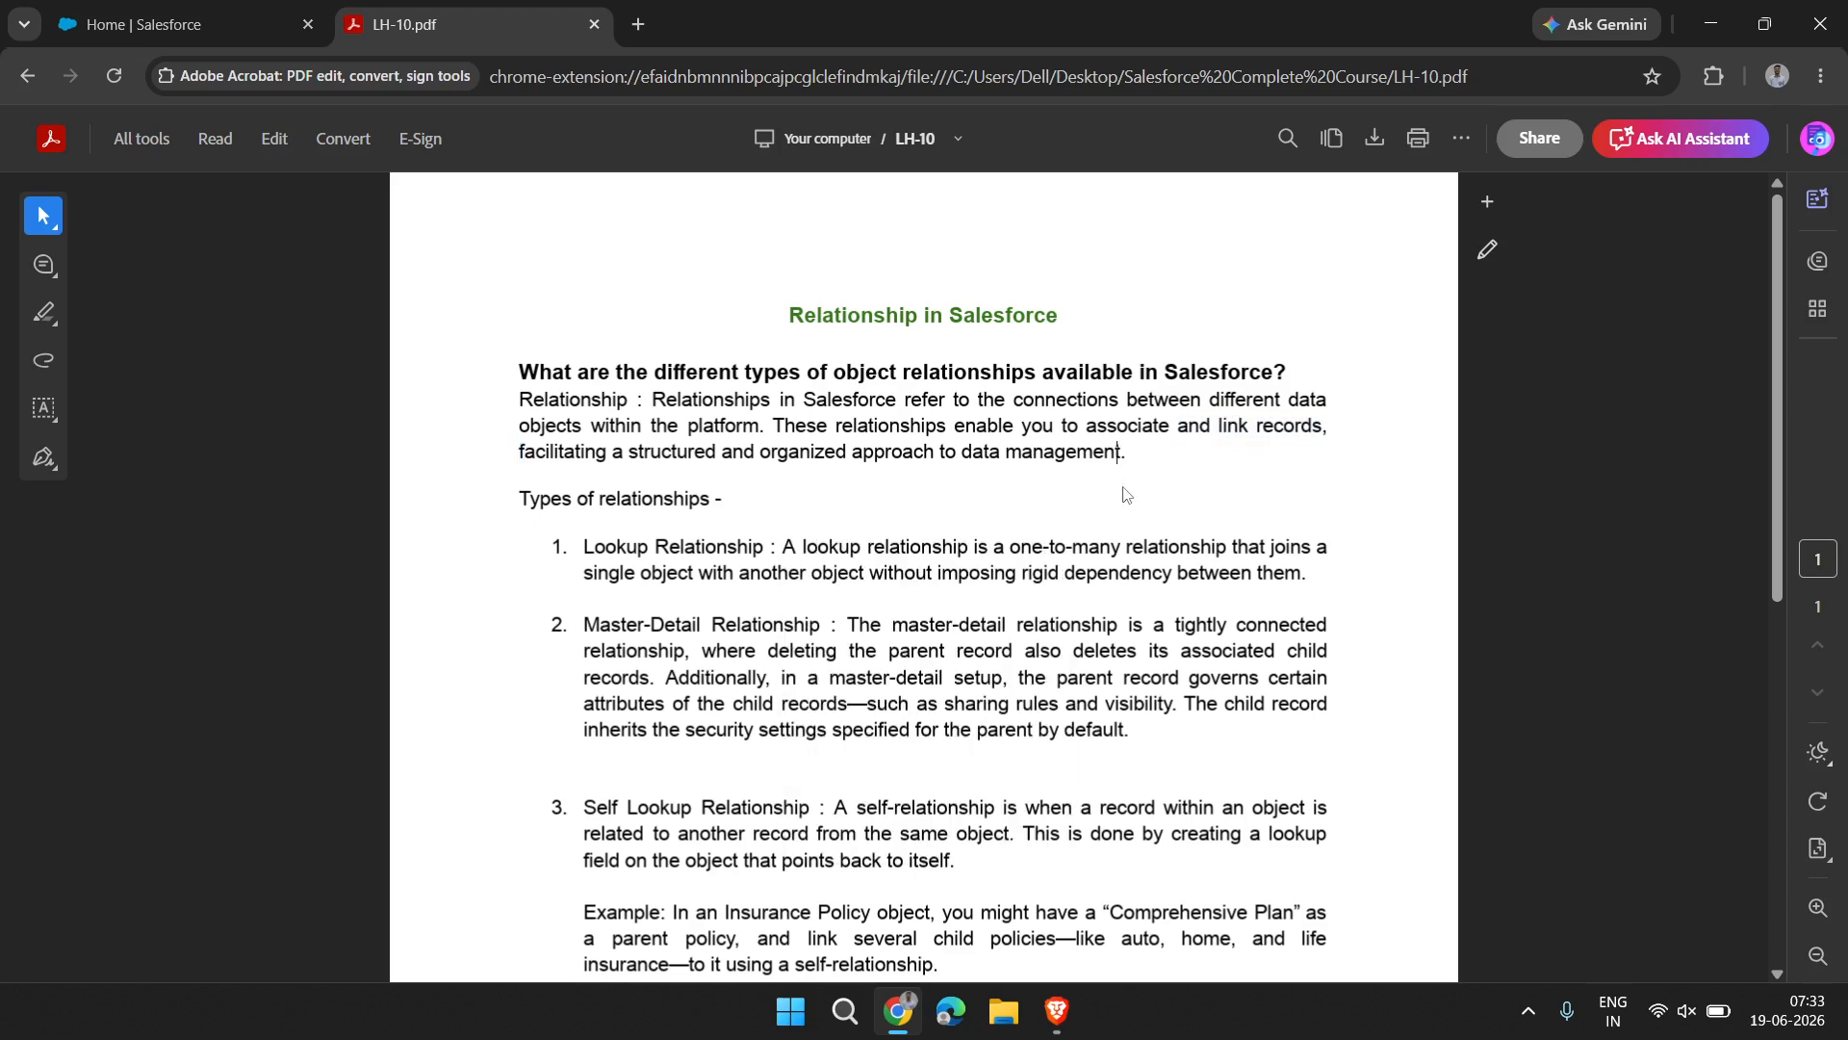
pyautogui.moveTo(1131, 452); pyautogui.dragTo(787, 424)
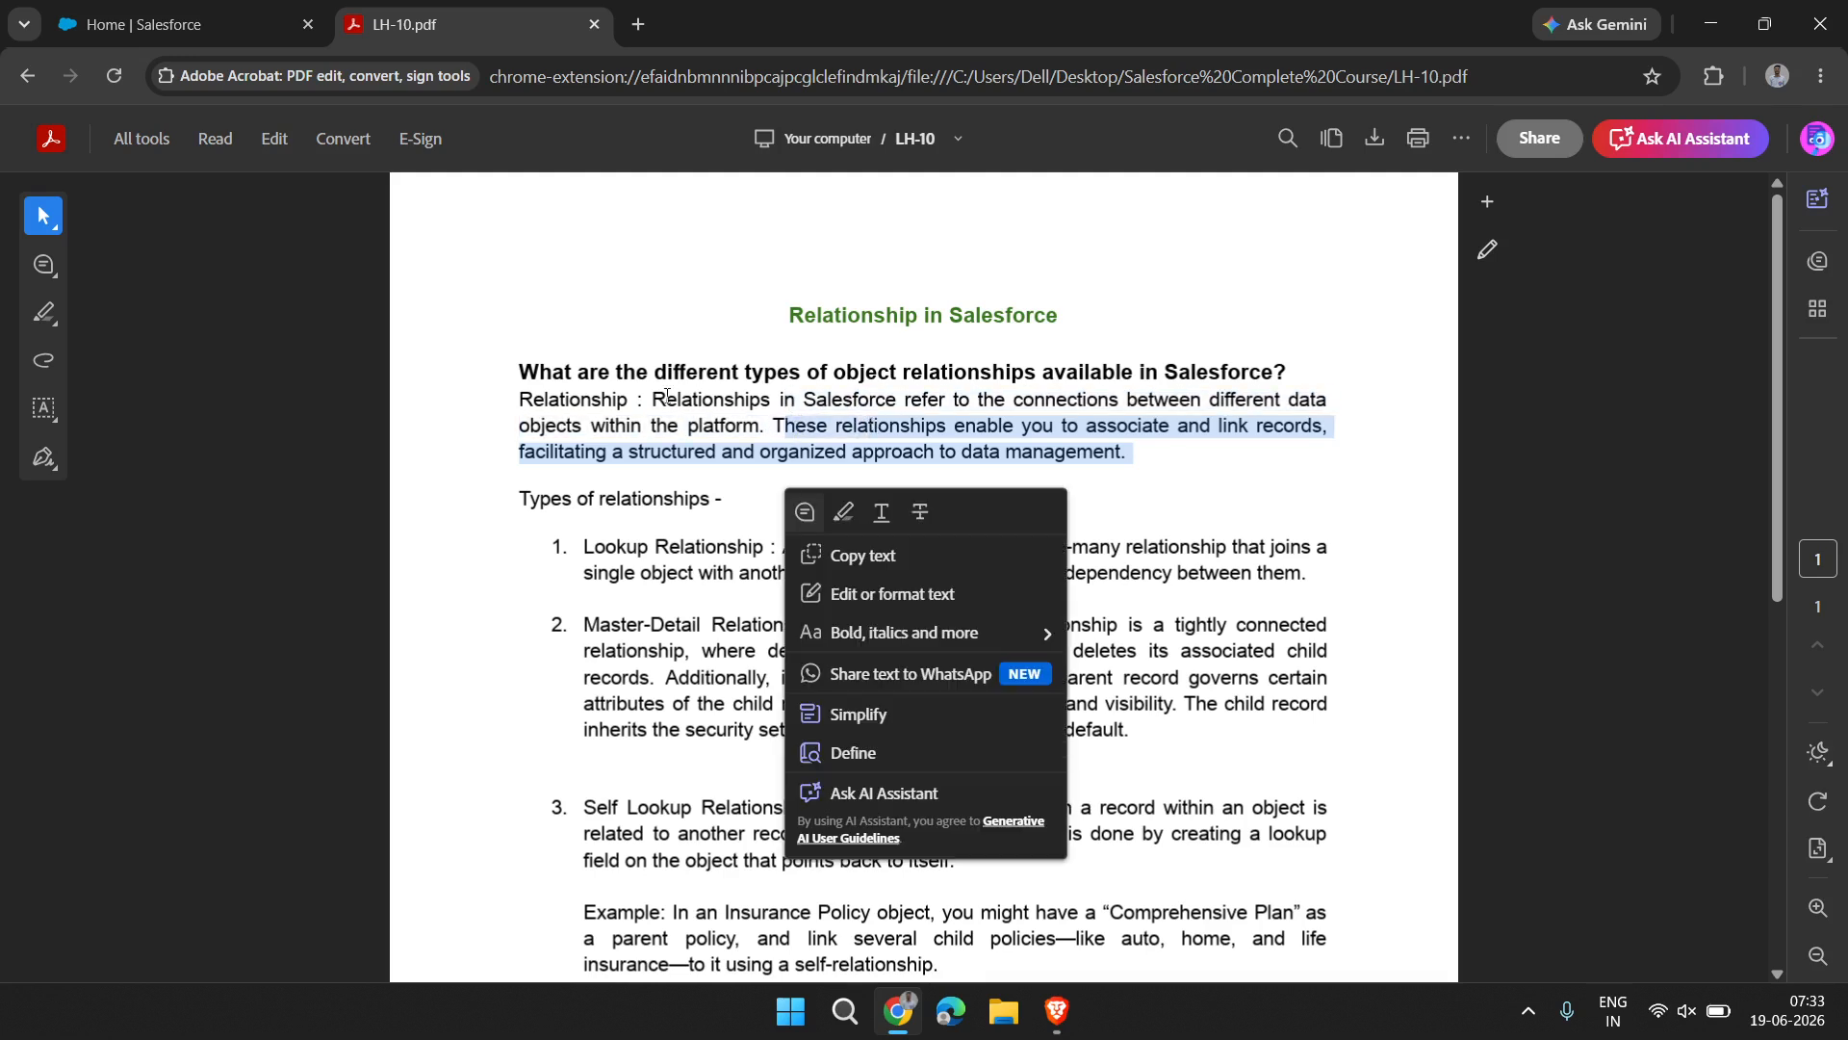
pyautogui.moveTo(649, 399); pyautogui.dragTo(1182, 450)
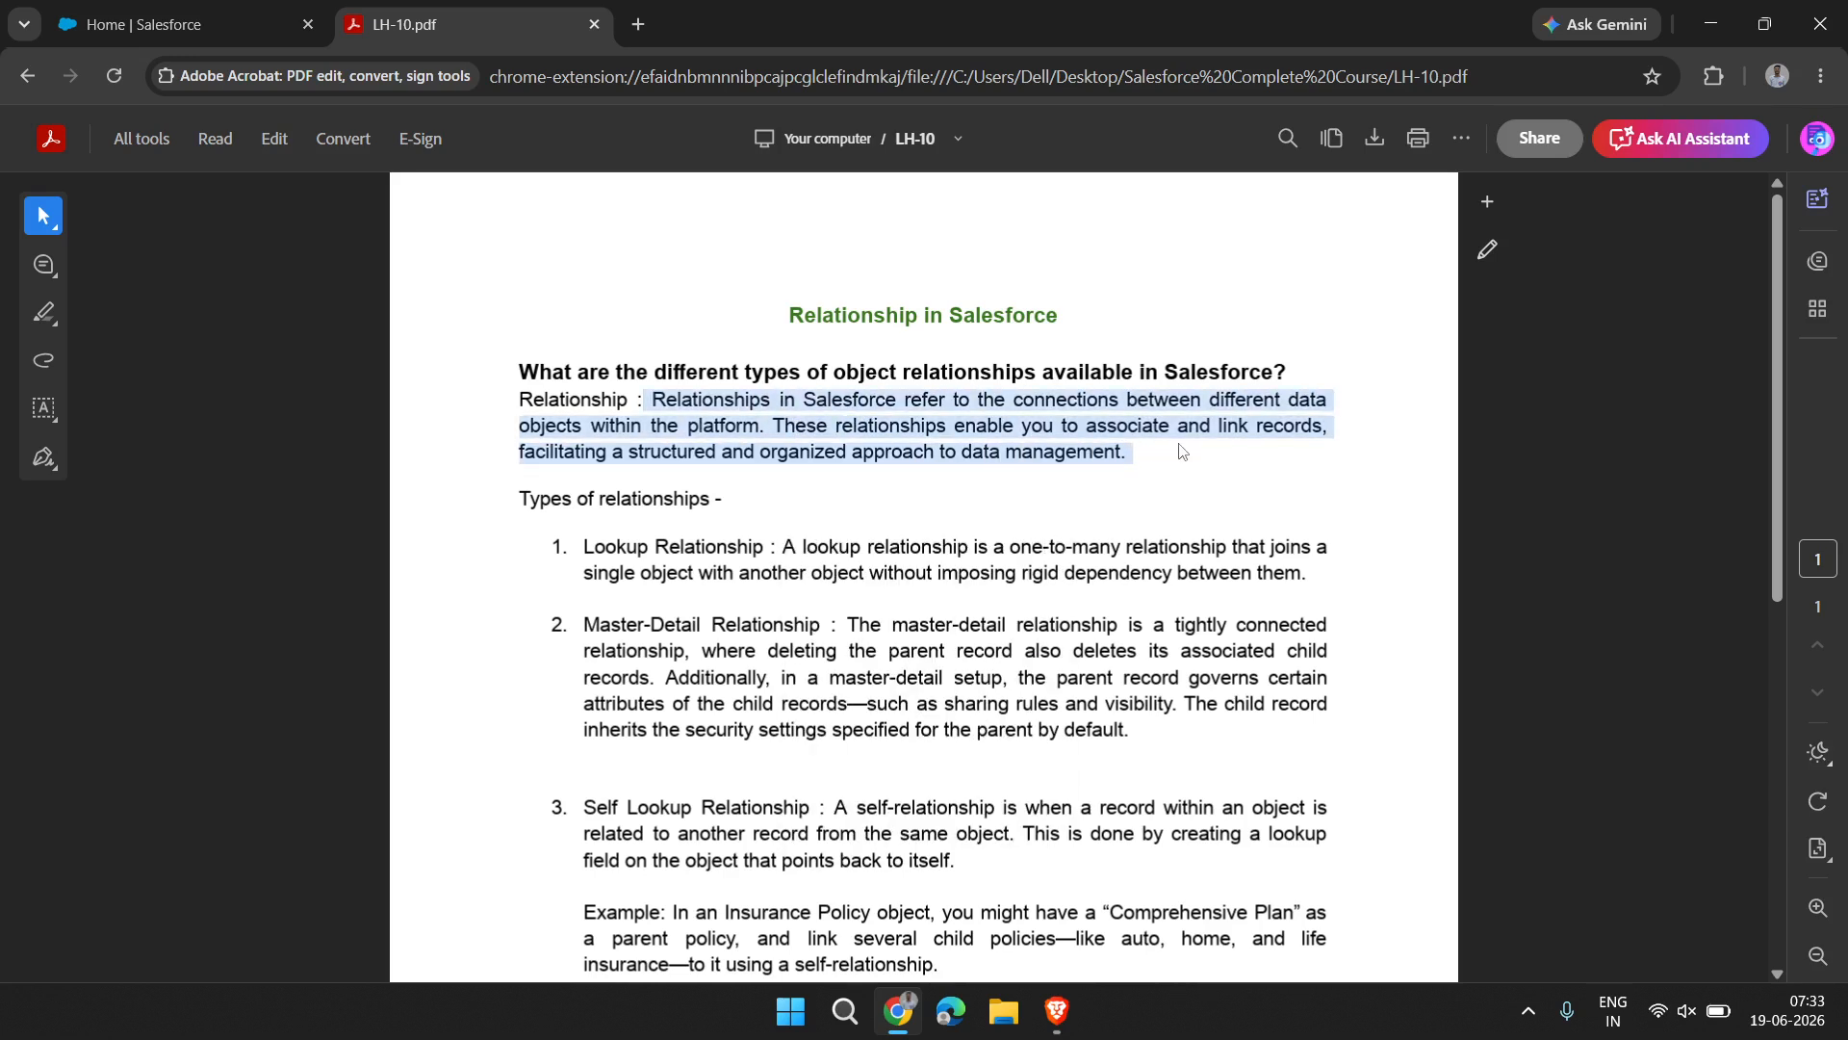
pyautogui.click(1182, 450)
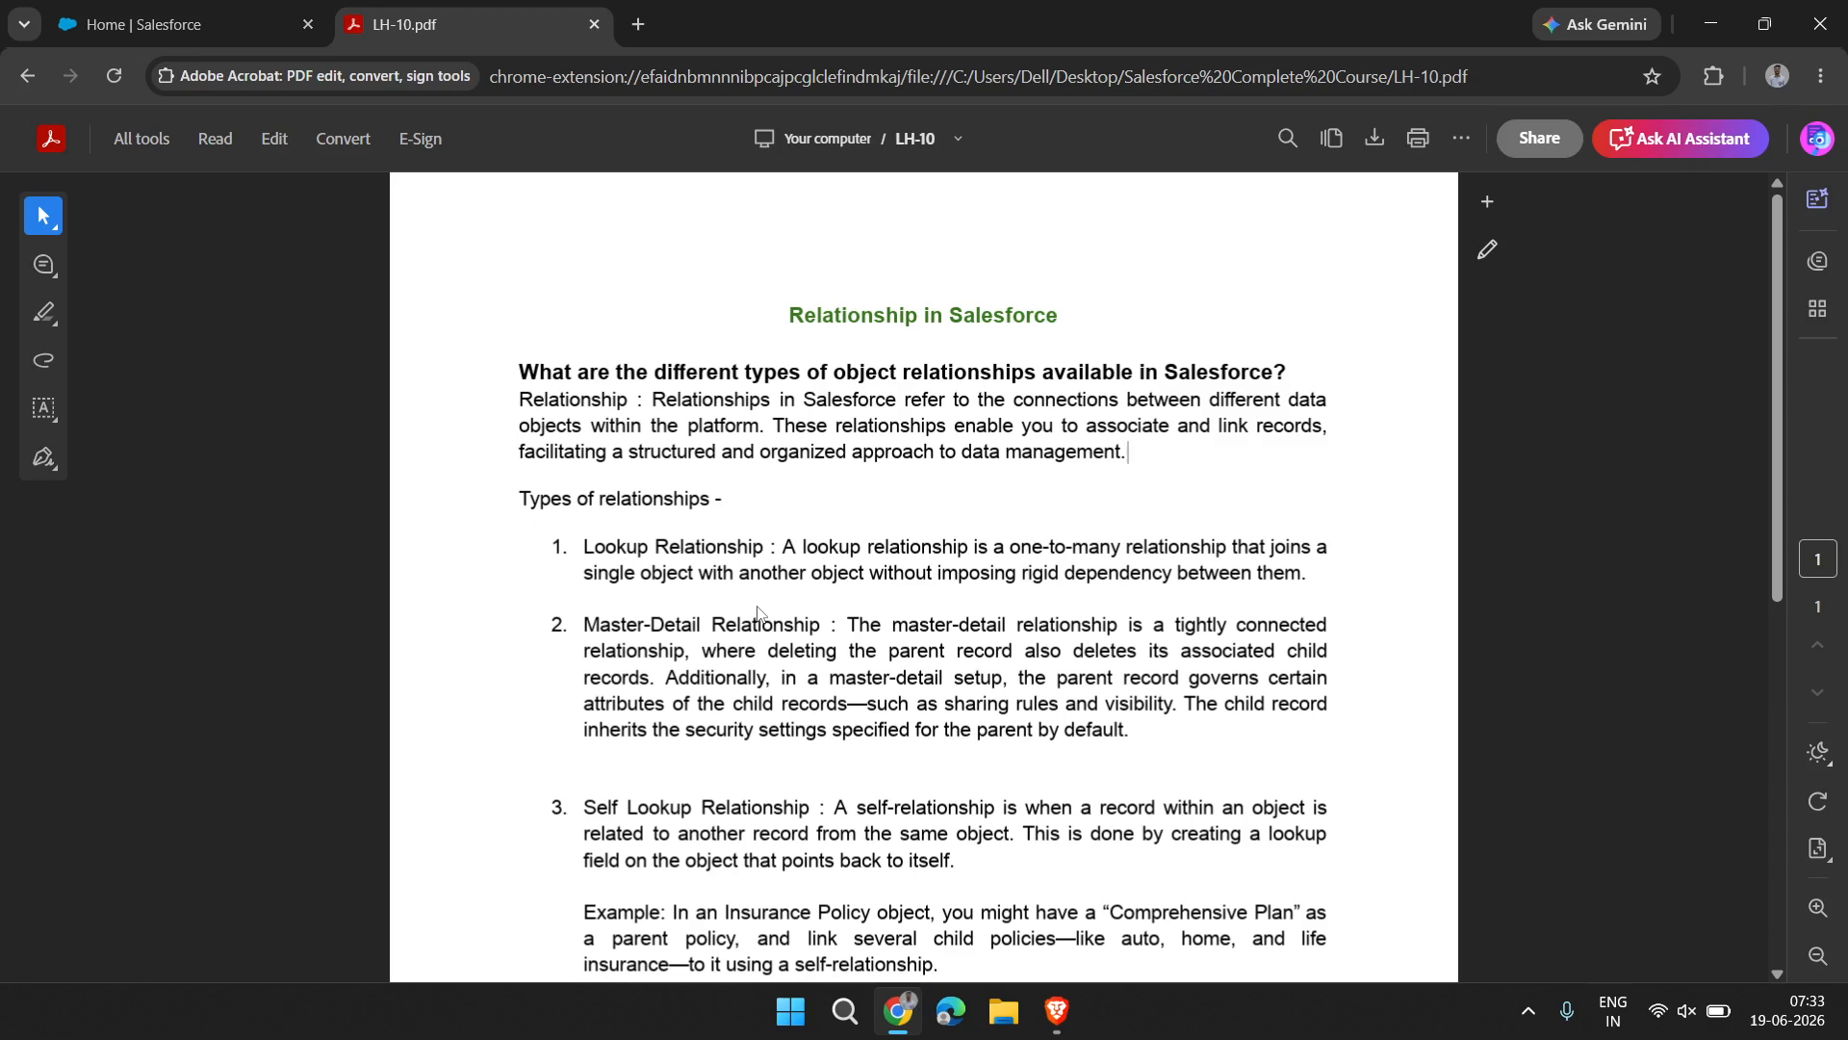
# Skim the numbered list of relationship types in the document
pyautogui.scroll(-6, 655, 554)
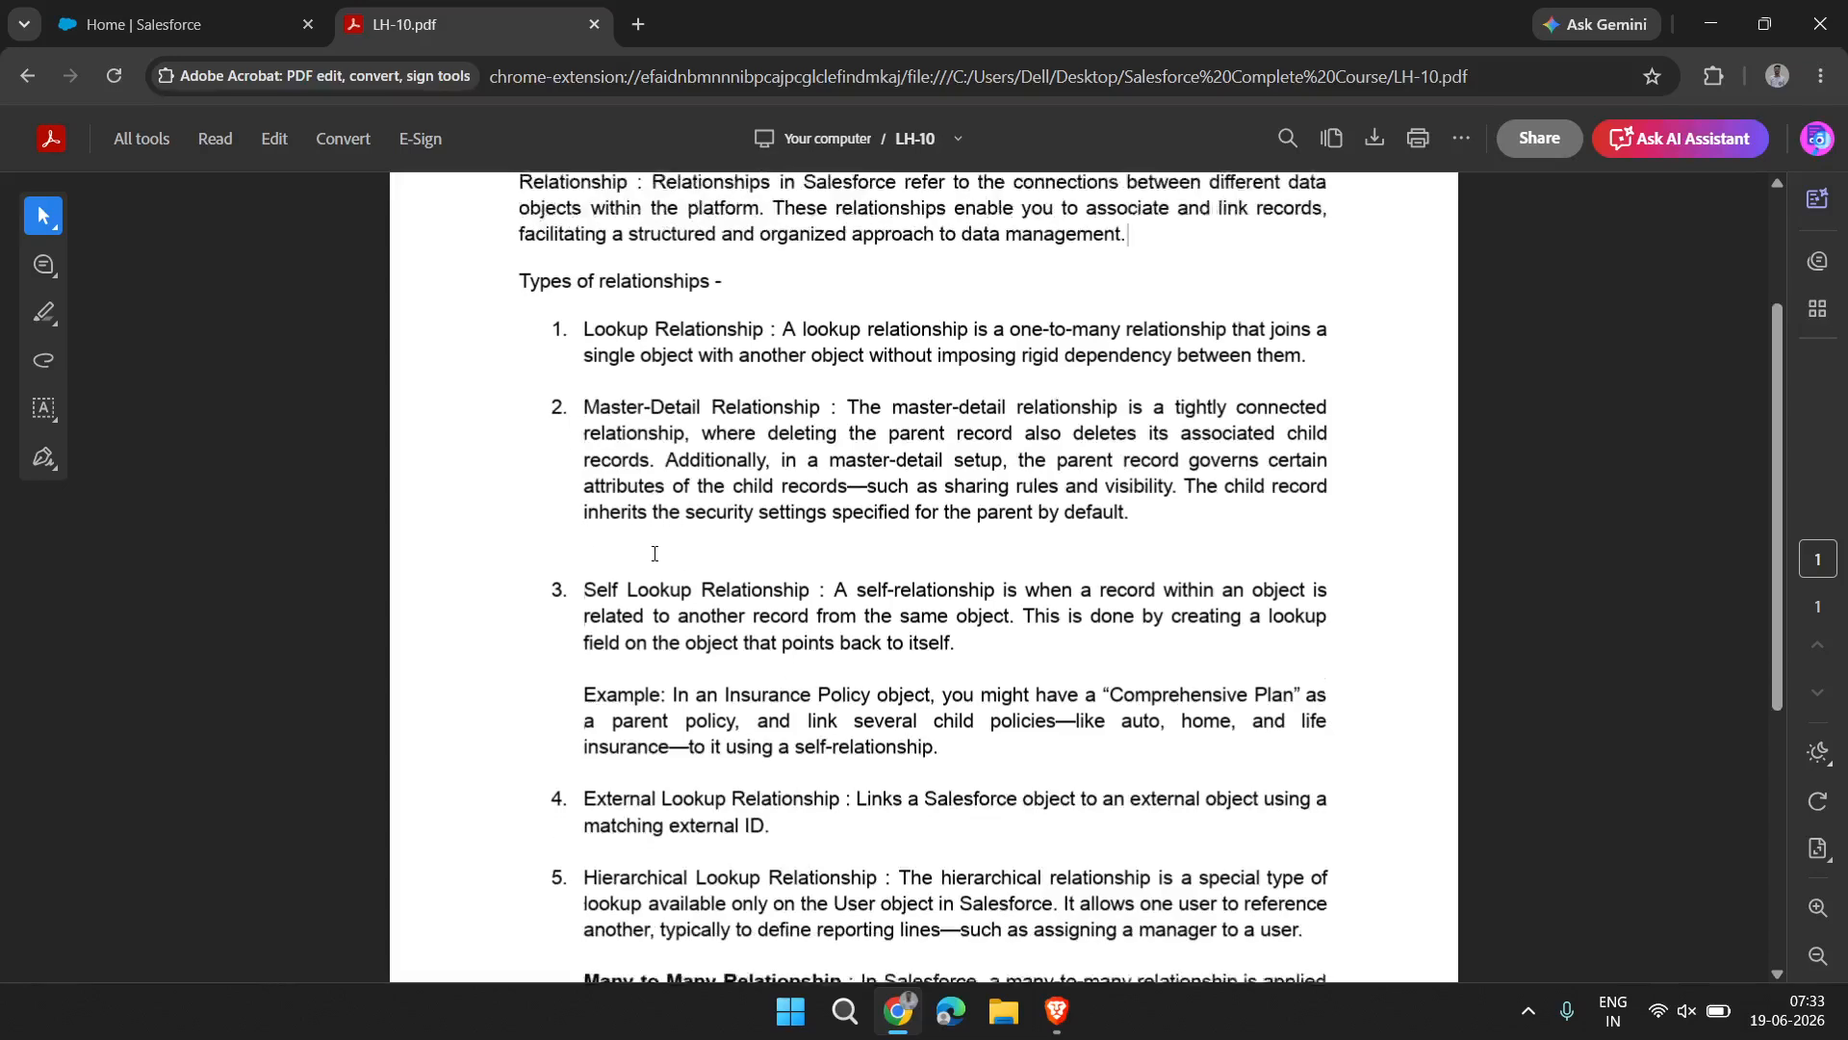
pyautogui.scroll(6, 655, 554)
pyautogui.scroll(-3, 655, 553)
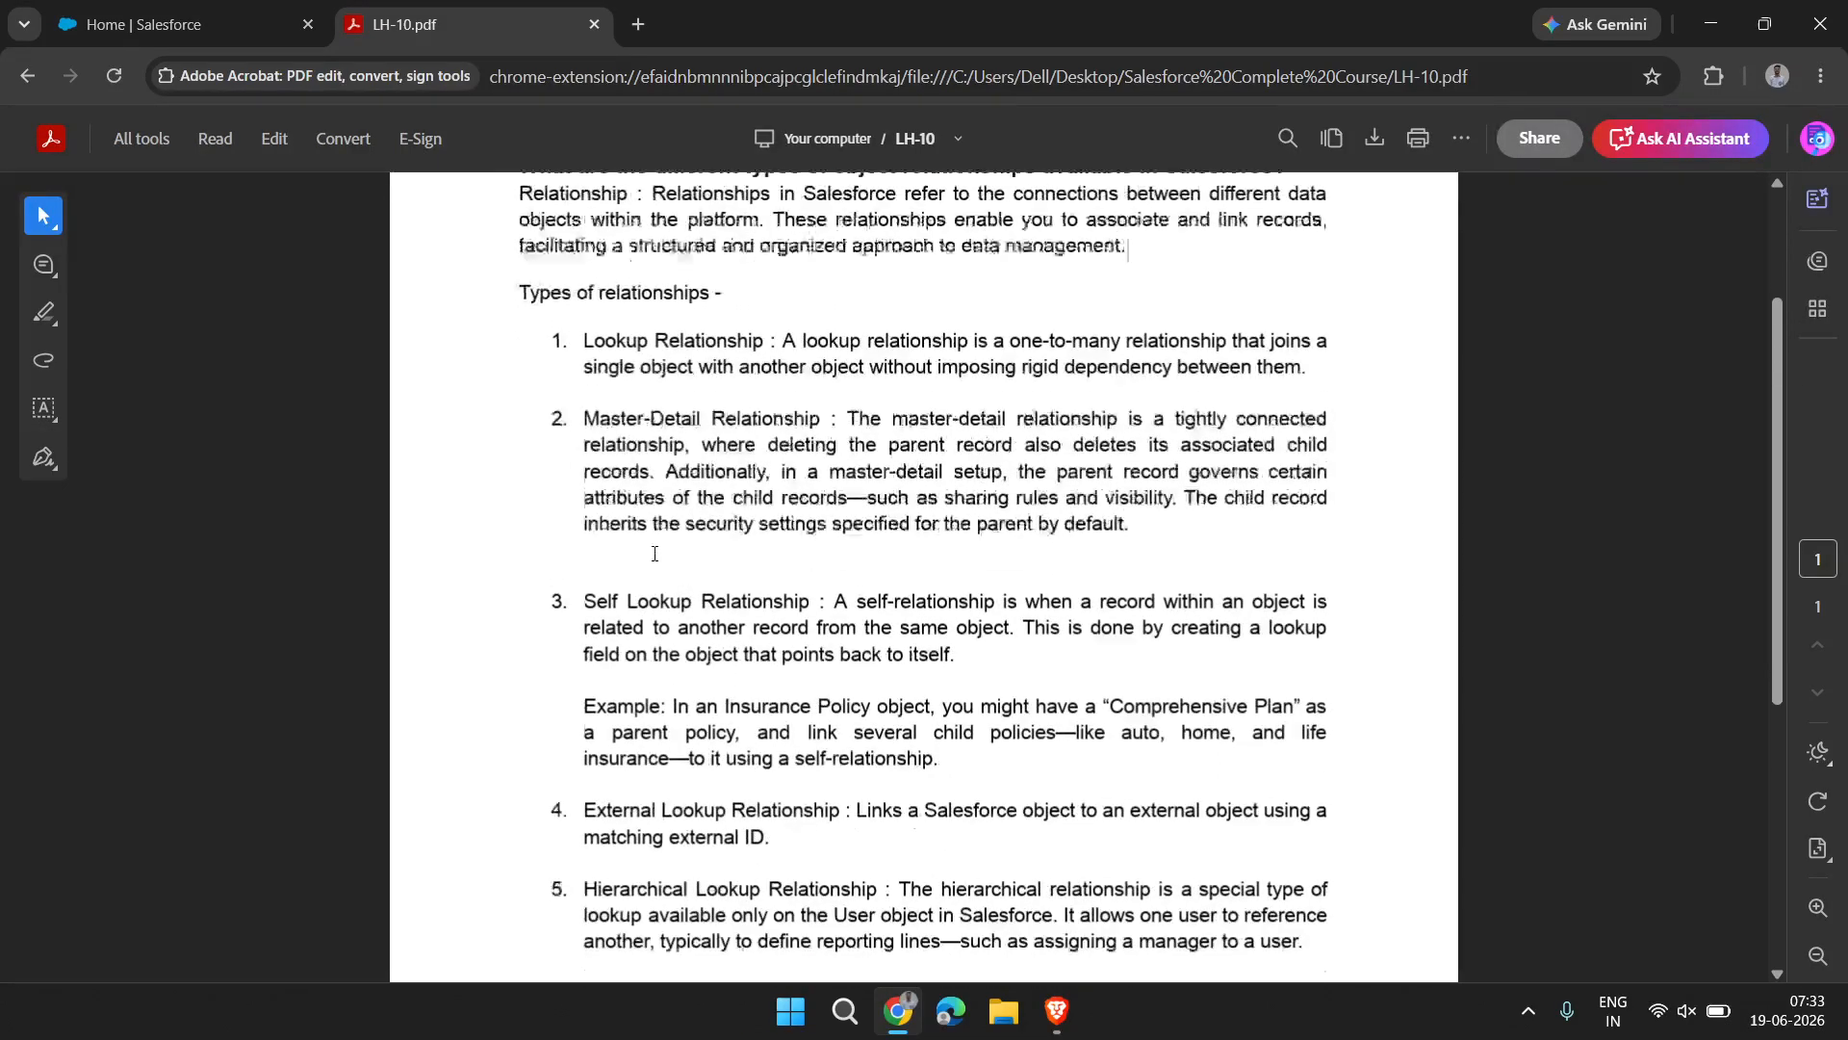
pyautogui.scroll(4, 655, 554)
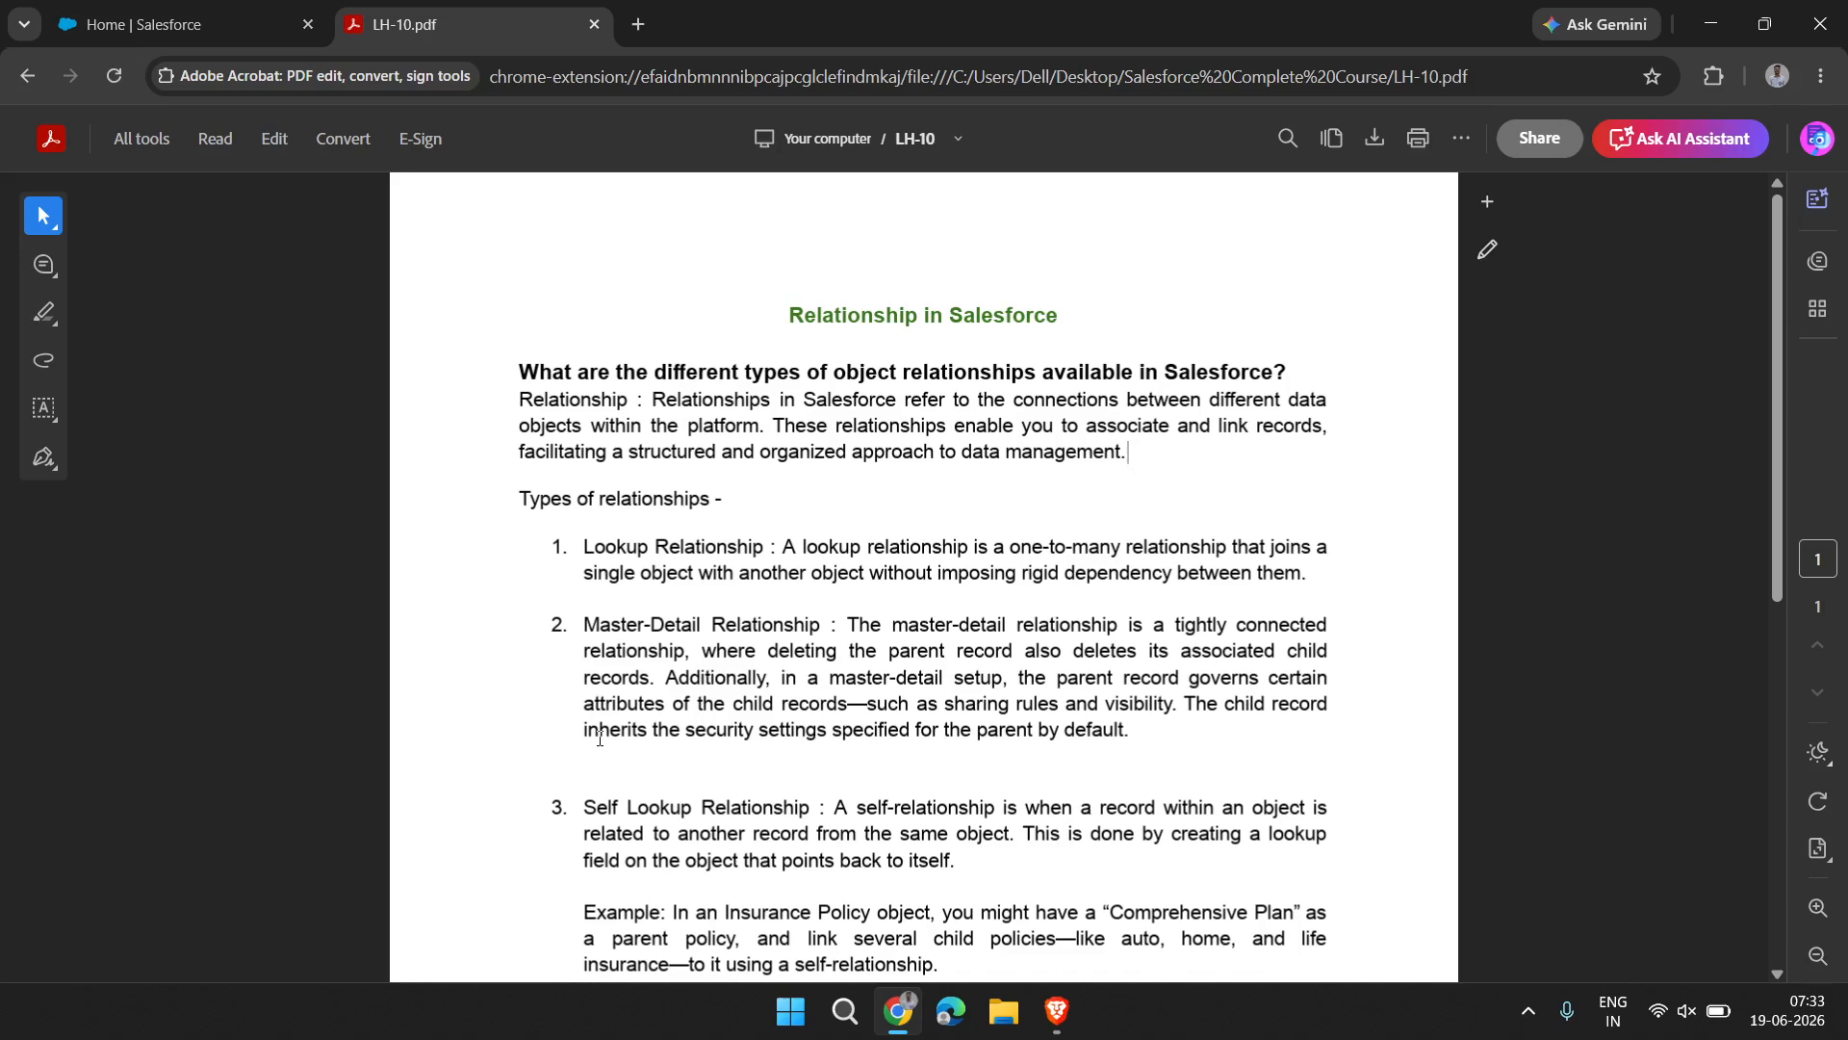
pyautogui.scroll(-4, 599, 738)
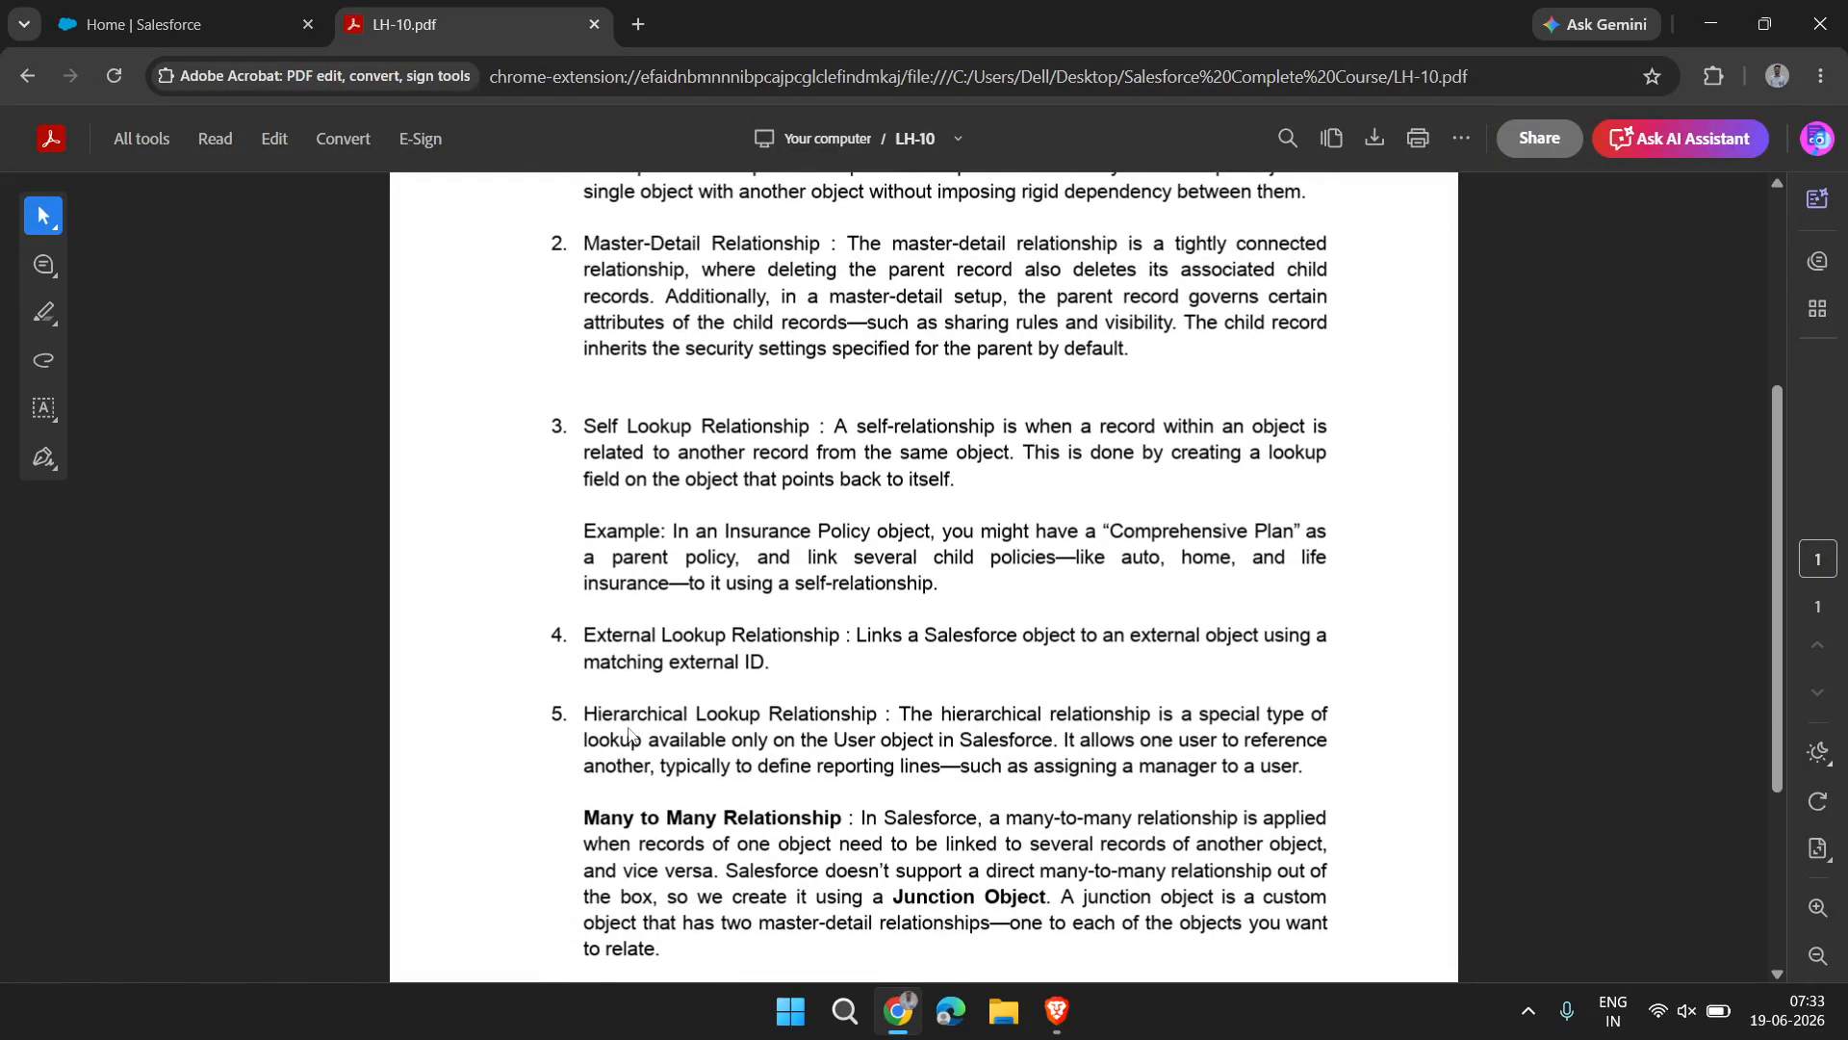
pyautogui.scroll(3, 823, 708)
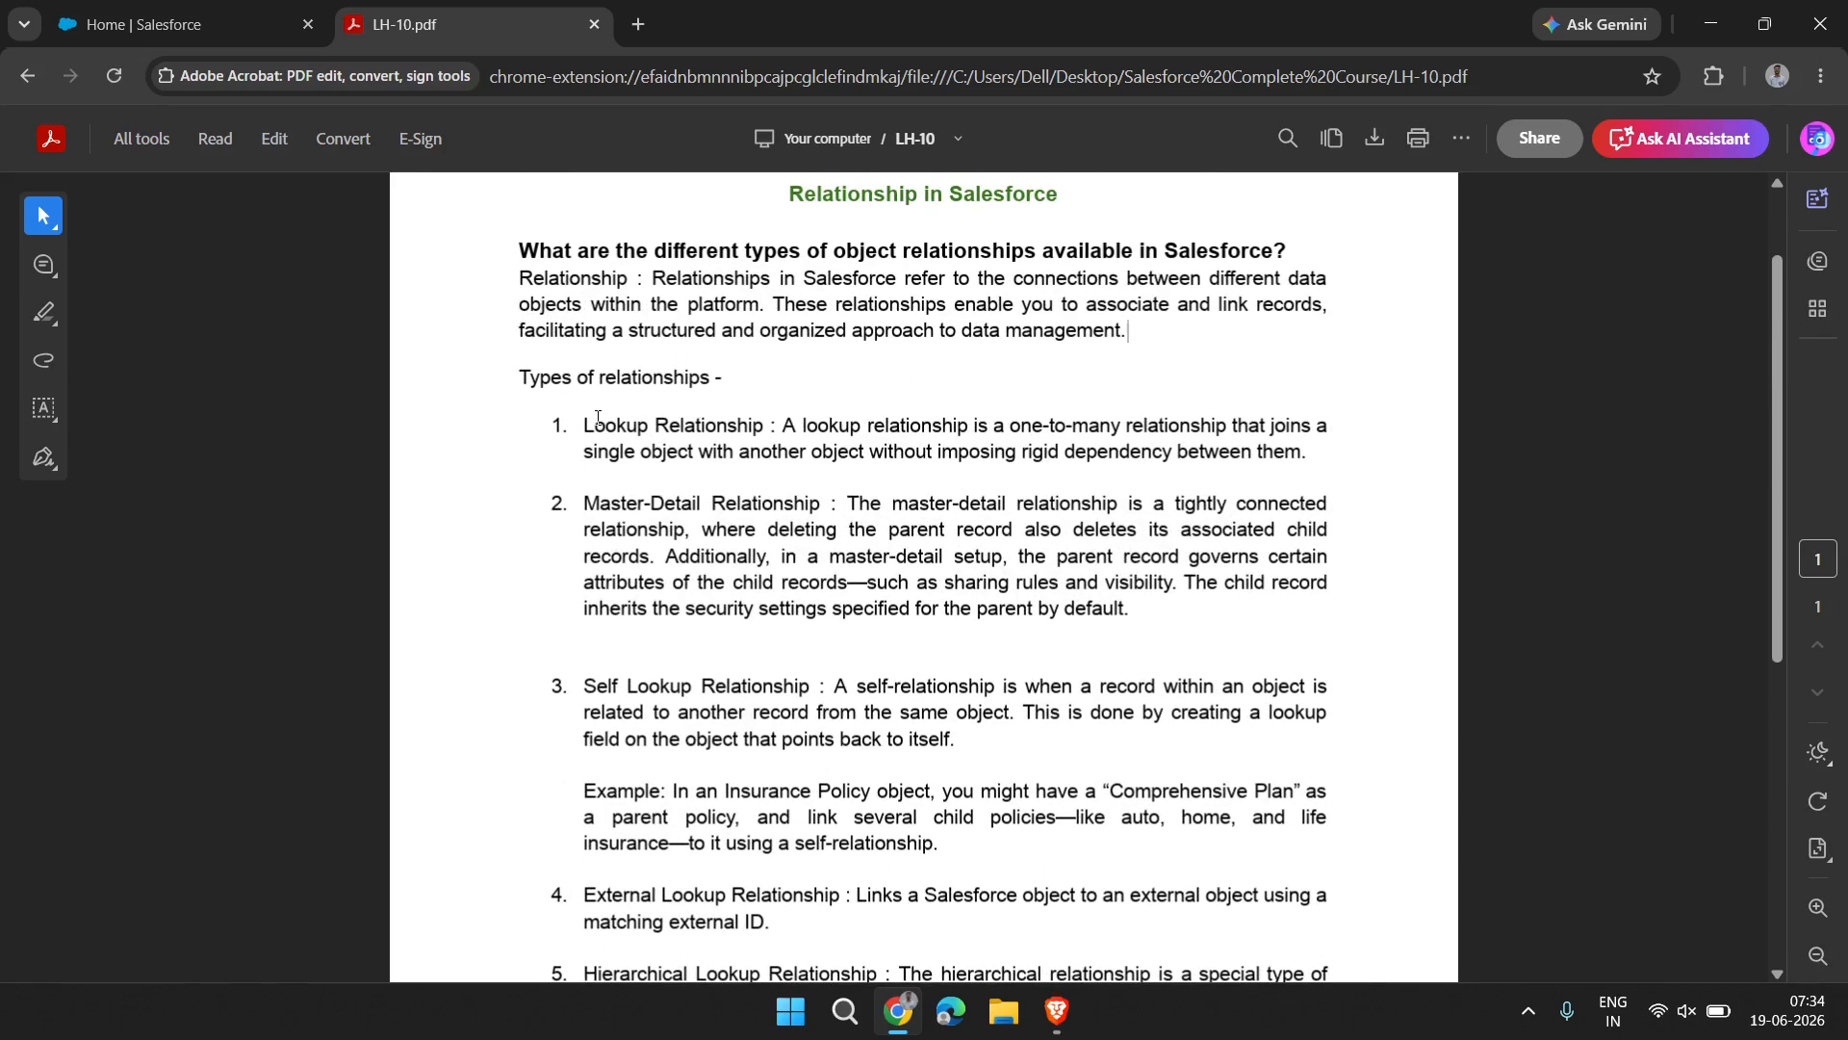
# Select the Lookup and Master-Detail Relationship entries for emphasis, and look over the remaining relationship types
pyautogui.click(584, 424)
pyautogui.moveTo(1169, 614); pyautogui.dragTo(586, 421)
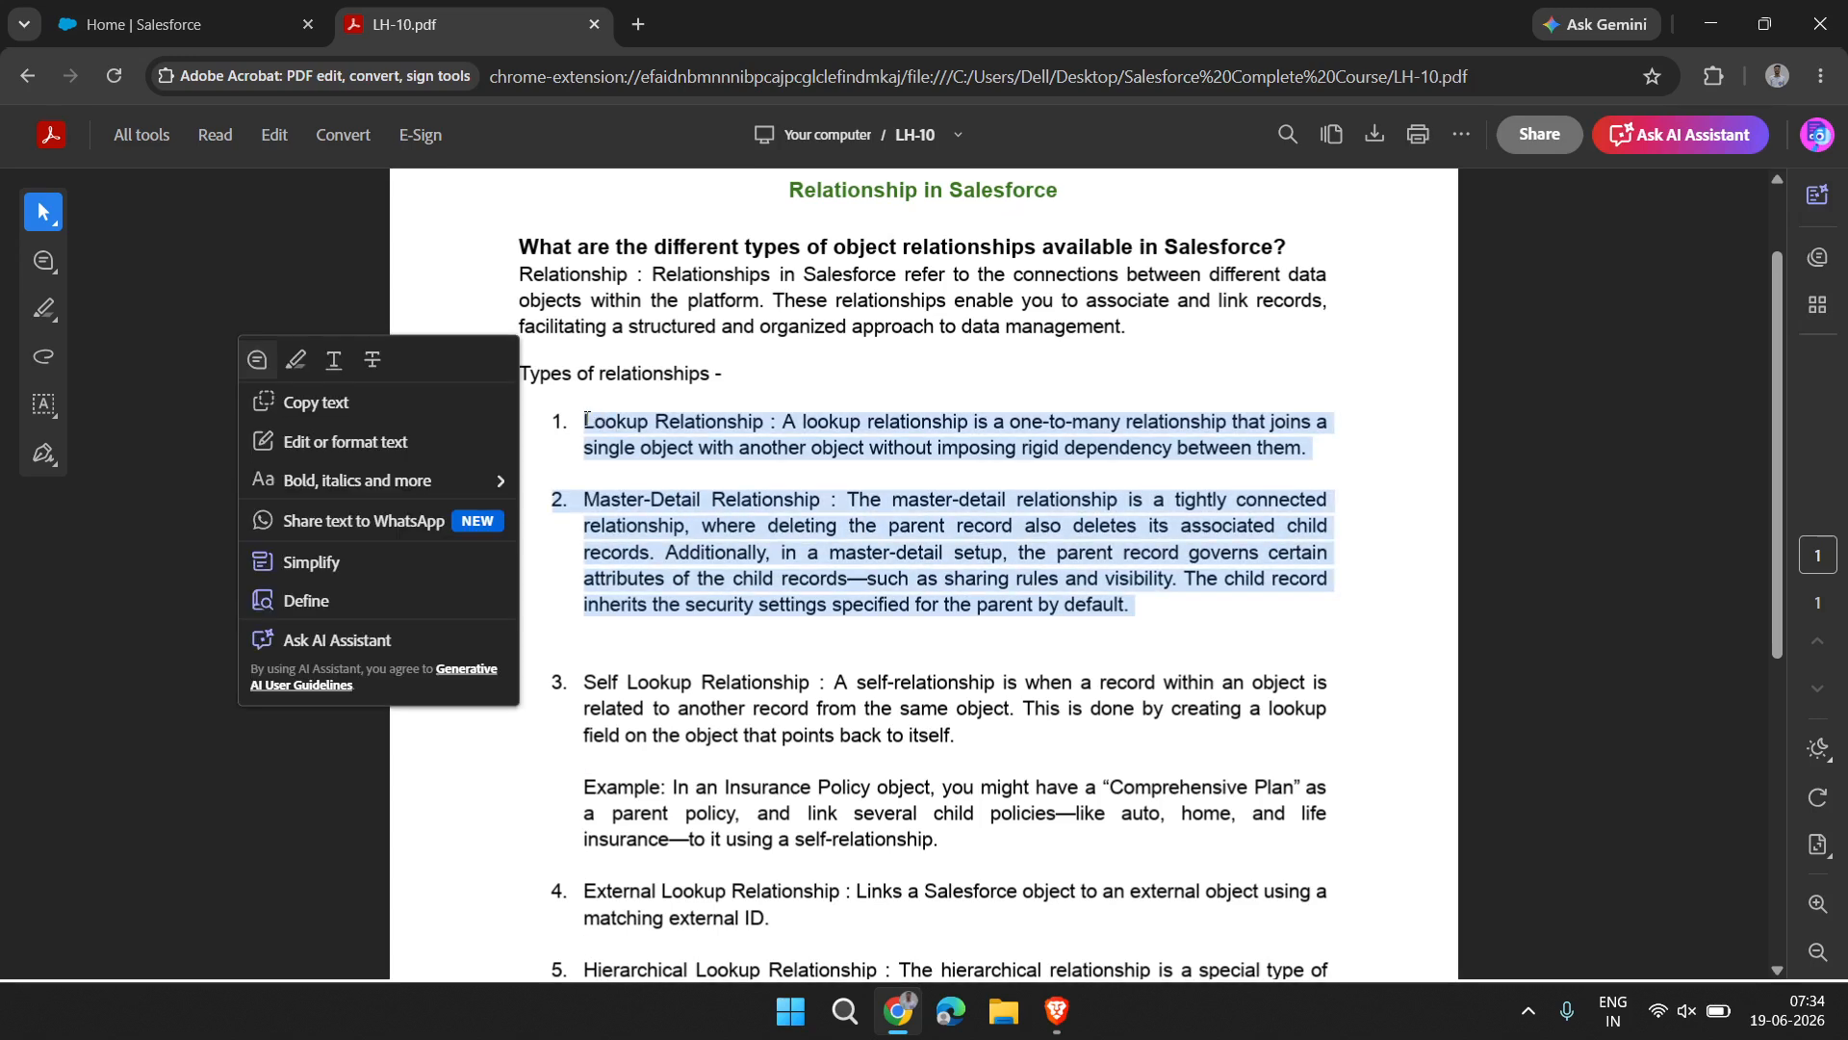
pyautogui.click(795, 526)
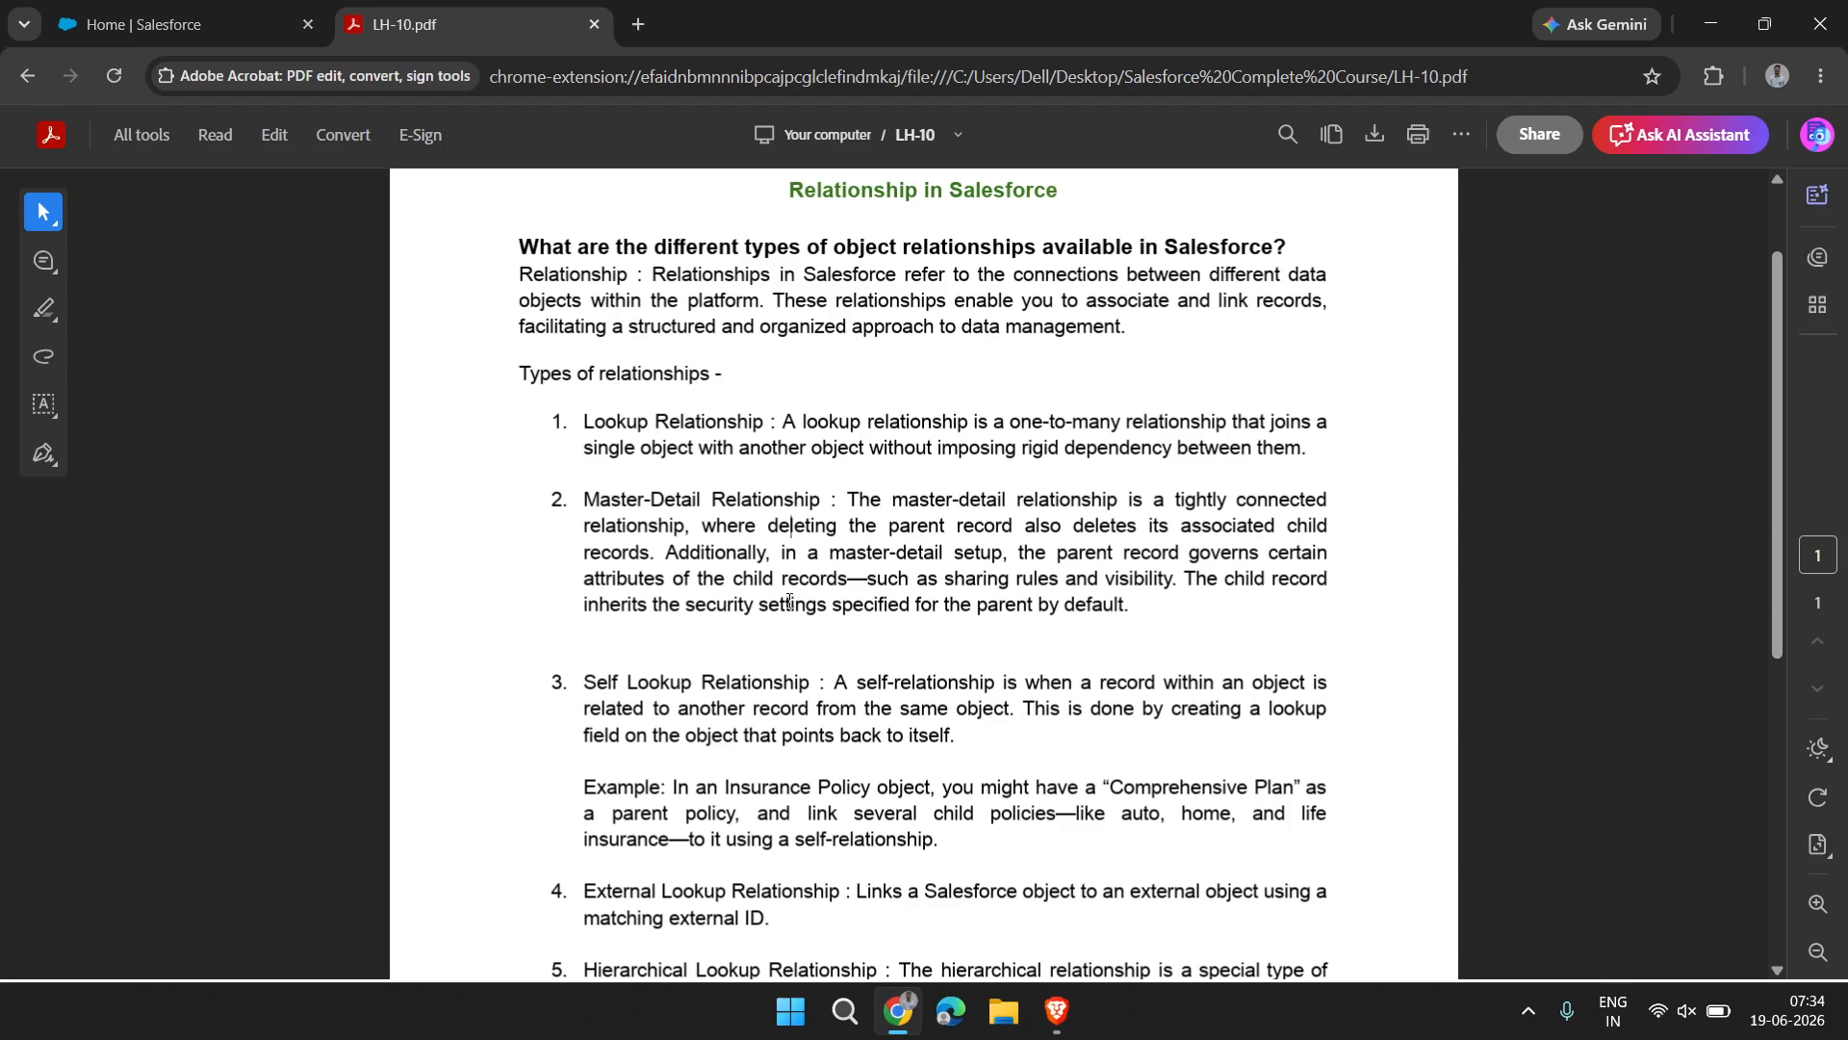
pyautogui.scroll(-2, 790, 601)
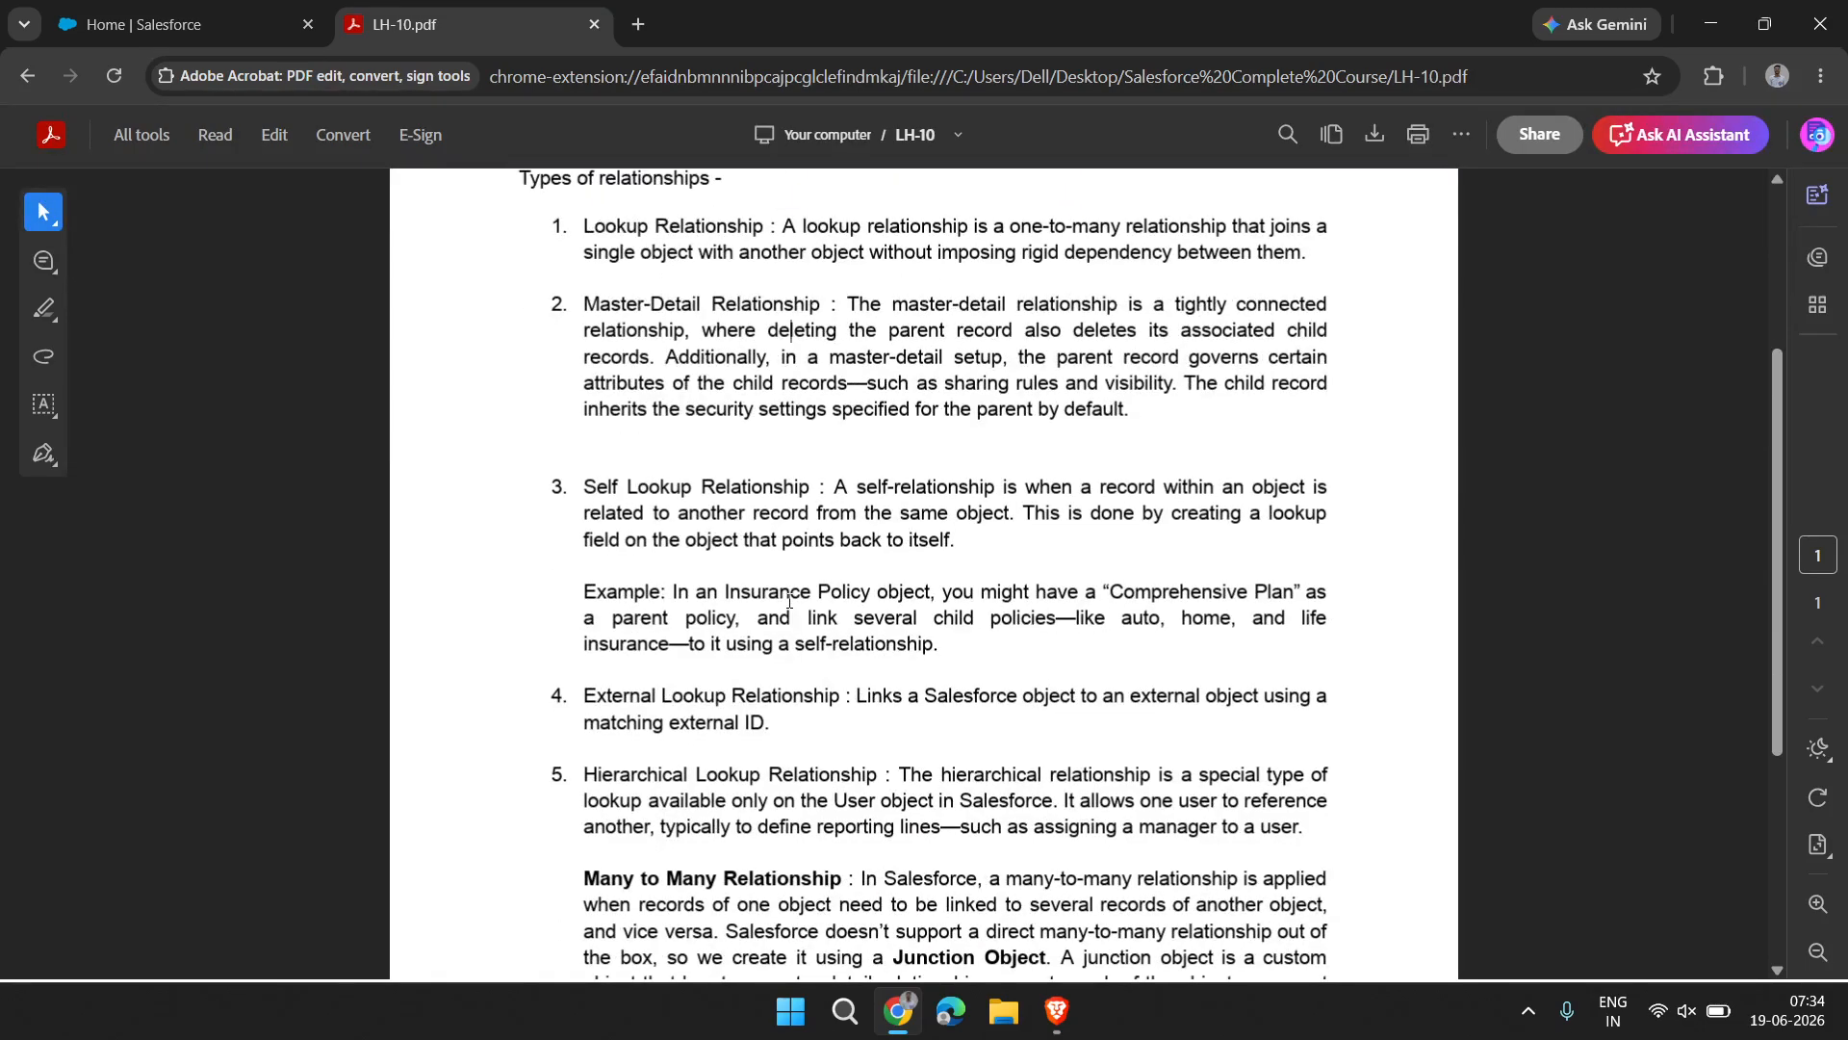
pyautogui.scroll(1, 790, 600)
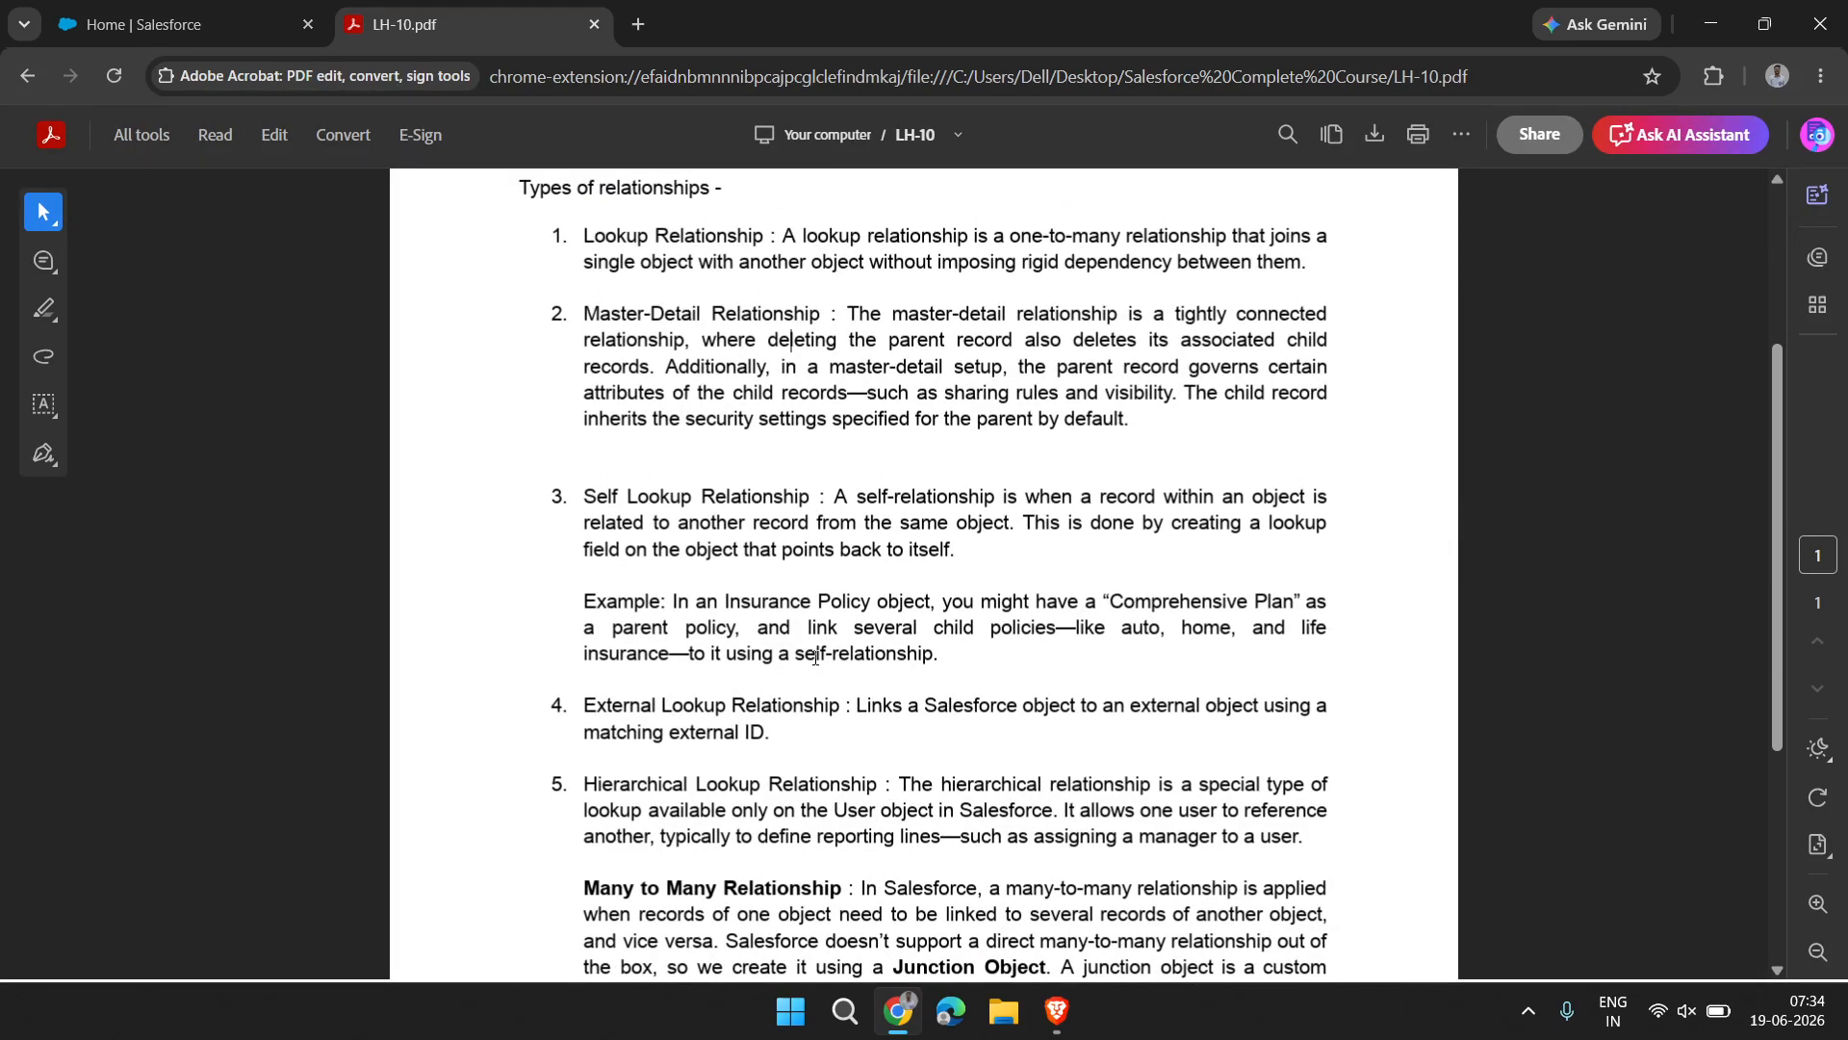
pyautogui.scroll(-2, 819, 674)
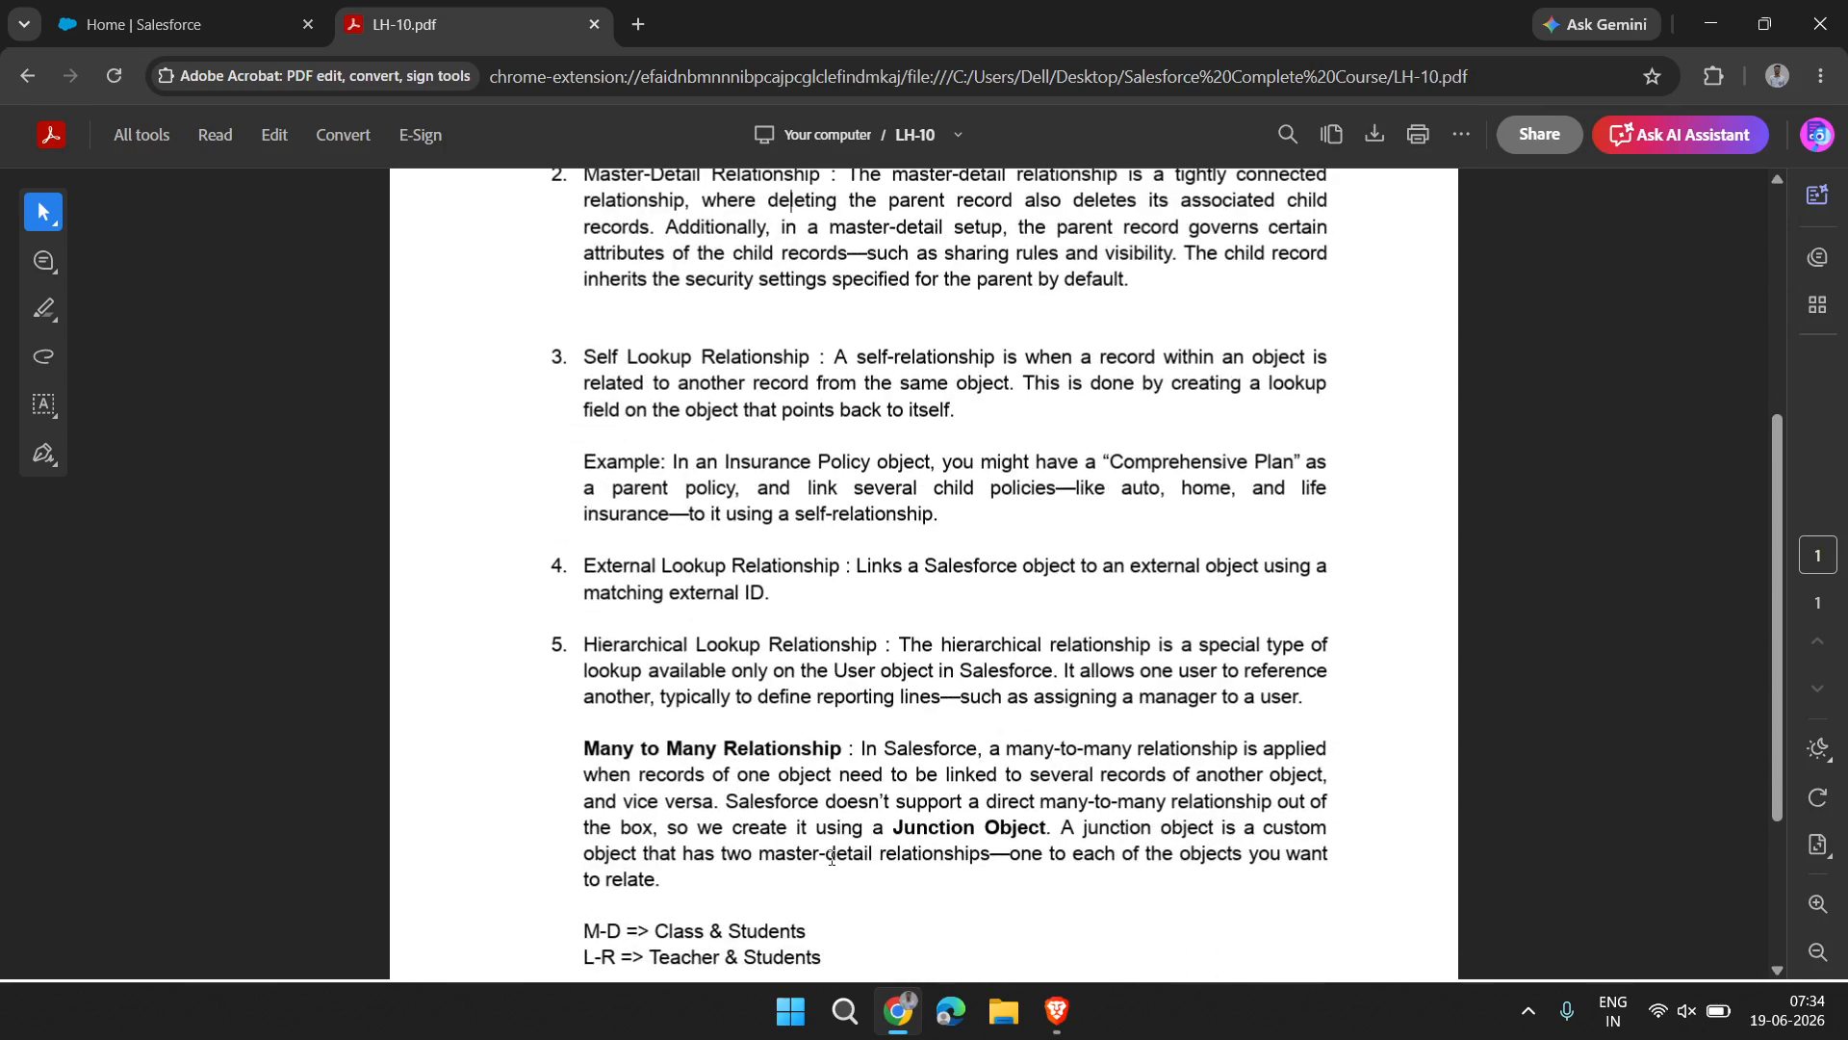
pyautogui.scroll(3, 739, 457)
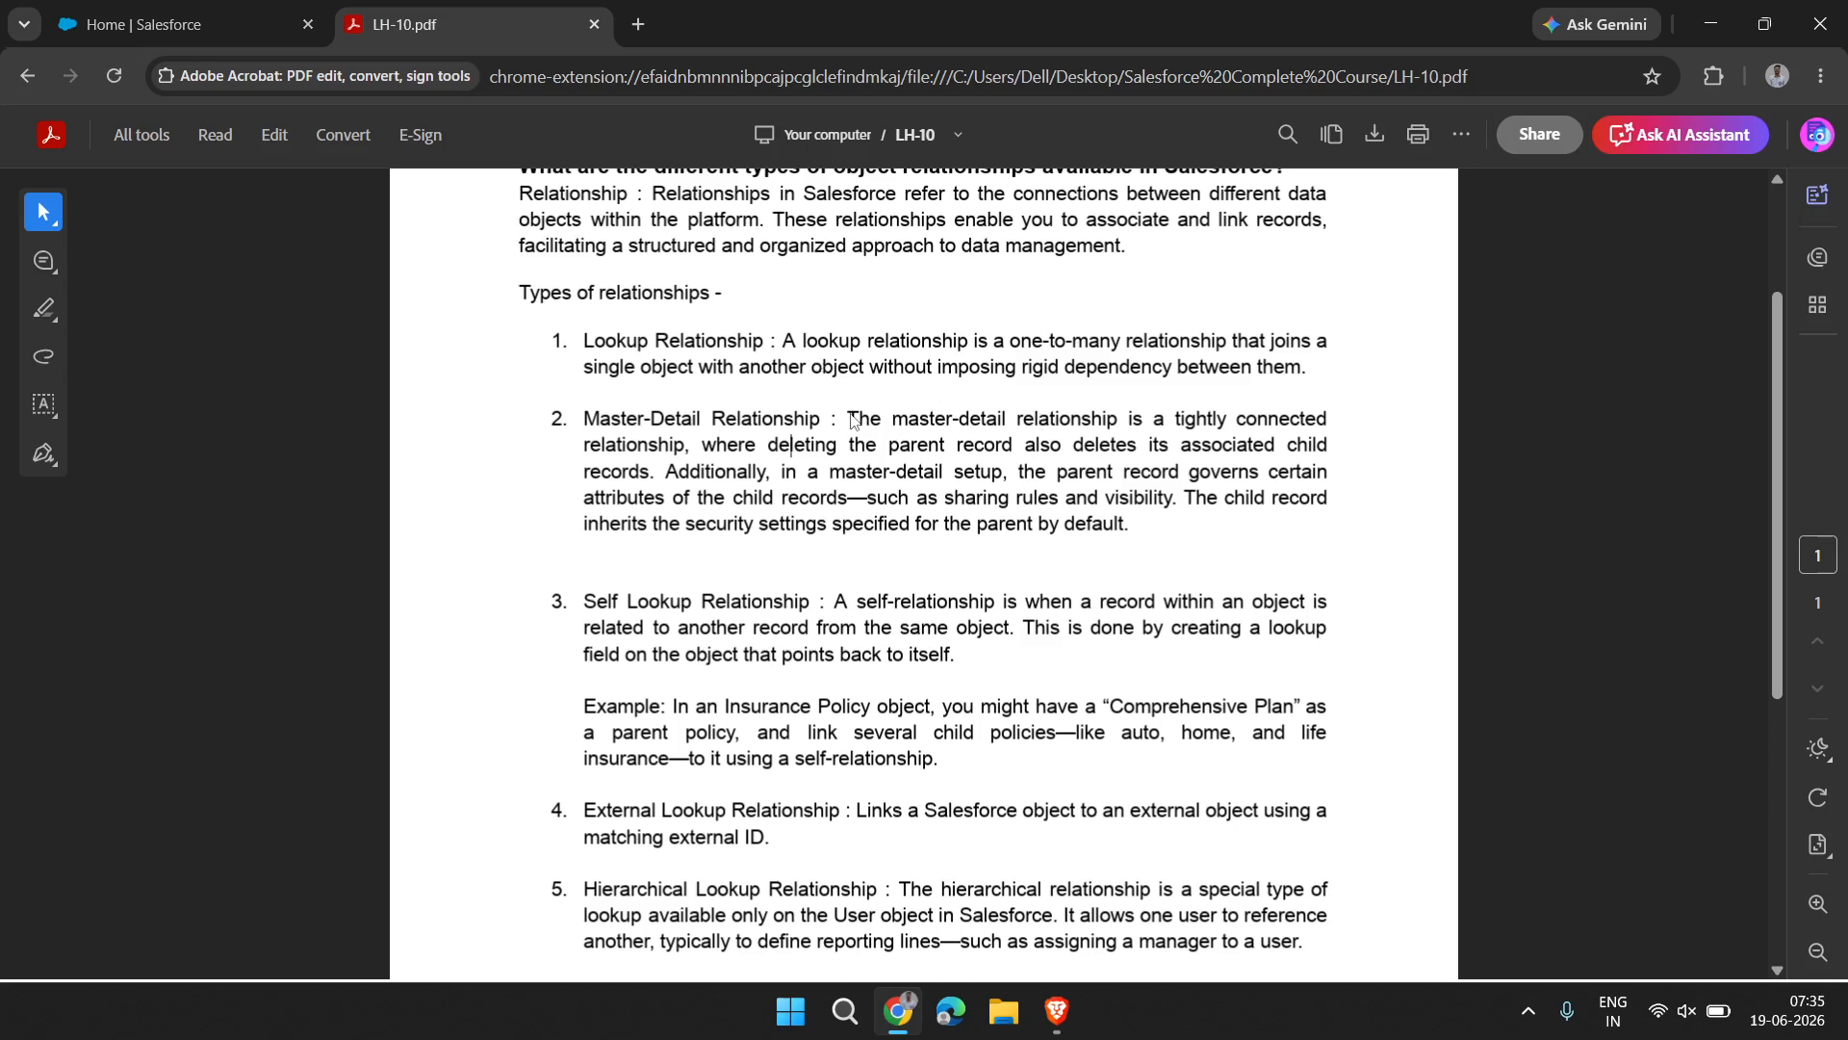
# Read the Master-Detail Relationship definition, selecting the tightly connected relationship text and the sentence about the parent record governing child record attributes
pyautogui.moveTo(848, 418); pyautogui.dragTo(731, 446)
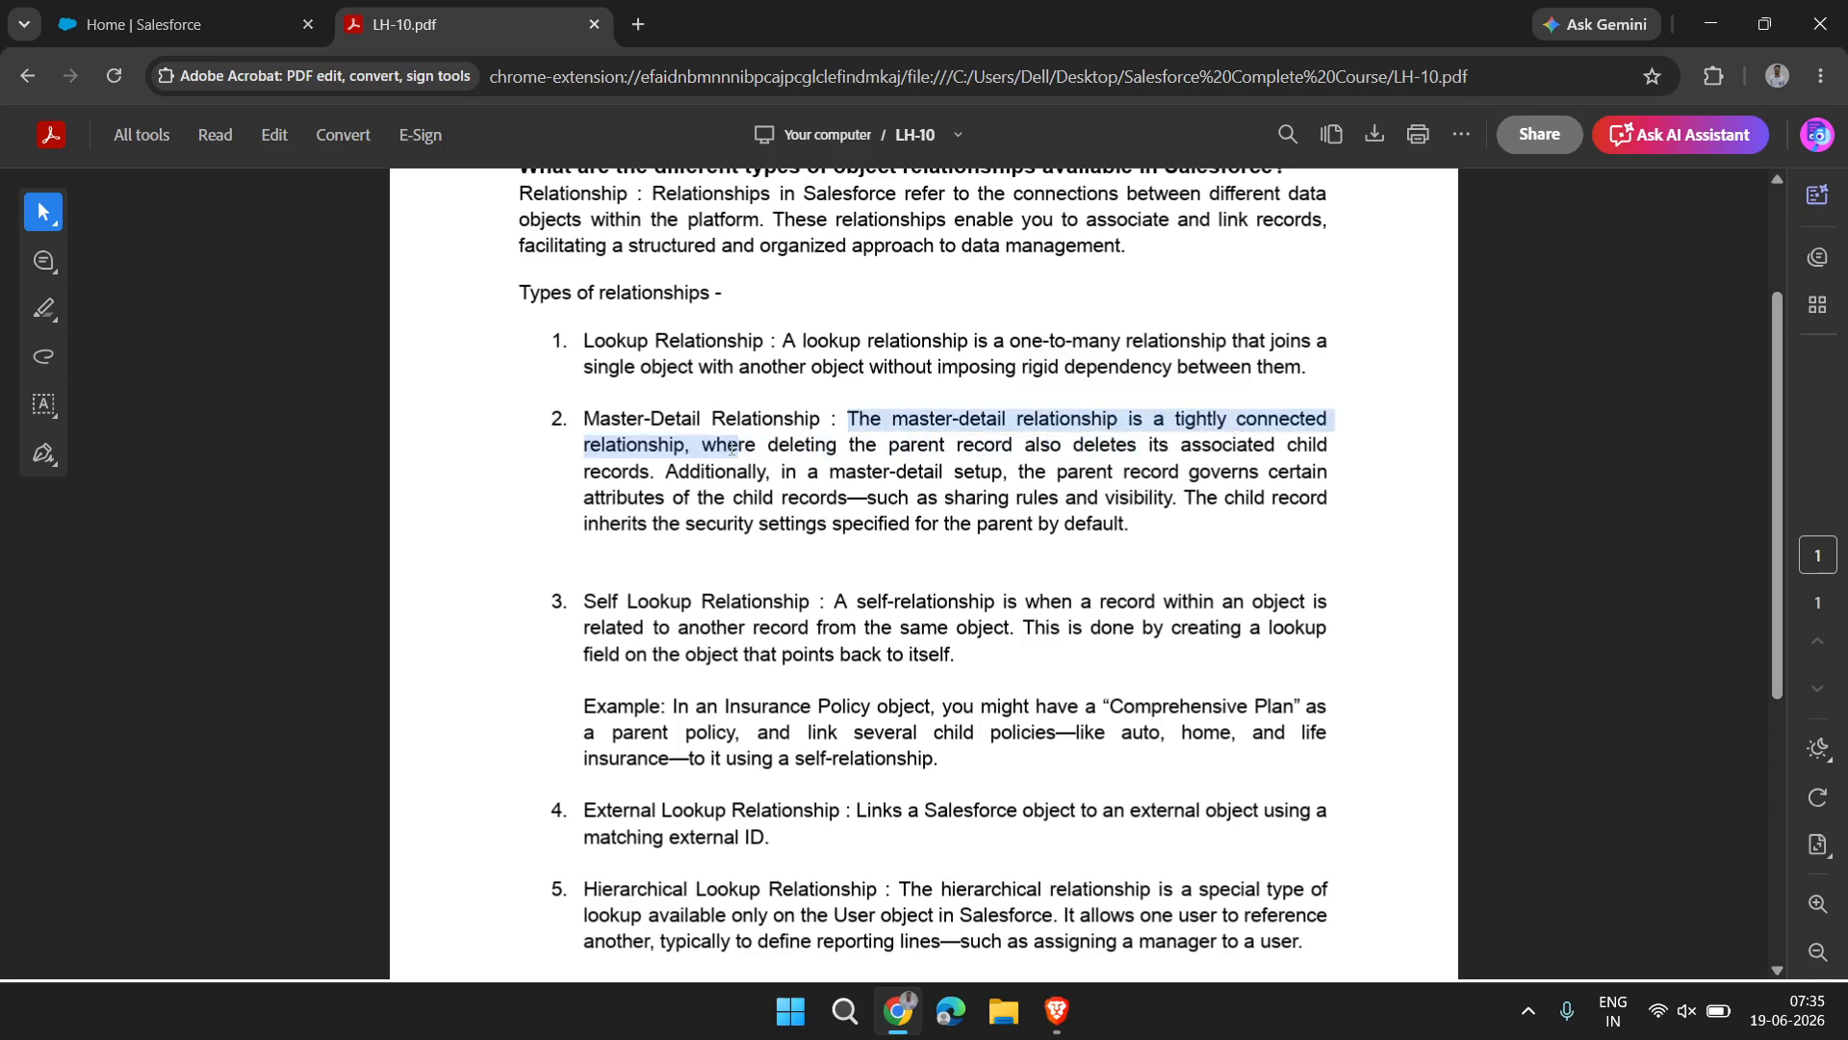
pyautogui.click(731, 445)
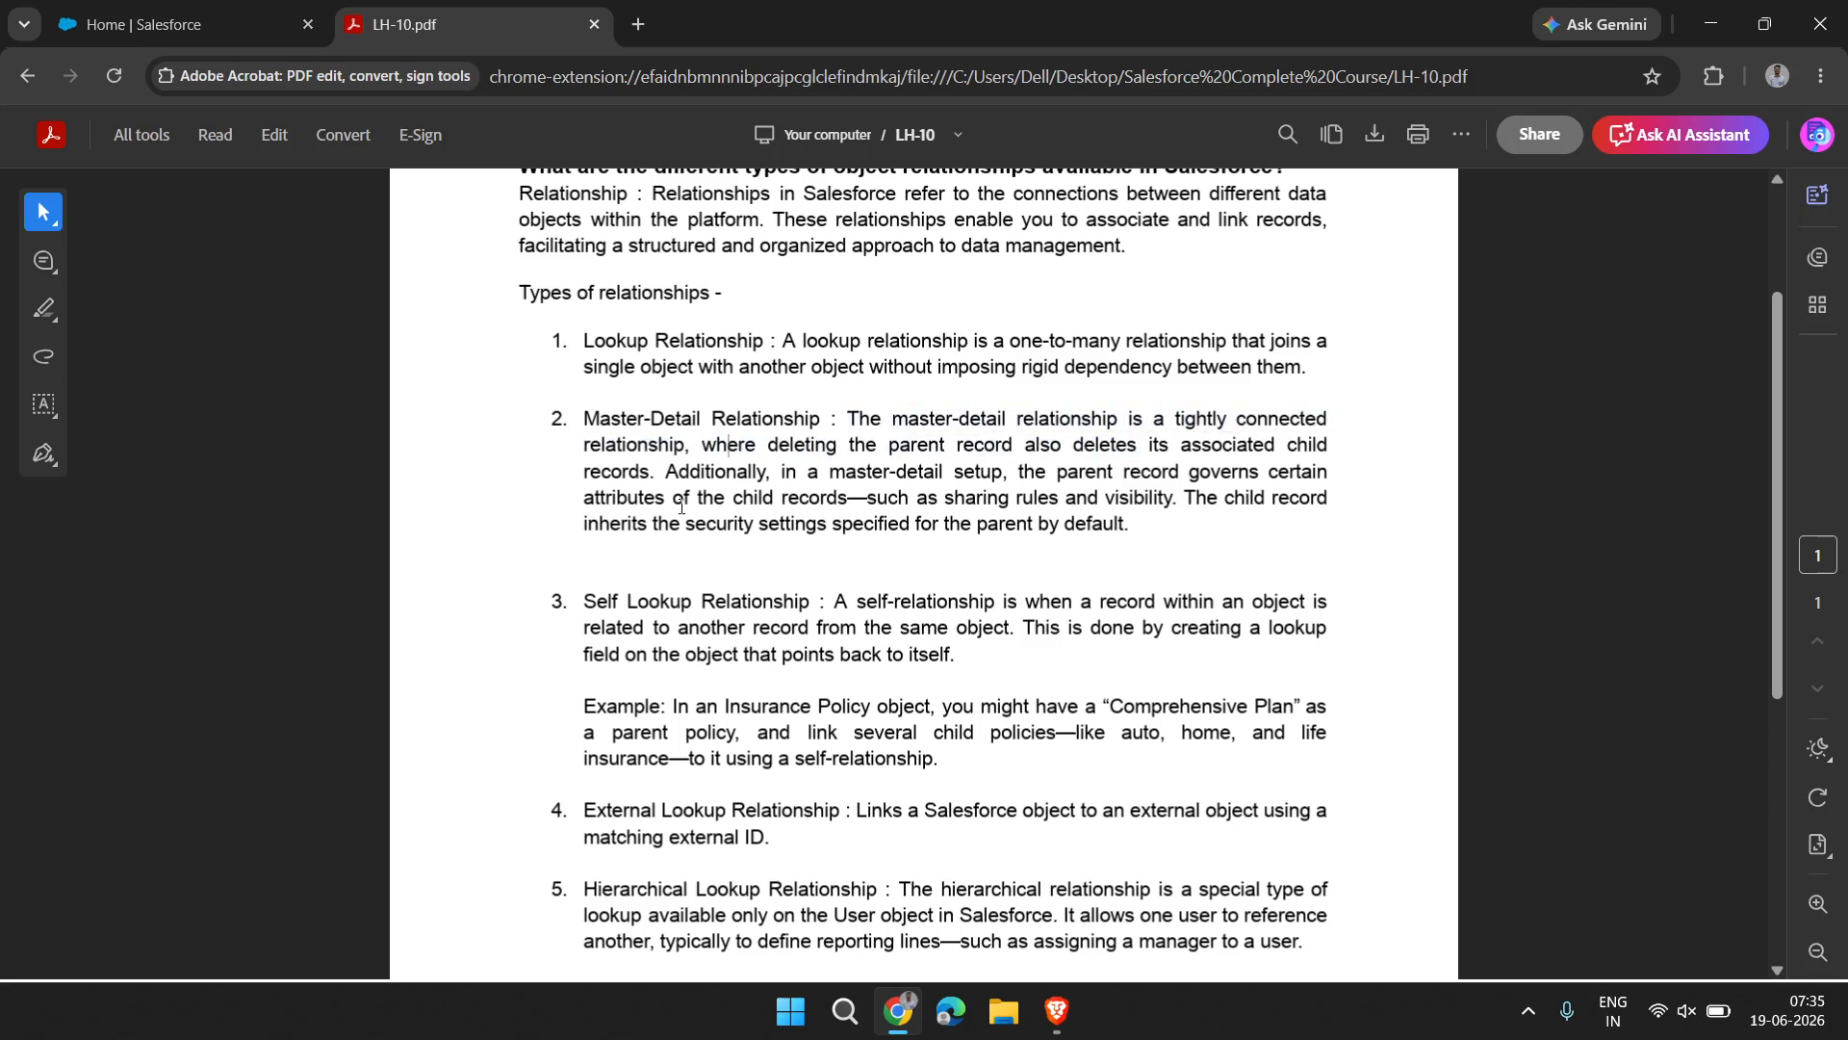
pyautogui.moveTo(663, 468); pyautogui.dragTo(717, 472)
pyautogui.click(713, 473)
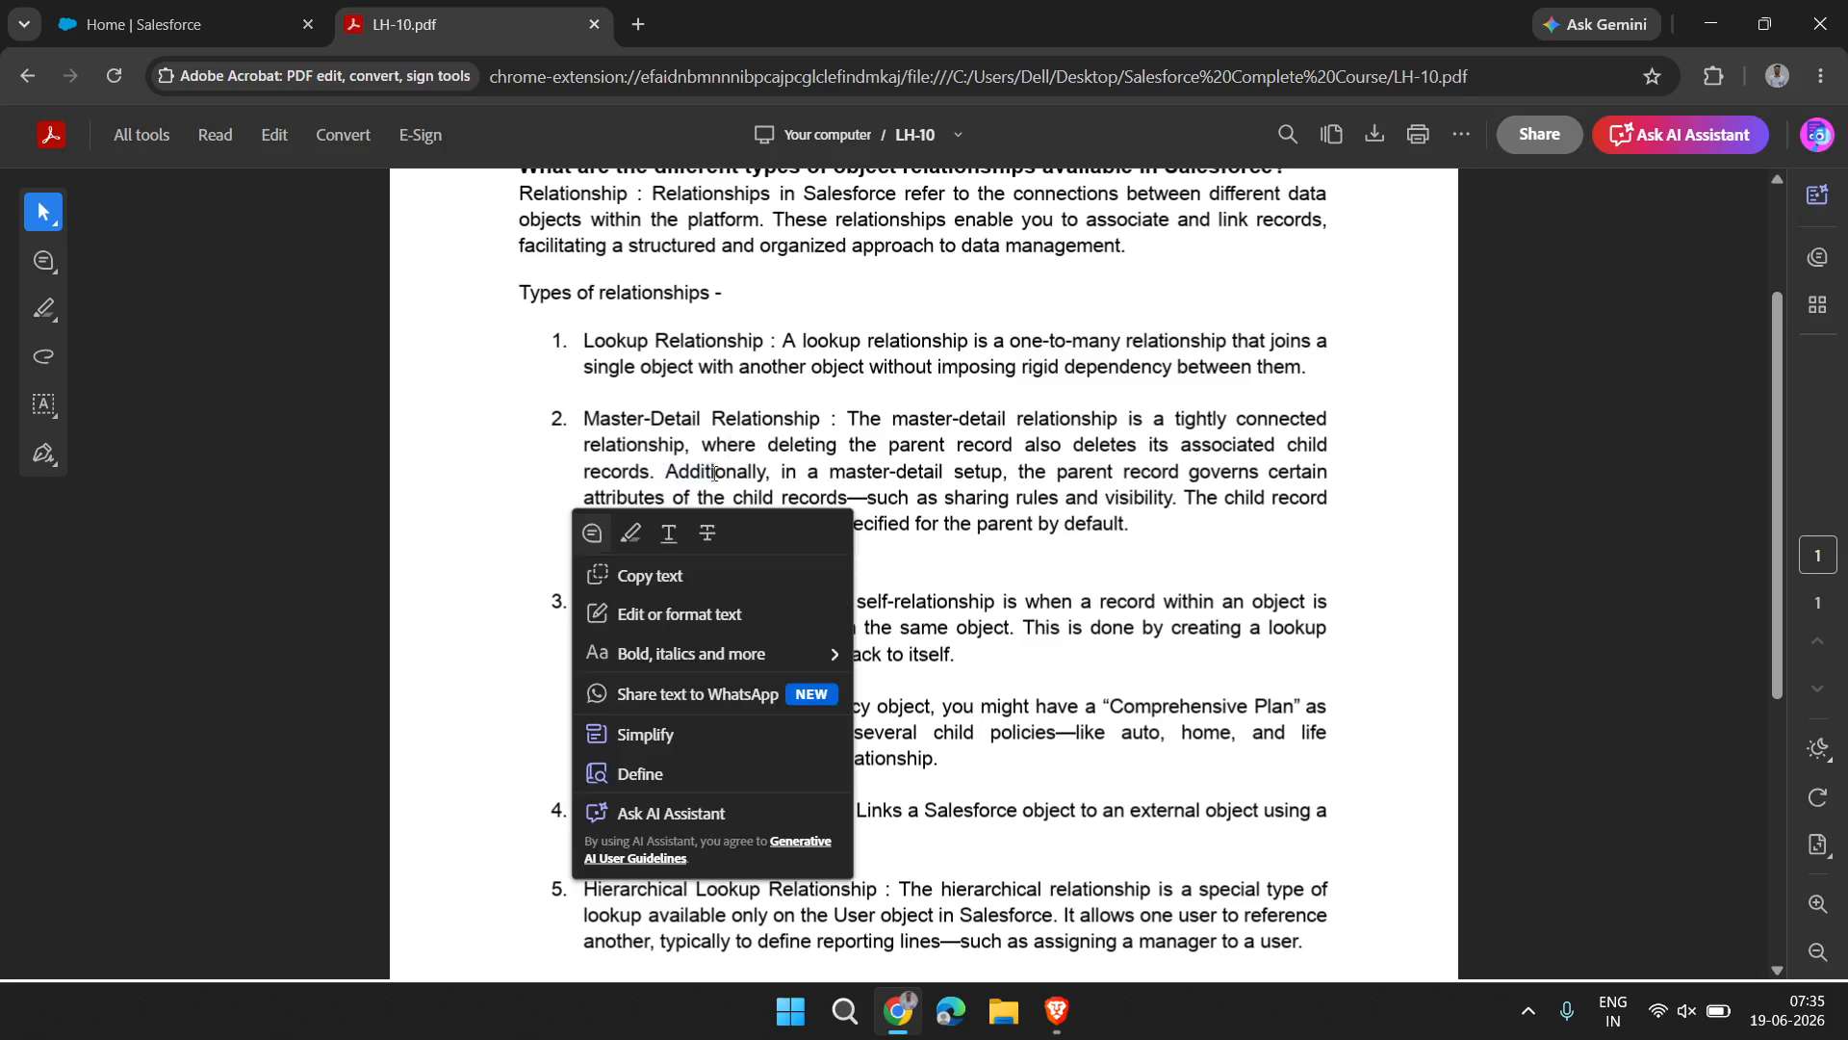
pyautogui.click(713, 473)
pyautogui.click(821, 474)
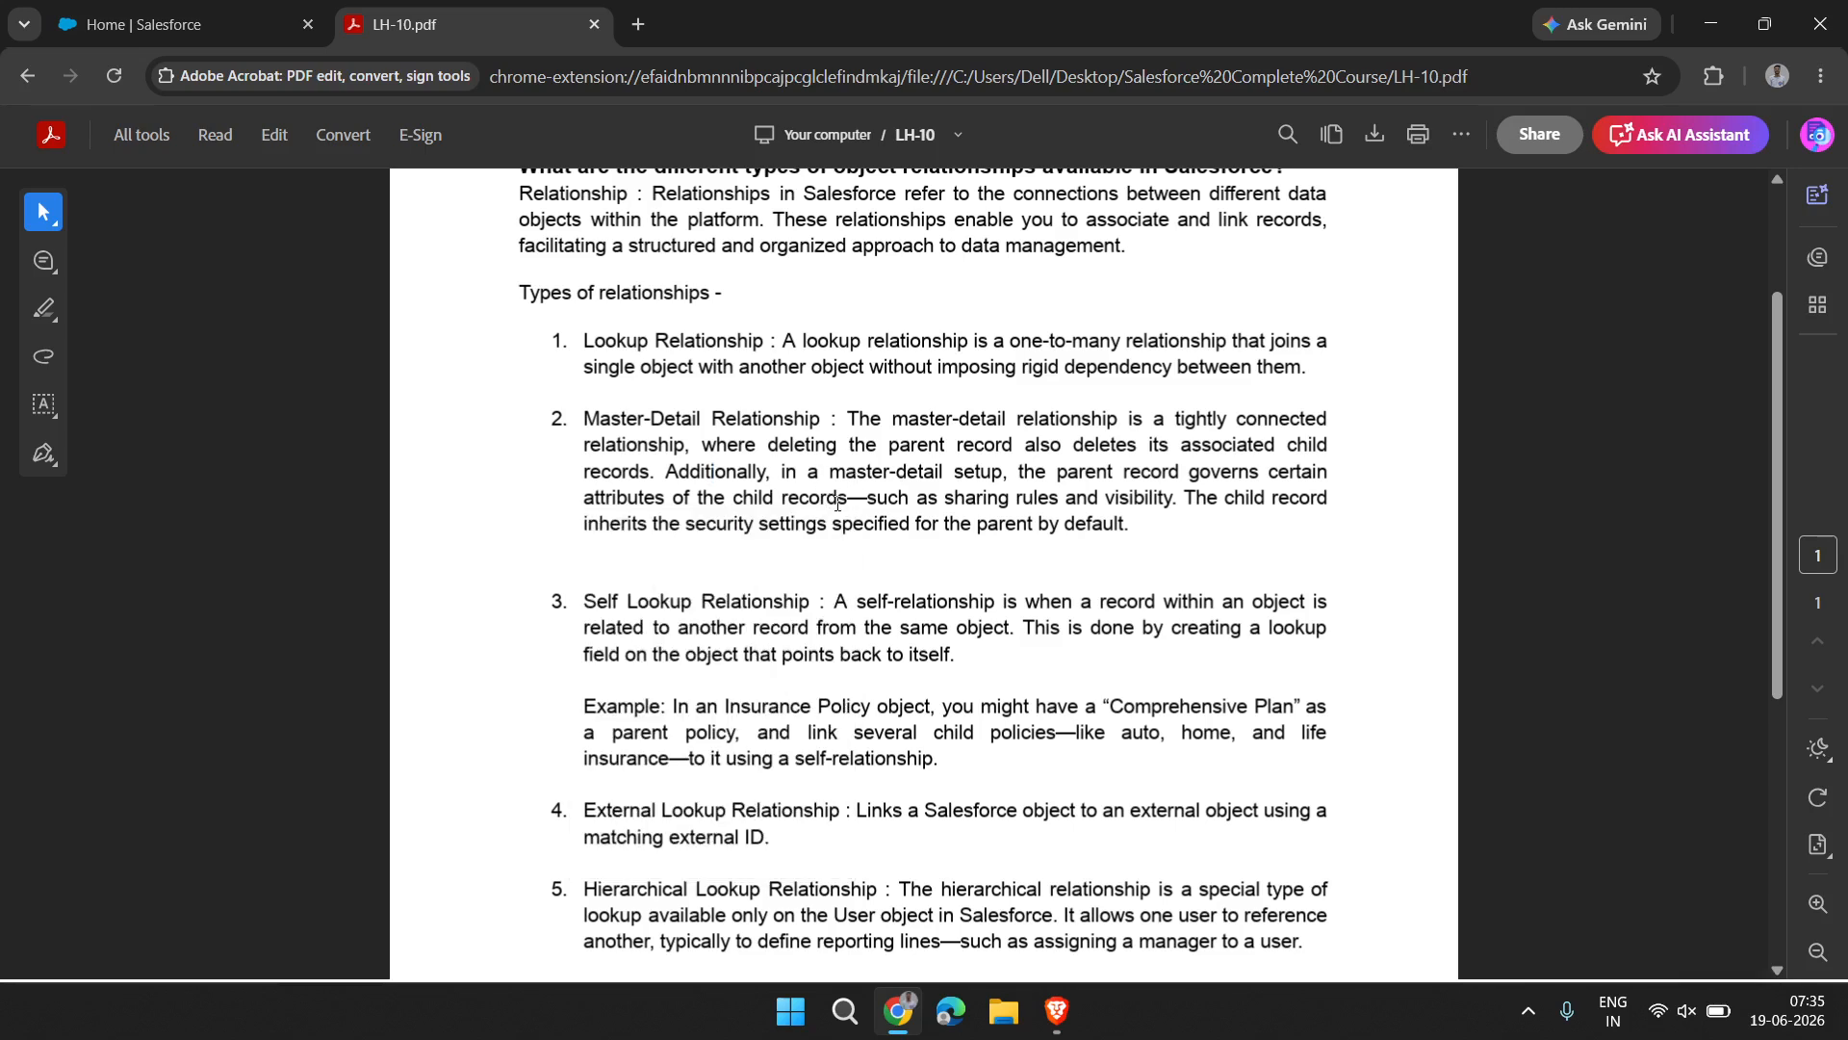
pyautogui.moveTo(850, 505); pyautogui.dragTo(672, 471)
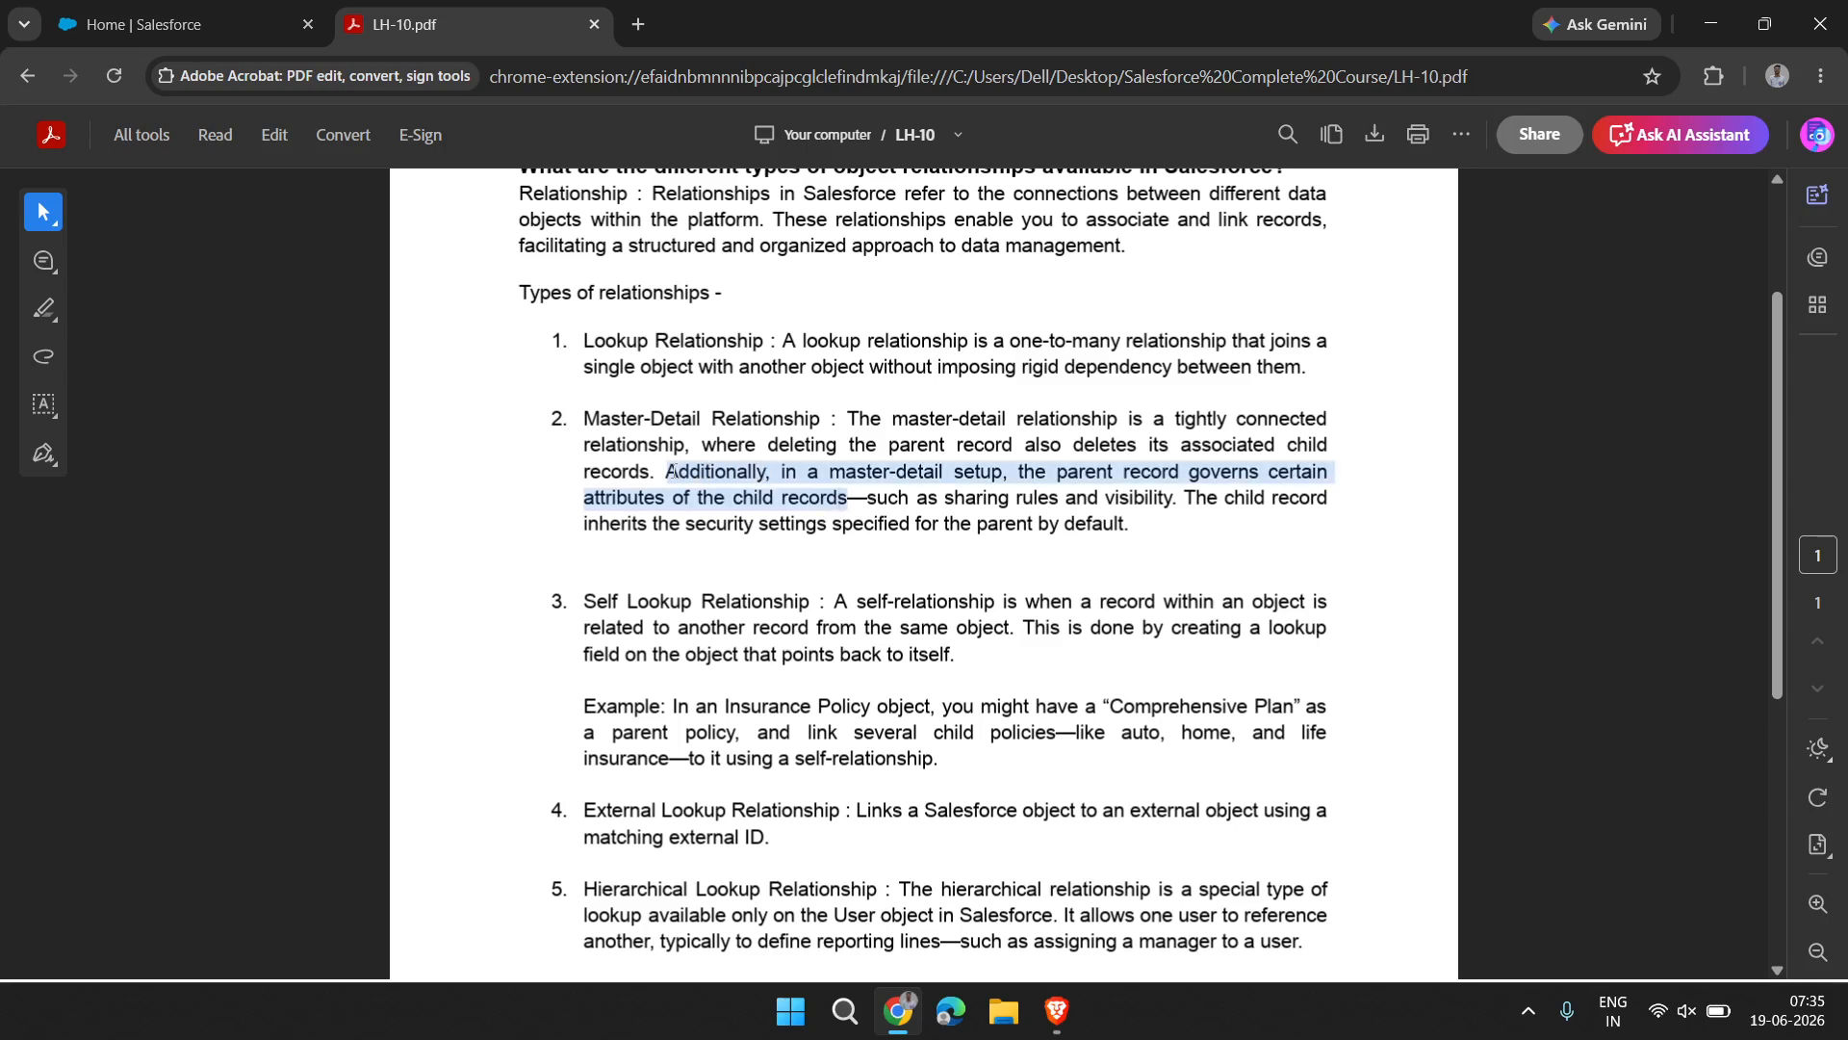
pyautogui.click(827, 495)
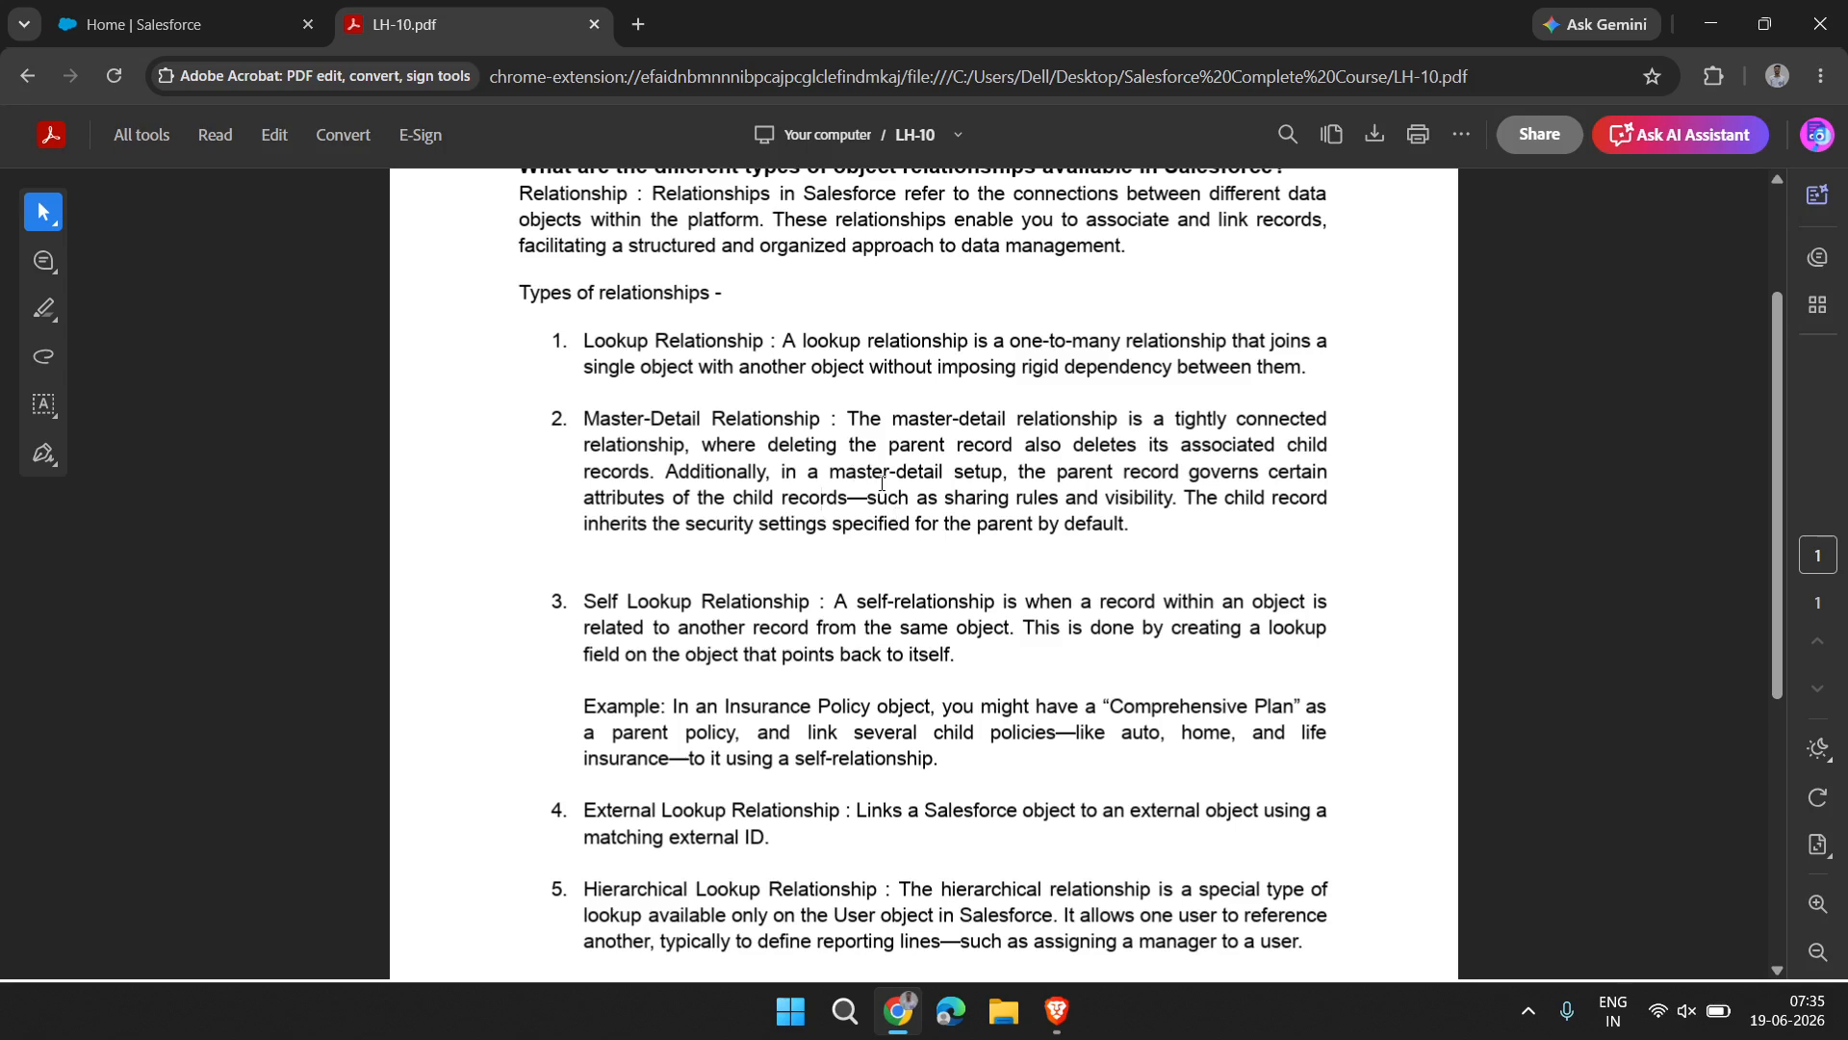
# Read the end of the Master-Detail Relationship entry about sharing rules, visibility and inherited security settings, selecting the text along the way
pyautogui.moveTo(868, 495); pyautogui.dragTo(1221, 525)
pyautogui.click(1221, 527)
pyautogui.scroll(-2, 1013, 496)
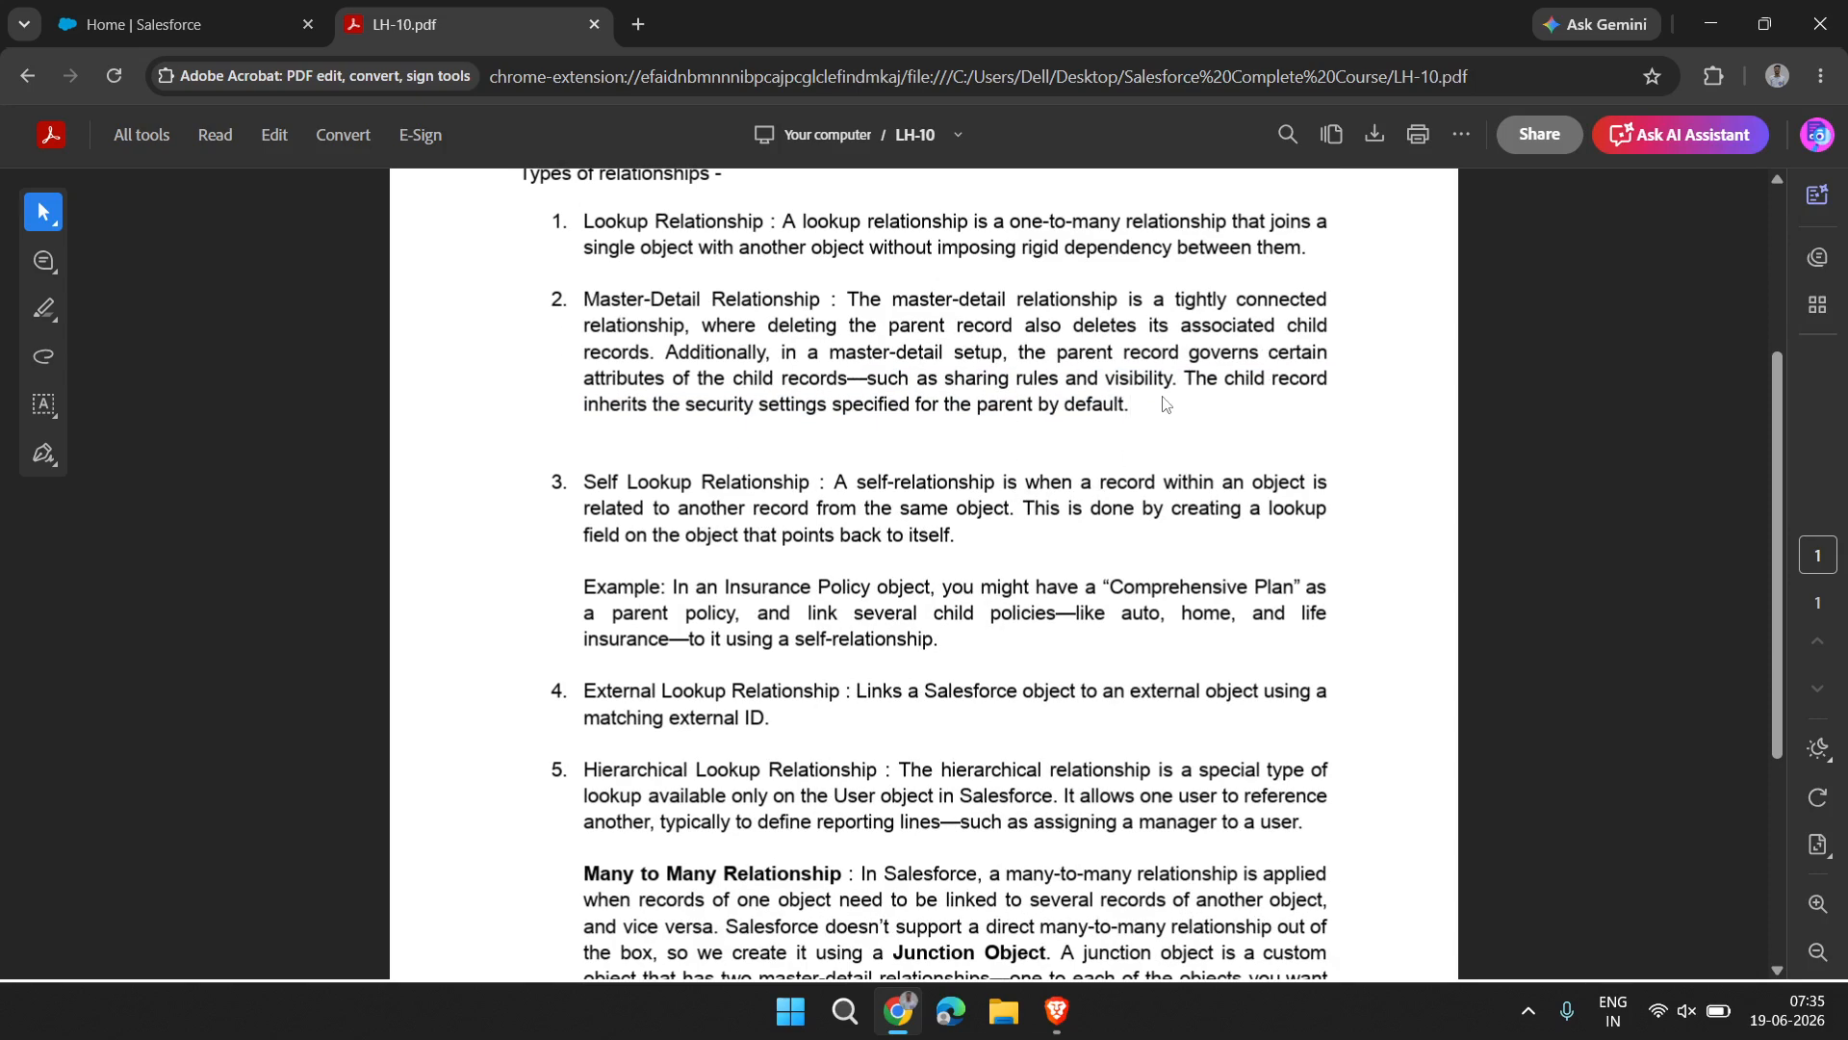
pyautogui.scroll(1, 1166, 404)
pyautogui.scroll(1, 1166, 404)
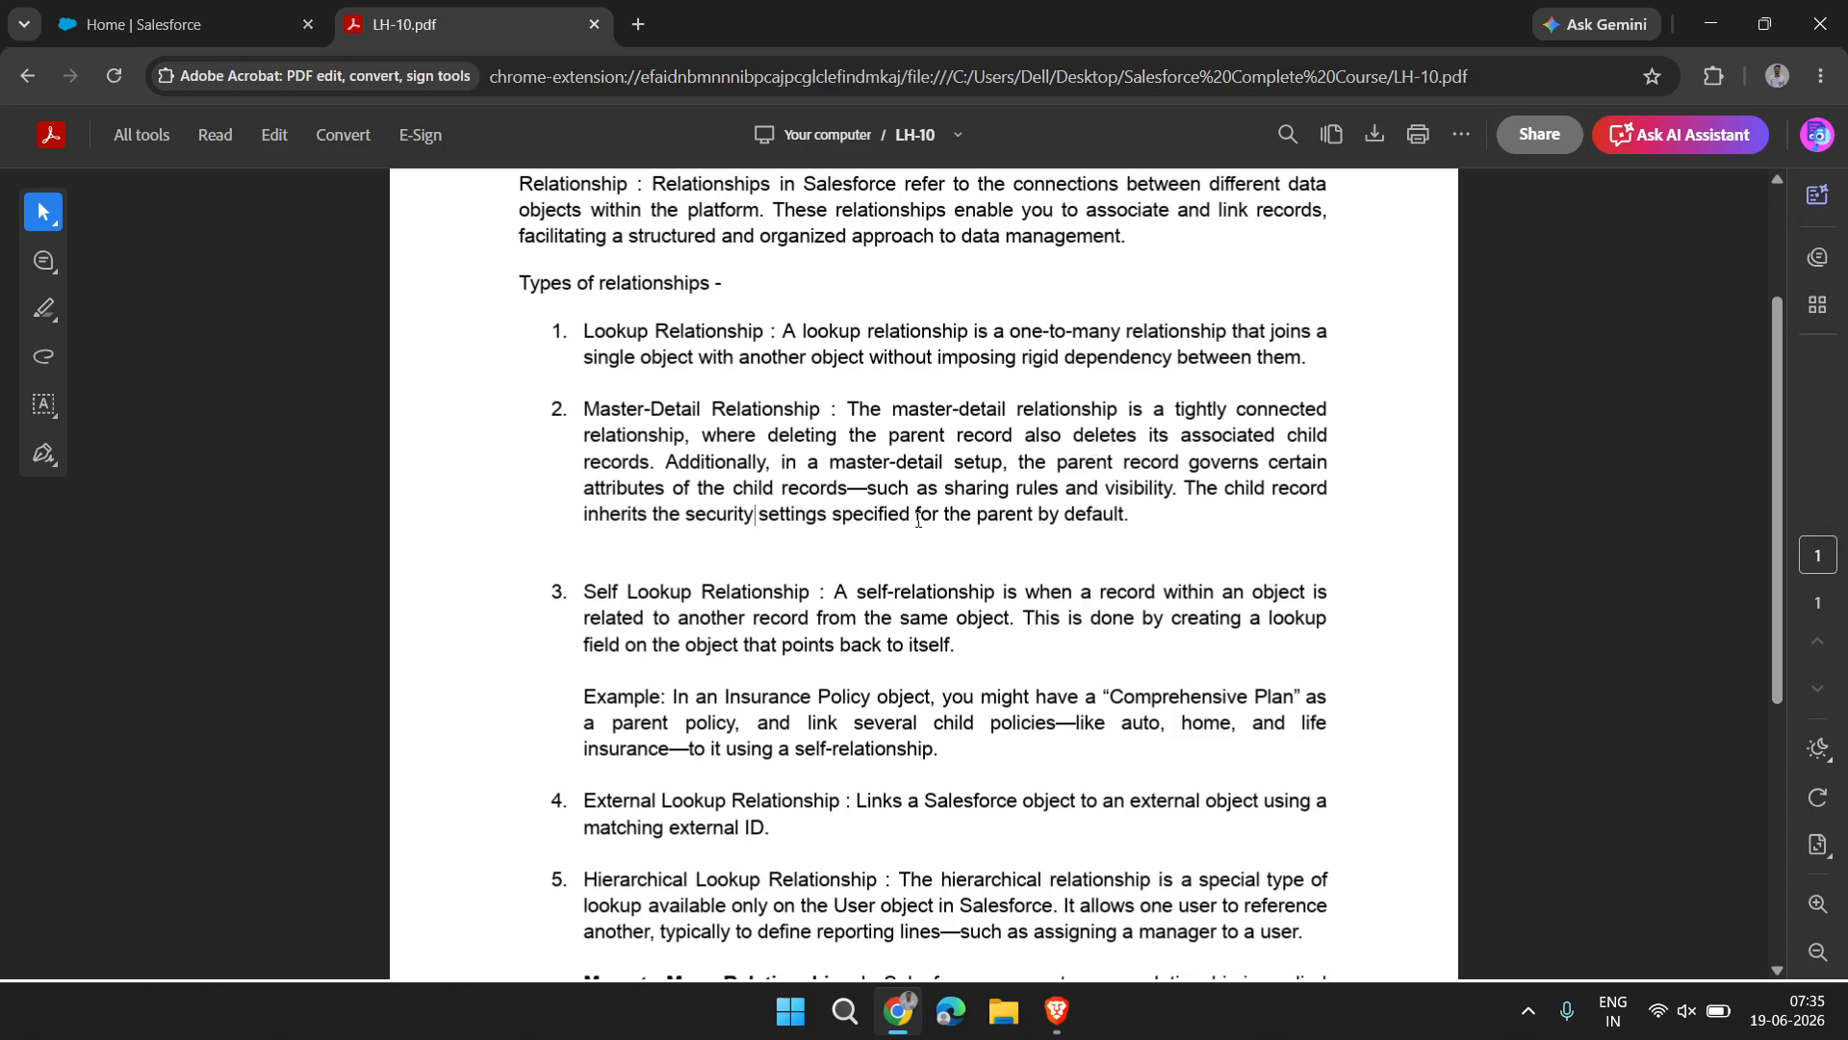
pyautogui.moveTo(756, 522); pyautogui.dragTo(1224, 512)
pyautogui.click(1225, 518)
# Examine the Self Lookup, External Lookup, Hierarchical Lookup and Many to Many Relationship descriptions
pyautogui.scroll(-3, 666, 575)
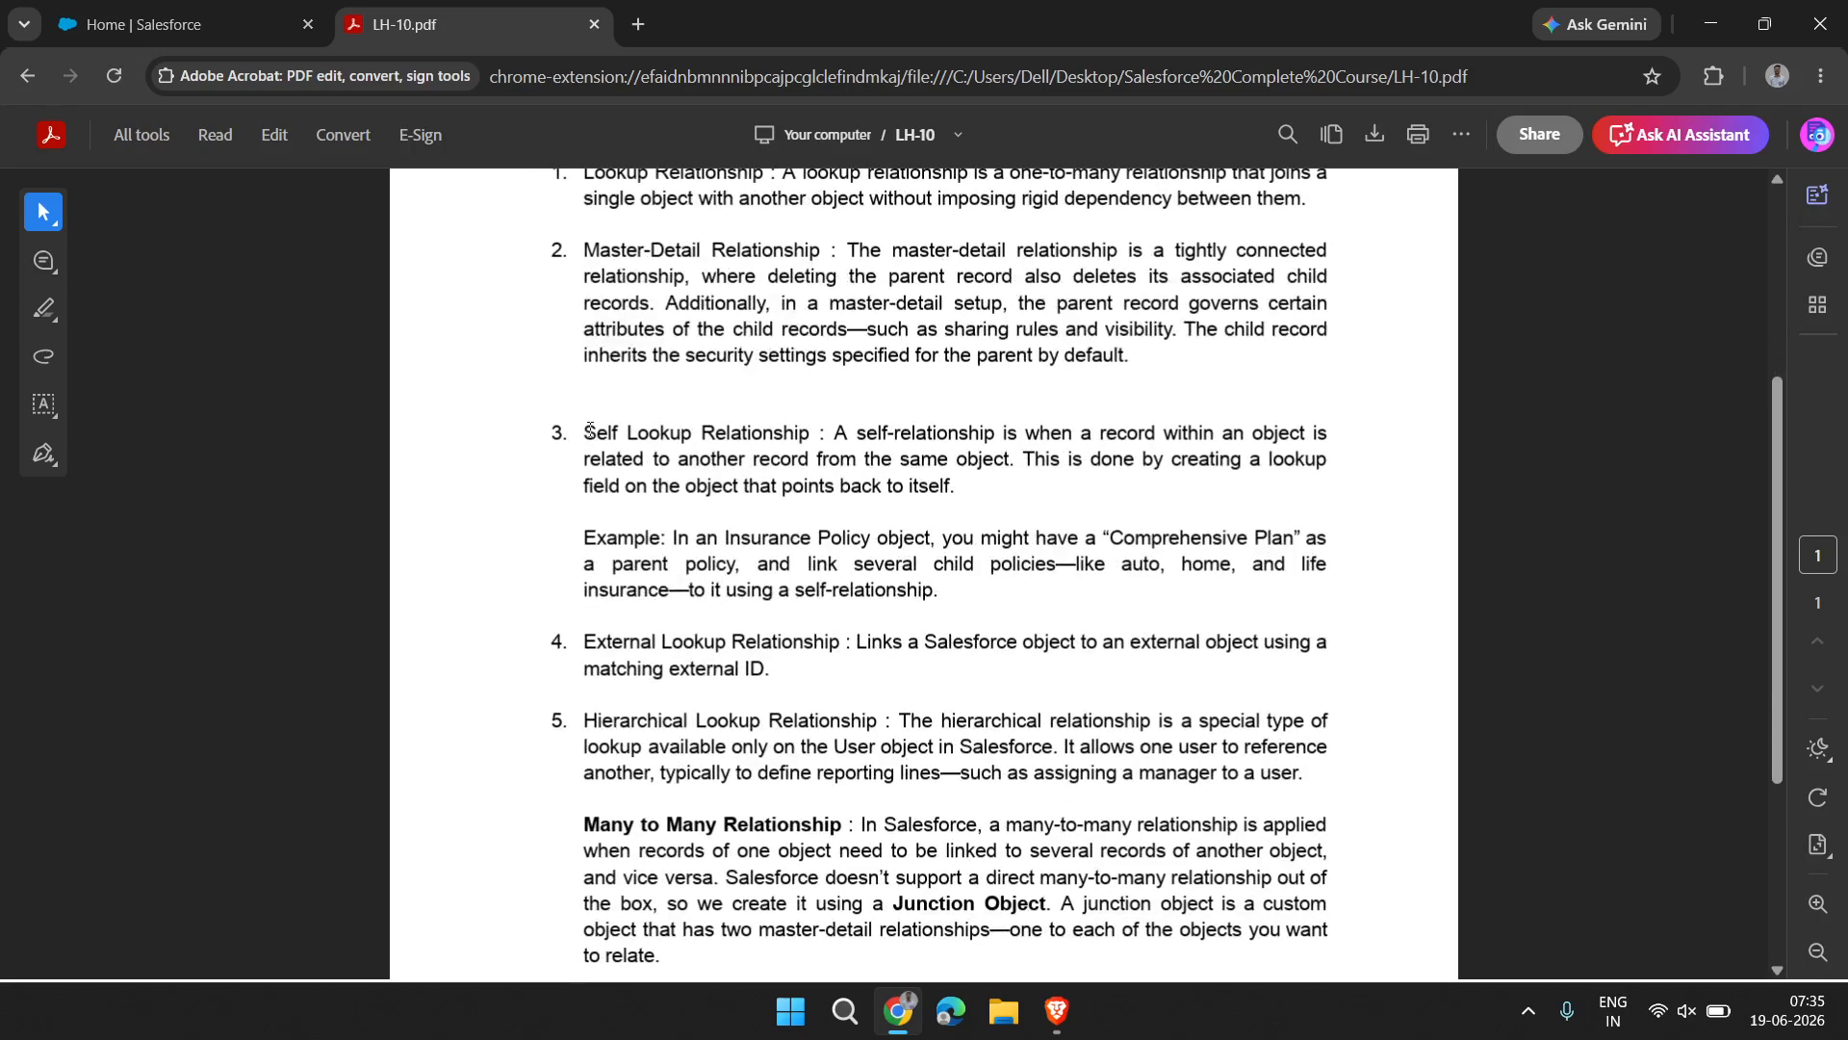
pyautogui.keyDown('ctrl'); pyautogui.scroll(2, 586, 430); pyautogui.keyUp('ctrl')
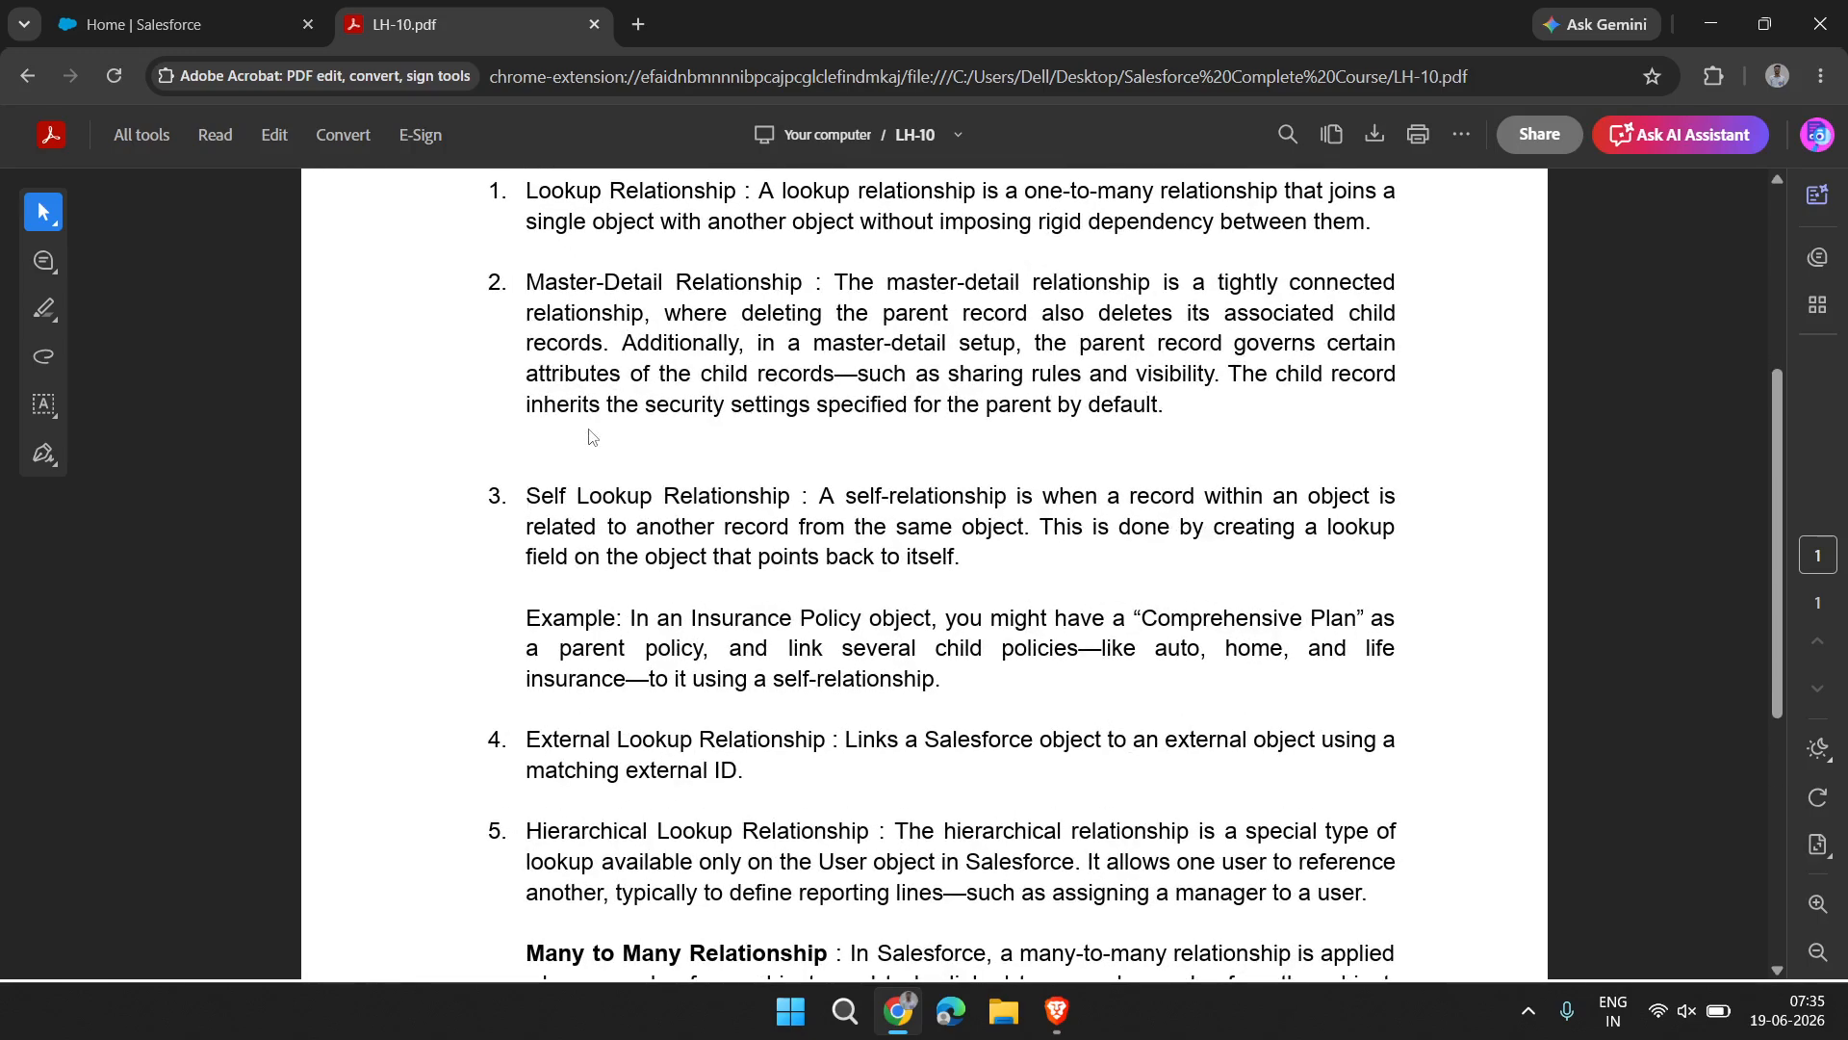
pyautogui.keyDown('ctrl'); pyautogui.scroll(1, 589, 436); pyautogui.keyUp('ctrl')
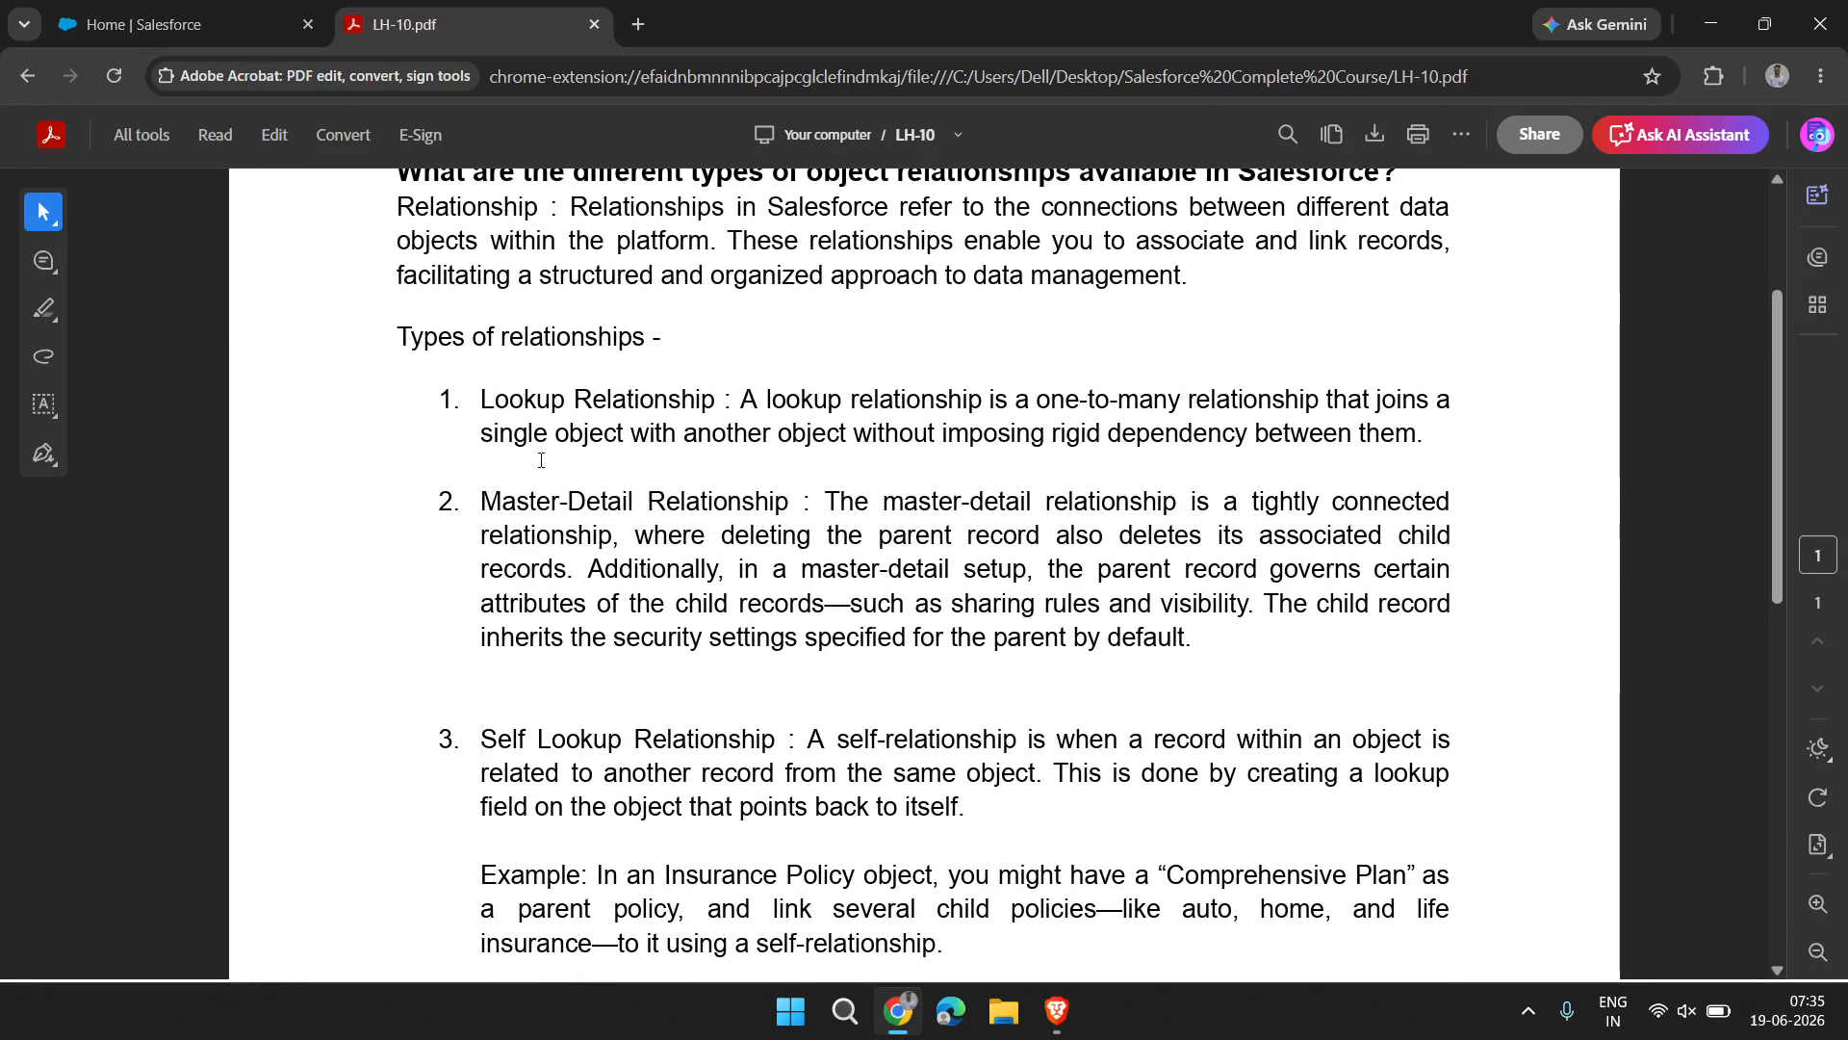
pyautogui.scroll(-4, 562, 515)
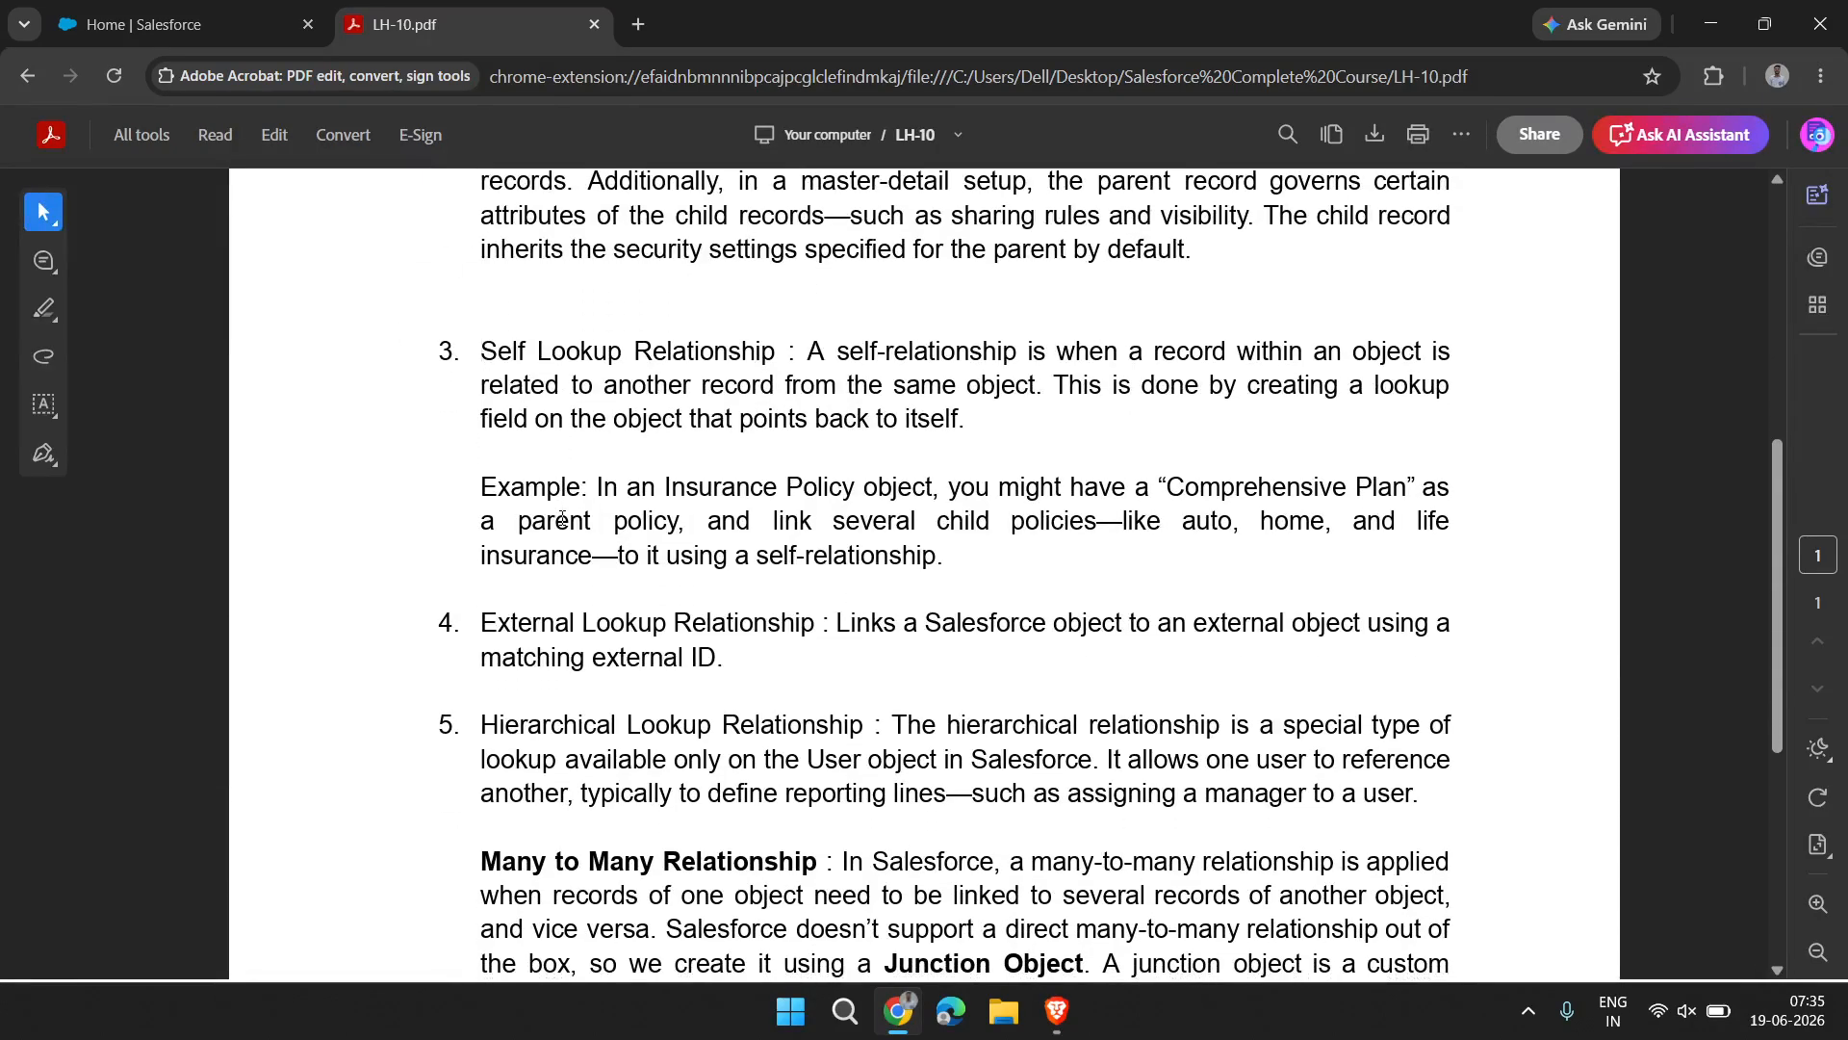
pyautogui.scroll(-3, 563, 518)
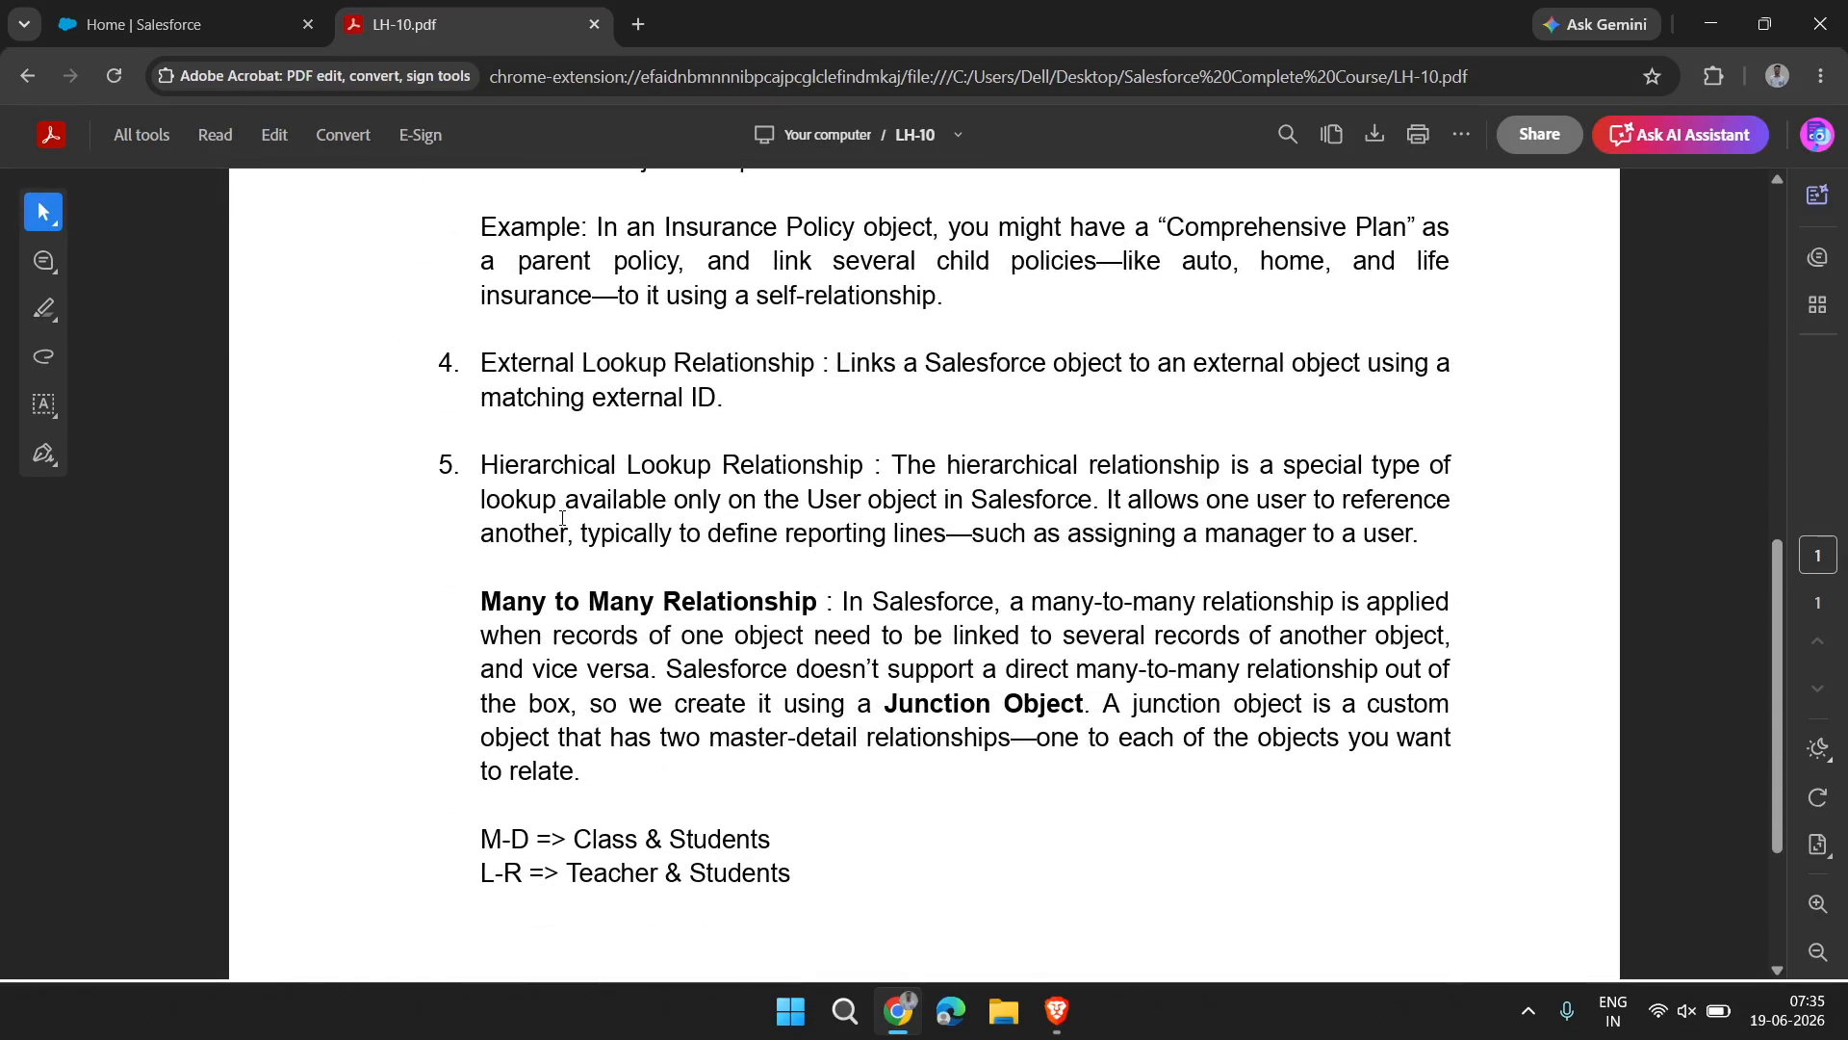
pyautogui.scroll(2, 576, 536)
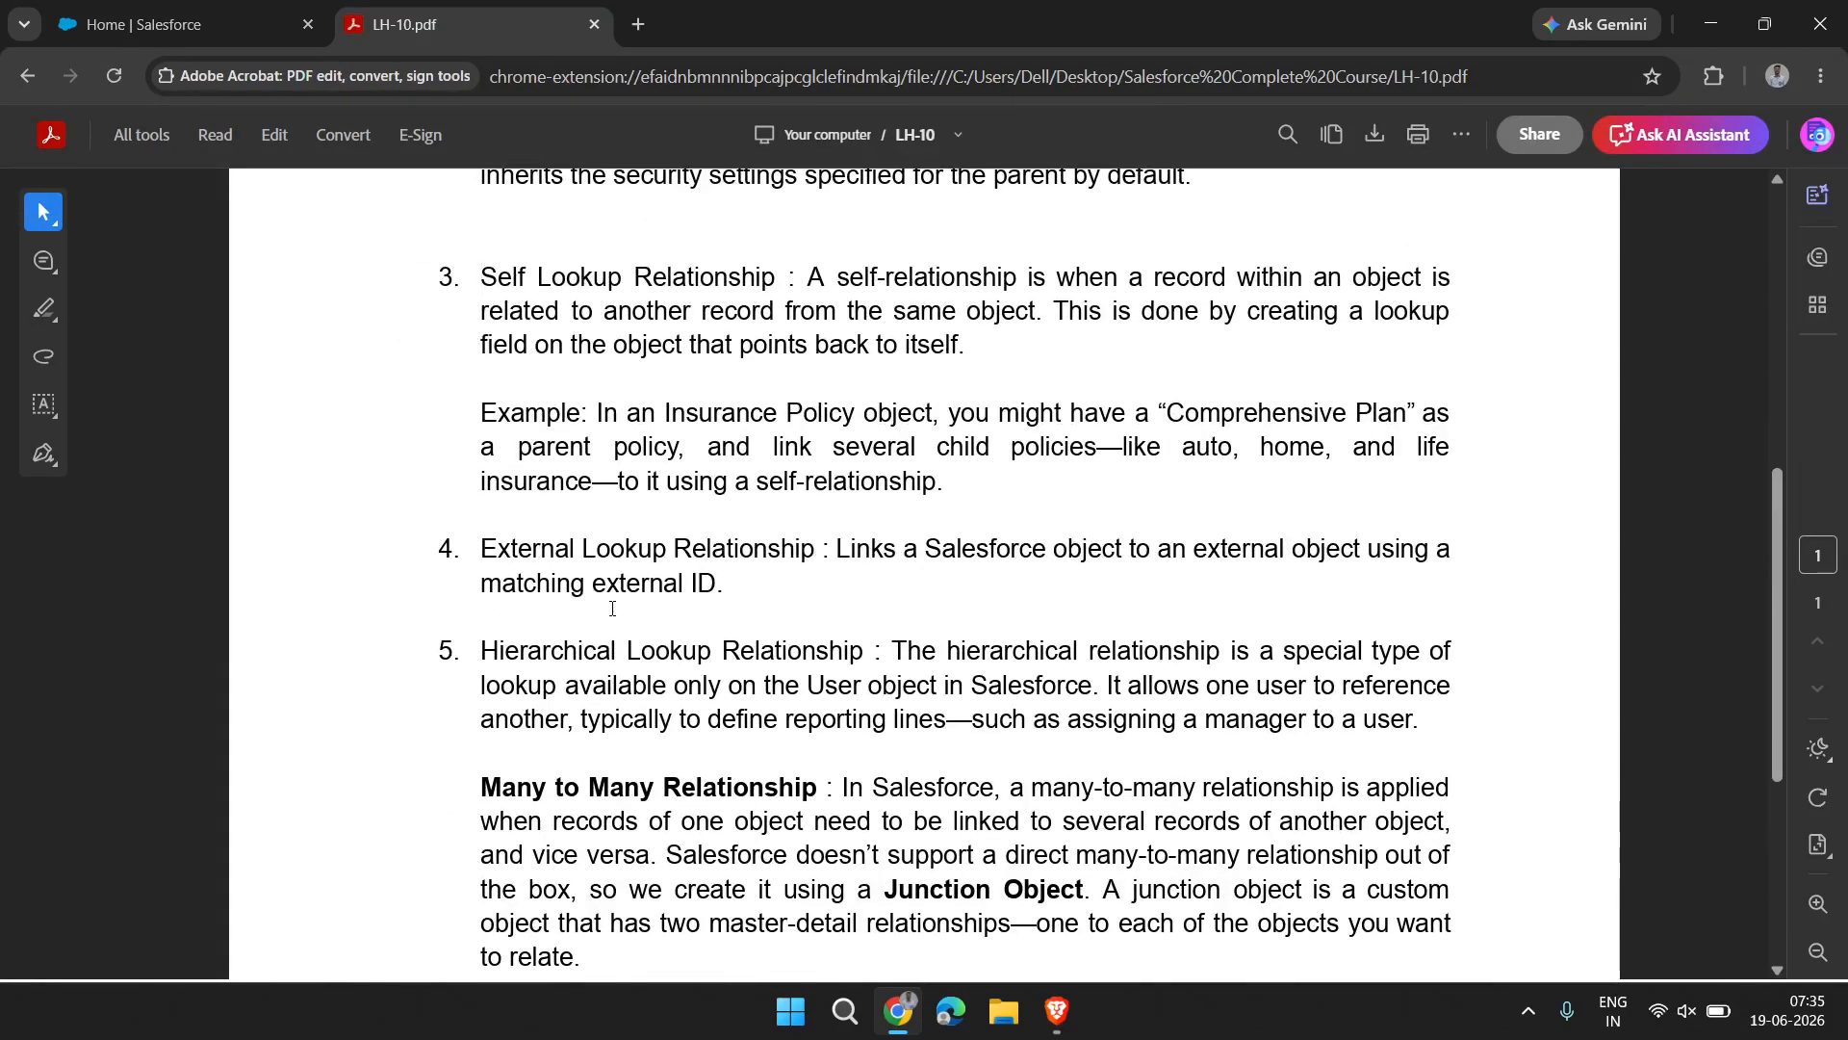
pyautogui.keyDown('ctrl'); pyautogui.scroll(1, 493, 356); pyautogui.keyUp('ctrl')
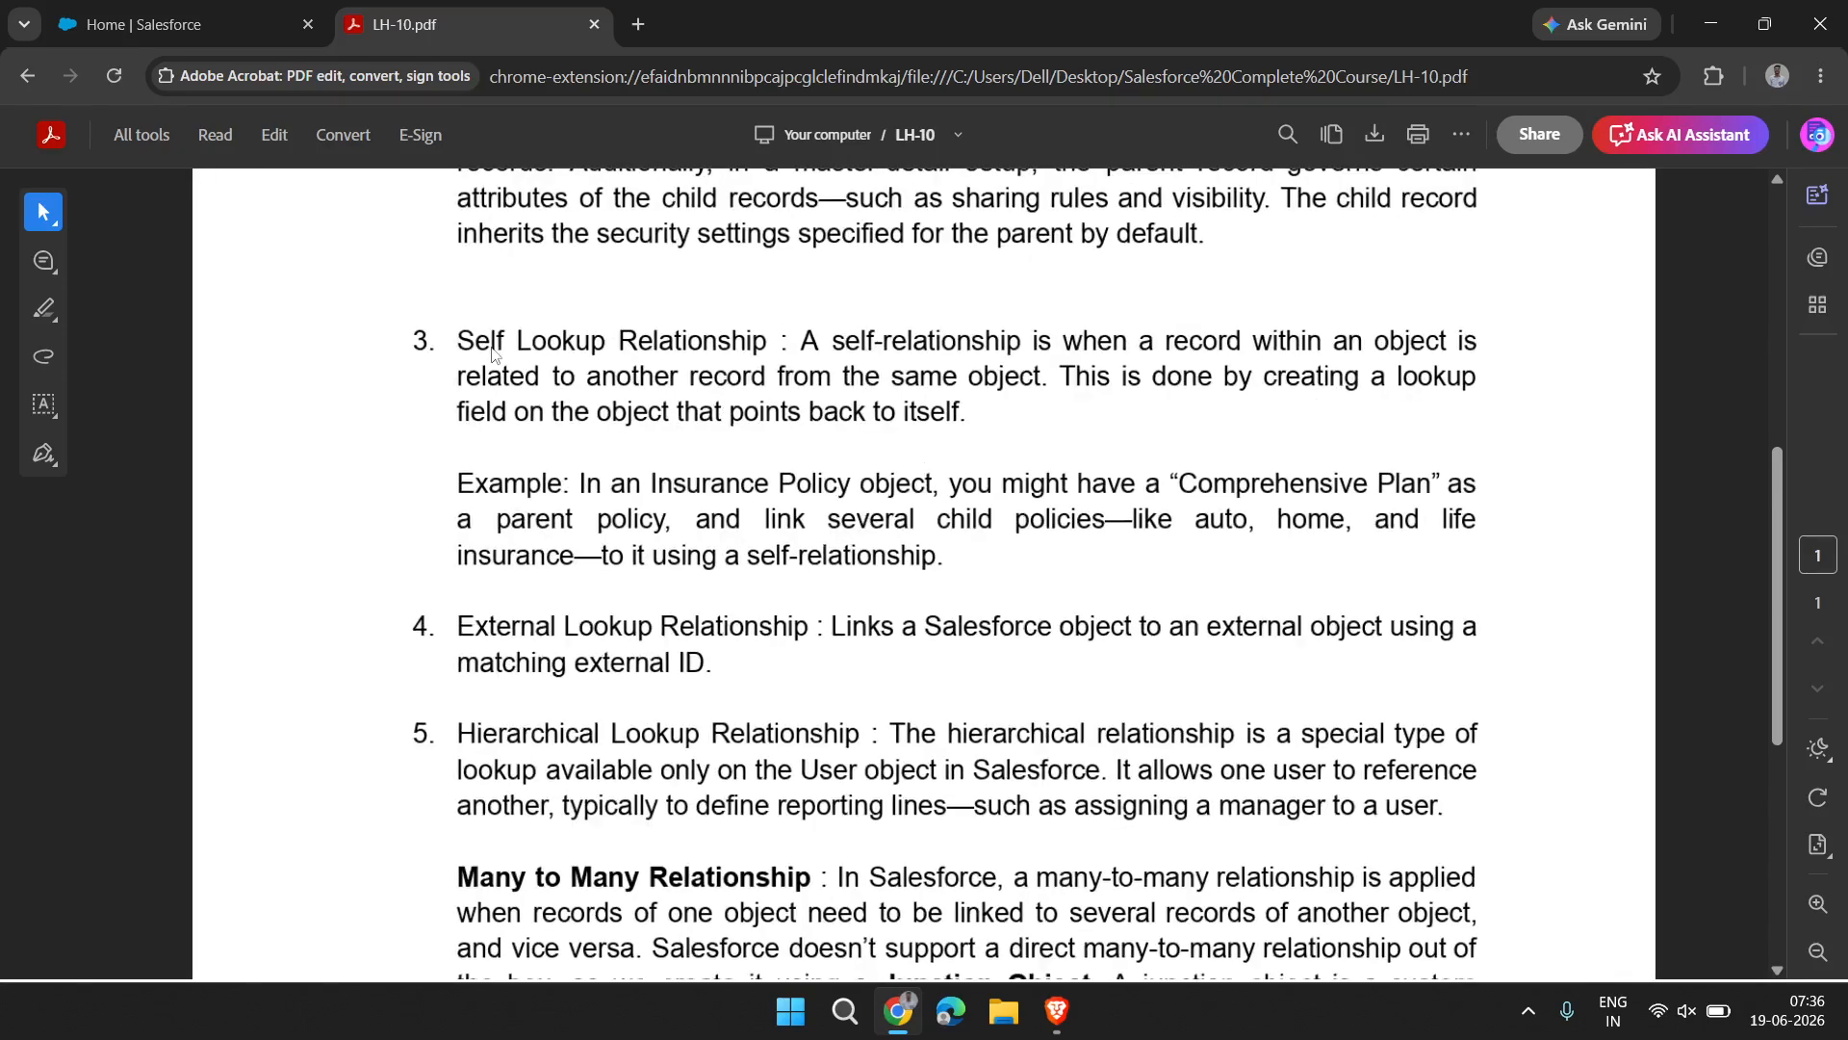
pyautogui.keyDown('ctrl'); pyautogui.scroll(1, 494, 356); pyautogui.keyUp('ctrl')
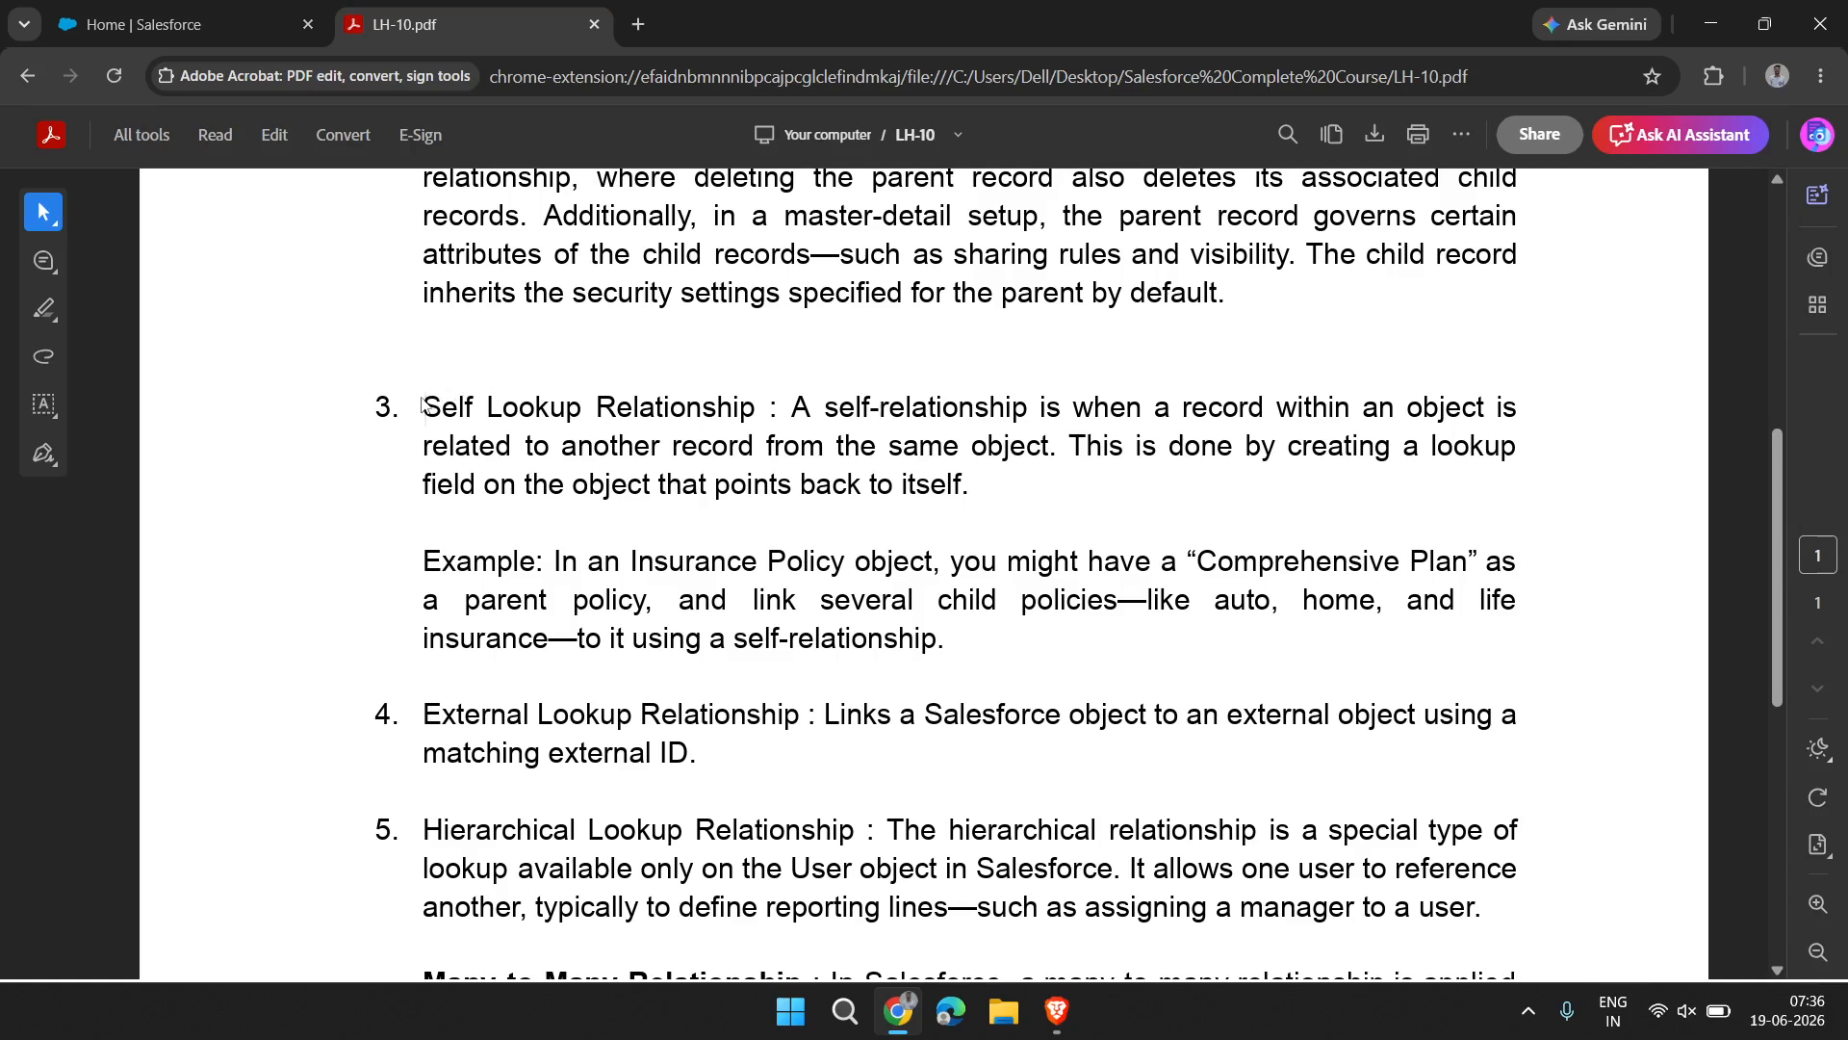
# Read the Self Lookup Relationship entry, selecting its title and parts of the Insurance Policy example for emphasis
pyautogui.moveTo(422, 405); pyautogui.dragTo(751, 412)
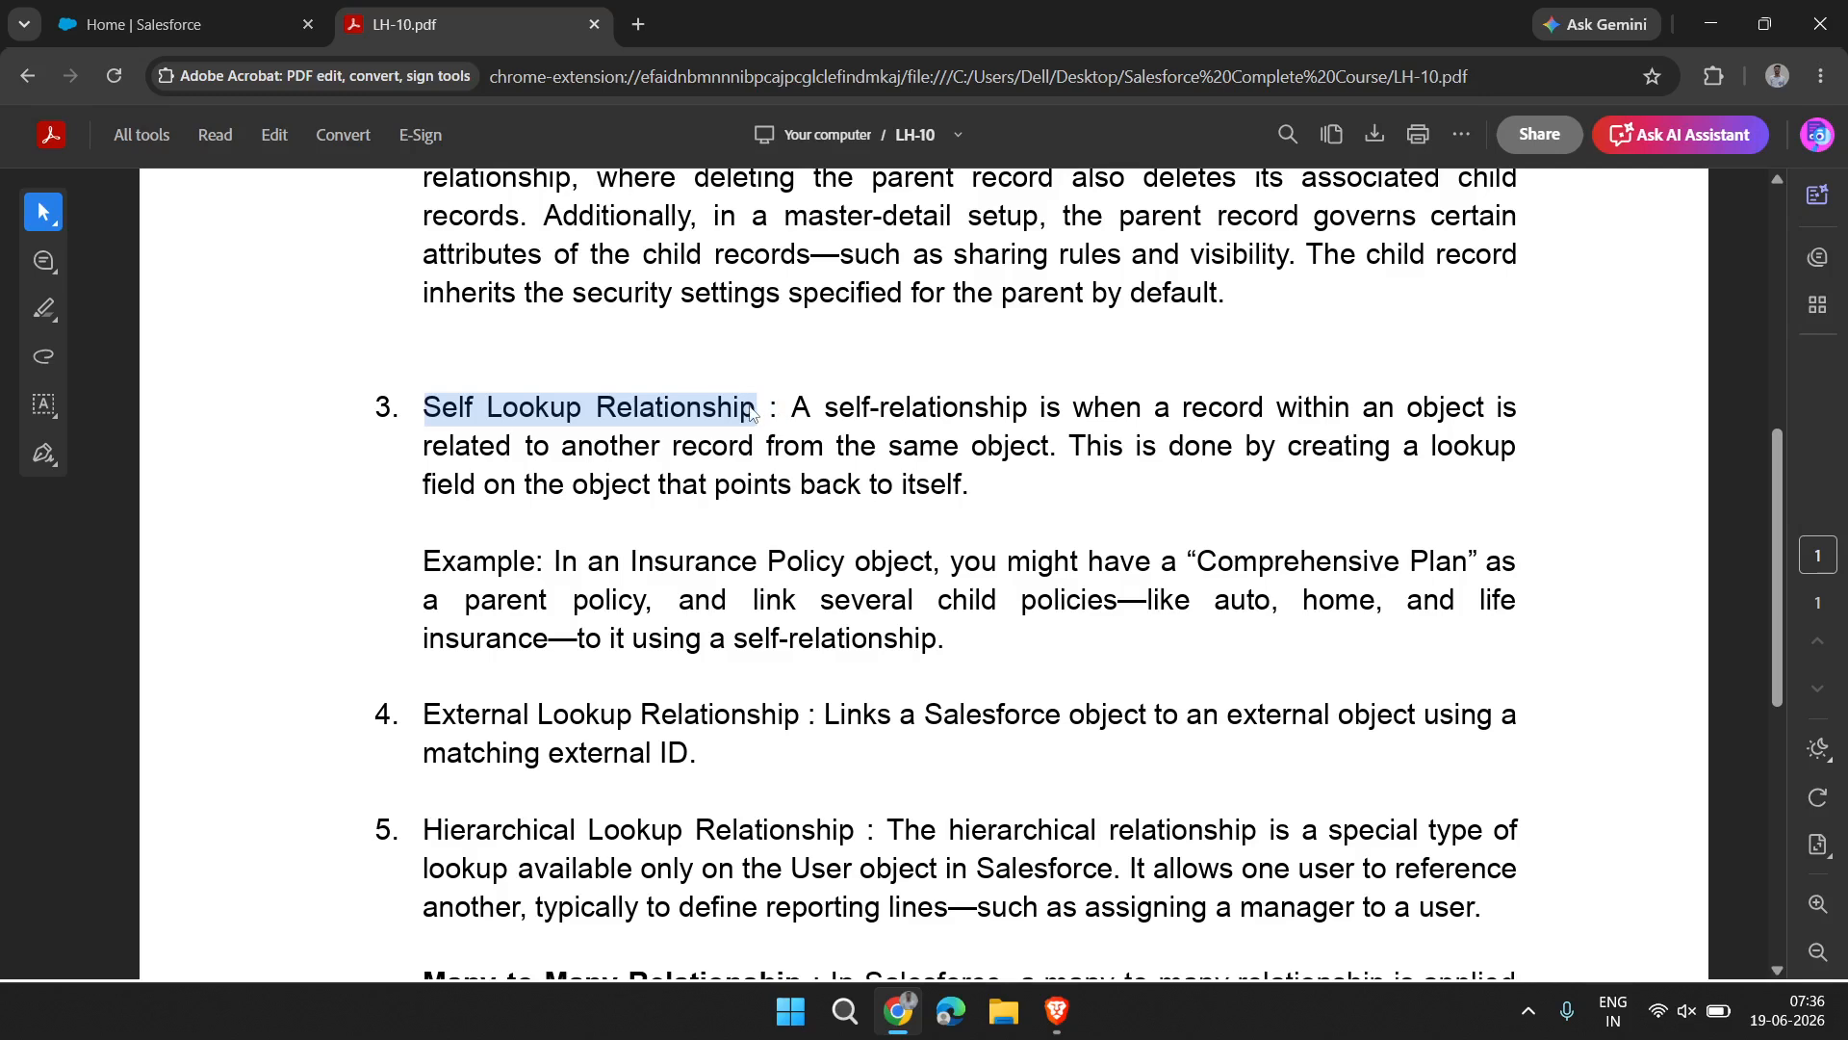
pyautogui.click(755, 407)
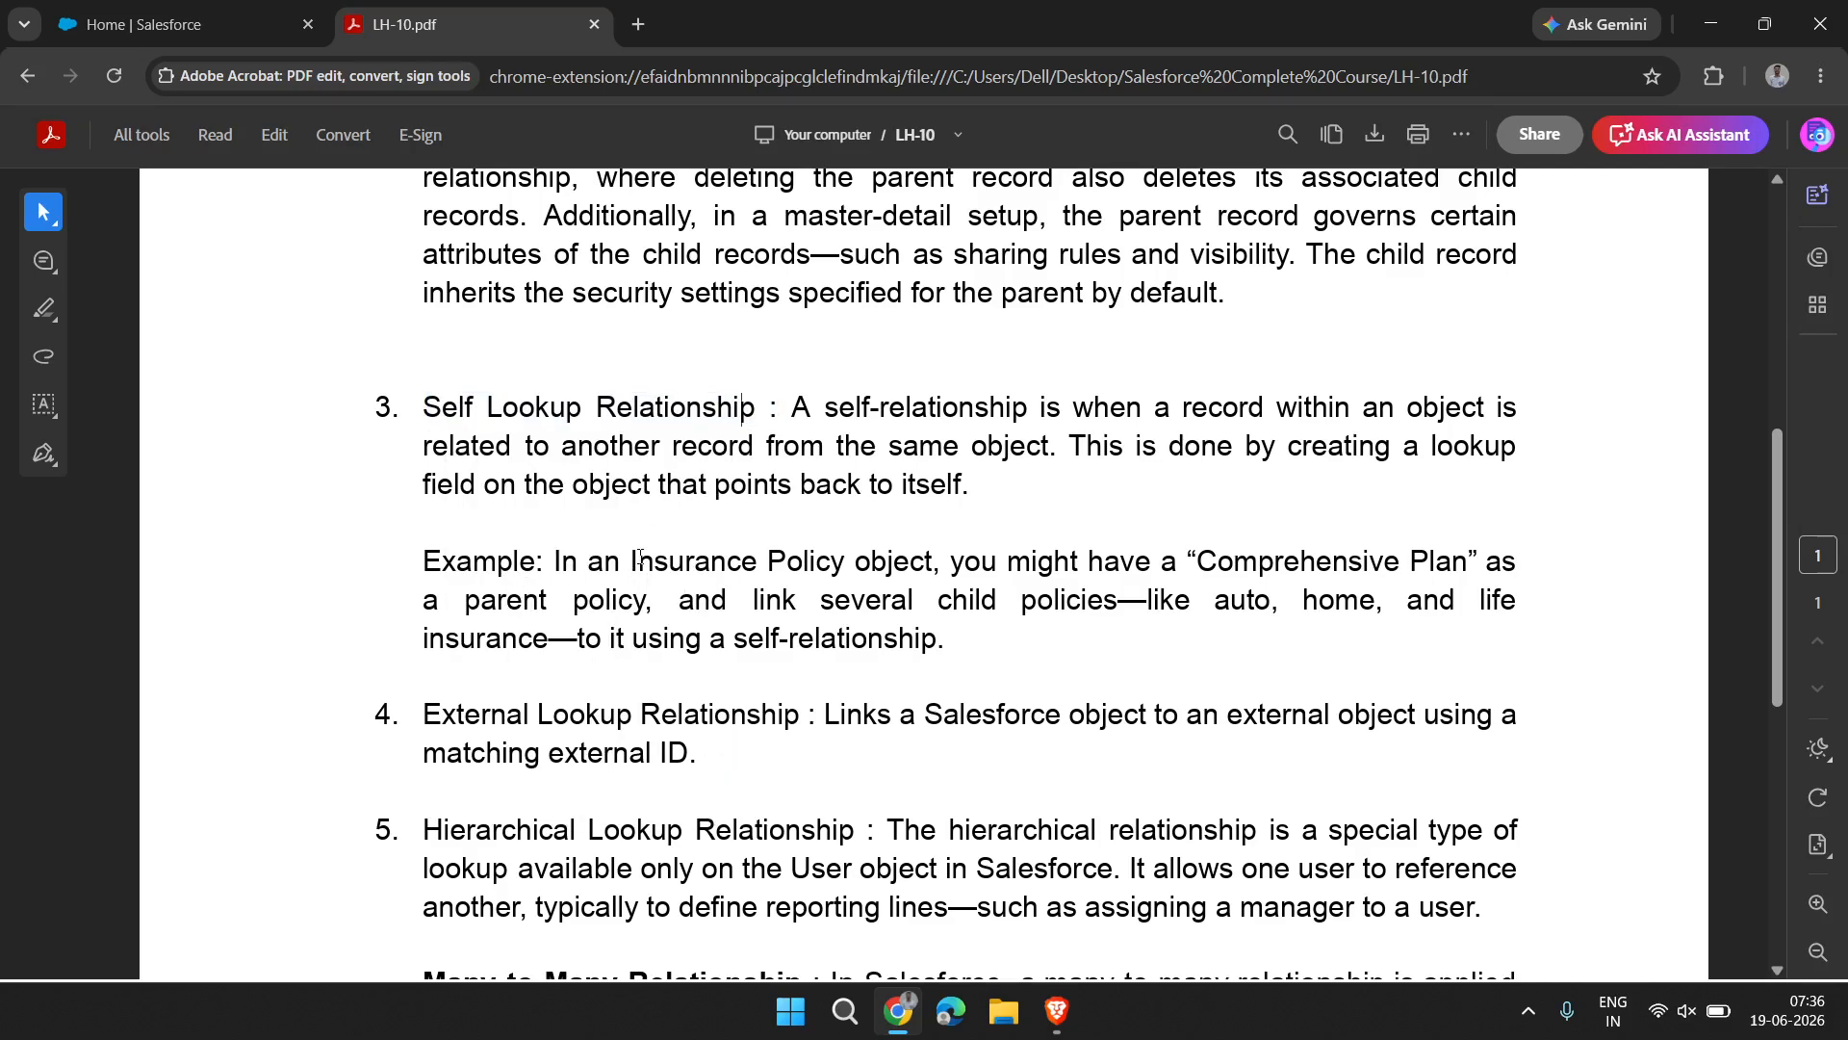
pyautogui.moveTo(631, 570); pyautogui.dragTo(1018, 566)
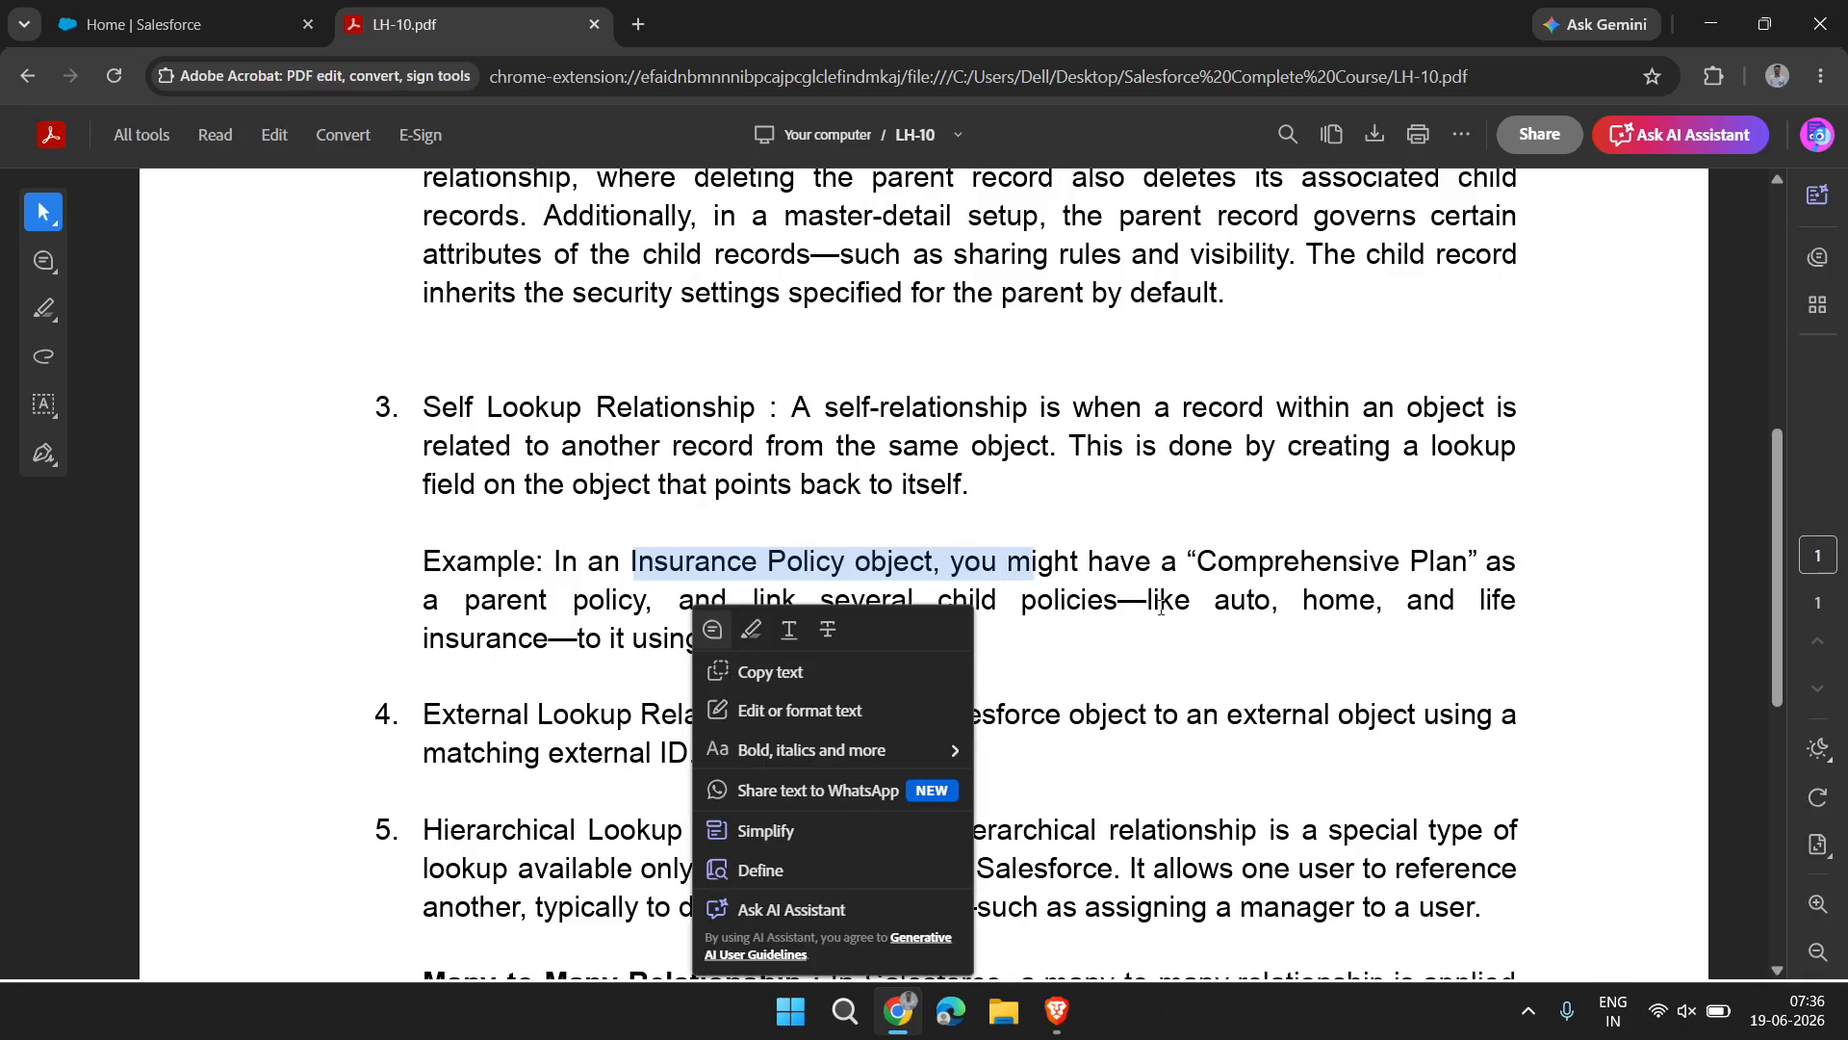
pyautogui.click(1177, 645)
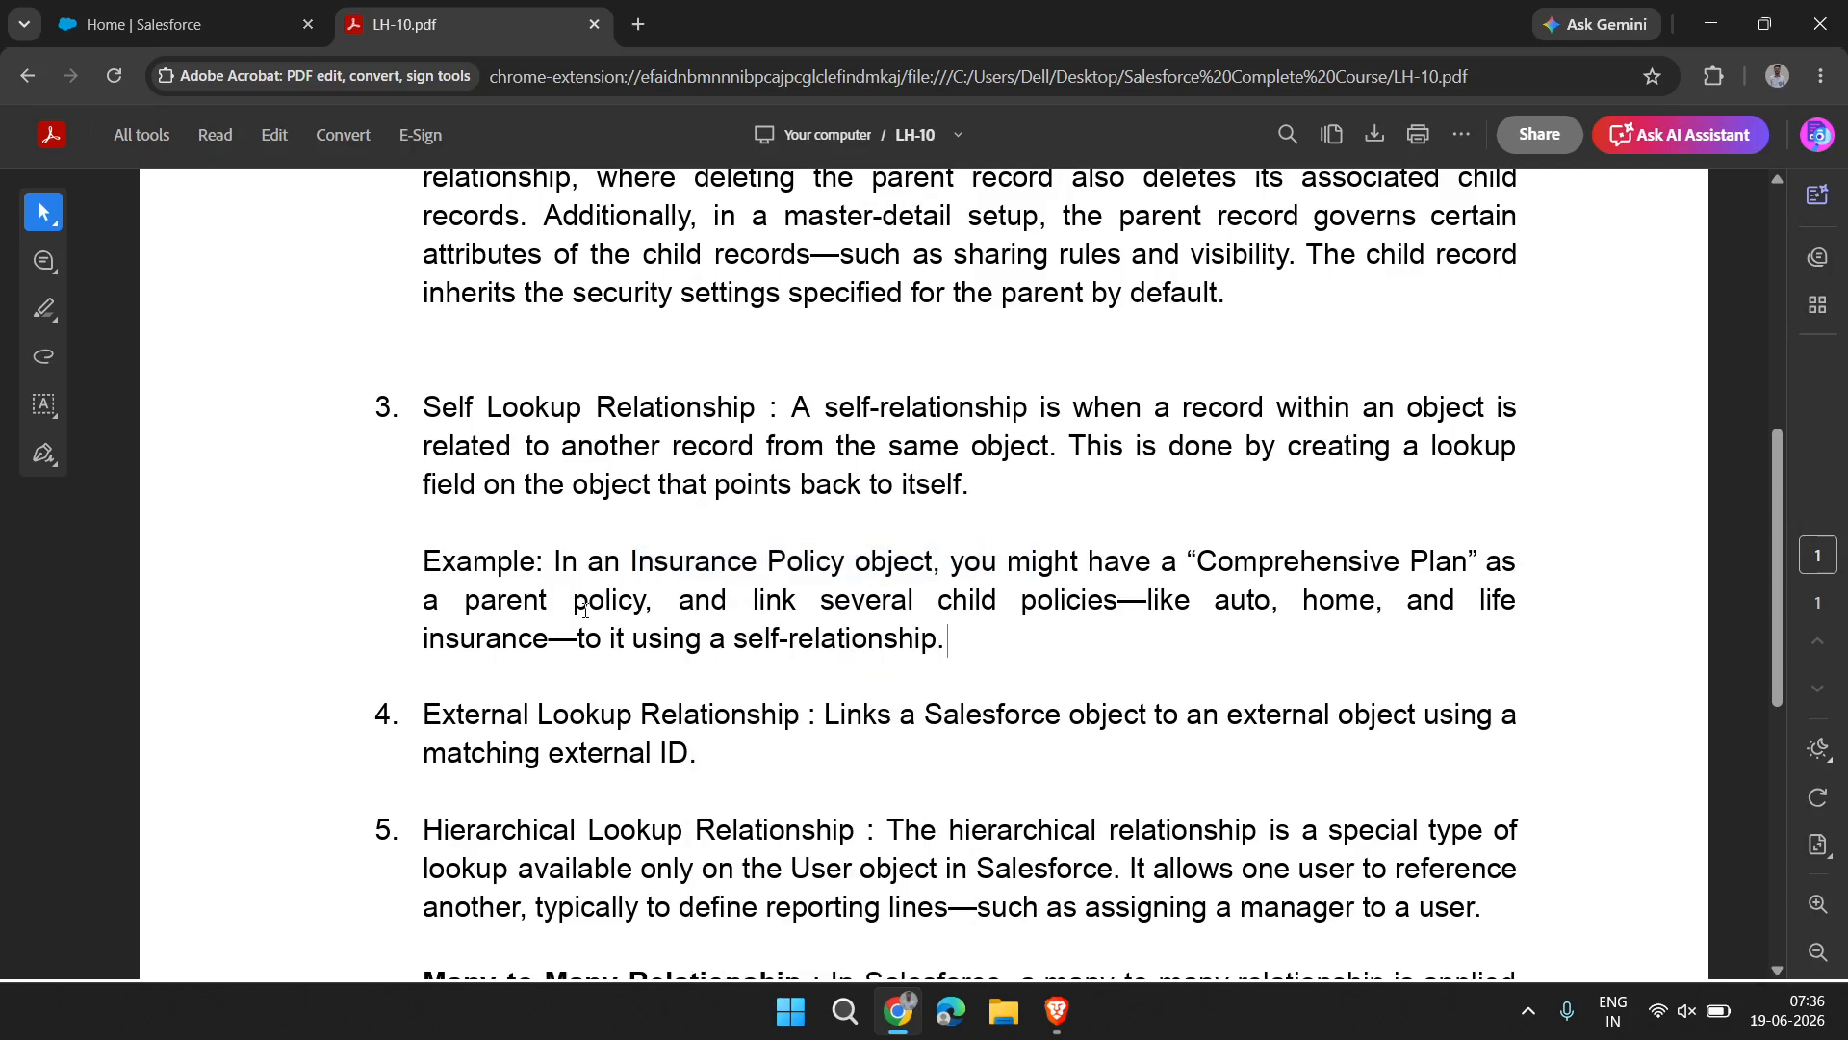
pyautogui.moveTo(484, 604); pyautogui.dragTo(636, 586)
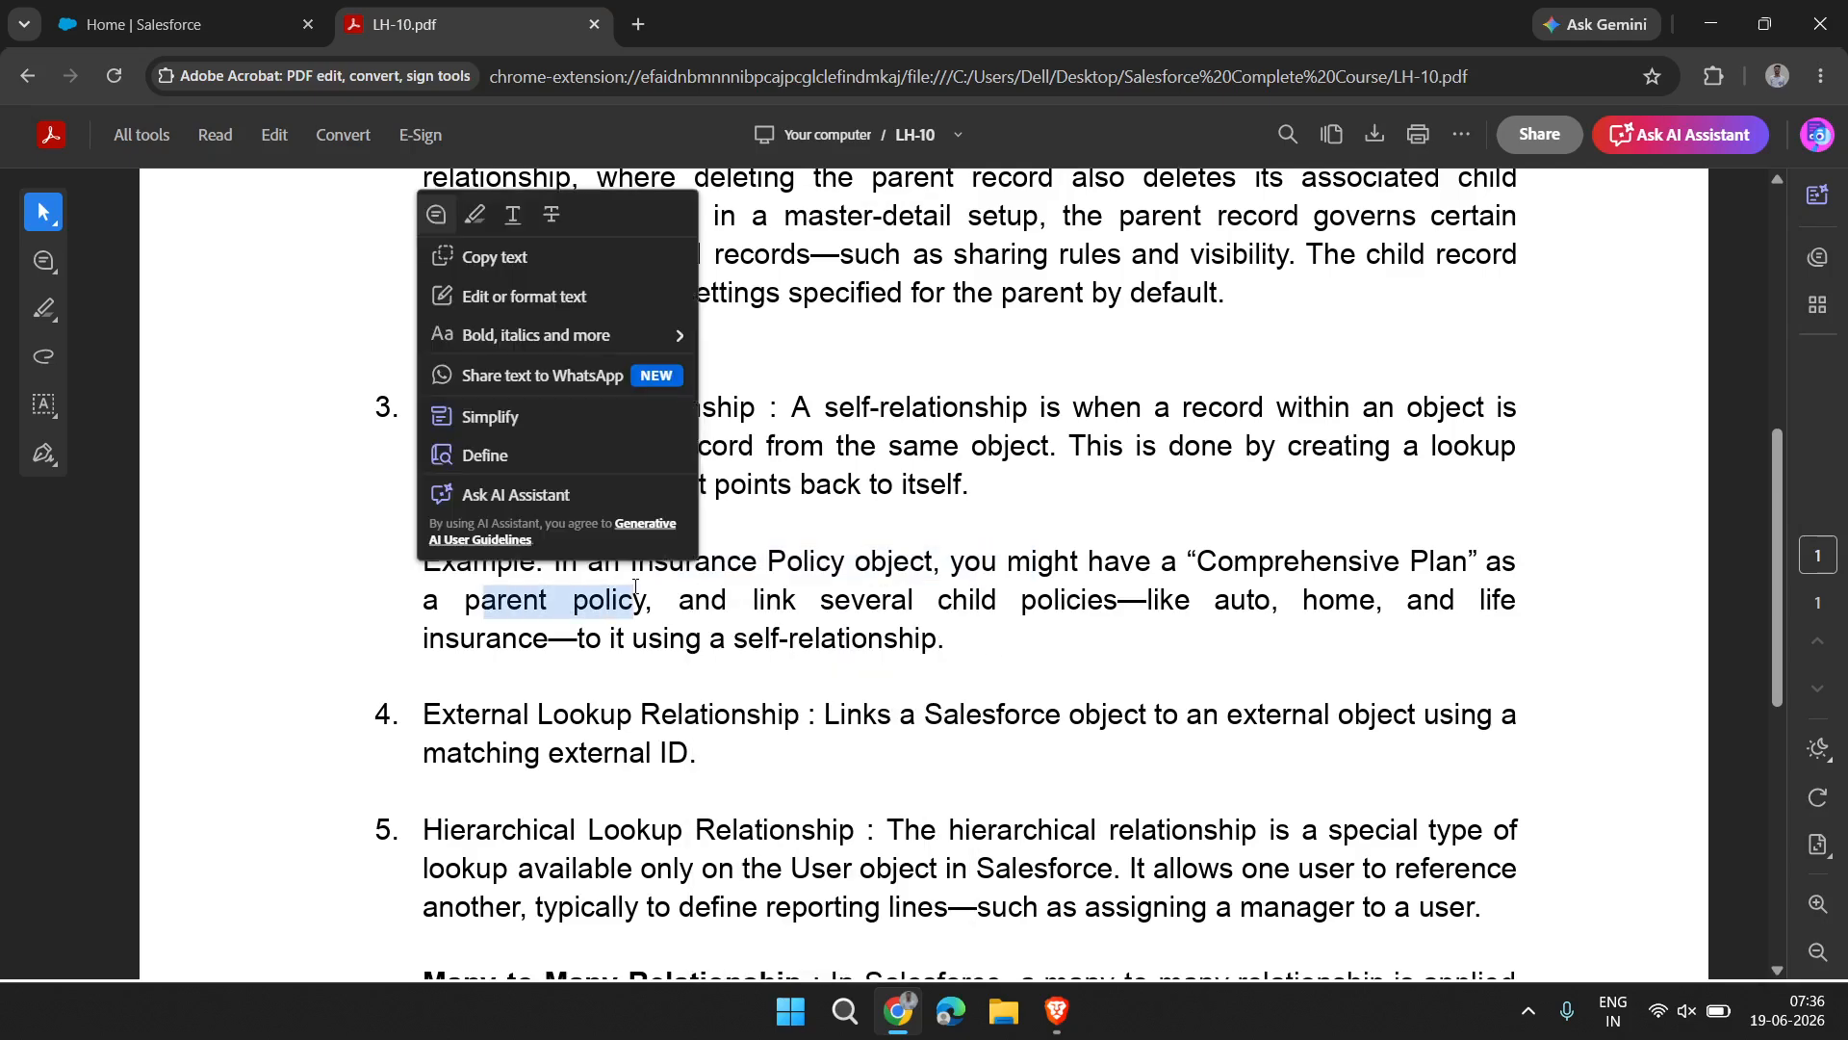
pyautogui.moveTo(979, 640); pyautogui.dragTo(578, 563)
pyautogui.click(569, 563)
pyautogui.click(825, 581)
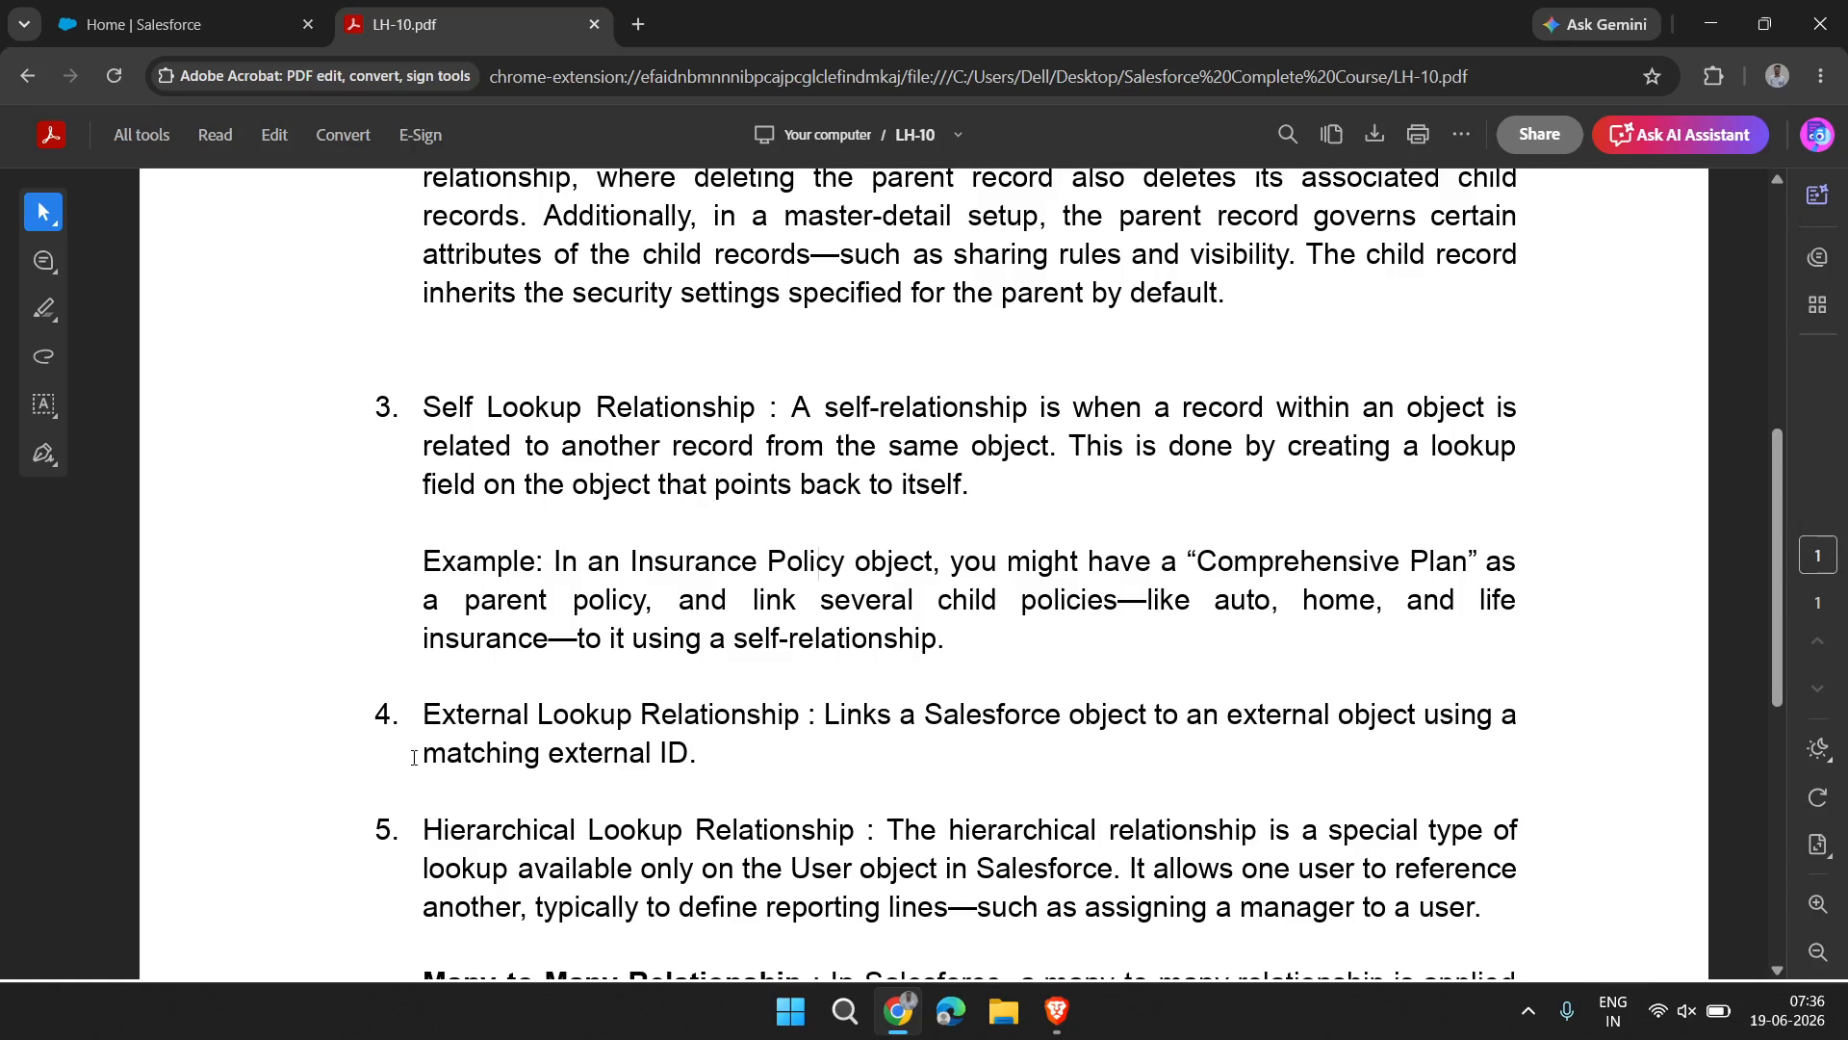
# Read the External Lookup Relationship entry, selecting the full definition and its title, and look over the Hierarchical Lookup Relationship description
pyautogui.moveTo(422, 724); pyautogui.dragTo(728, 752)
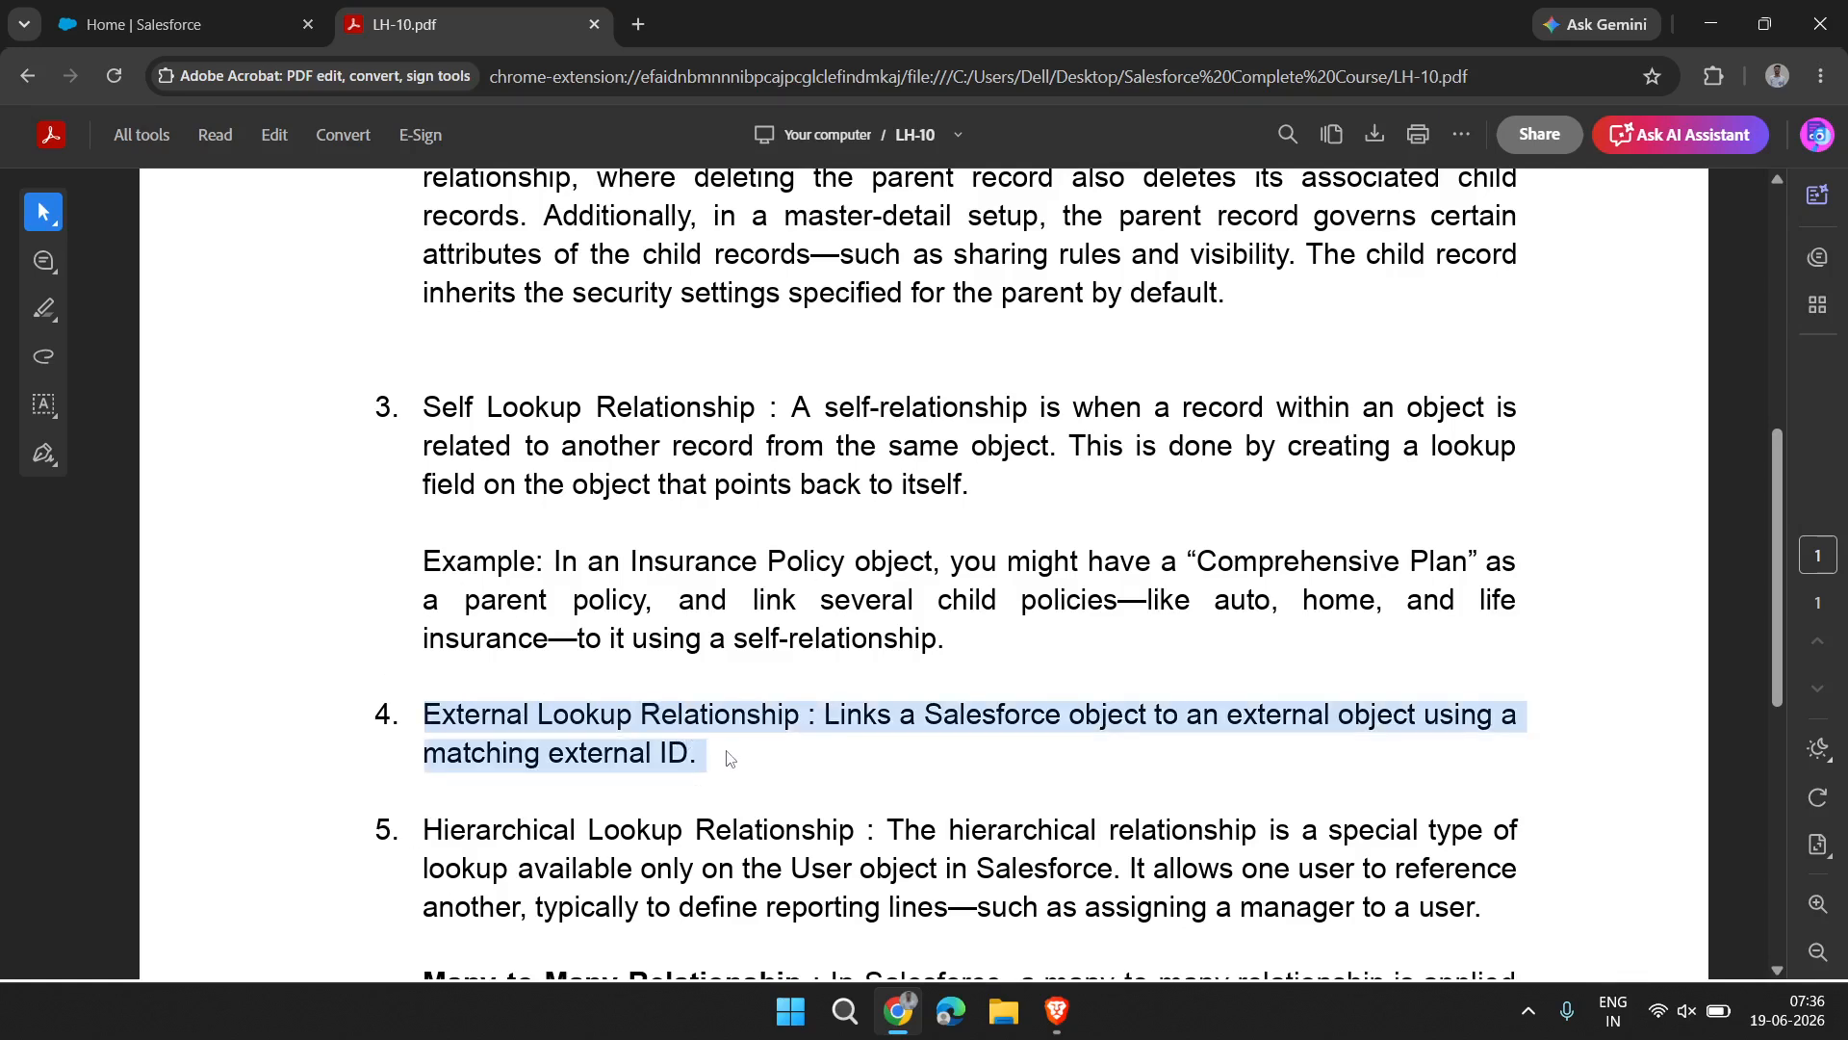
pyautogui.click(729, 753)
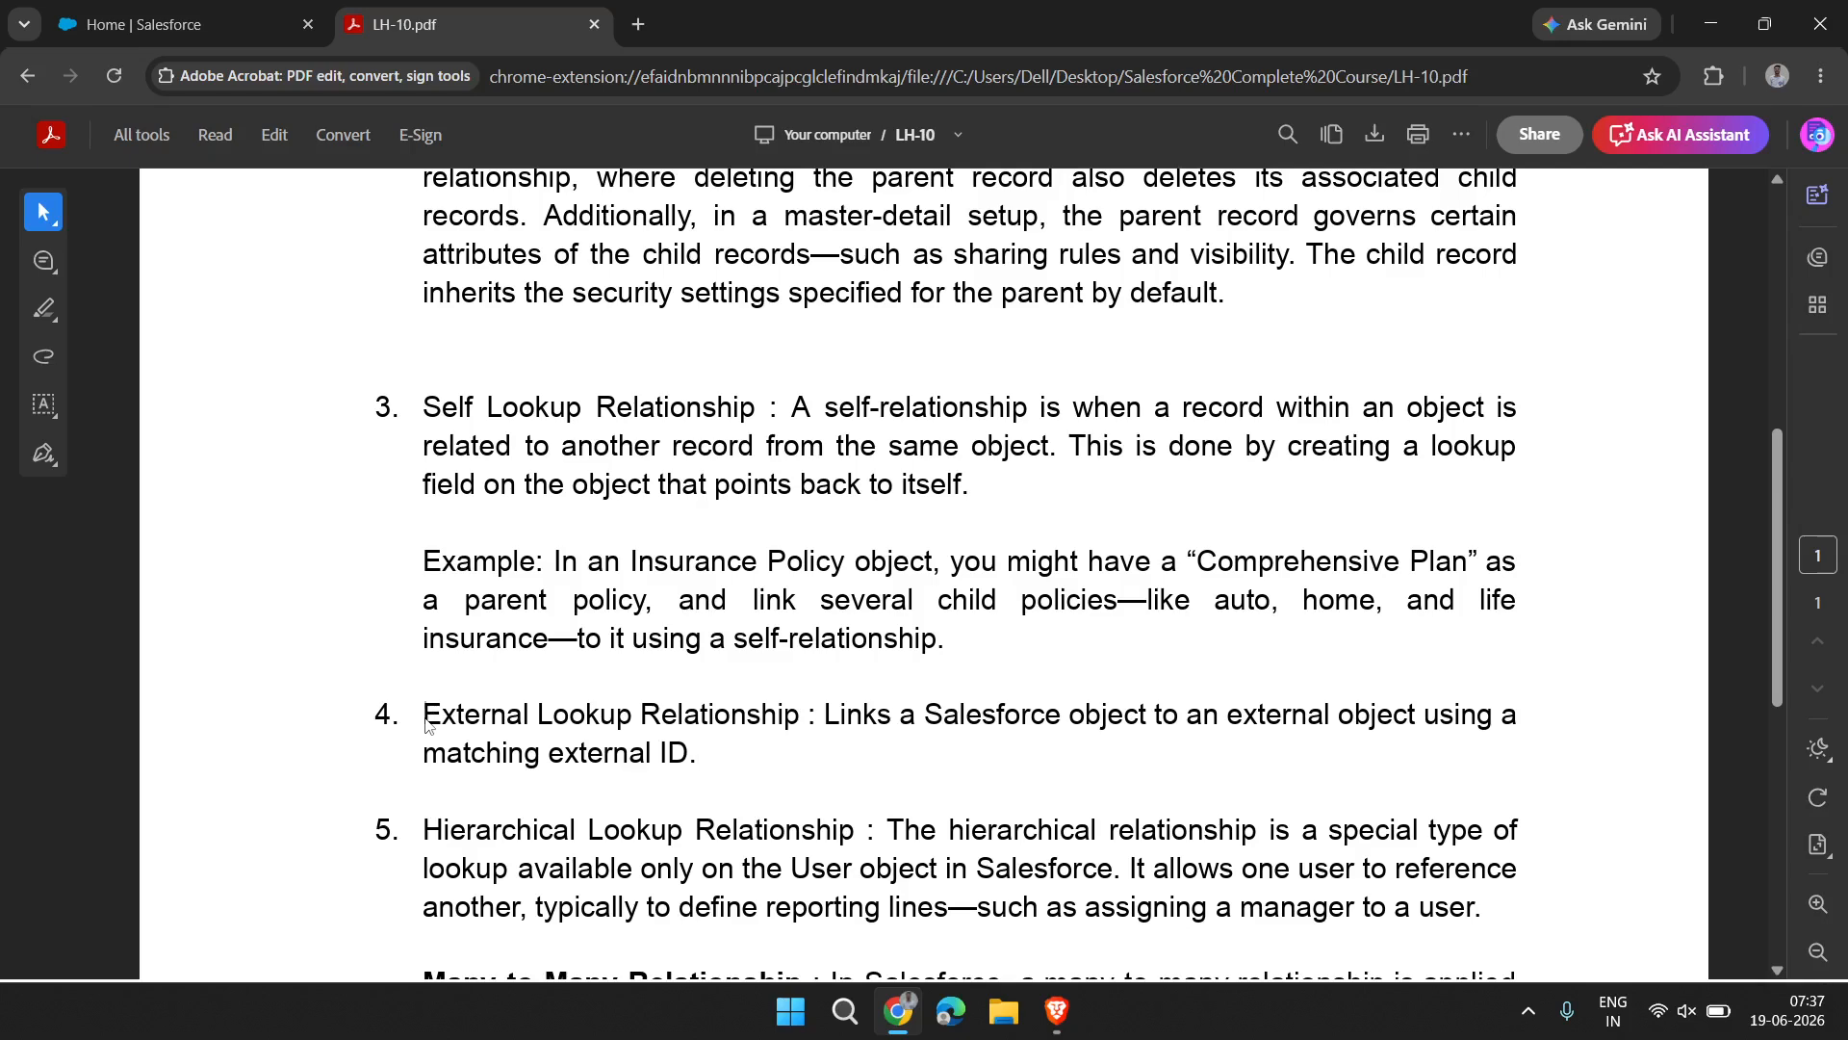
pyautogui.moveTo(425, 717); pyautogui.dragTo(791, 712)
pyautogui.scroll(-3, 790, 709)
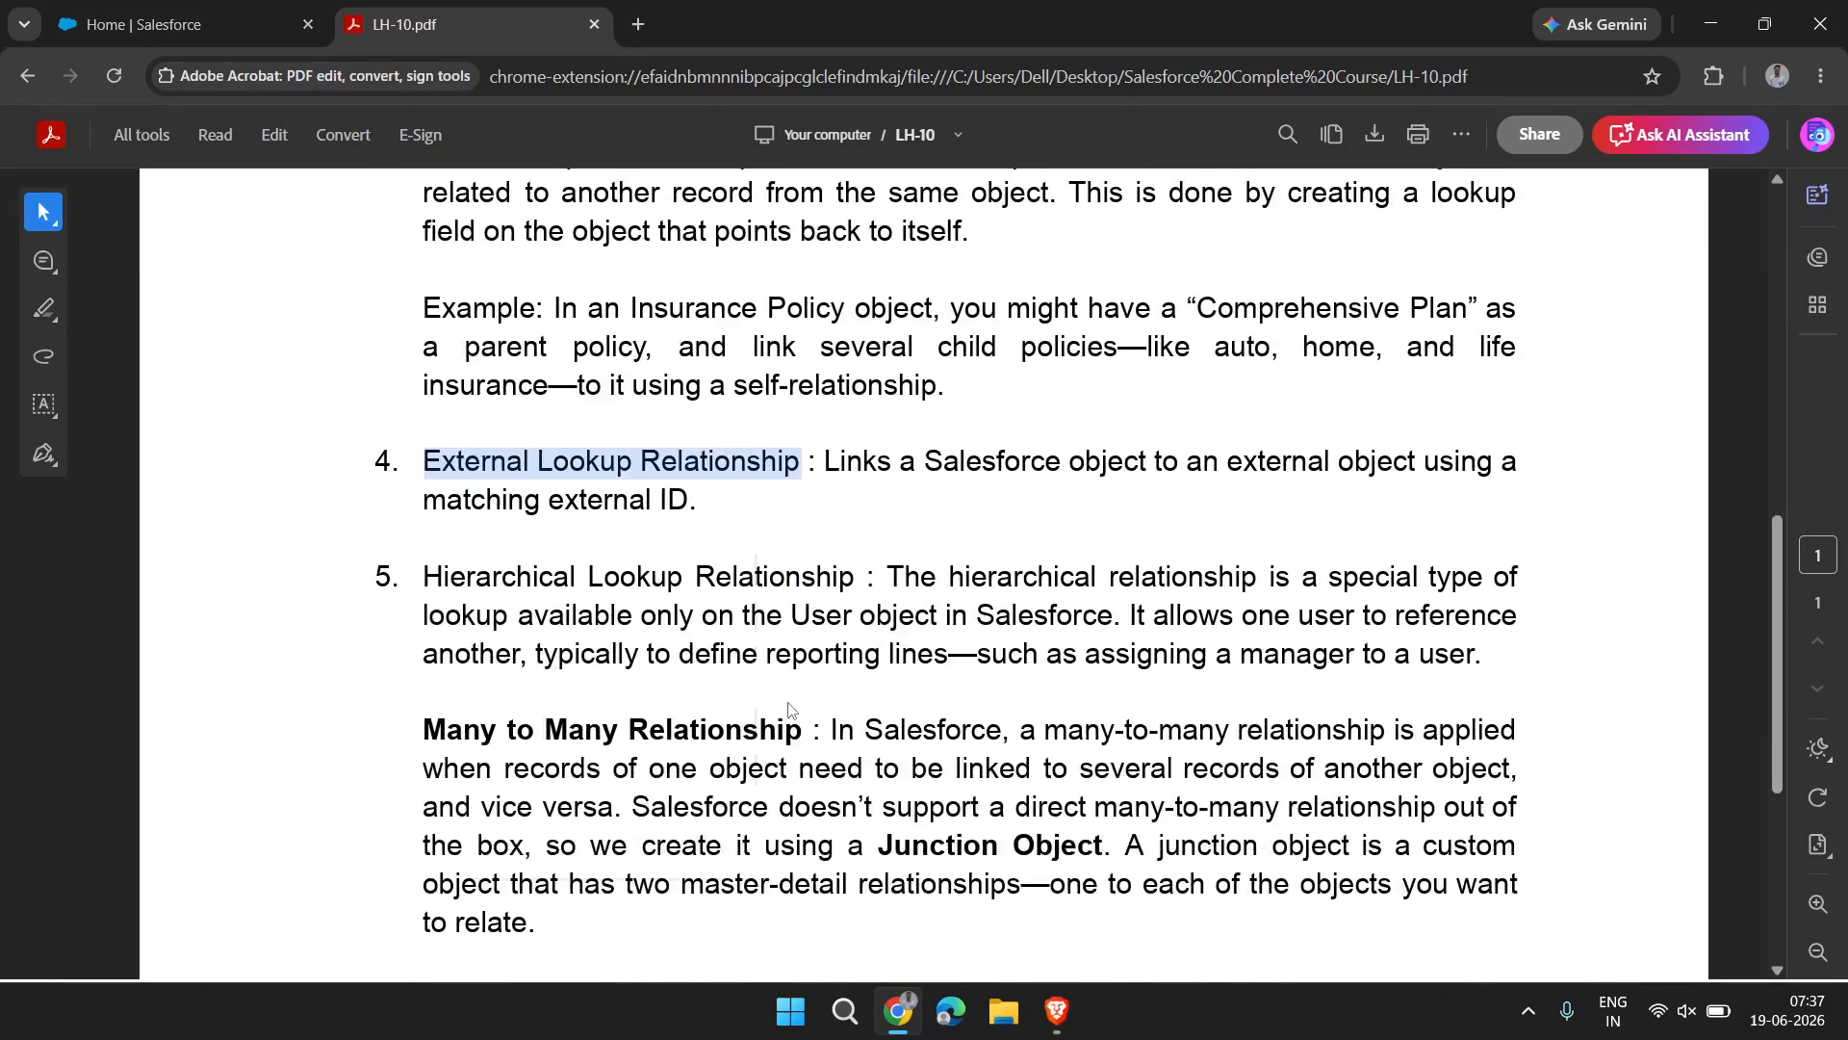
pyautogui.click(1074, 720)
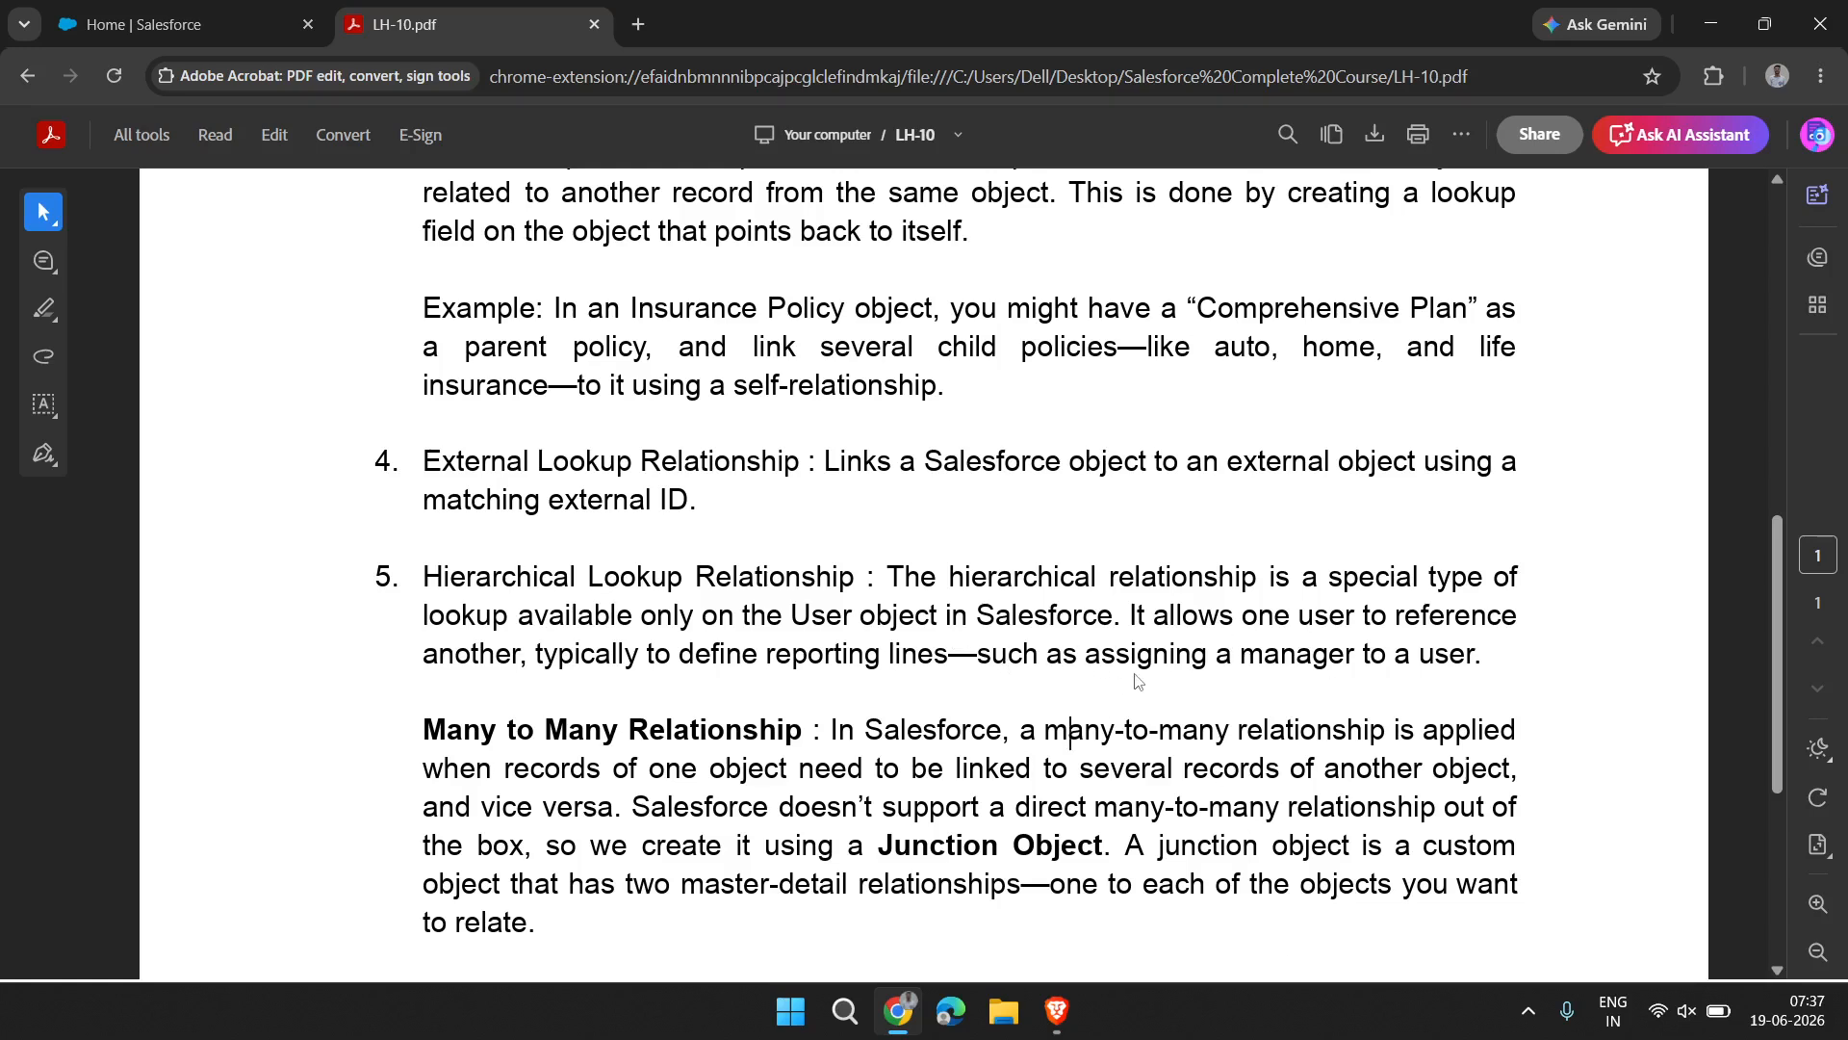
# Review the numbered relationship types from Lookup Relationship through Hierarchical Lookup Relationship, ending at the Many to Many Relationship paragraph
pyautogui.scroll(-3, 870, 729)
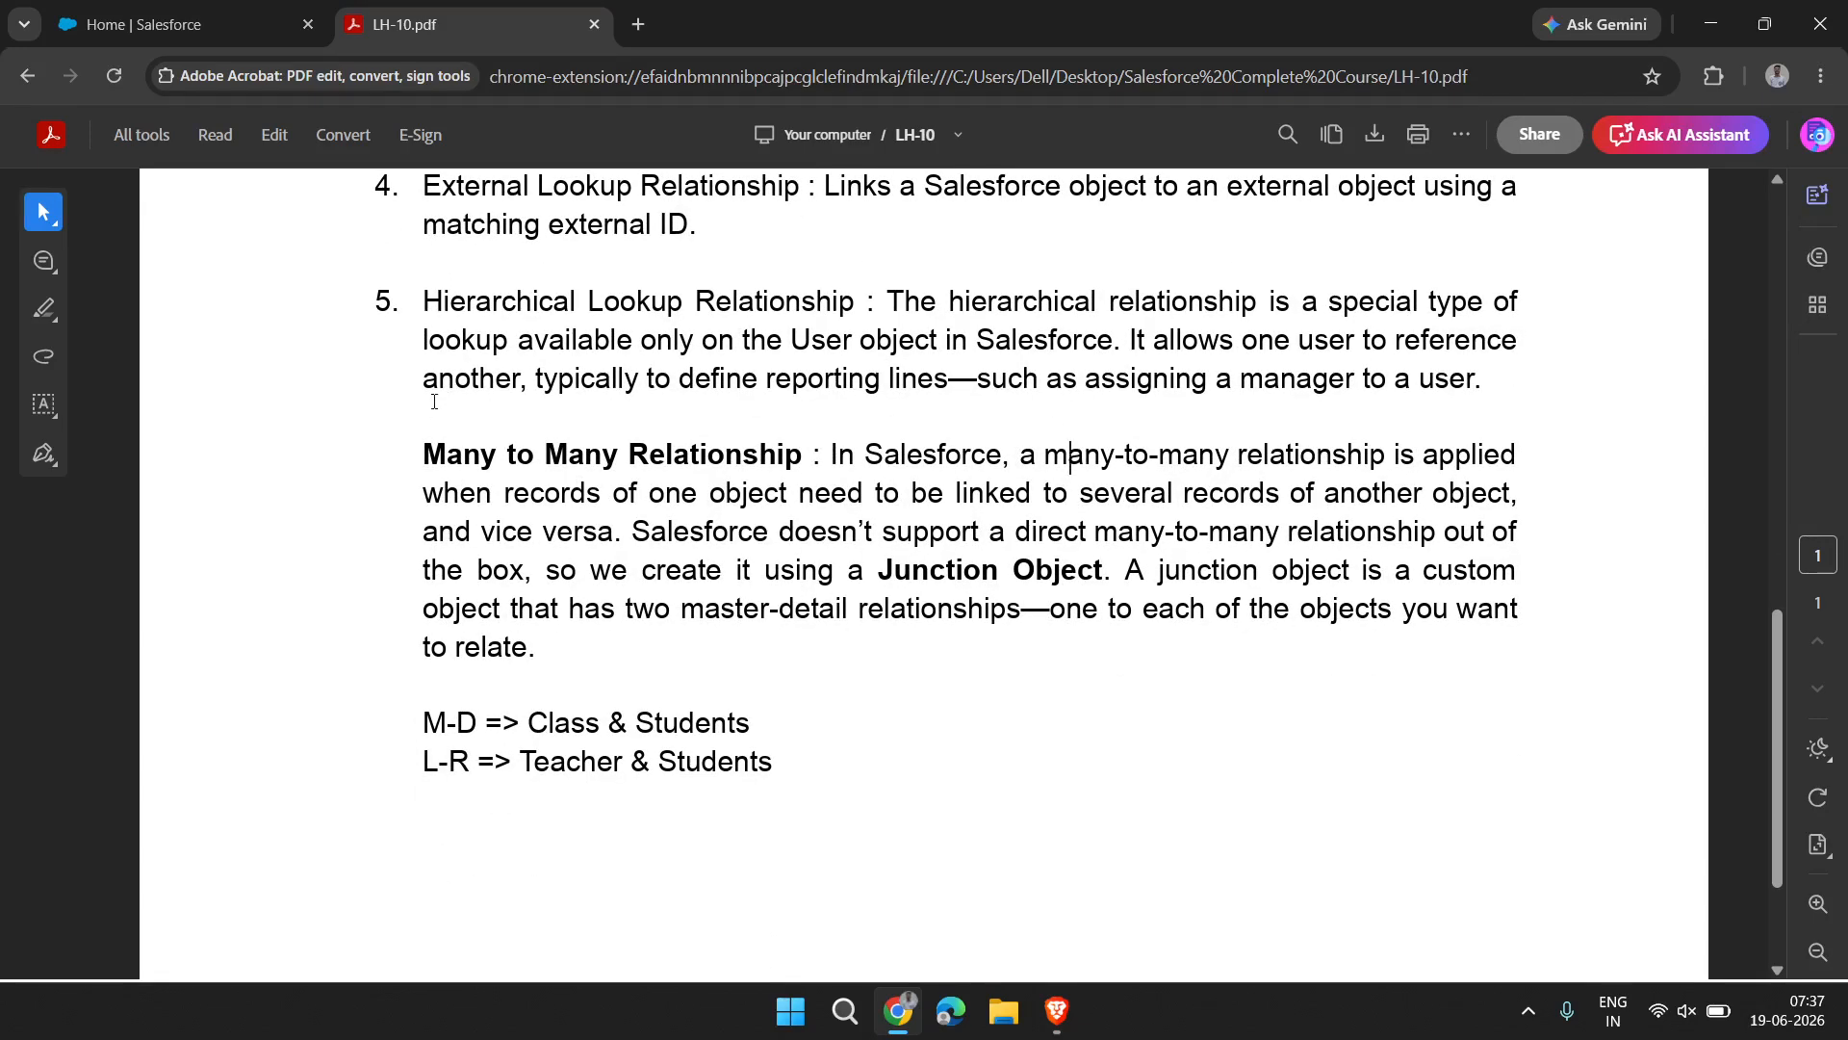
pyautogui.scroll(7, 423, 299)
pyautogui.scroll(1, 417, 293)
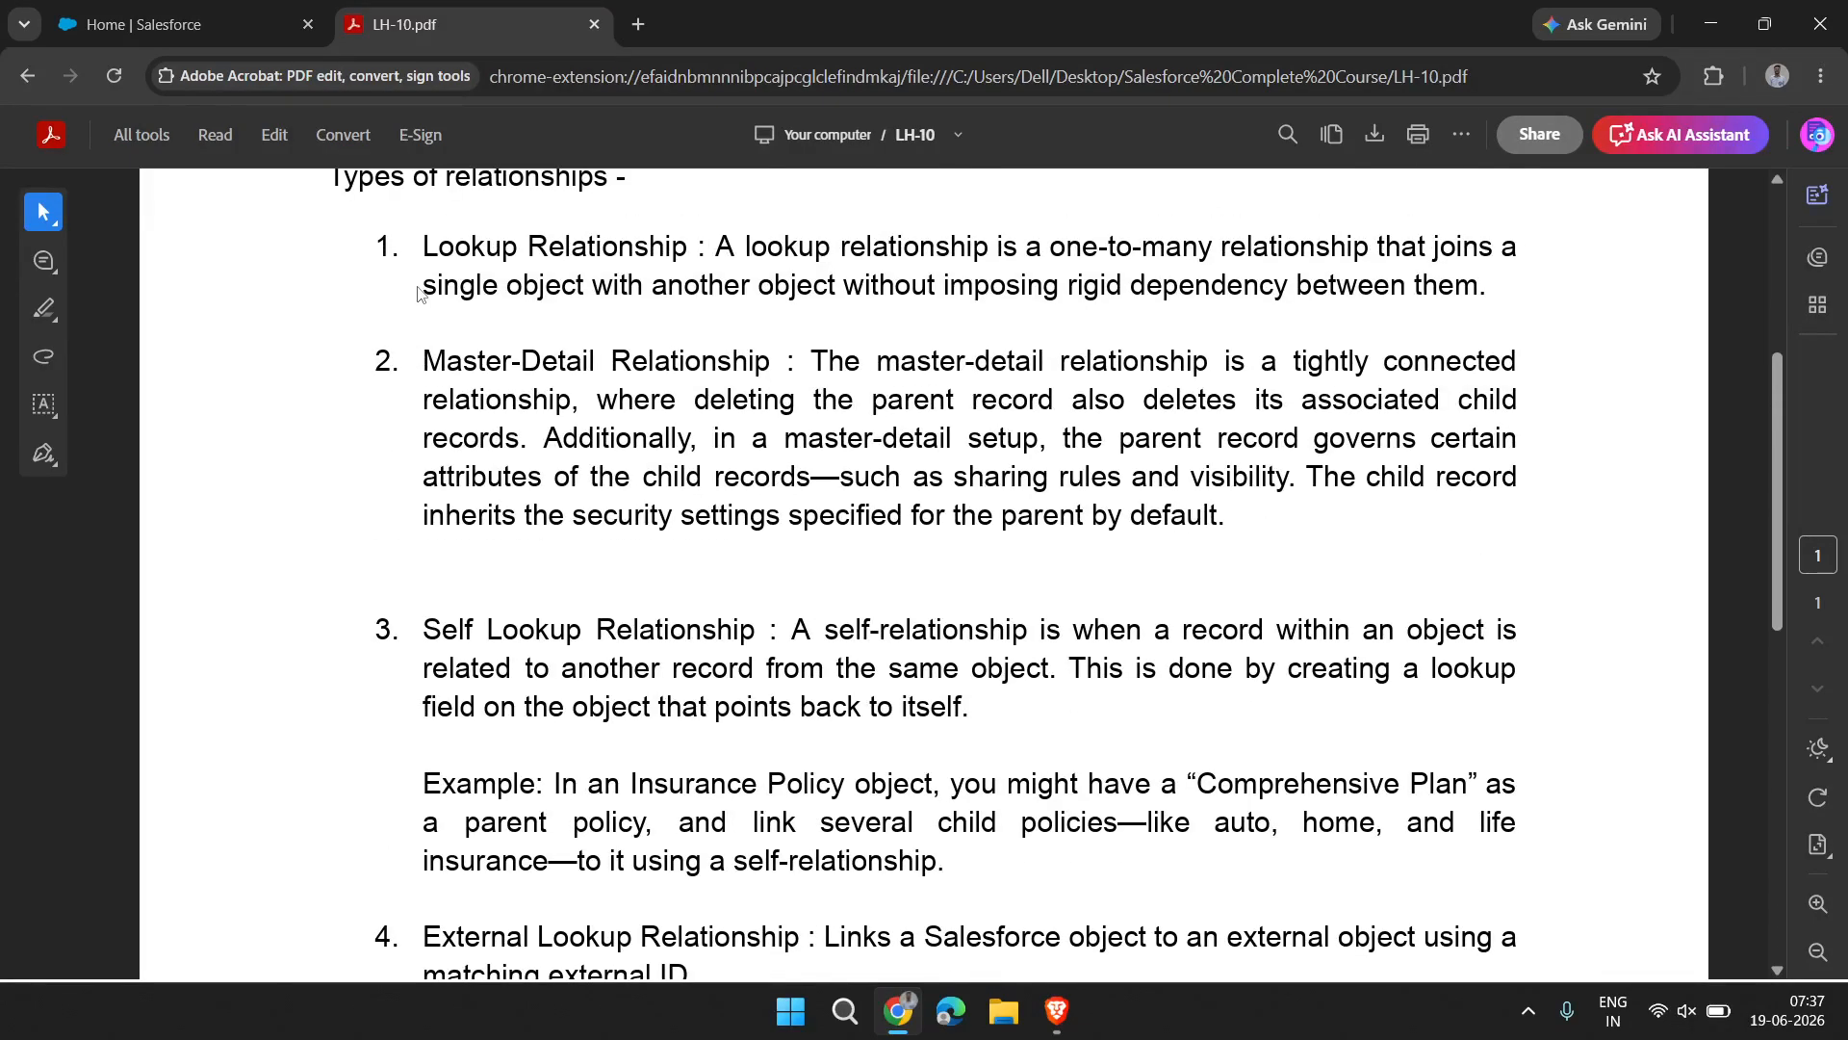
pyautogui.moveTo(403, 246); pyautogui.dragTo(578, 802)
pyautogui.scroll(-4, 587, 760)
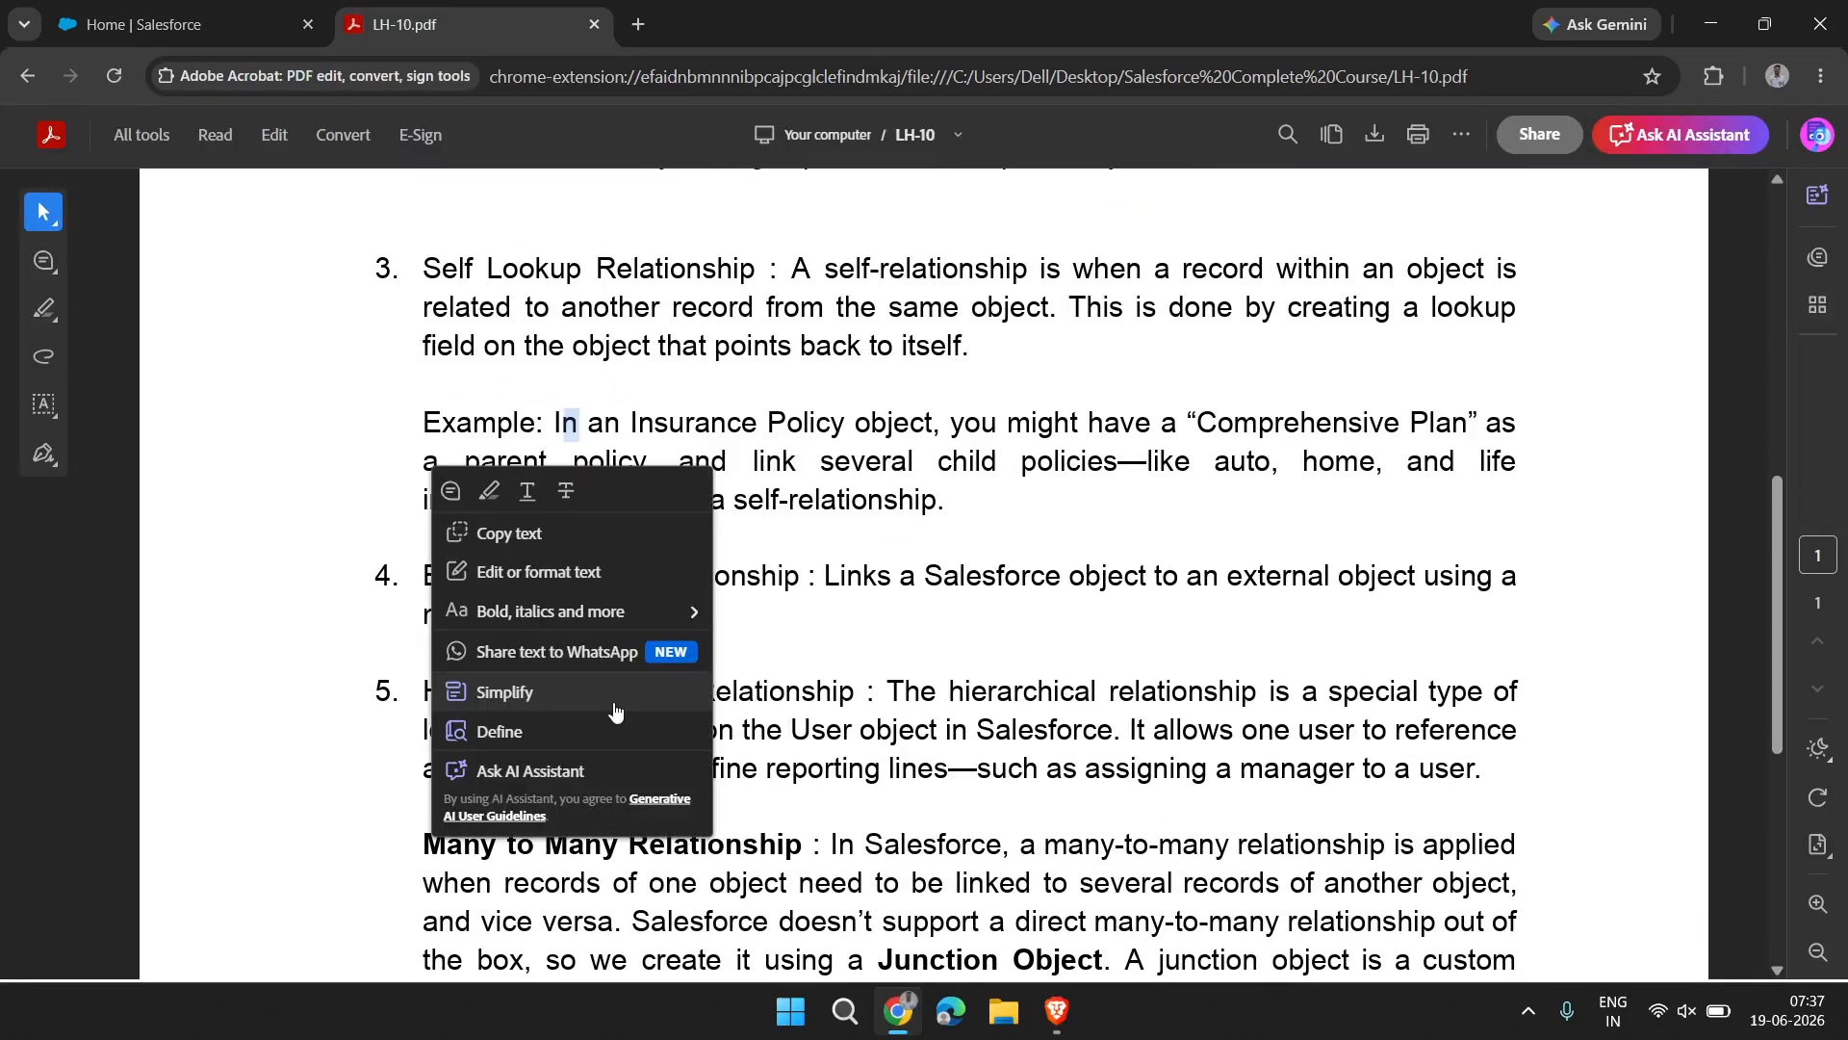
pyautogui.click(995, 834)
pyautogui.scroll(-4, 994, 834)
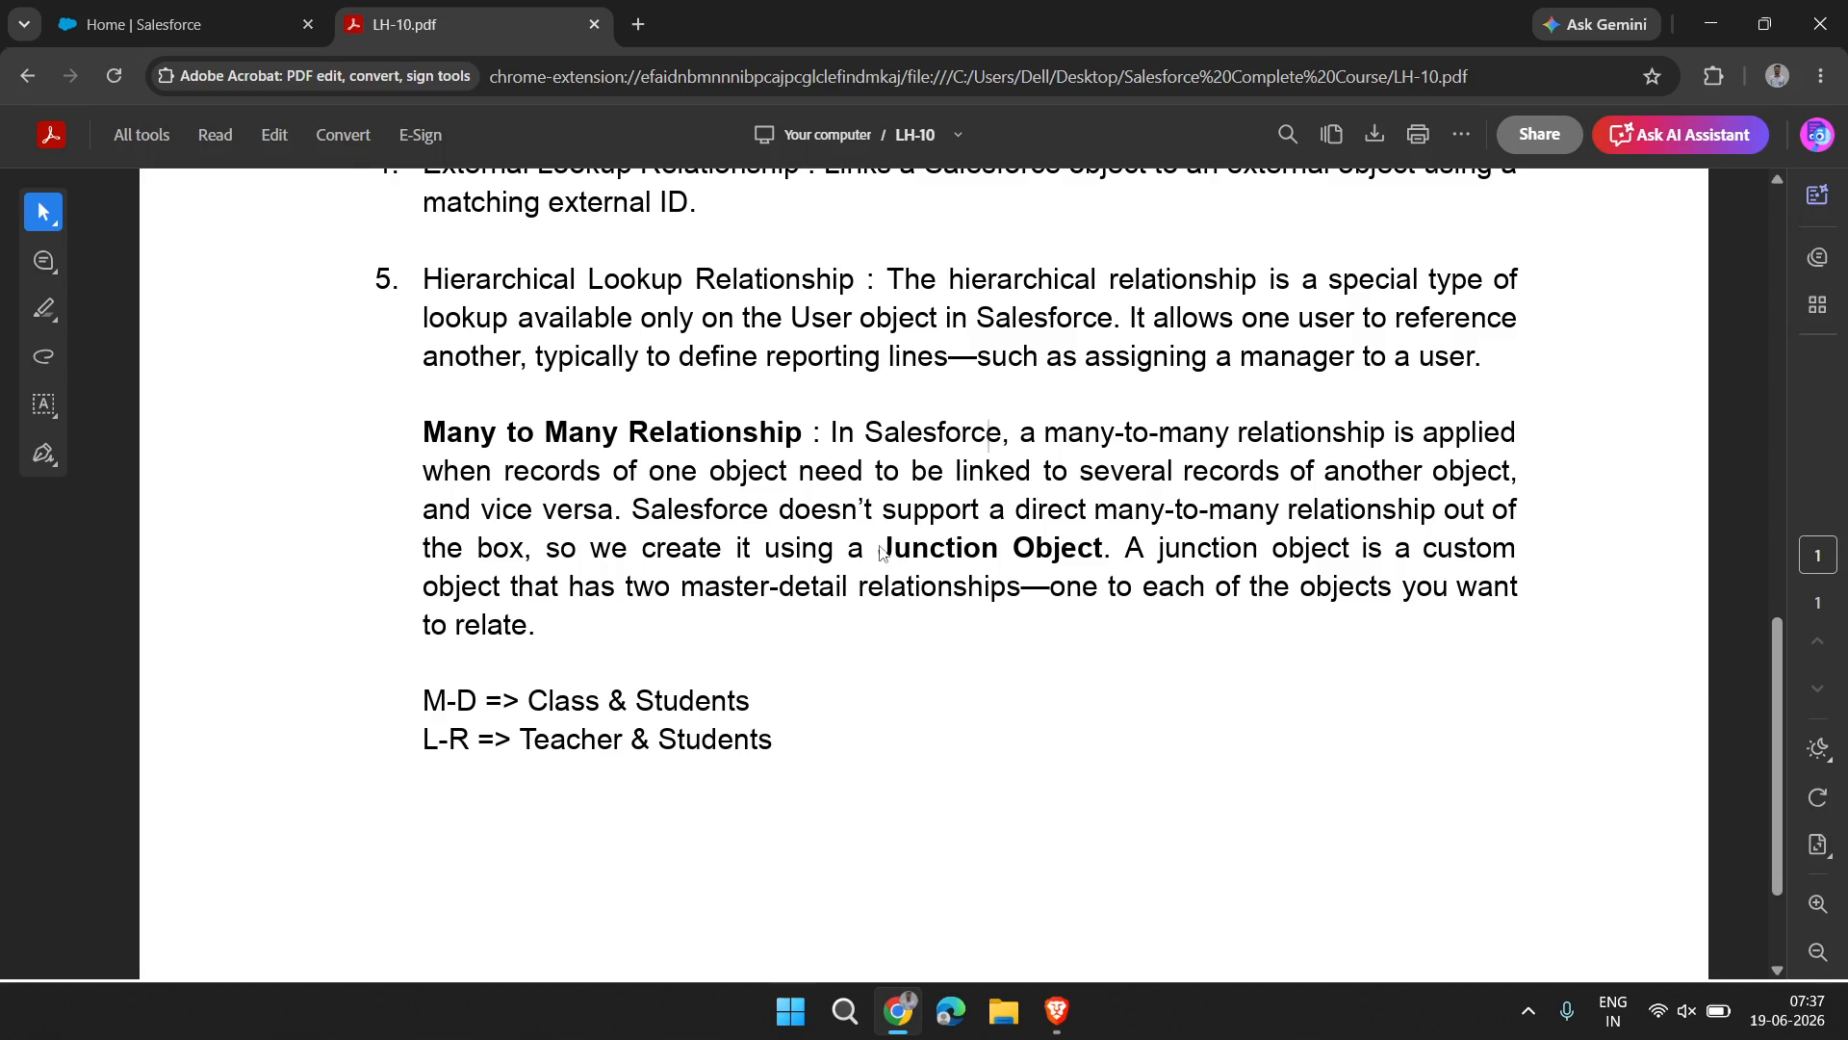
# Read the Many to Many Relationship paragraph, selecting the whole text and the term Junction Object, and look back over the list of types
pyautogui.moveTo(878, 550); pyautogui.dragTo(1100, 563)
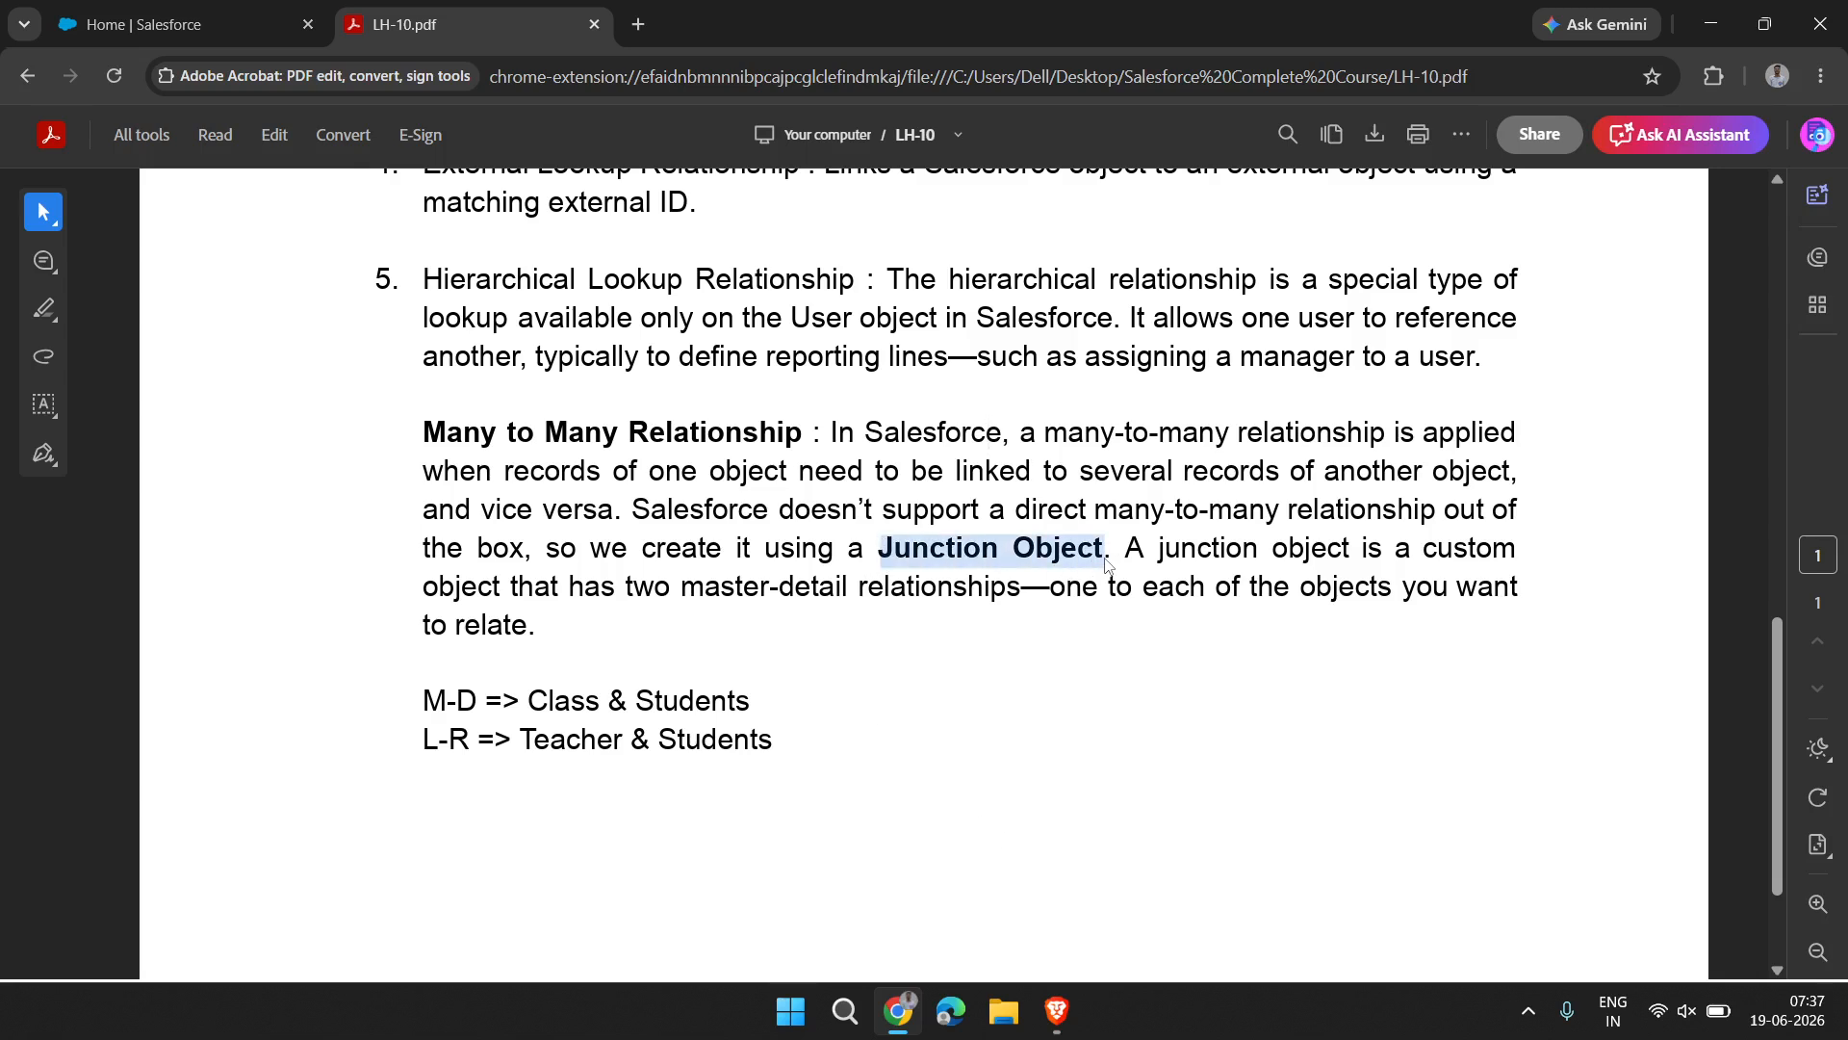
pyautogui.rightClick(1107, 558)
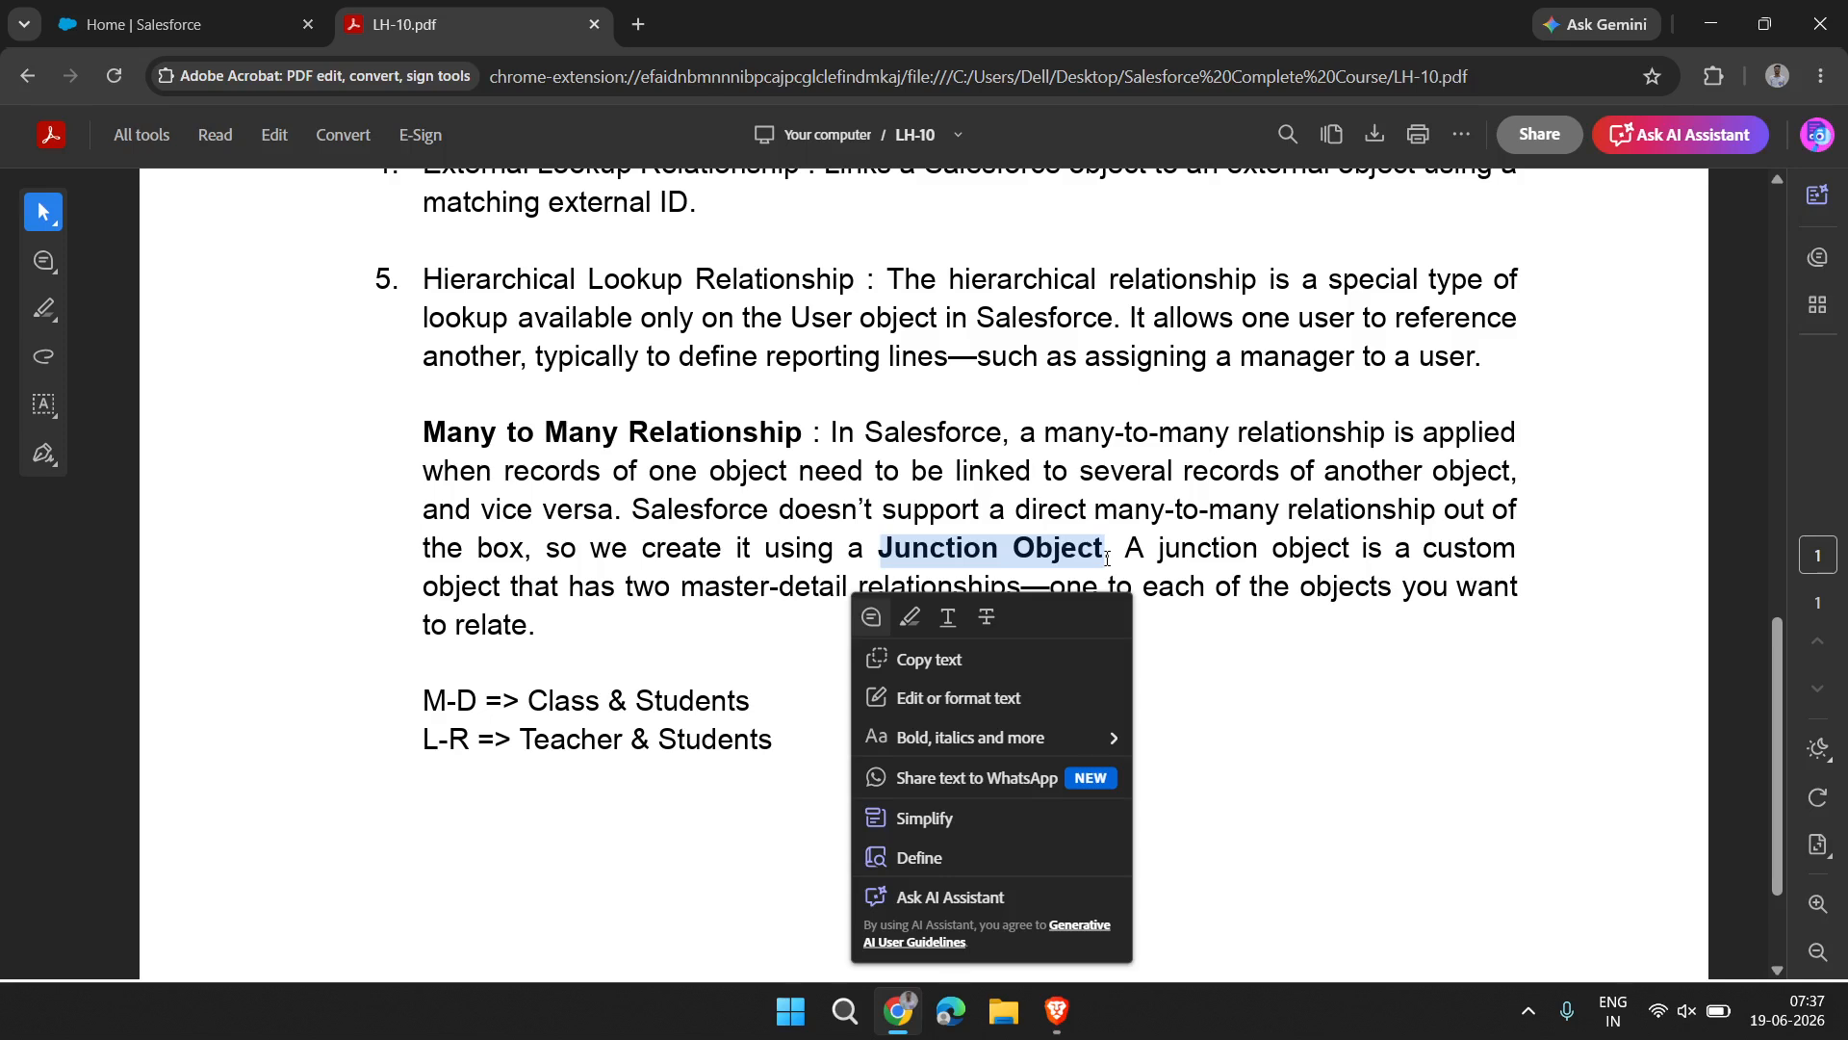
pyautogui.click(1283, 594)
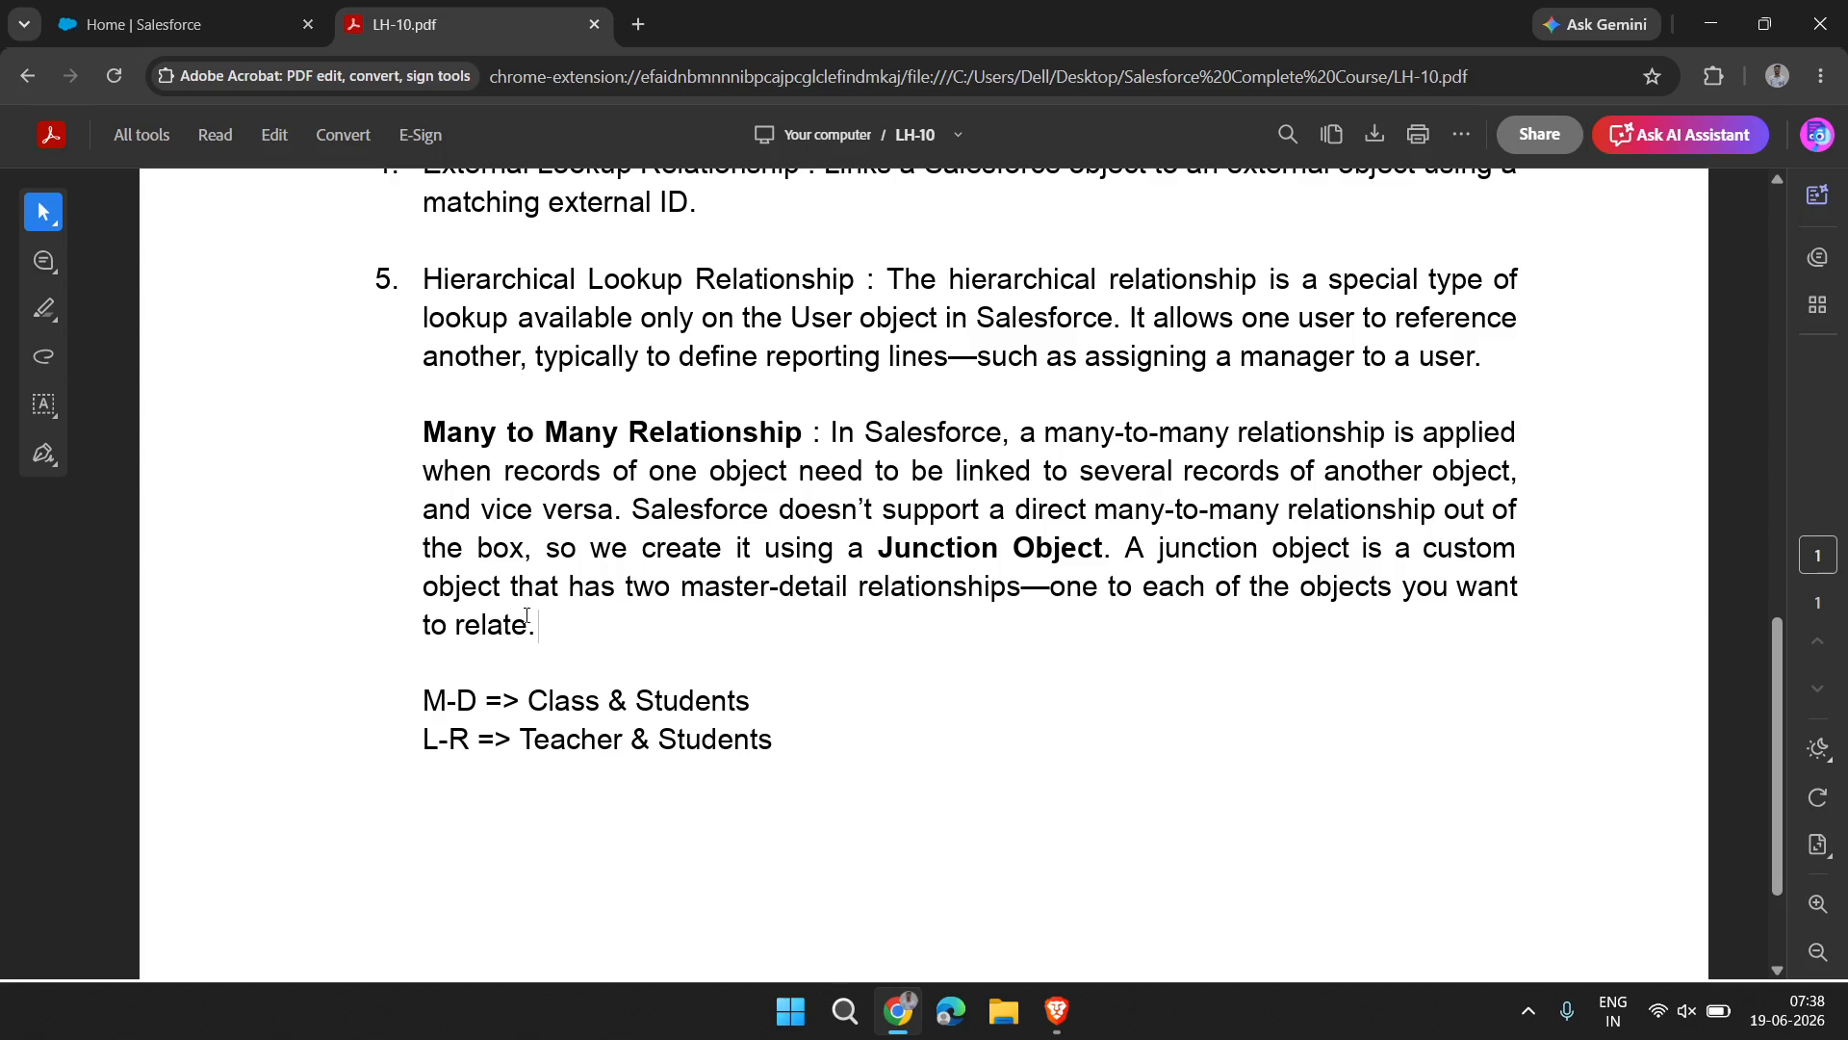
pyautogui.moveTo(539, 628); pyautogui.dragTo(425, 429)
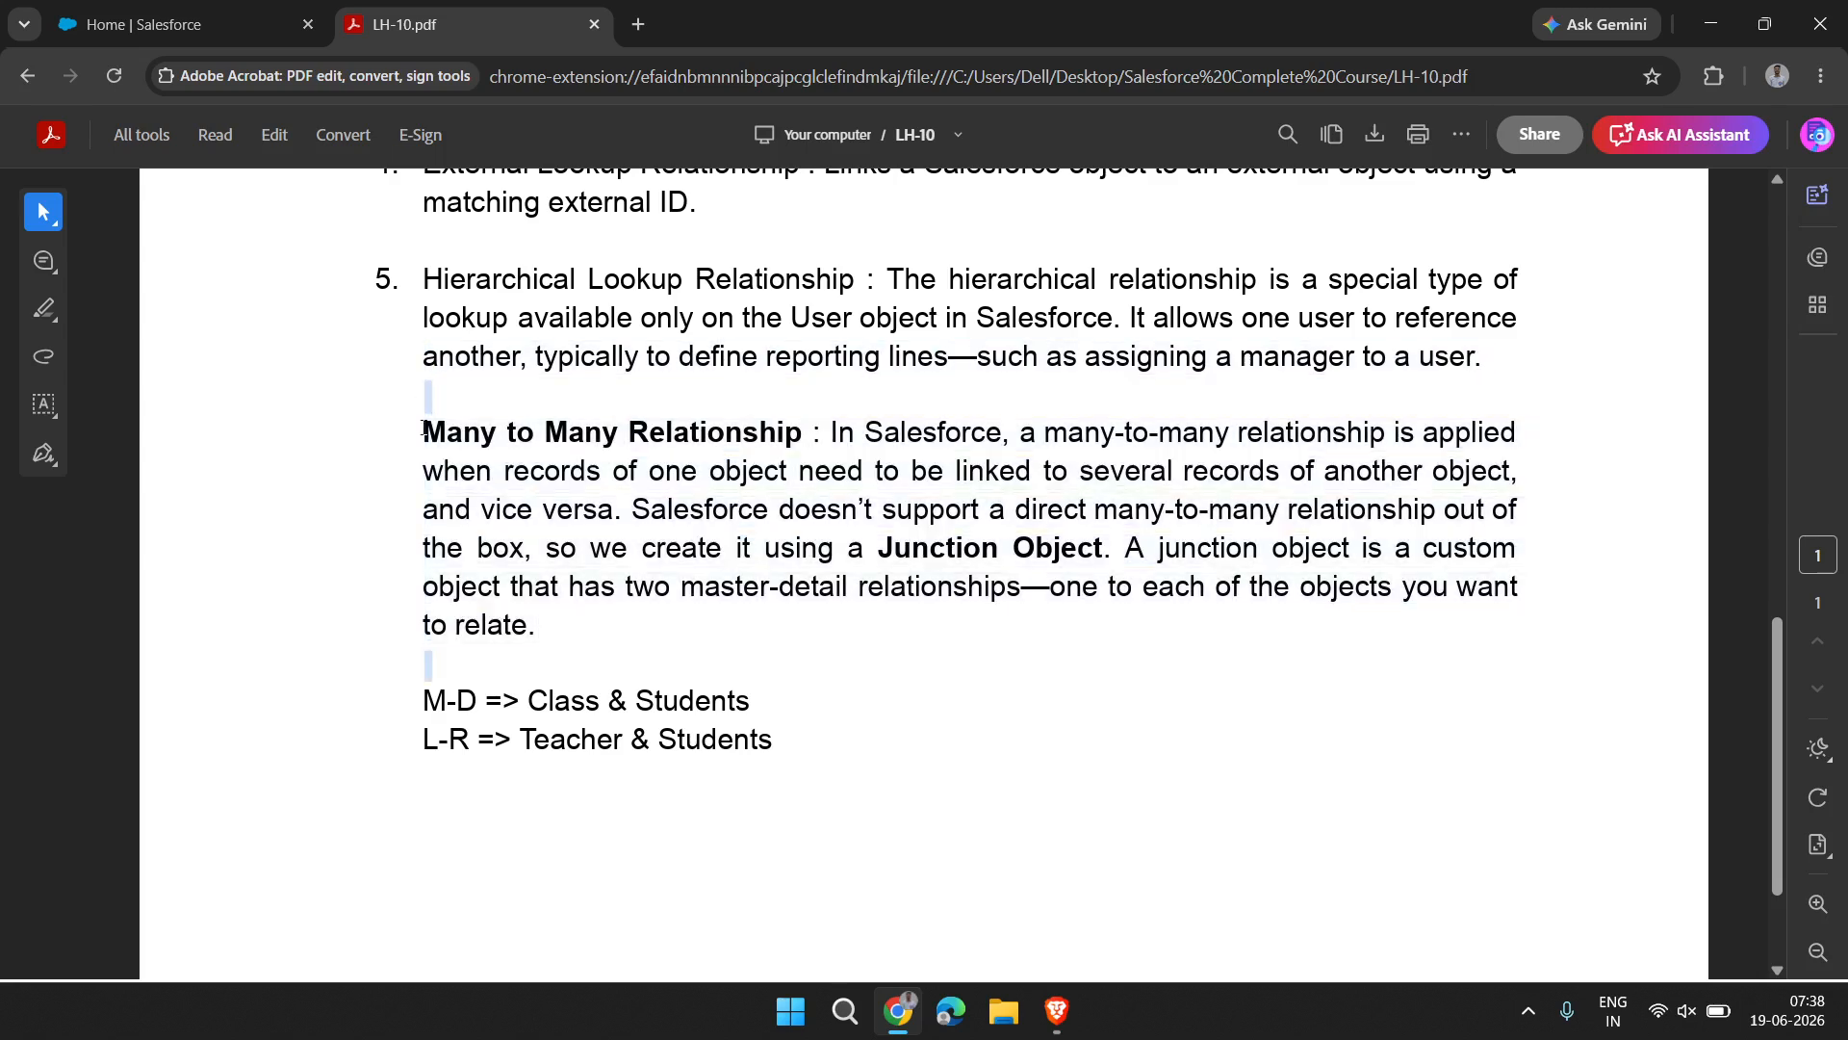
pyautogui.click(606, 619)
pyautogui.moveTo(878, 553); pyautogui.dragTo(1103, 558)
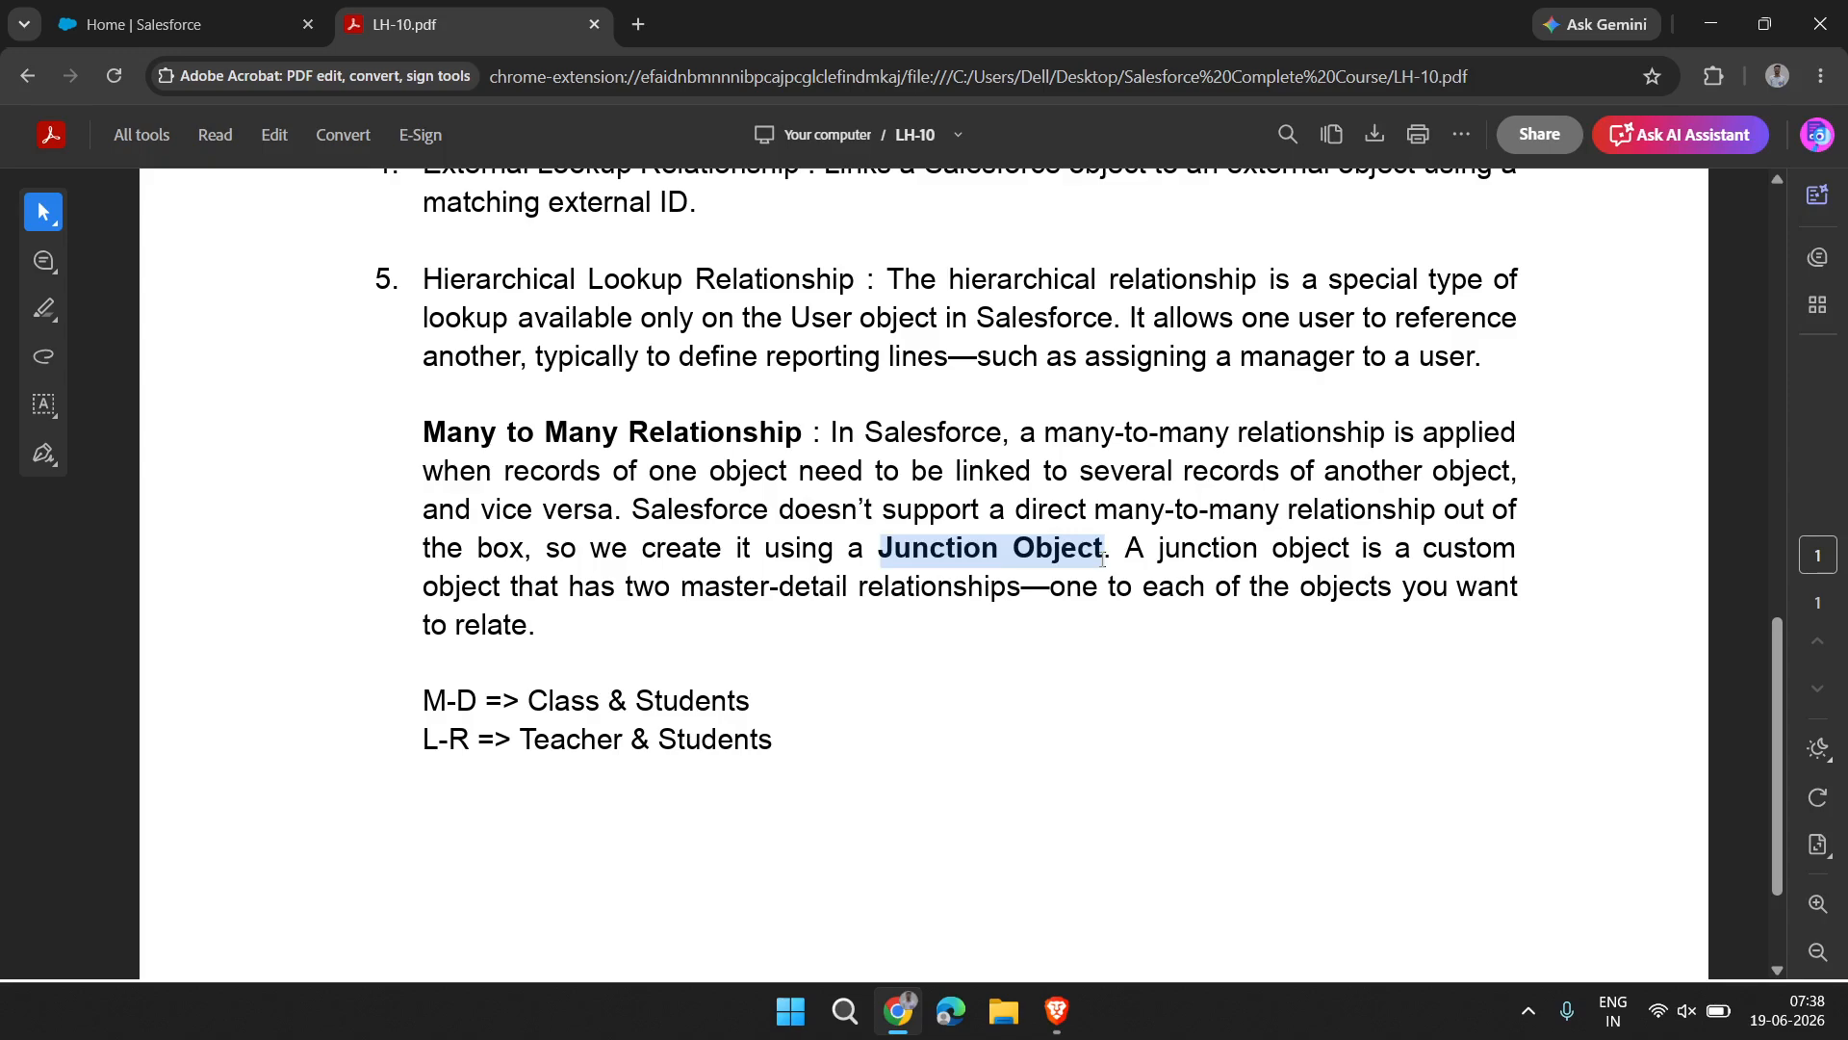
pyautogui.scroll(10, 536, 773)
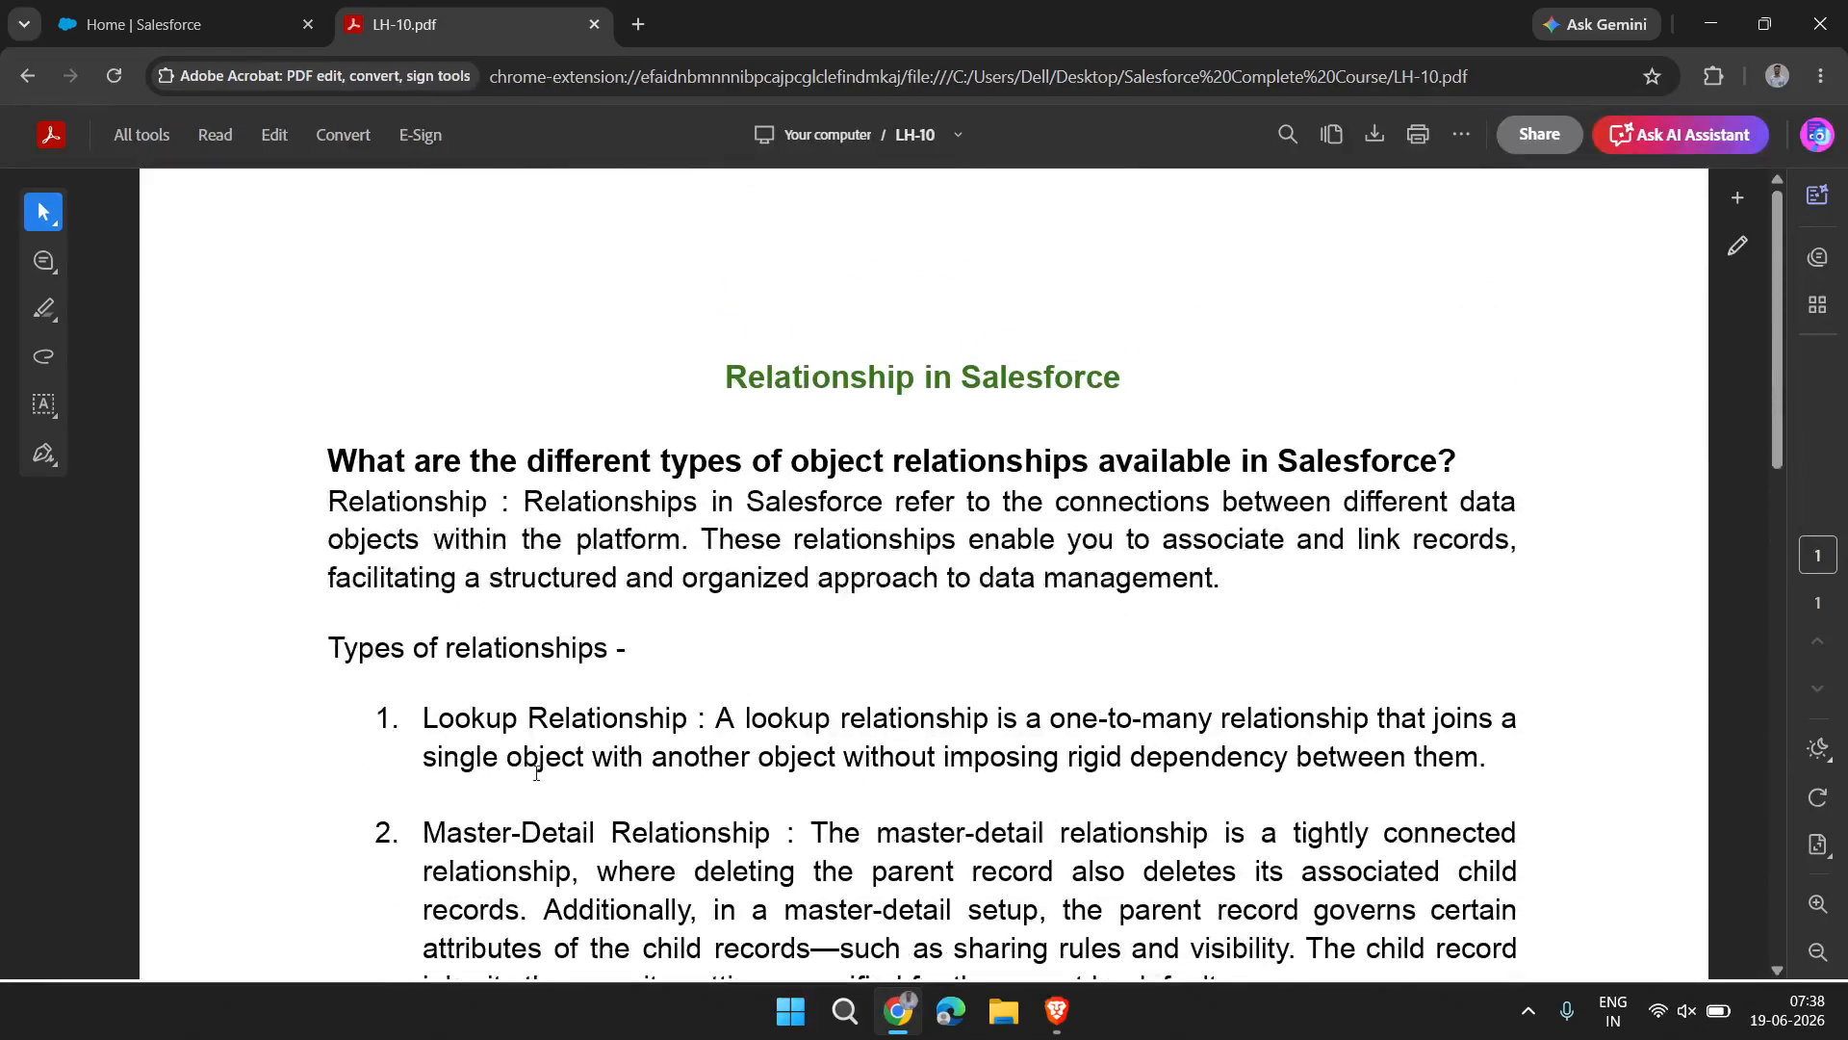
pyautogui.scroll(-3, 536, 773)
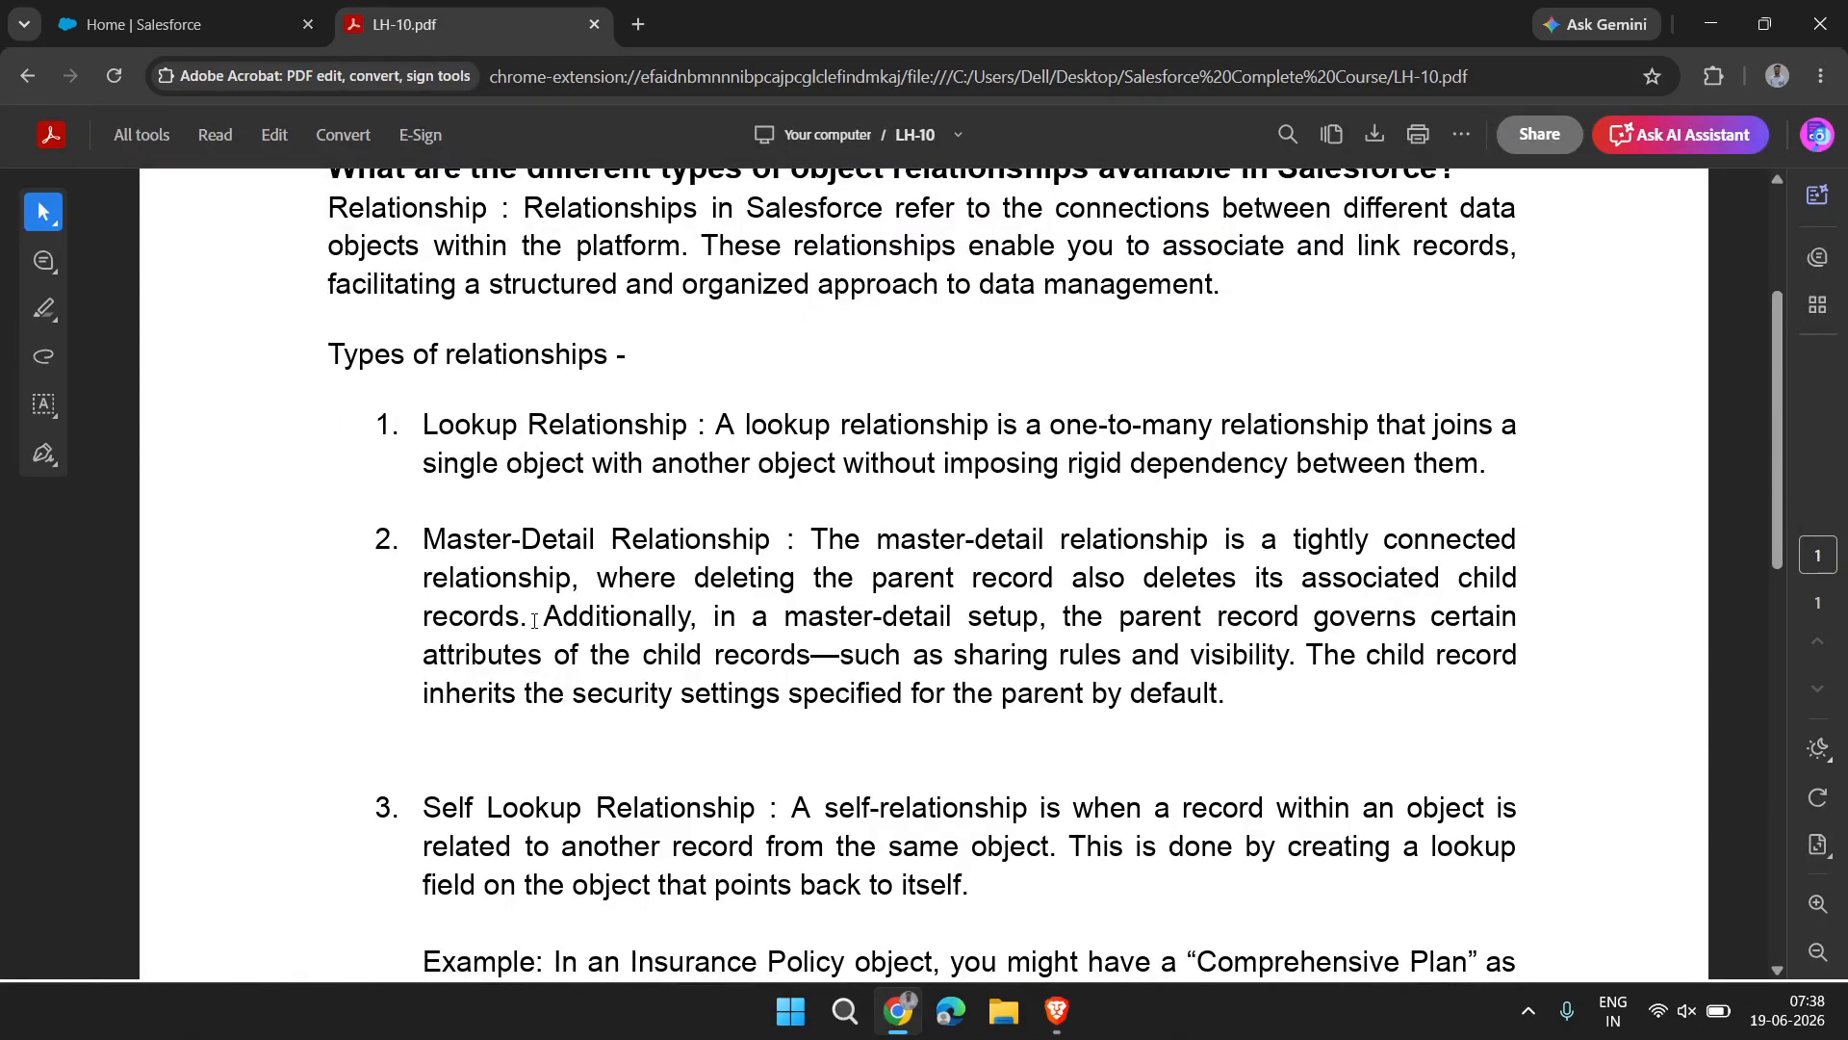
# Switch to the School Management App in Salesforce and view the Students and Classes record lists, returning to Students
pyautogui.click(231, 21)
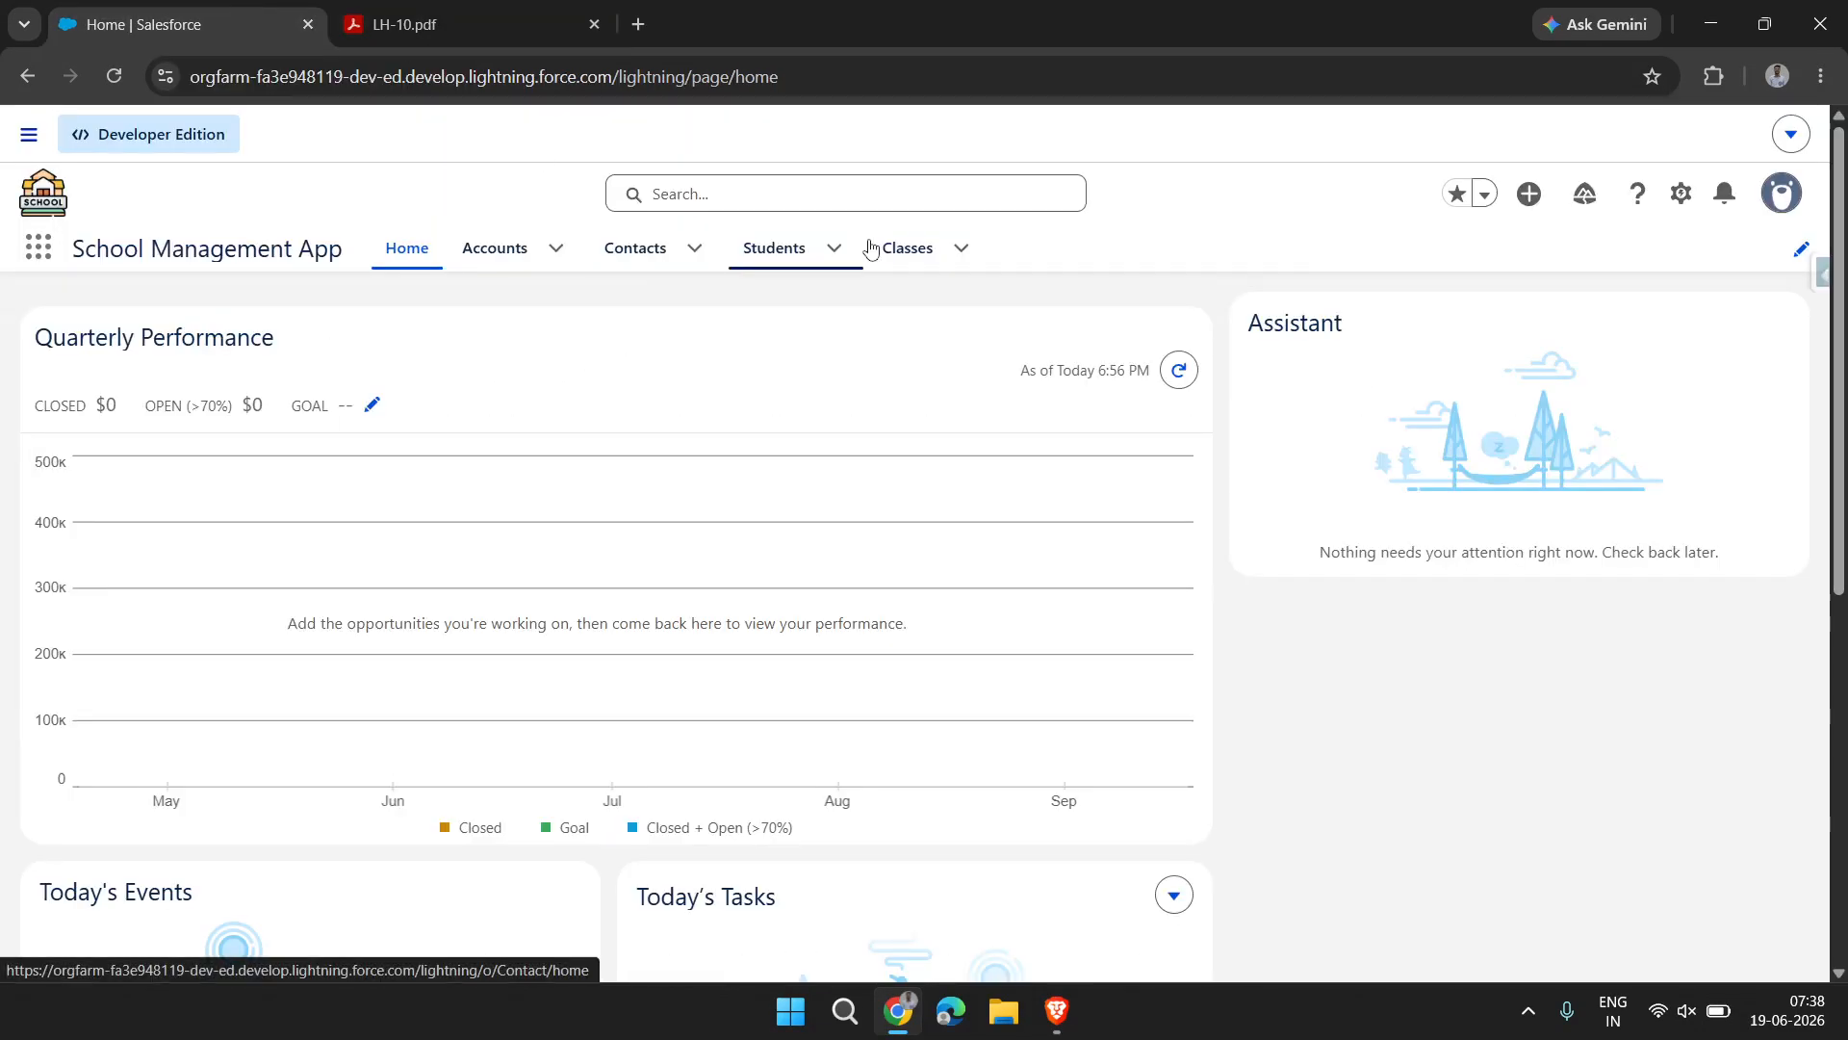
pyautogui.click(778, 252)
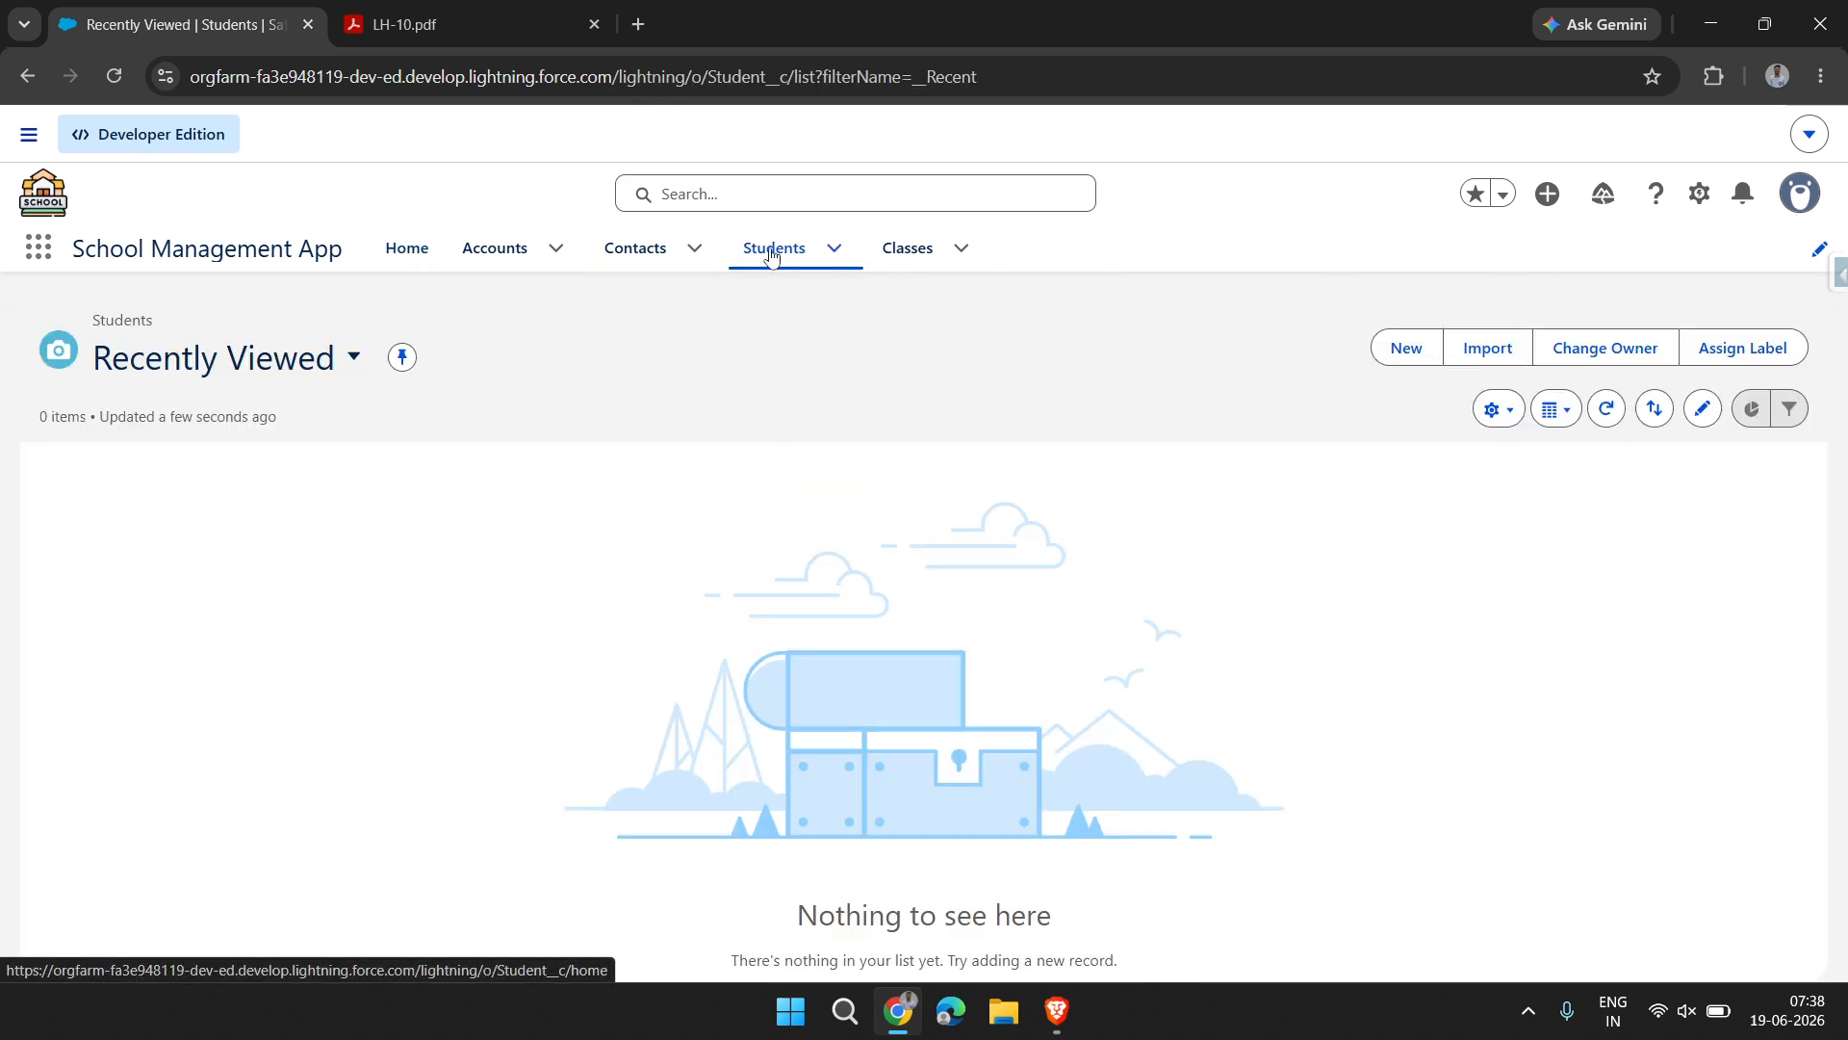
pyautogui.click(884, 252)
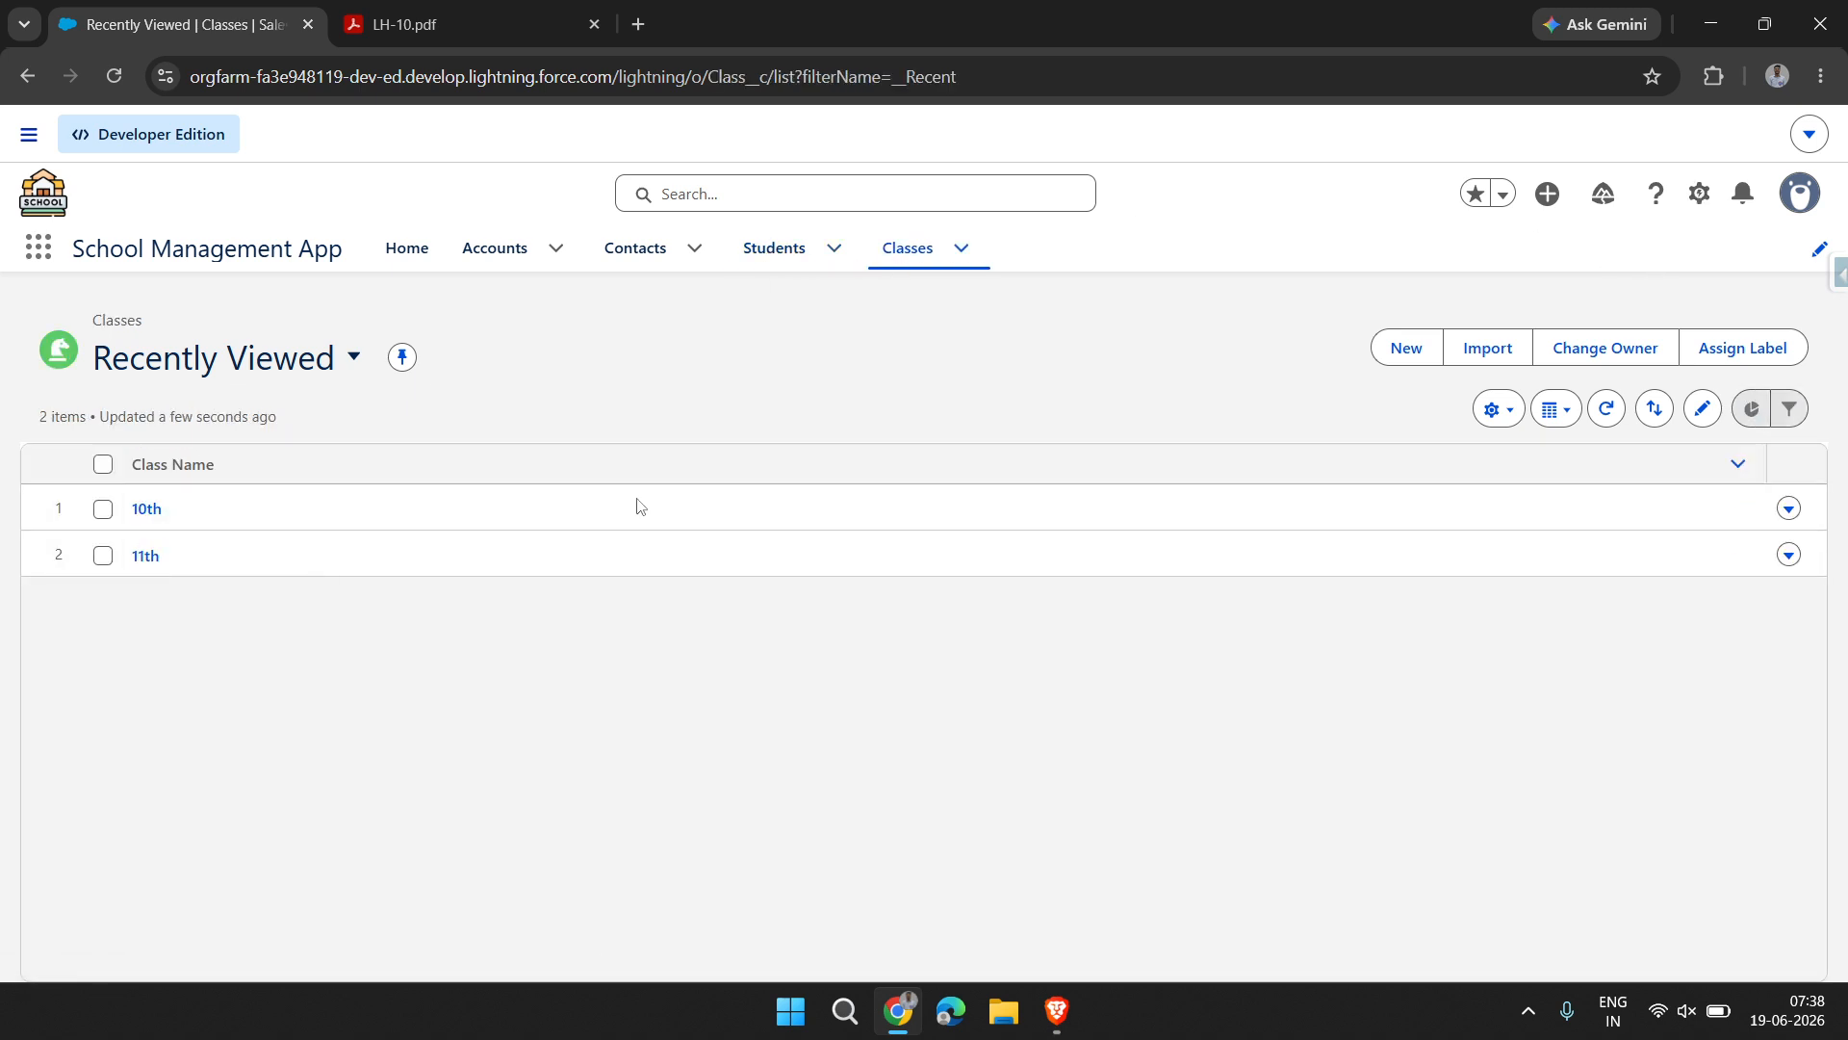
pyautogui.click(769, 262)
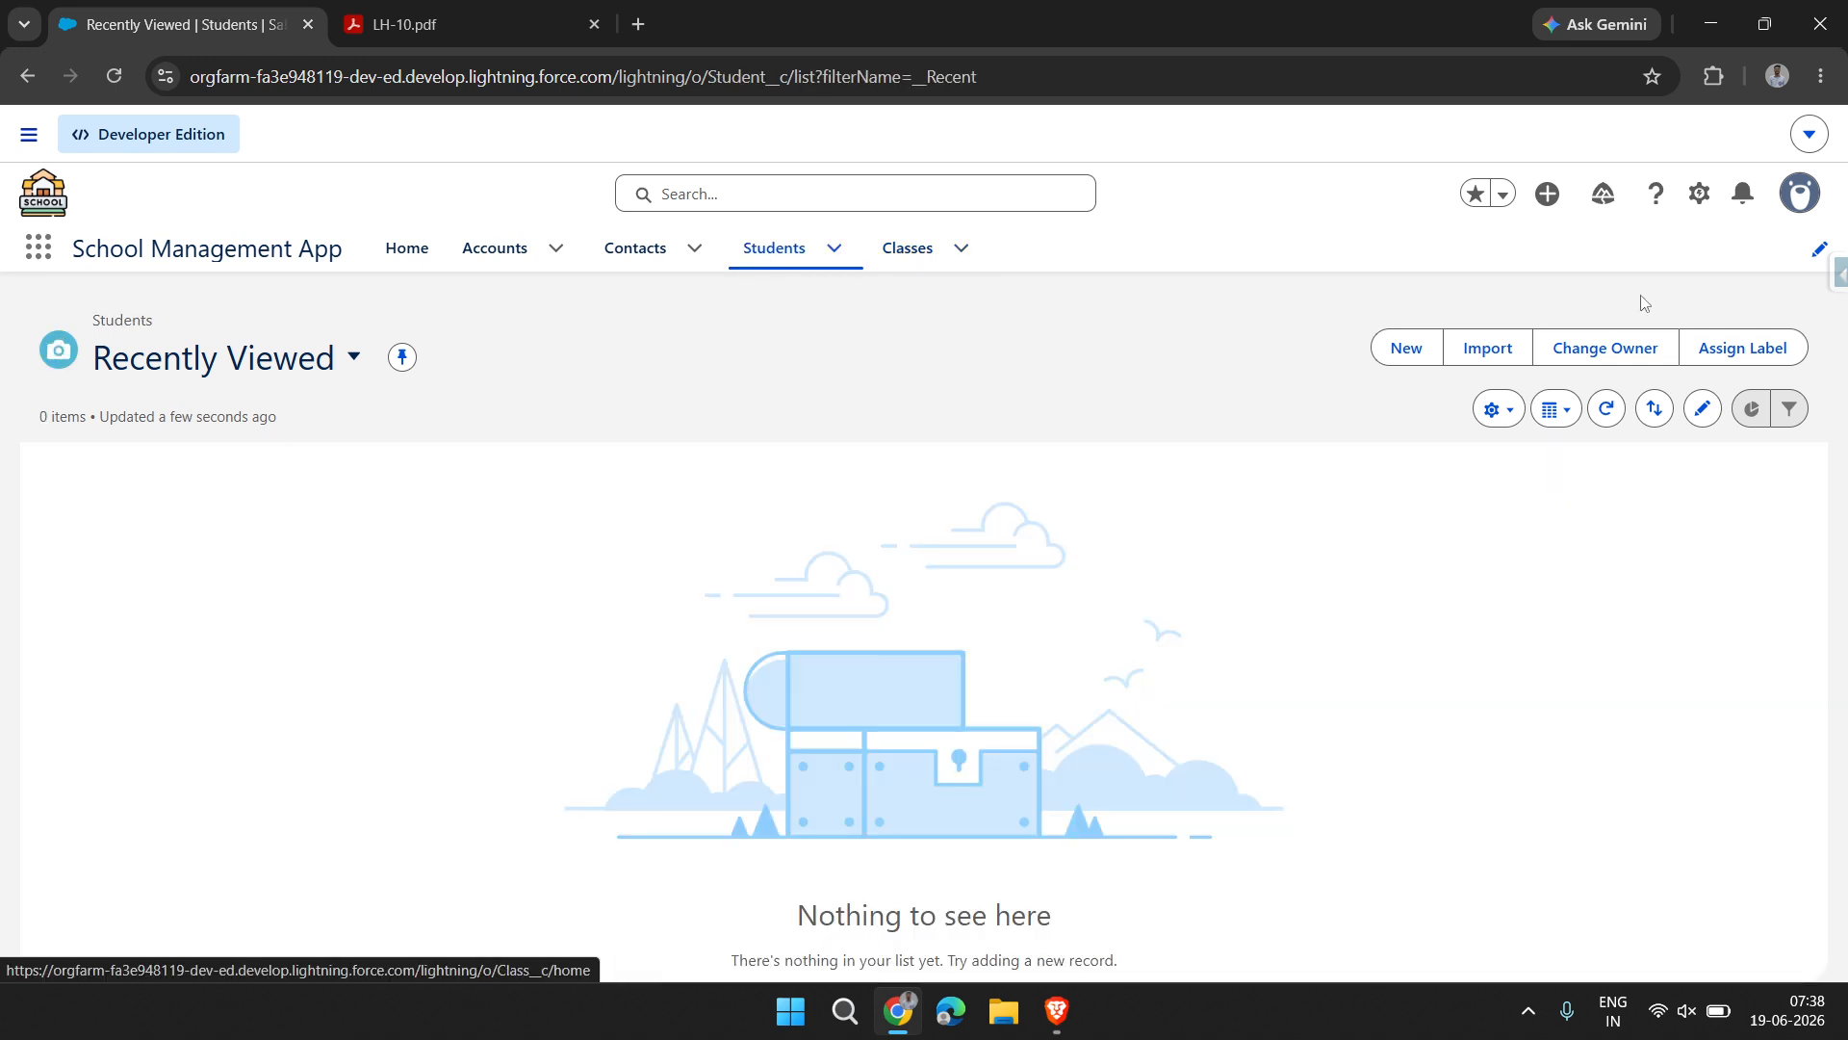
# Open the Student object's Fields & Relationships in Object Manager and start a new custom field
pyautogui.click(1700, 196)
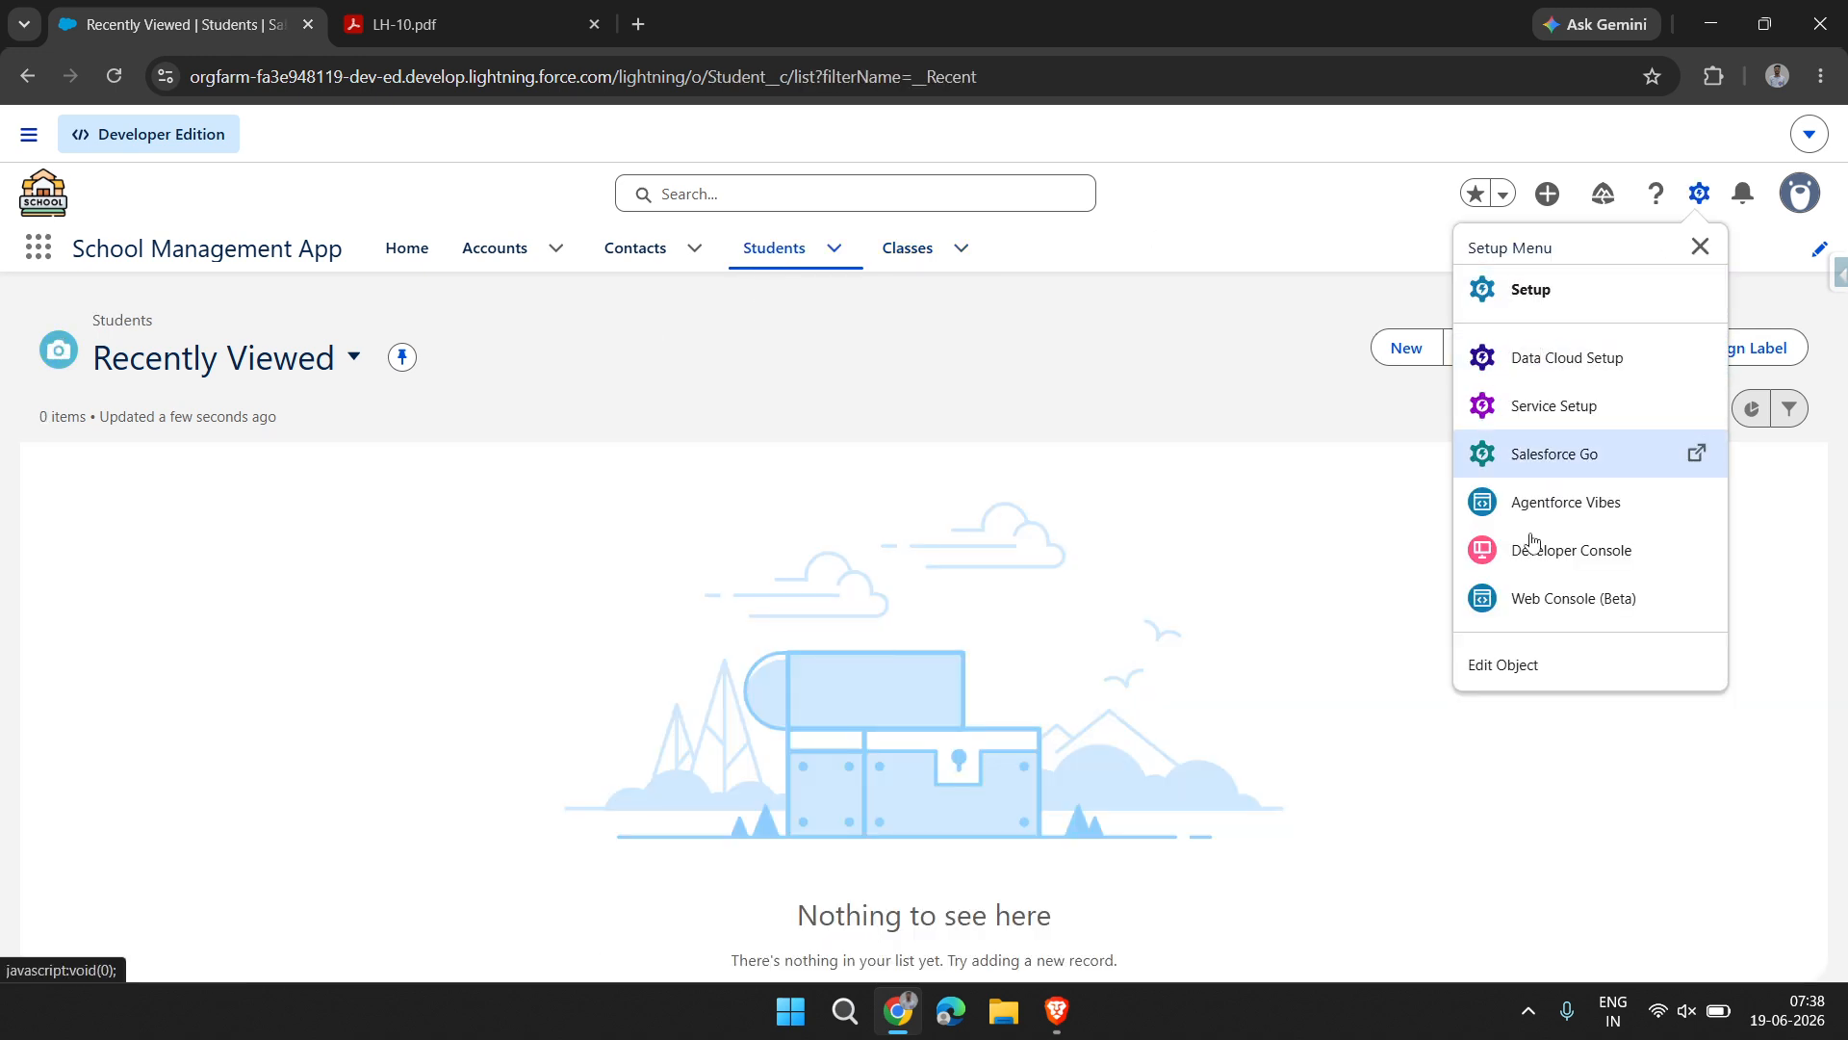
pyautogui.click(1522, 671)
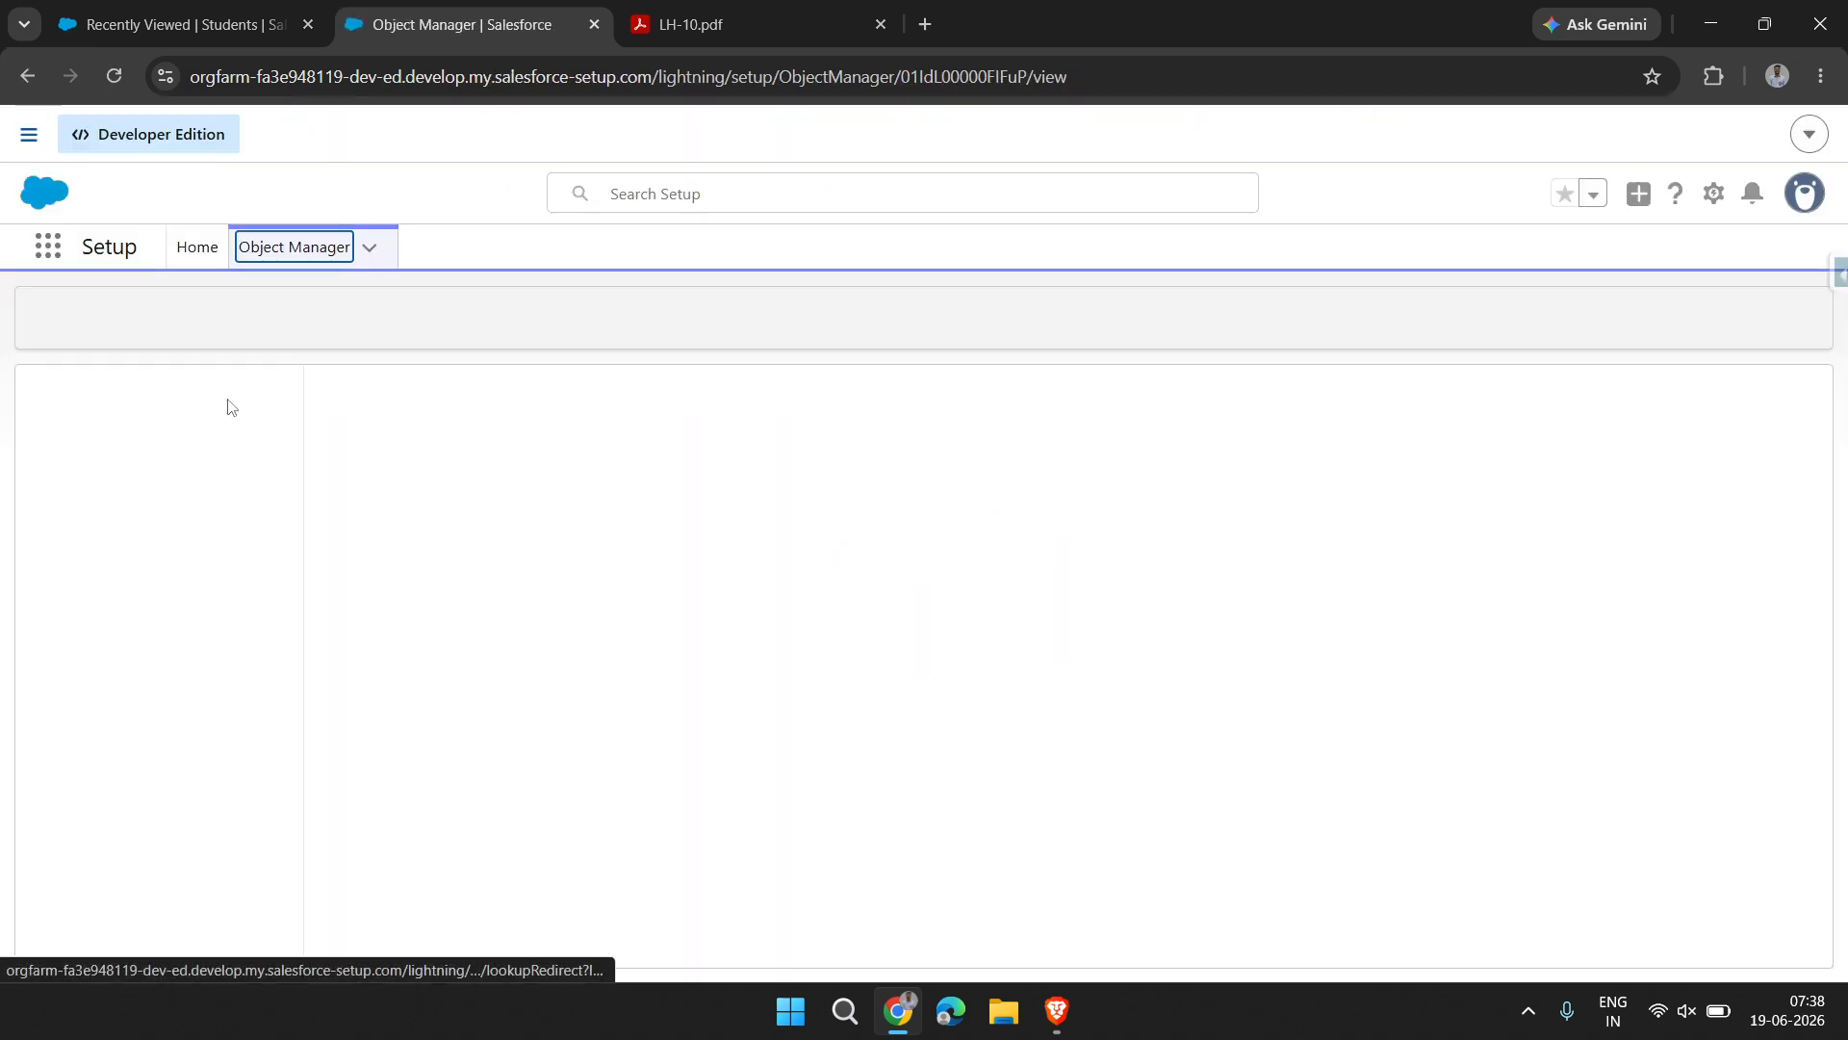
pyautogui.click(227, 499)
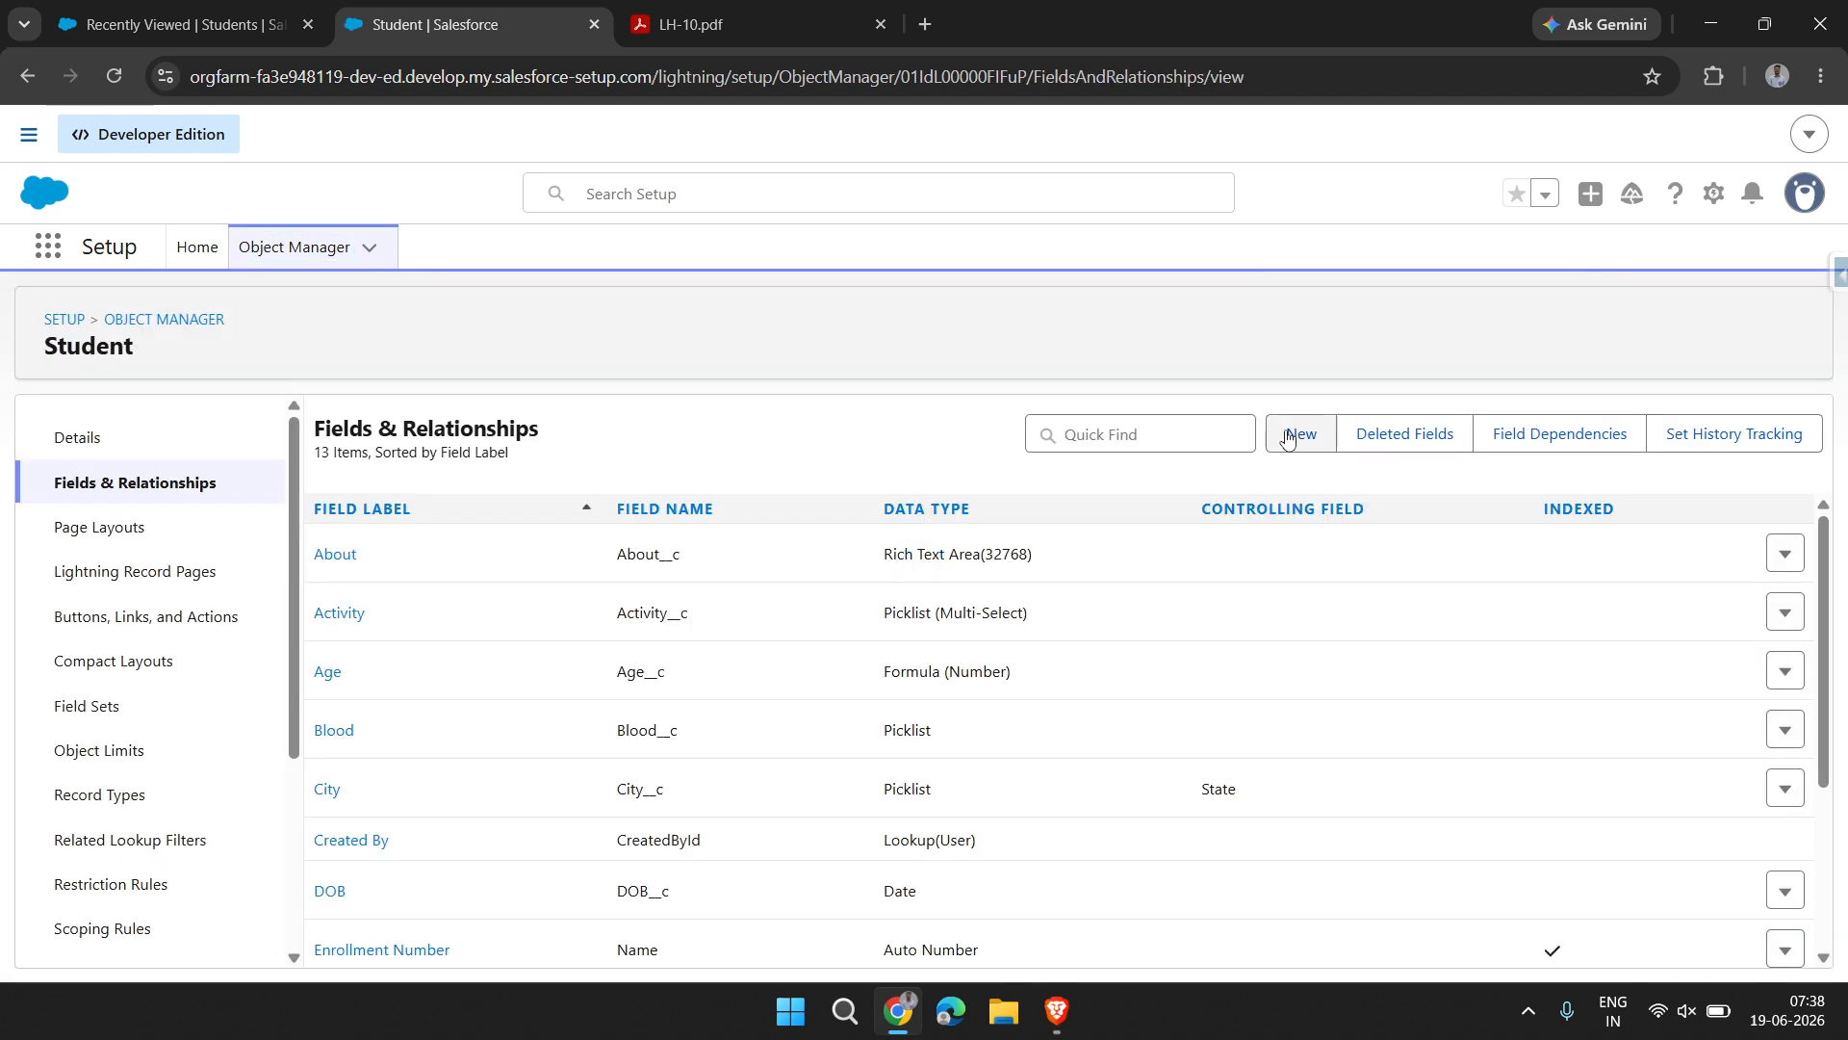
pyautogui.click(1295, 433)
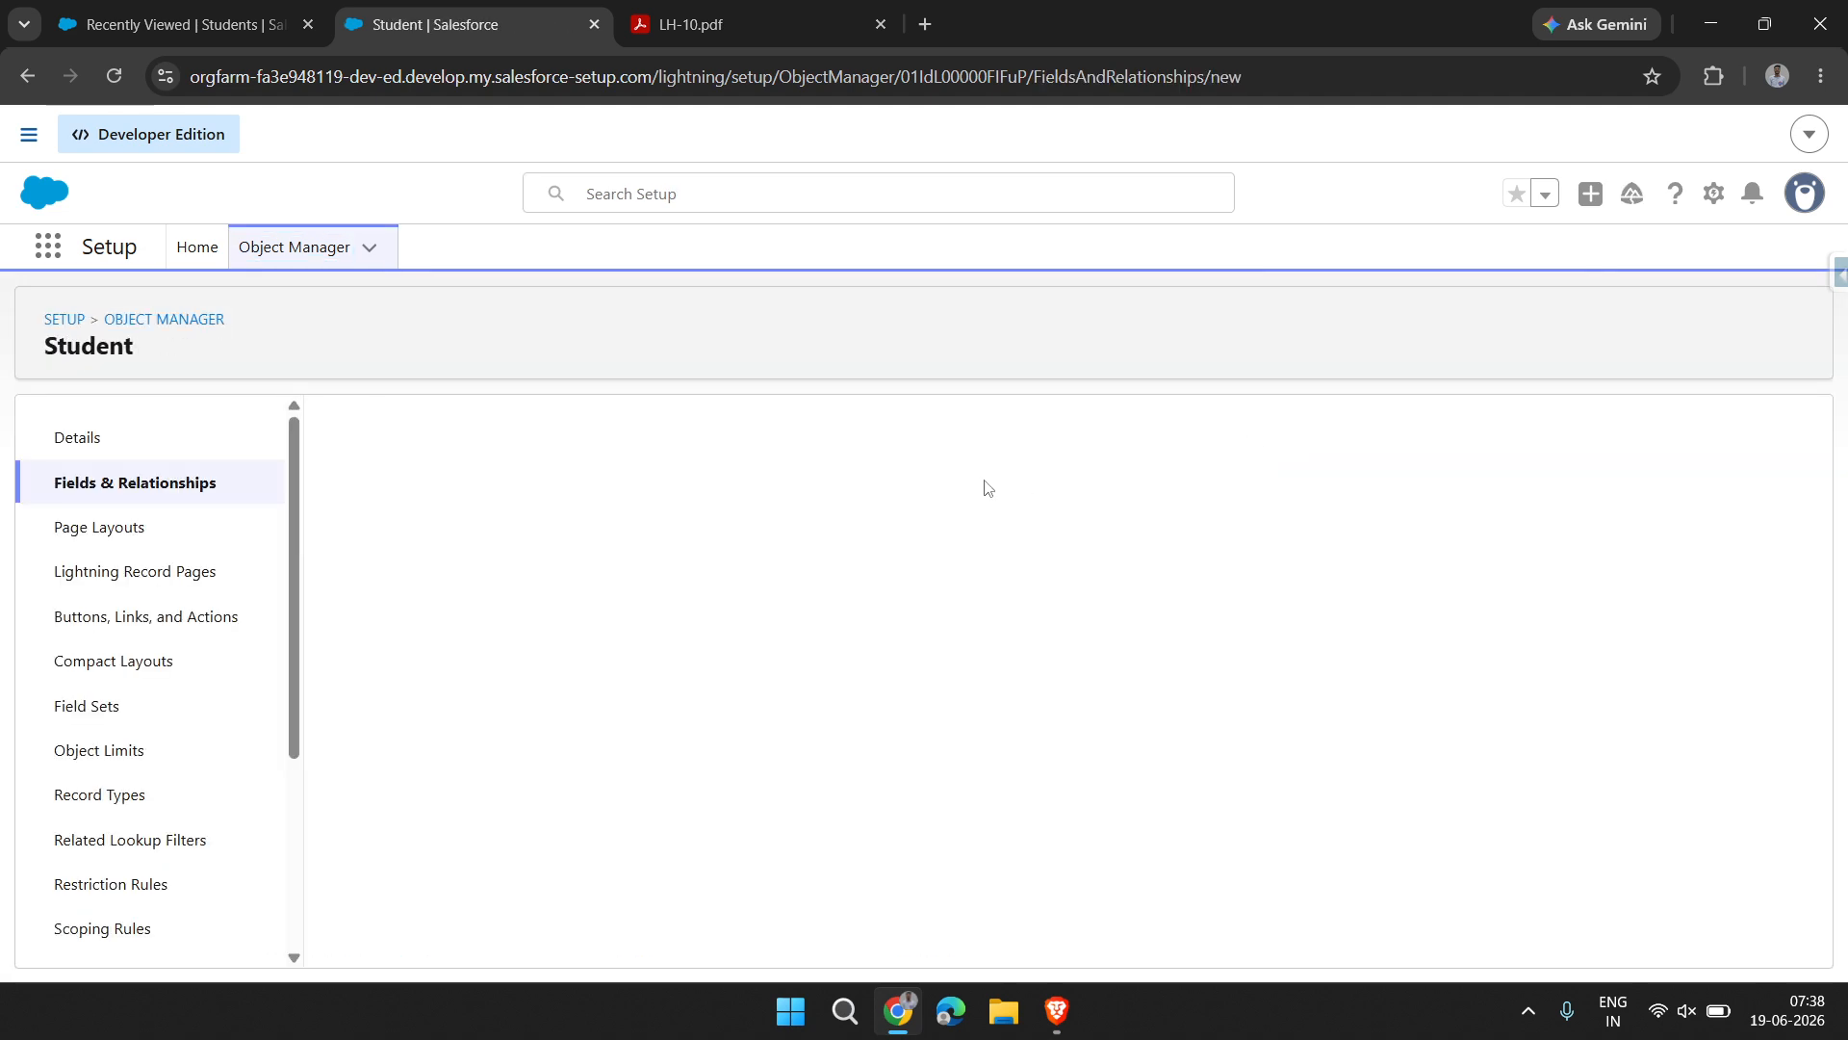
# Glance at the Students list, return to the Student object's new custom field page, and choose Master-Detail Relationship as the data type
pyautogui.click(258, 38)
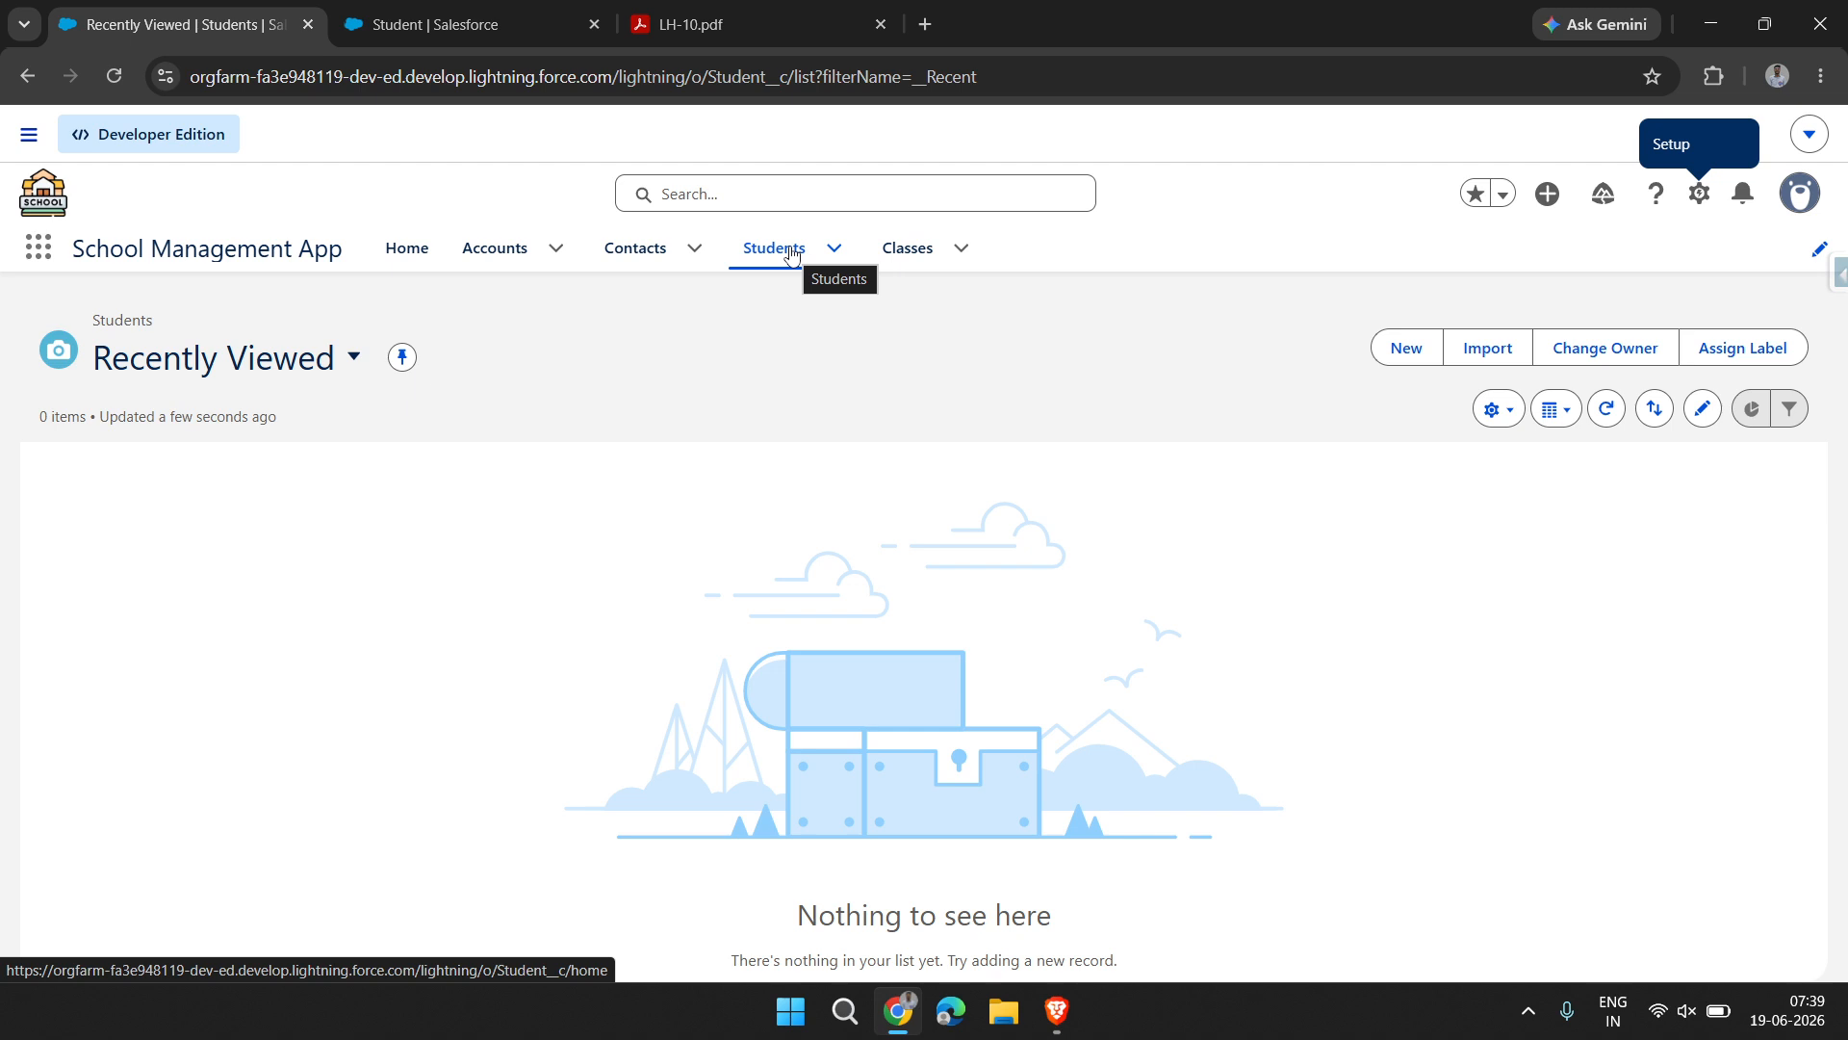
pyautogui.click(542, 37)
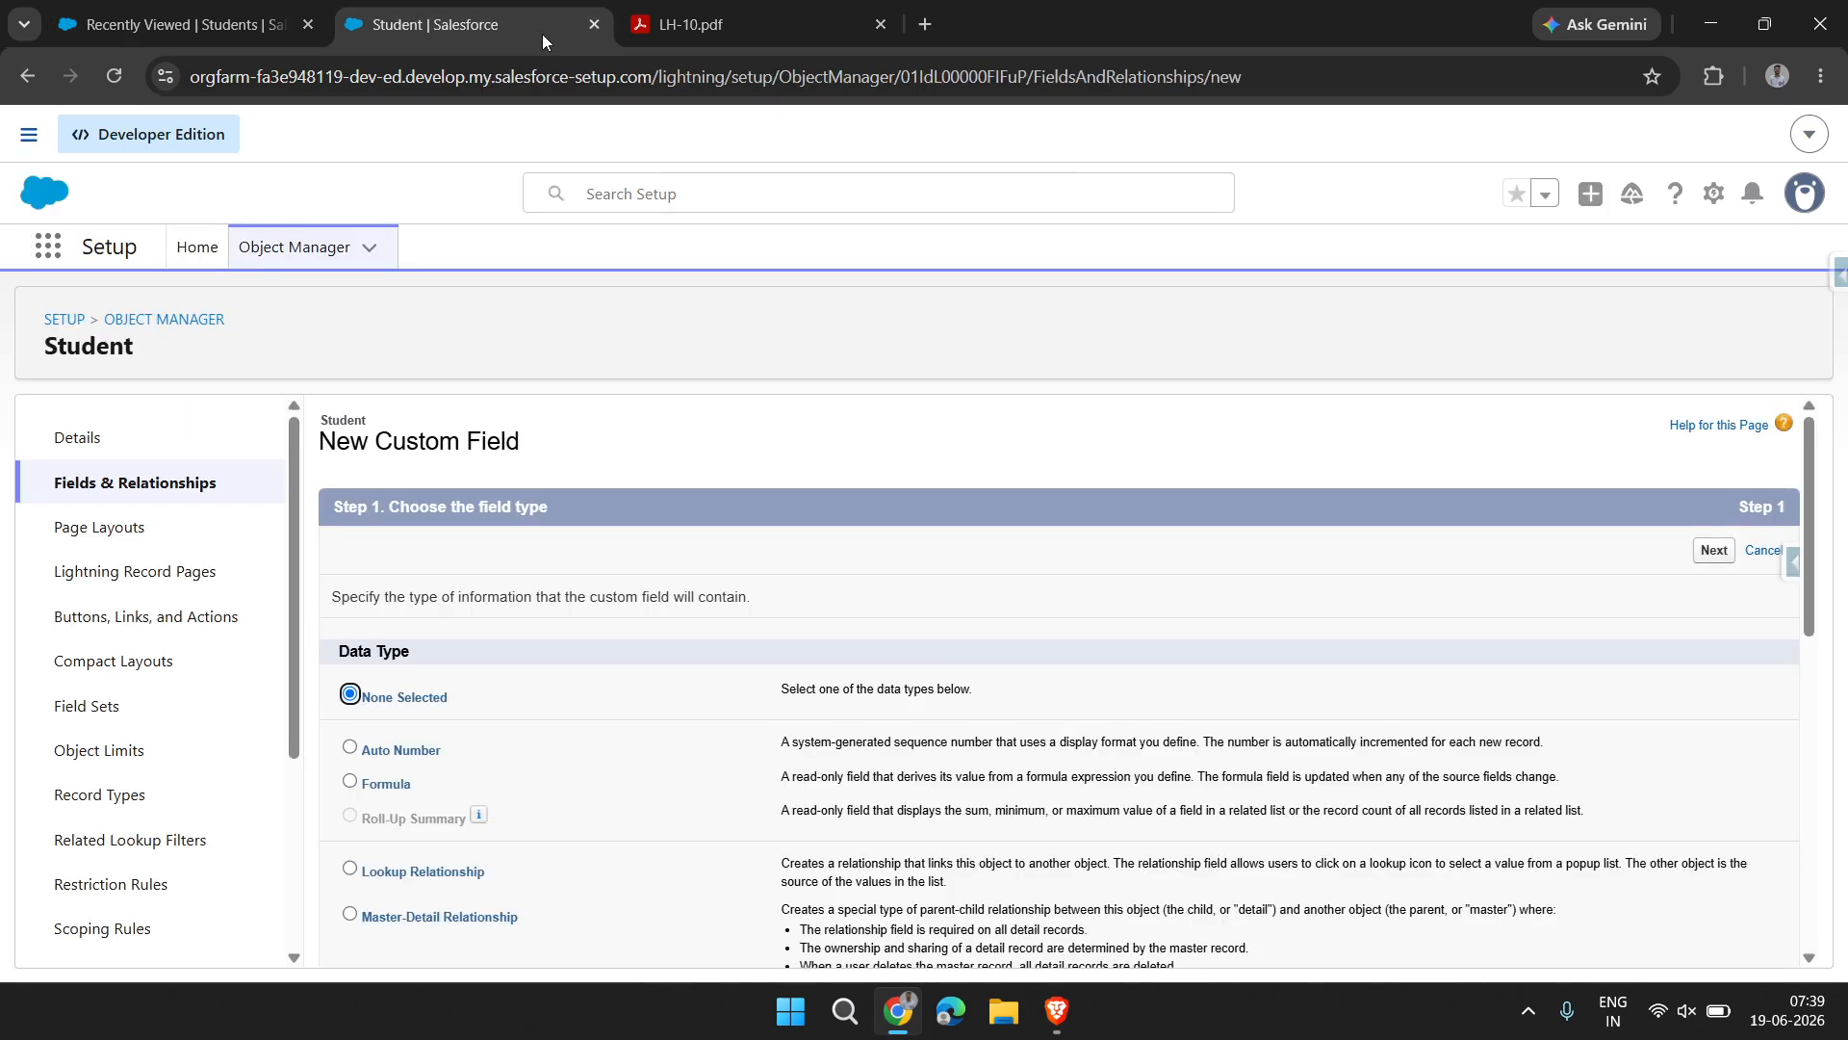
pyautogui.scroll(-2, 847, 761)
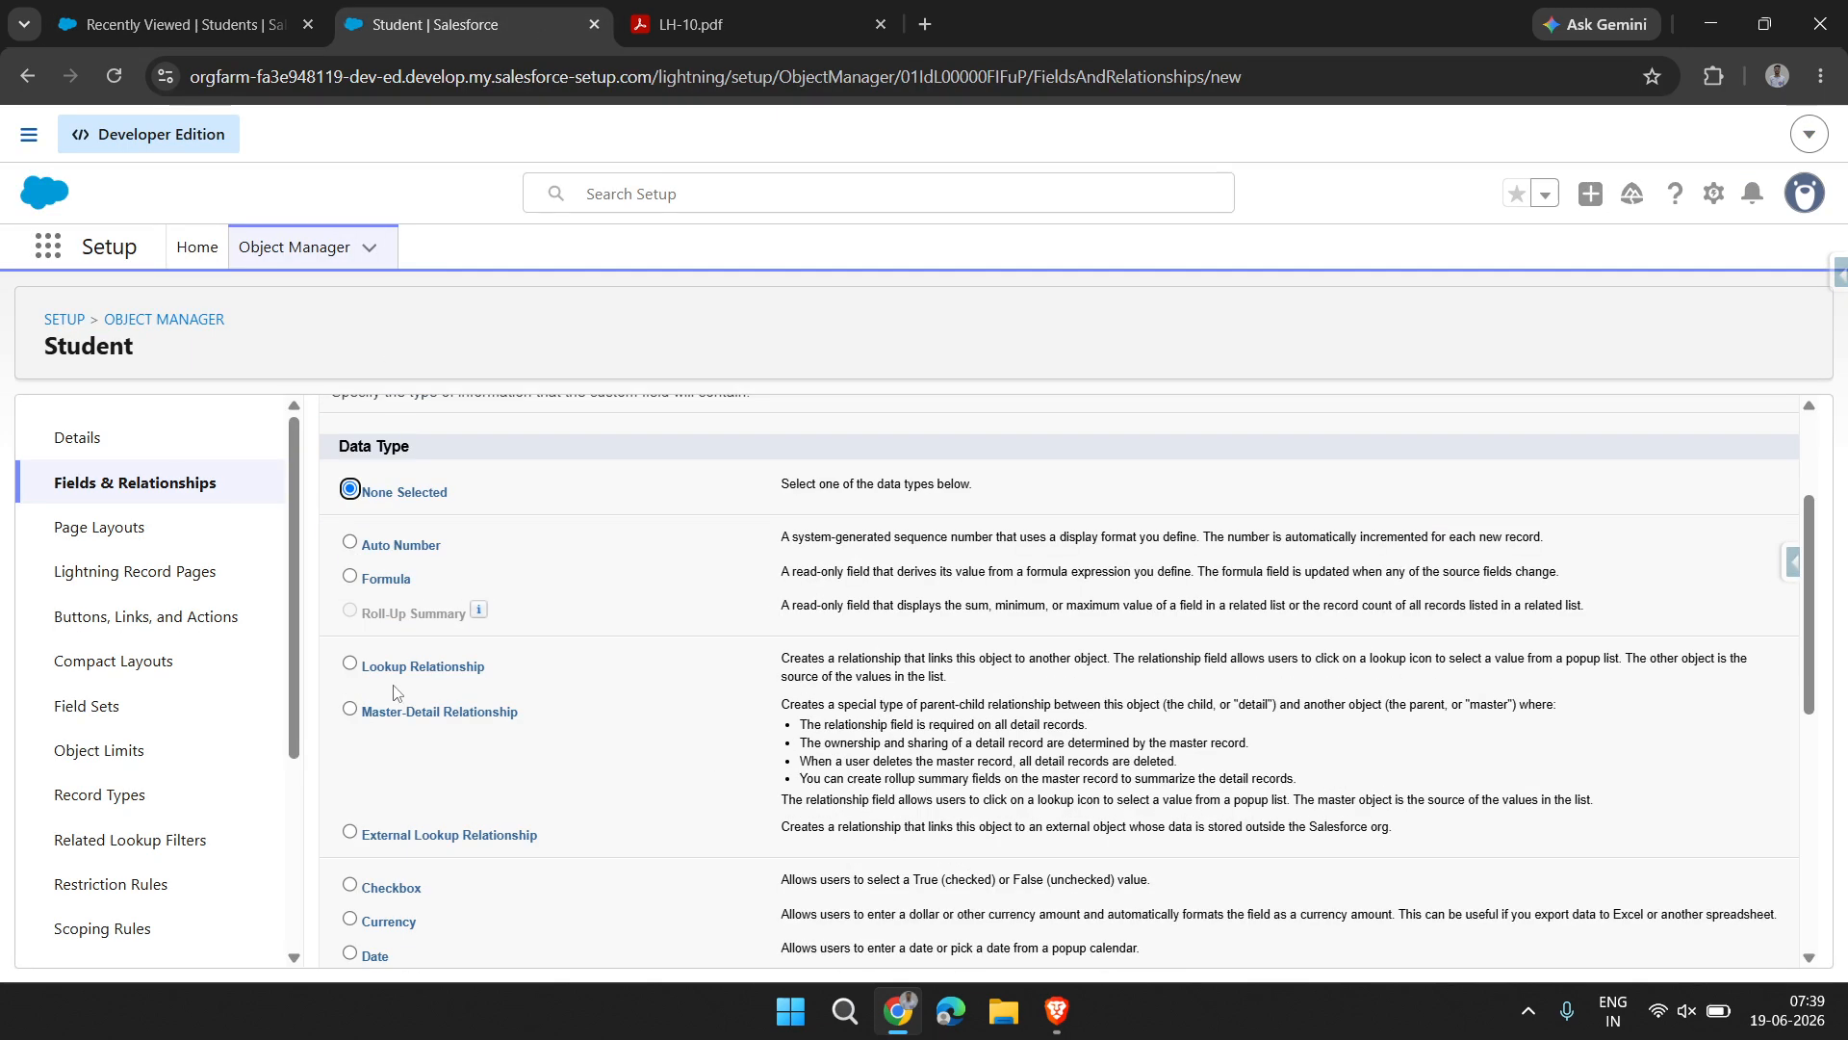
pyautogui.click(378, 668)
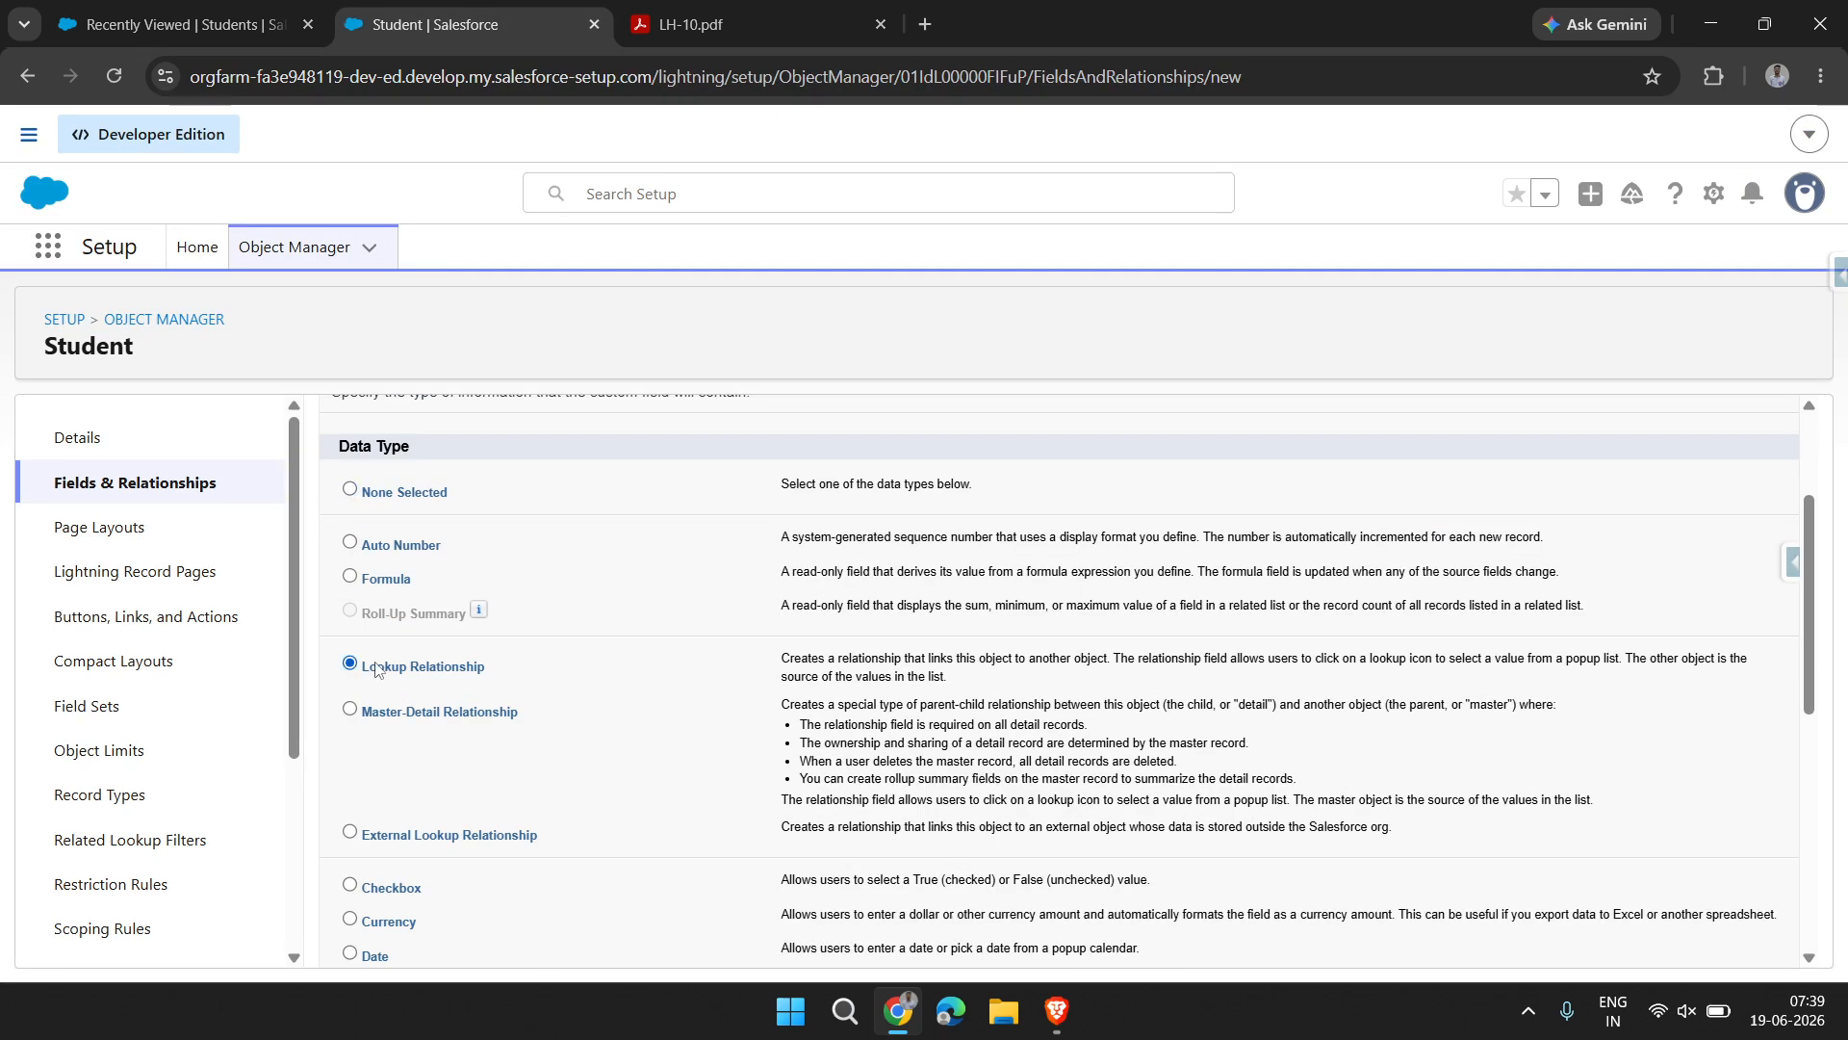
pyautogui.click(401, 713)
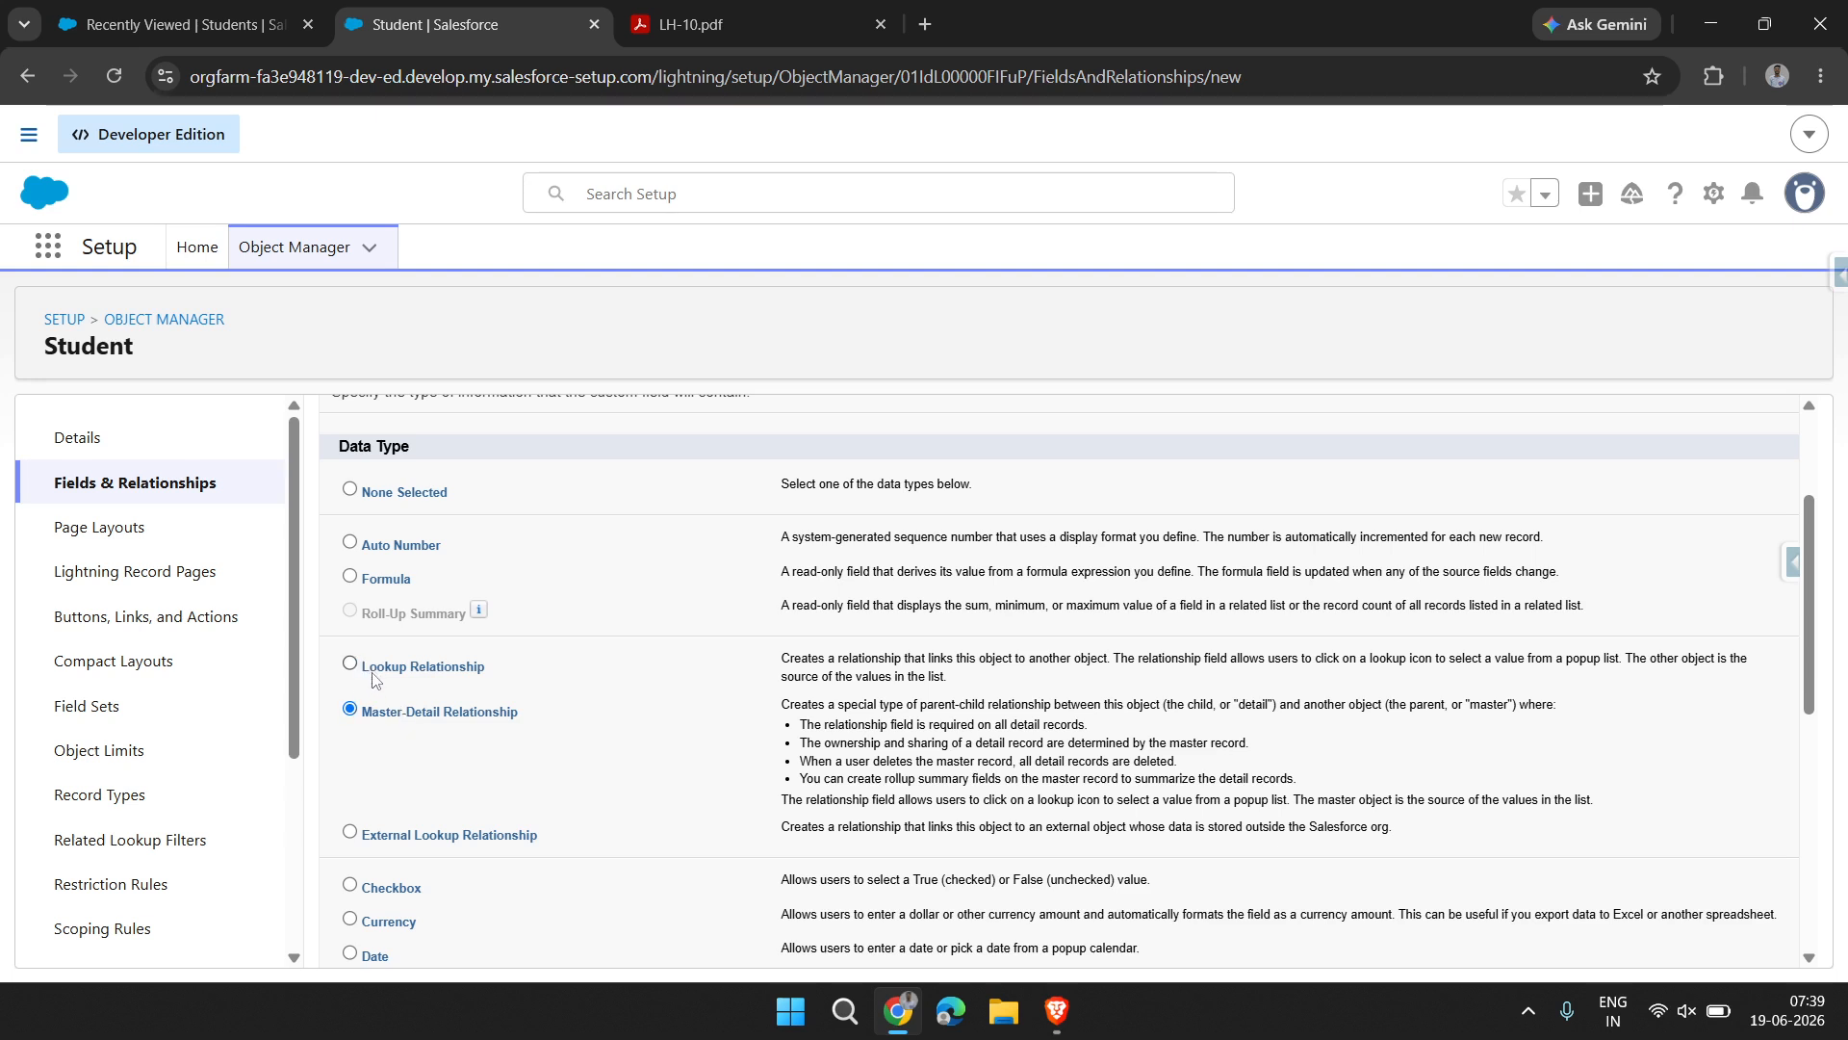
# Highlight the Lookup, Master-Detail and External Lookup Relationship names in the data type list for emphasis
pyautogui.moveTo(364, 671); pyautogui.dragTo(486, 671)
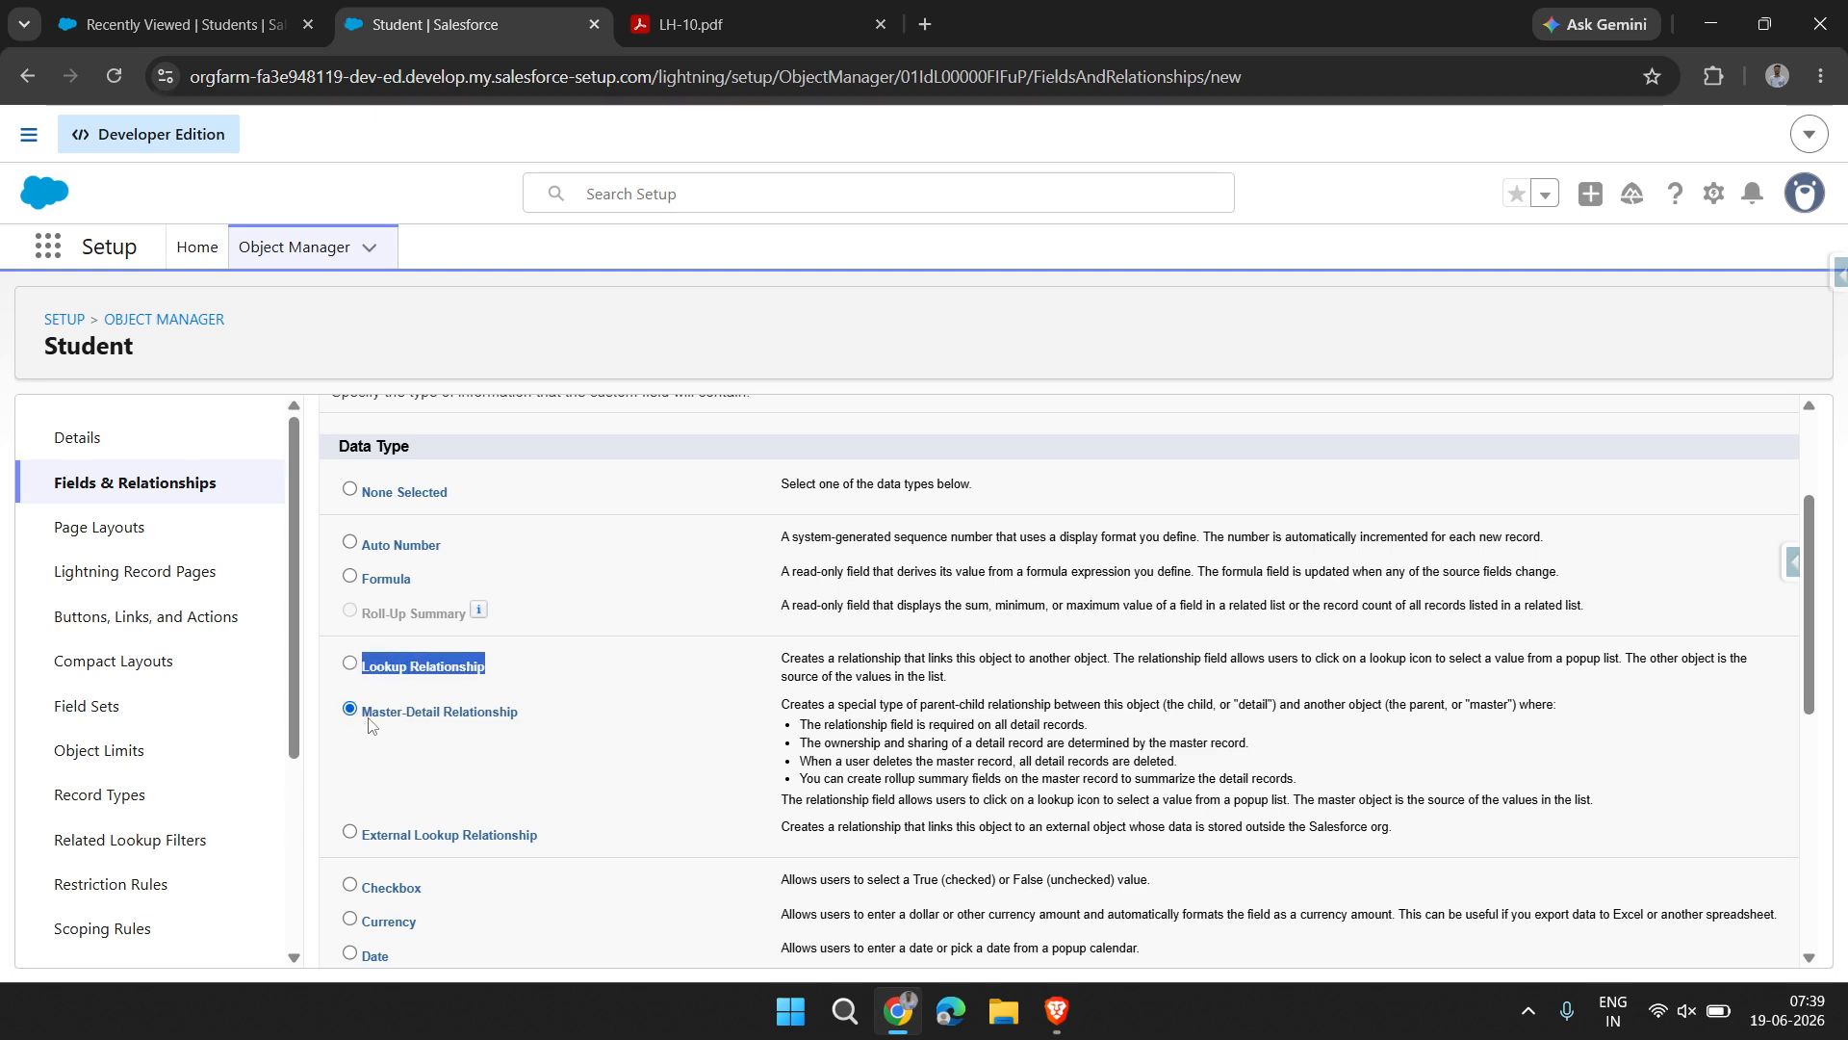
pyautogui.moveTo(370, 725); pyautogui.dragTo(616, 720)
pyautogui.moveTo(545, 841); pyautogui.dragTo(363, 837)
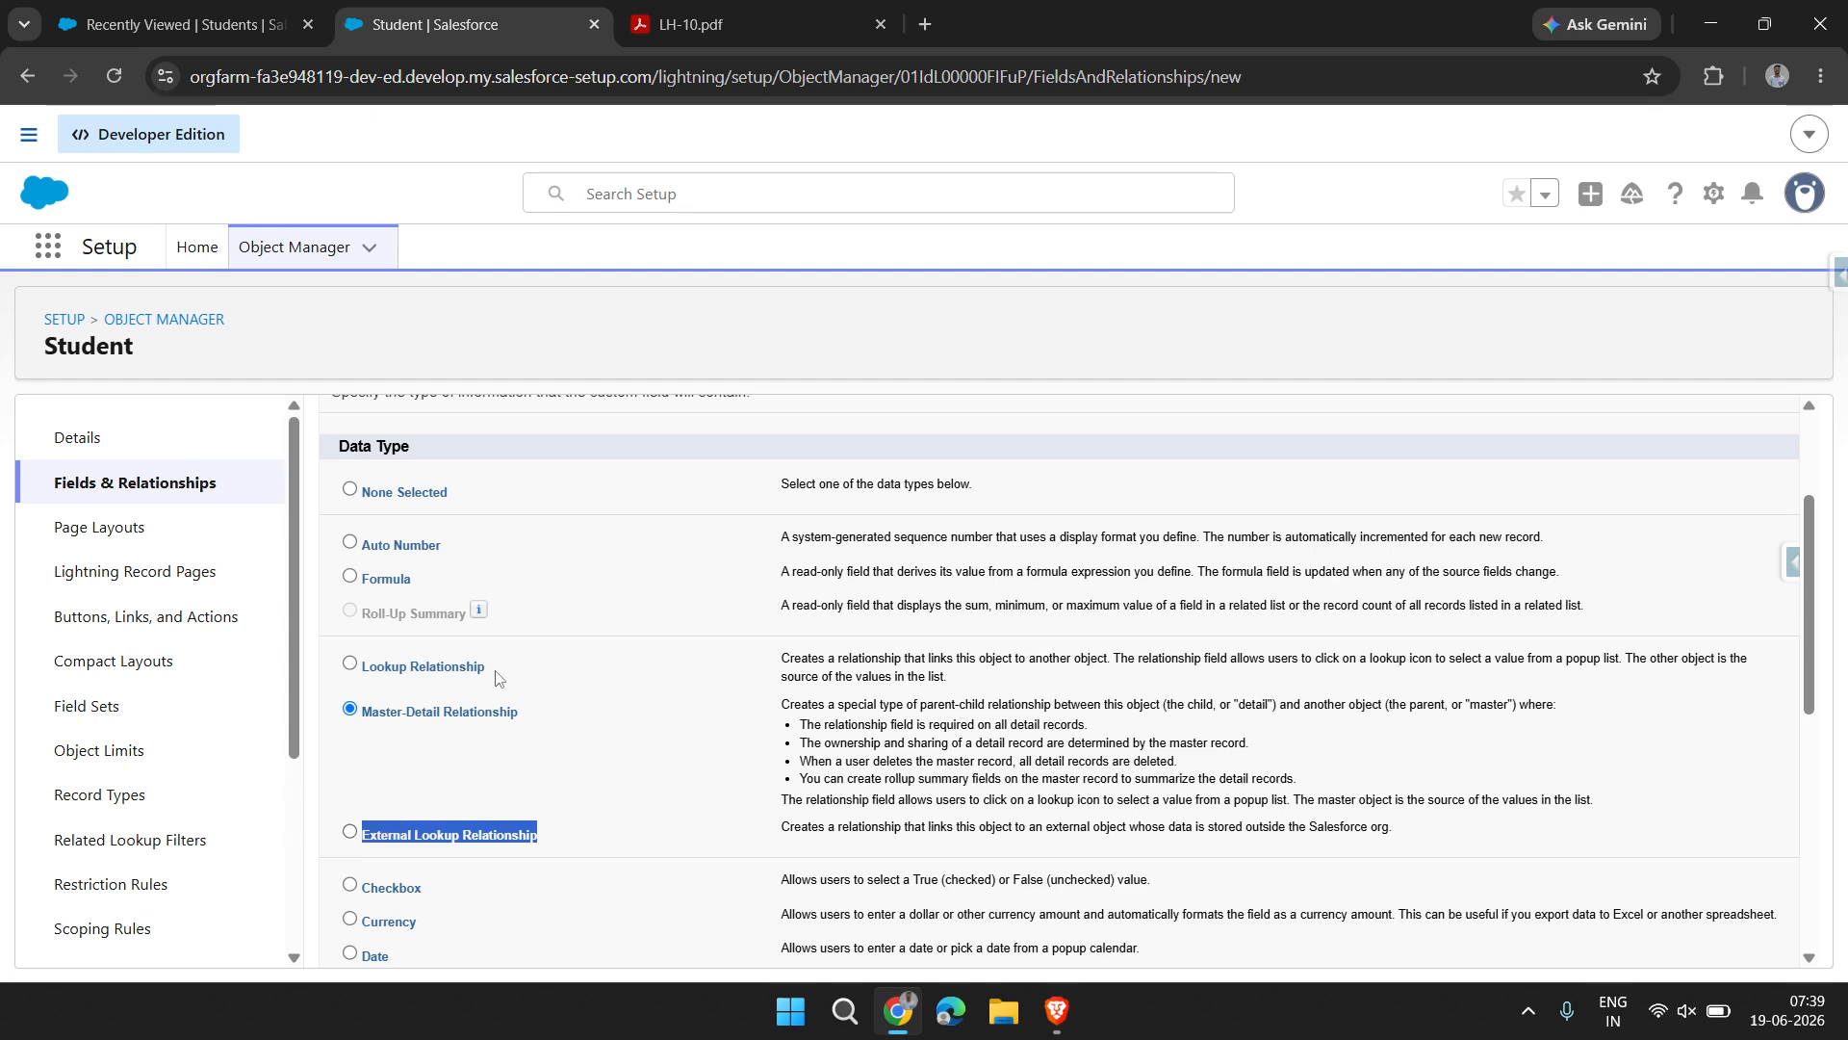
# Highlight the Lookup Relationship name for emphasis and open Object Manager in a separate browser tab
pyautogui.moveTo(499, 677); pyautogui.dragTo(357, 673)
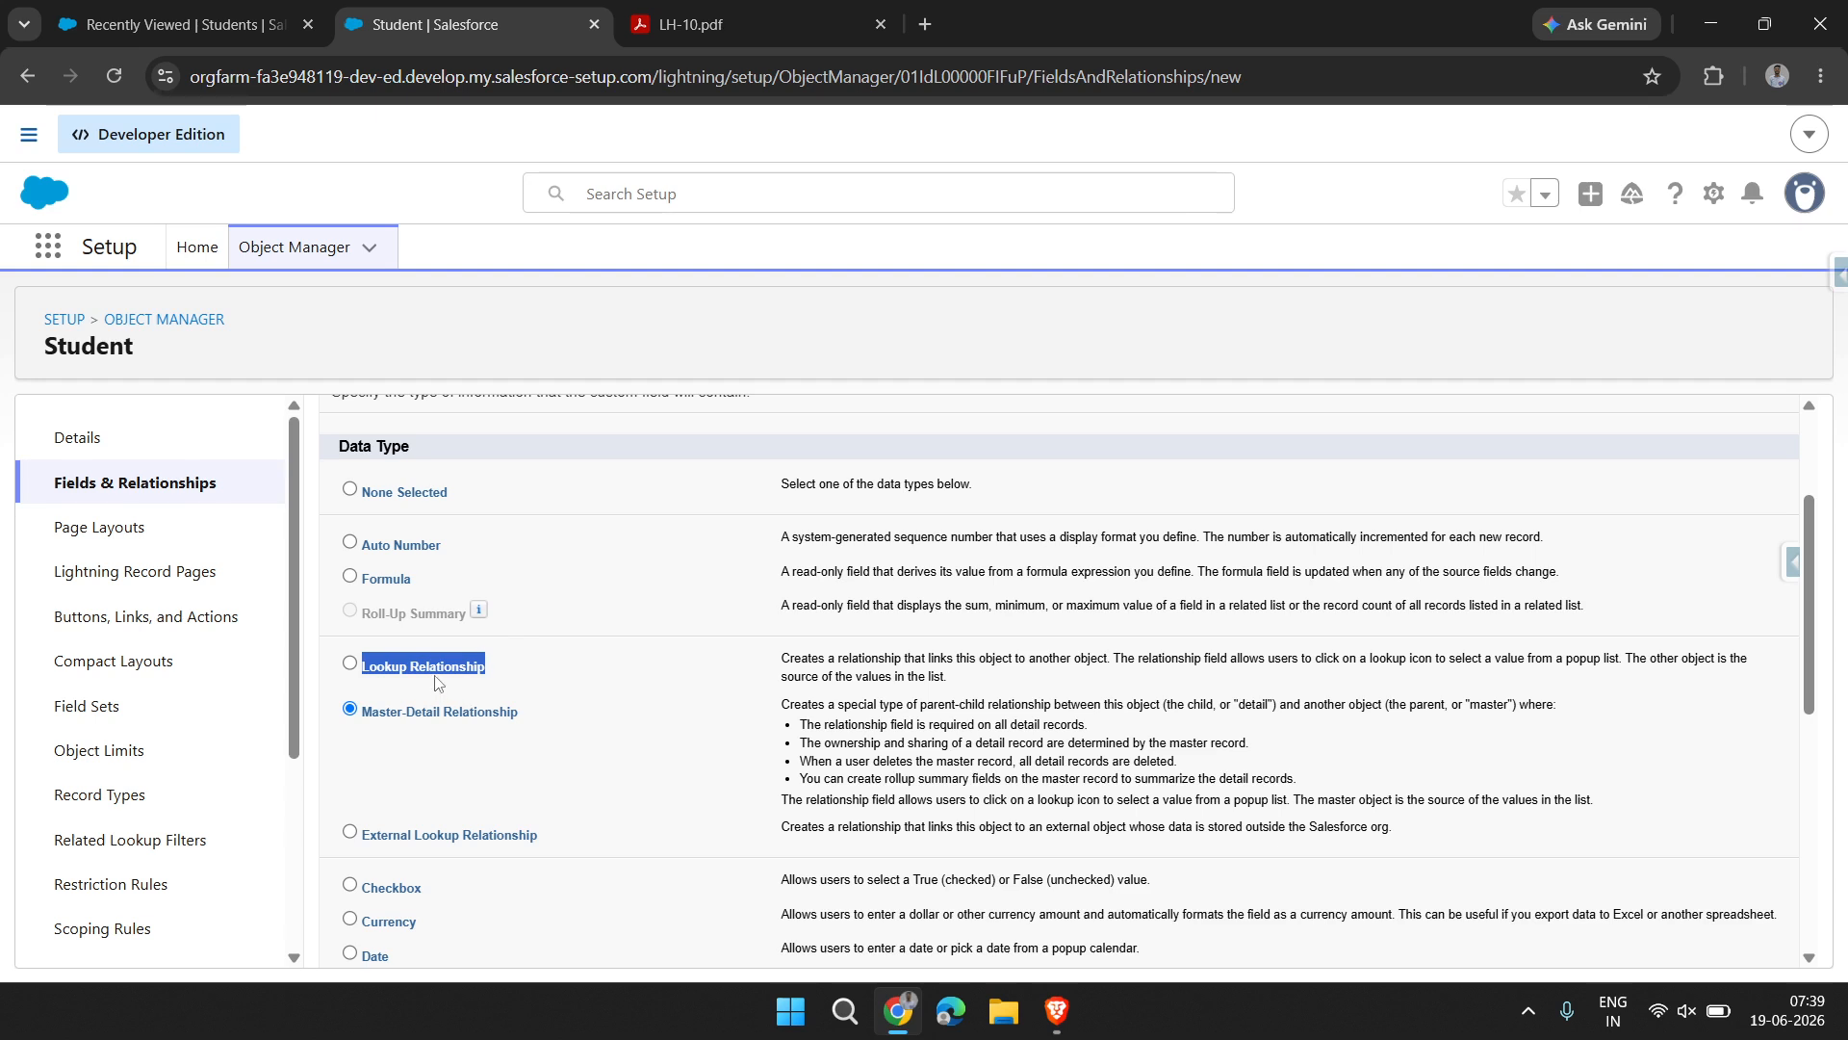
pyautogui.rightClick(307, 252)
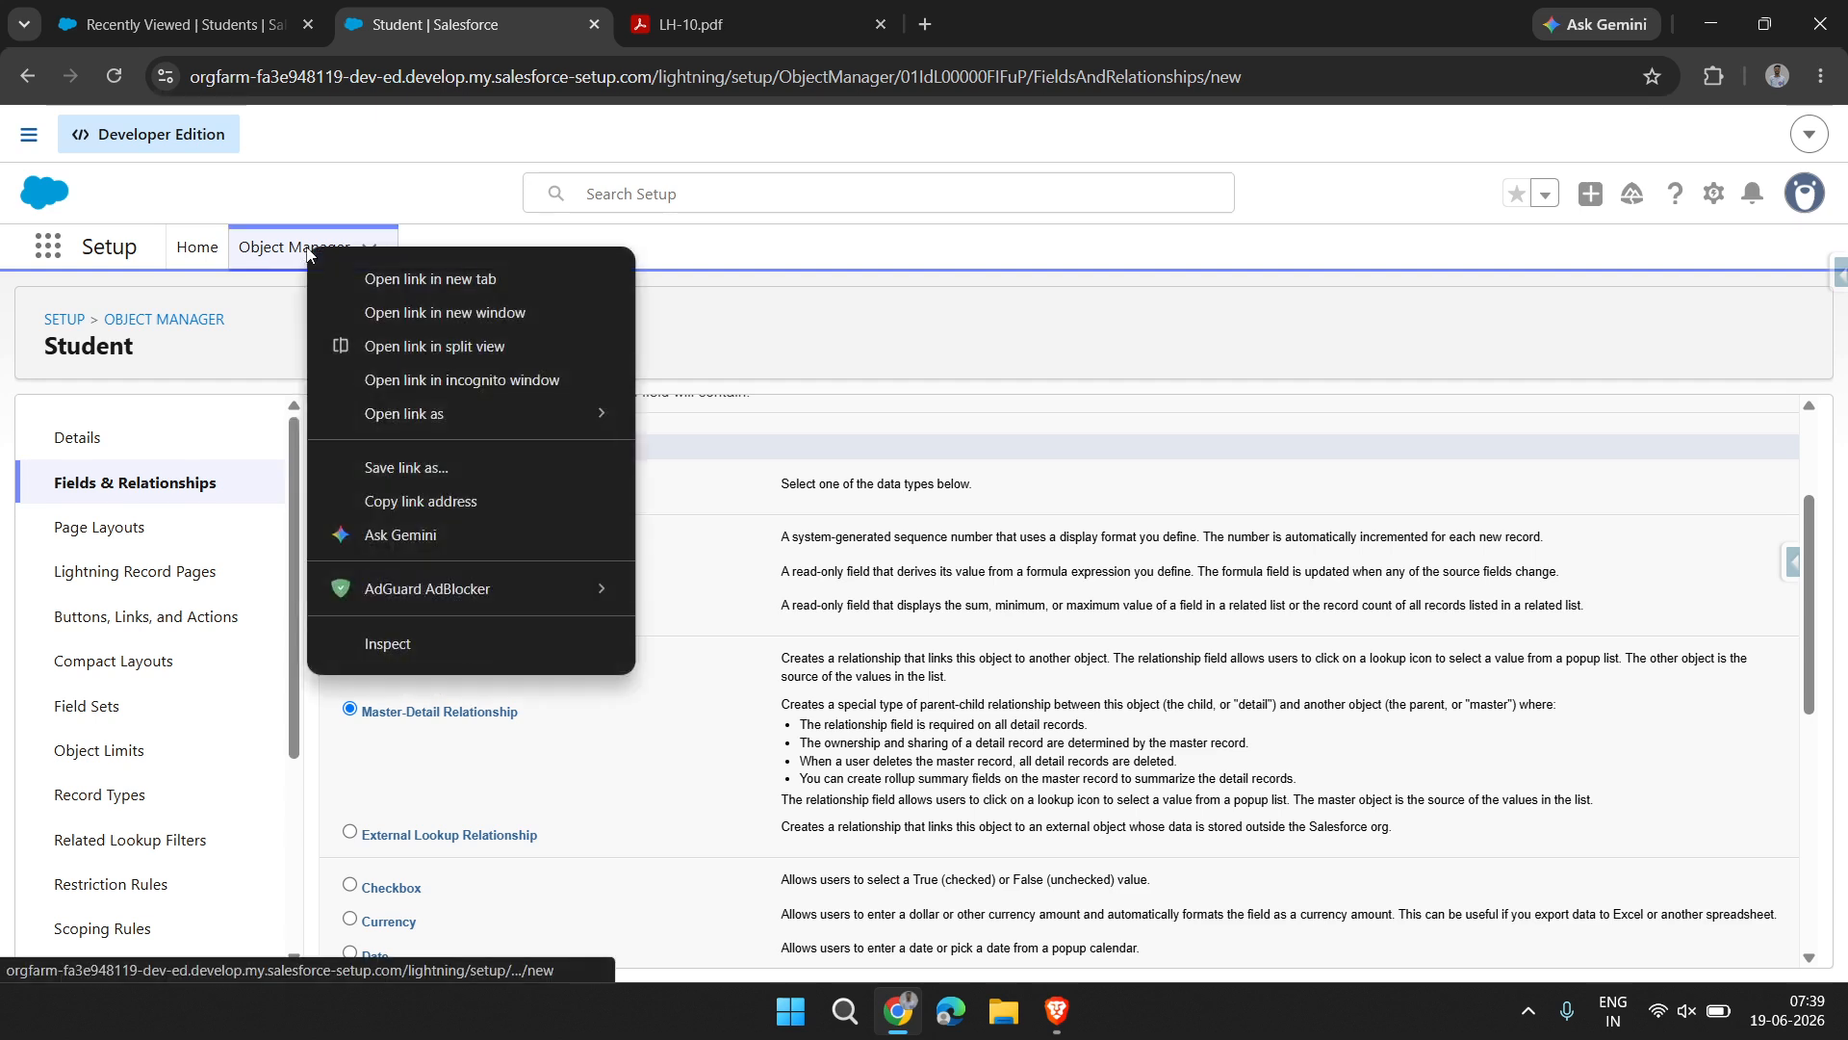
pyautogui.click(435, 277)
pyautogui.click(747, 26)
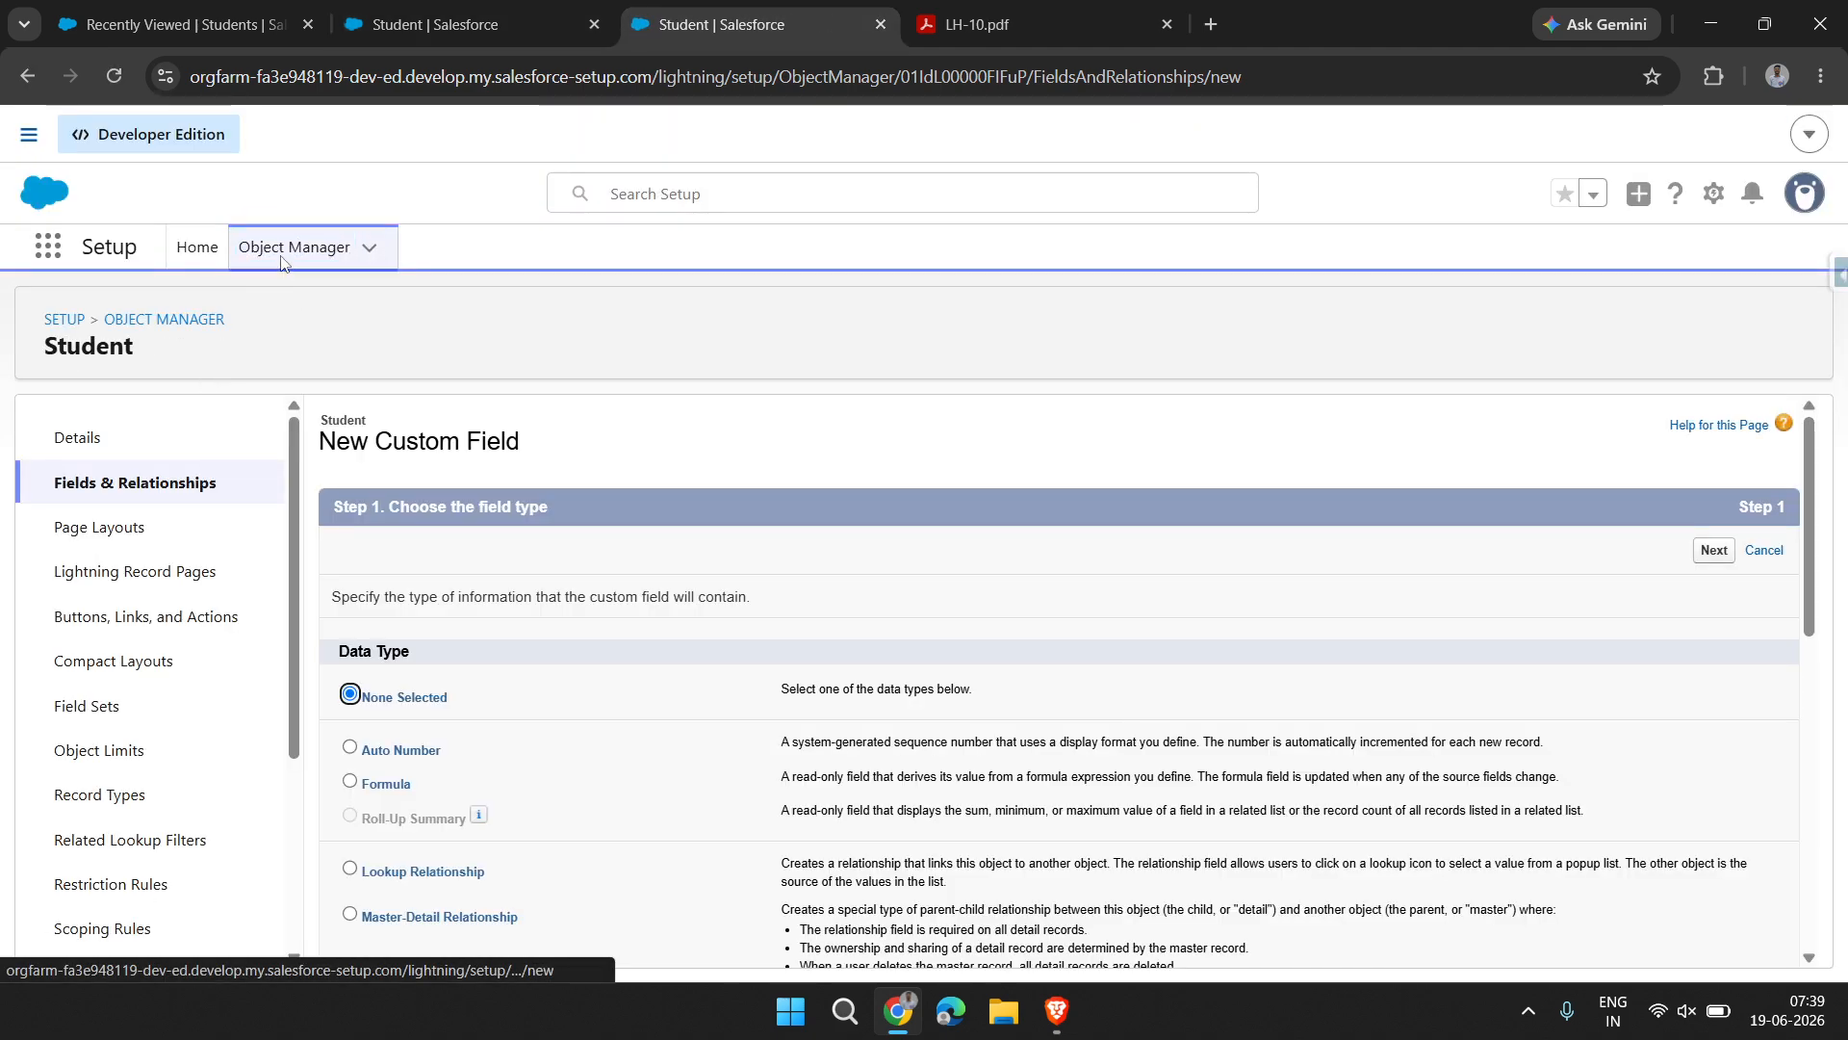
pyautogui.click(281, 255)
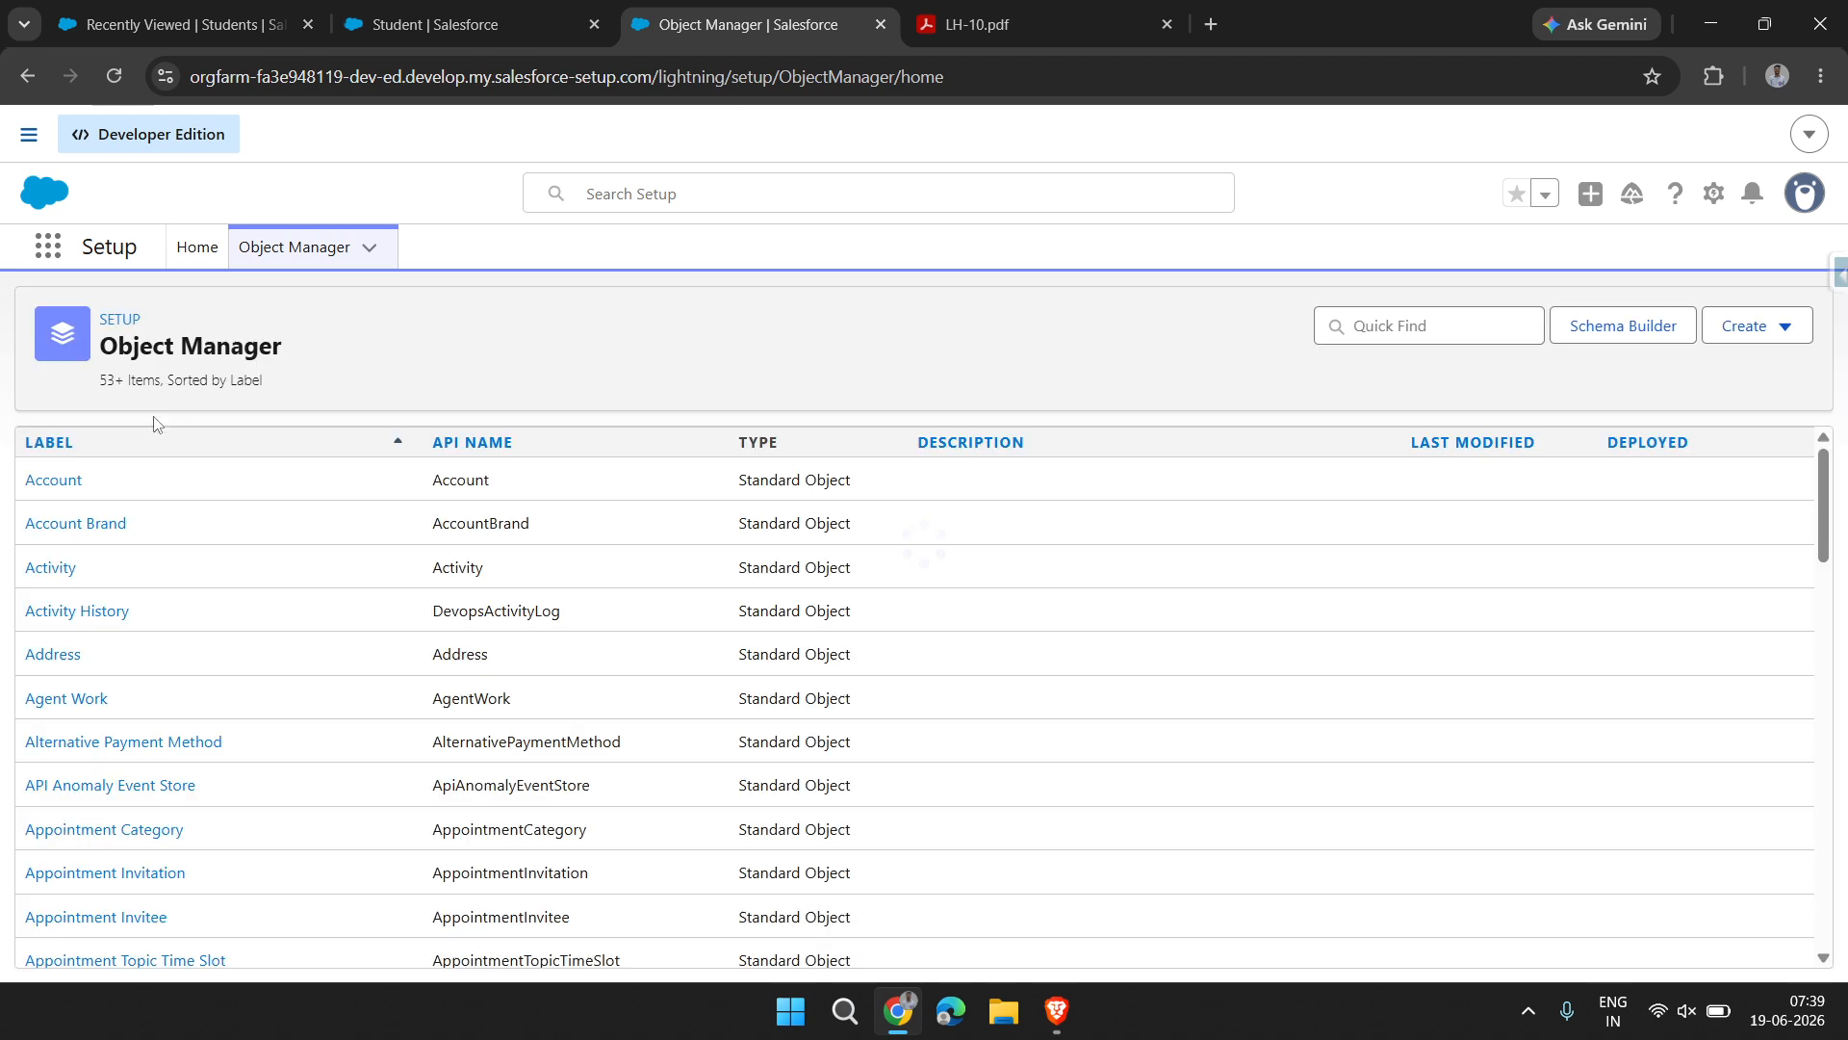
# Find the User object in Object Manager and start a new custom field from its Fields & Relationships
pyautogui.click(1373, 328)
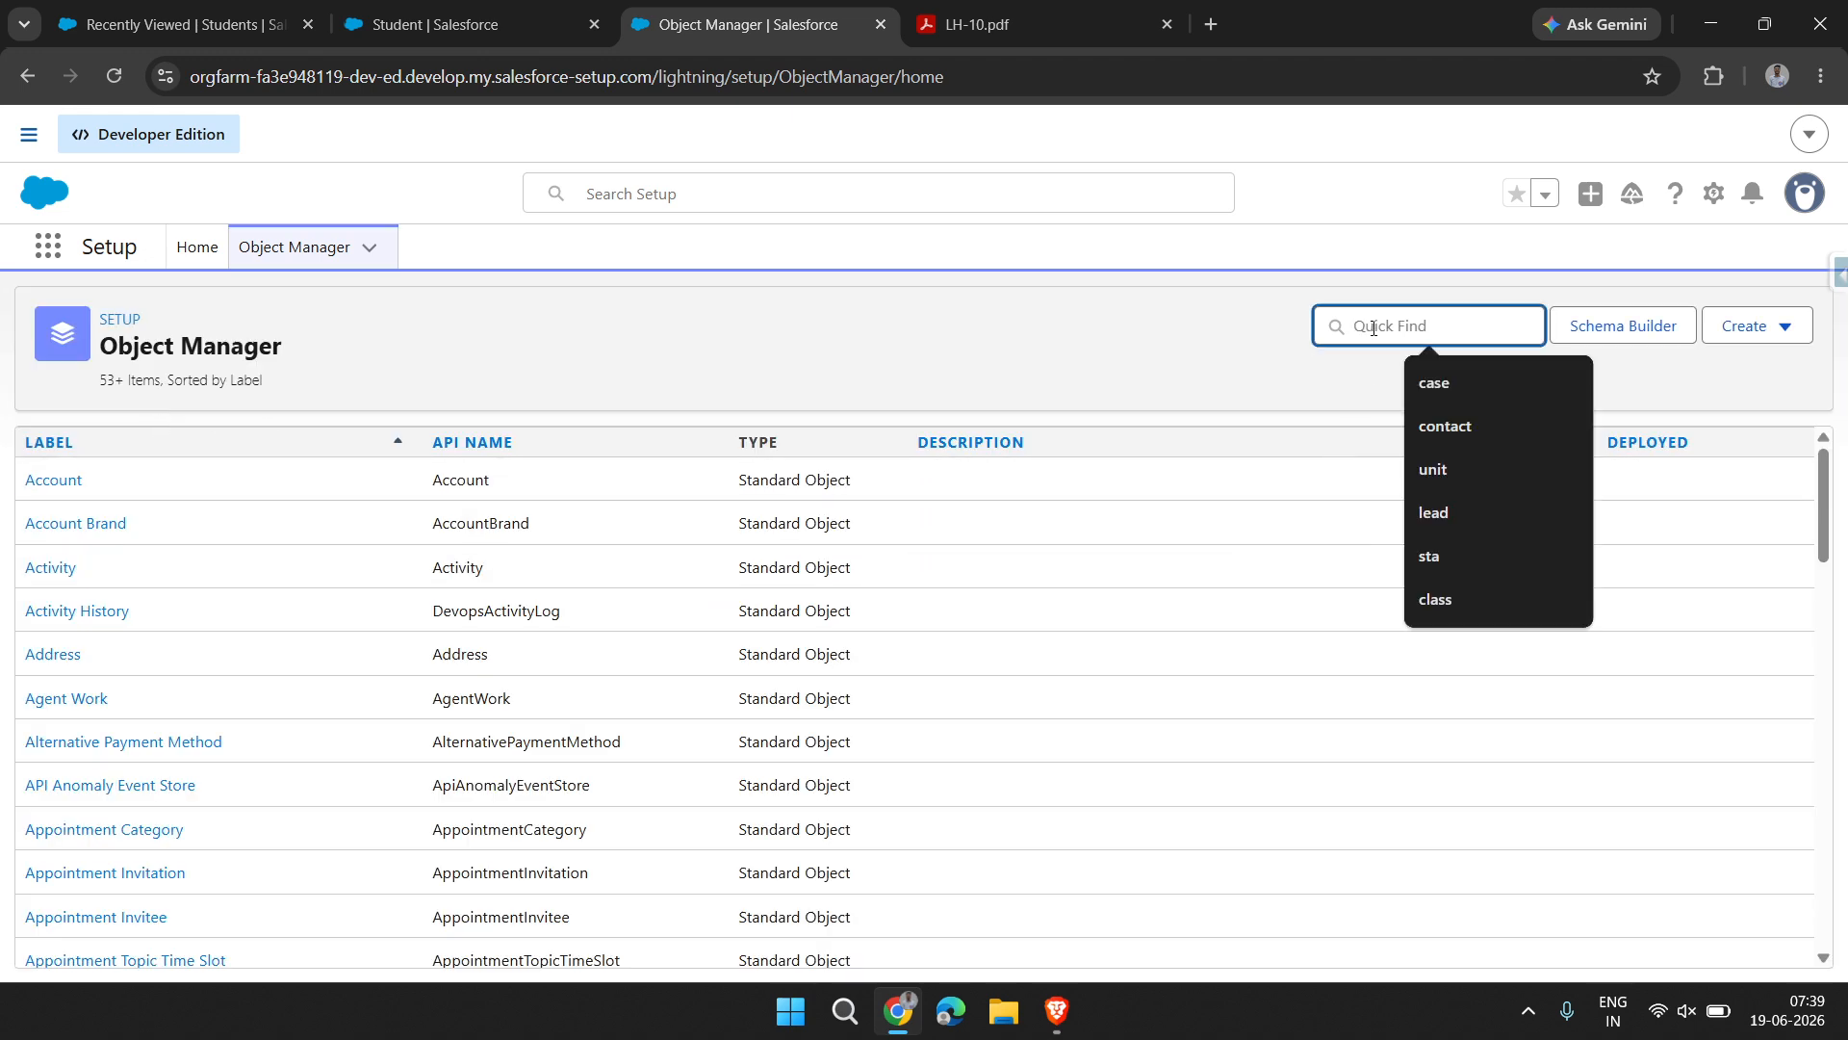
pyautogui.write('user')
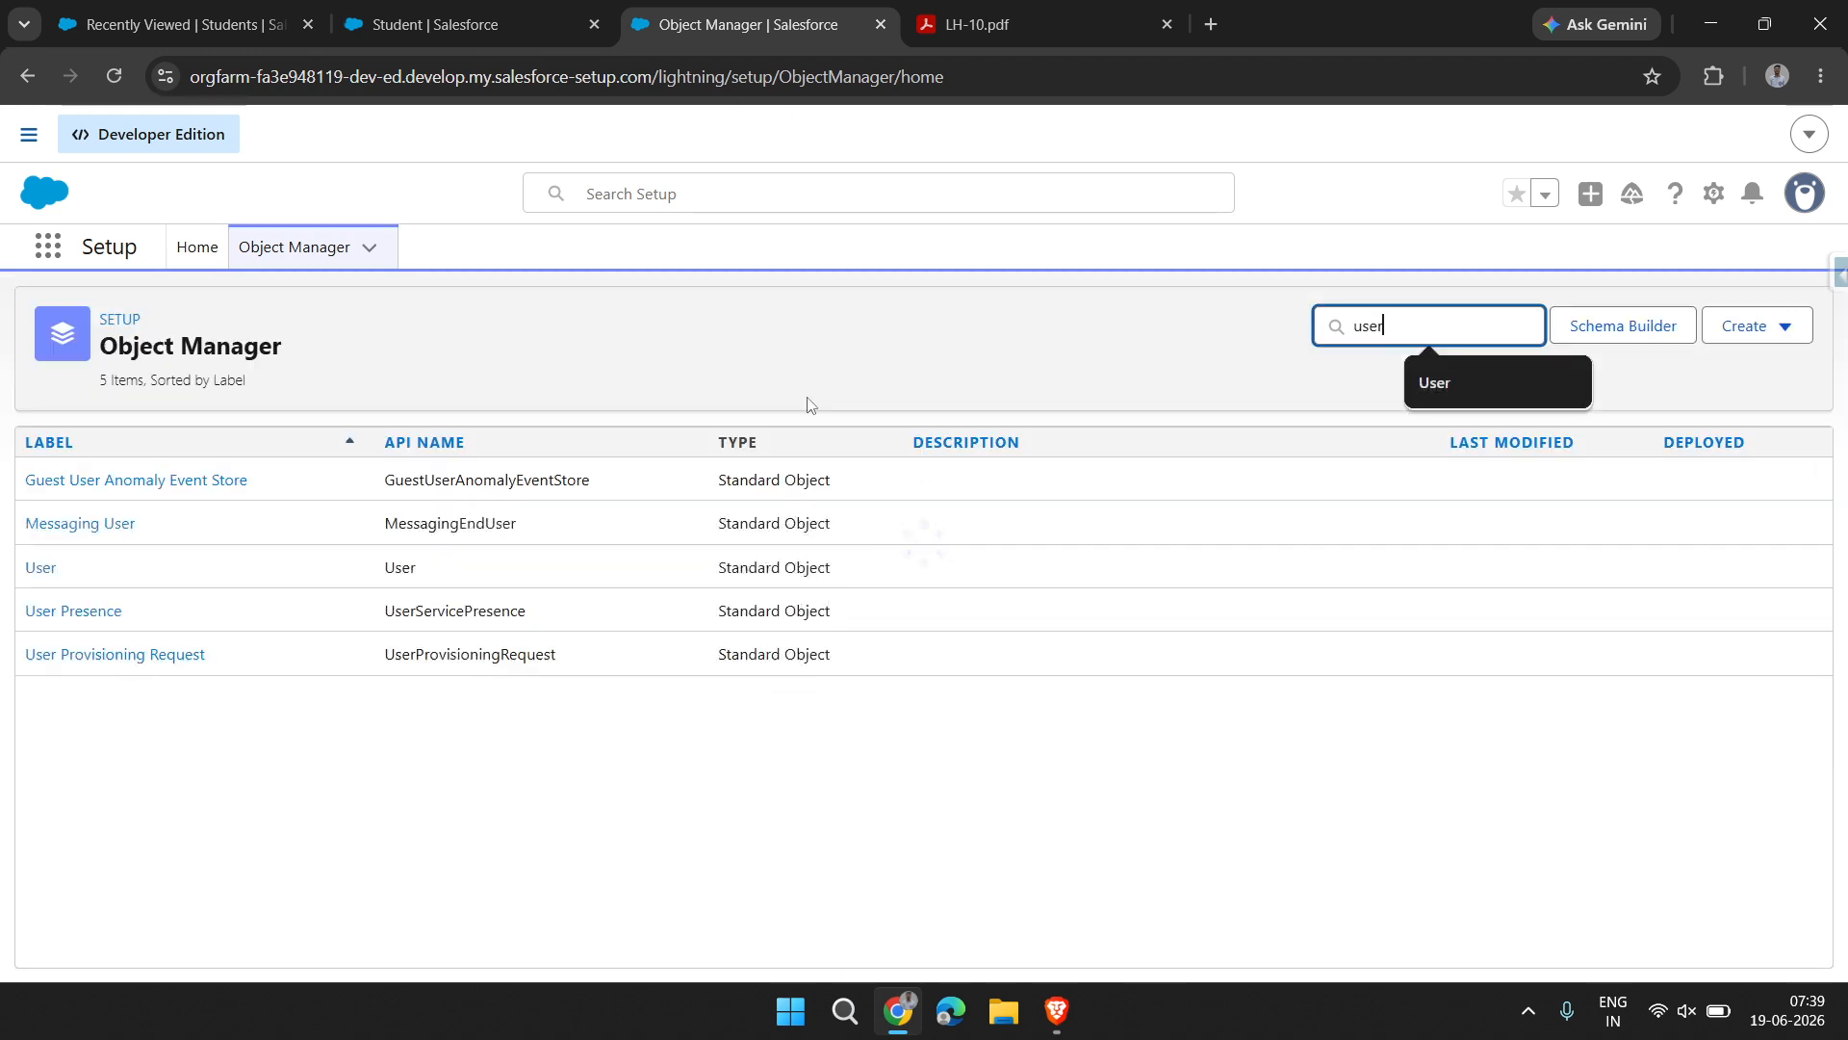
pyautogui.click(36, 571)
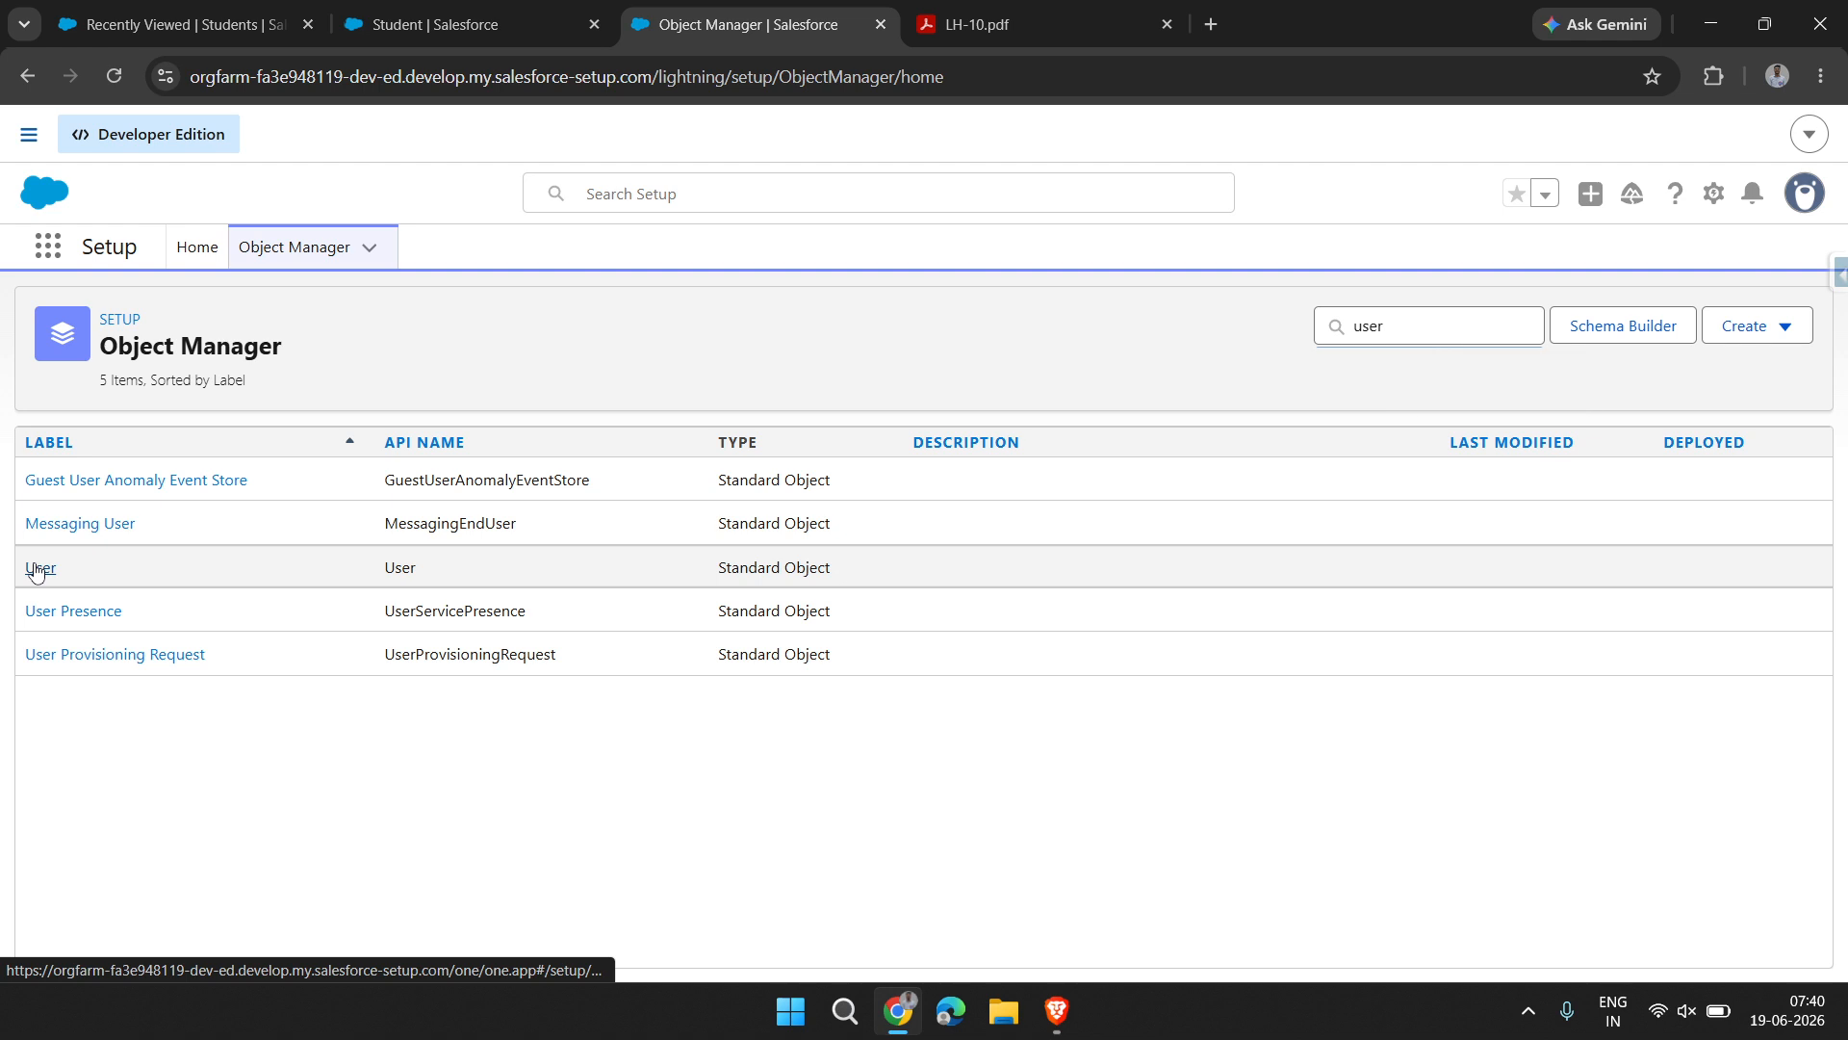
pyautogui.click(151, 484)
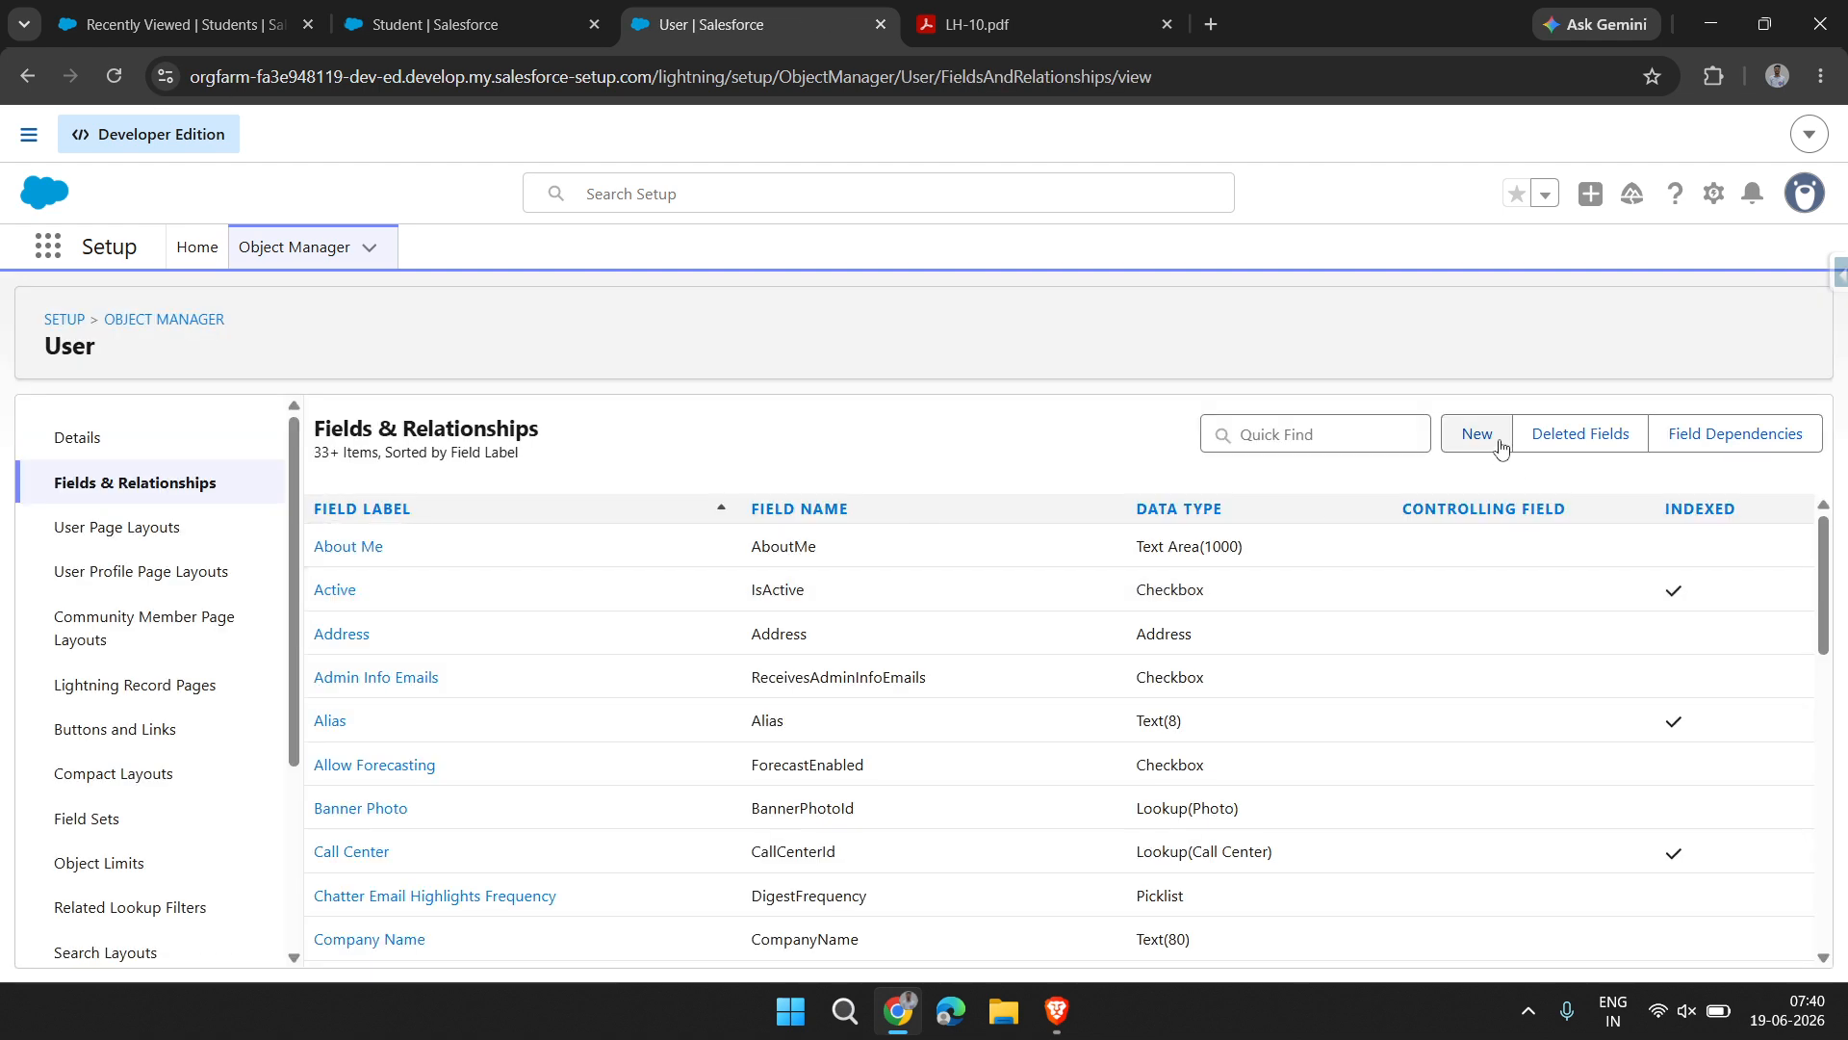
pyautogui.click(1486, 454)
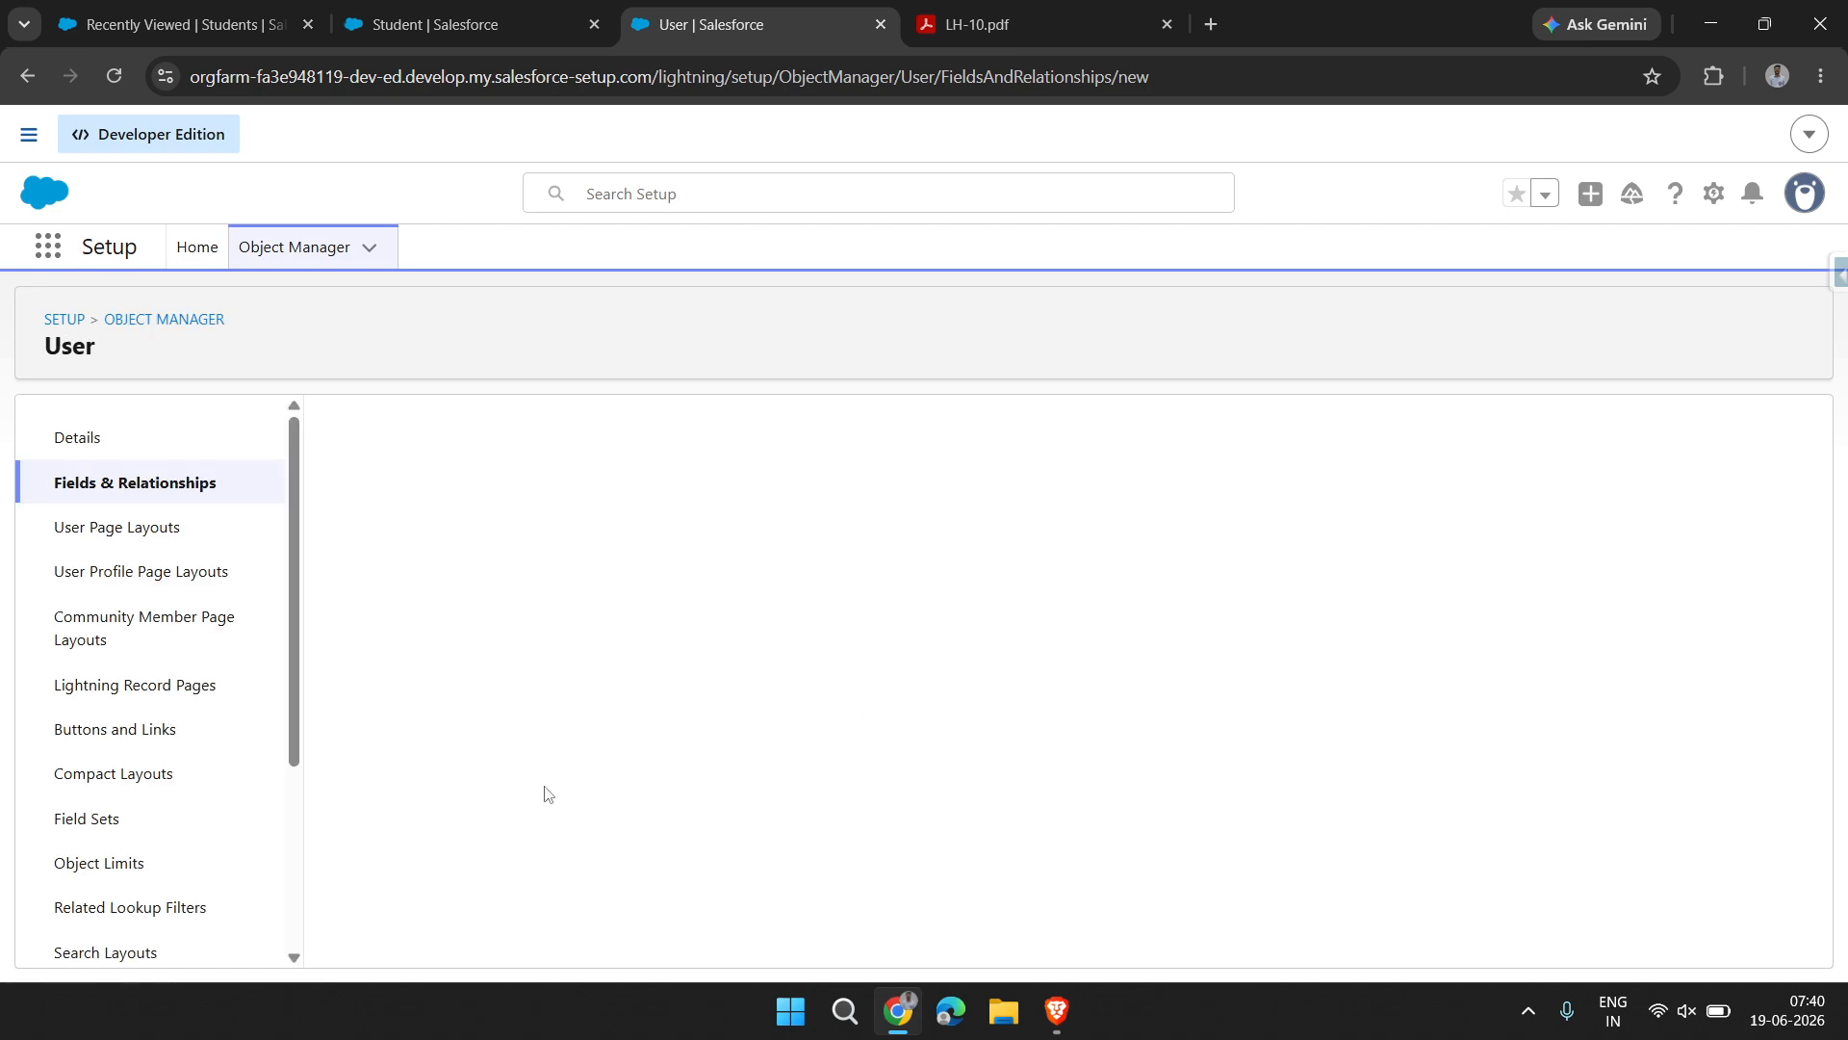
# Highlight the Hierarchical Relationship name in the User object's data type list for emphasis
pyautogui.scroll(-3, 631, 717)
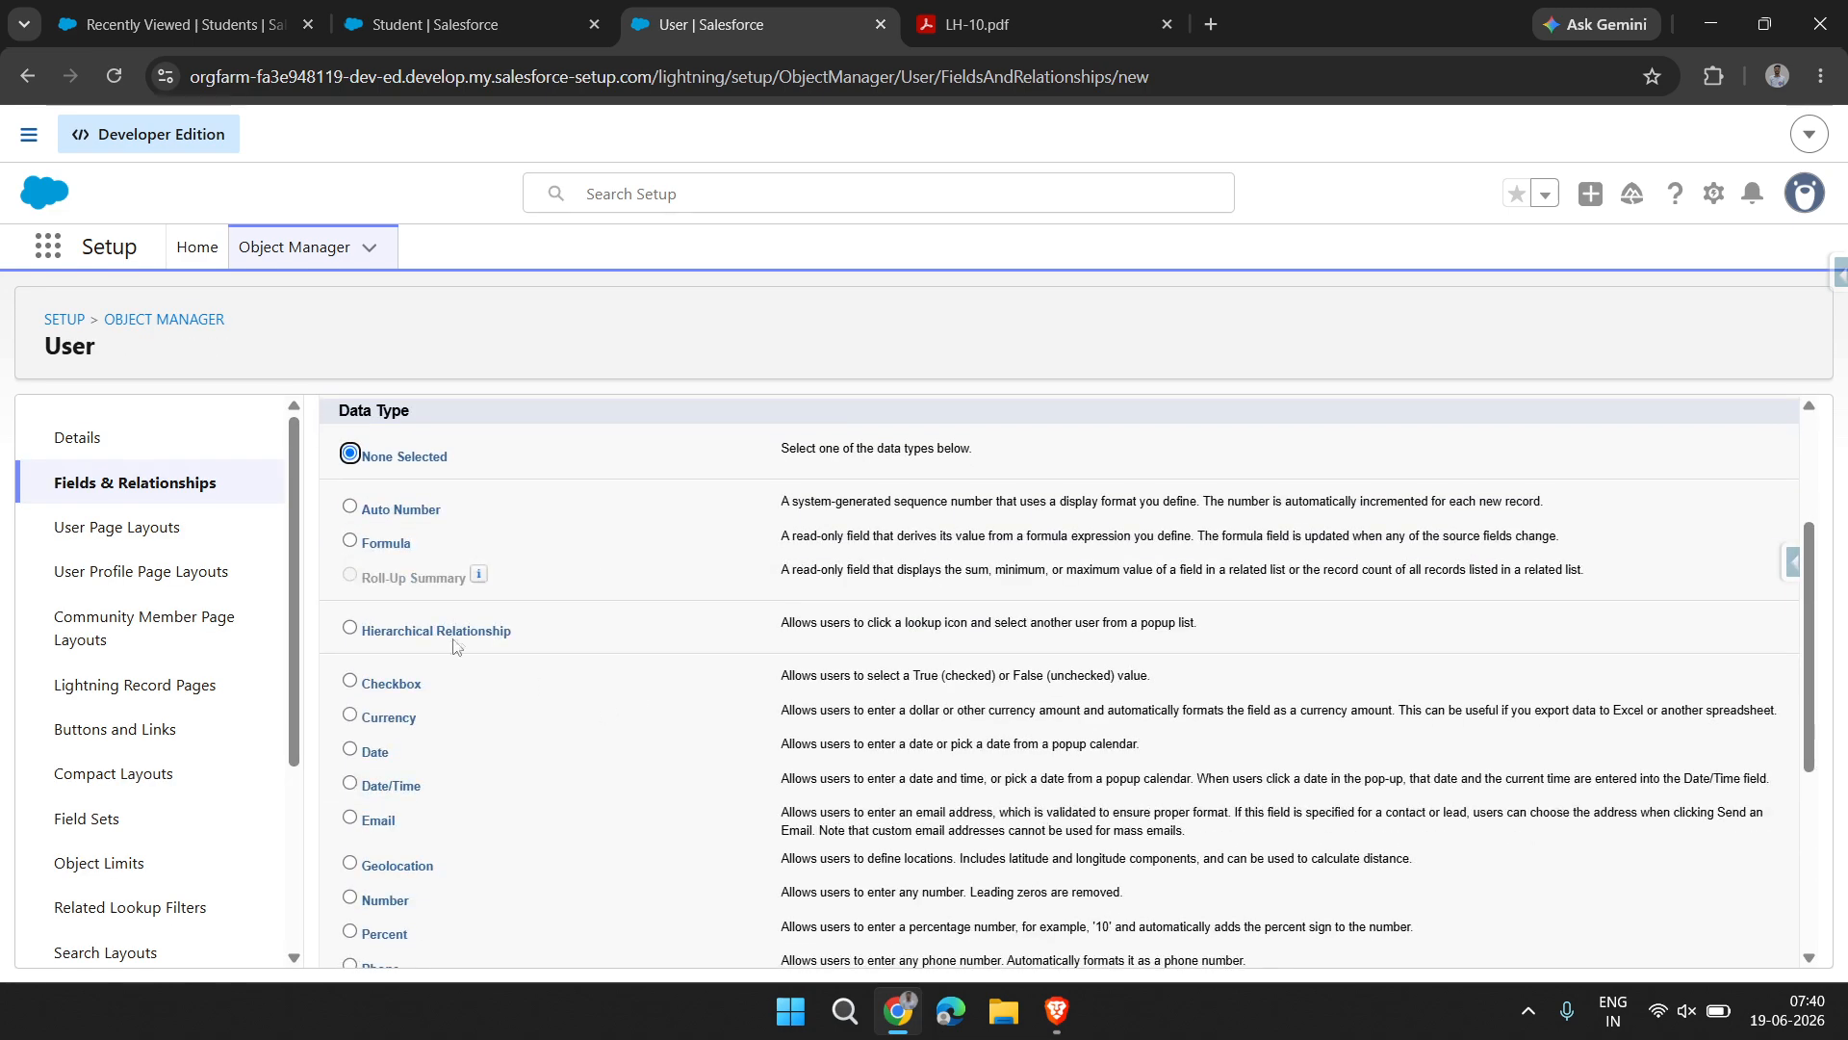
pyautogui.moveTo(363, 635); pyautogui.dragTo(563, 633)
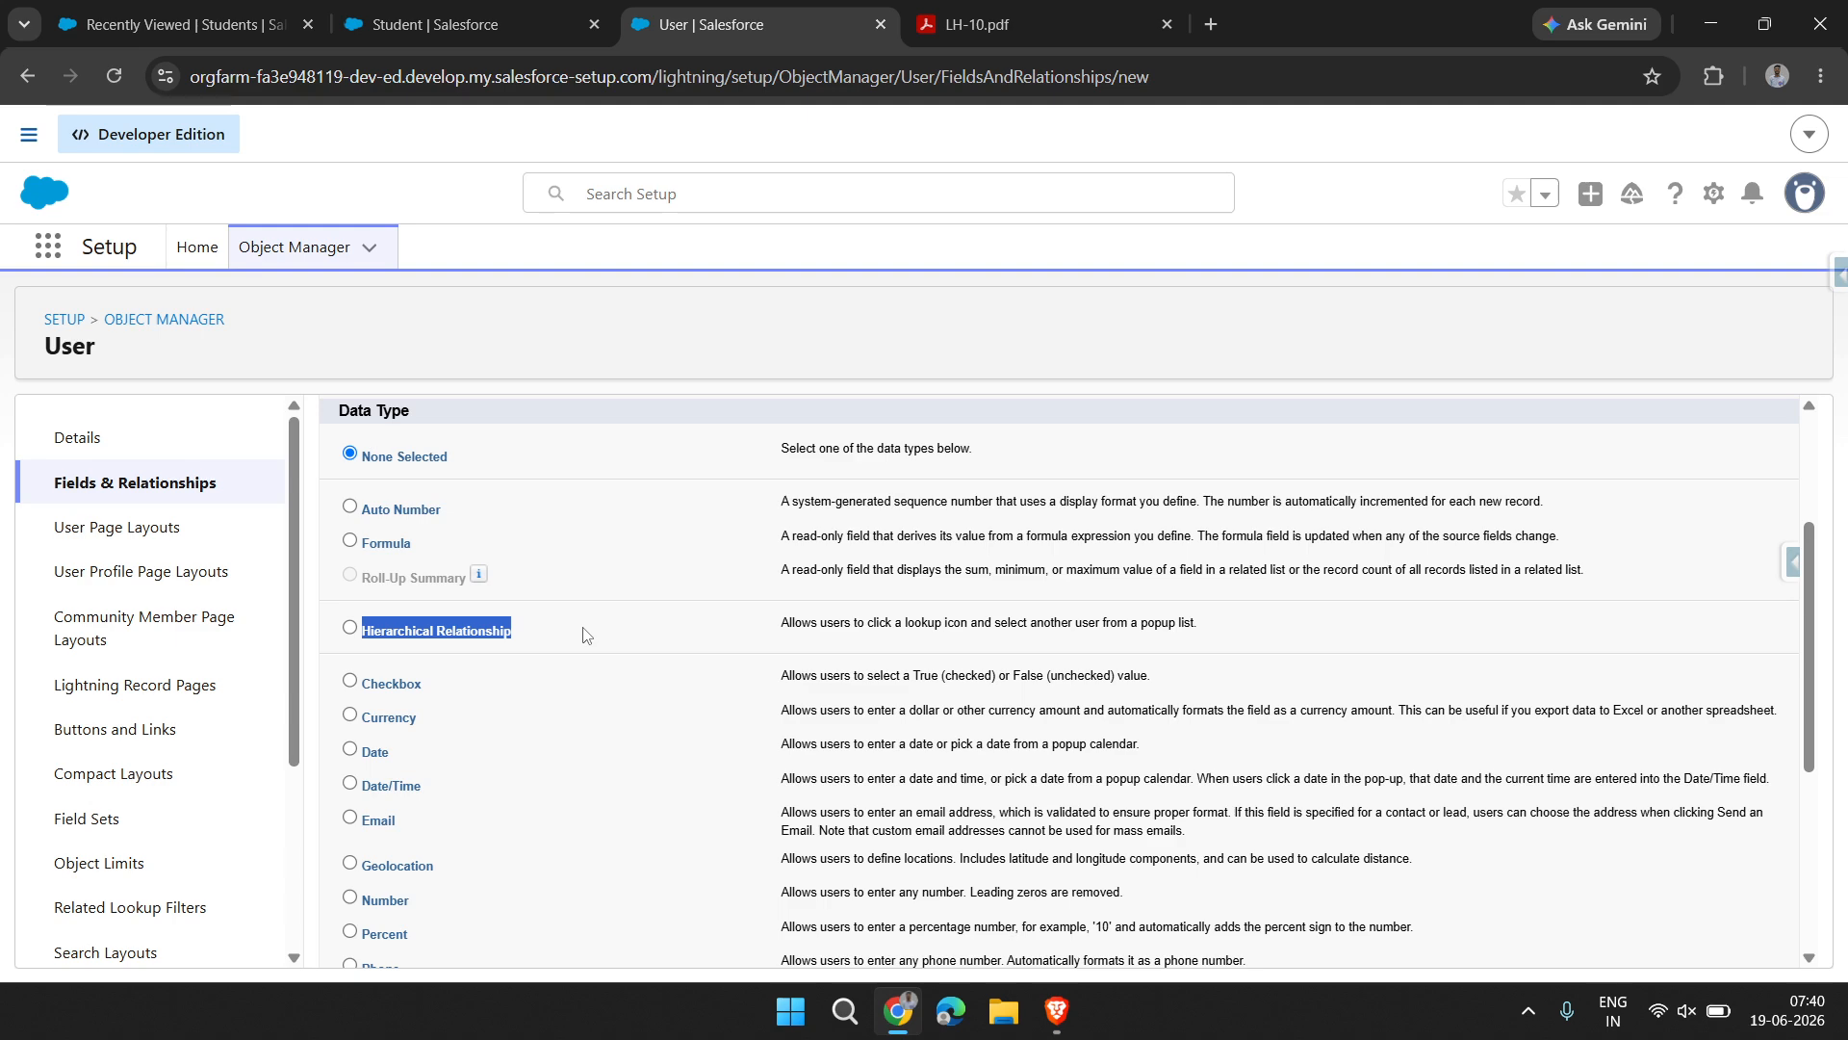
pyautogui.click(583, 636)
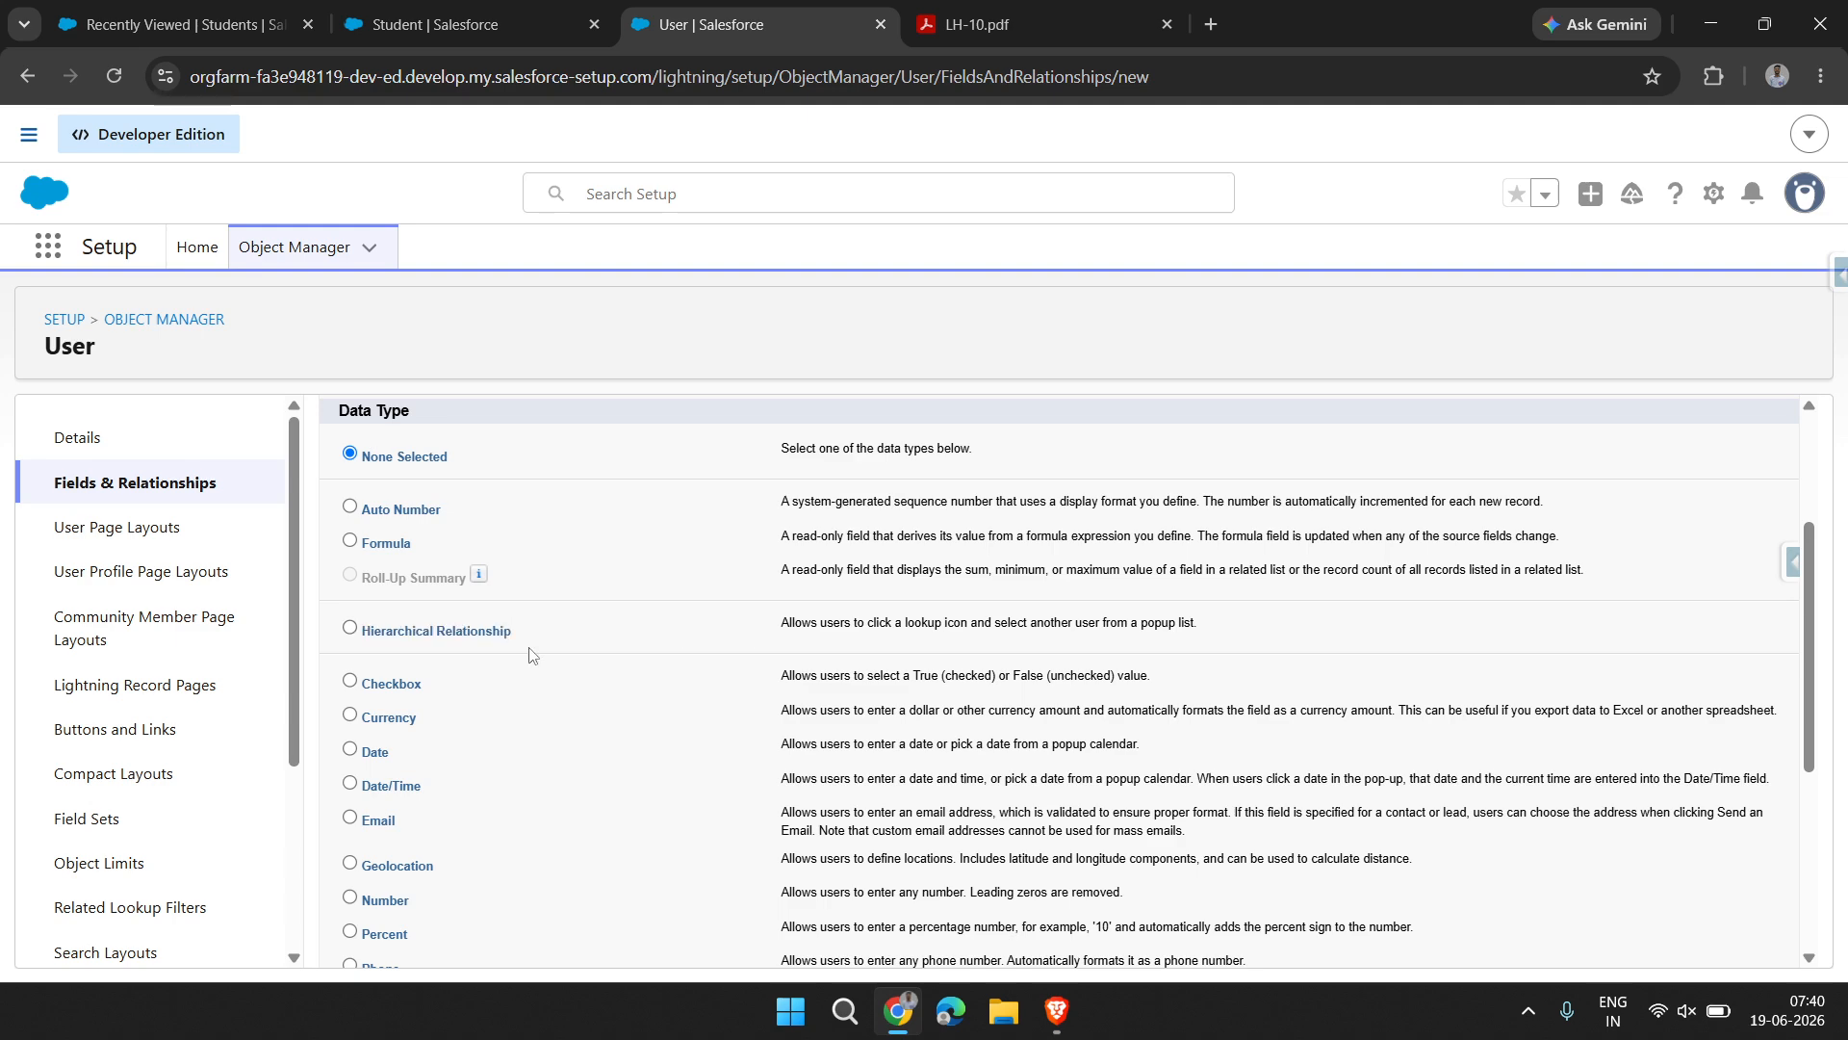
pyautogui.moveTo(519, 638); pyautogui.dragTo(364, 645)
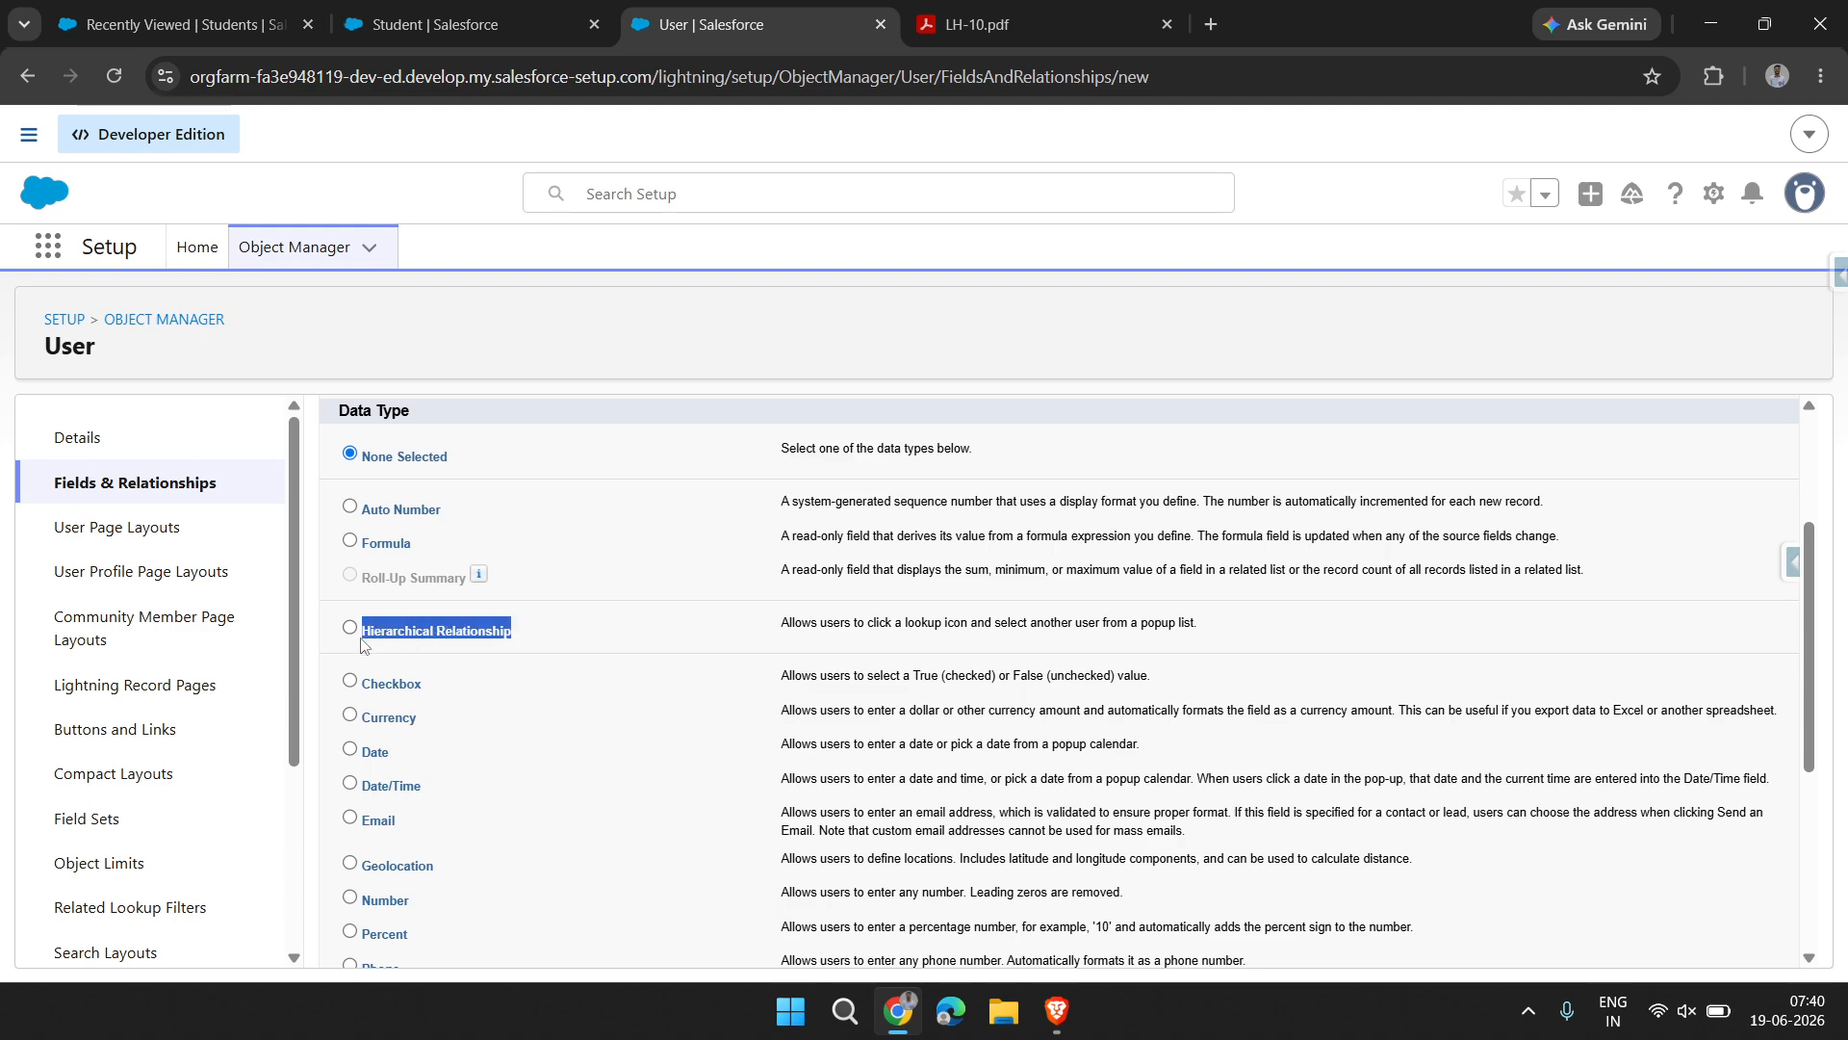
# Return to the Student object's new custom field page and continue with the Master-Detail Relationship to choosing the related object
pyautogui.click(441, 9)
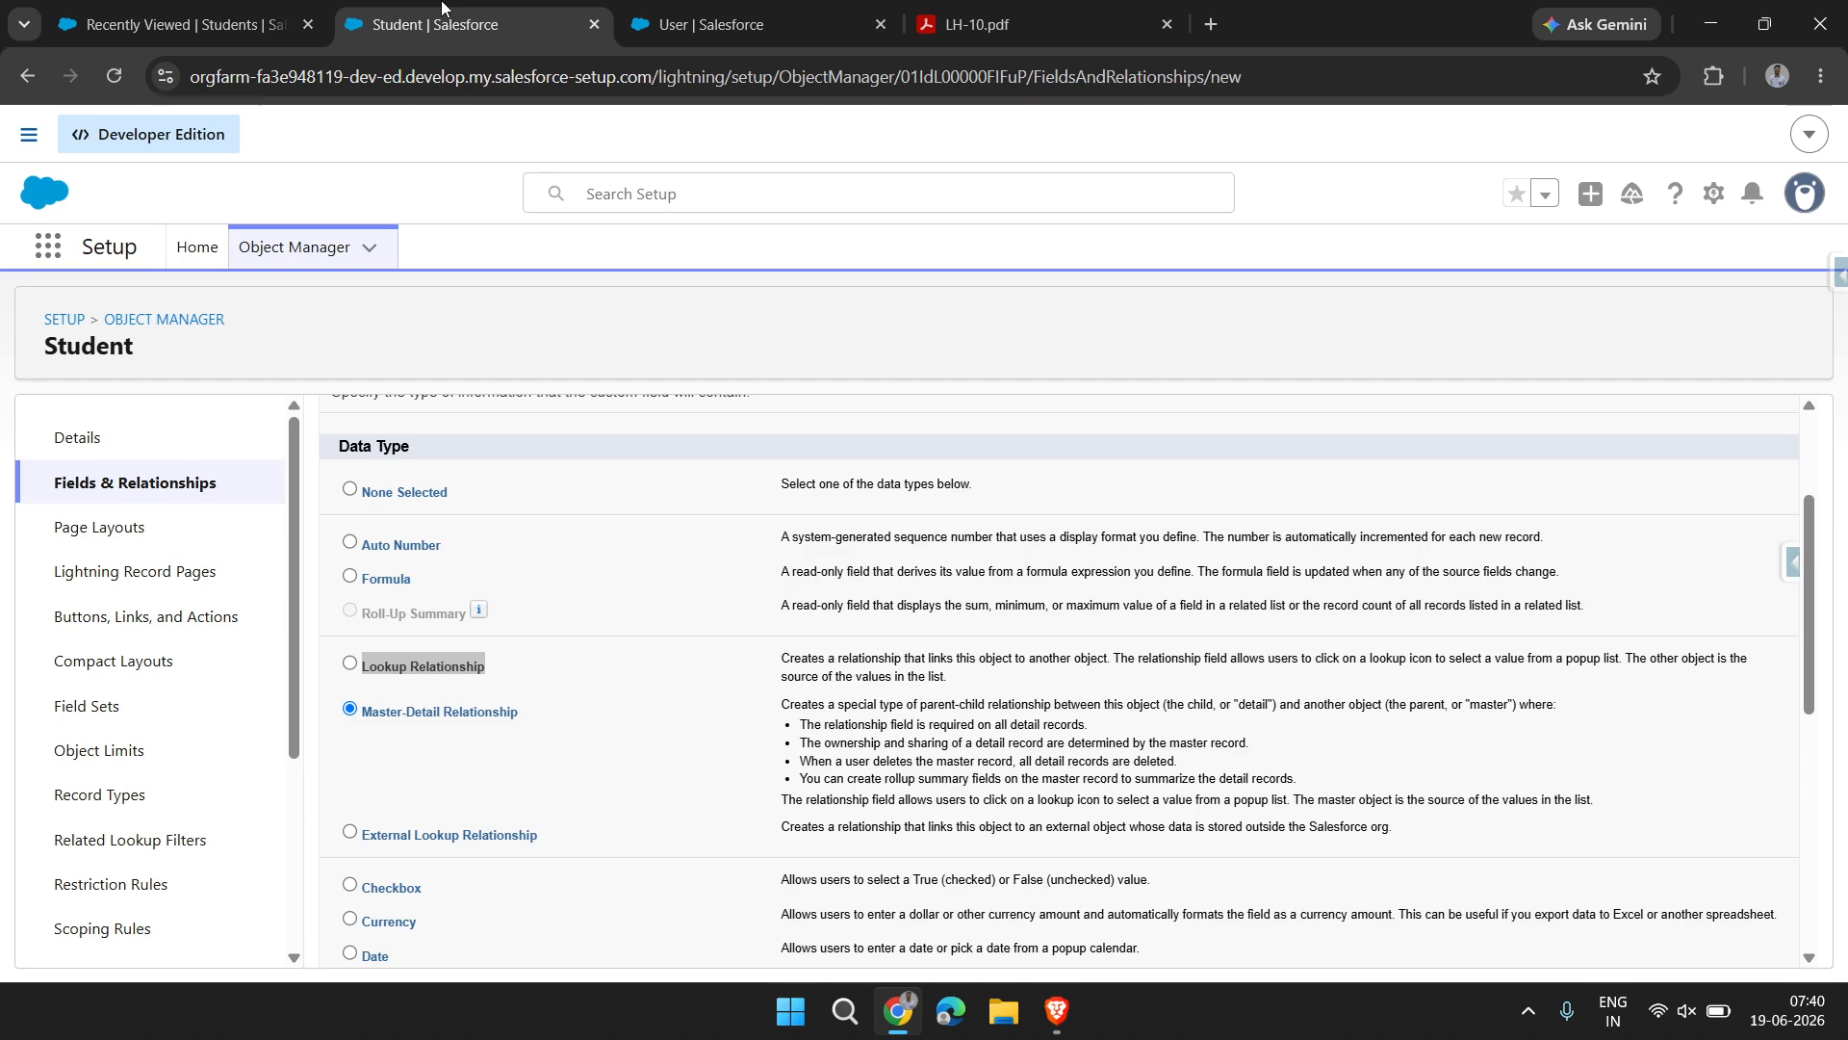
pyautogui.scroll(-3, 731, 804)
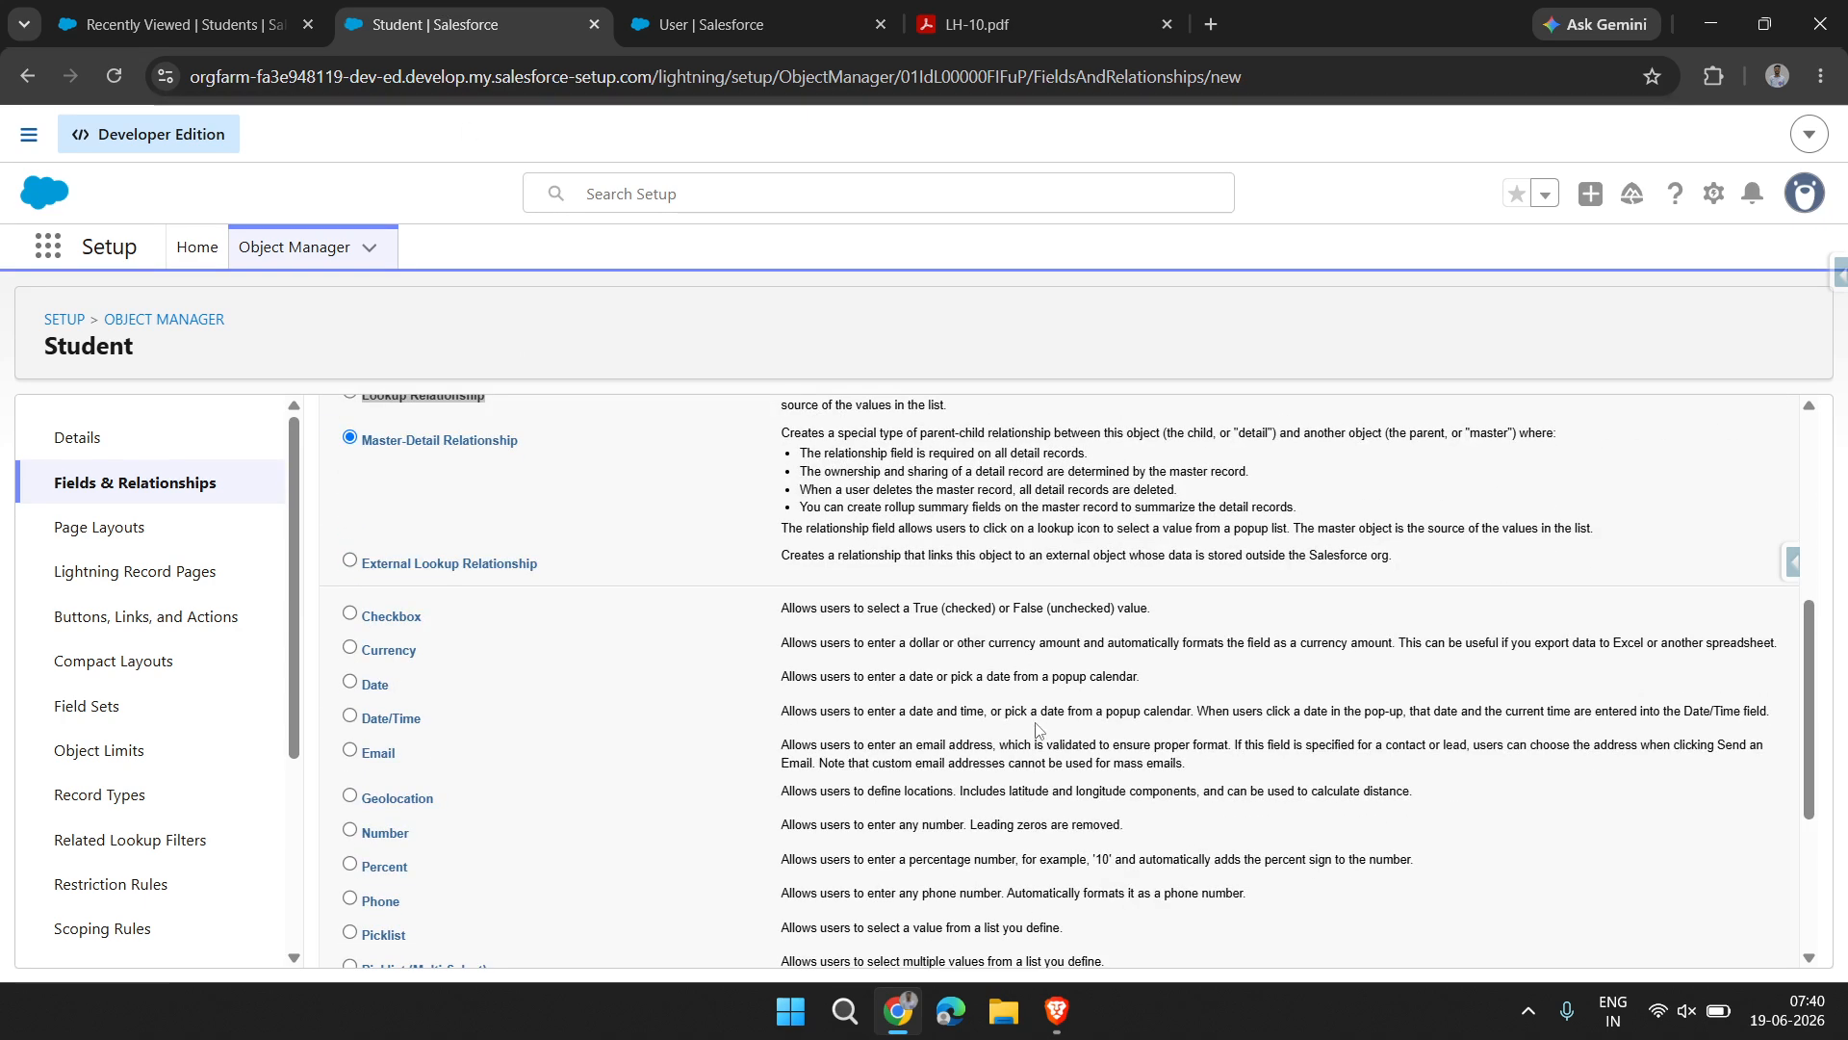
pyautogui.scroll(2, 1037, 728)
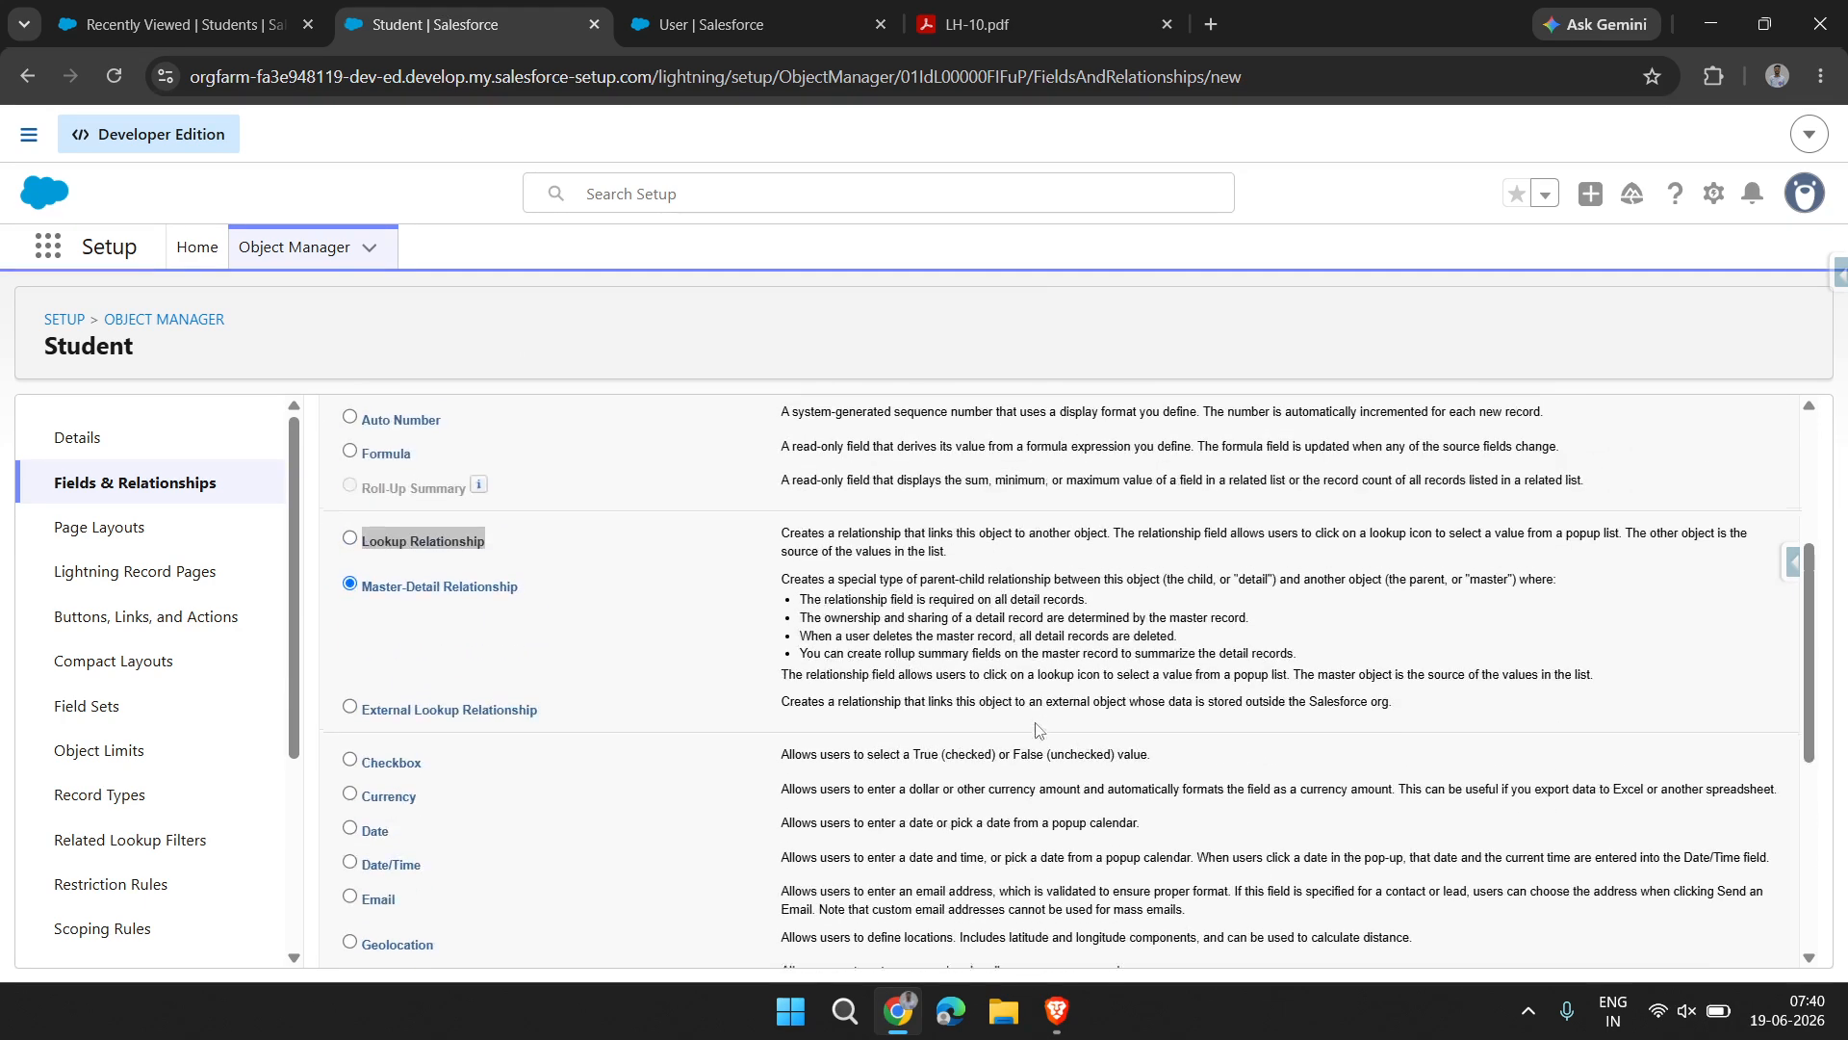
pyautogui.scroll(-5, 745, 686)
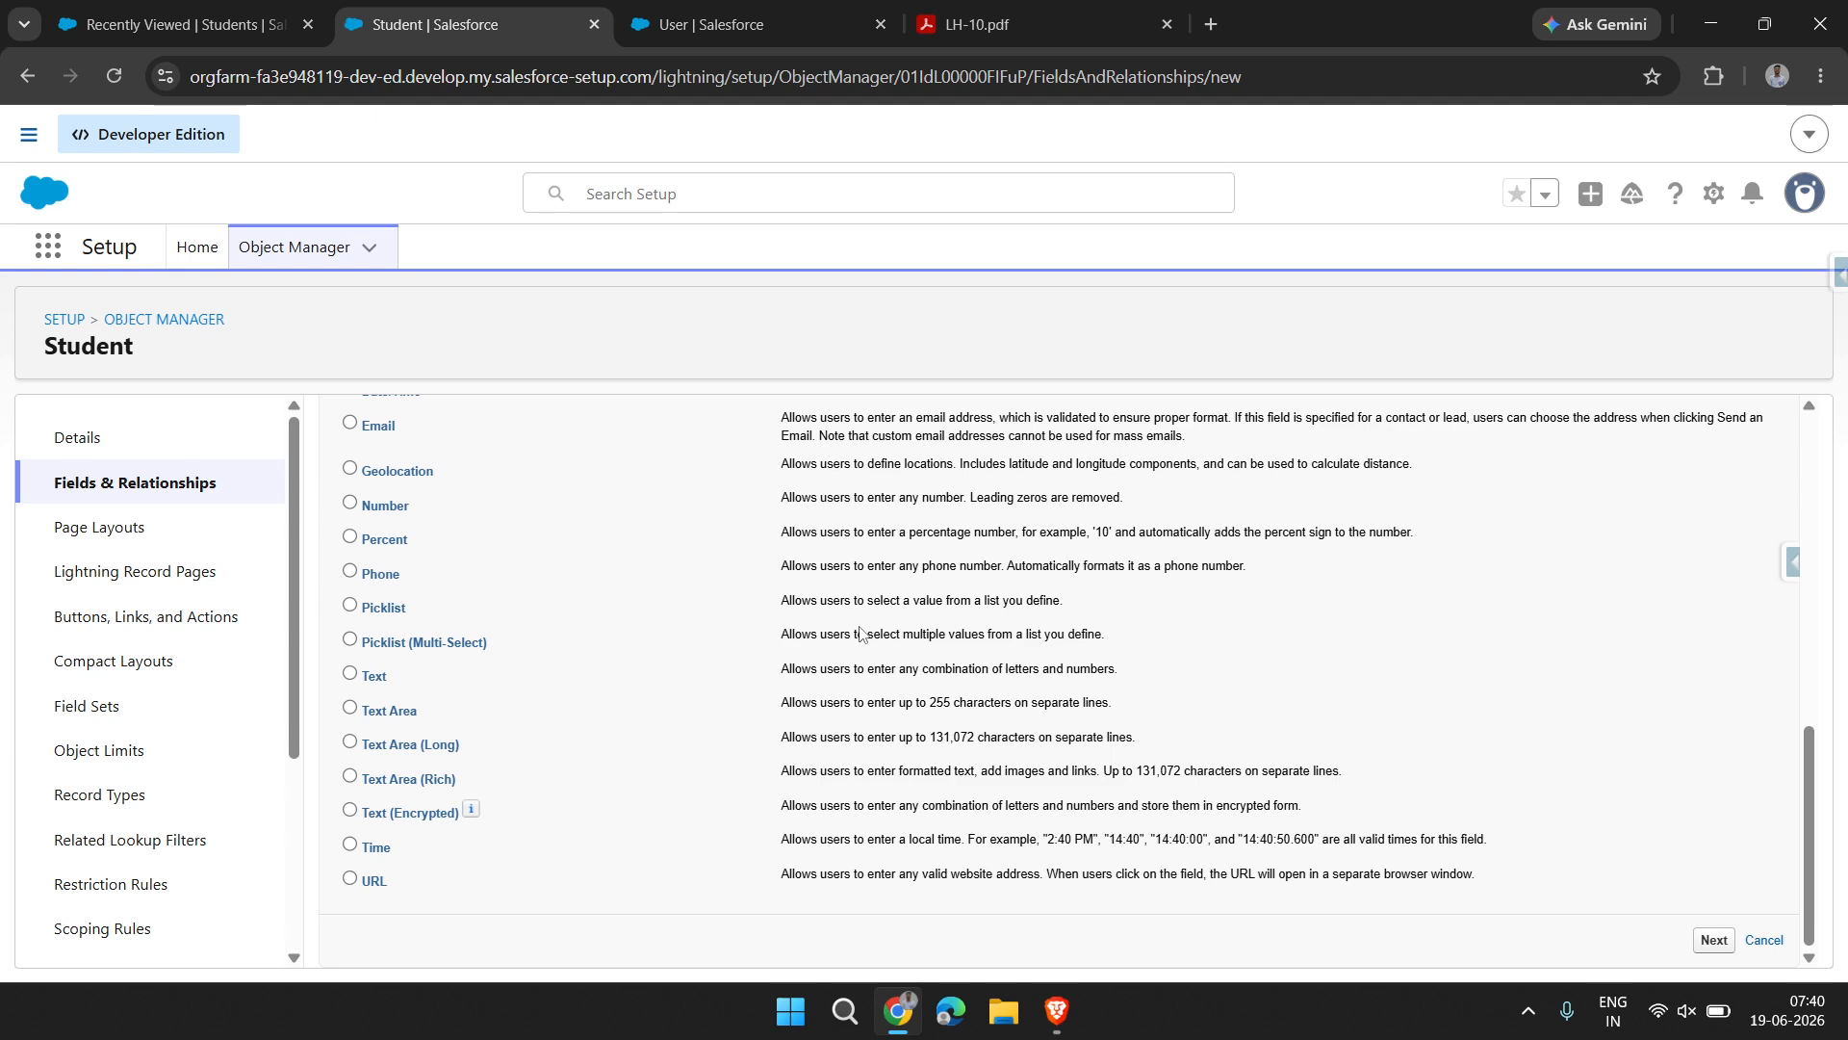
pyautogui.click(1715, 941)
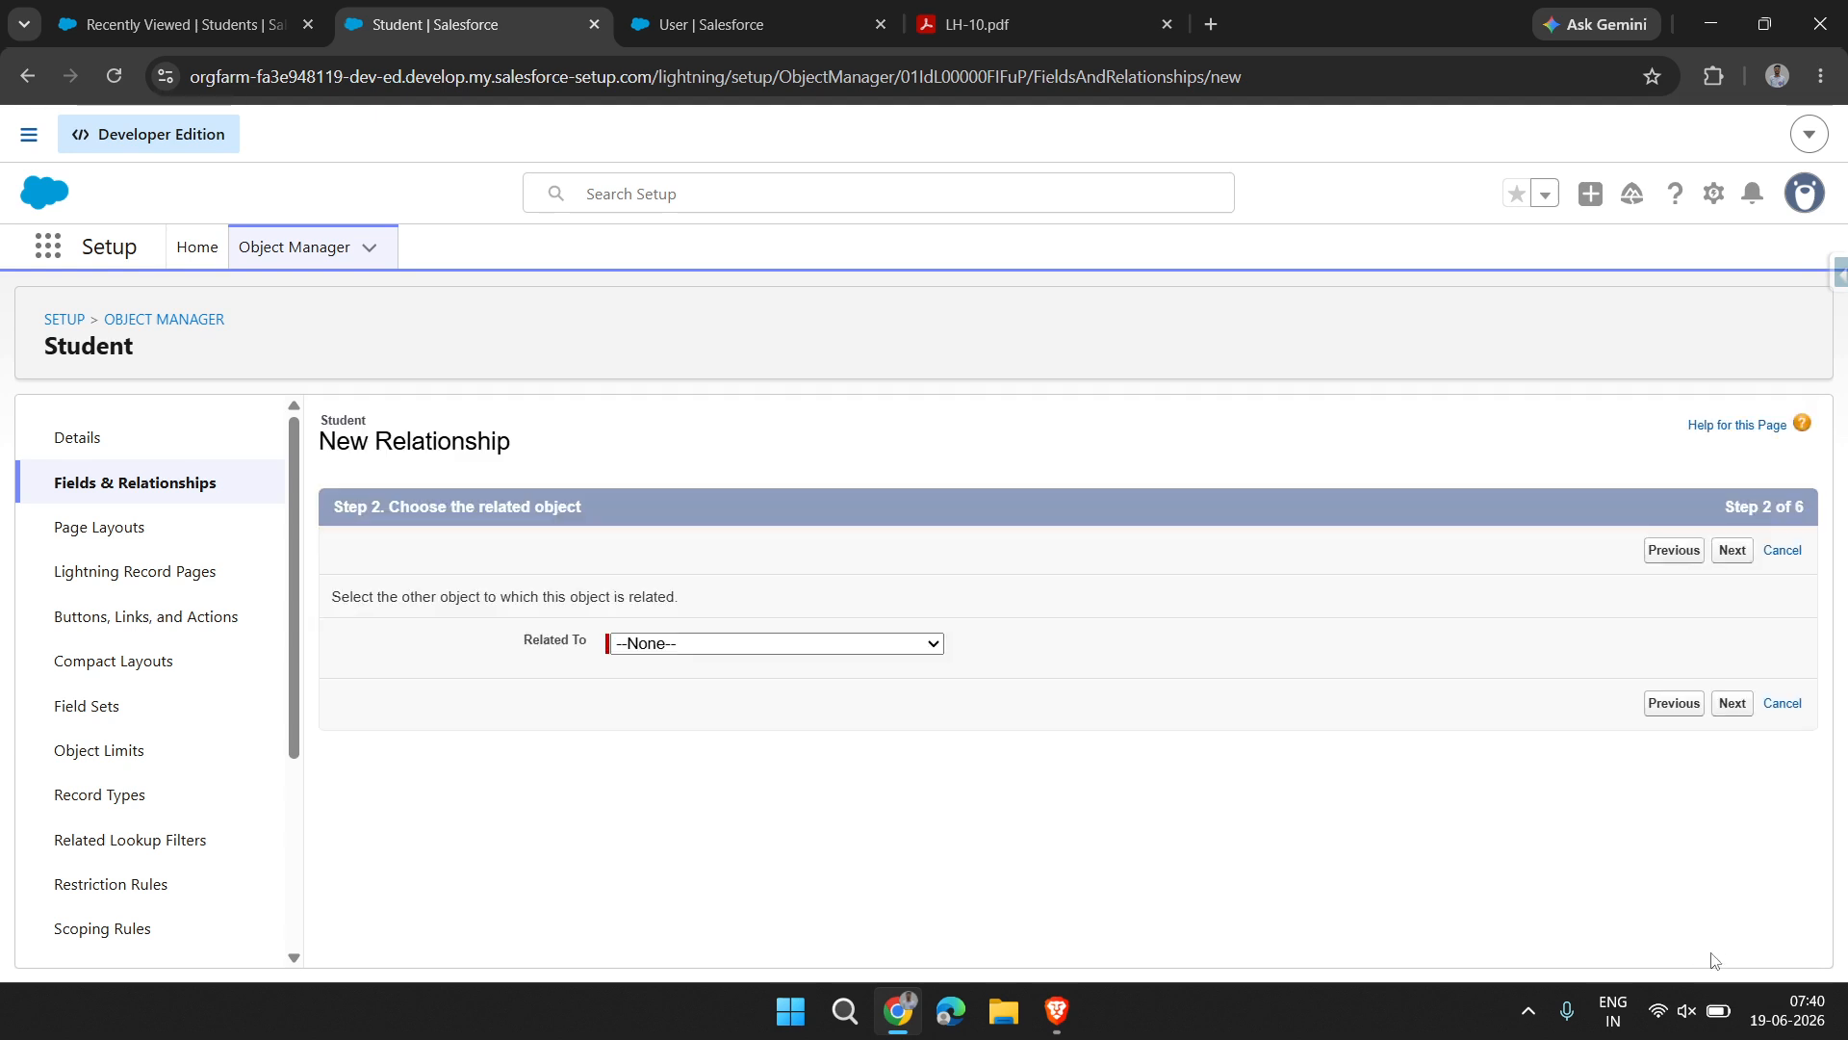
# Relate the Student object to Class and continue to the field label and name settings
pyautogui.click(800, 647)
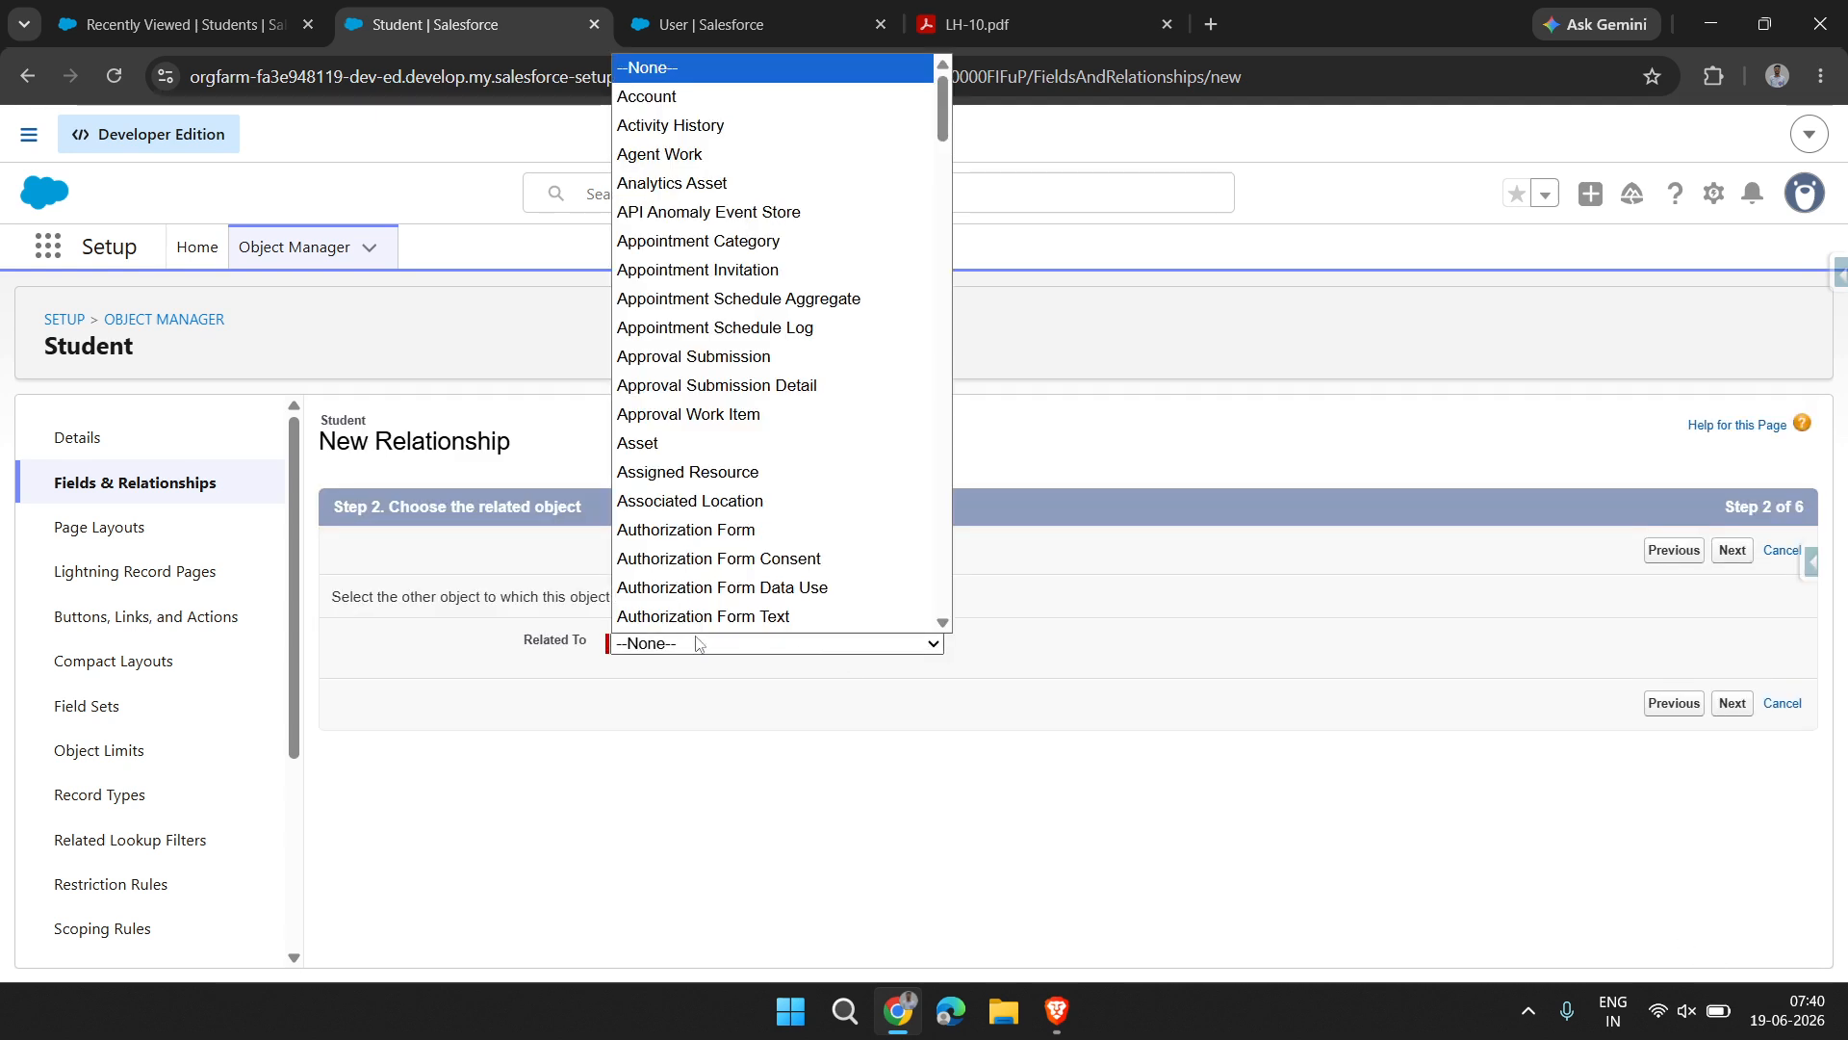
pyautogui.click(524, 644)
pyautogui.tripleClick(597, 644)
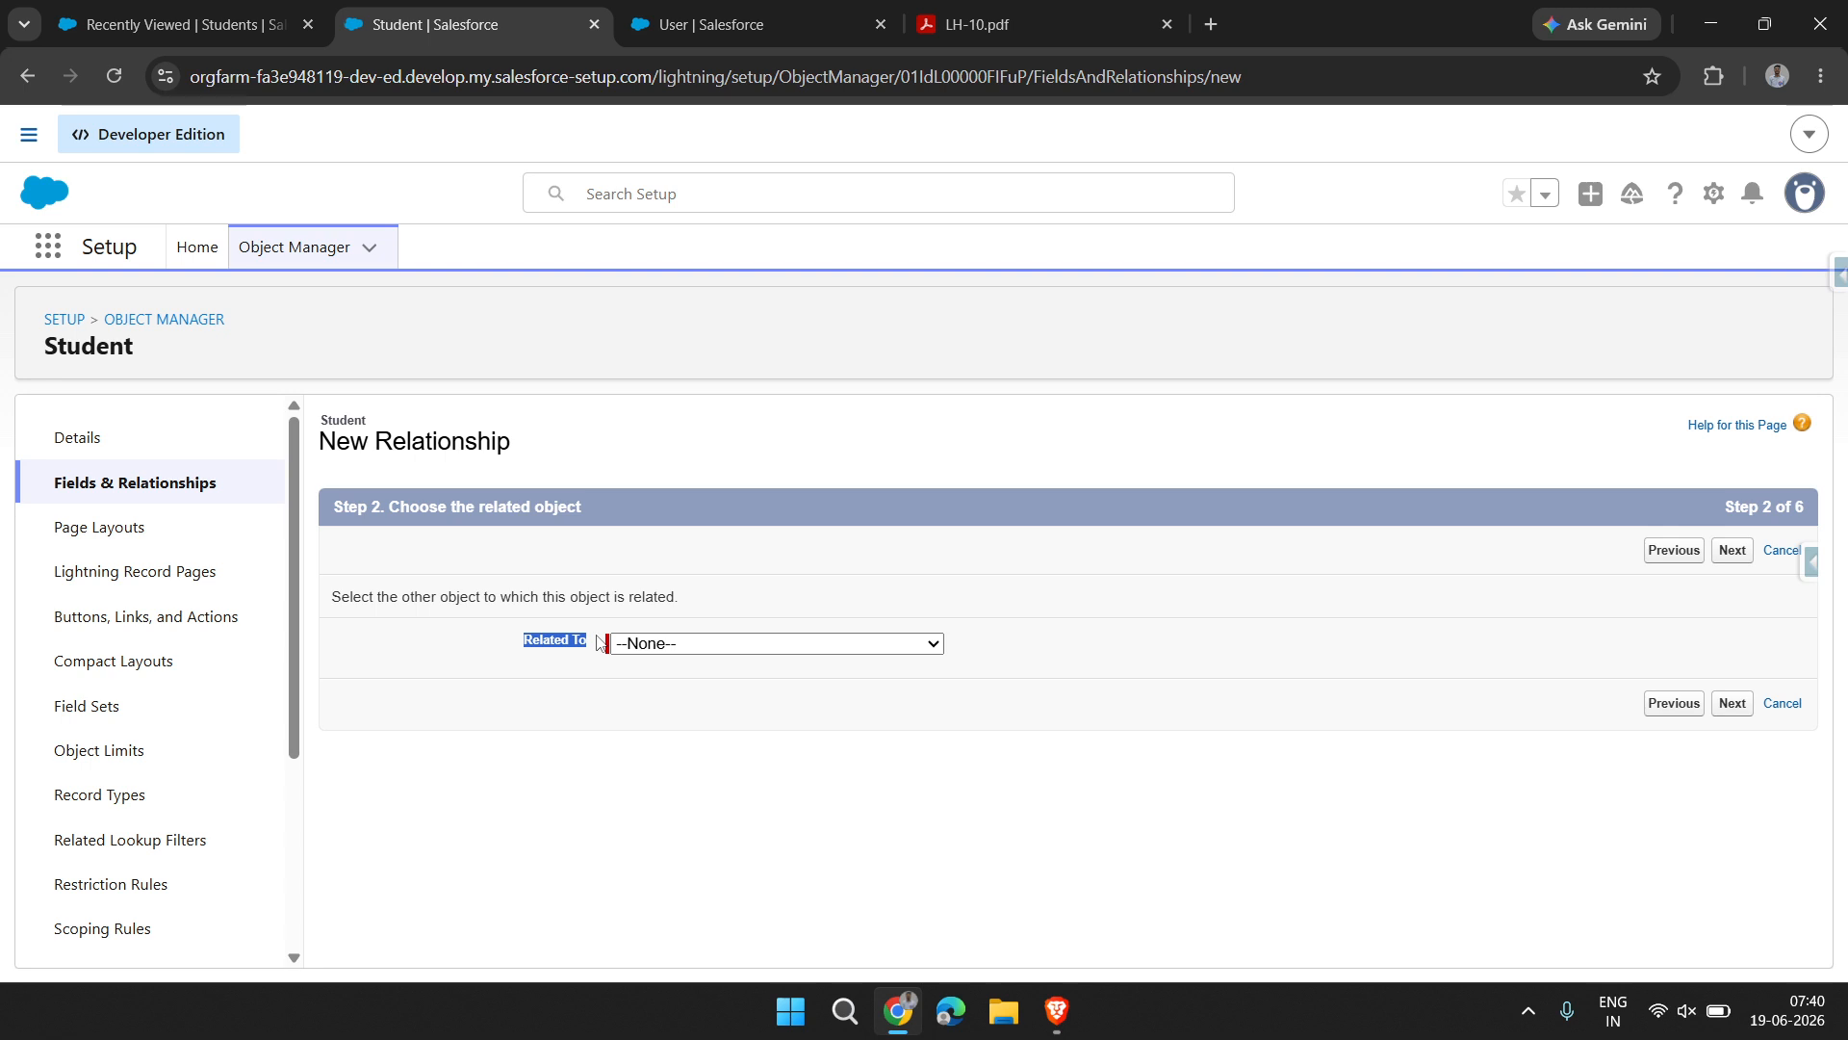
pyautogui.click(680, 646)
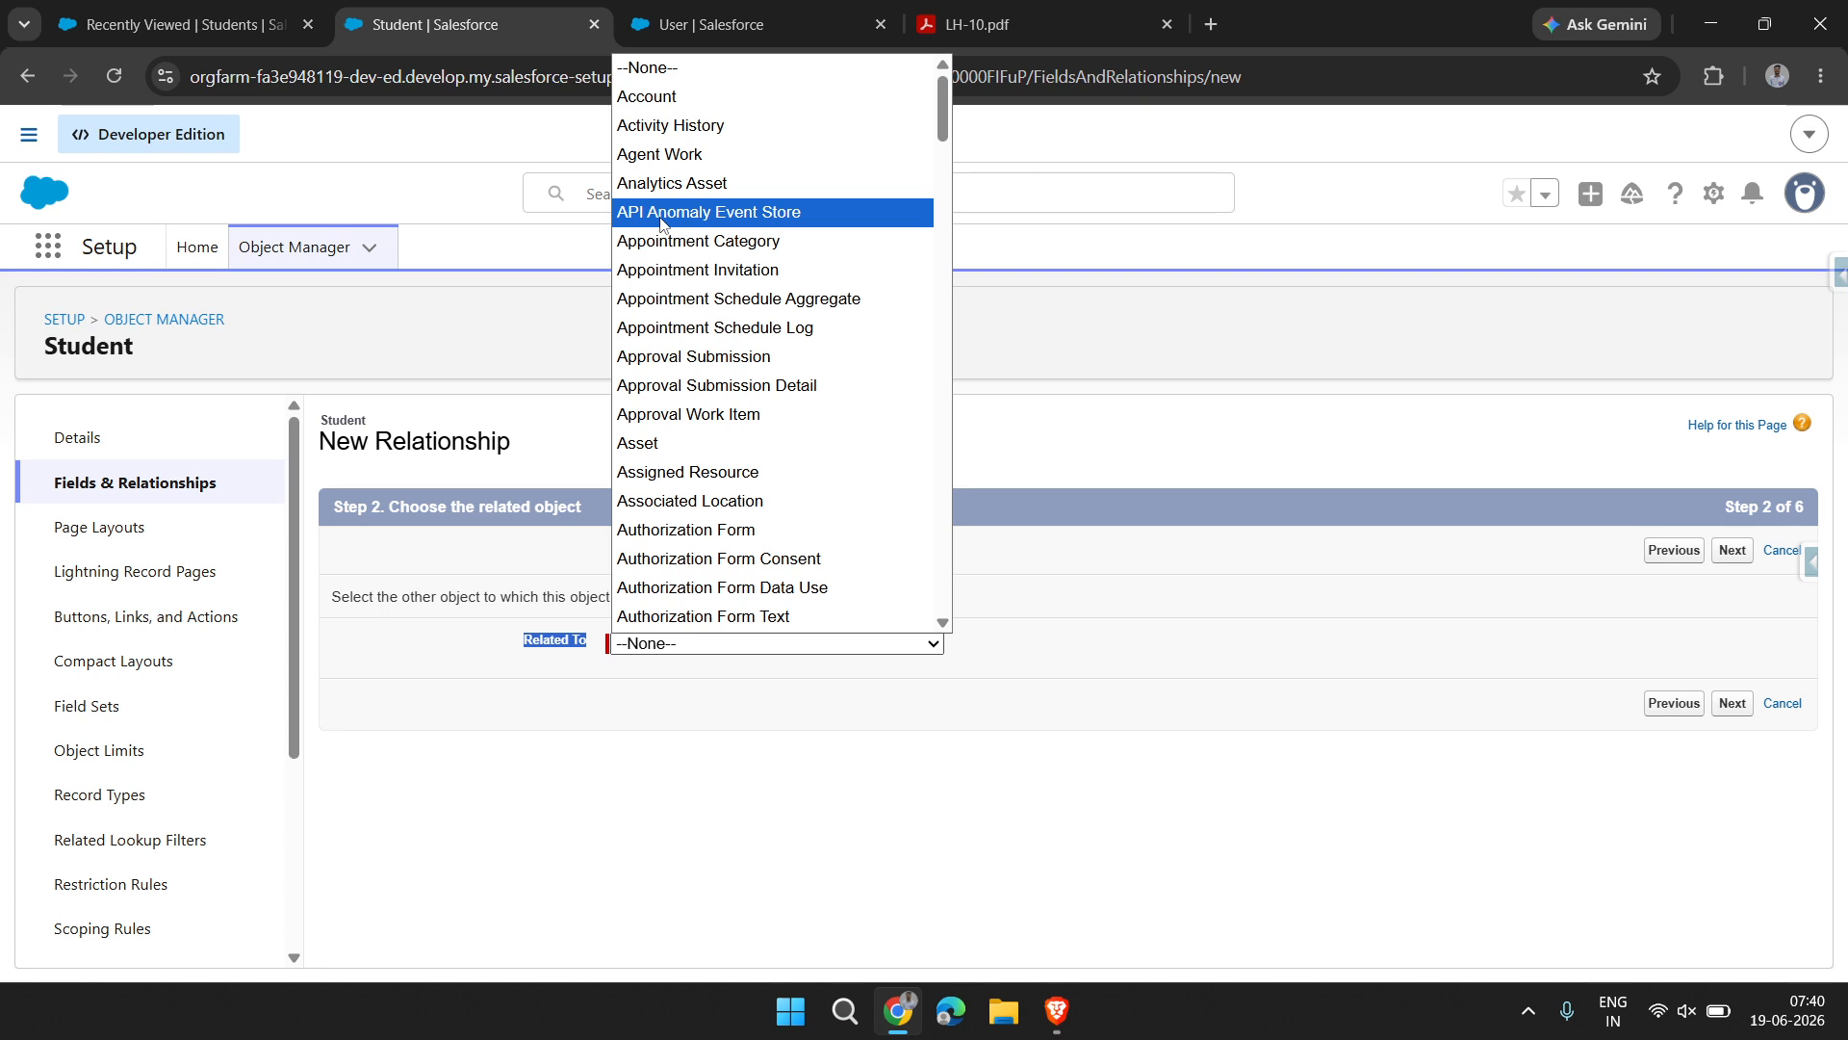
pyautogui.scroll(-5, 723, 277)
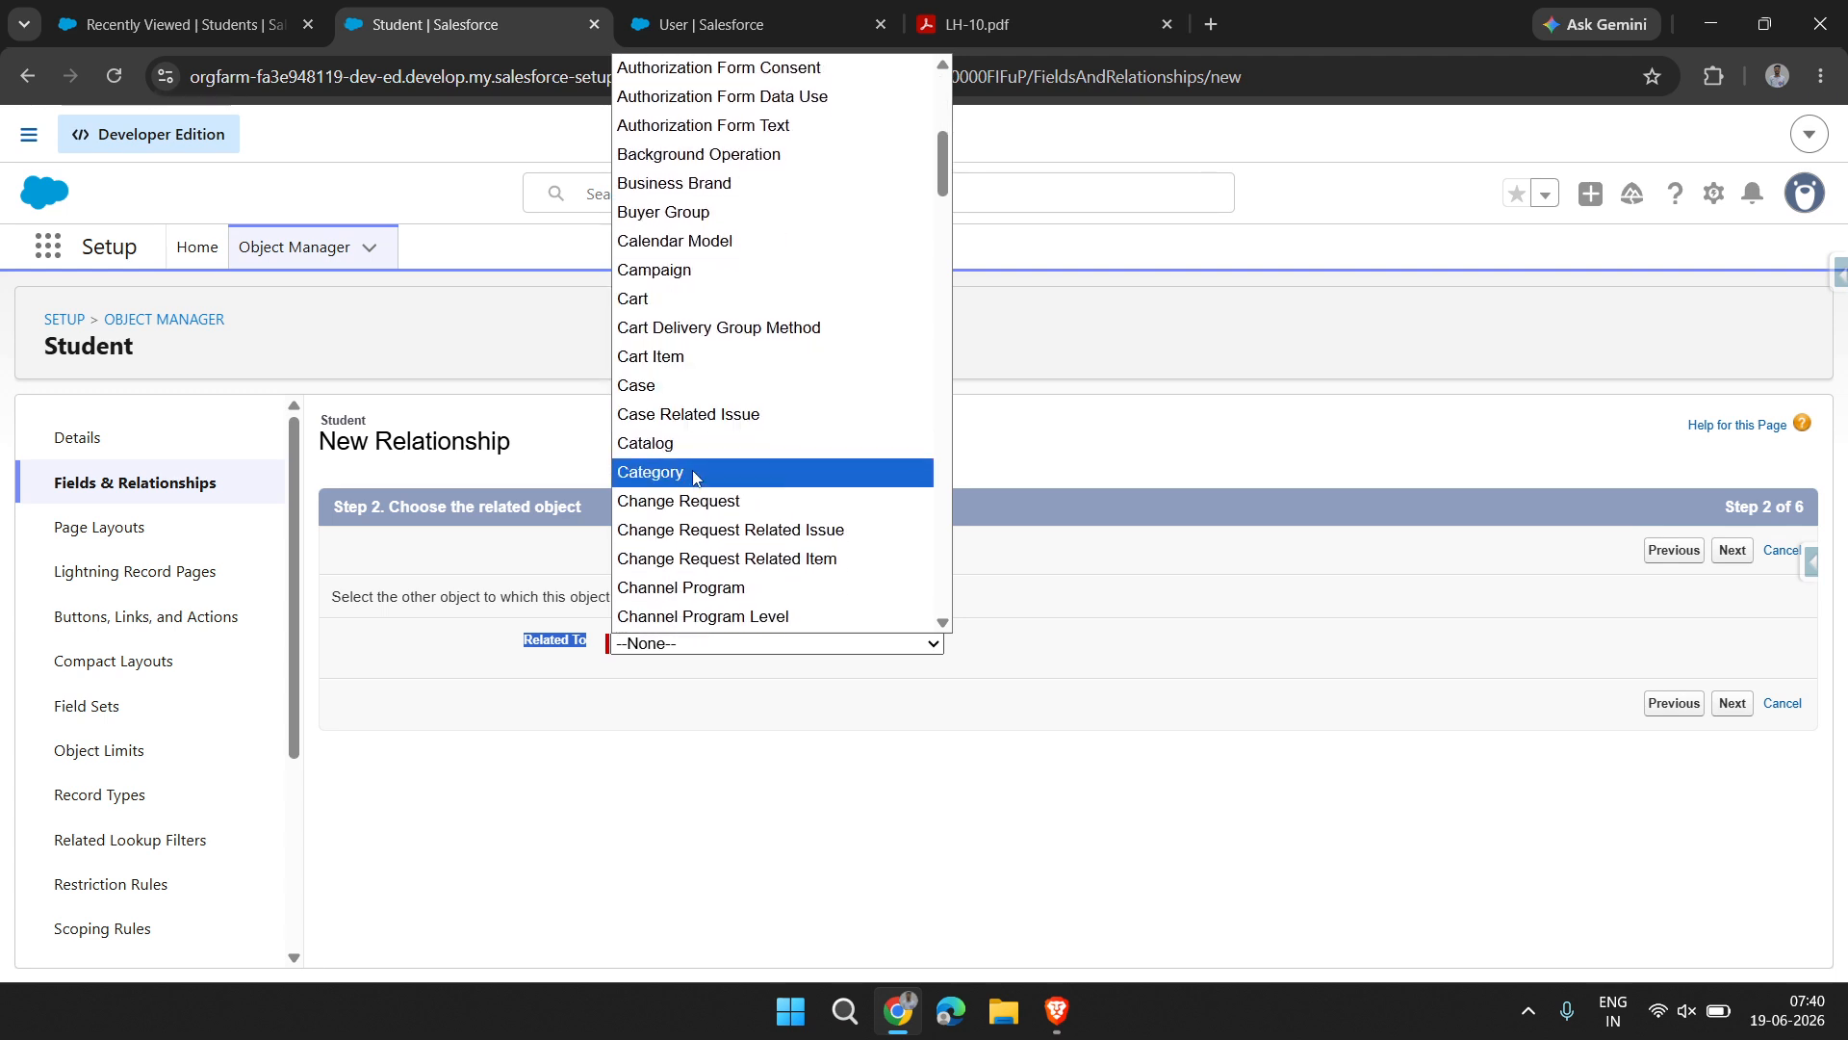
pyautogui.scroll(-2, 695, 475)
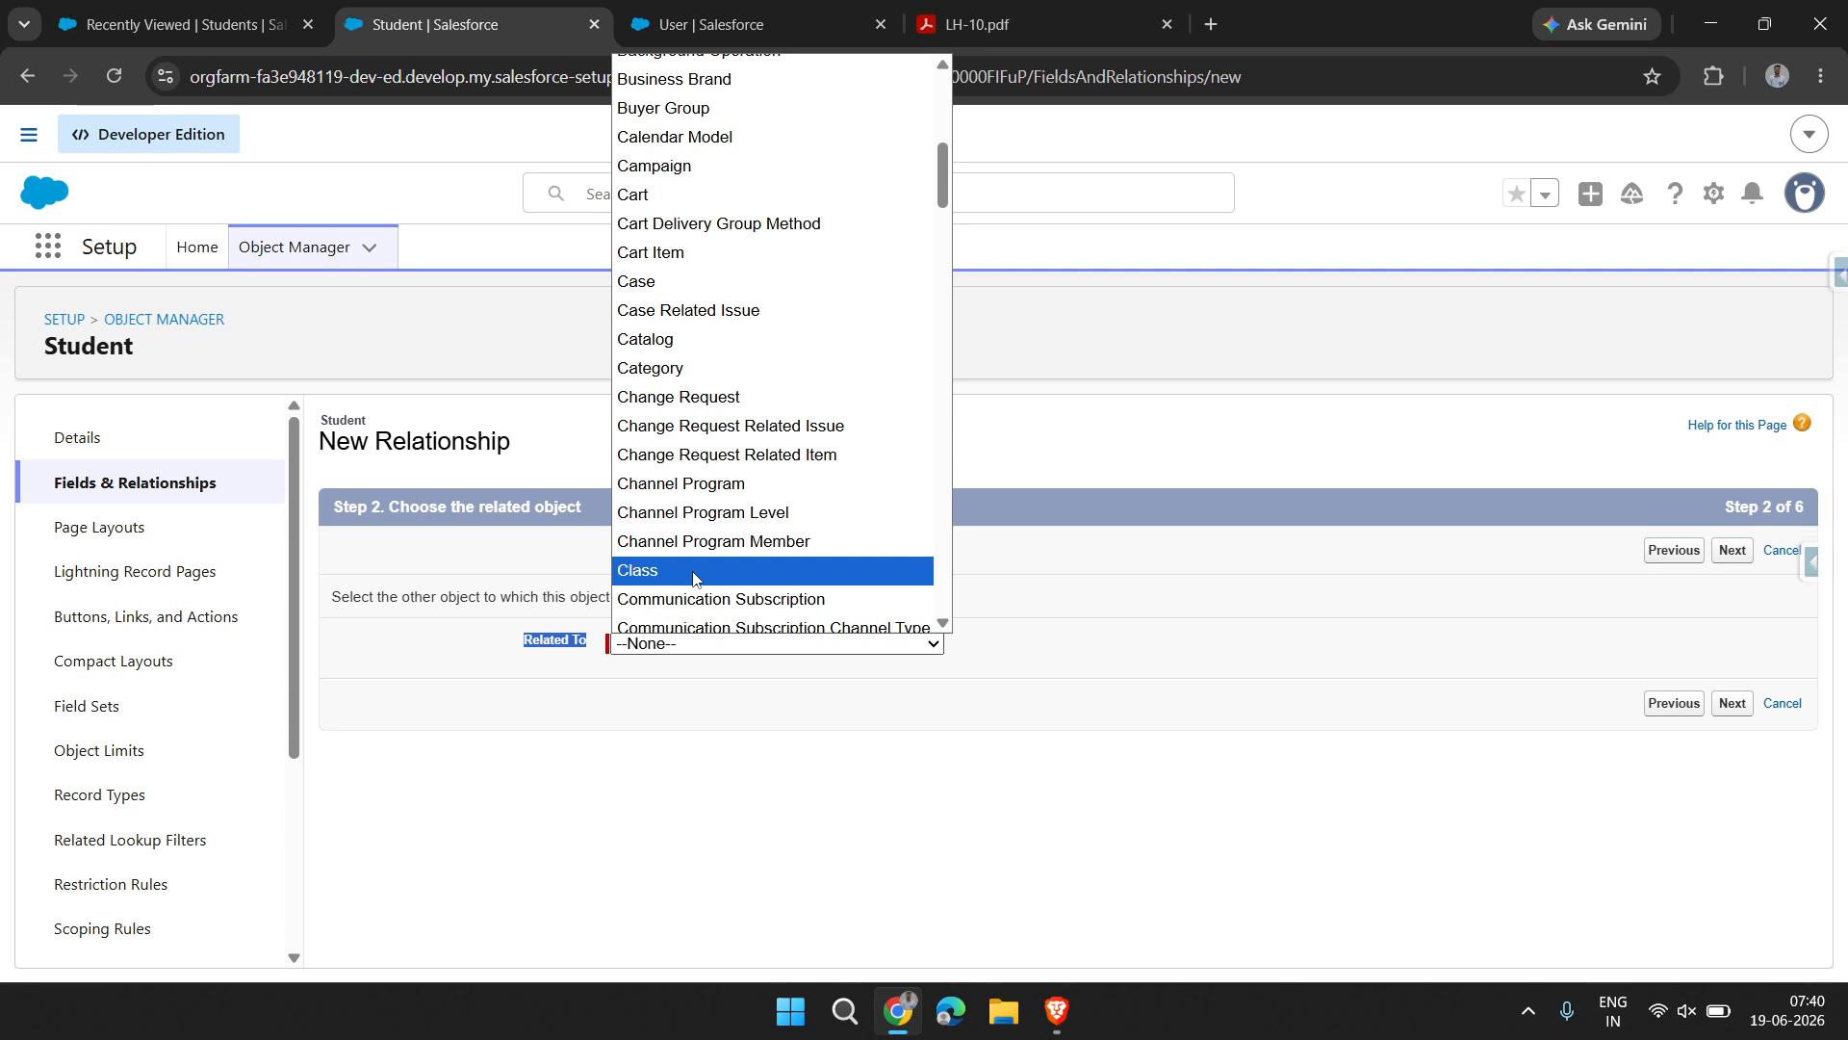
pyautogui.click(674, 573)
pyautogui.click(1730, 705)
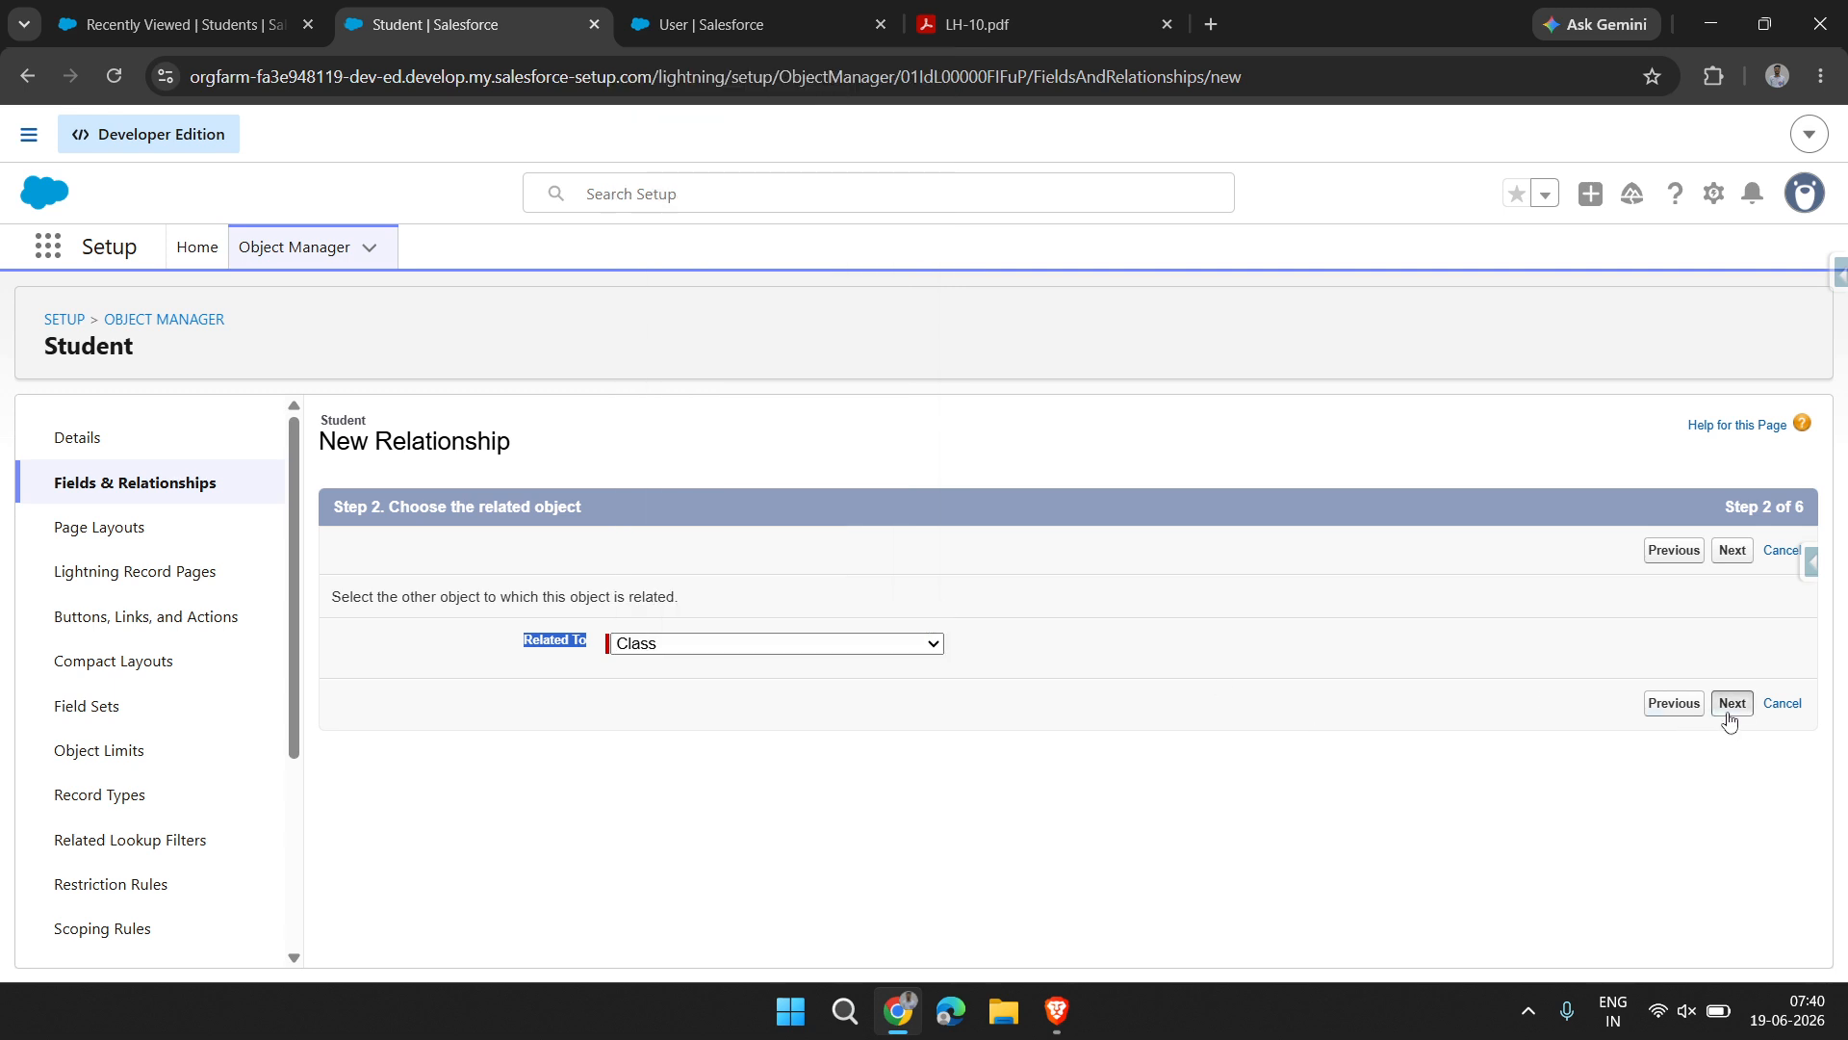
pyautogui.click(1001, 733)
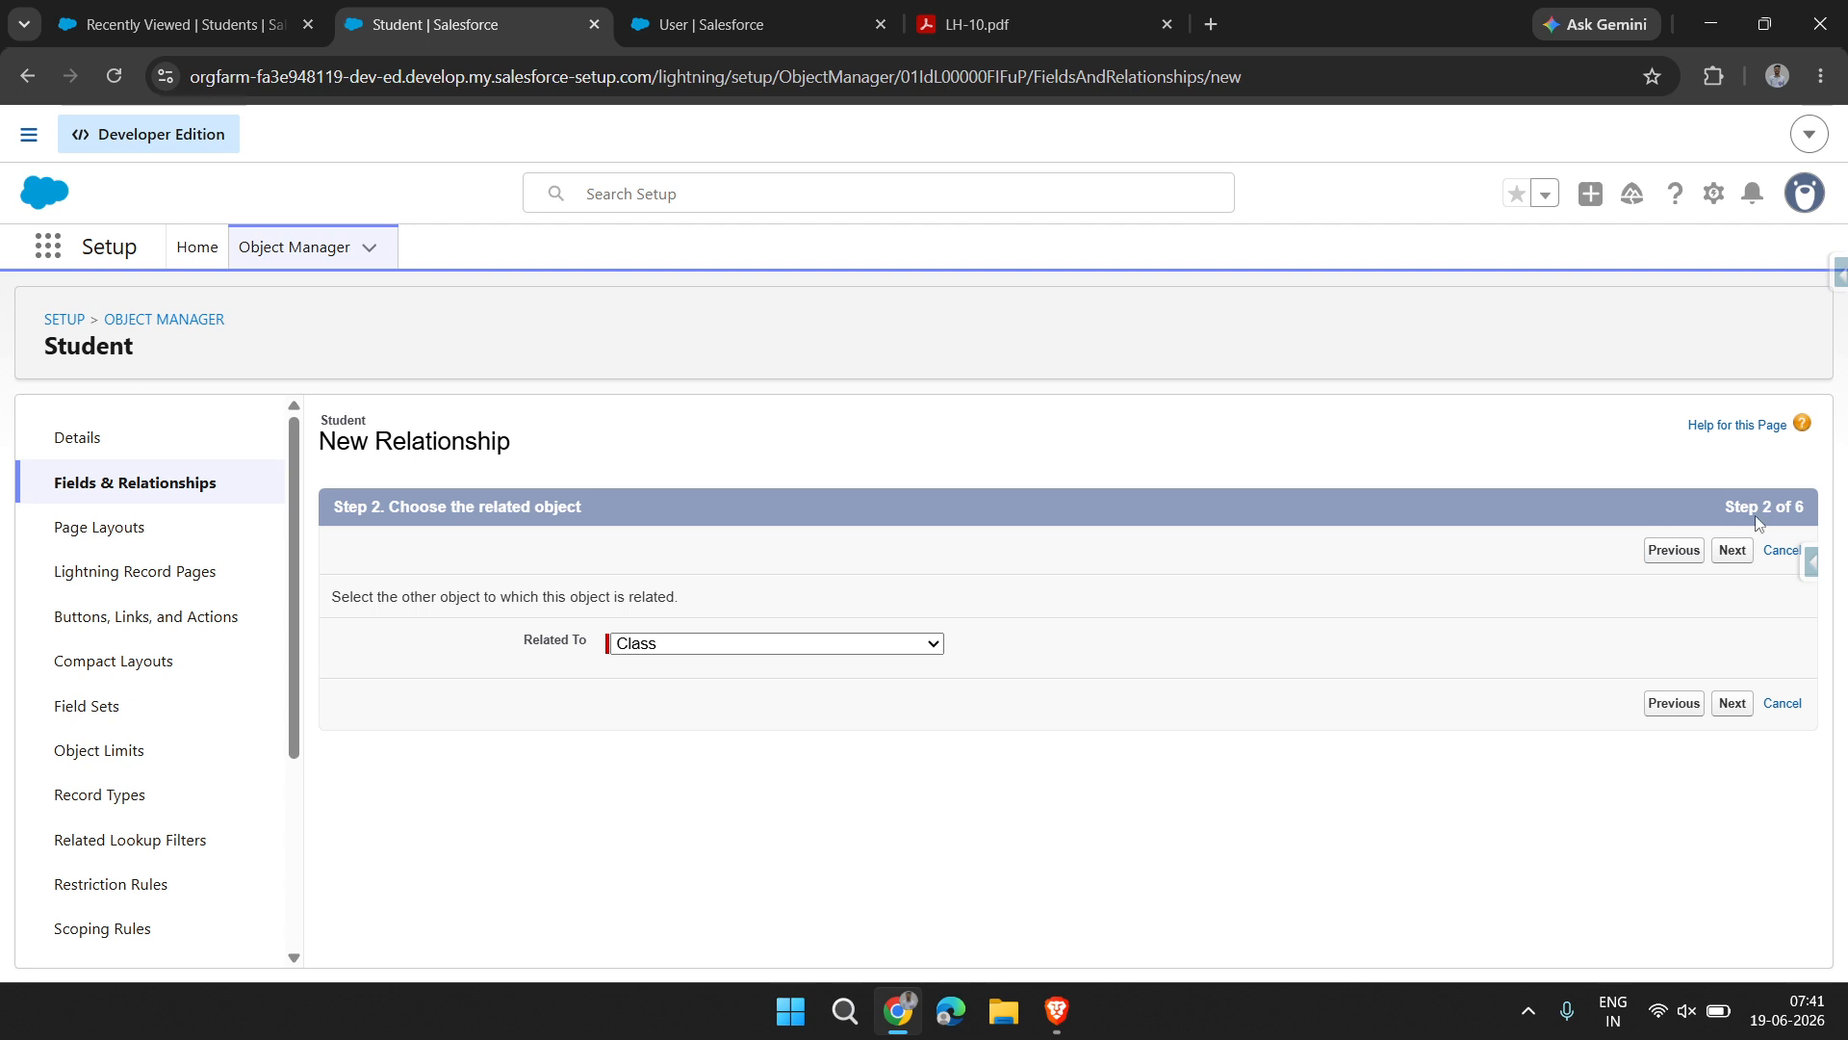
pyautogui.click(1738, 551)
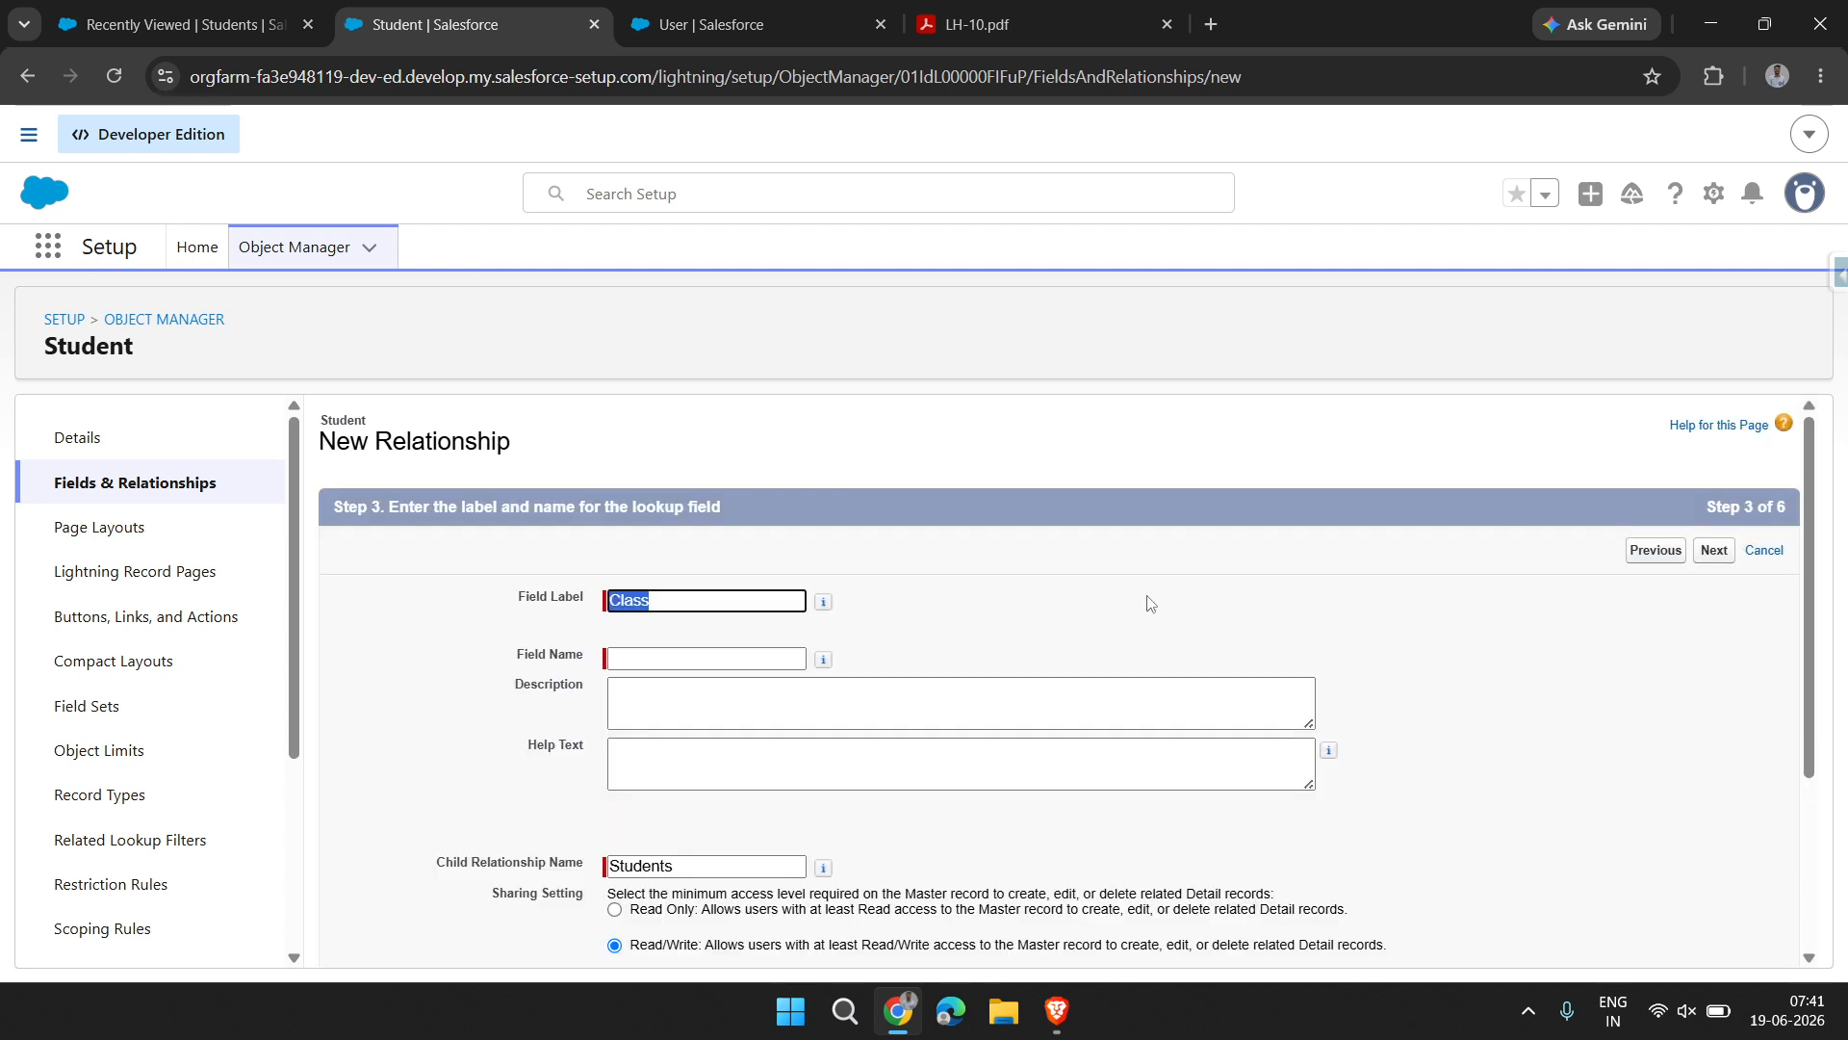
# Fill in the field name as Class, matching the label, and enter "Select class" as the help text
pyautogui.click(667, 690)
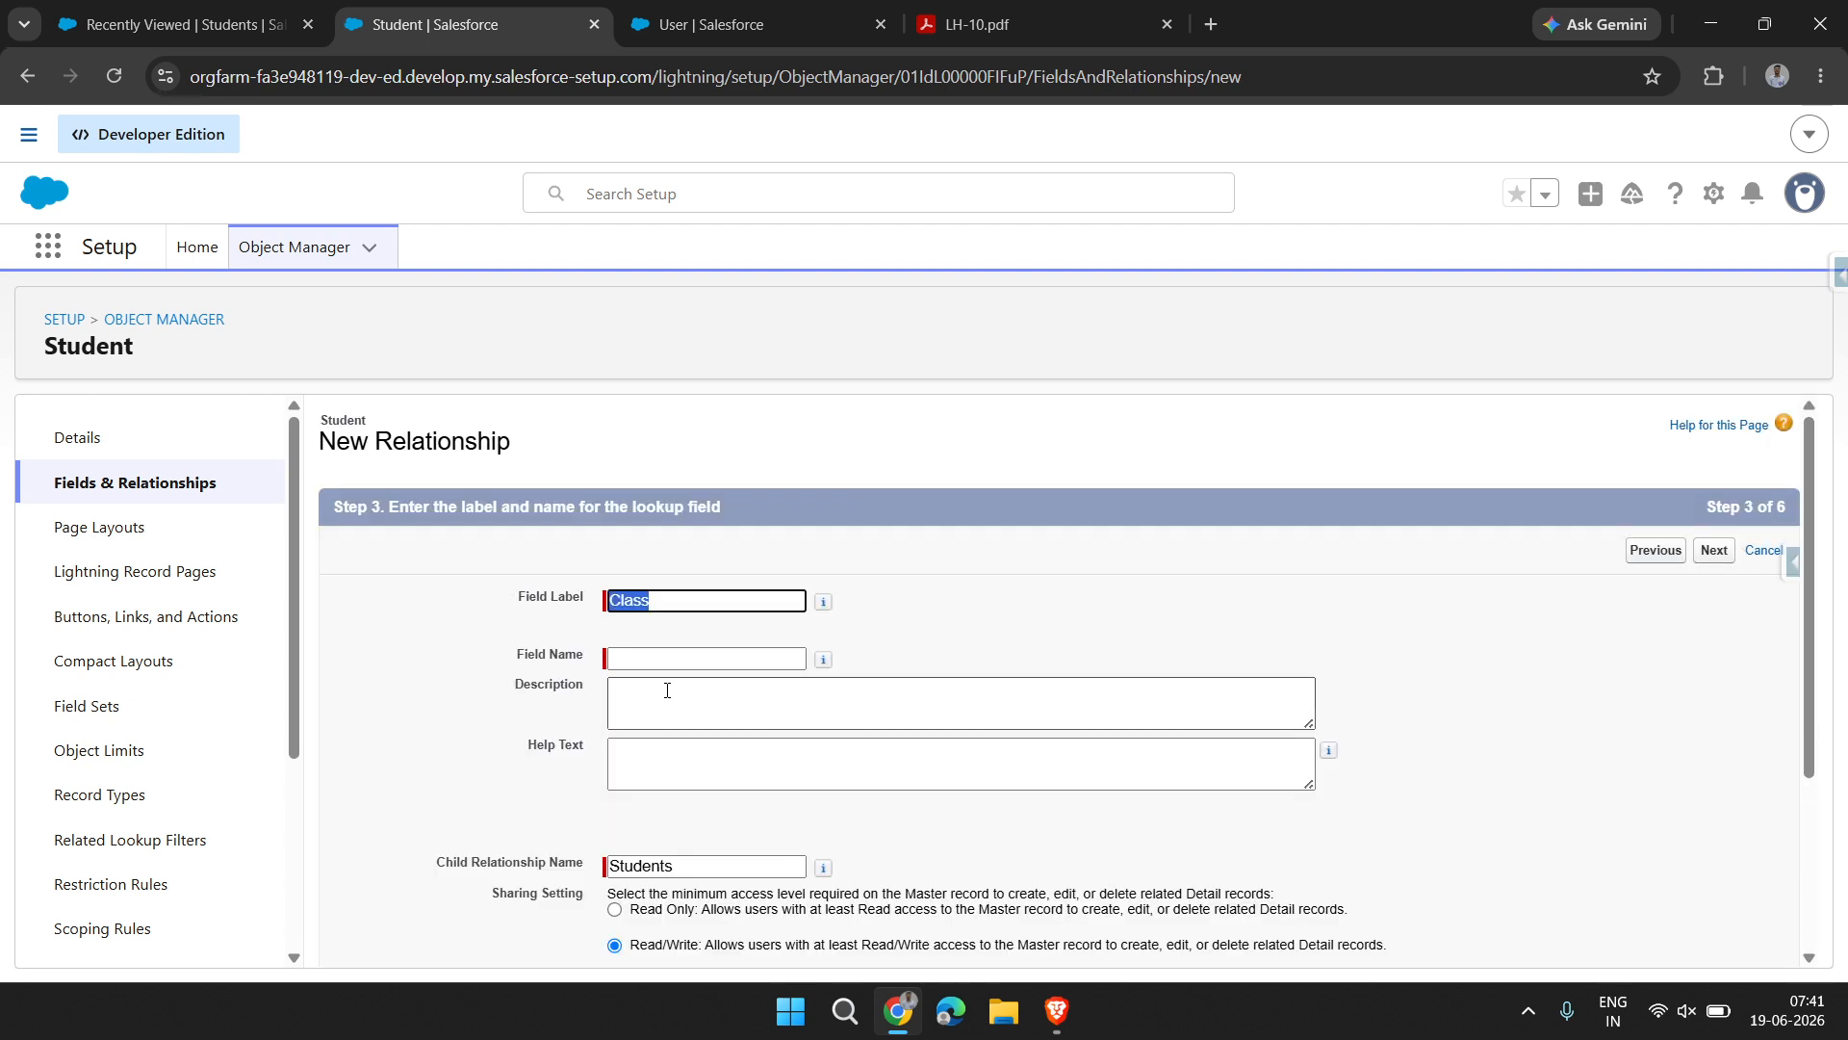
pyautogui.doubleClick(616, 600)
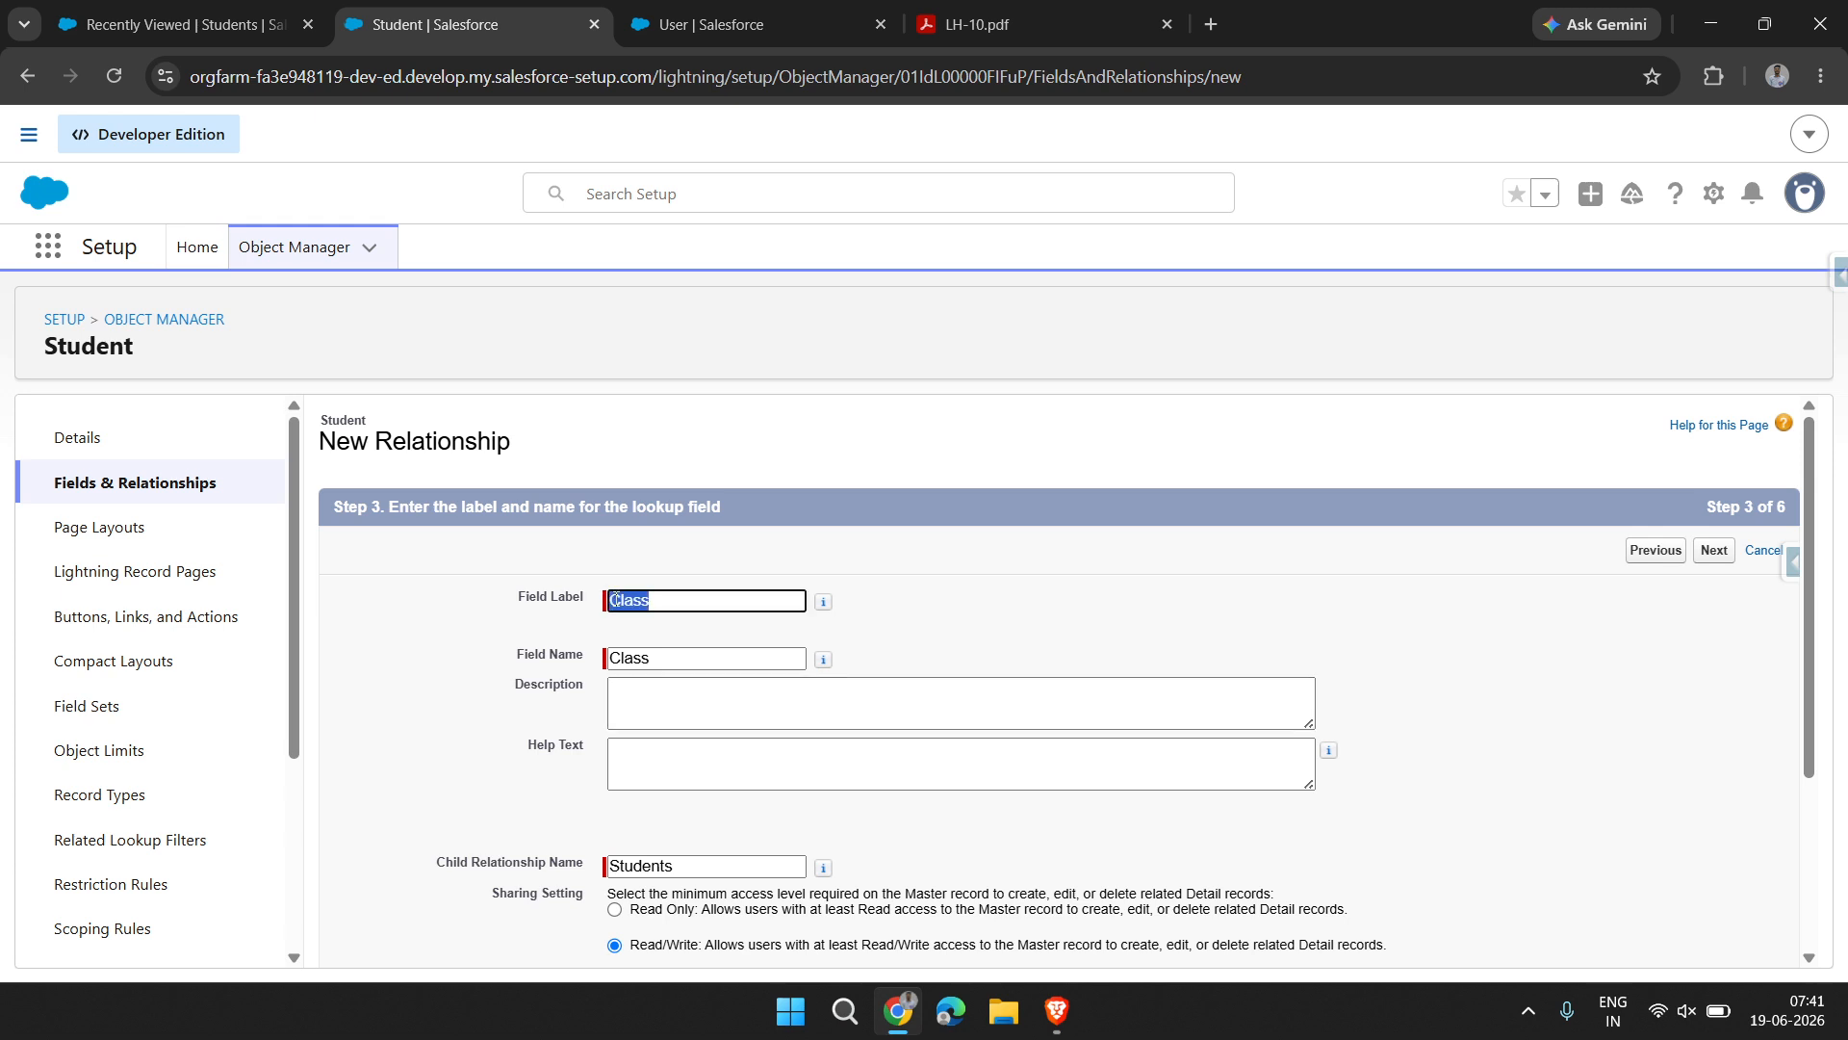
pyautogui.click(713, 657)
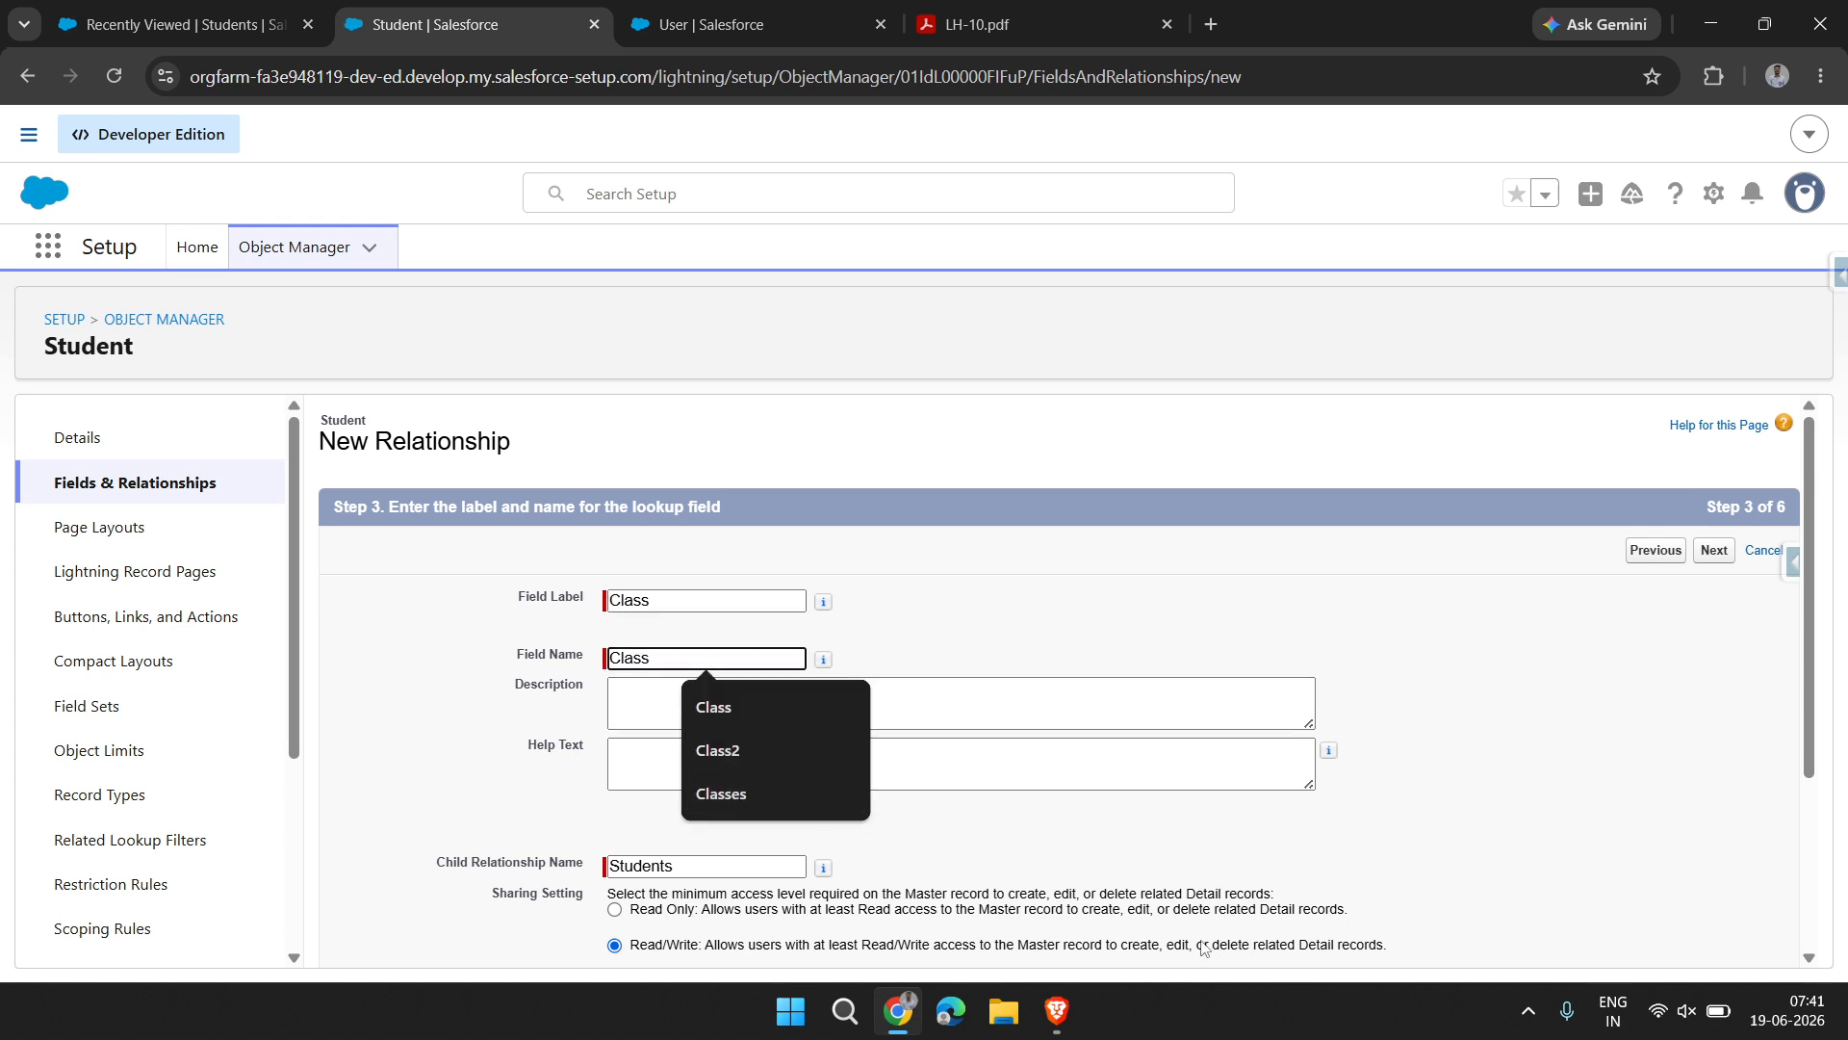
pyautogui.scroll(-3, 1136, 855)
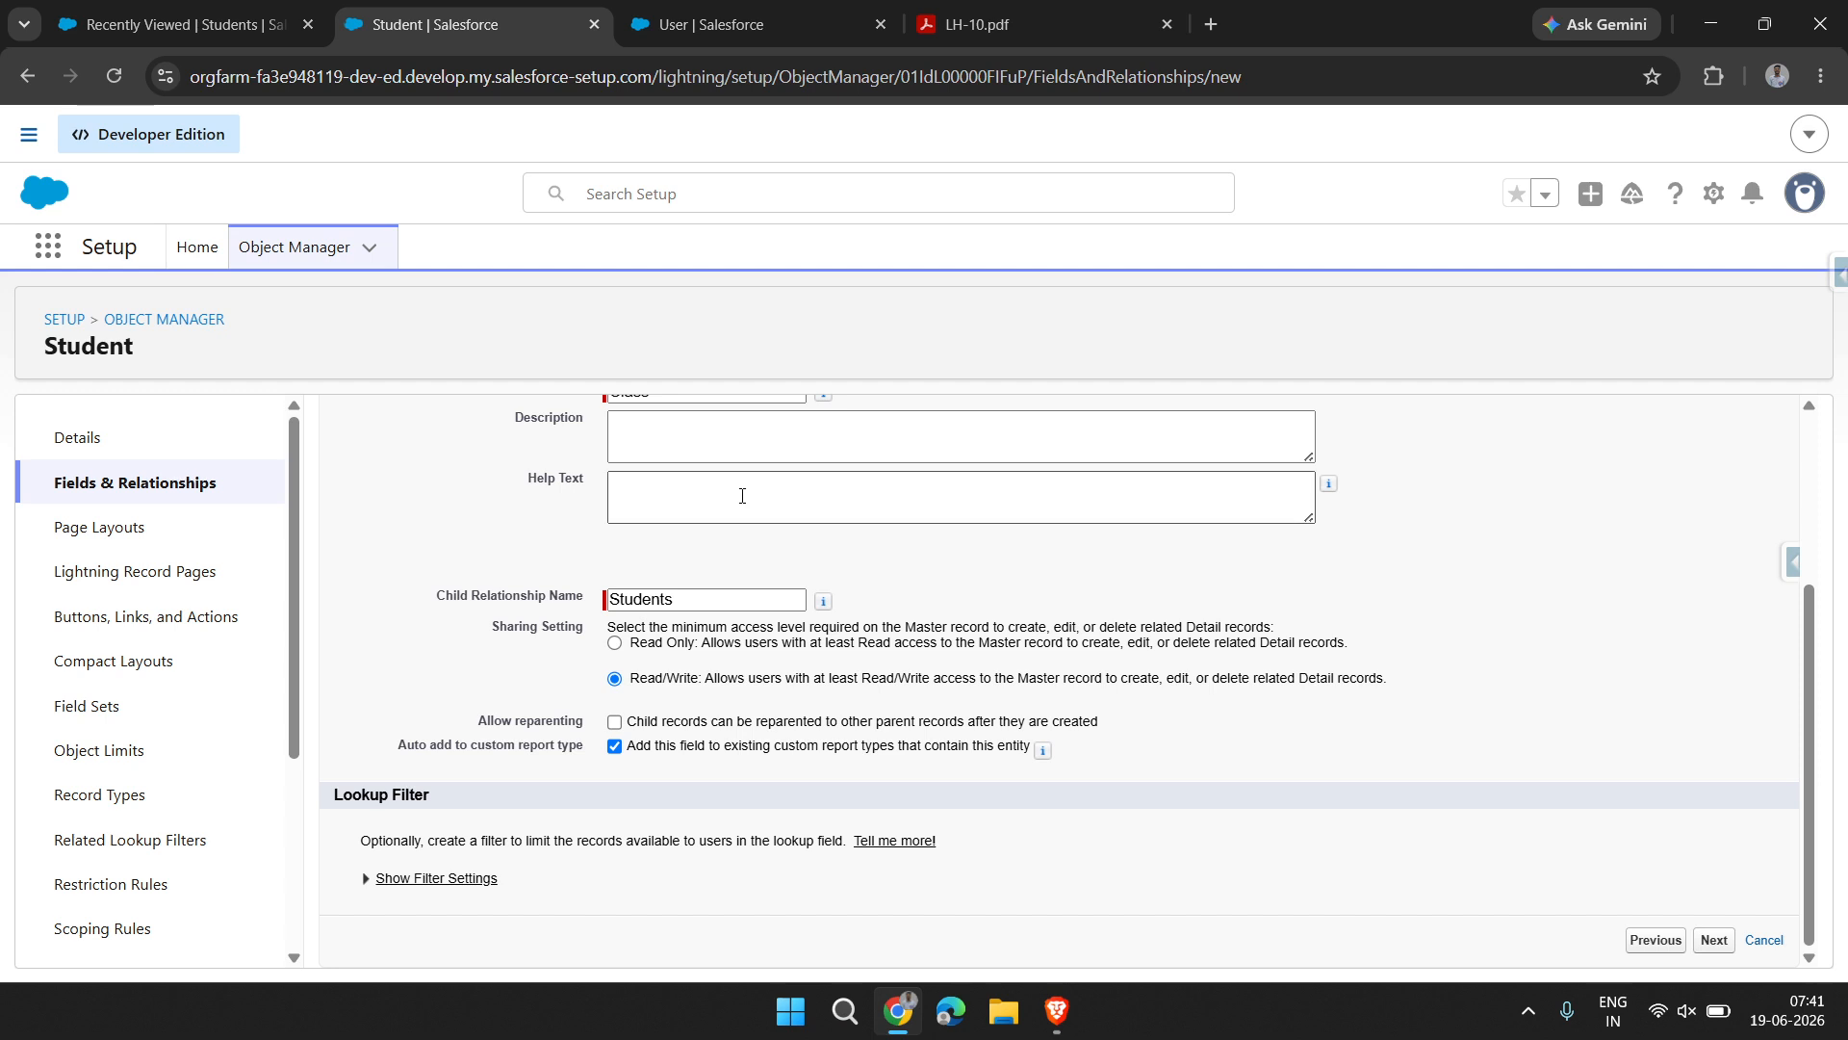
pyautogui.click(743, 495)
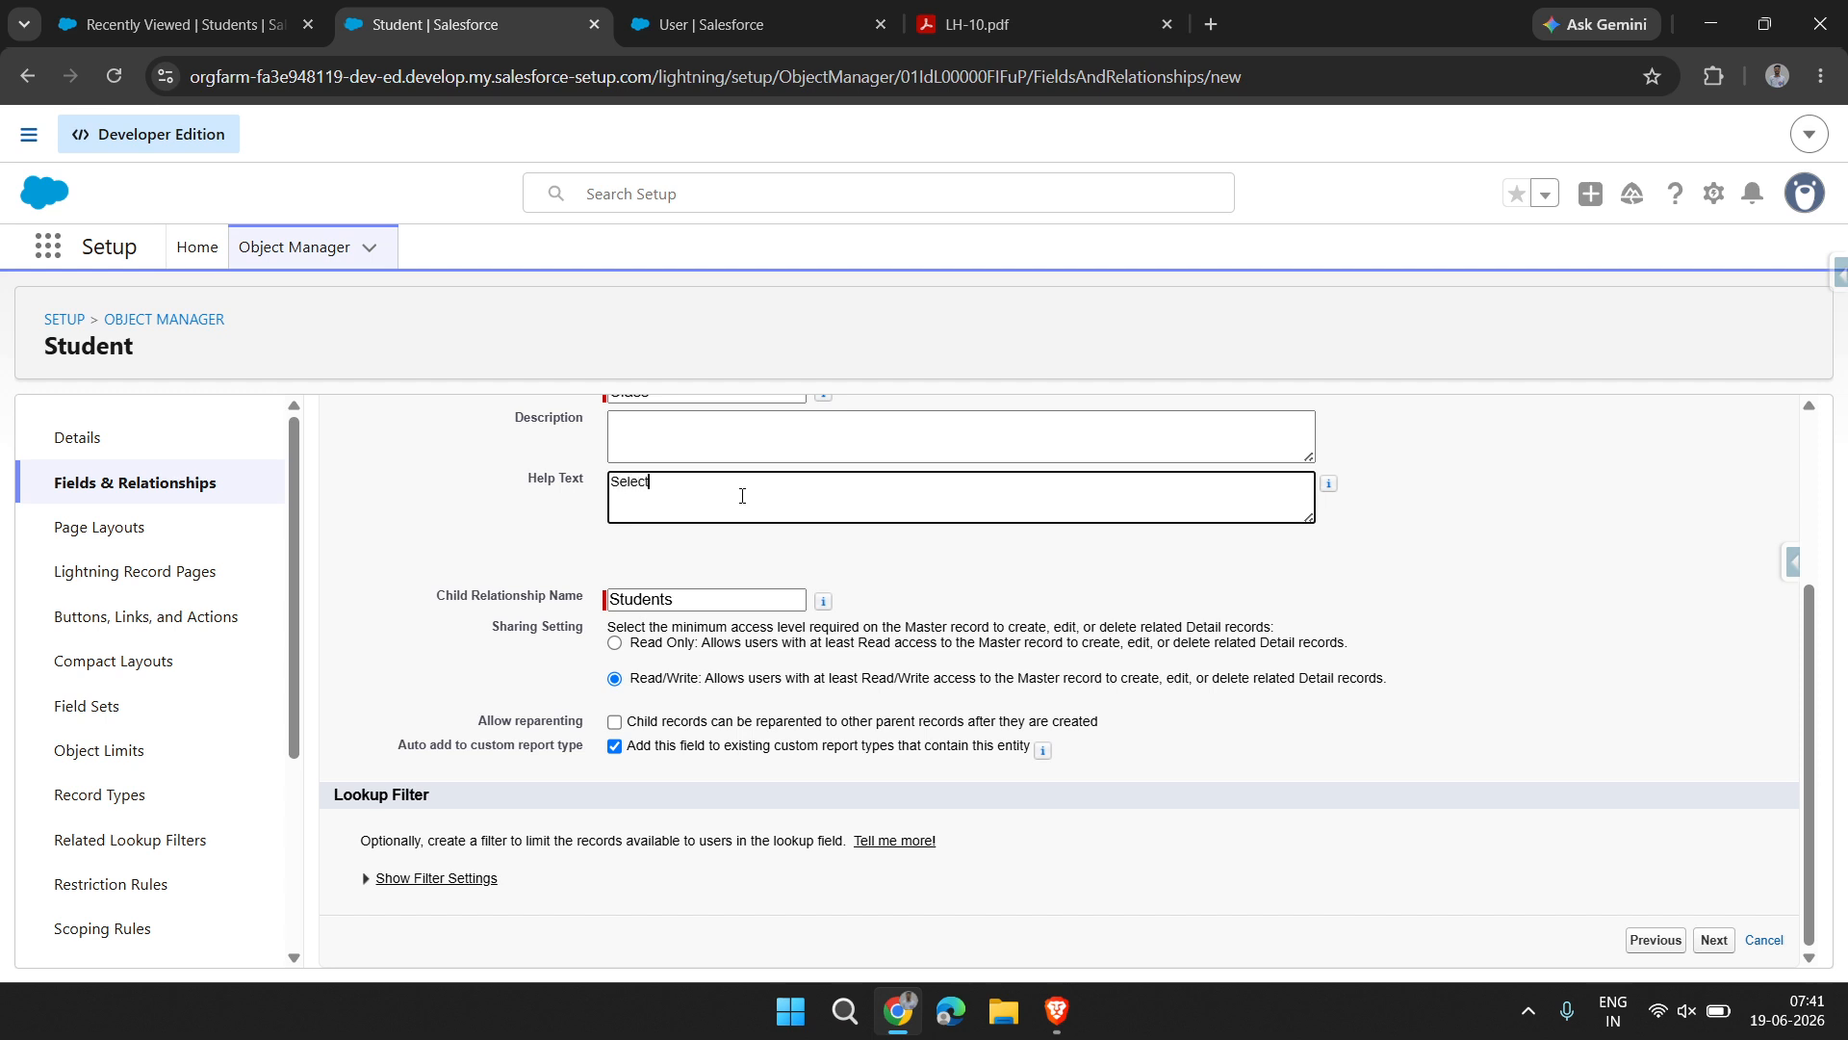
pyautogui.write('Select class')
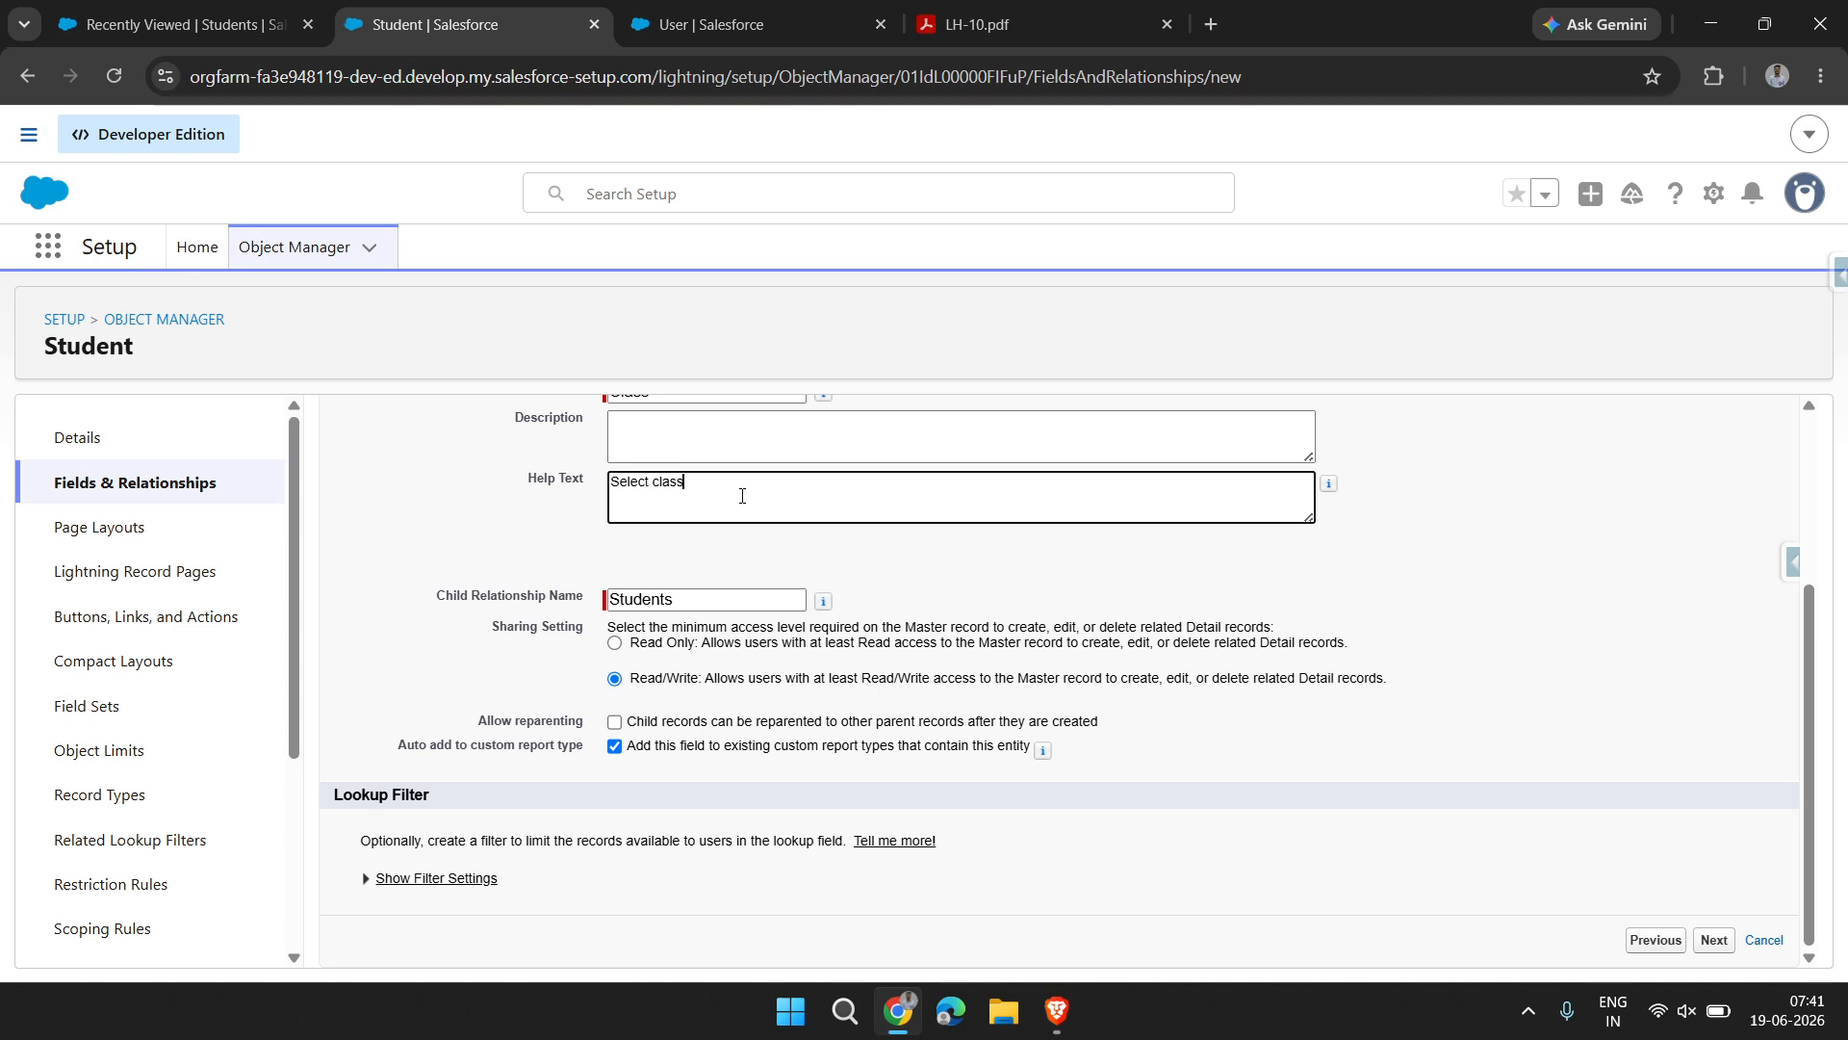
pyautogui.click(874, 613)
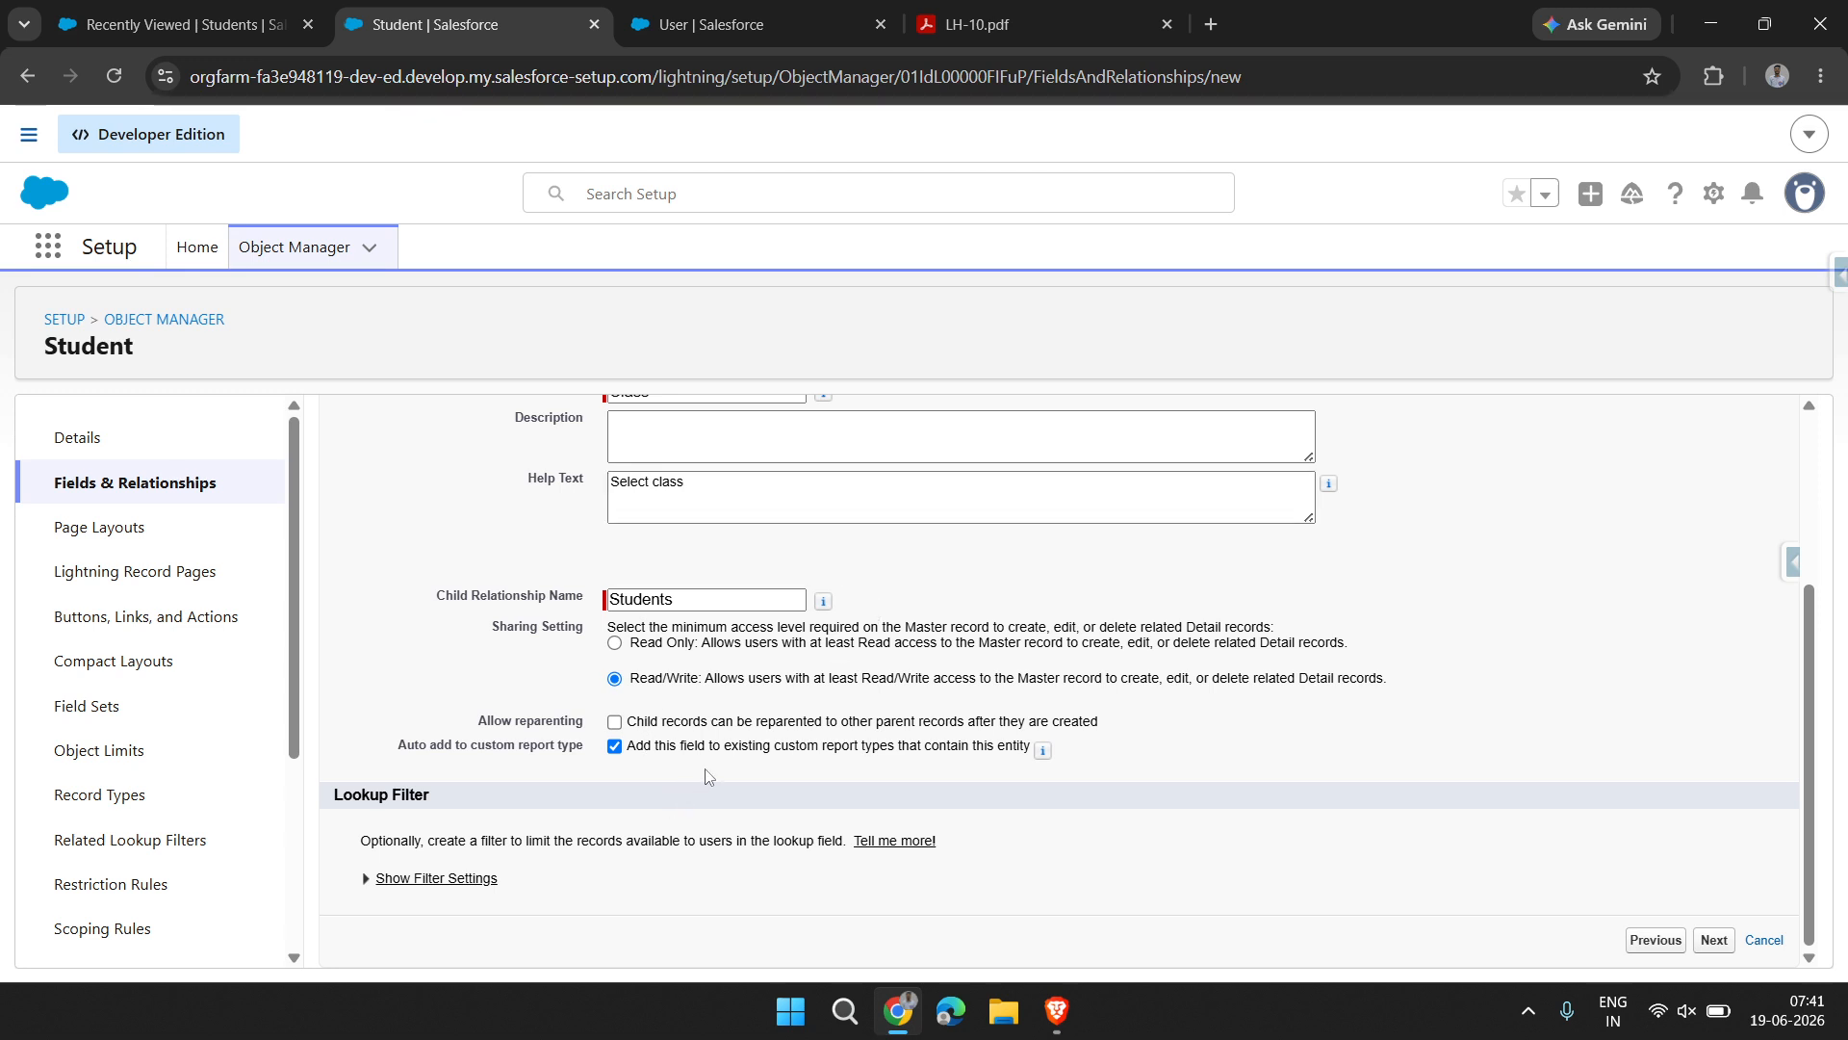
# Highlight the Allow reparenting option and its description, and review the relationship field's settings
pyautogui.moveTo(478, 724); pyautogui.dragTo(596, 722)
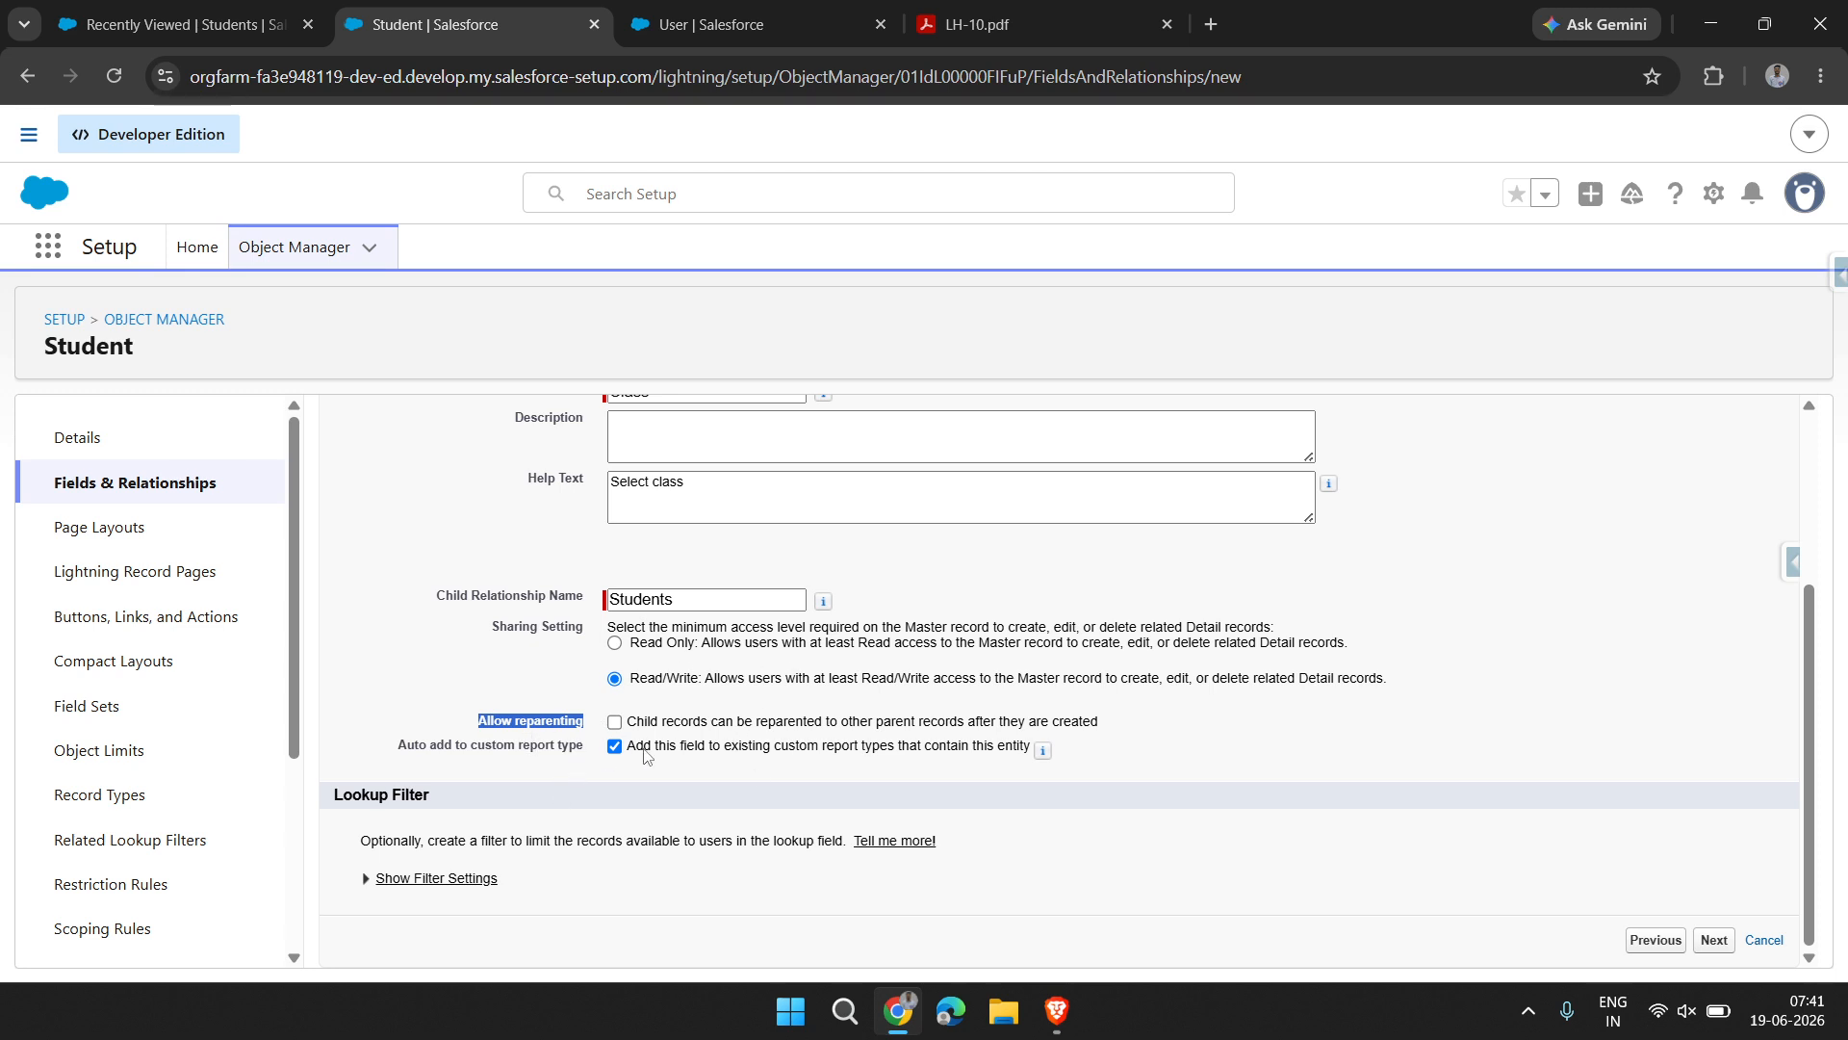
pyautogui.click(830, 746)
pyautogui.moveTo(1119, 735); pyautogui.dragTo(634, 725)
pyautogui.click(635, 725)
pyautogui.scroll(1, 703, 782)
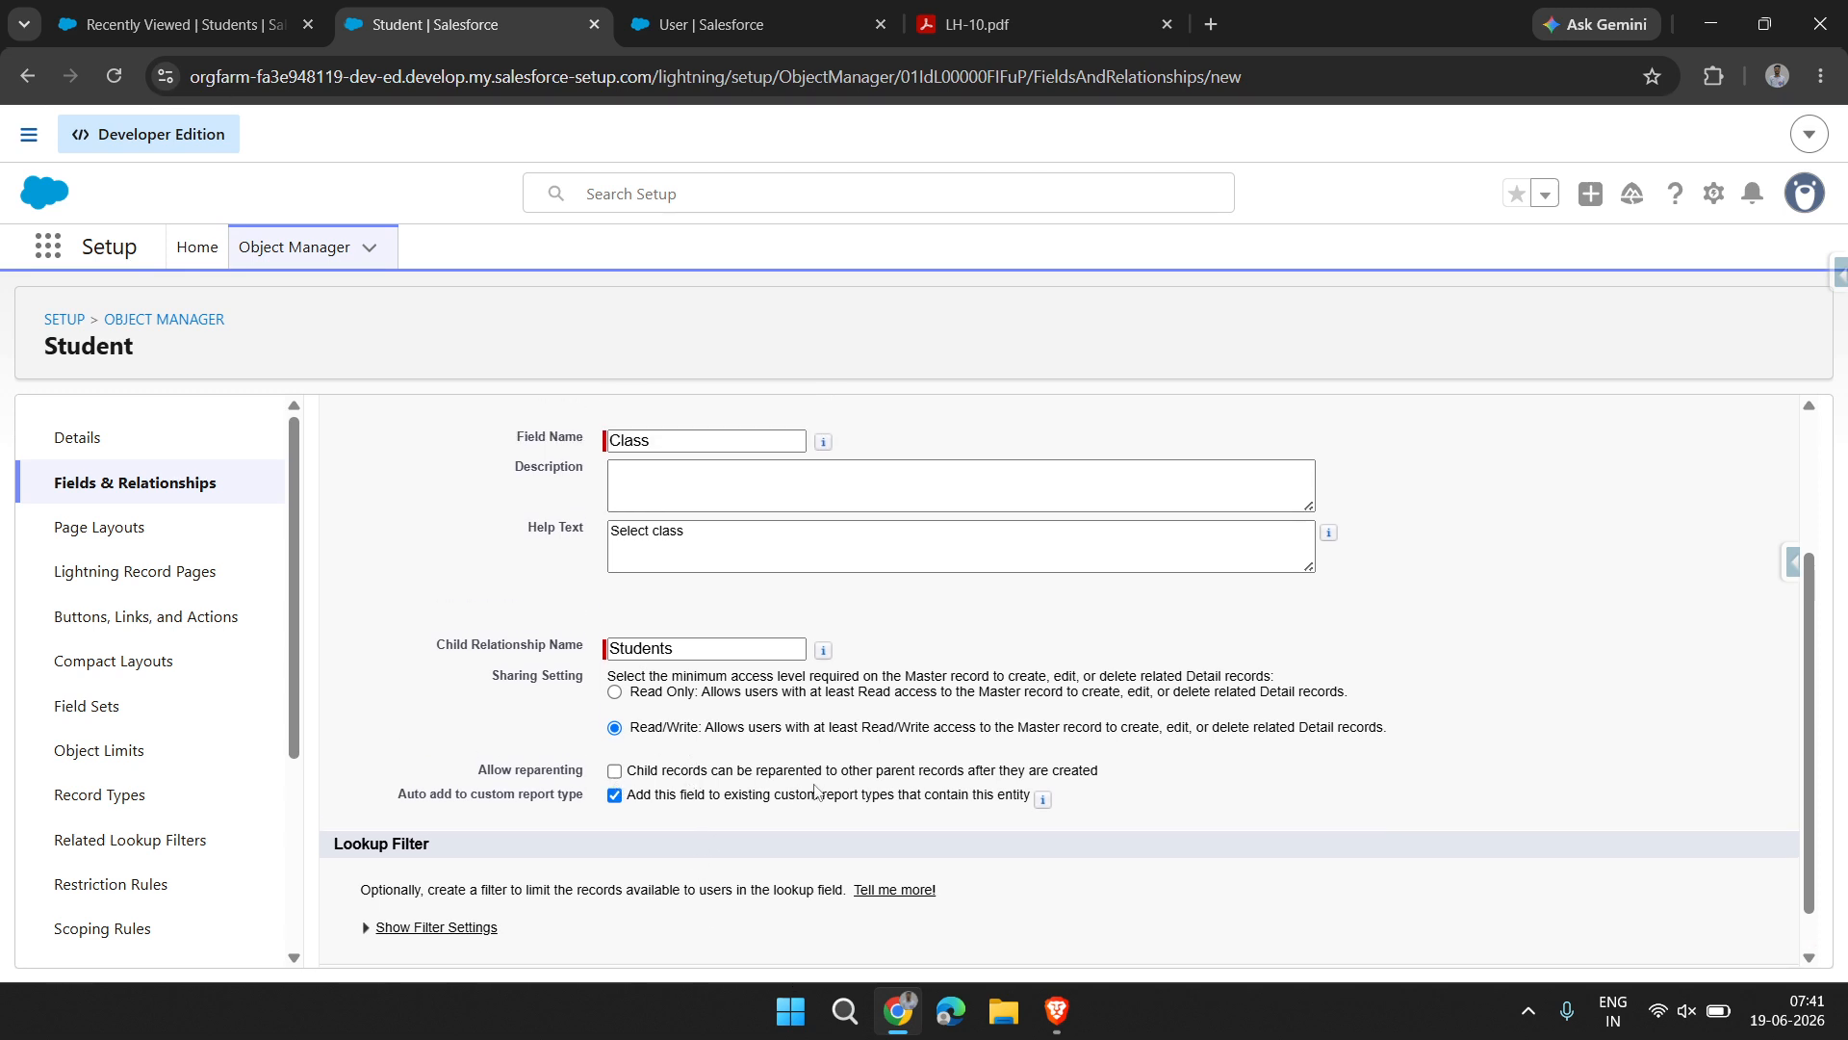
# Highlight the Child Relationship Name setting and continue to the field-level security of the Class relationship field
pyautogui.scroll(-1, 814, 791)
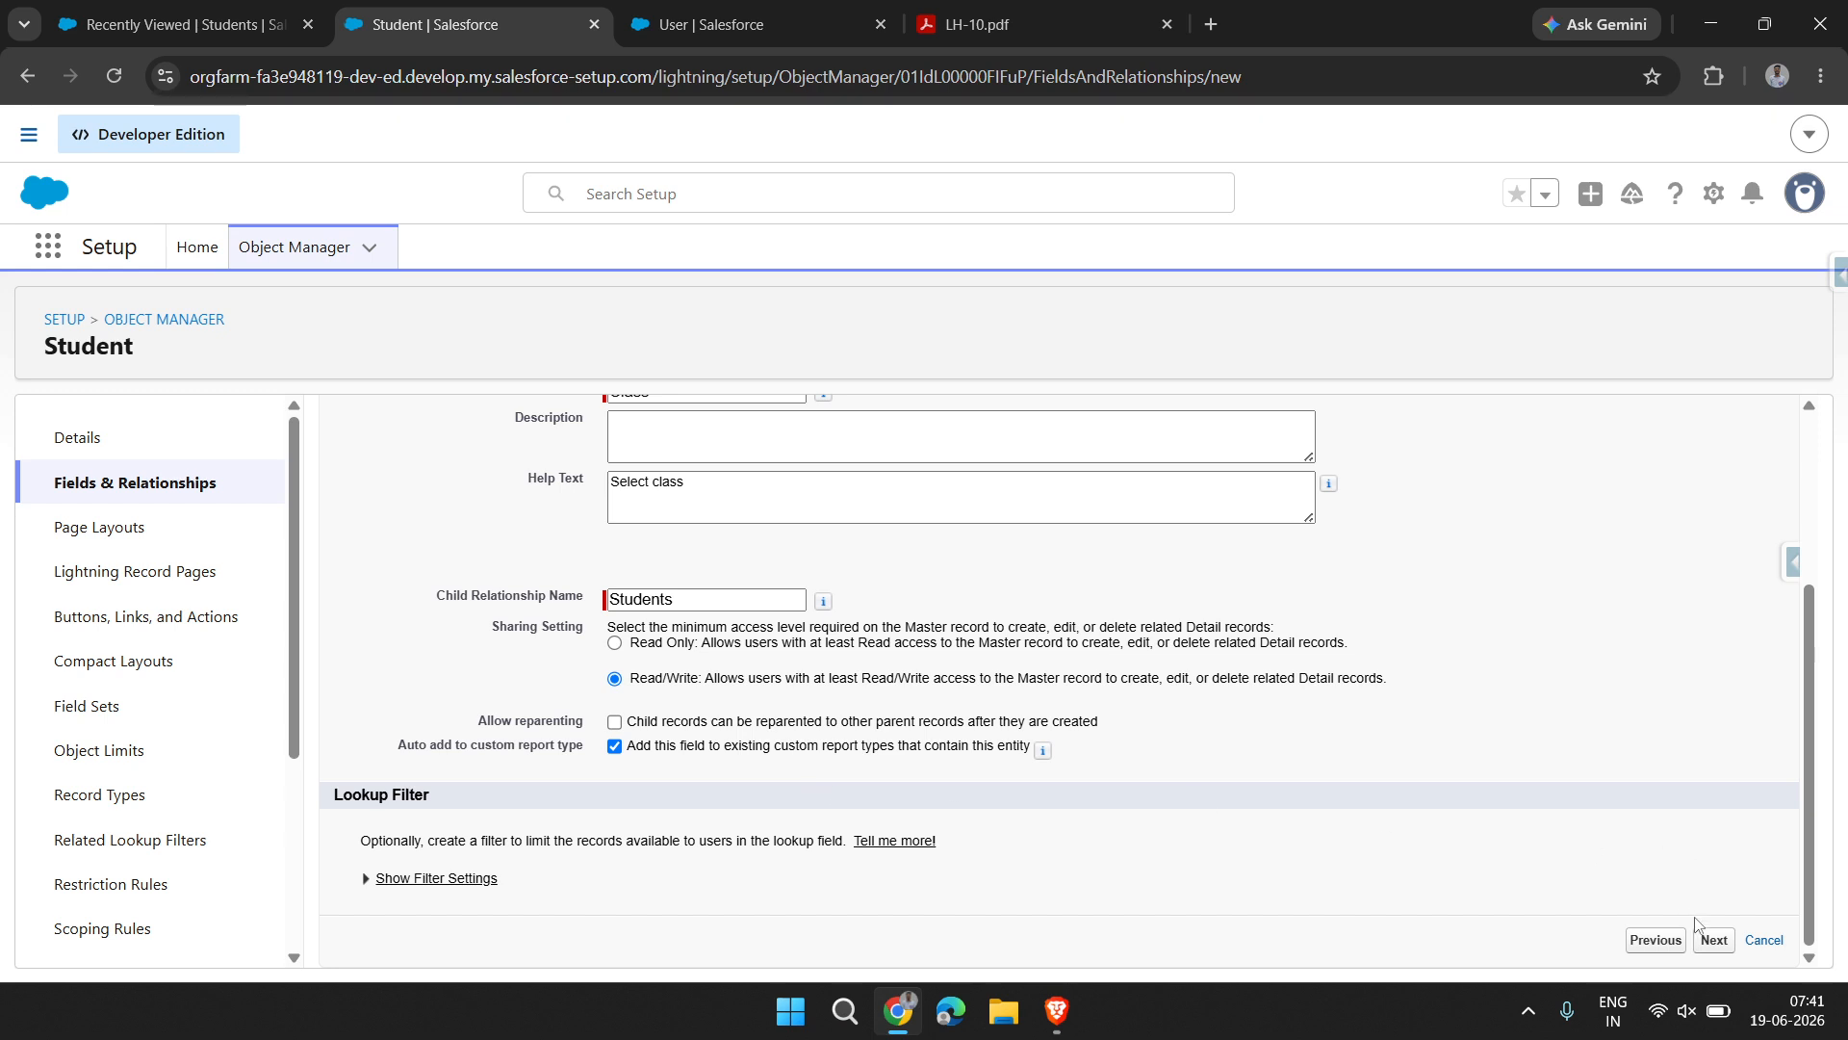
pyautogui.moveTo(520, 617); pyautogui.dragTo(499, 630)
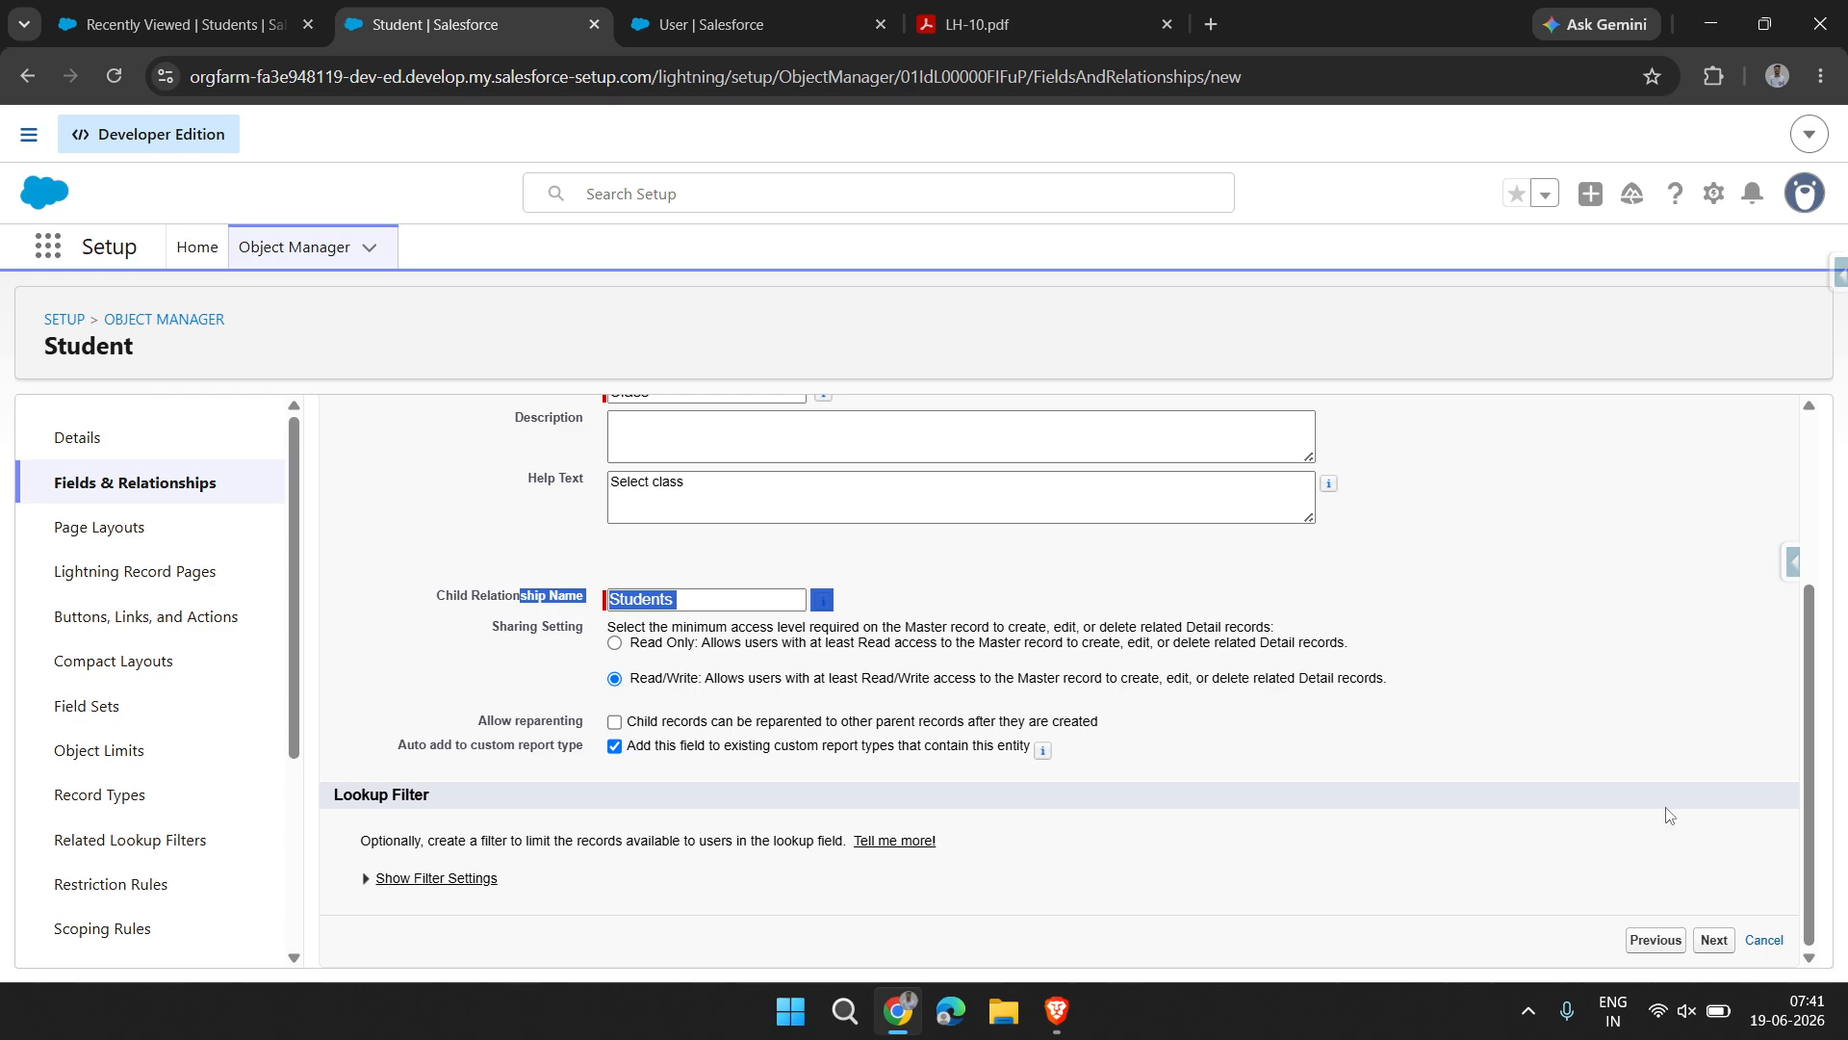
pyautogui.click(1714, 940)
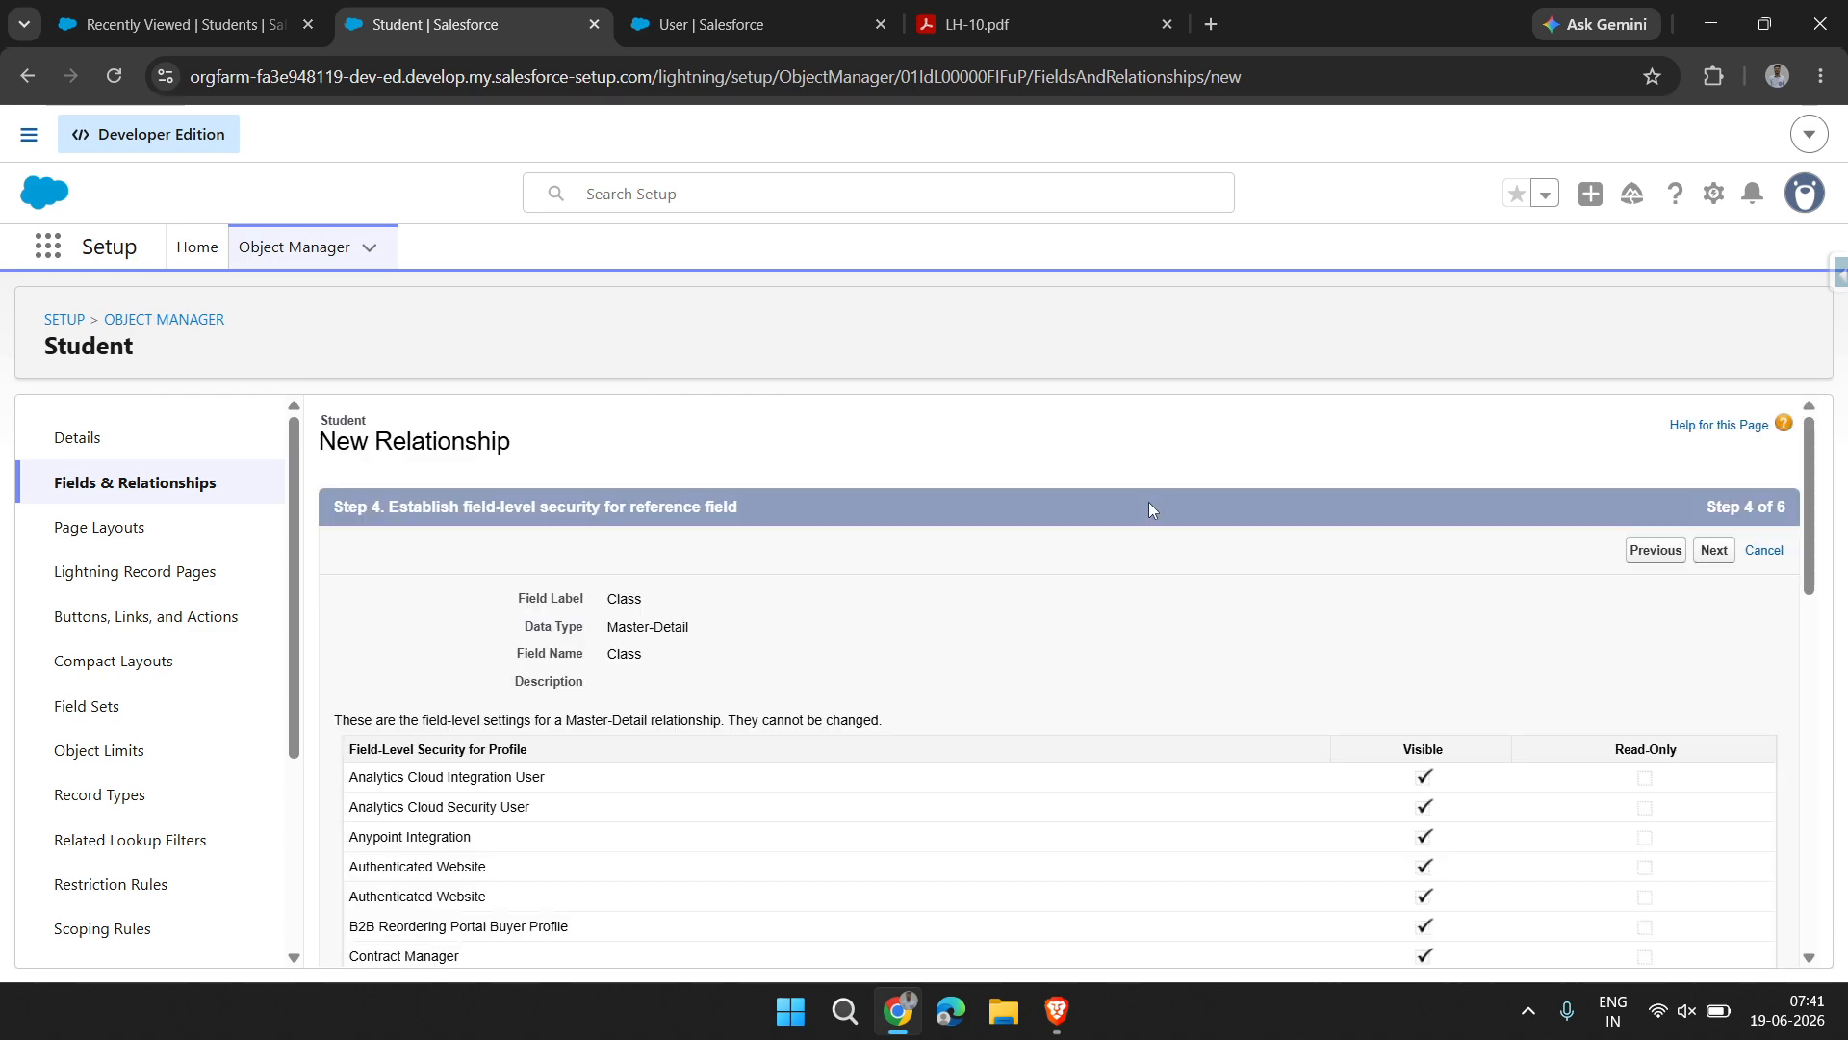
# Accept the field-level security and page layout settings, and highlight Class Layout in the related list settings
pyautogui.scroll(-10, 737, 627)
pyautogui.scroll(10, 736, 627)
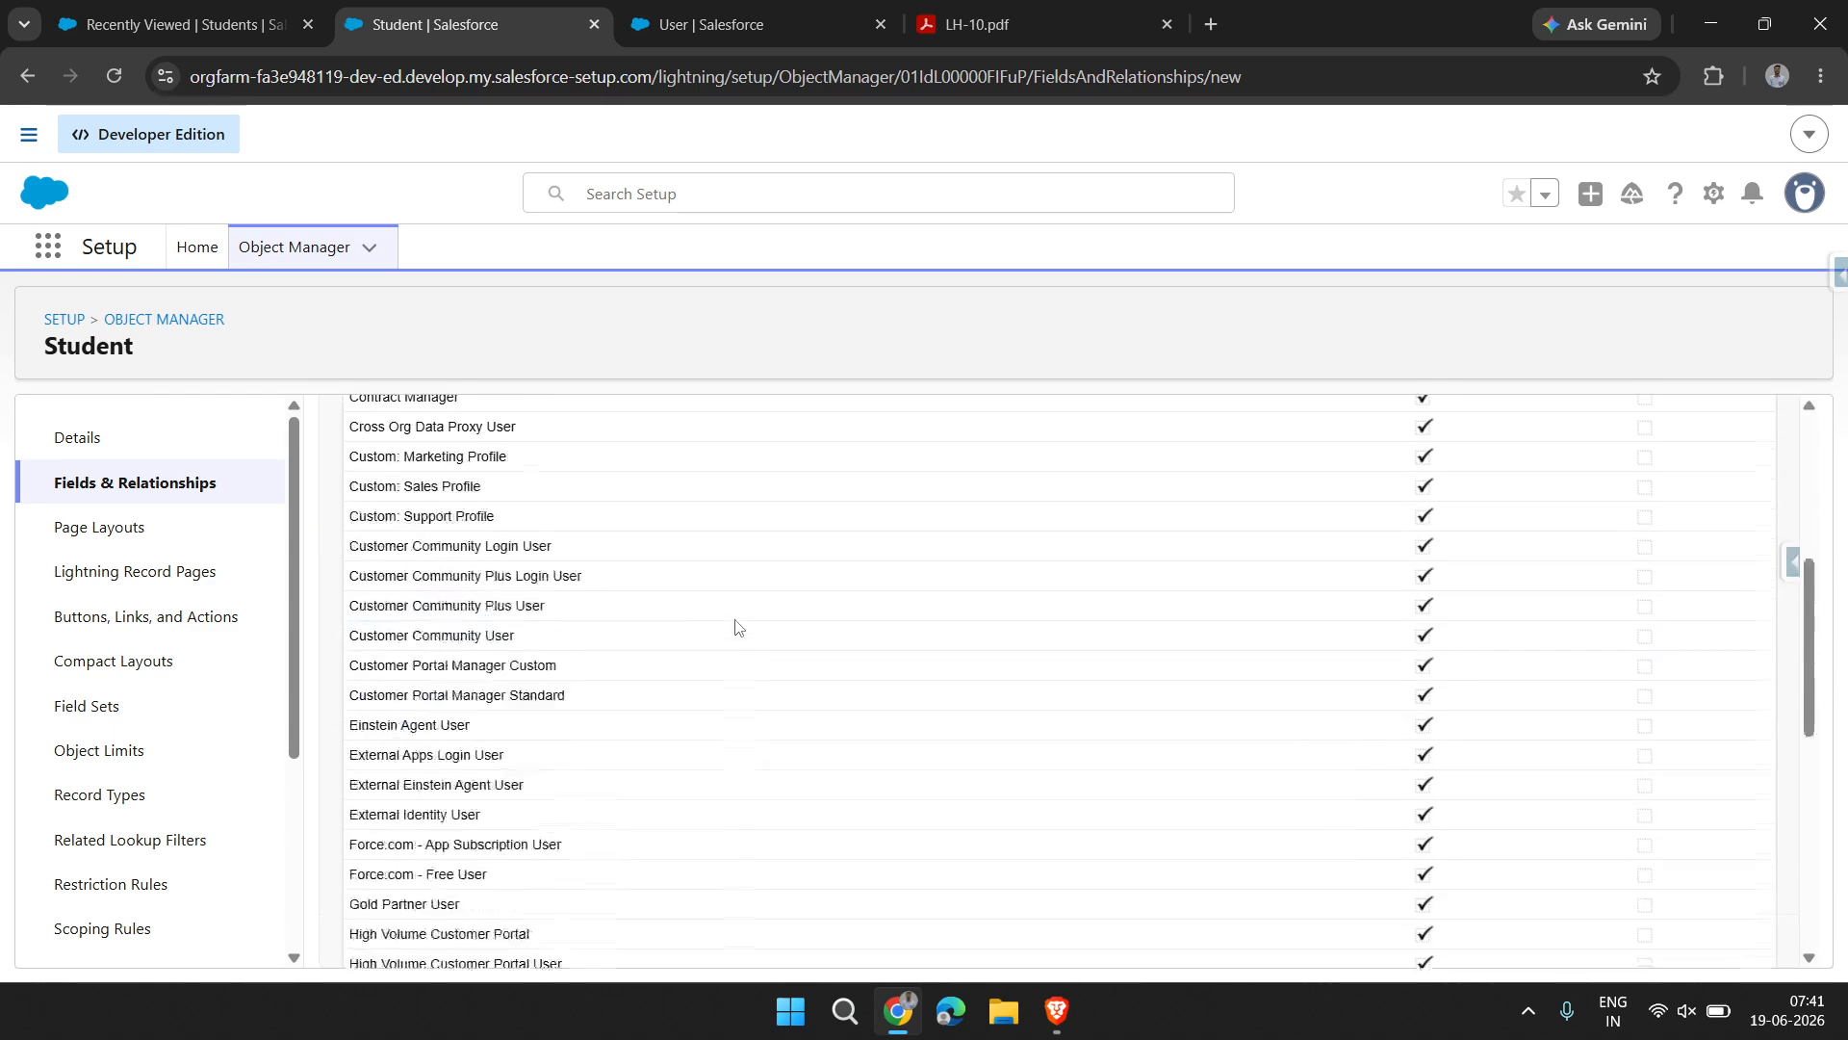
pyautogui.click(1702, 555)
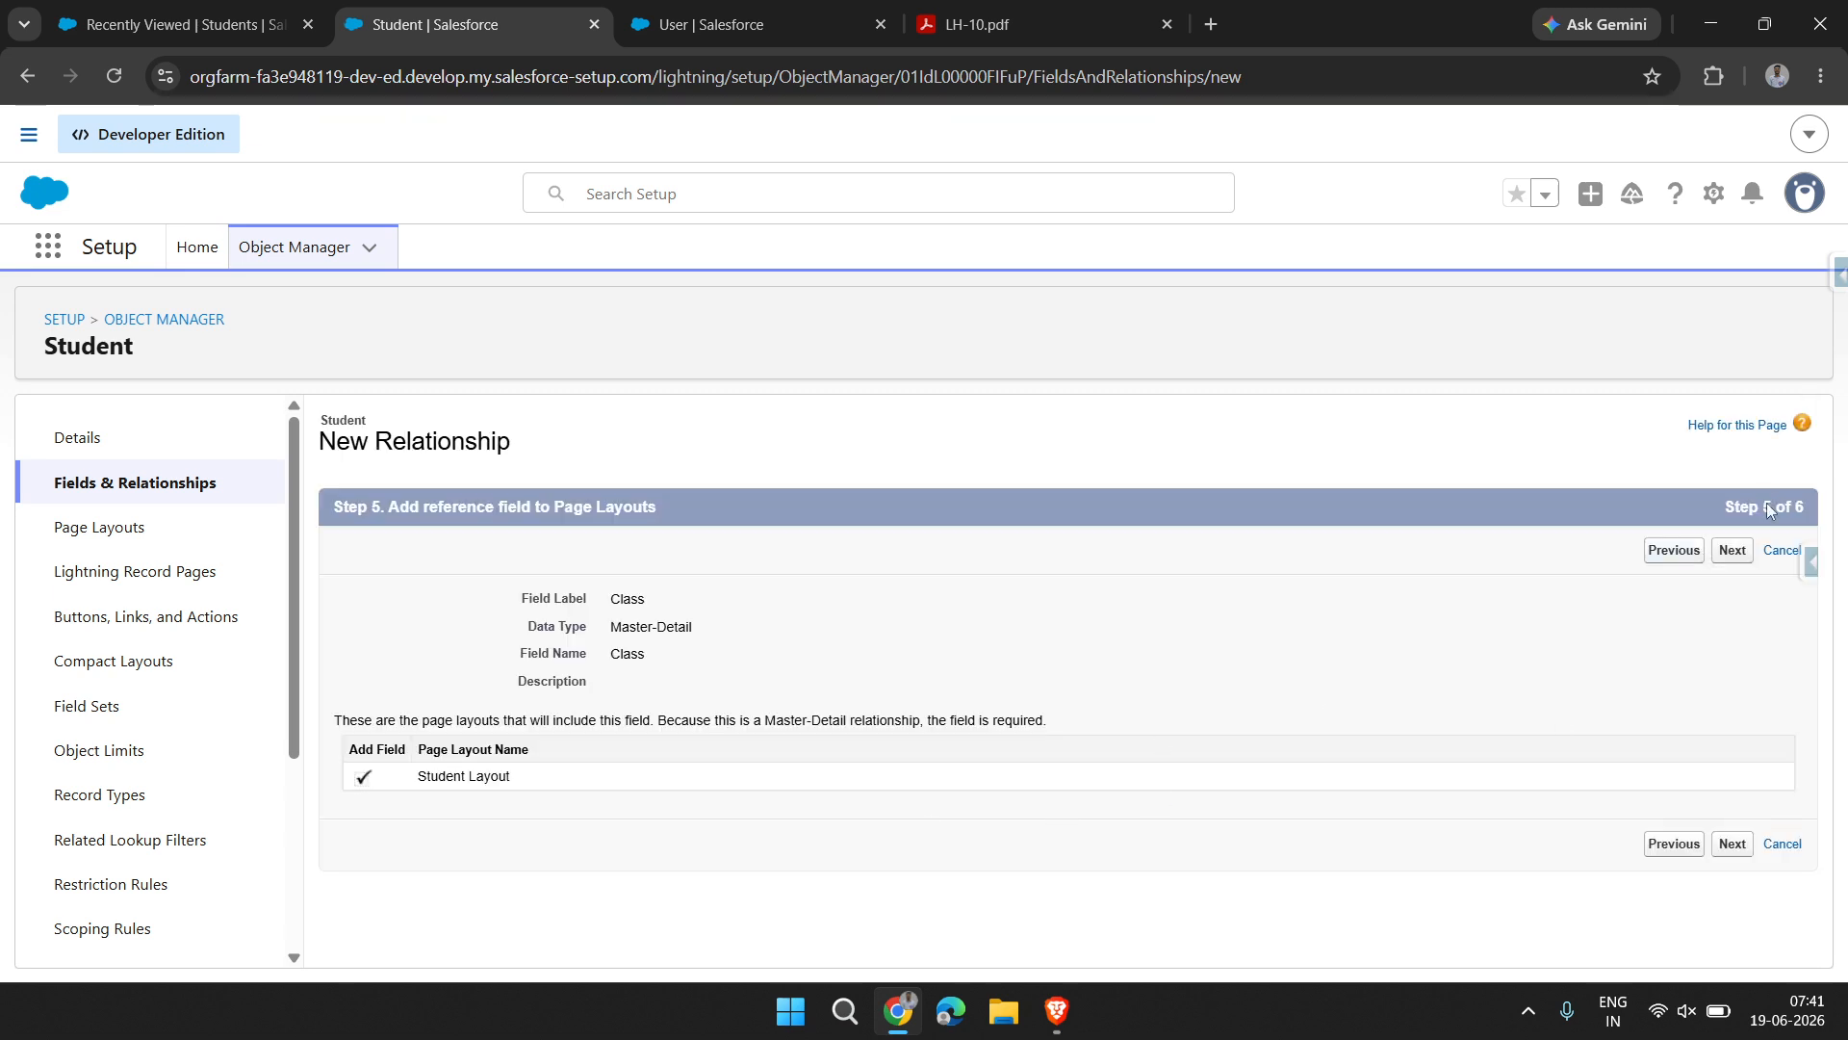
pyautogui.click(1734, 550)
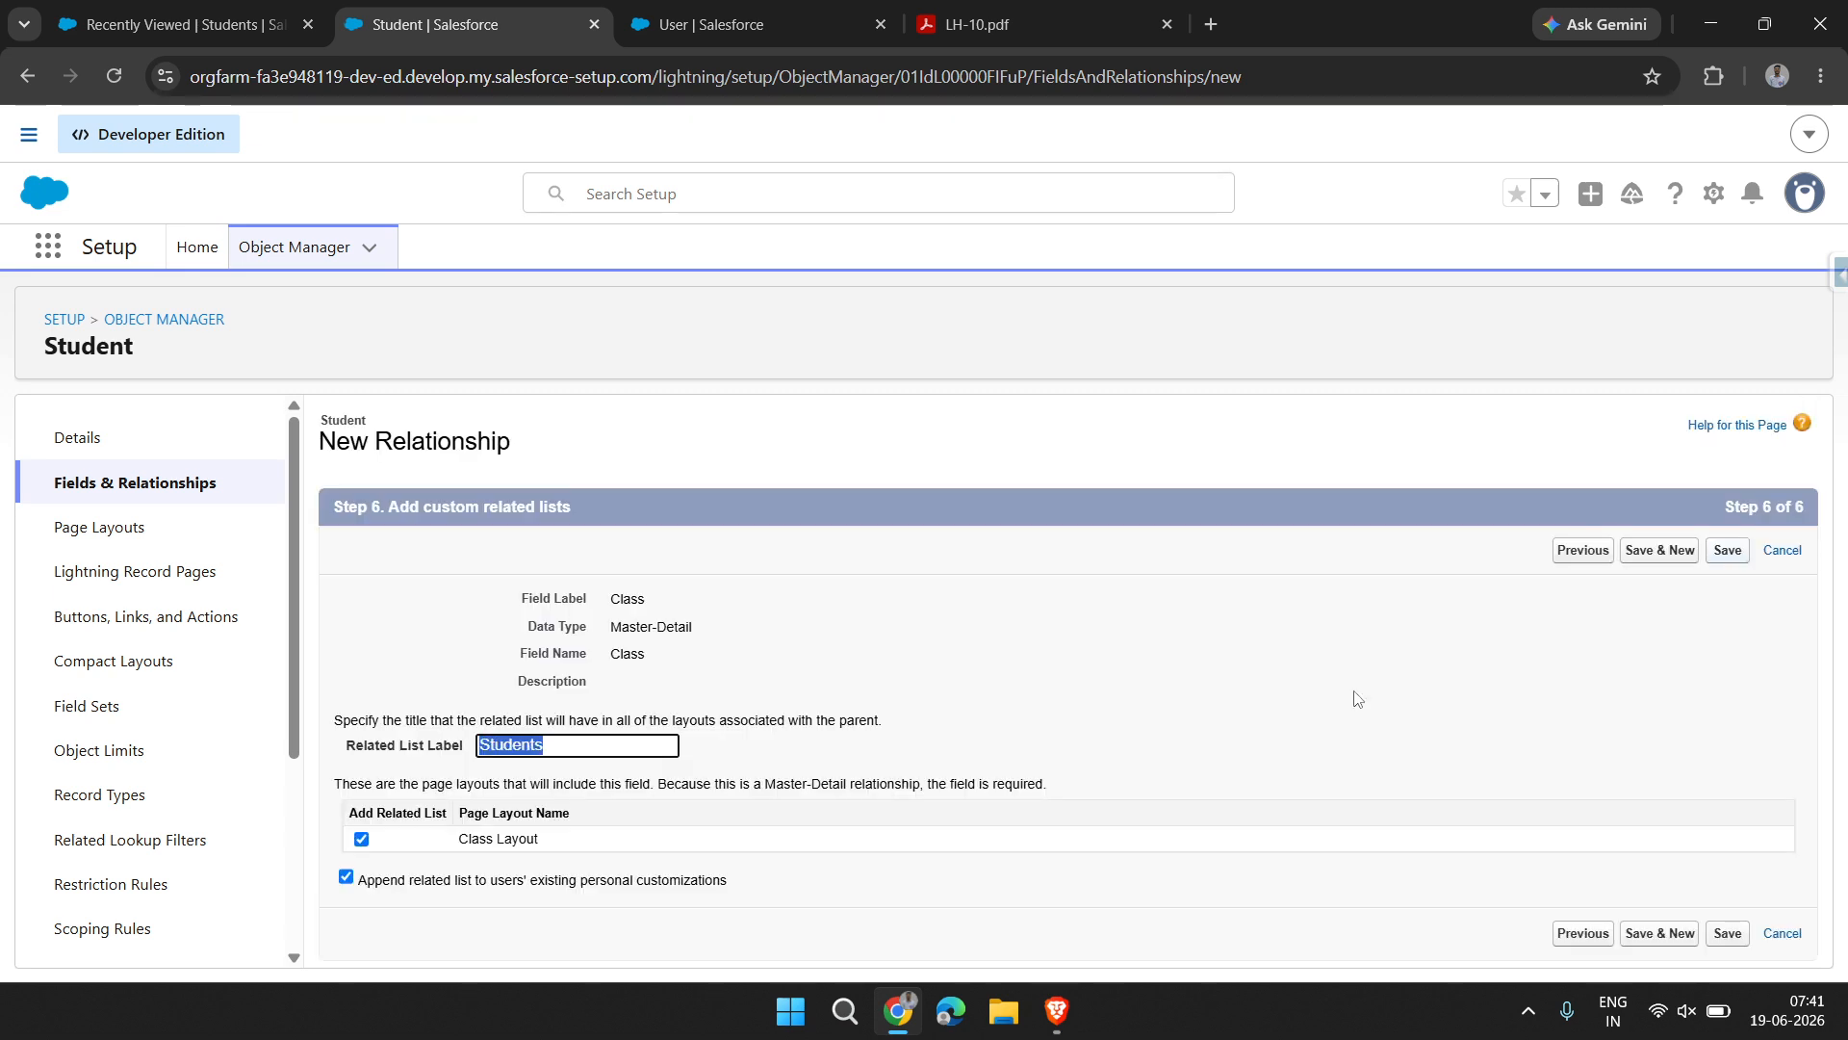
pyautogui.click(1011, 762)
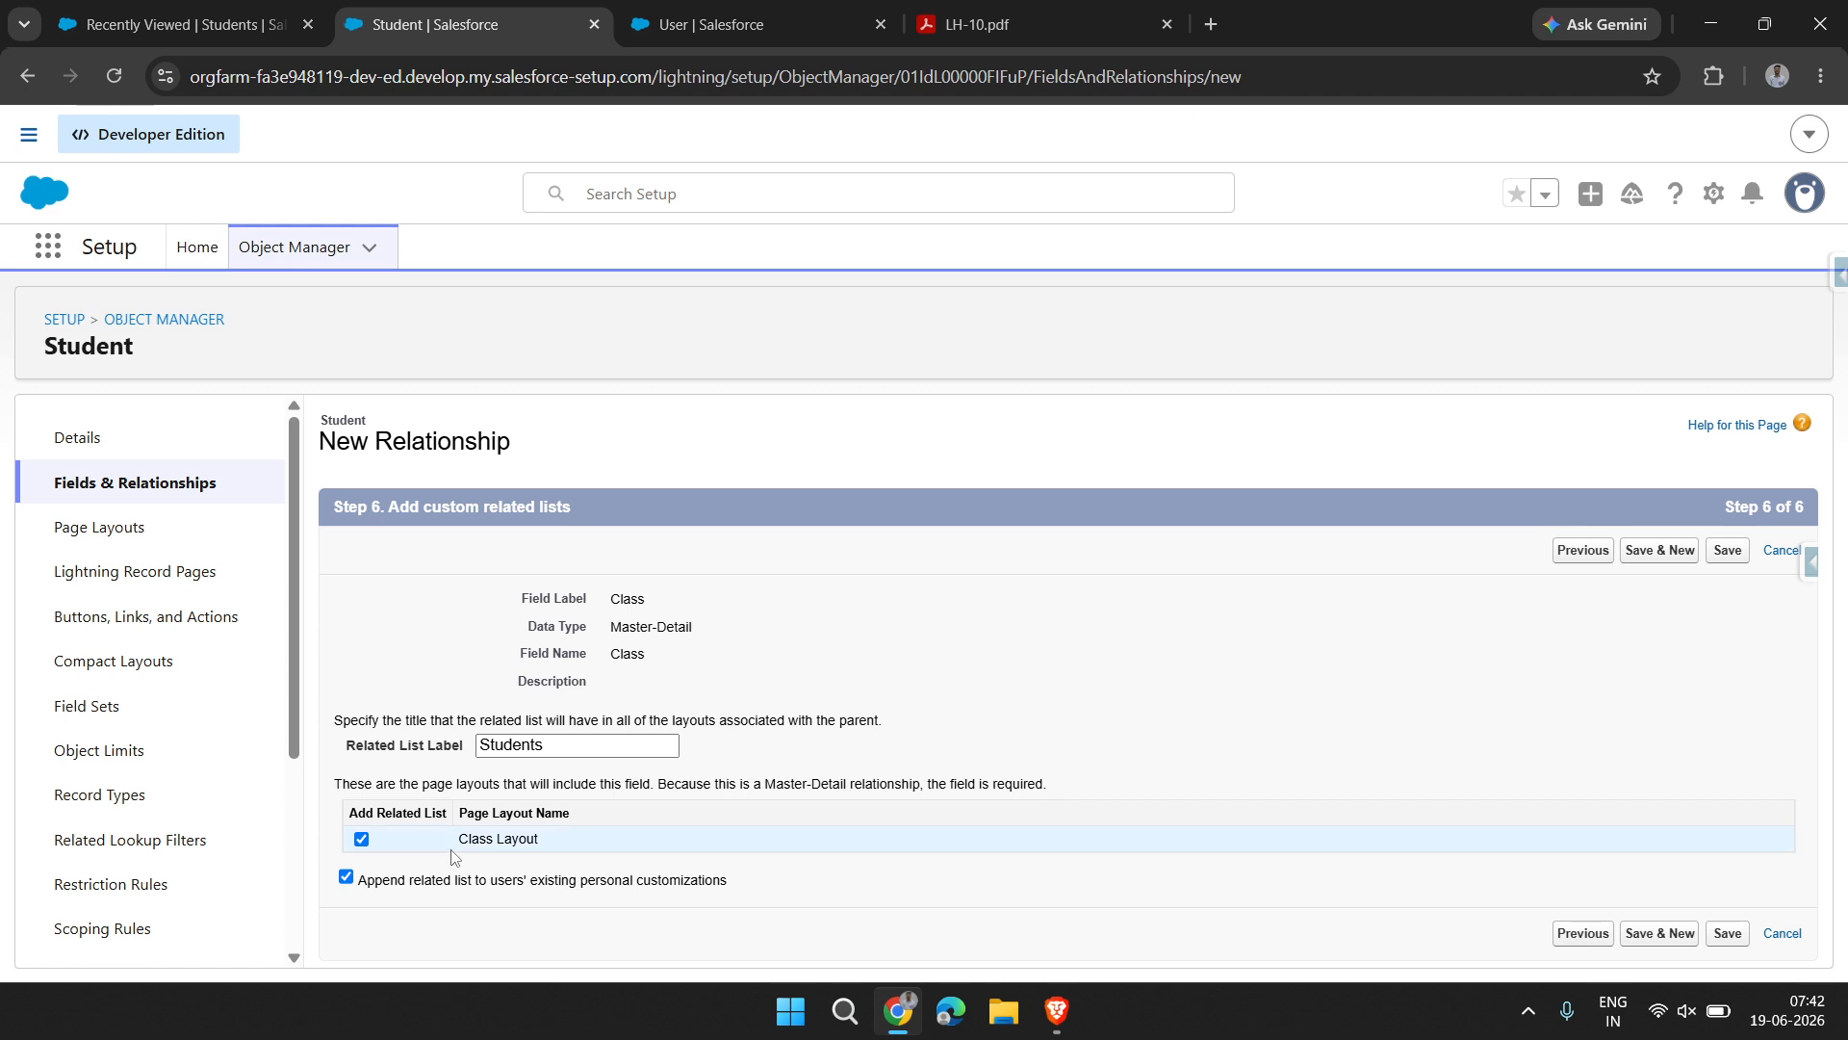
pyautogui.moveTo(466, 842); pyautogui.dragTo(560, 838)
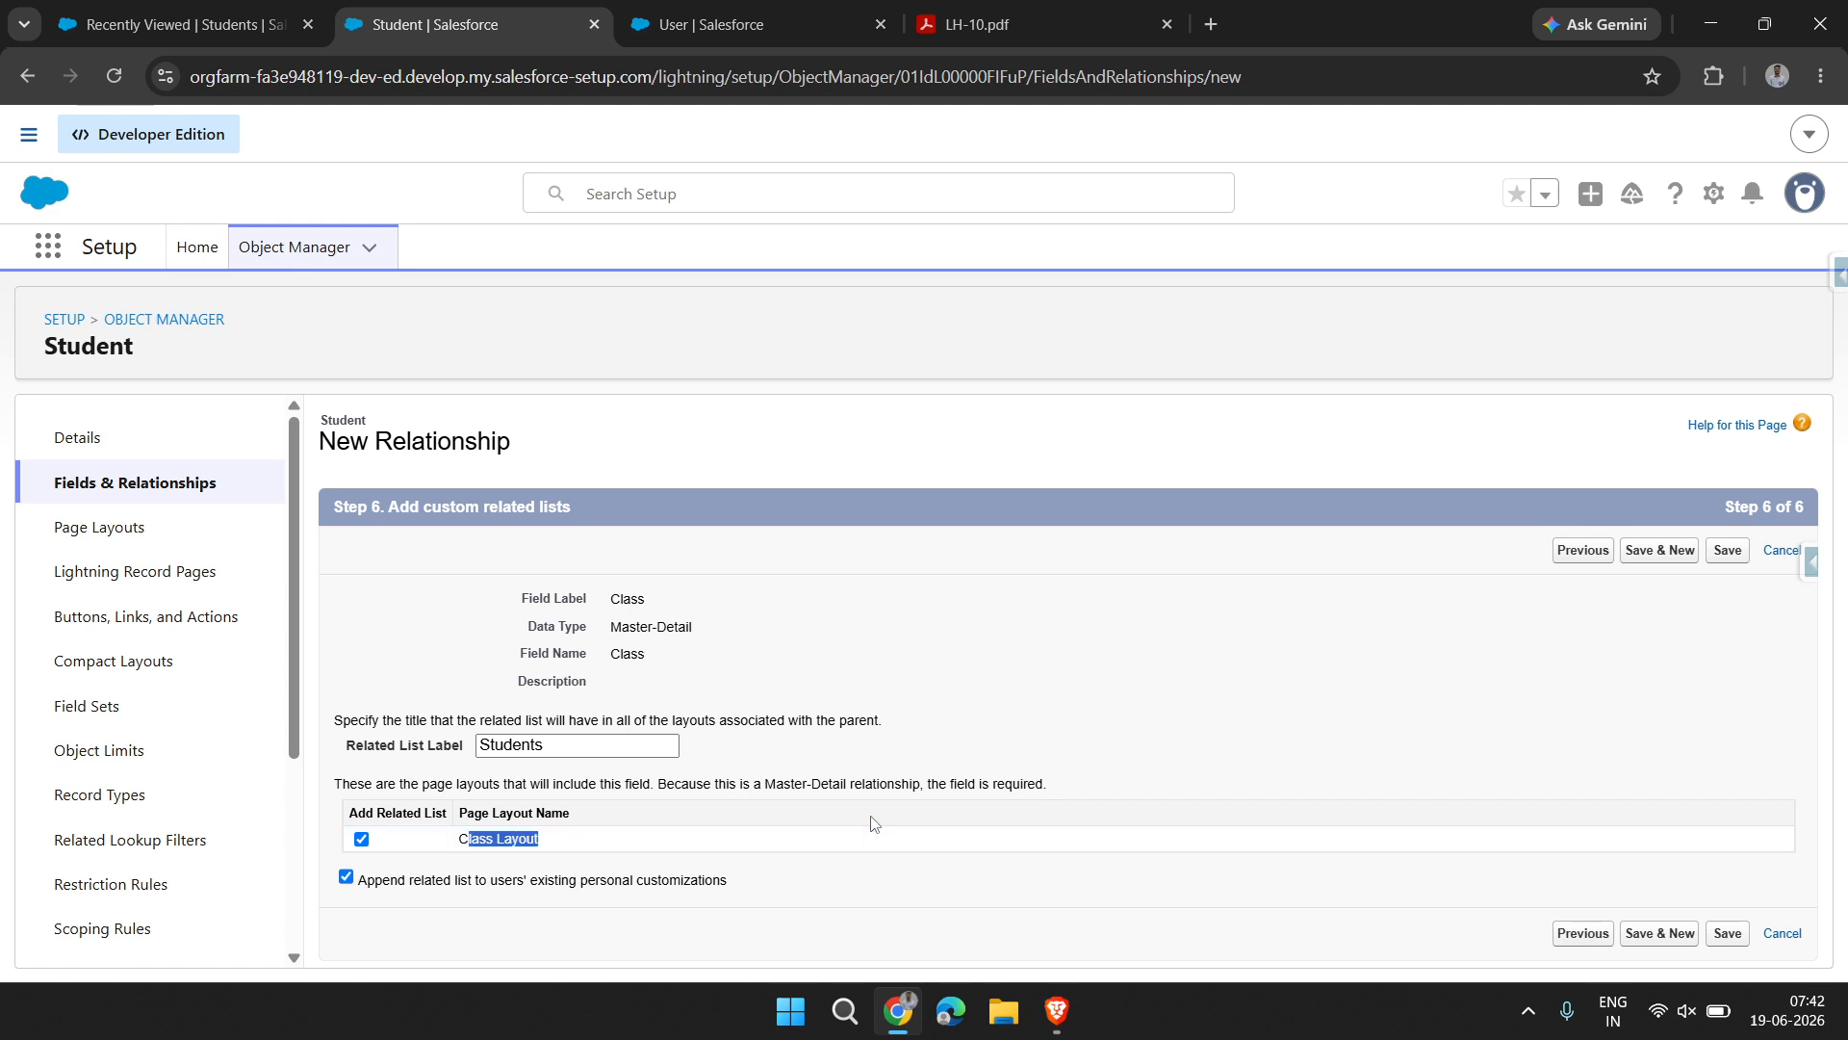
# Go back to the field-level security settings and review the Visible column across all profiles
pyautogui.click(1583, 551)
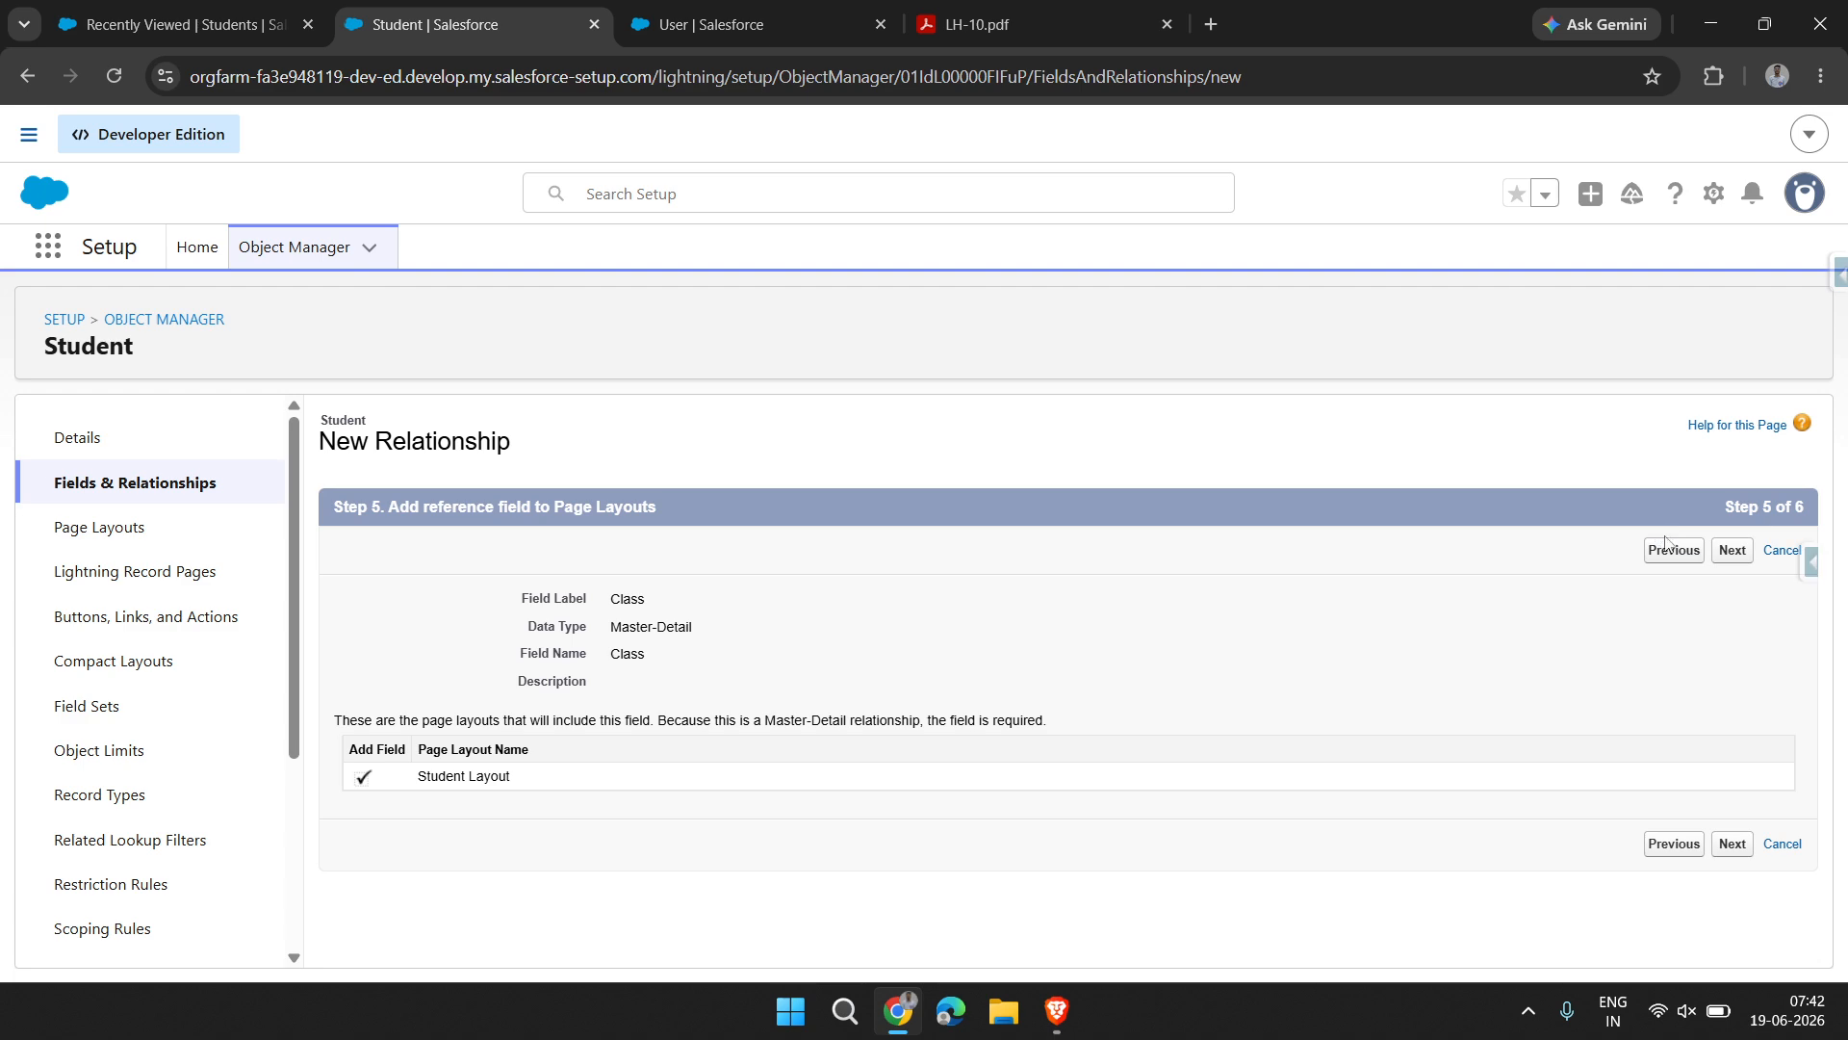
pyautogui.click(1668, 553)
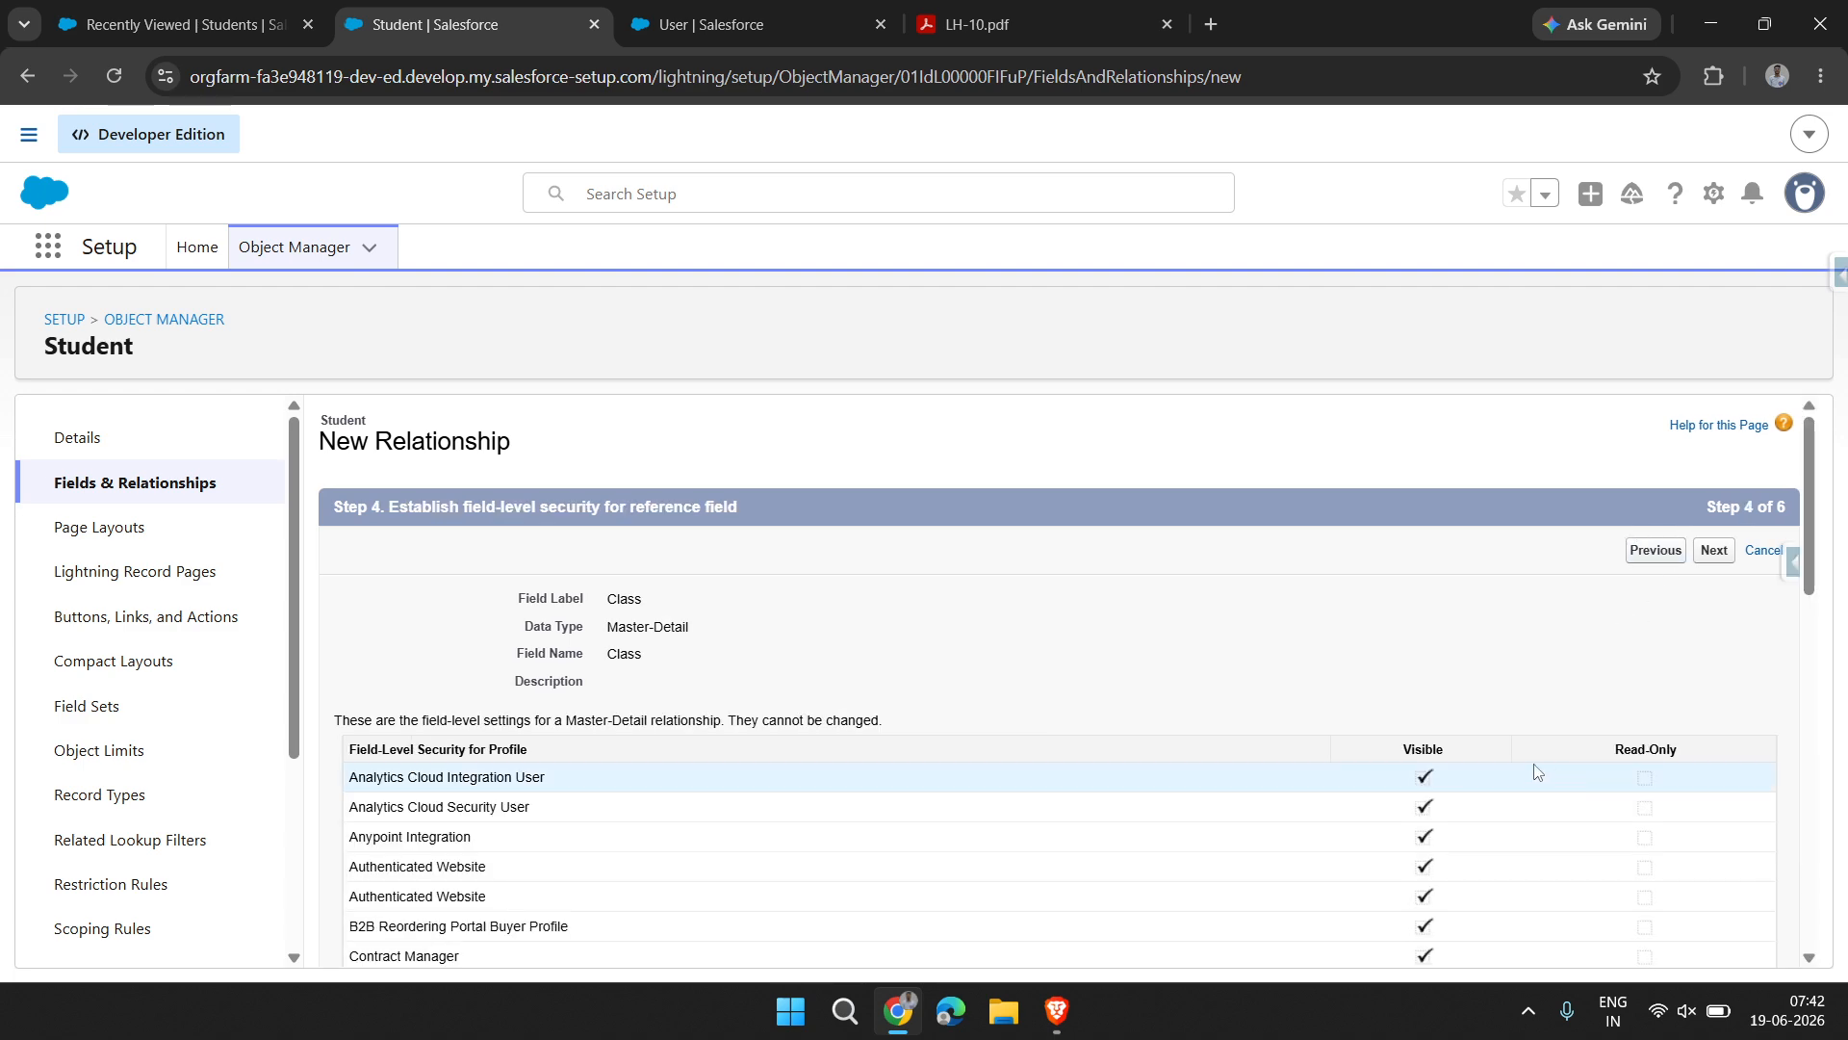
pyautogui.moveTo(1421, 746); pyautogui.dragTo(1438, 919)
pyautogui.click(1439, 920)
pyautogui.scroll(6, 1370, 706)
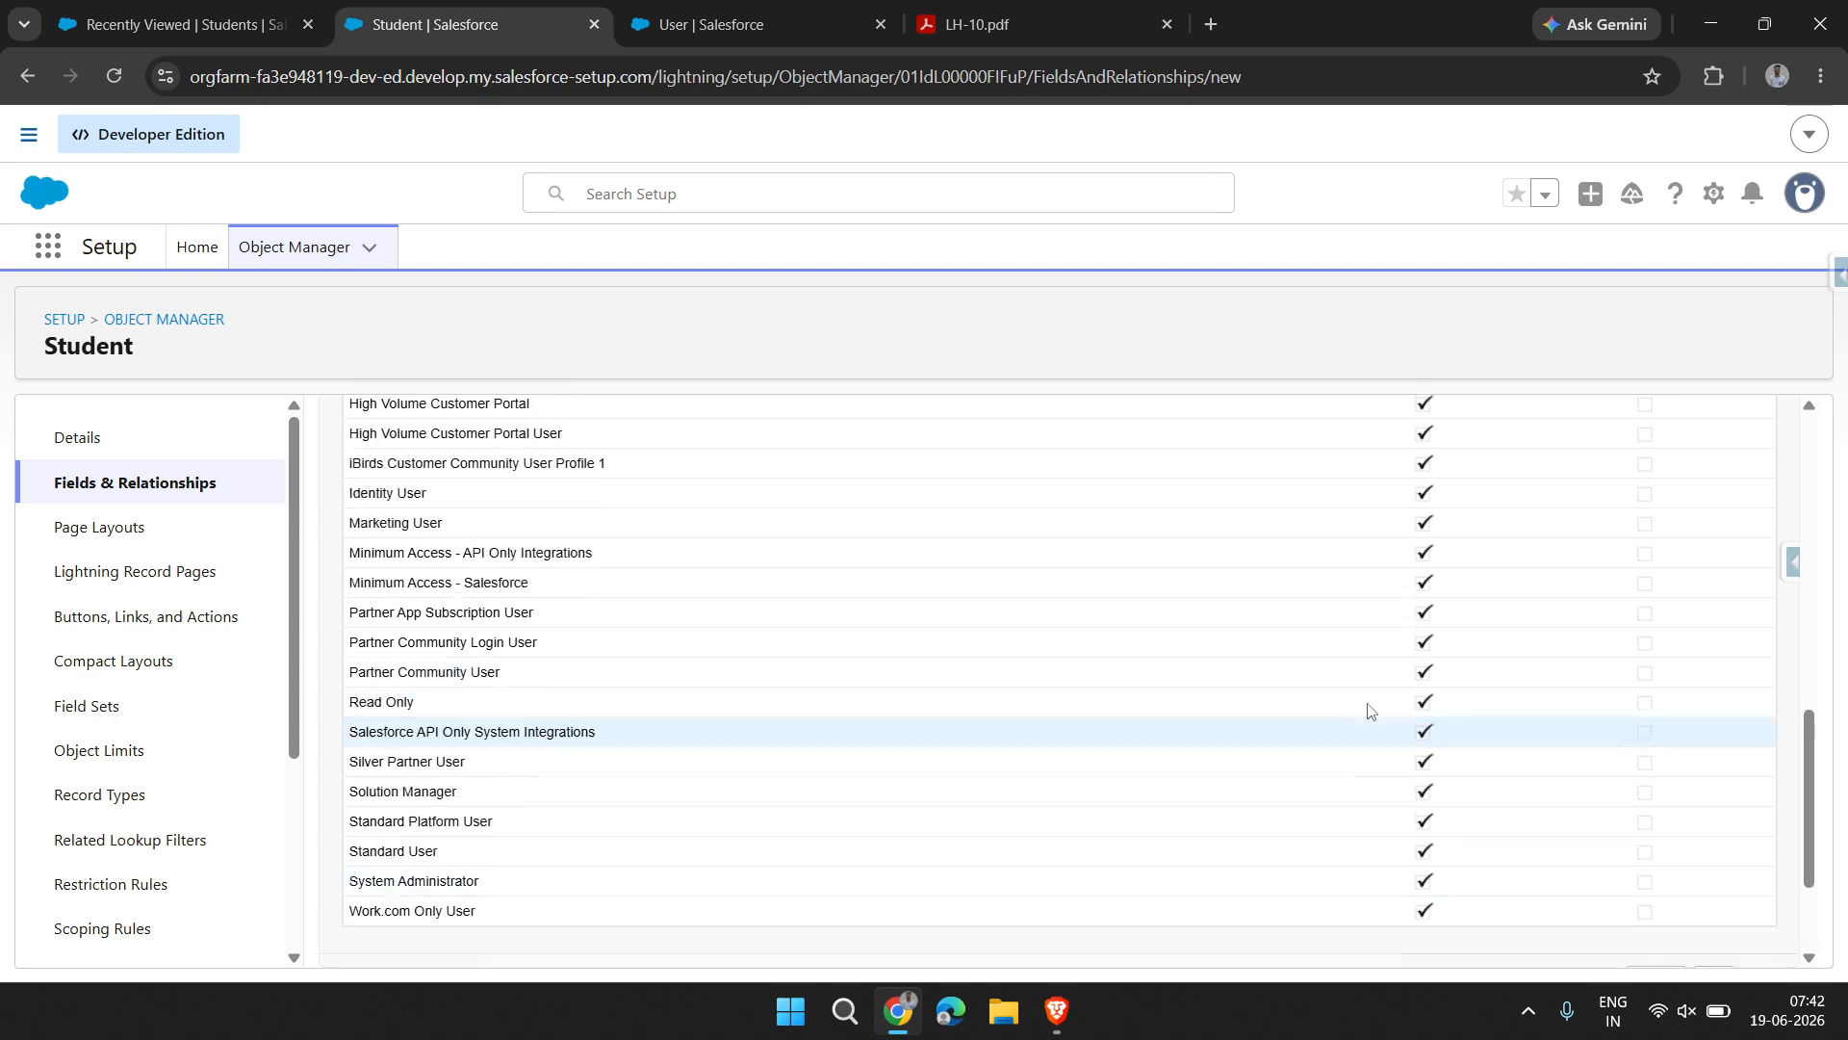
pyautogui.scroll(5, 1435, 770)
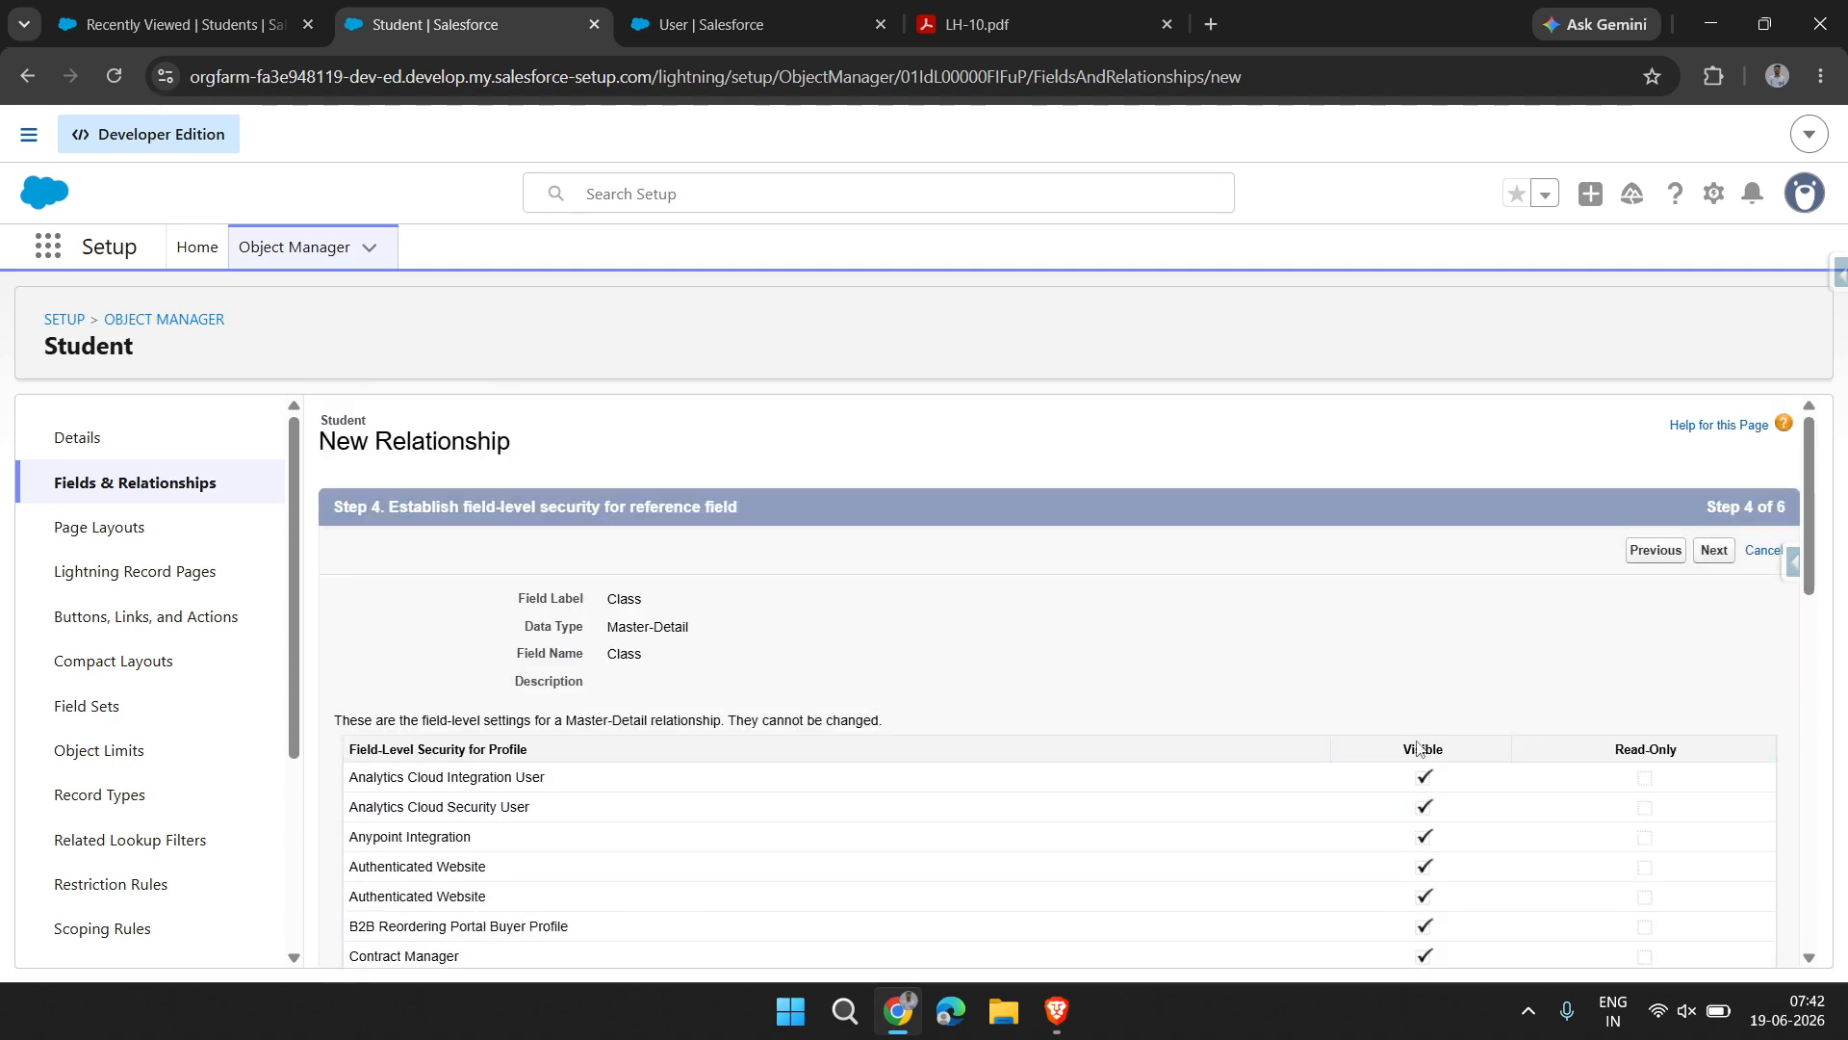
# Continue through the page layout settings and save the Class Master-Detail field with the related list label Students
pyautogui.moveTo(1444, 750); pyautogui.dragTo(1738, 543)
pyautogui.click(1712, 554)
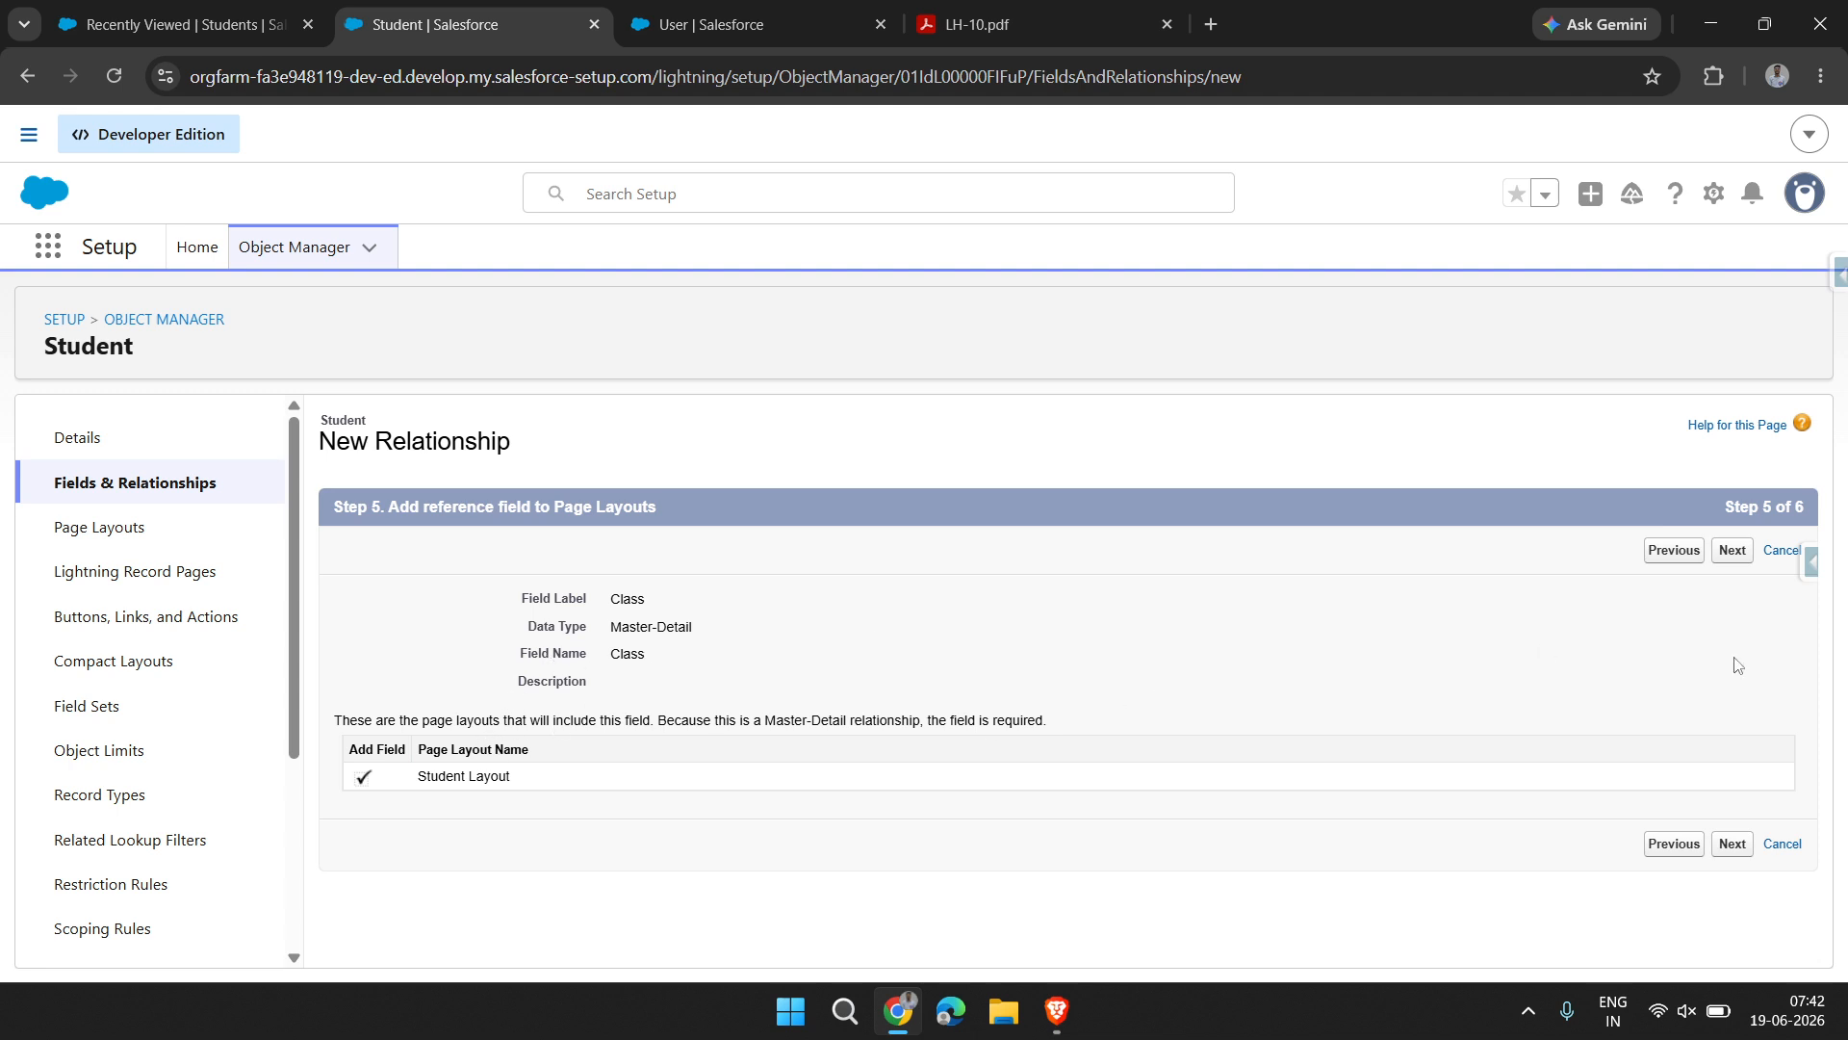
pyautogui.click(1732, 844)
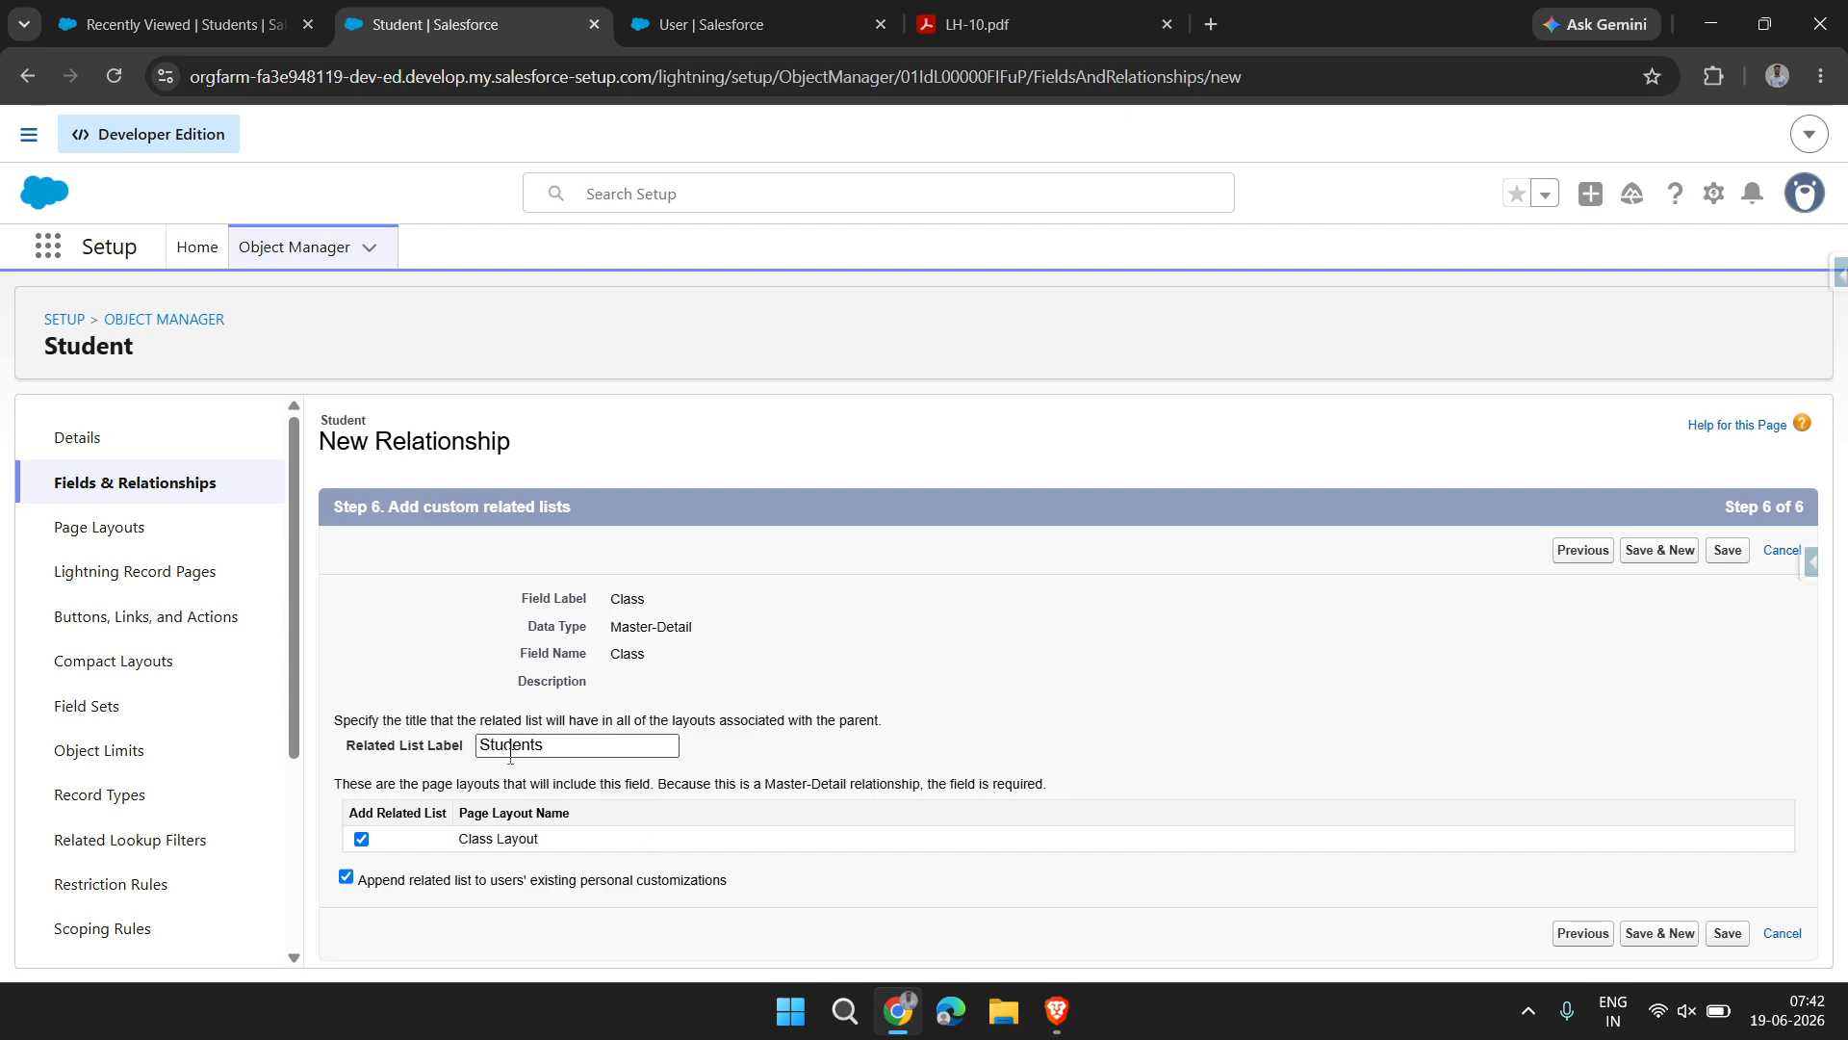
pyautogui.moveTo(589, 745); pyautogui.dragTo(428, 754)
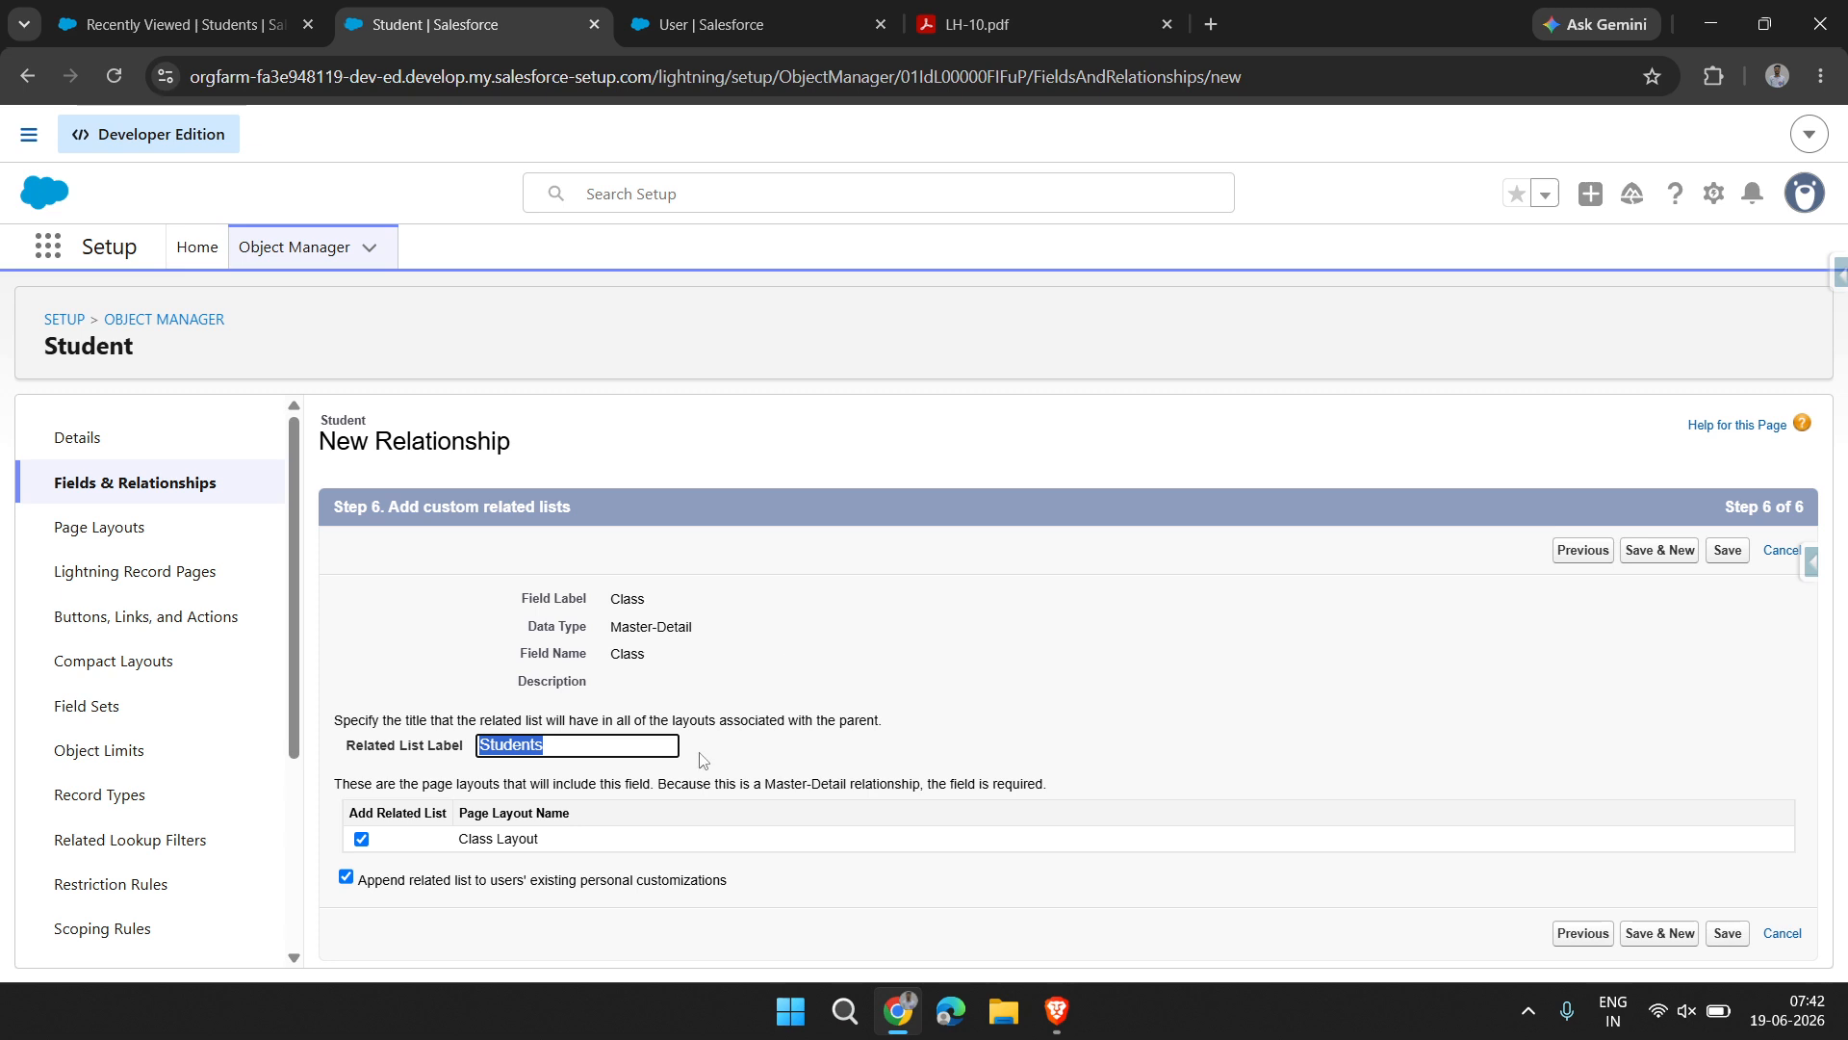
pyautogui.click(1729, 553)
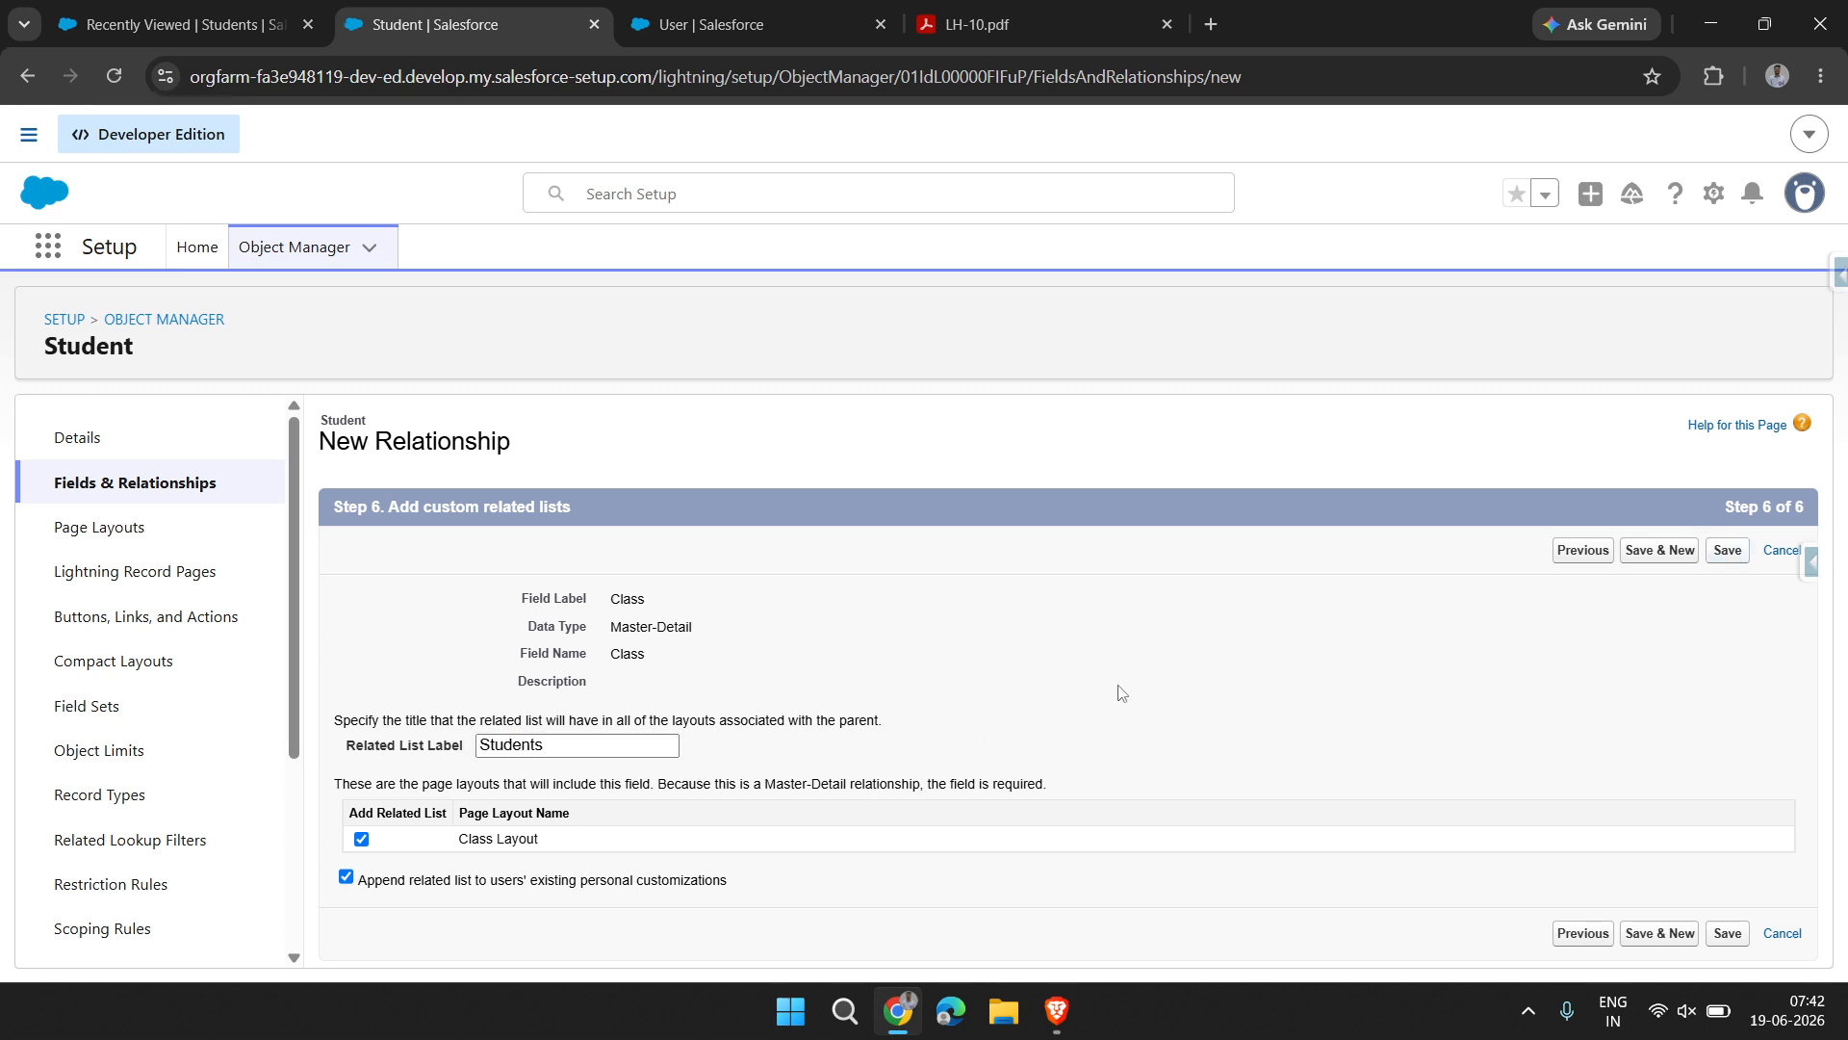
pyautogui.click(1726, 555)
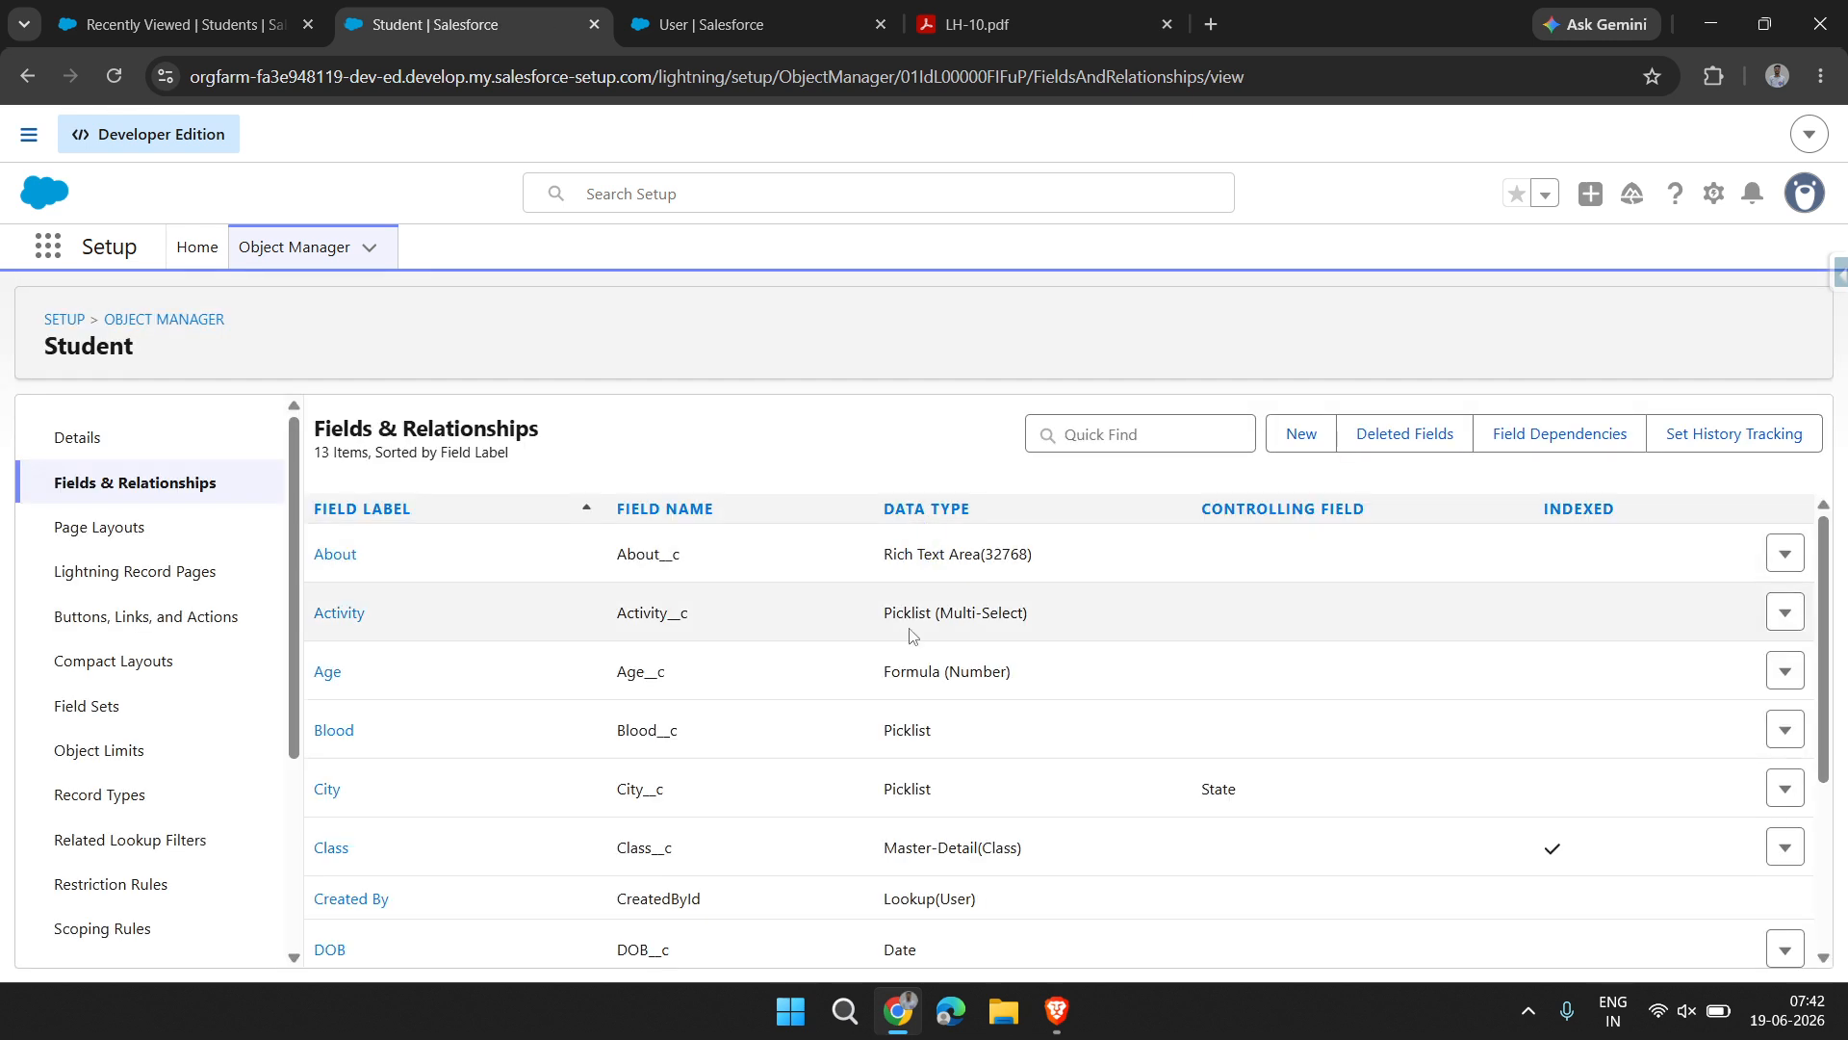
# Highlight the Class field's data type and field name in the Student object's field list
pyautogui.scroll(-3, 886, 559)
pyautogui.moveTo(886, 558); pyautogui.dragTo(1028, 536)
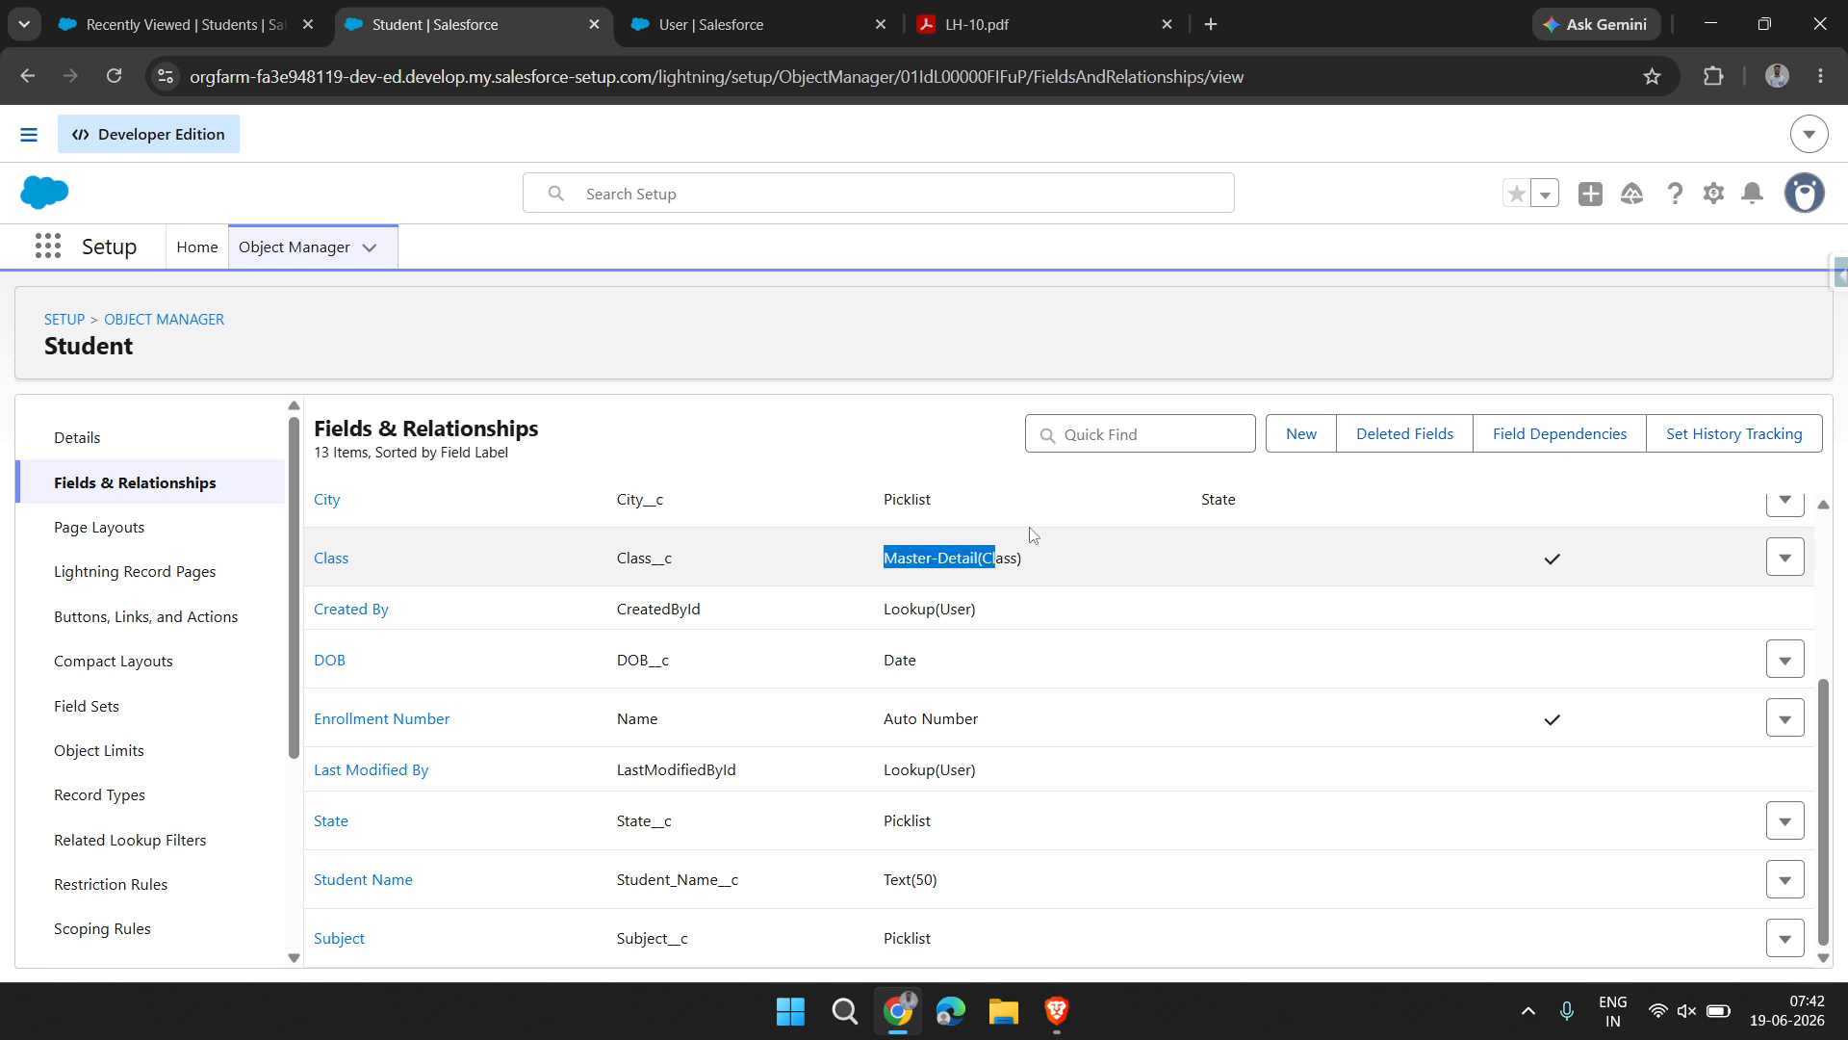
pyautogui.doubleClick(643, 559)
# Switch to the School Management App, reload the Students list and start a new student record
pyautogui.click(240, 9)
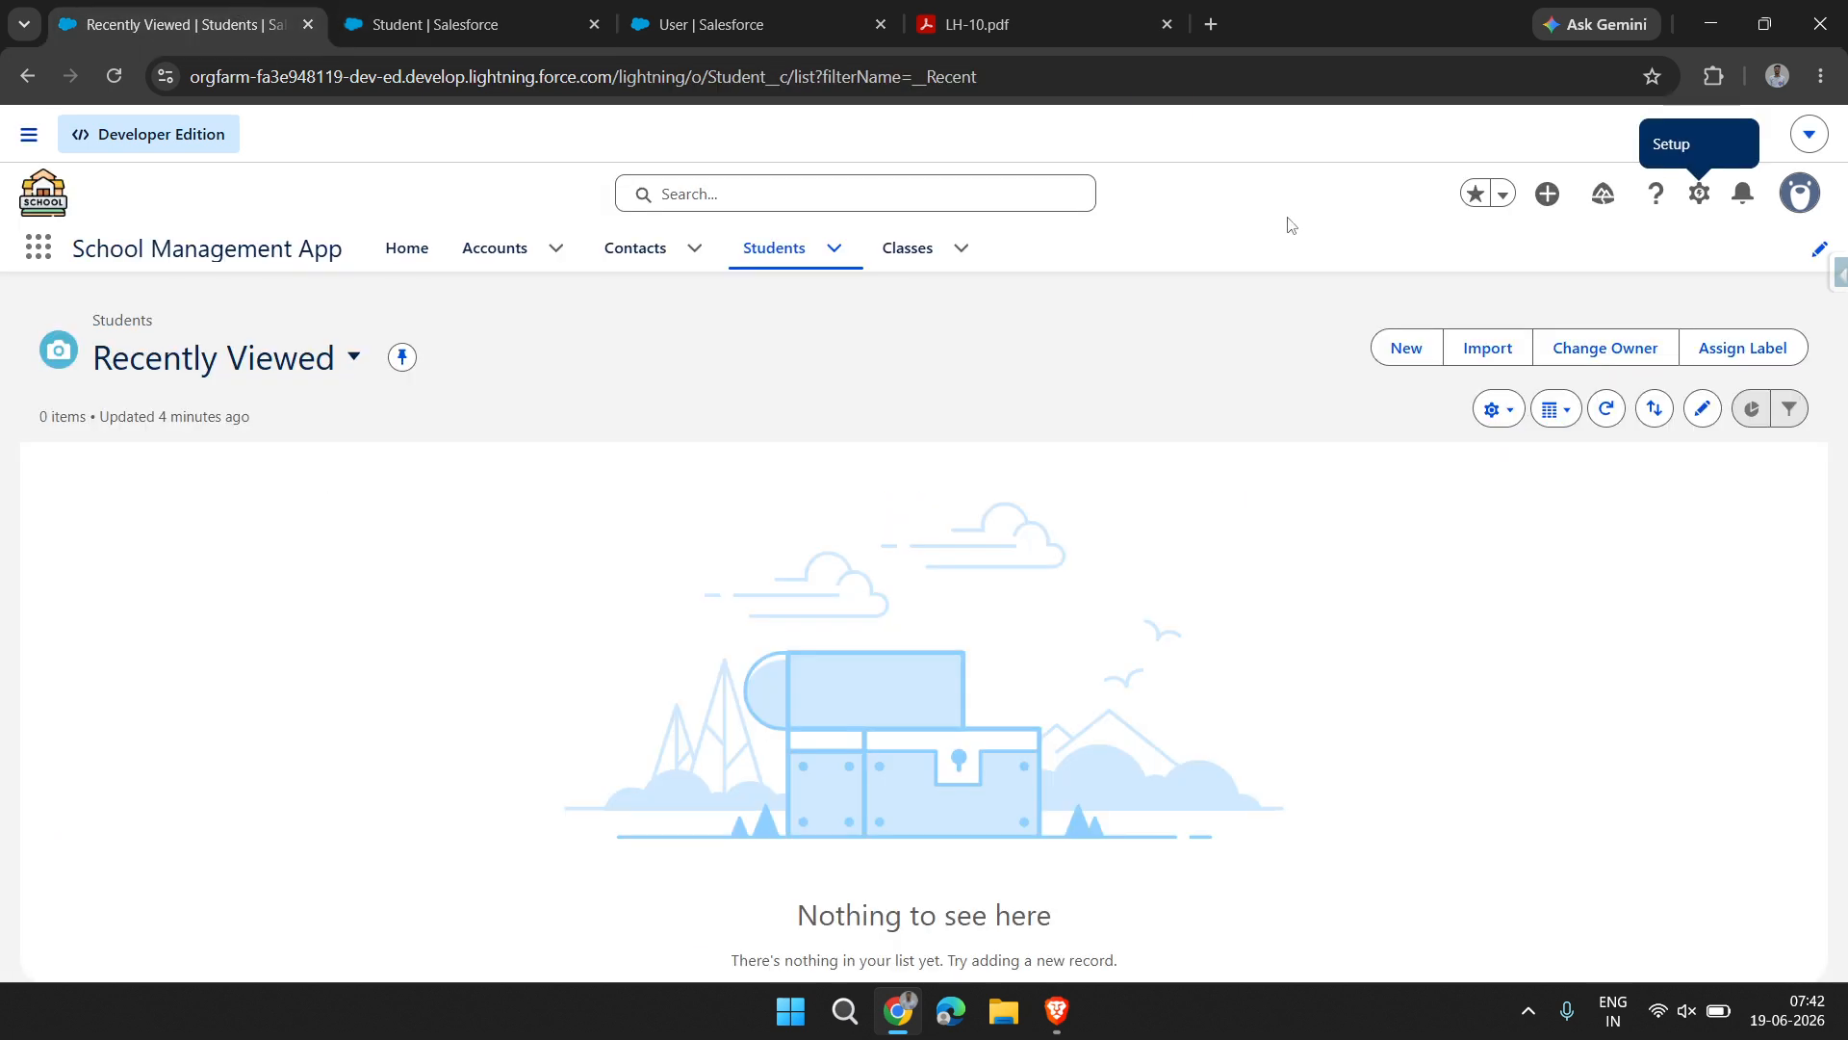
pyautogui.click(735, 266)
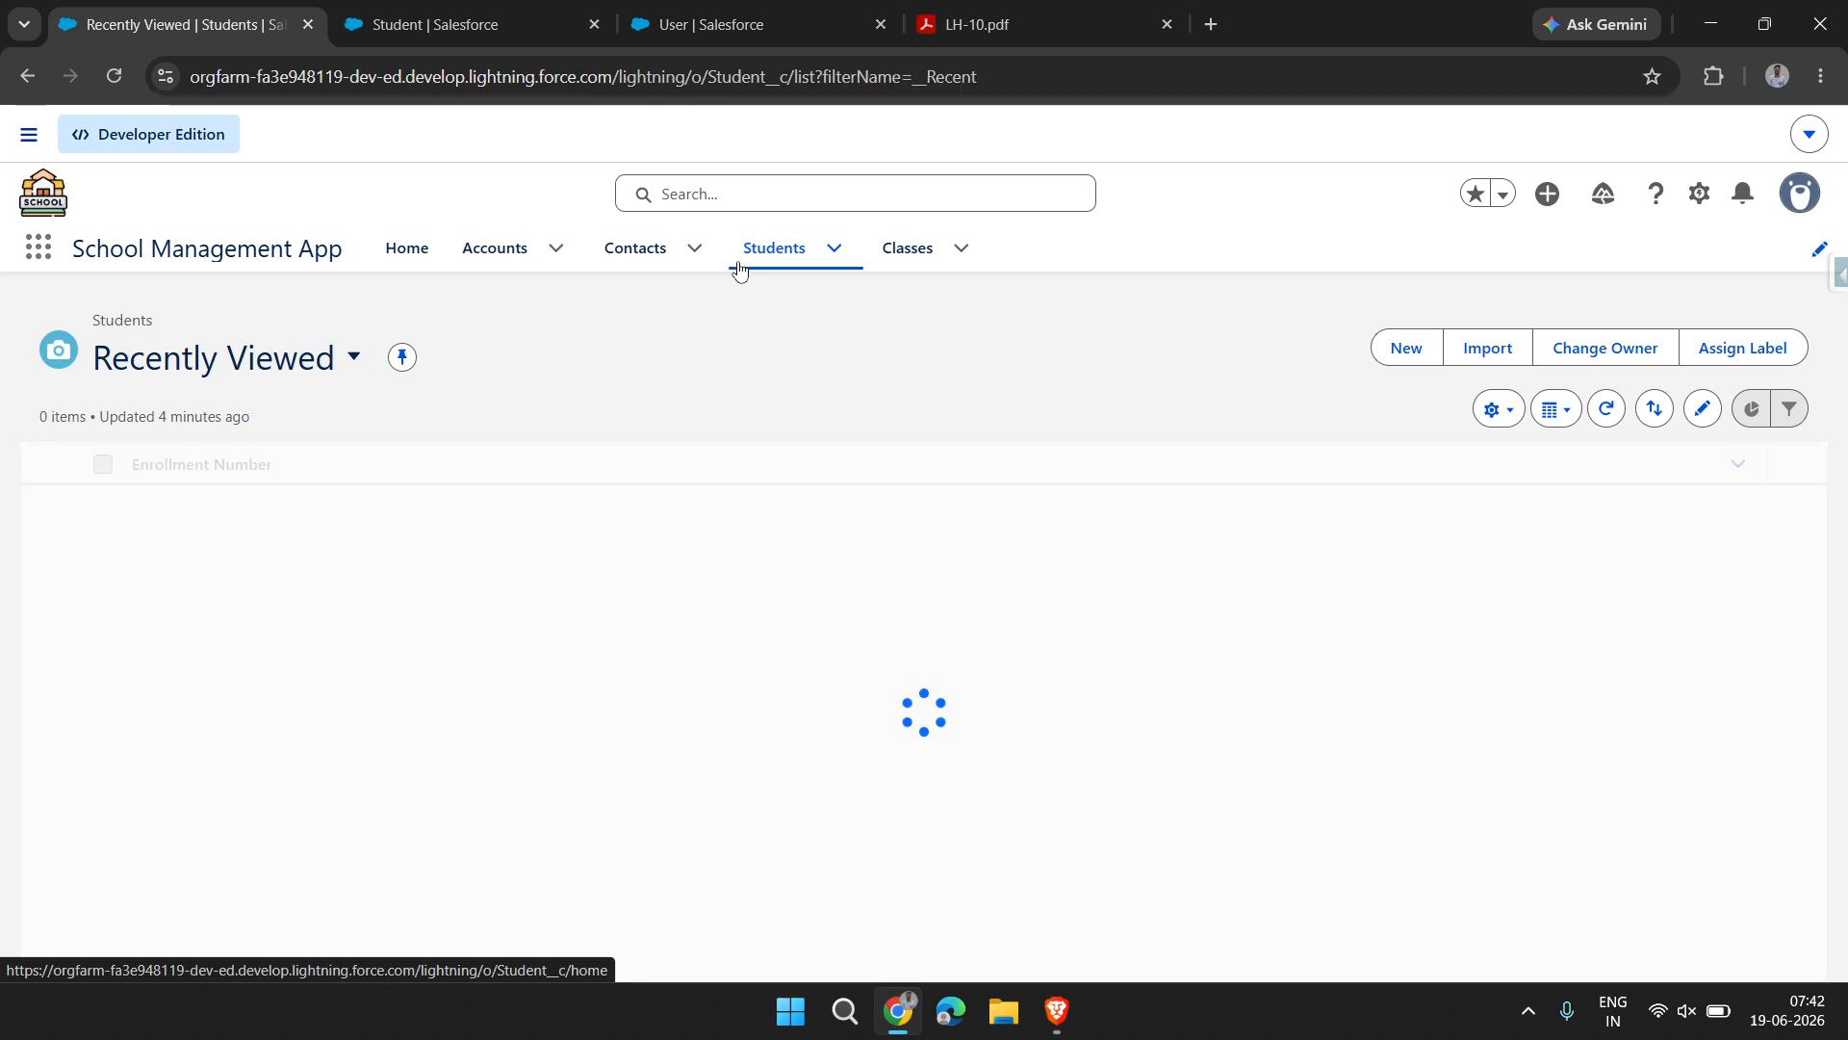
pyautogui.click(128, 77)
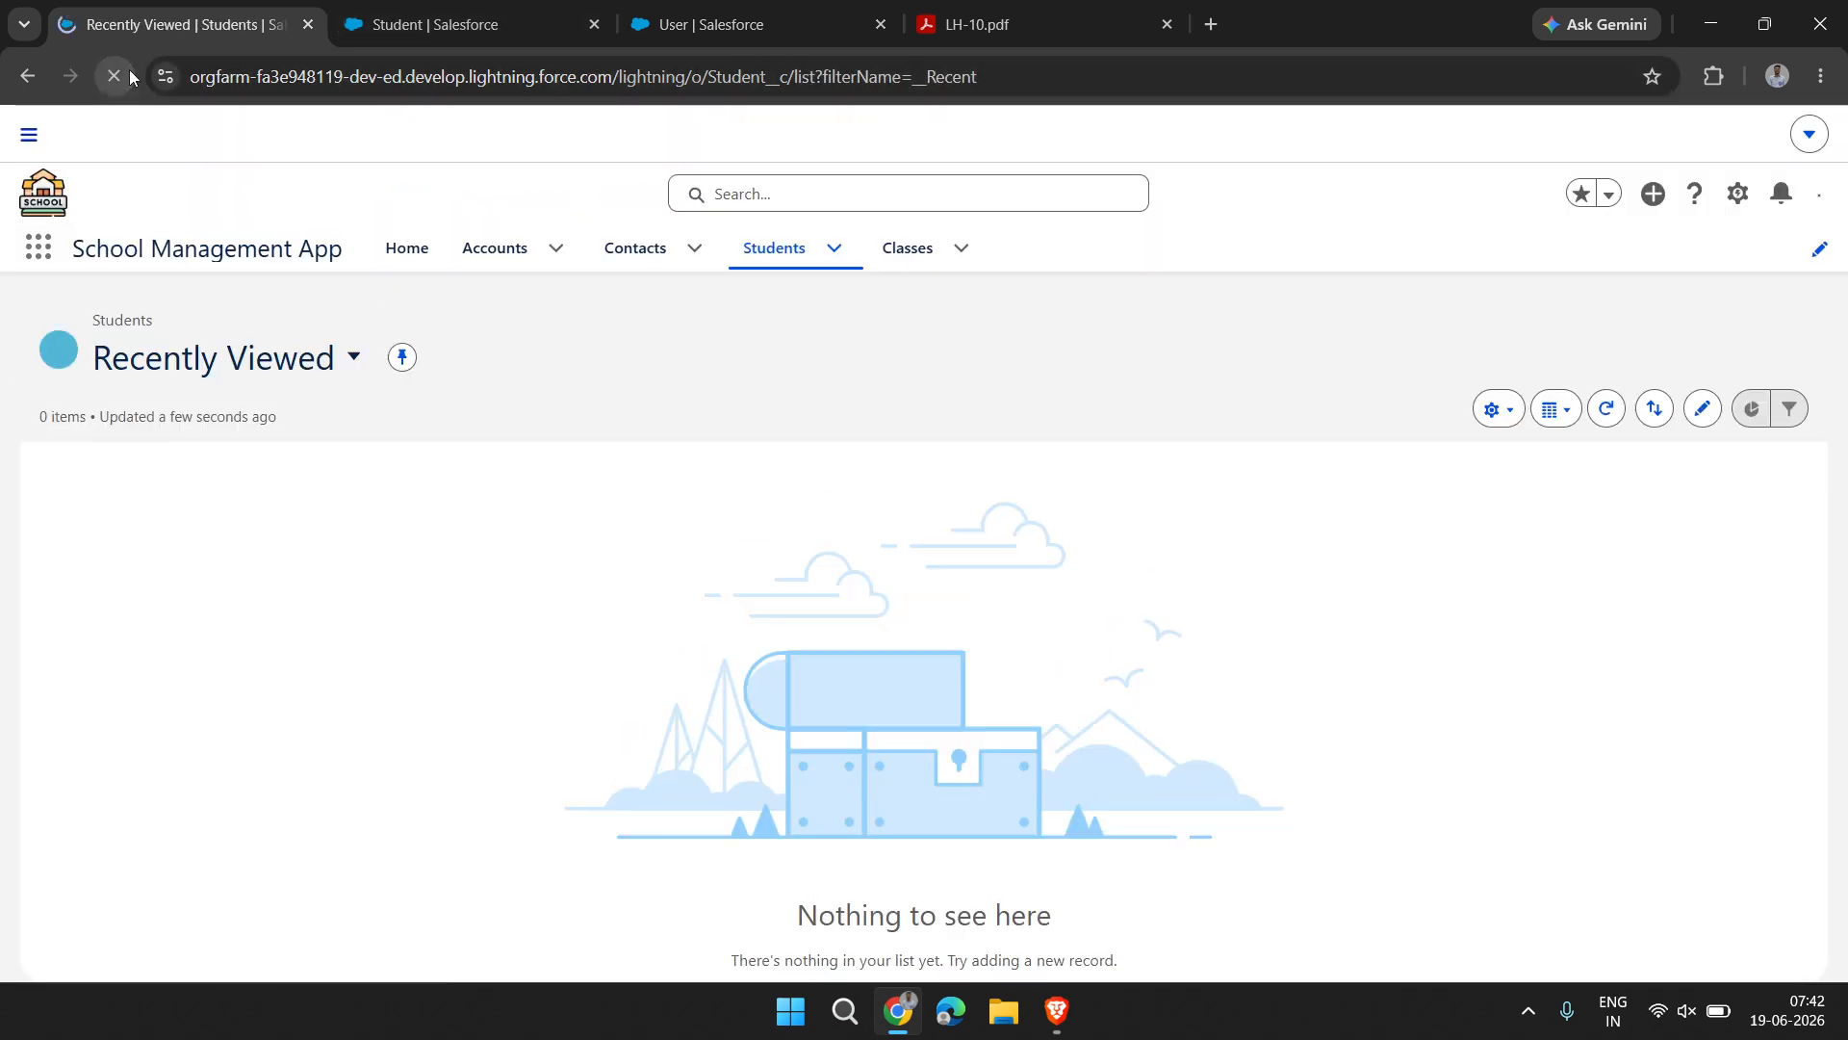
pyautogui.click(1552, 348)
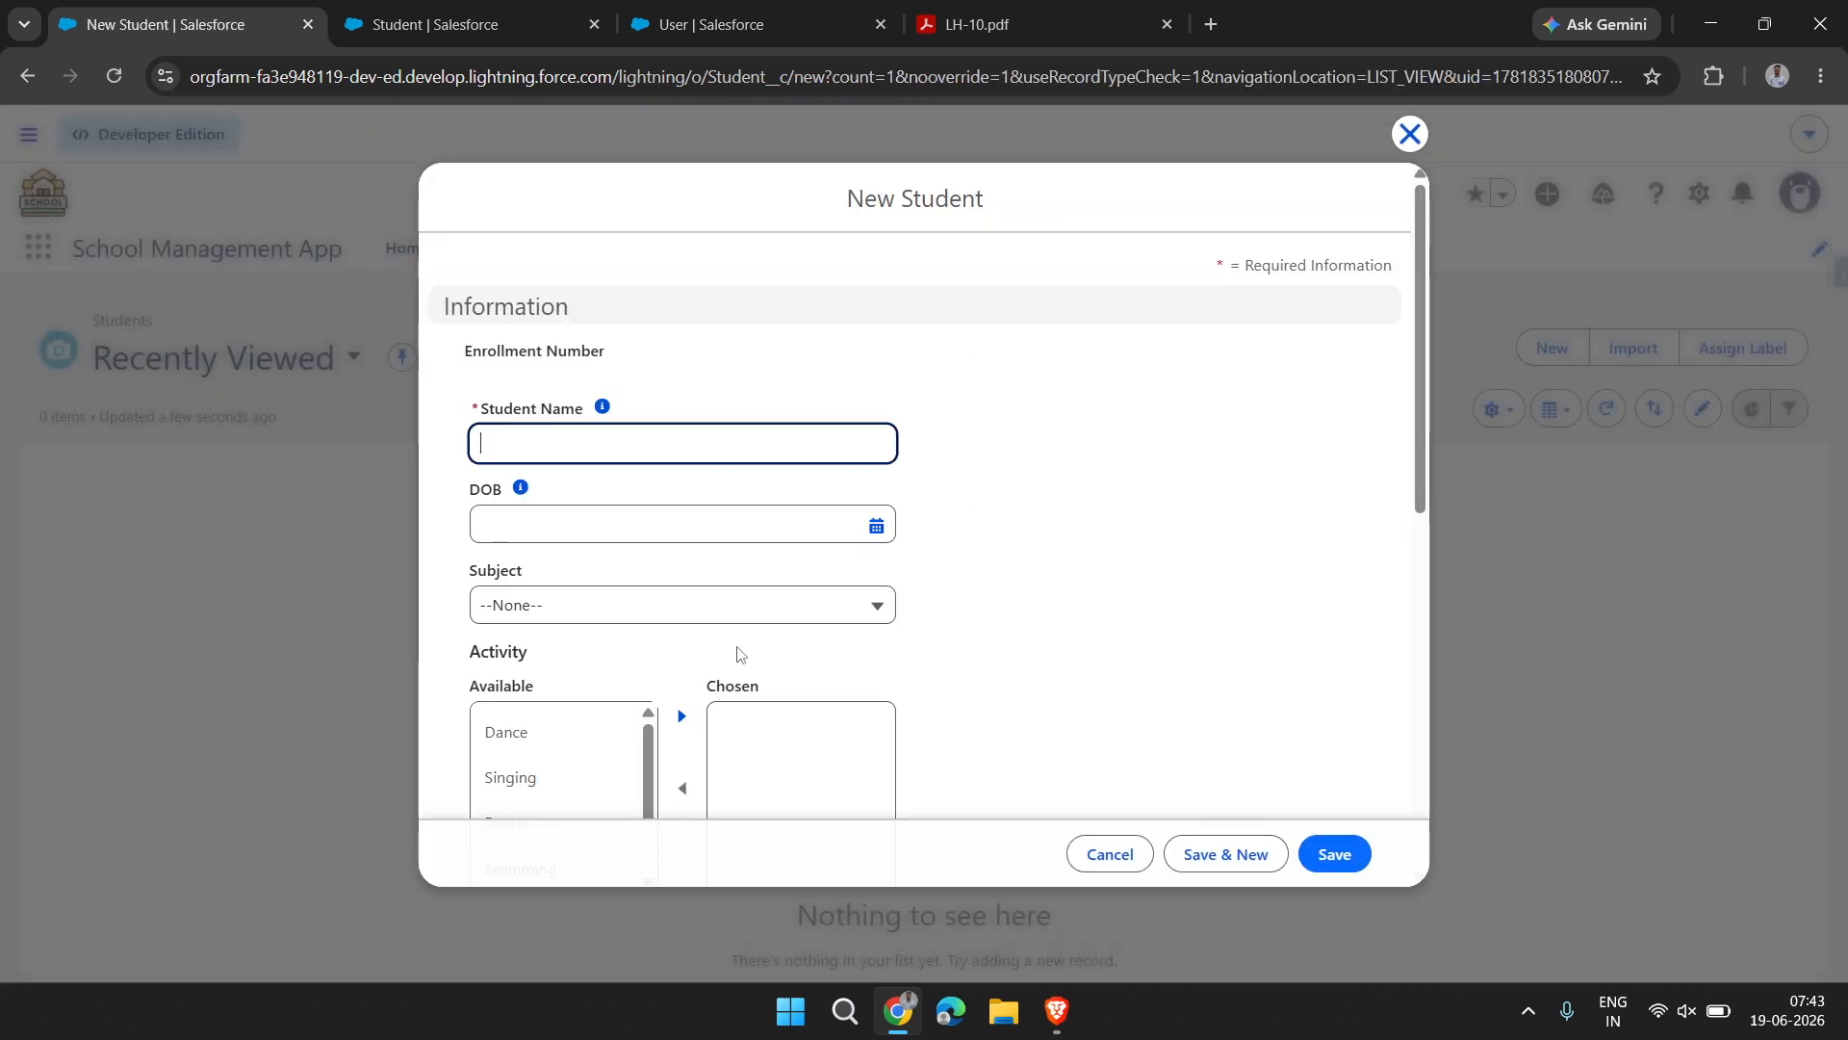
# Locate the required Class field in the new student form and set it to 10th
pyautogui.scroll(-8, 738, 652)
pyautogui.scroll(8, 737, 645)
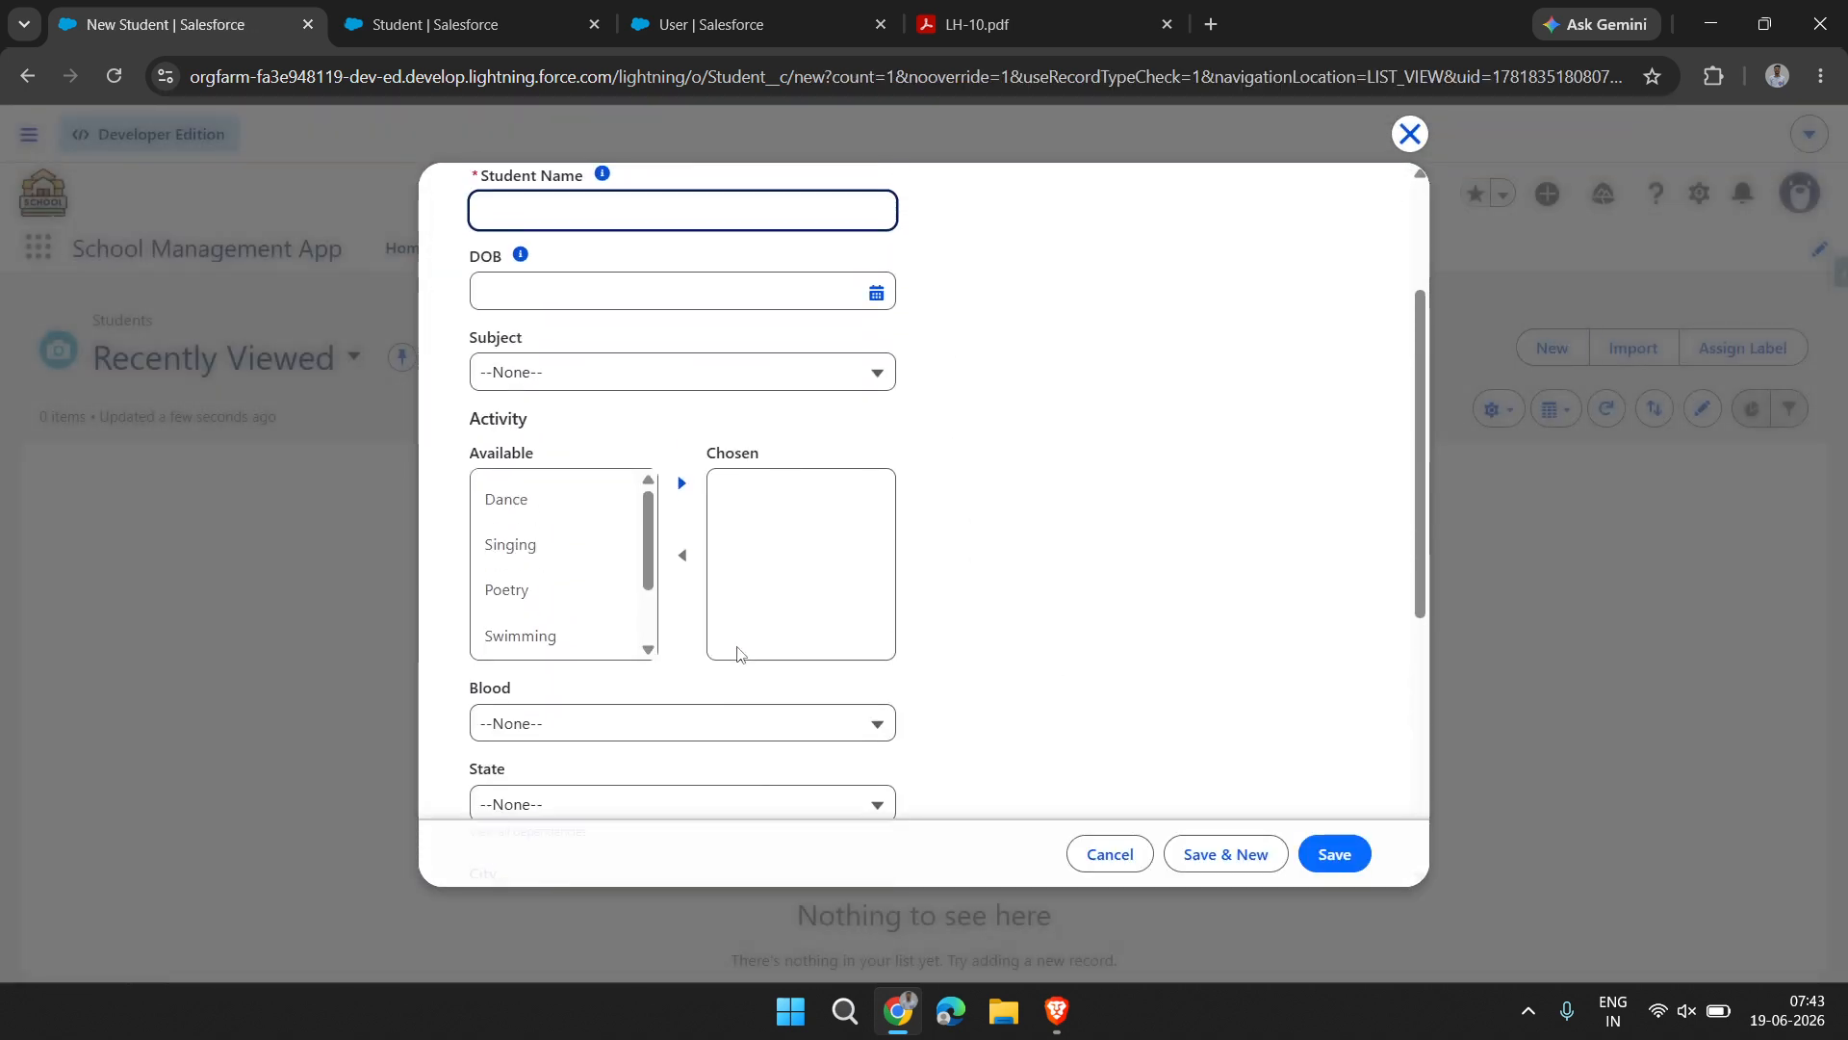
pyautogui.scroll(-8, 735, 652)
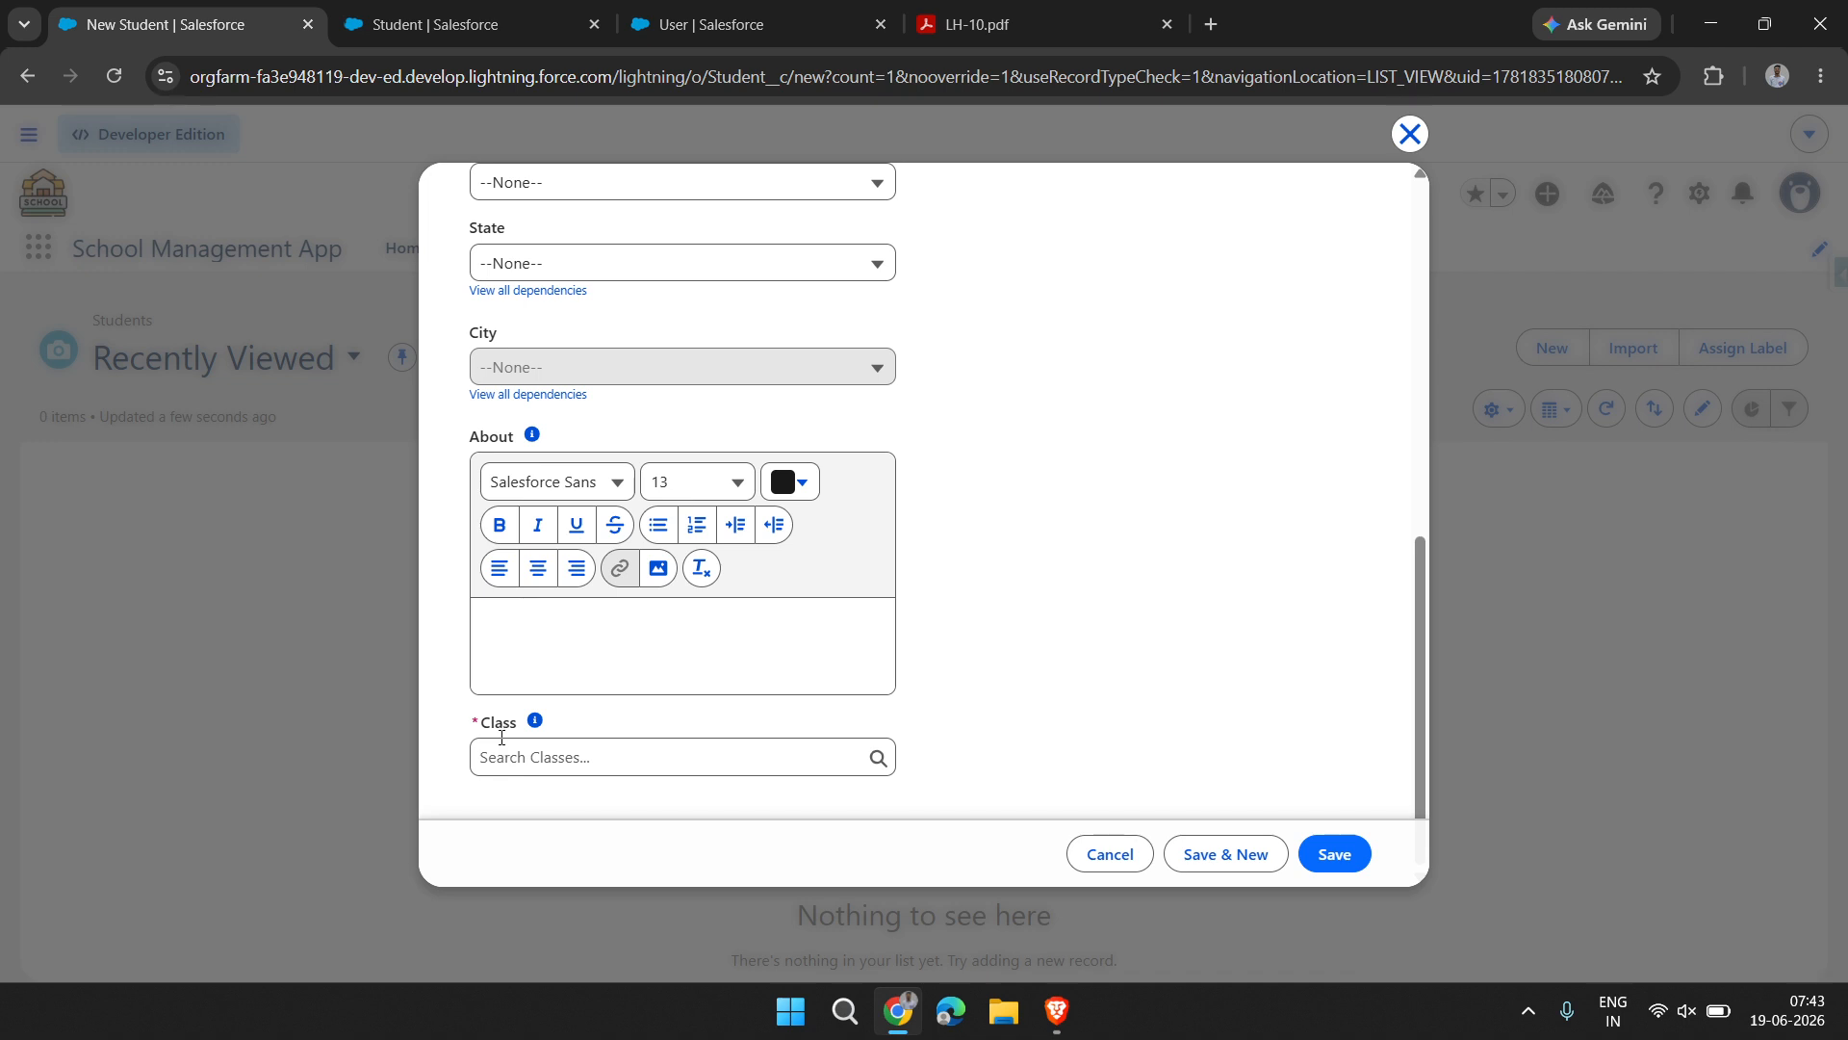
pyautogui.moveTo(487, 731); pyautogui.dragTo(520, 730)
pyautogui.click(540, 763)
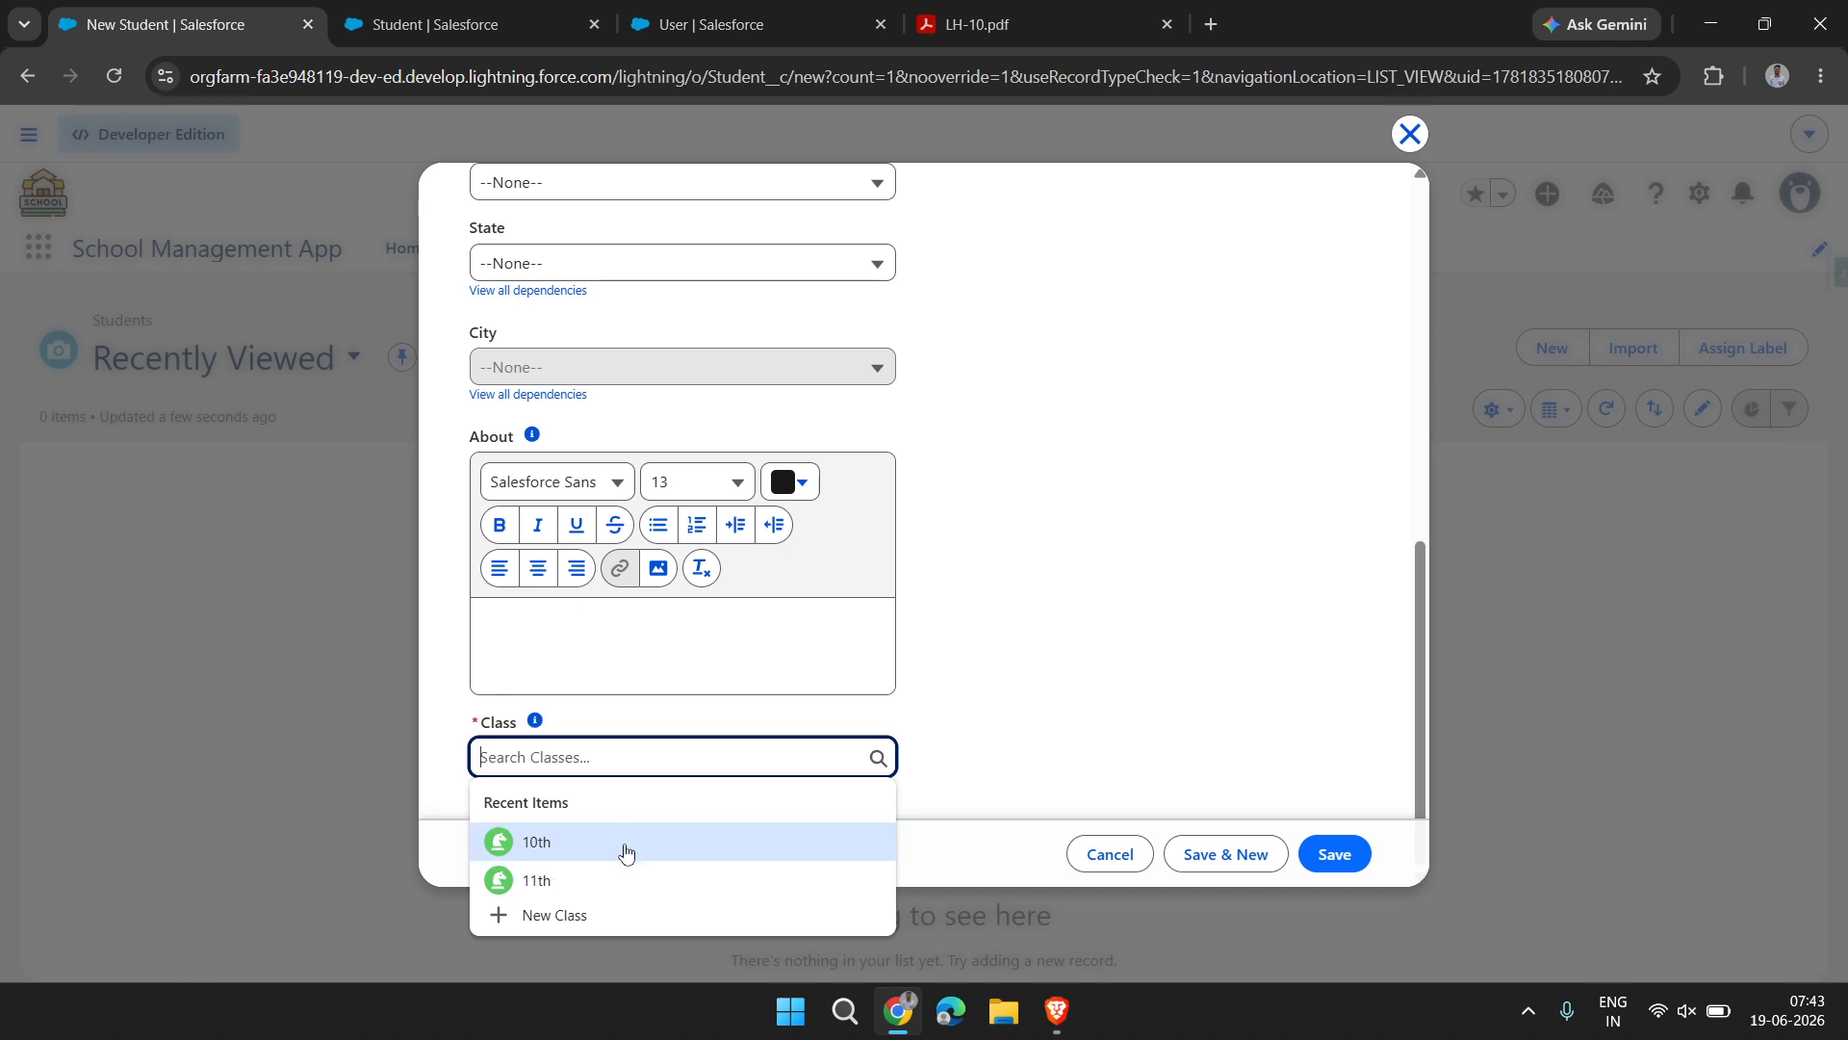
pyautogui.click(626, 854)
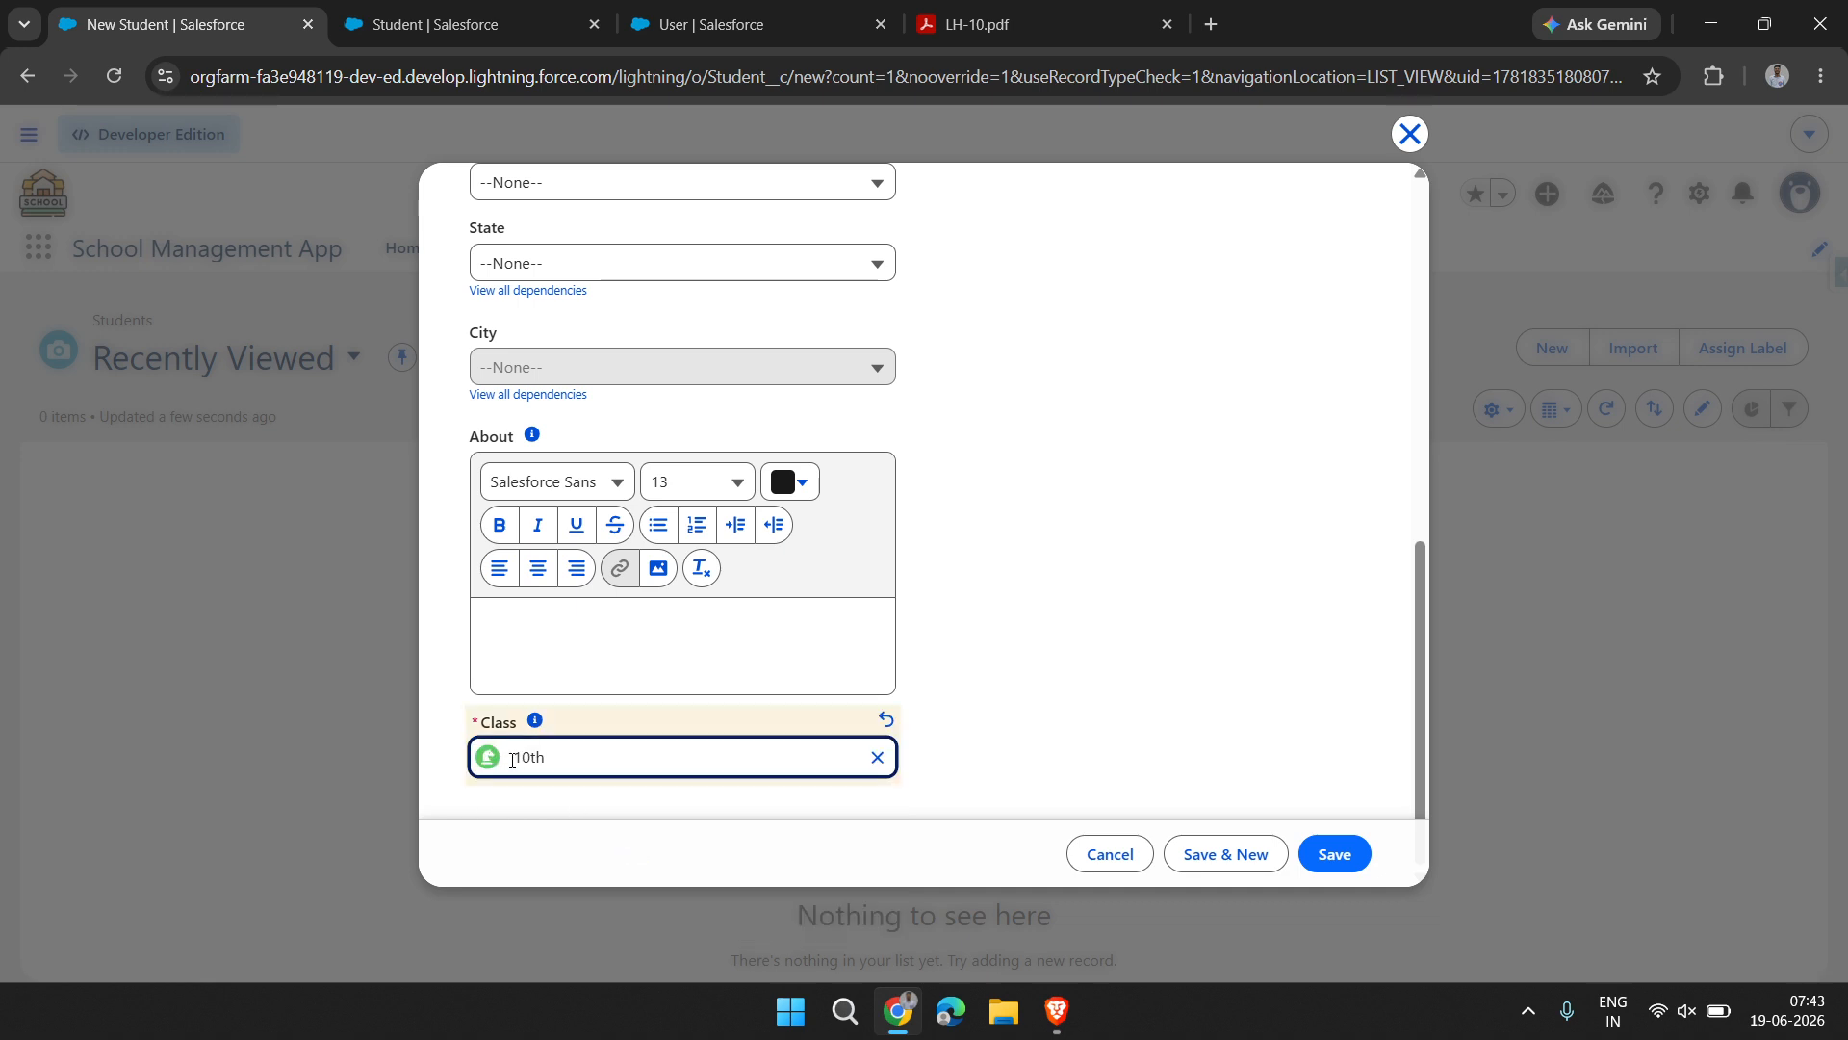
pyautogui.moveTo(554, 765); pyautogui.dragTo(521, 728)
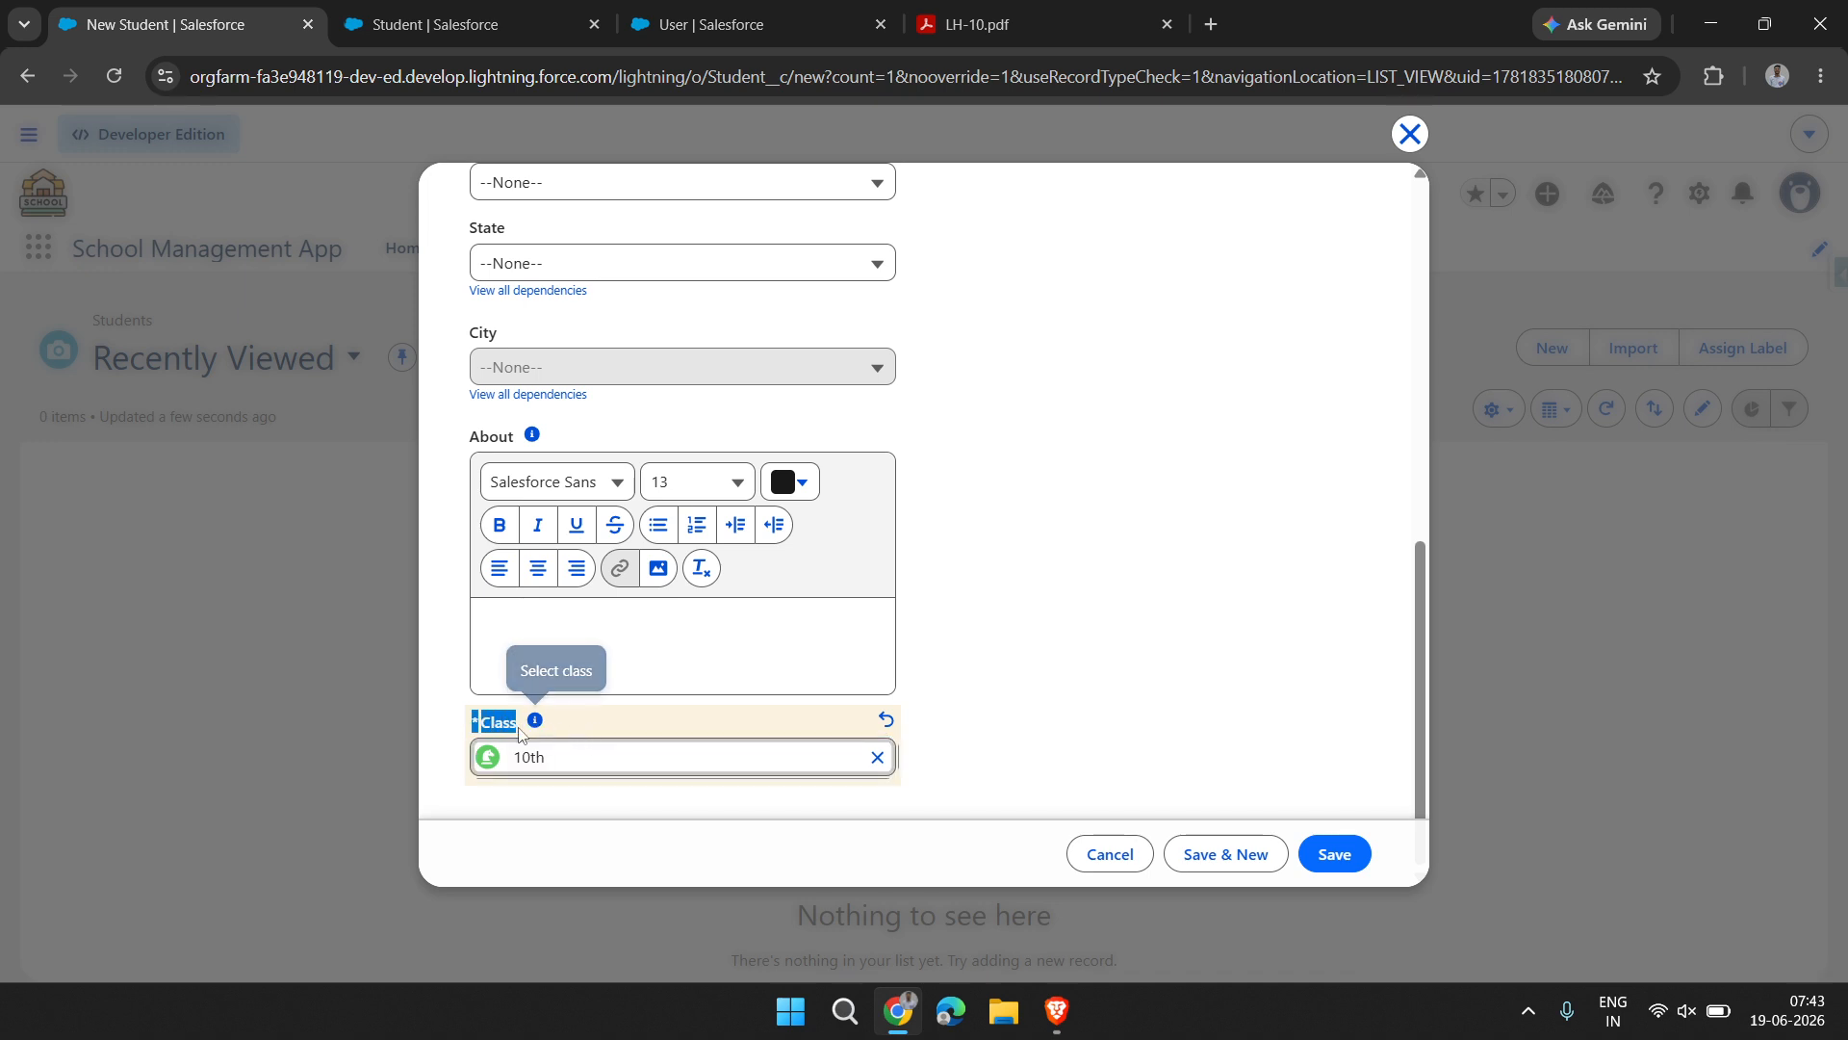
pyautogui.click(581, 727)
# Add Dance and Swimming to the student's chosen activities
pyautogui.scroll(4, 544, 641)
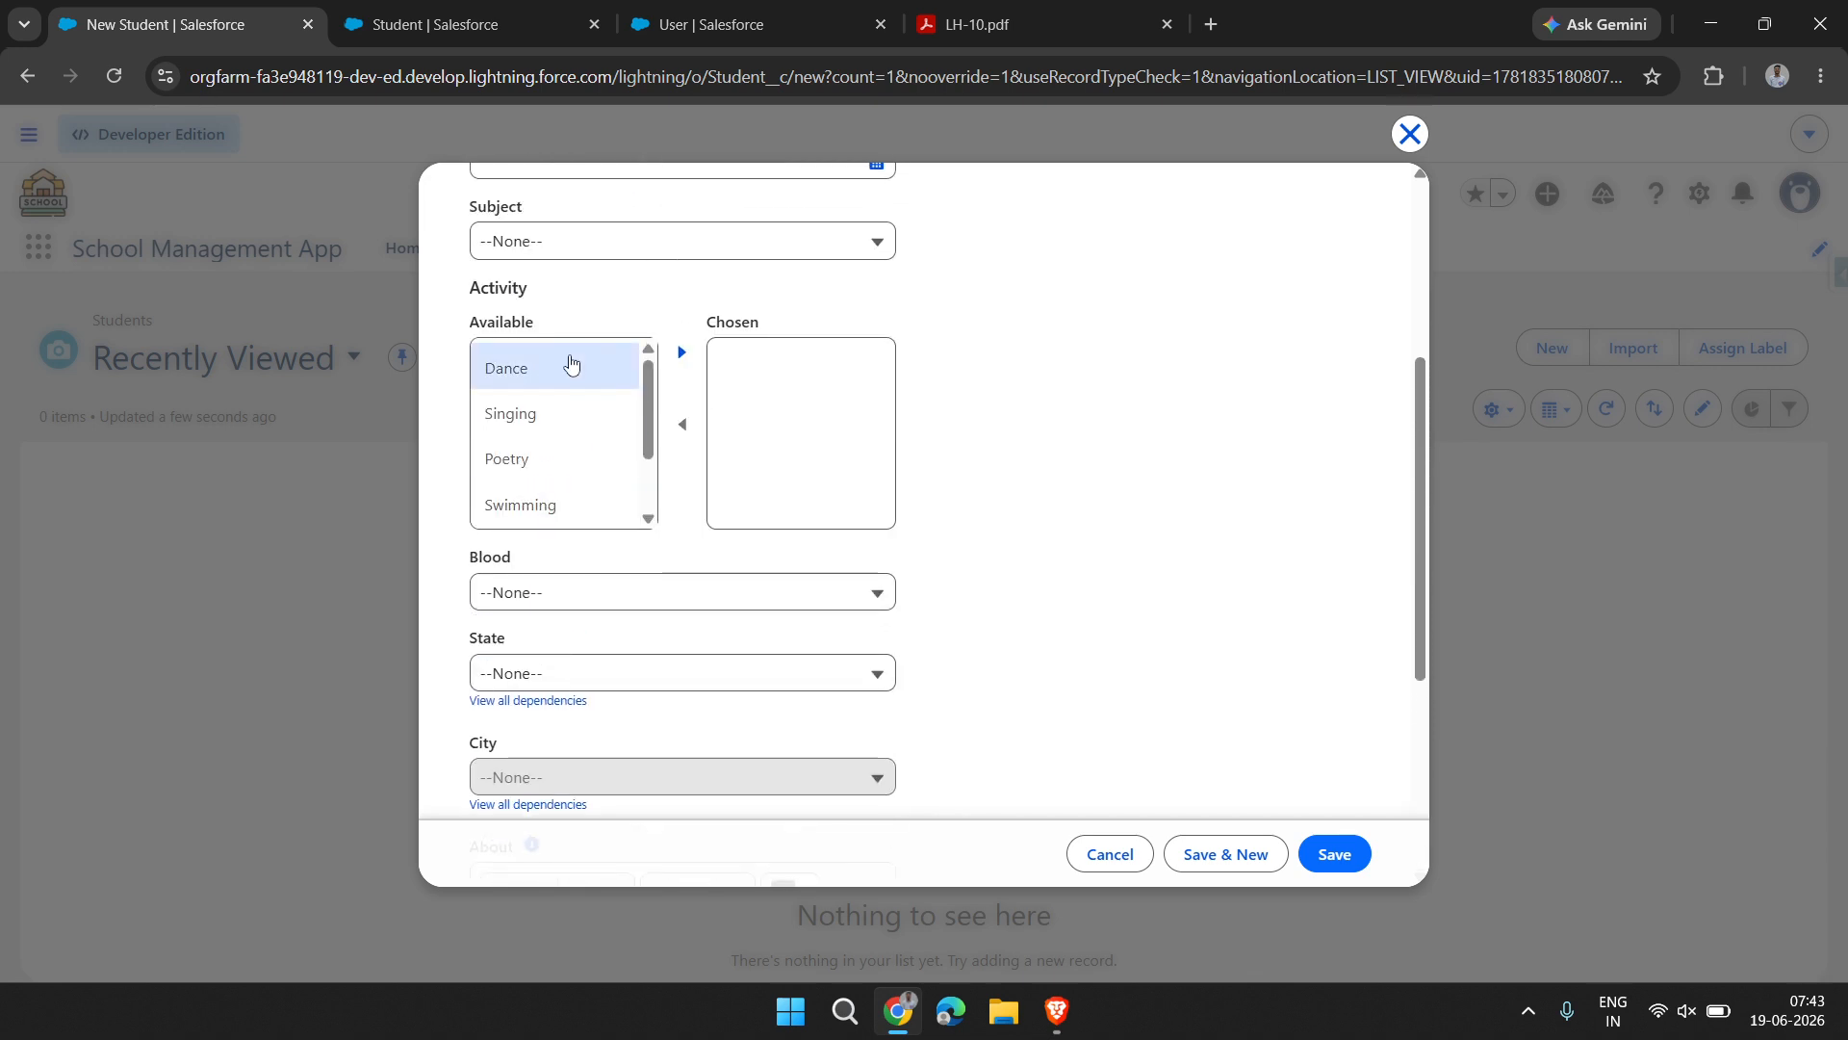
pyautogui.click(570, 377)
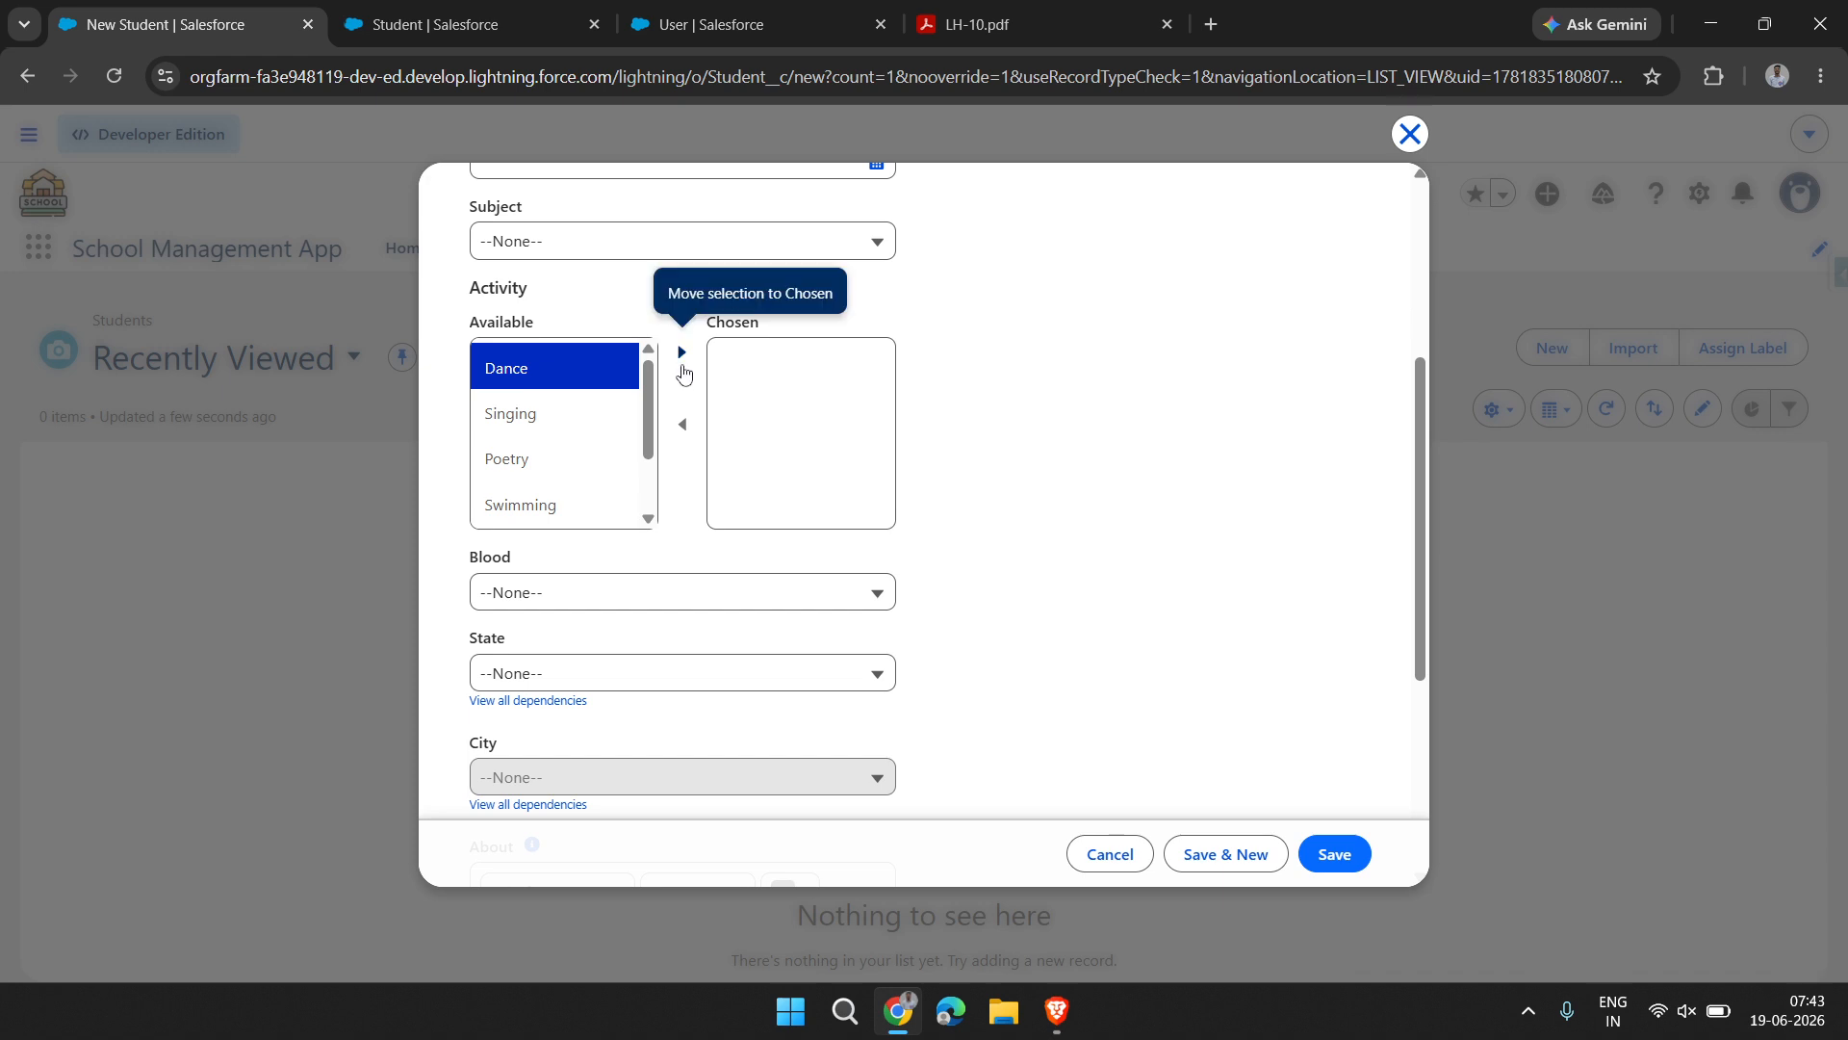
pyautogui.click(682, 352)
pyautogui.click(563, 459)
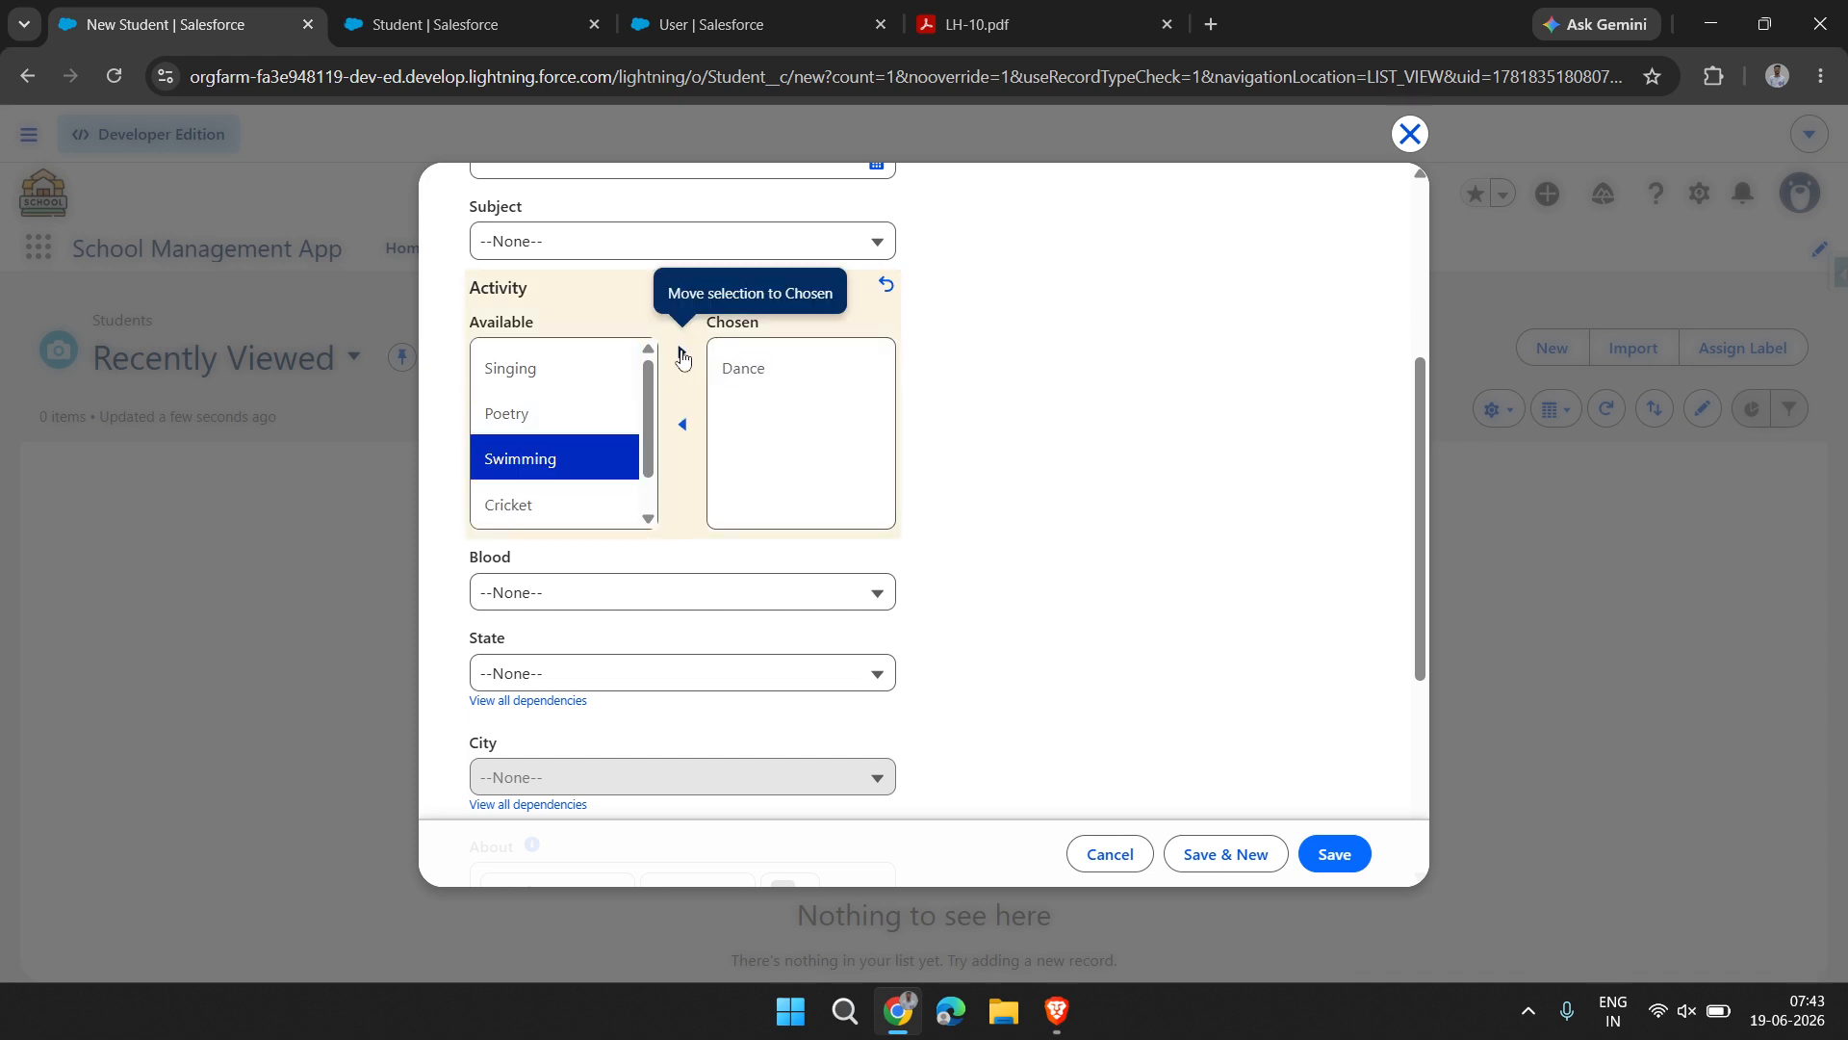
pyautogui.click(681, 353)
# Set the student's blood group to B, the state to UP and the city to Kanpur
pyautogui.click(590, 592)
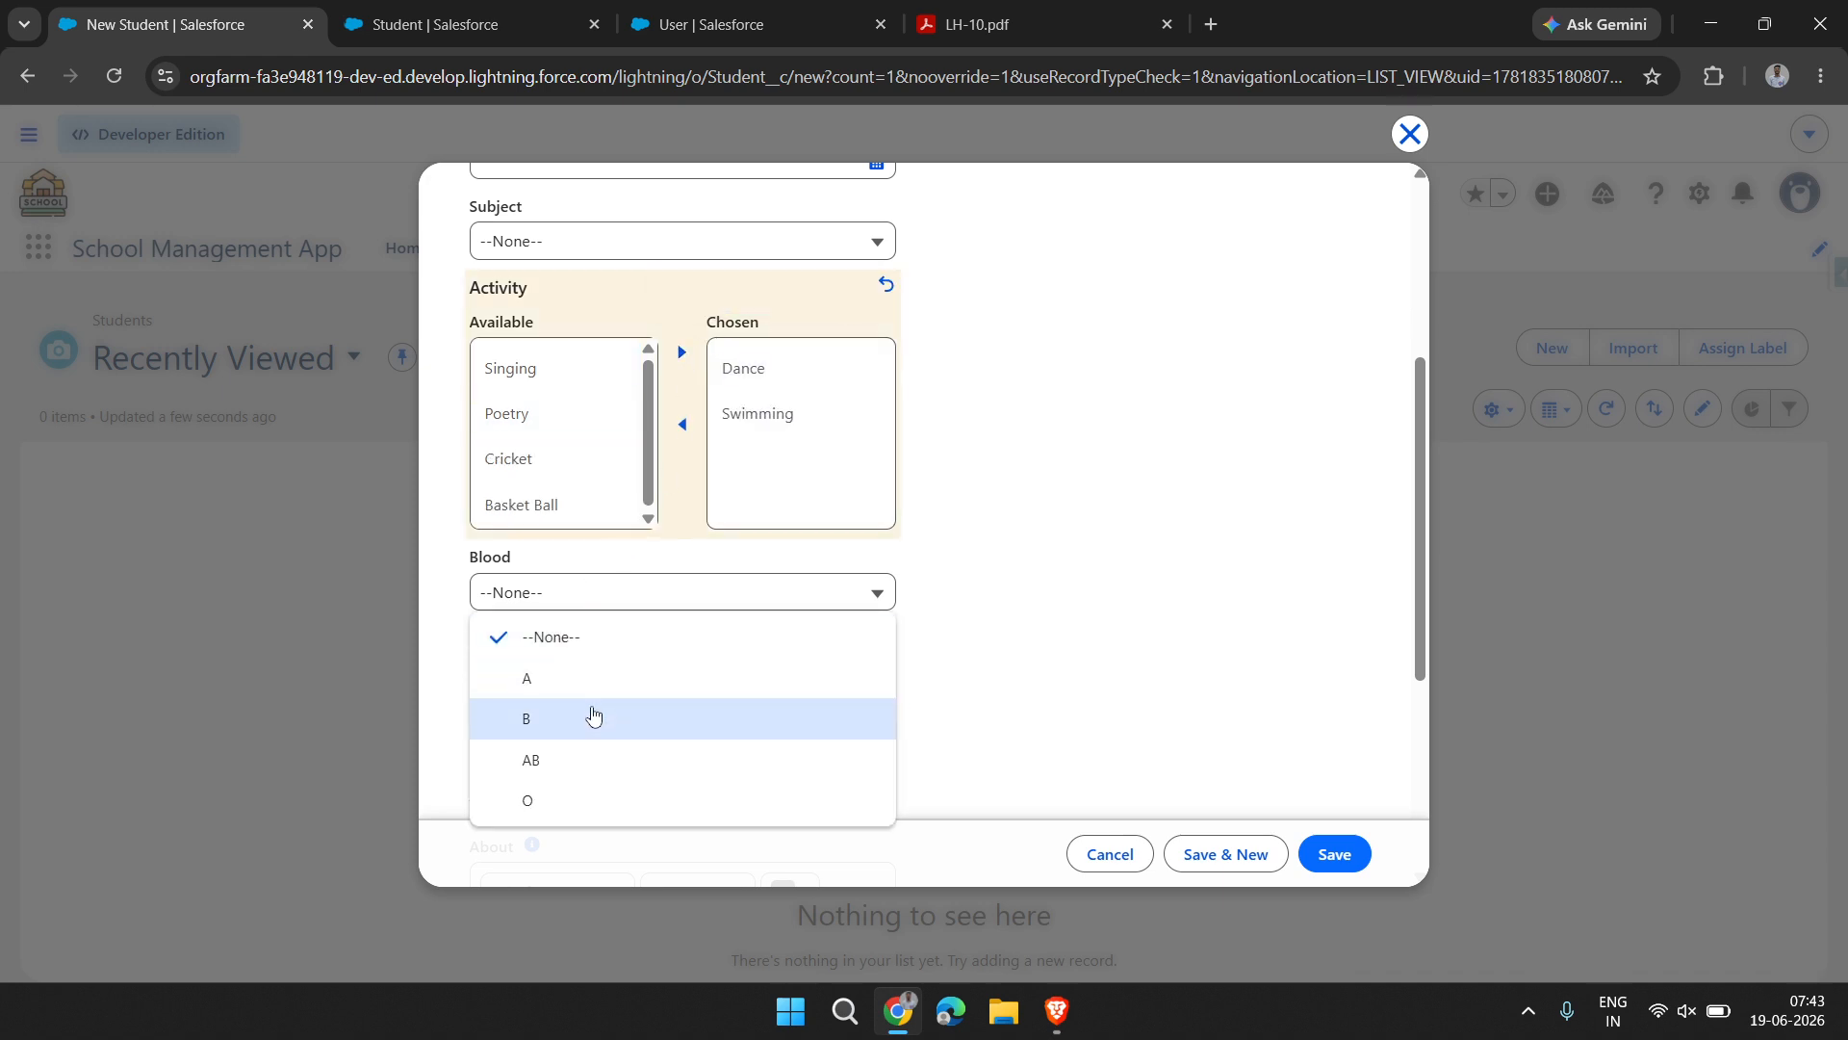
pyautogui.click(590, 713)
pyautogui.click(549, 674)
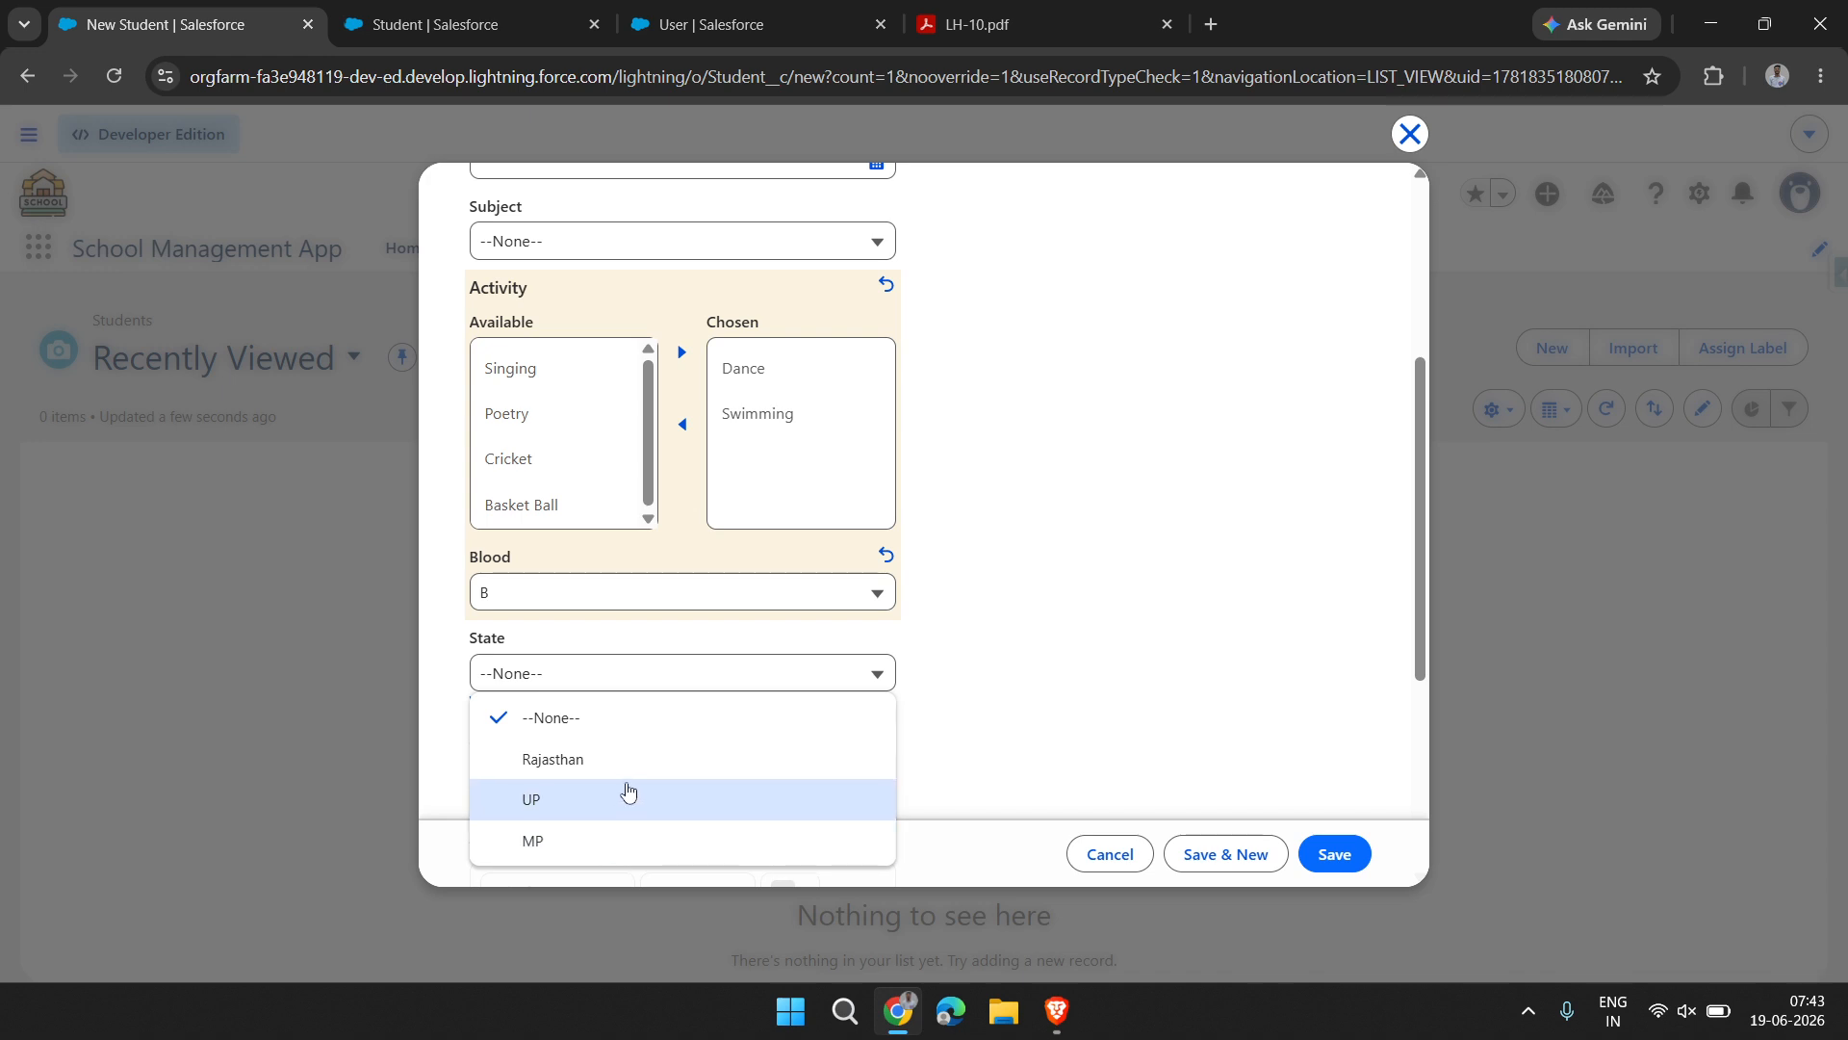
pyautogui.click(626, 794)
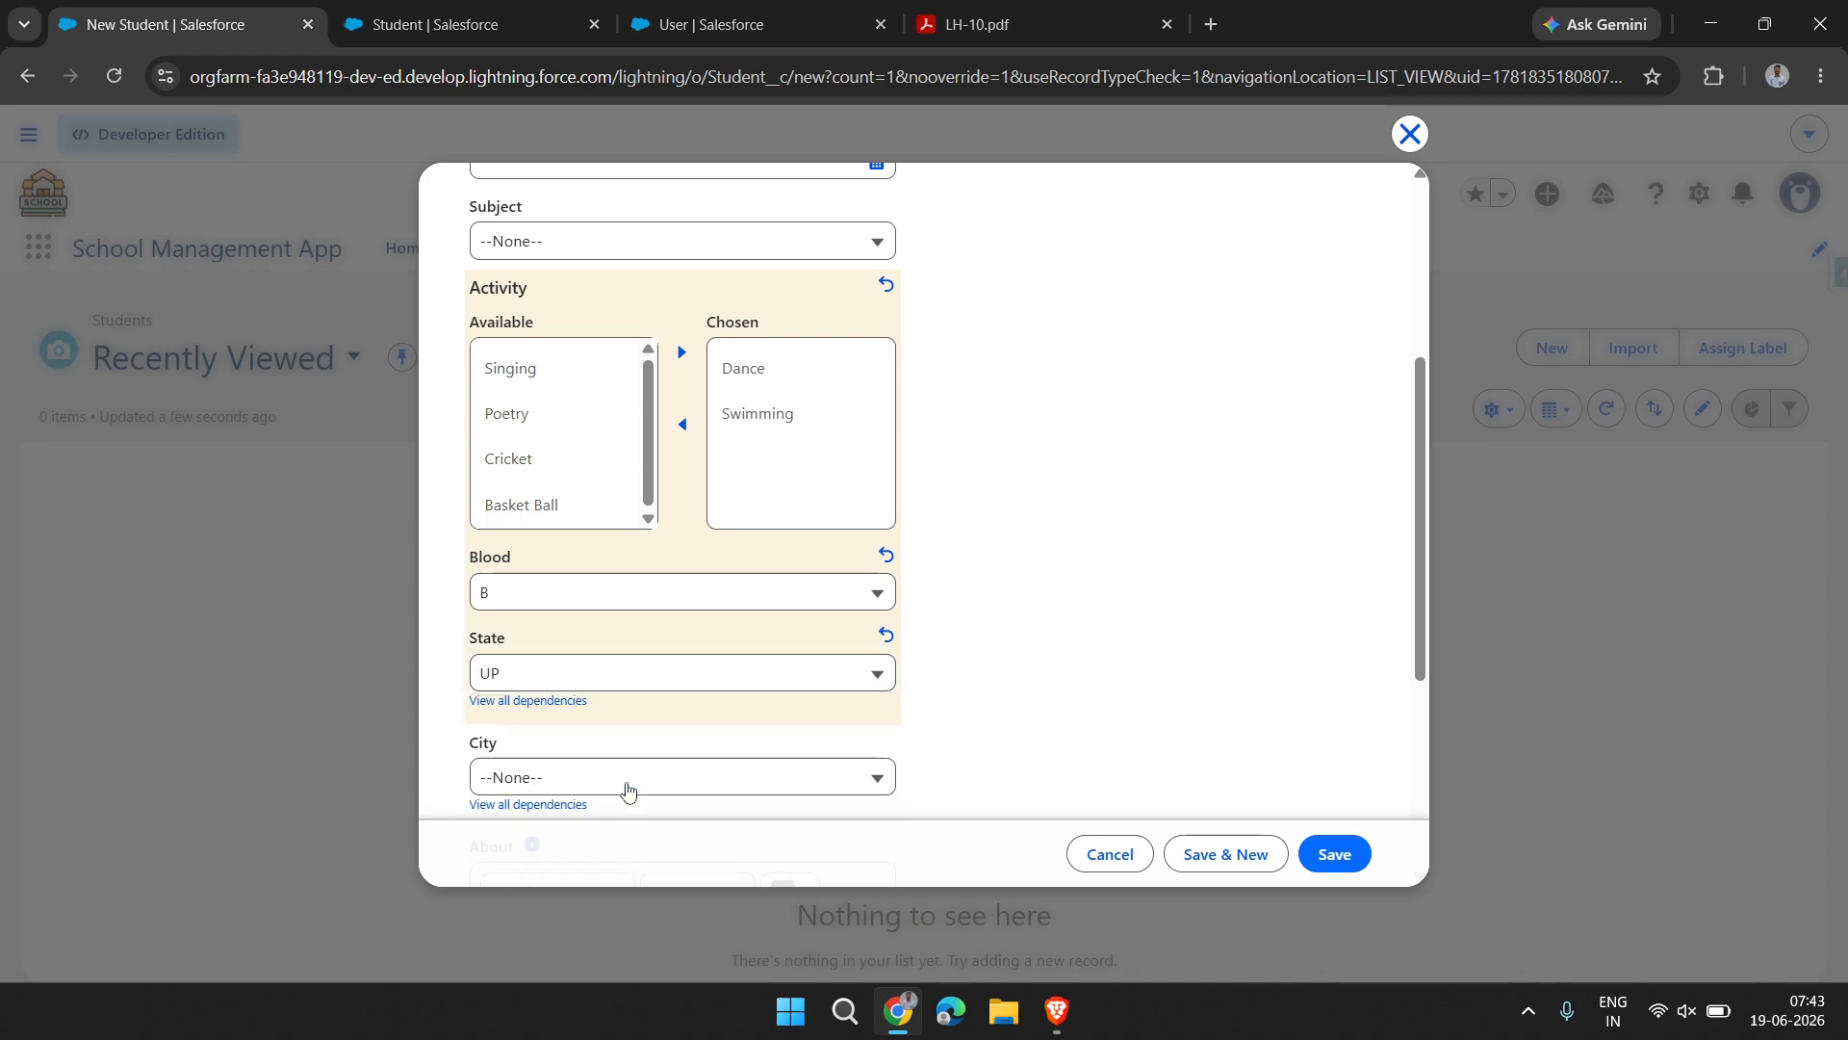
pyautogui.scroll(-1, 608, 708)
pyautogui.click(606, 708)
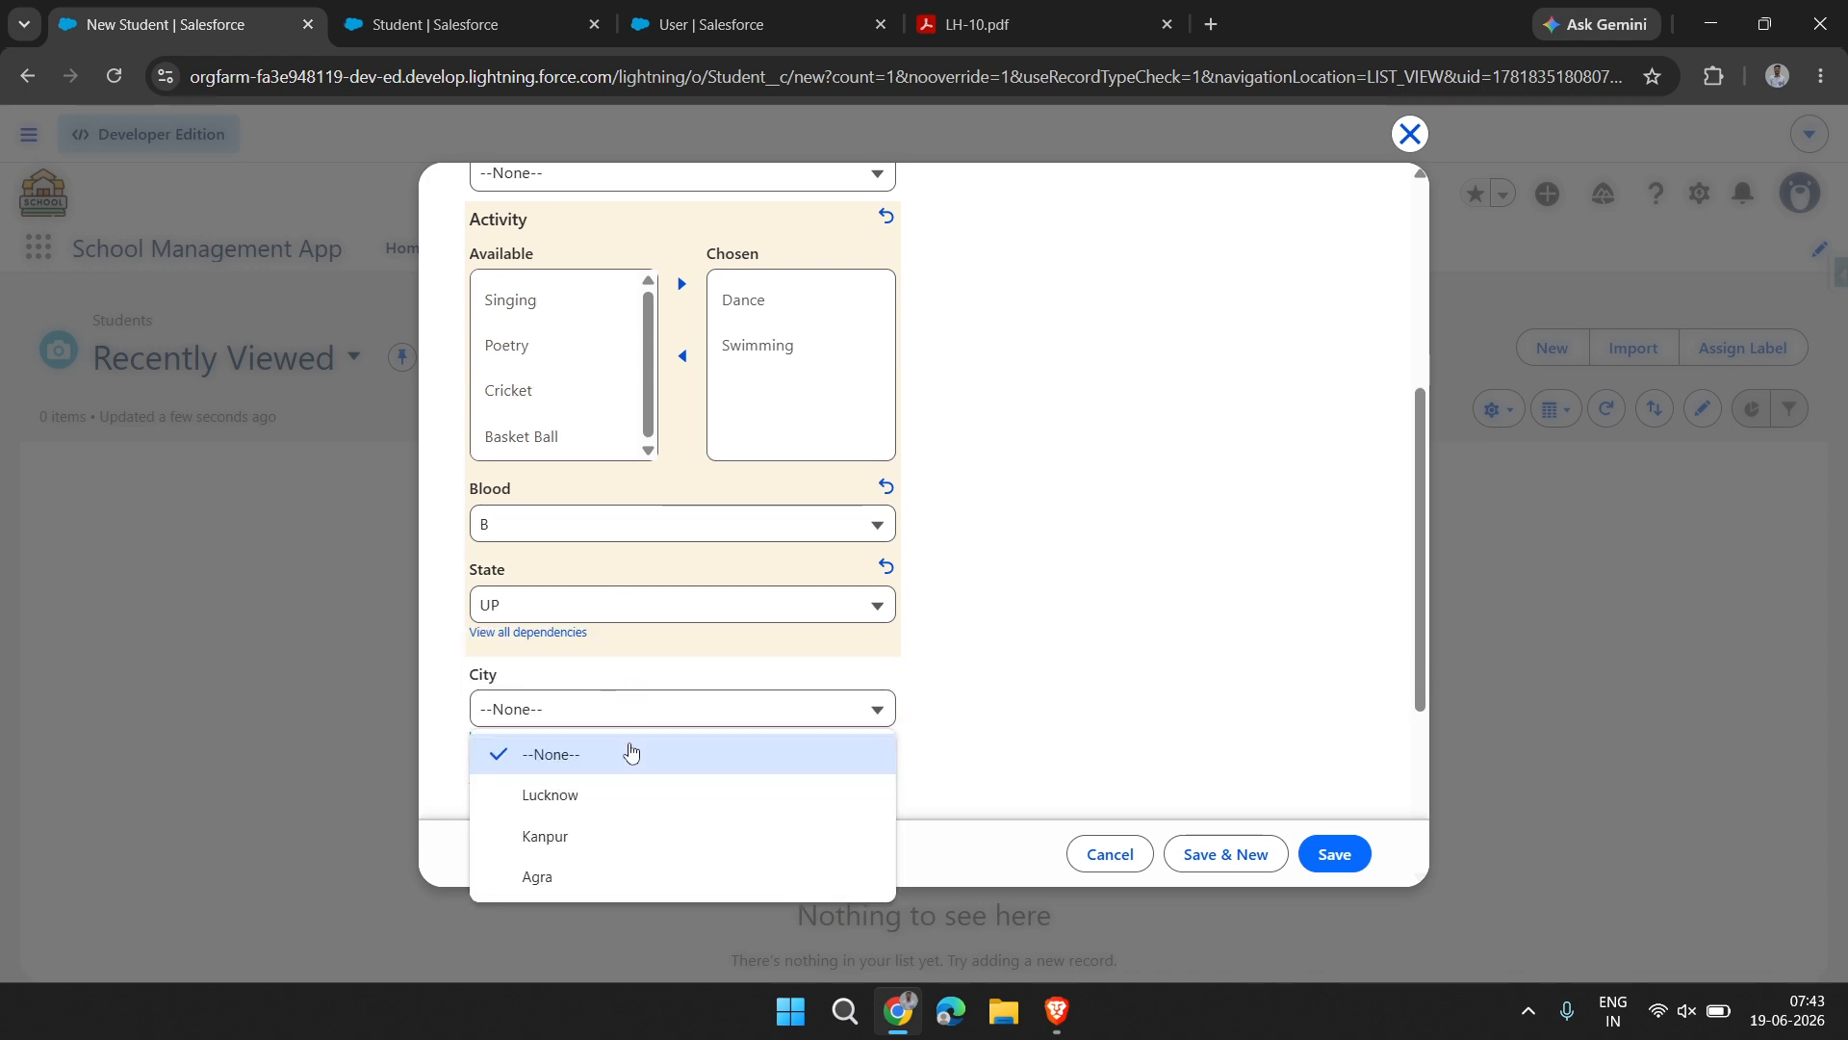
pyautogui.click(648, 832)
pyautogui.scroll(5, 692, 613)
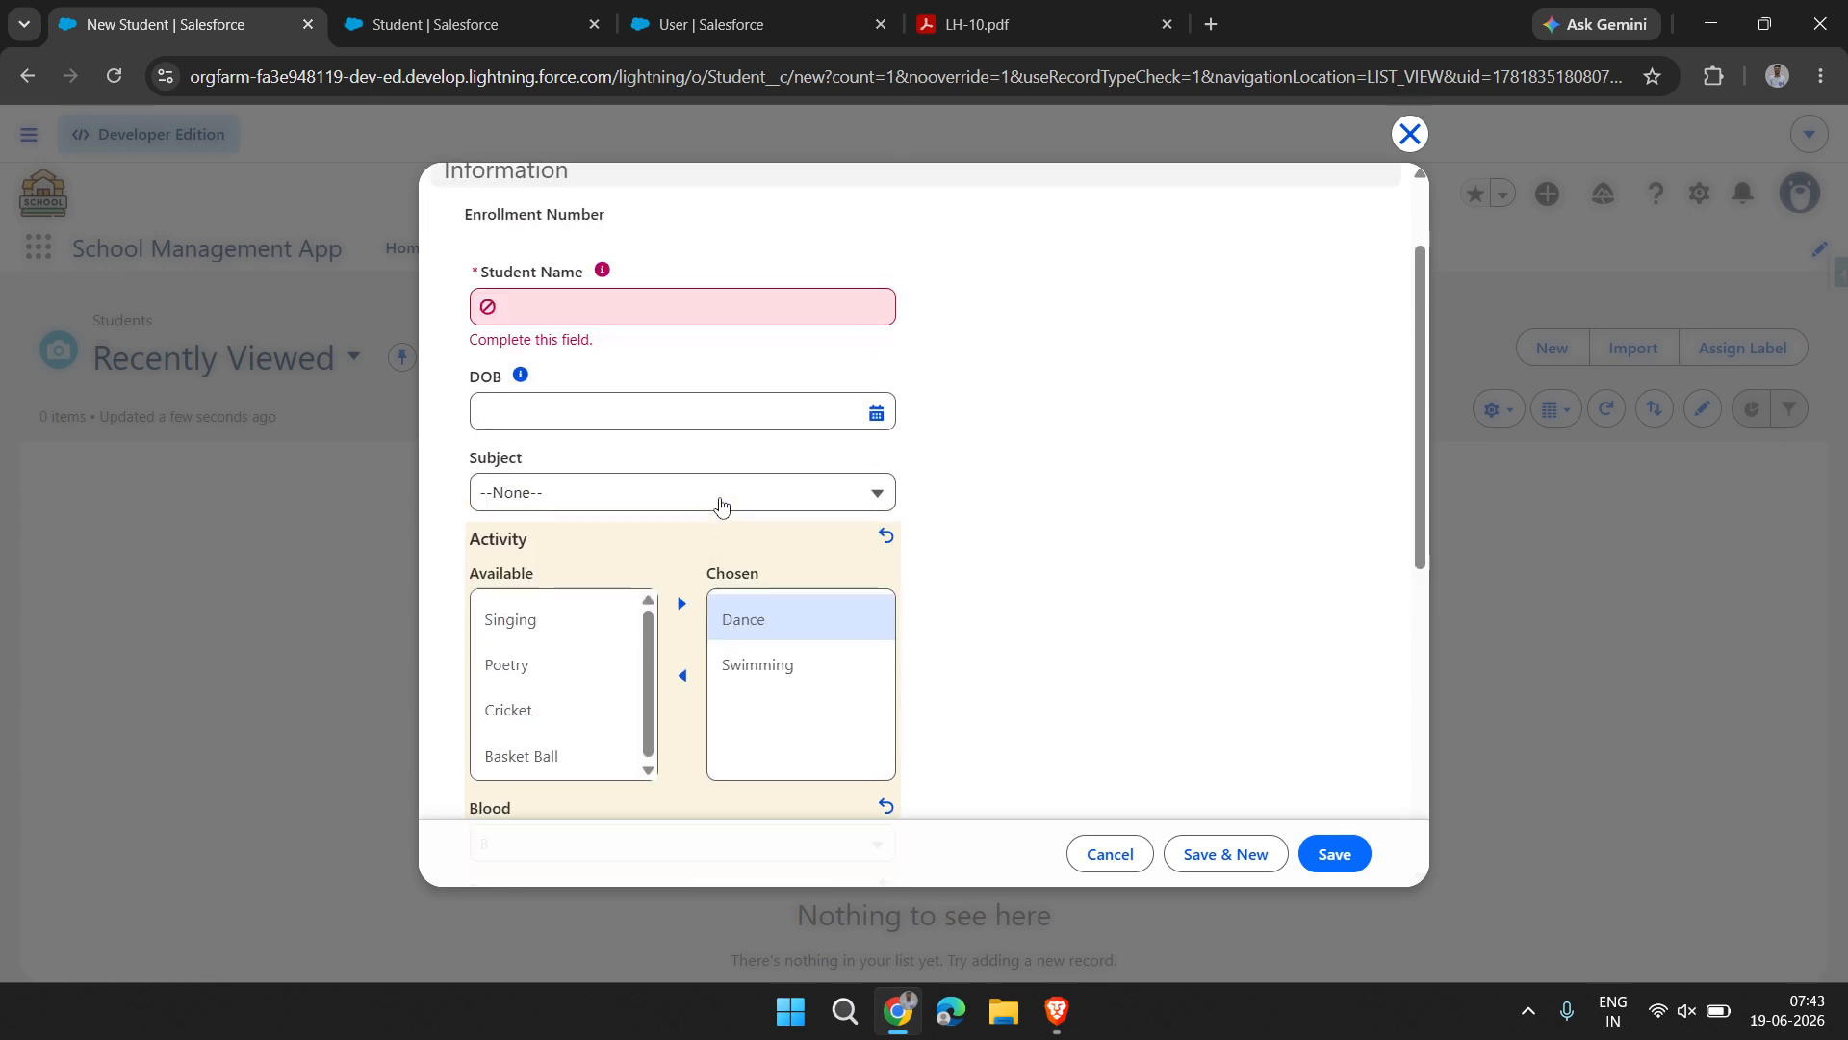
# Set the student's subject to Commerce and fill in the date of birth
pyautogui.click(635, 617)
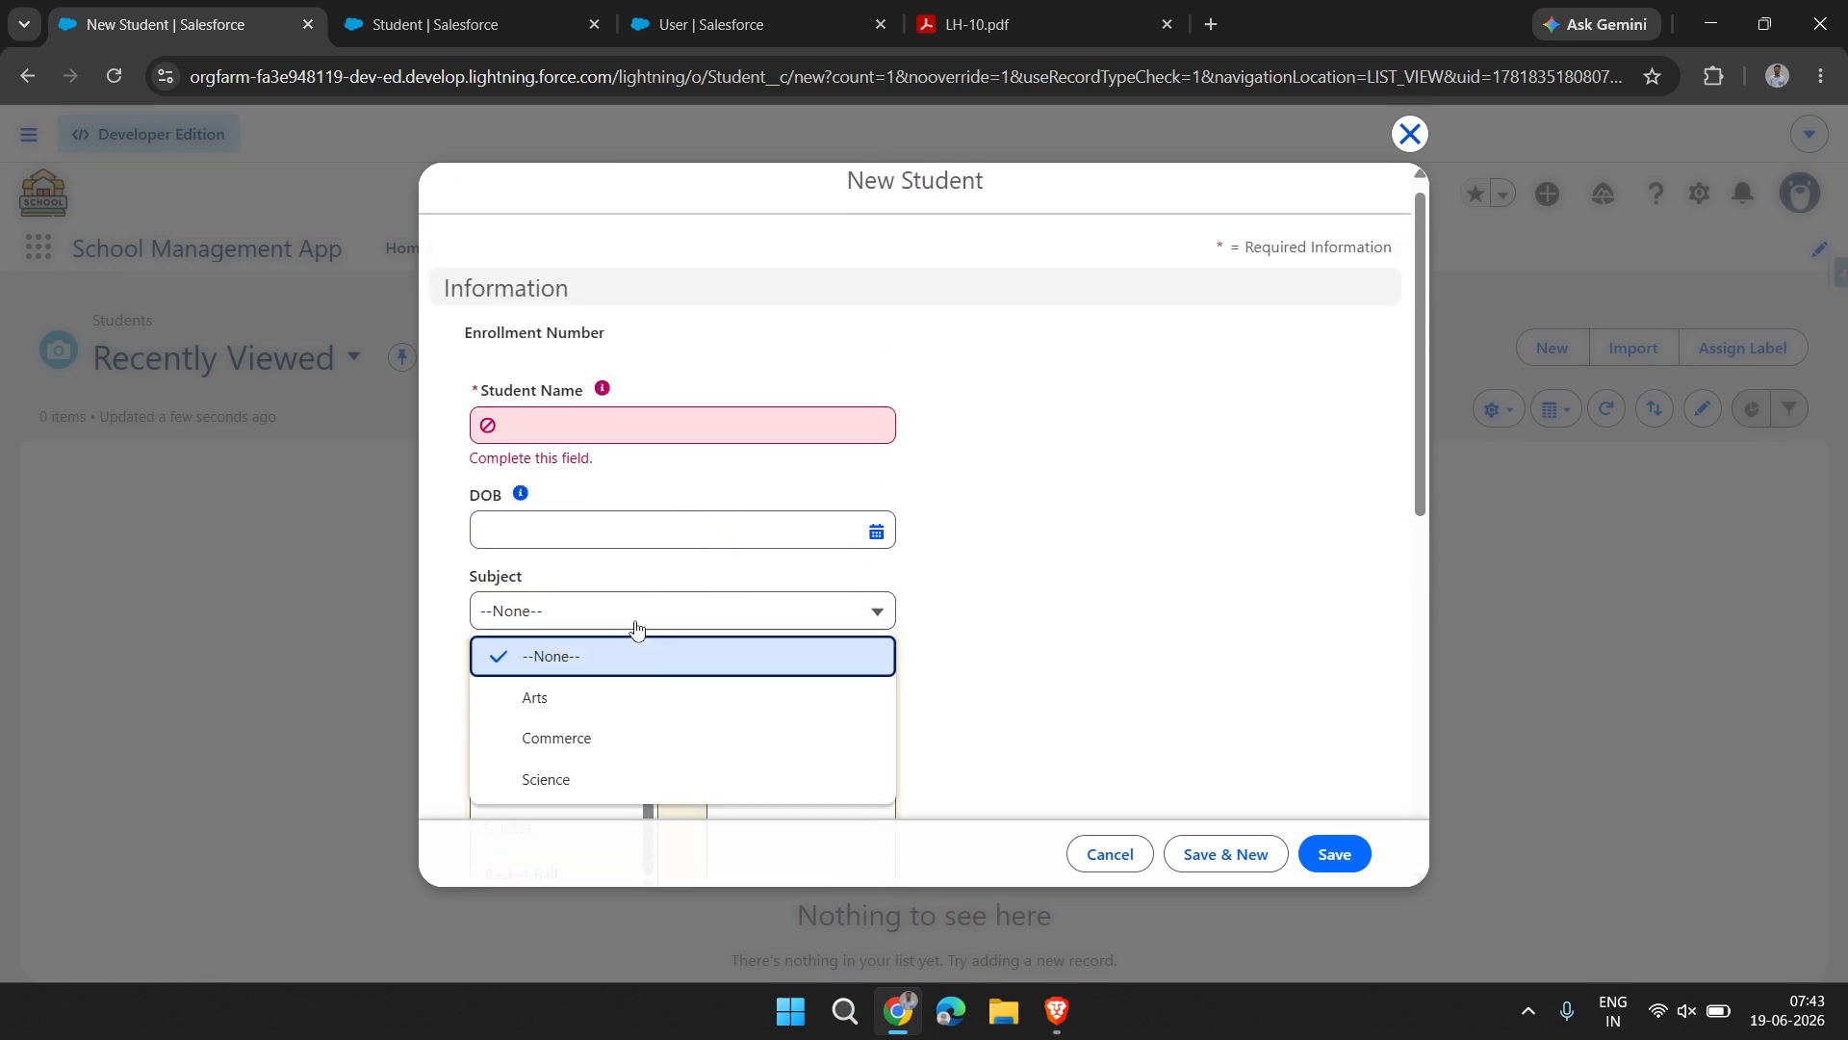
pyautogui.click(666, 739)
pyautogui.click(661, 528)
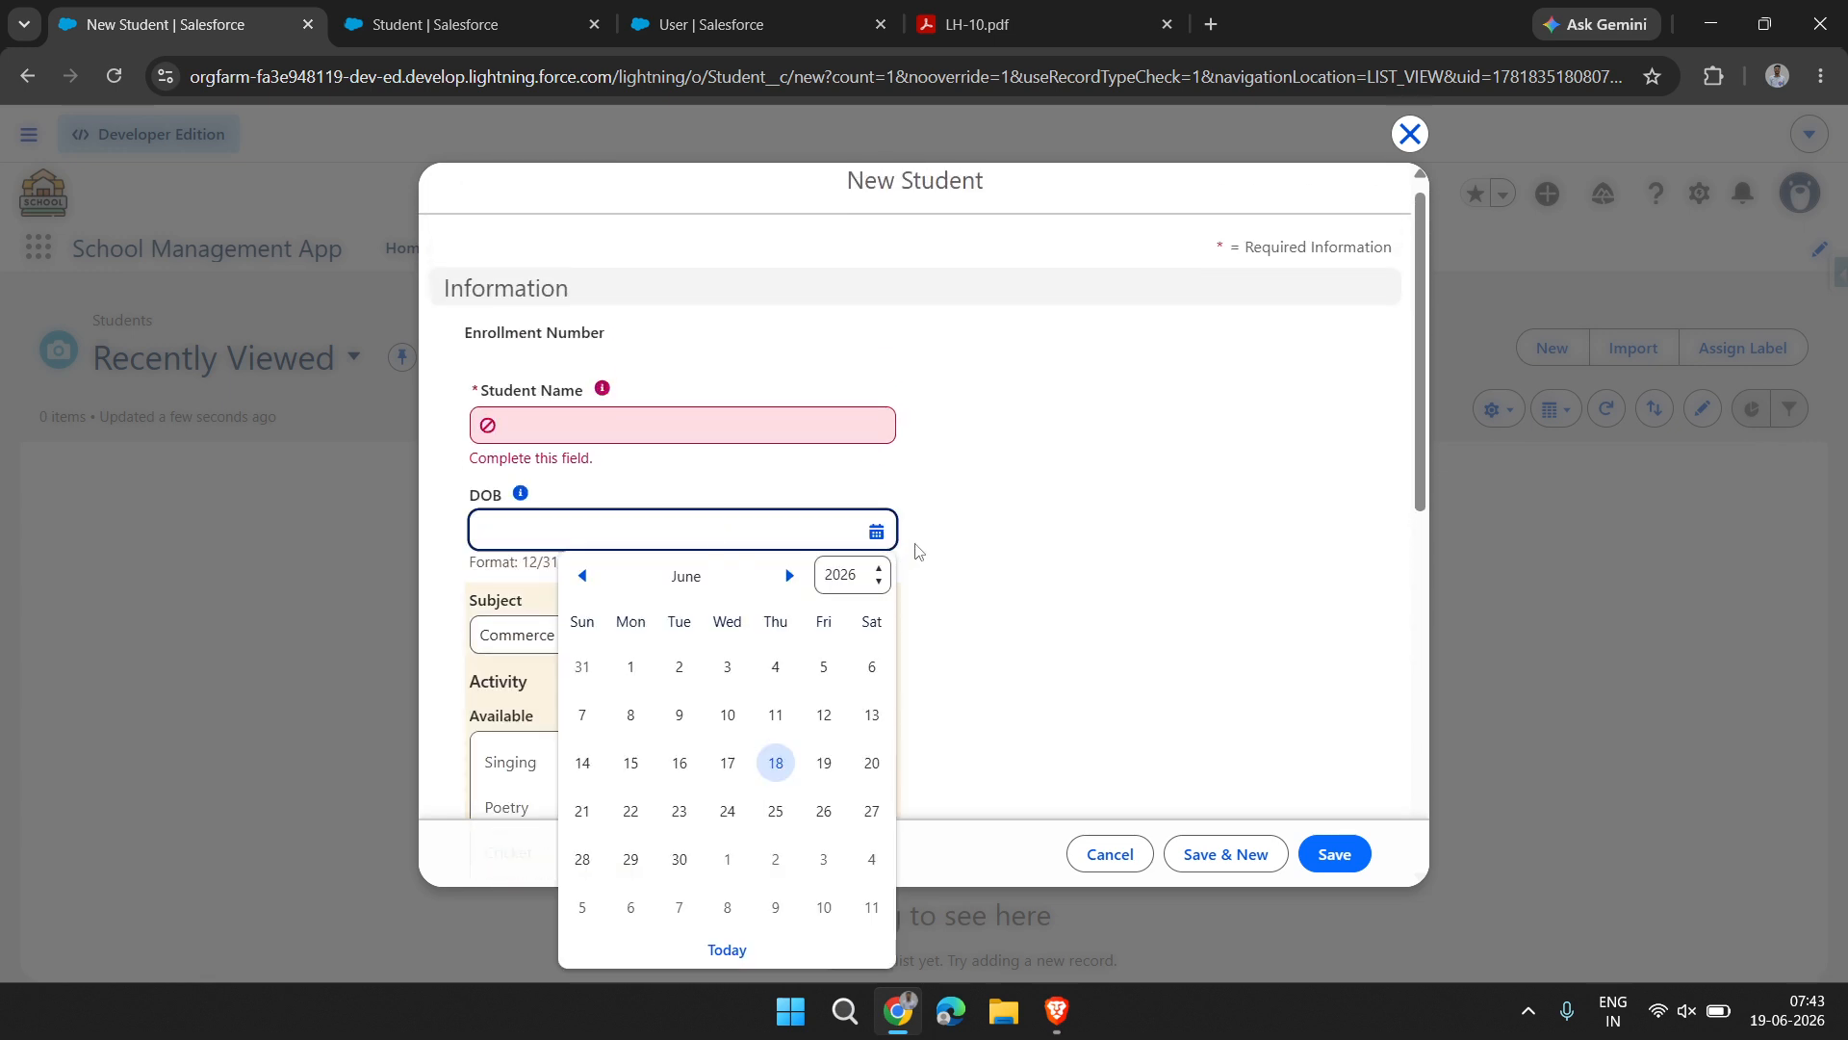
pyautogui.click(857, 589)
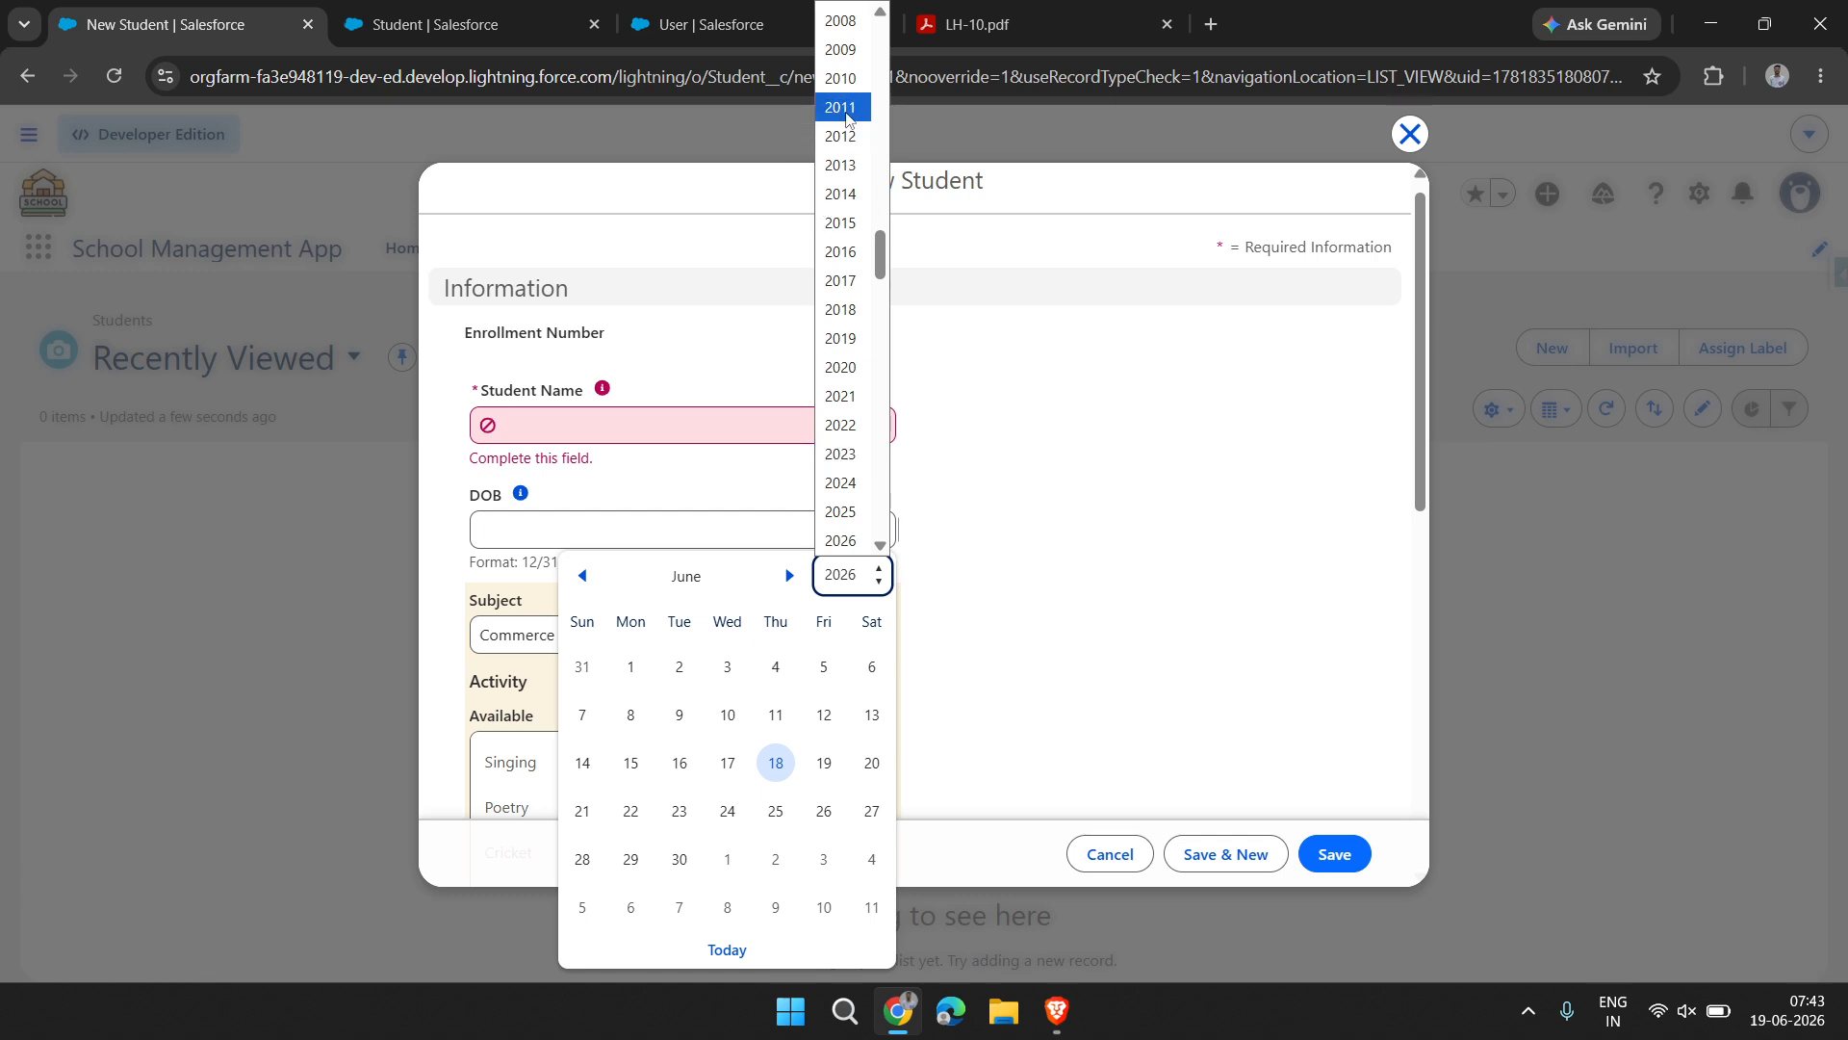
pyautogui.scroll(3, 847, 119)
pyautogui.click(843, 113)
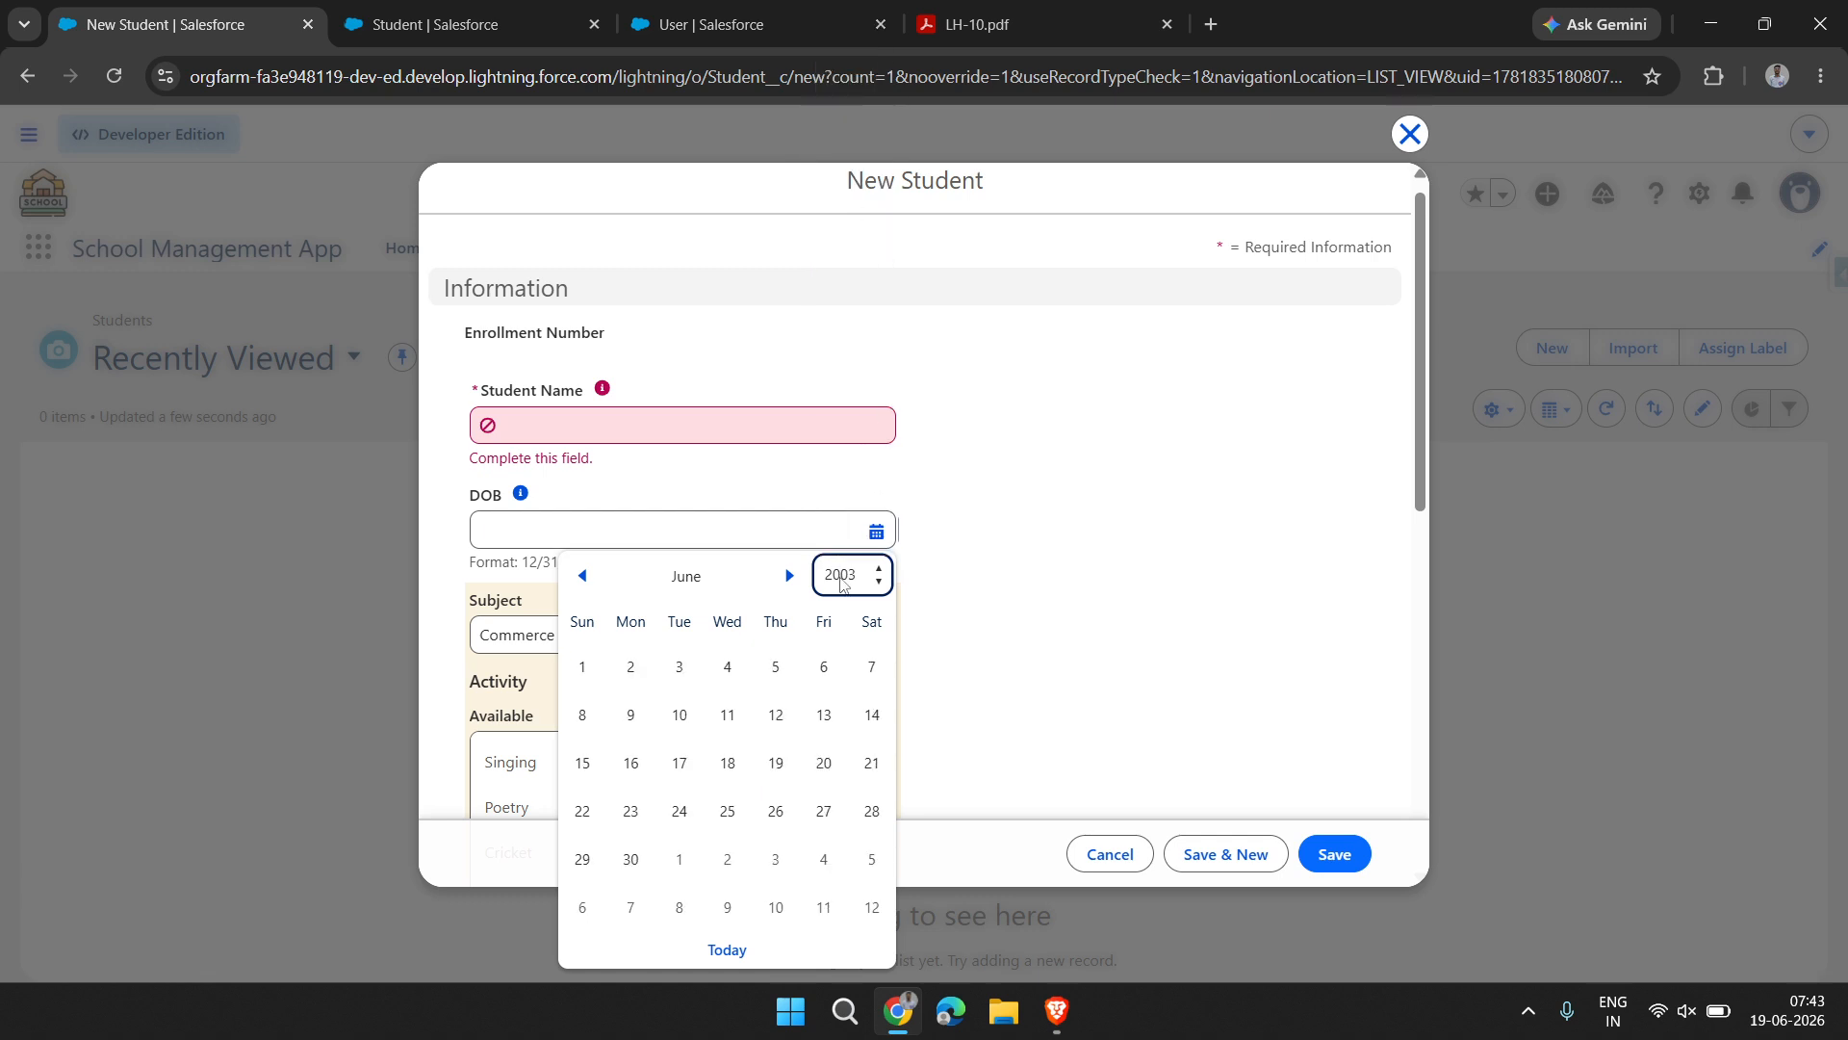
pyautogui.click(727, 671)
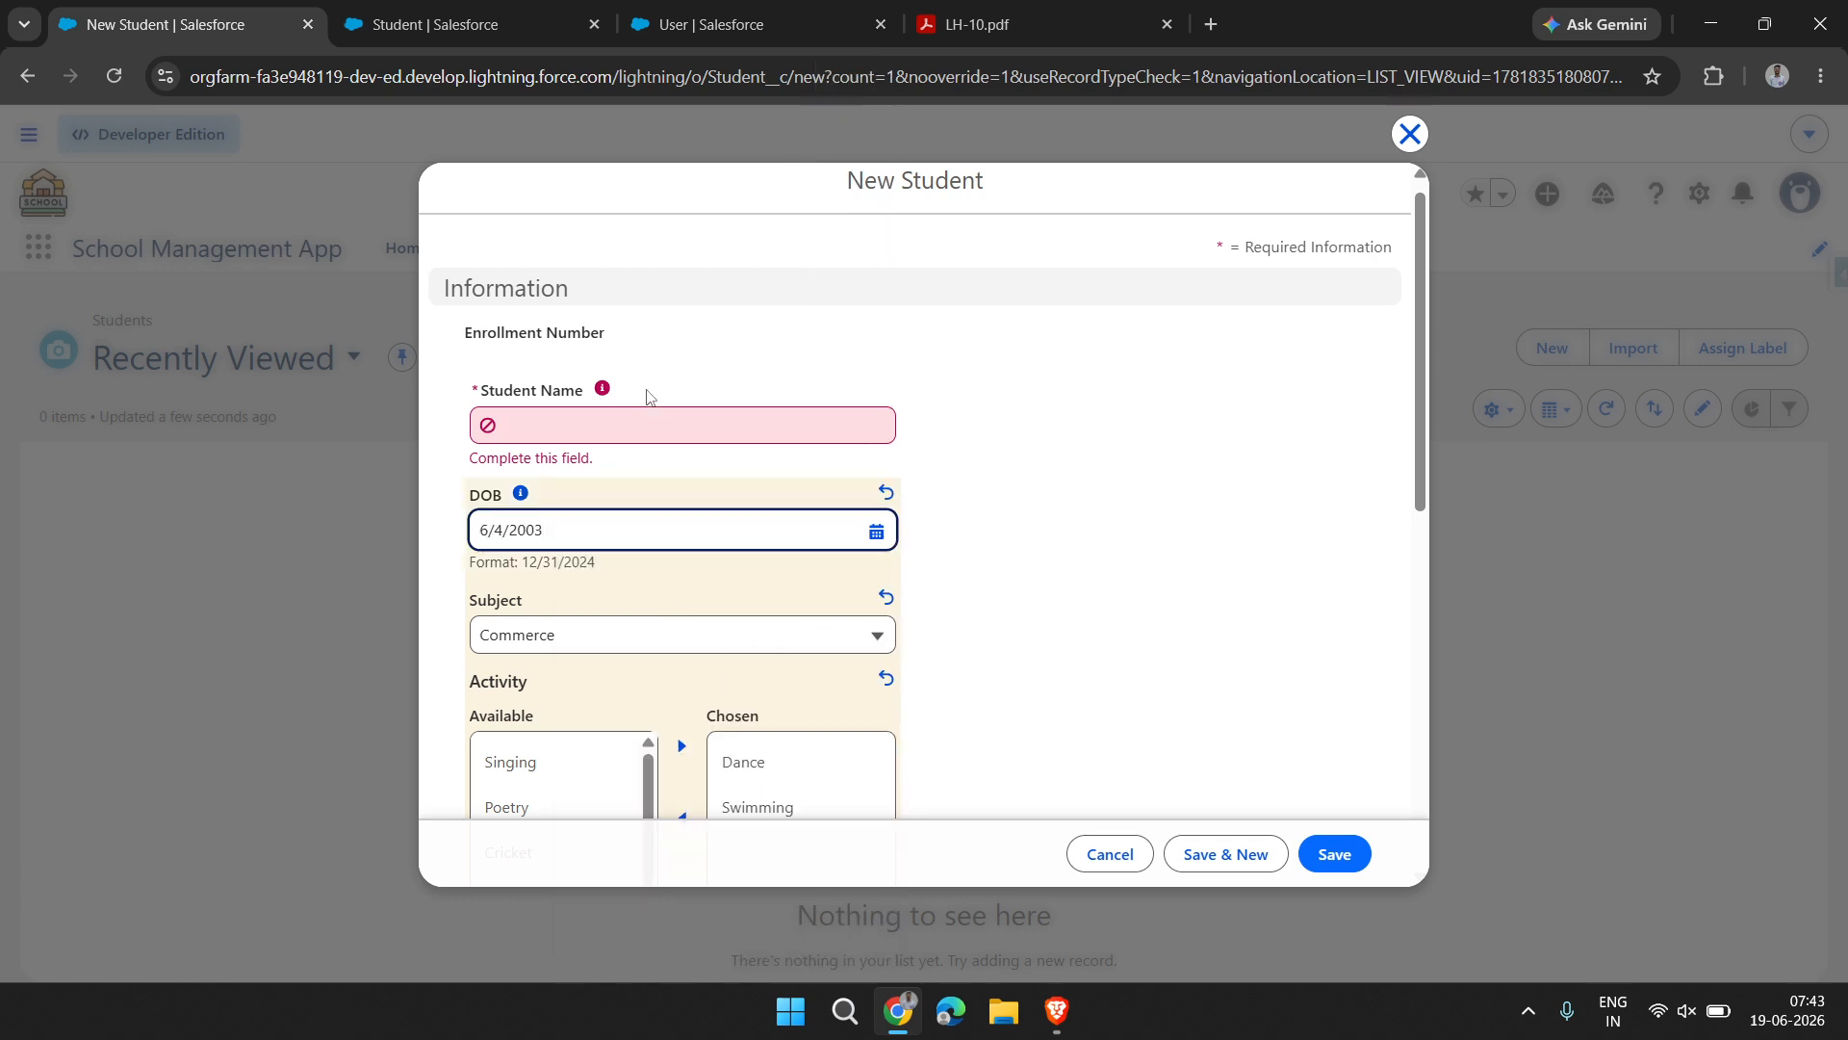
# Enter the student's name and save the new student record
pyautogui.click(637, 411)
pyautogui.write('A')
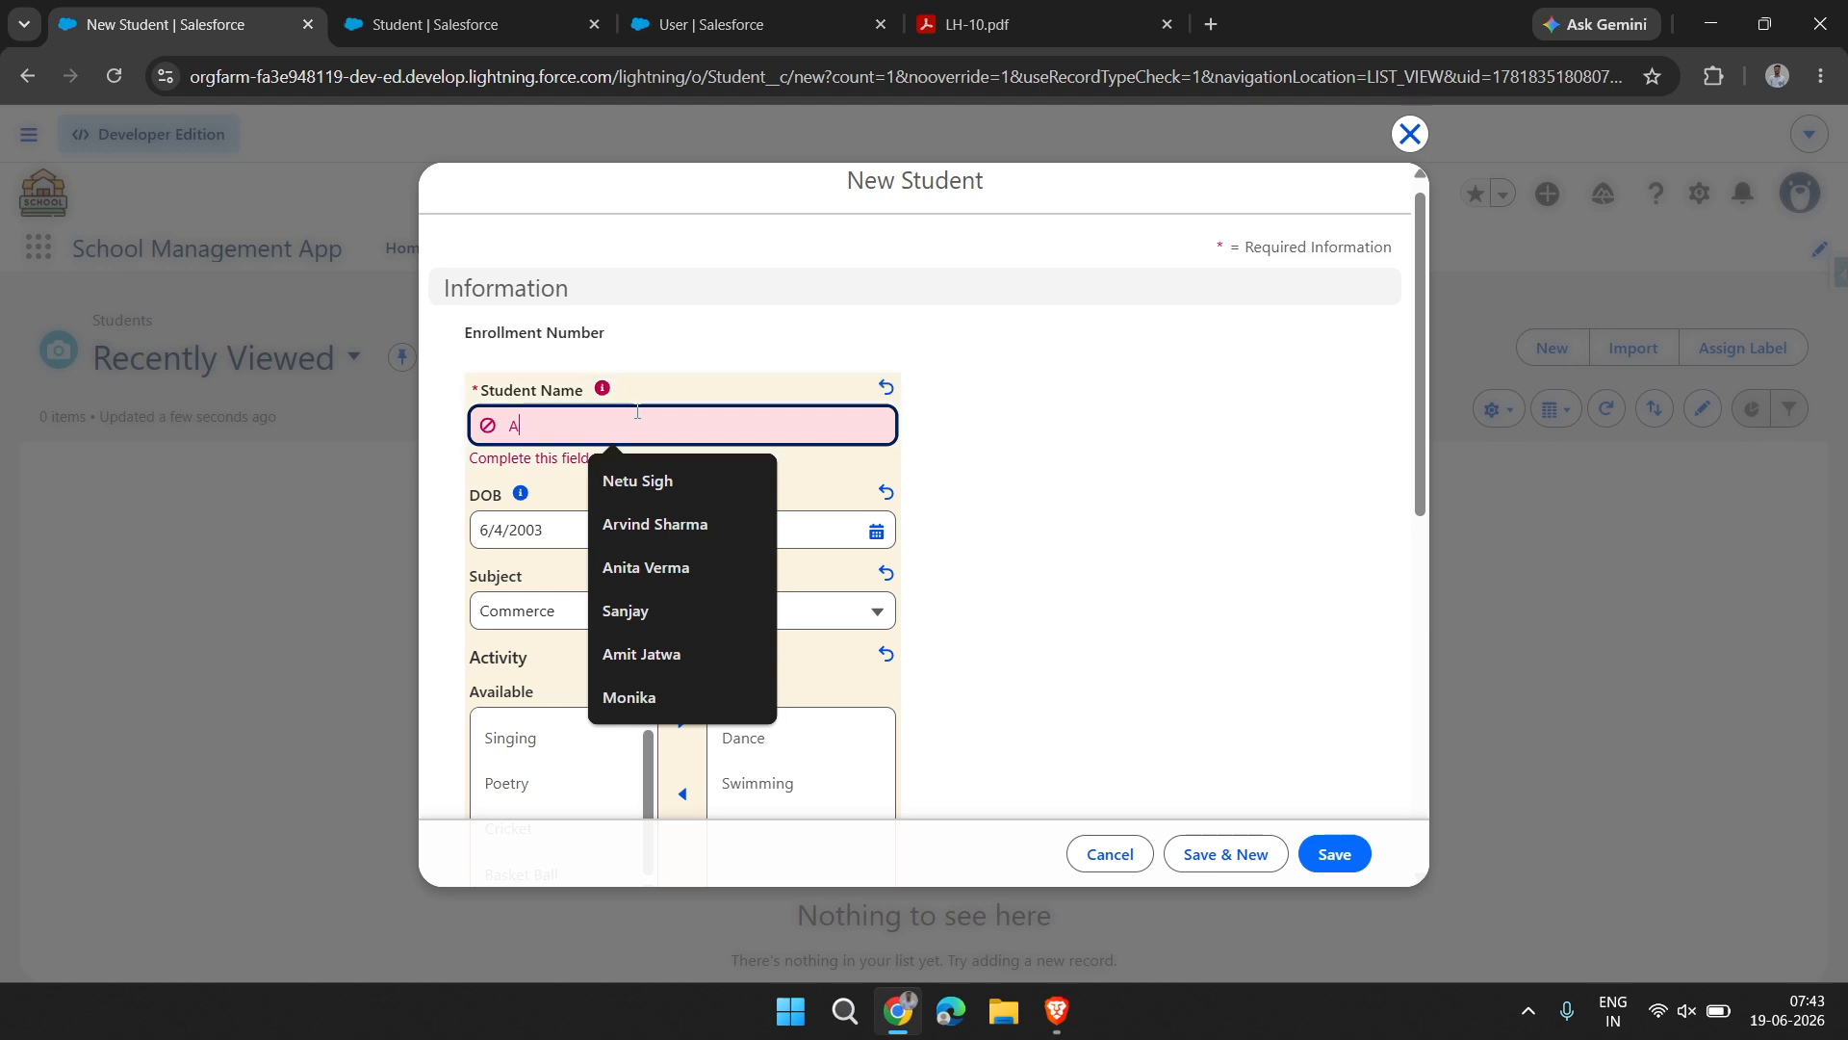
pyautogui.write('nkit')
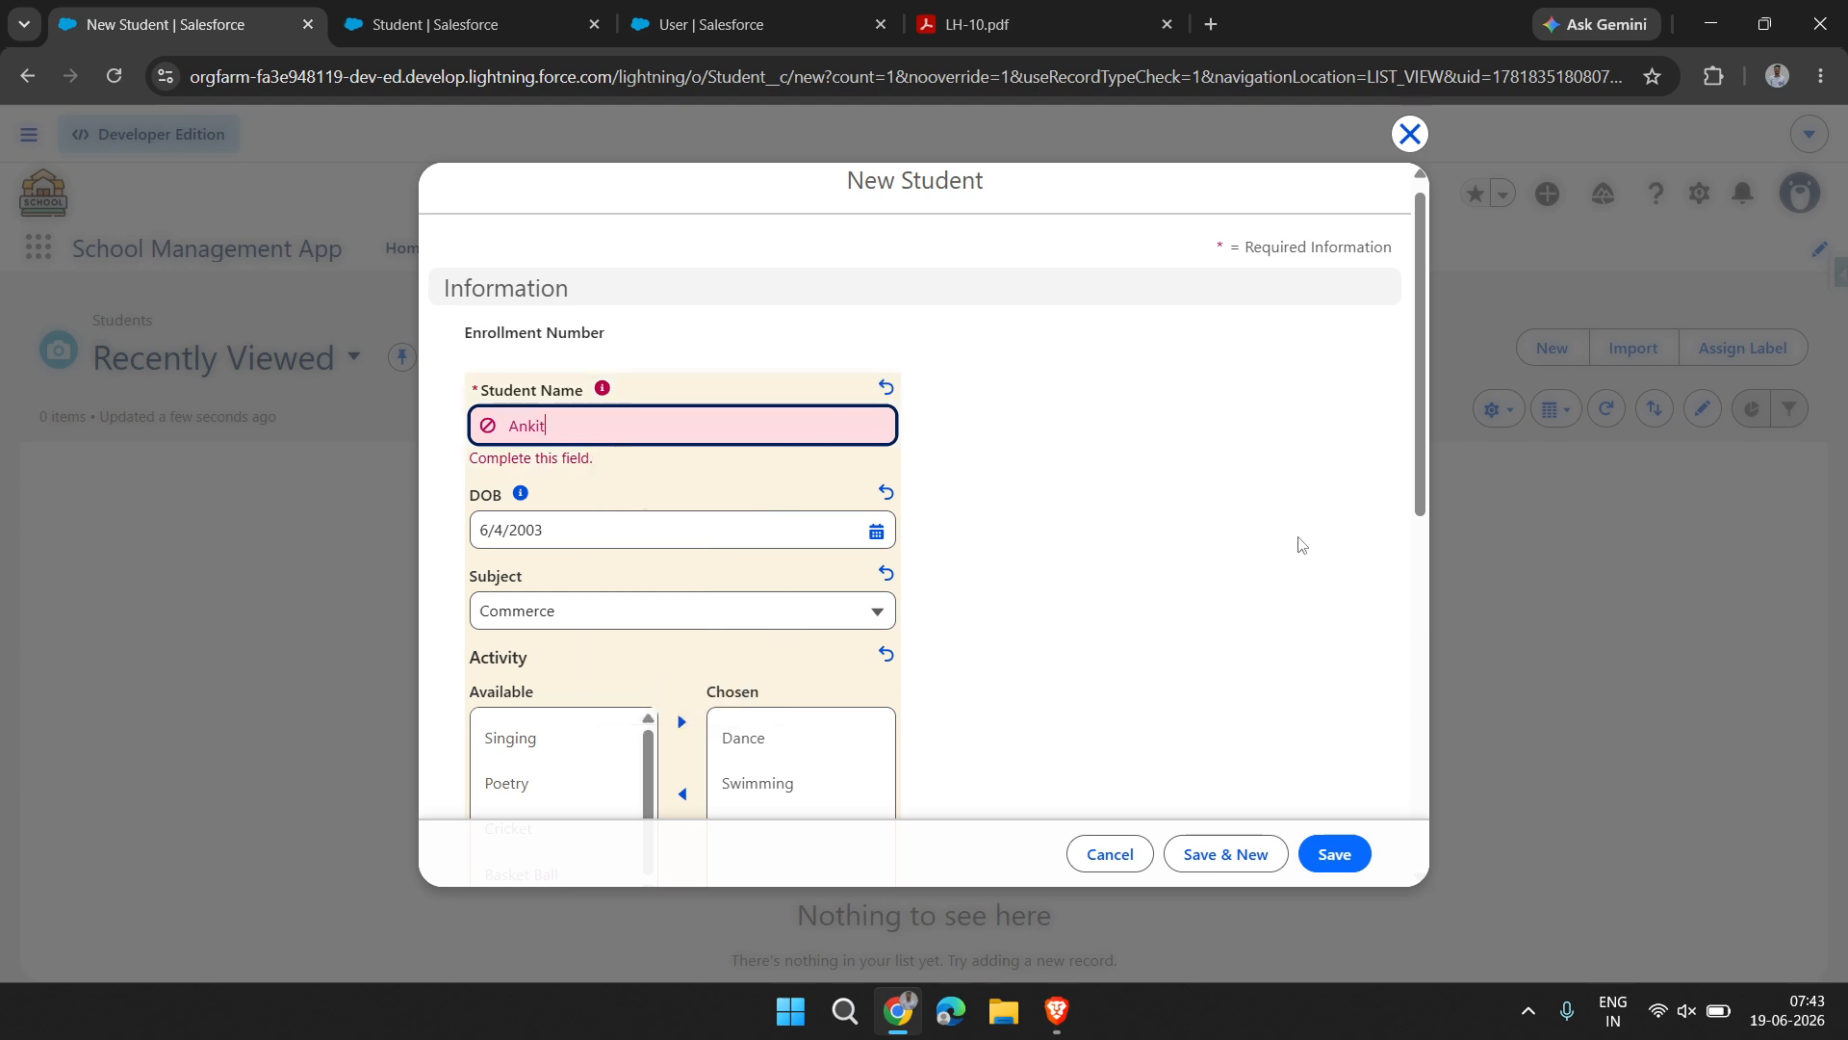
pyautogui.click(1342, 864)
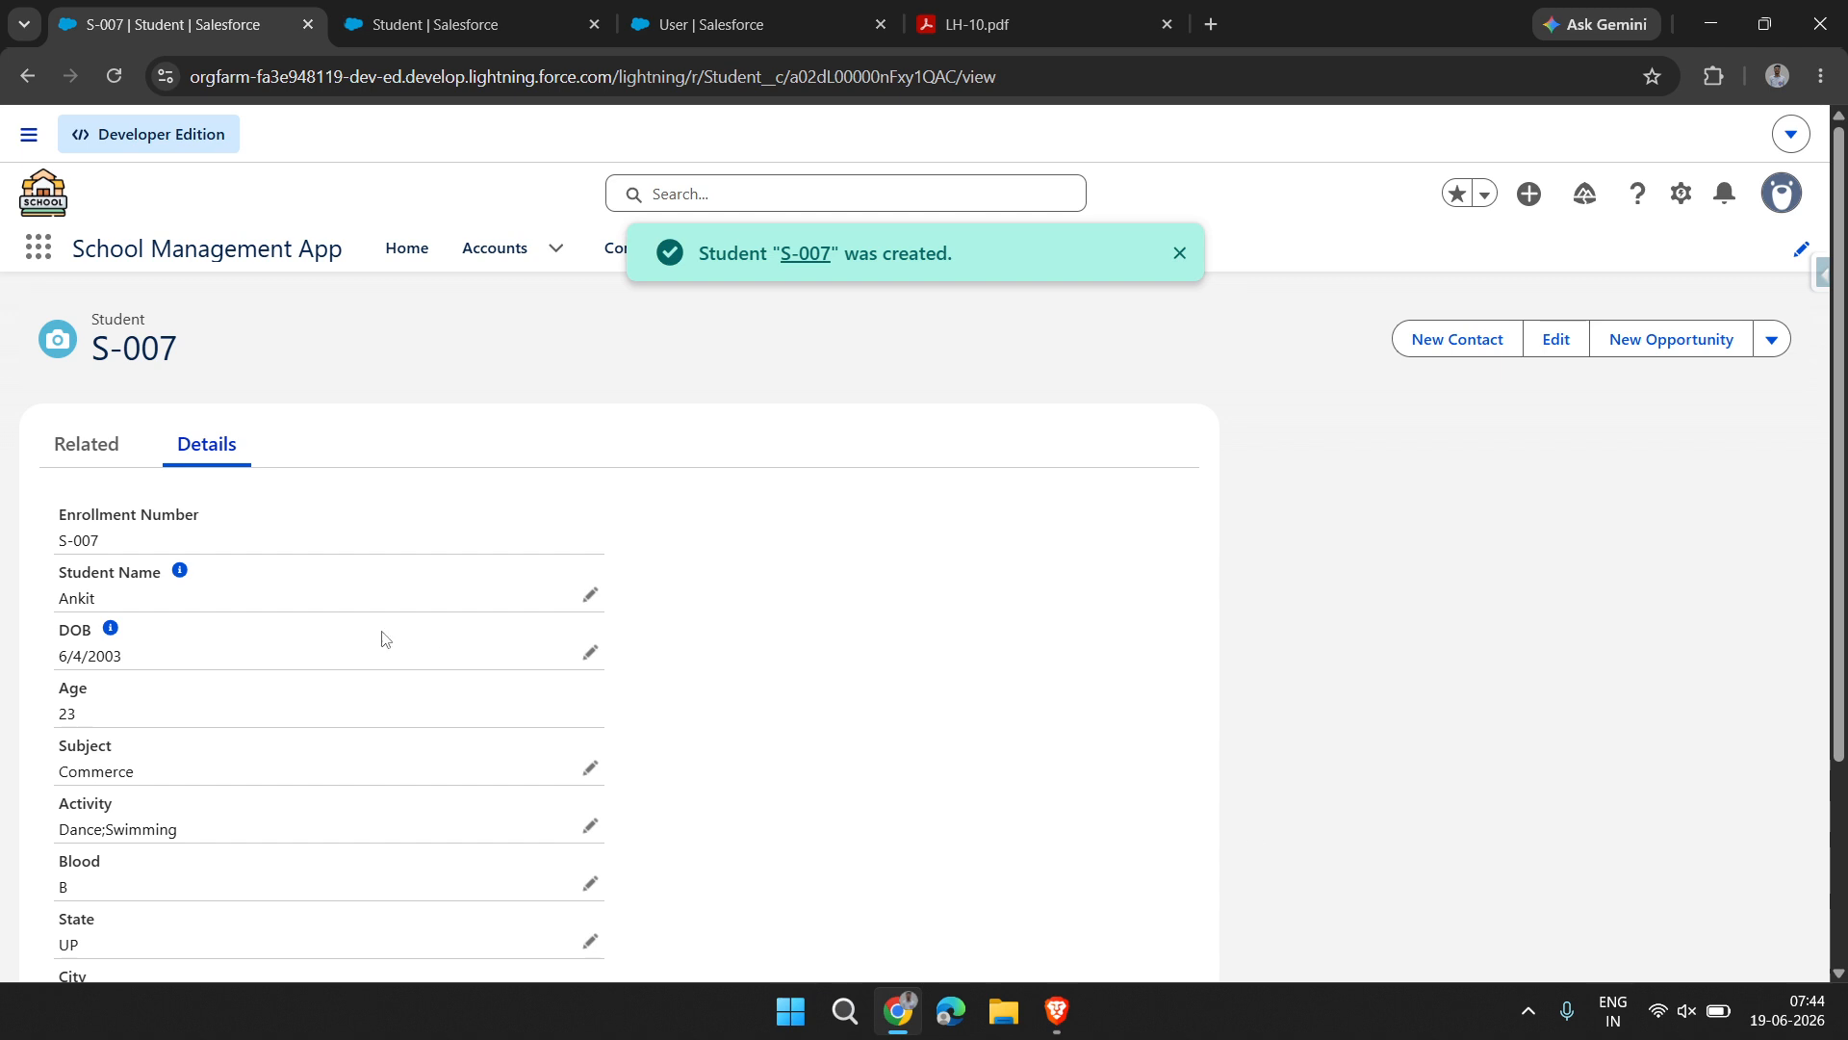
# Review the saved student's details and check in inline editing whether the Class field can be changed, then cancel the edit
pyautogui.scroll(-3, 318, 785)
pyautogui.scroll(1, 173, 843)
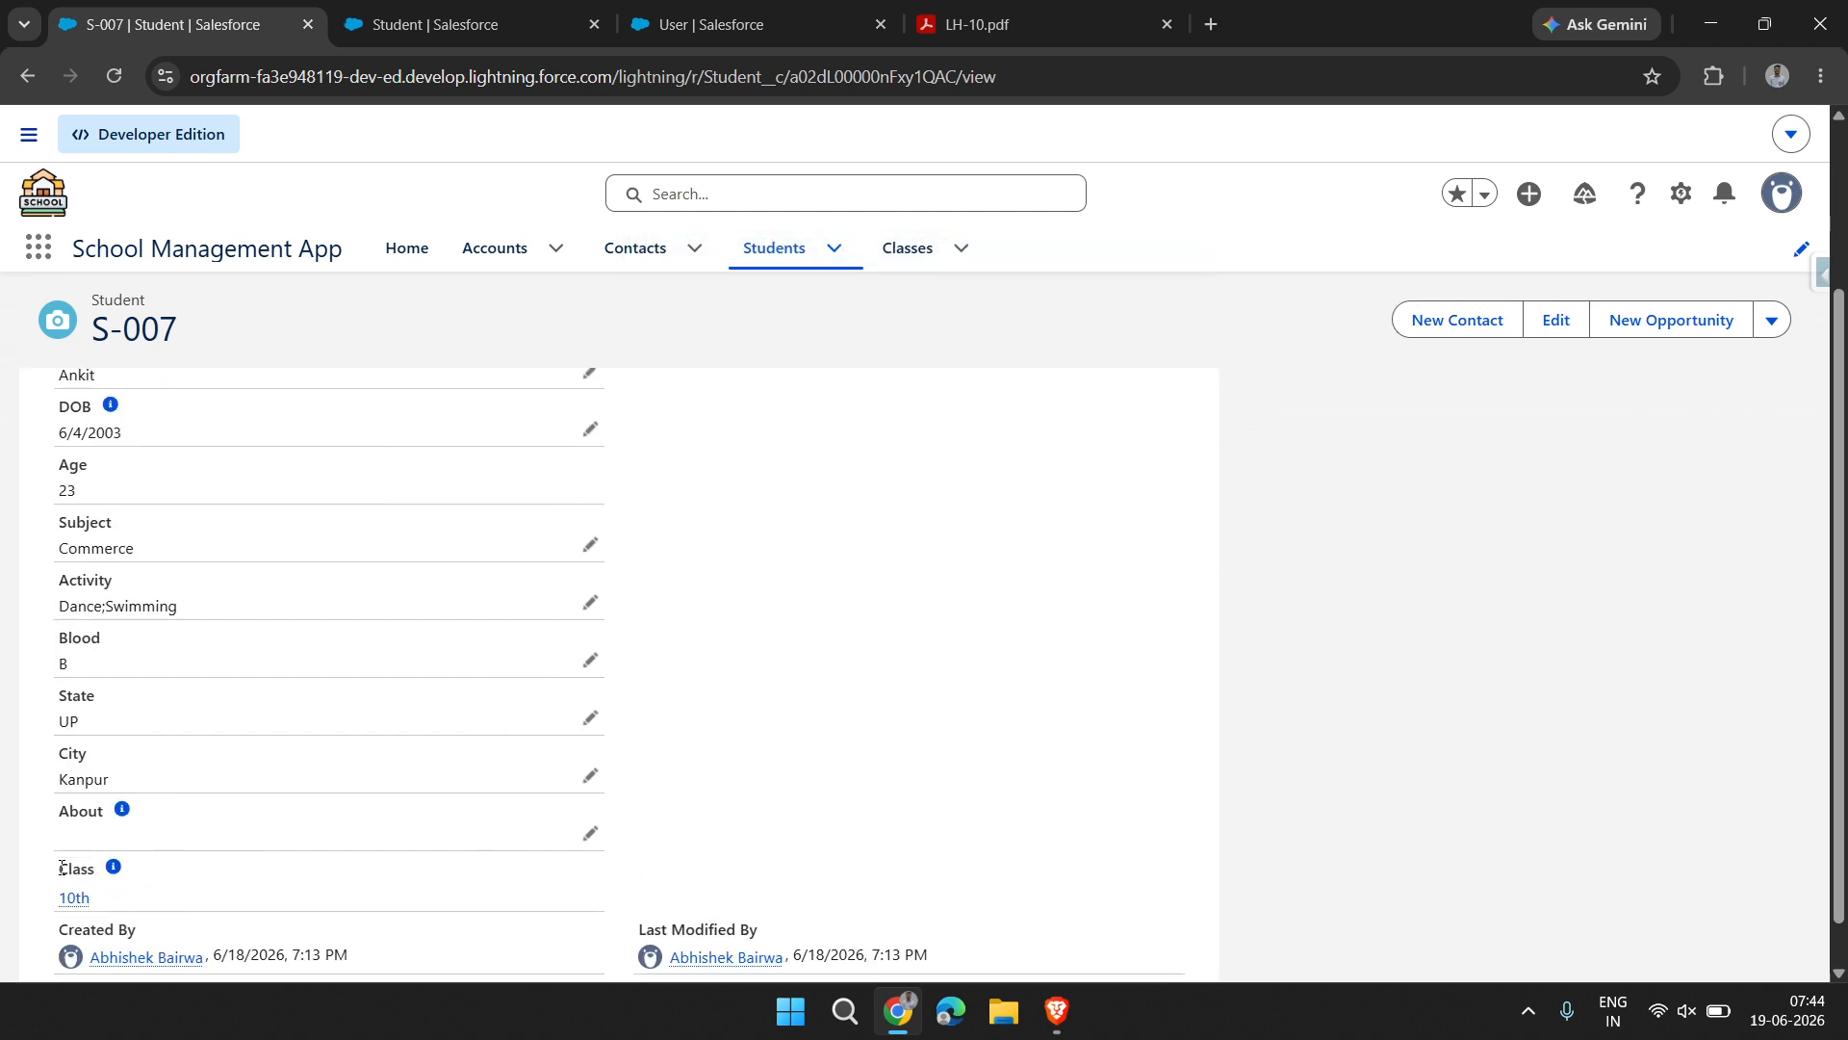
pyautogui.moveTo(60, 869); pyautogui.dragTo(185, 881)
pyautogui.scroll(-1, 322, 882)
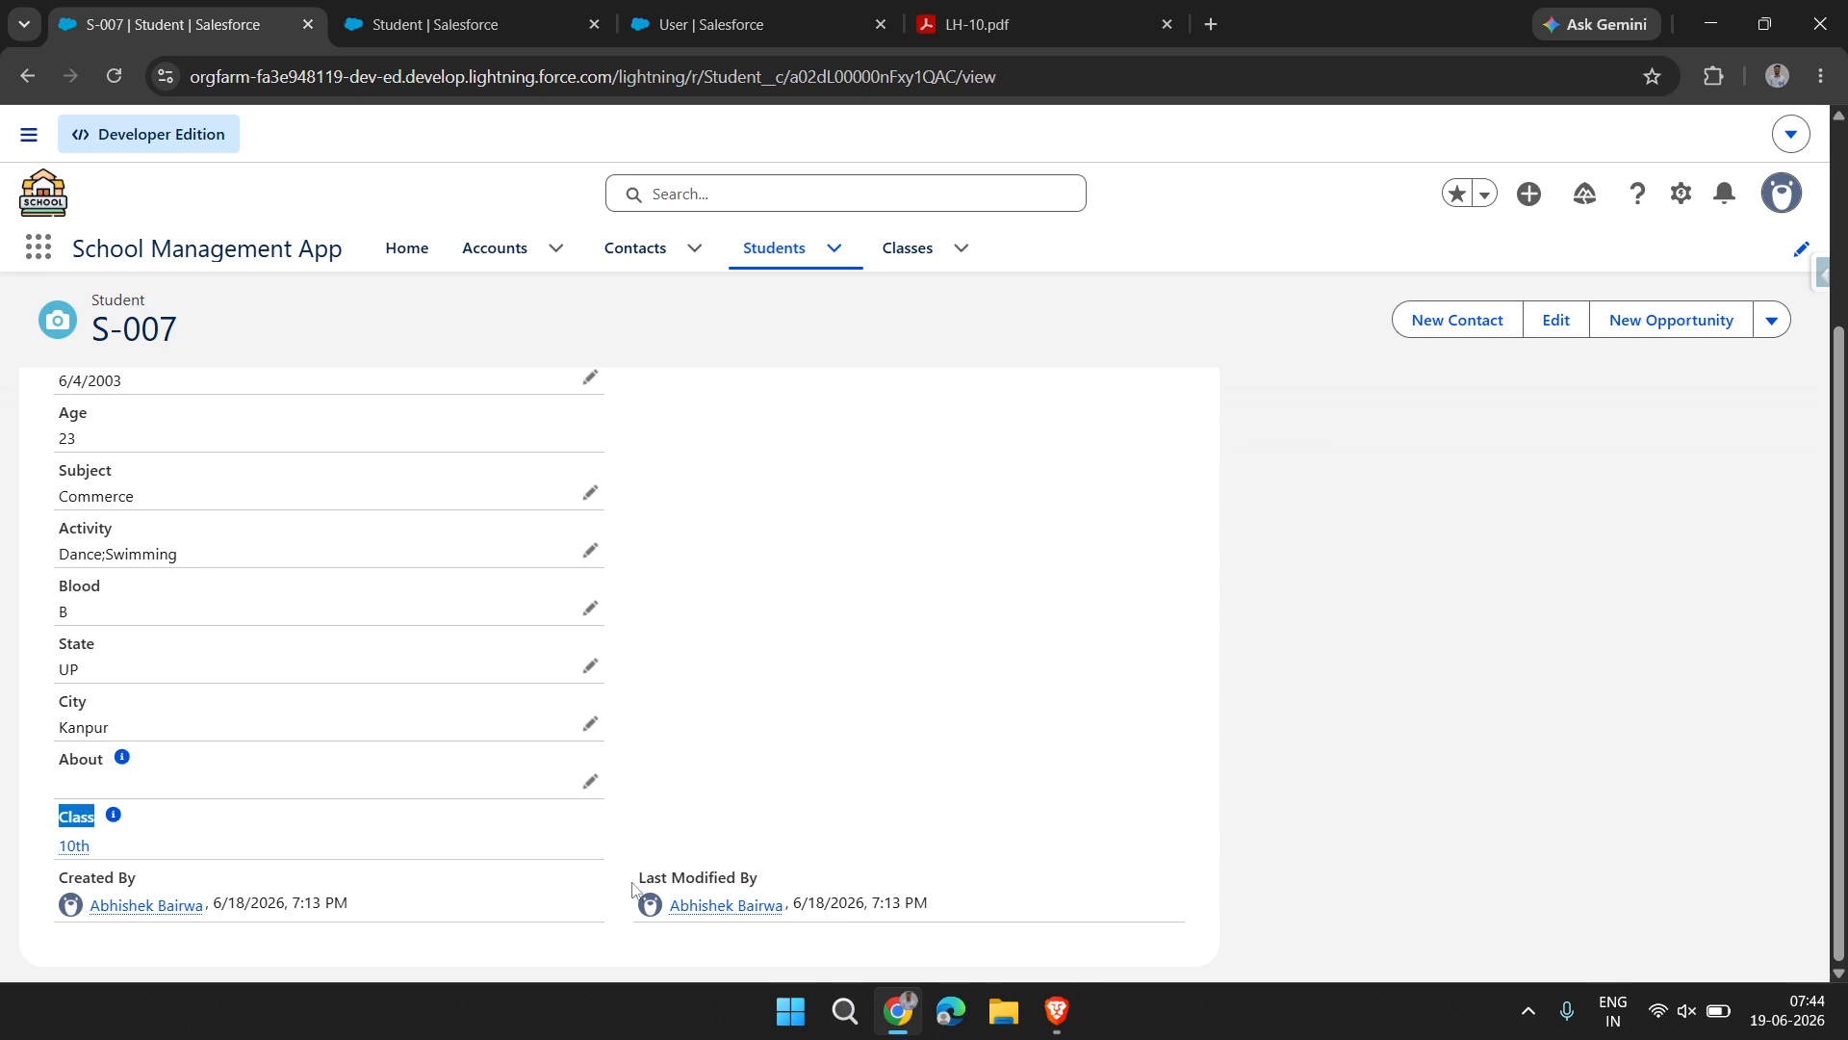
pyautogui.moveTo(587, 855); pyautogui.dragTo(588, 782)
pyautogui.click(588, 780)
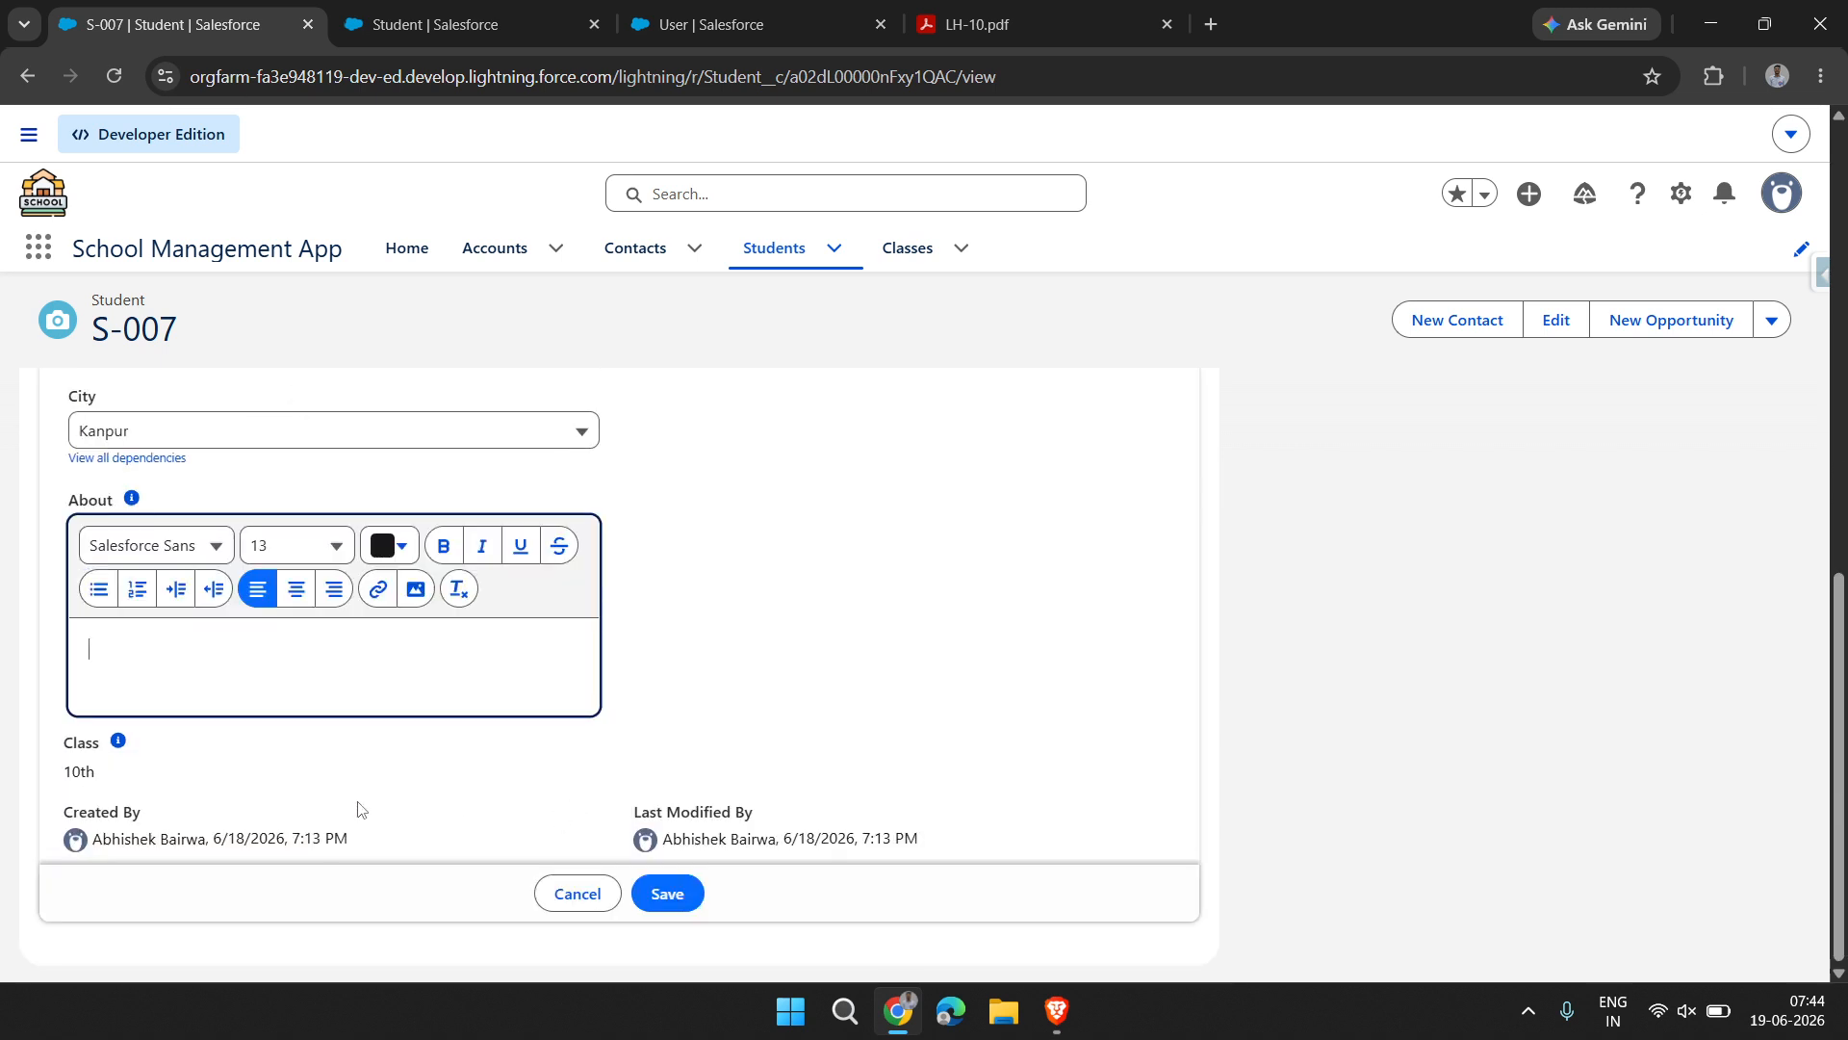
pyautogui.moveTo(57, 744)
pyautogui.mouseDown()
pyautogui.moveTo(176, 776)
pyautogui.moveTo(56, 749)
pyautogui.mouseUp()
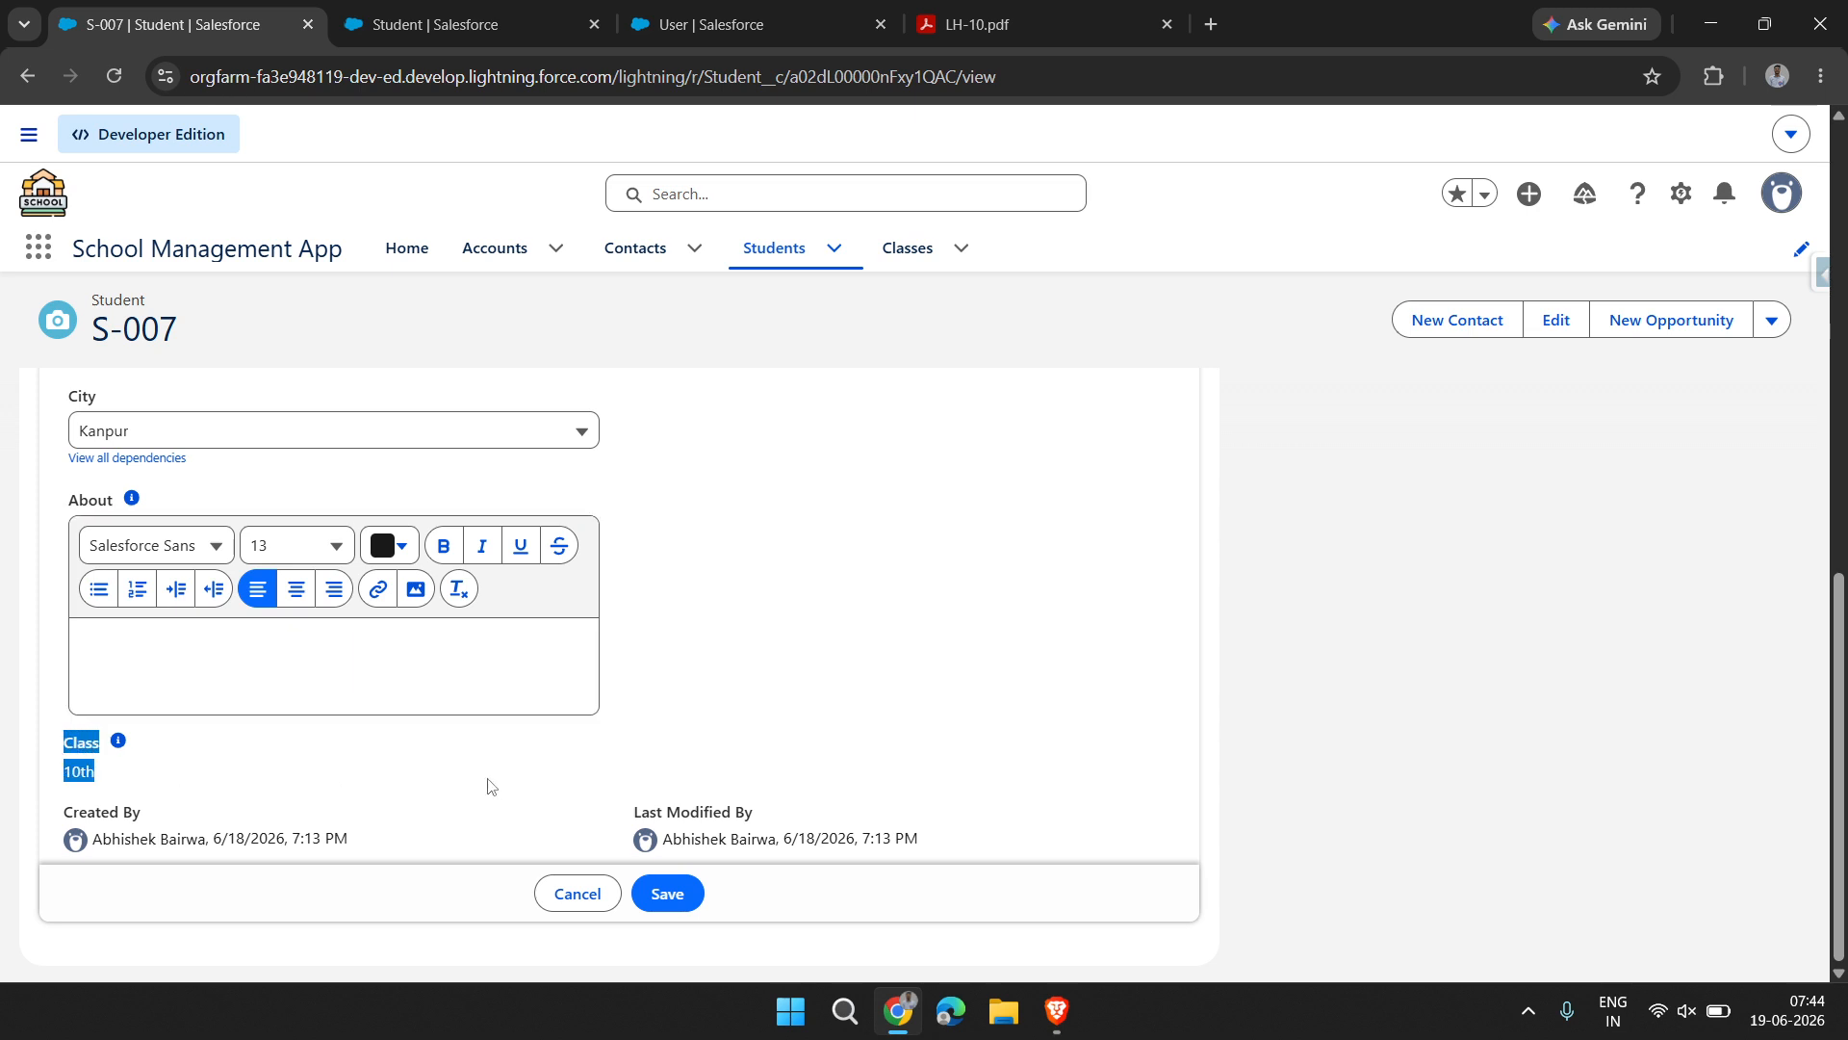
pyautogui.click(577, 906)
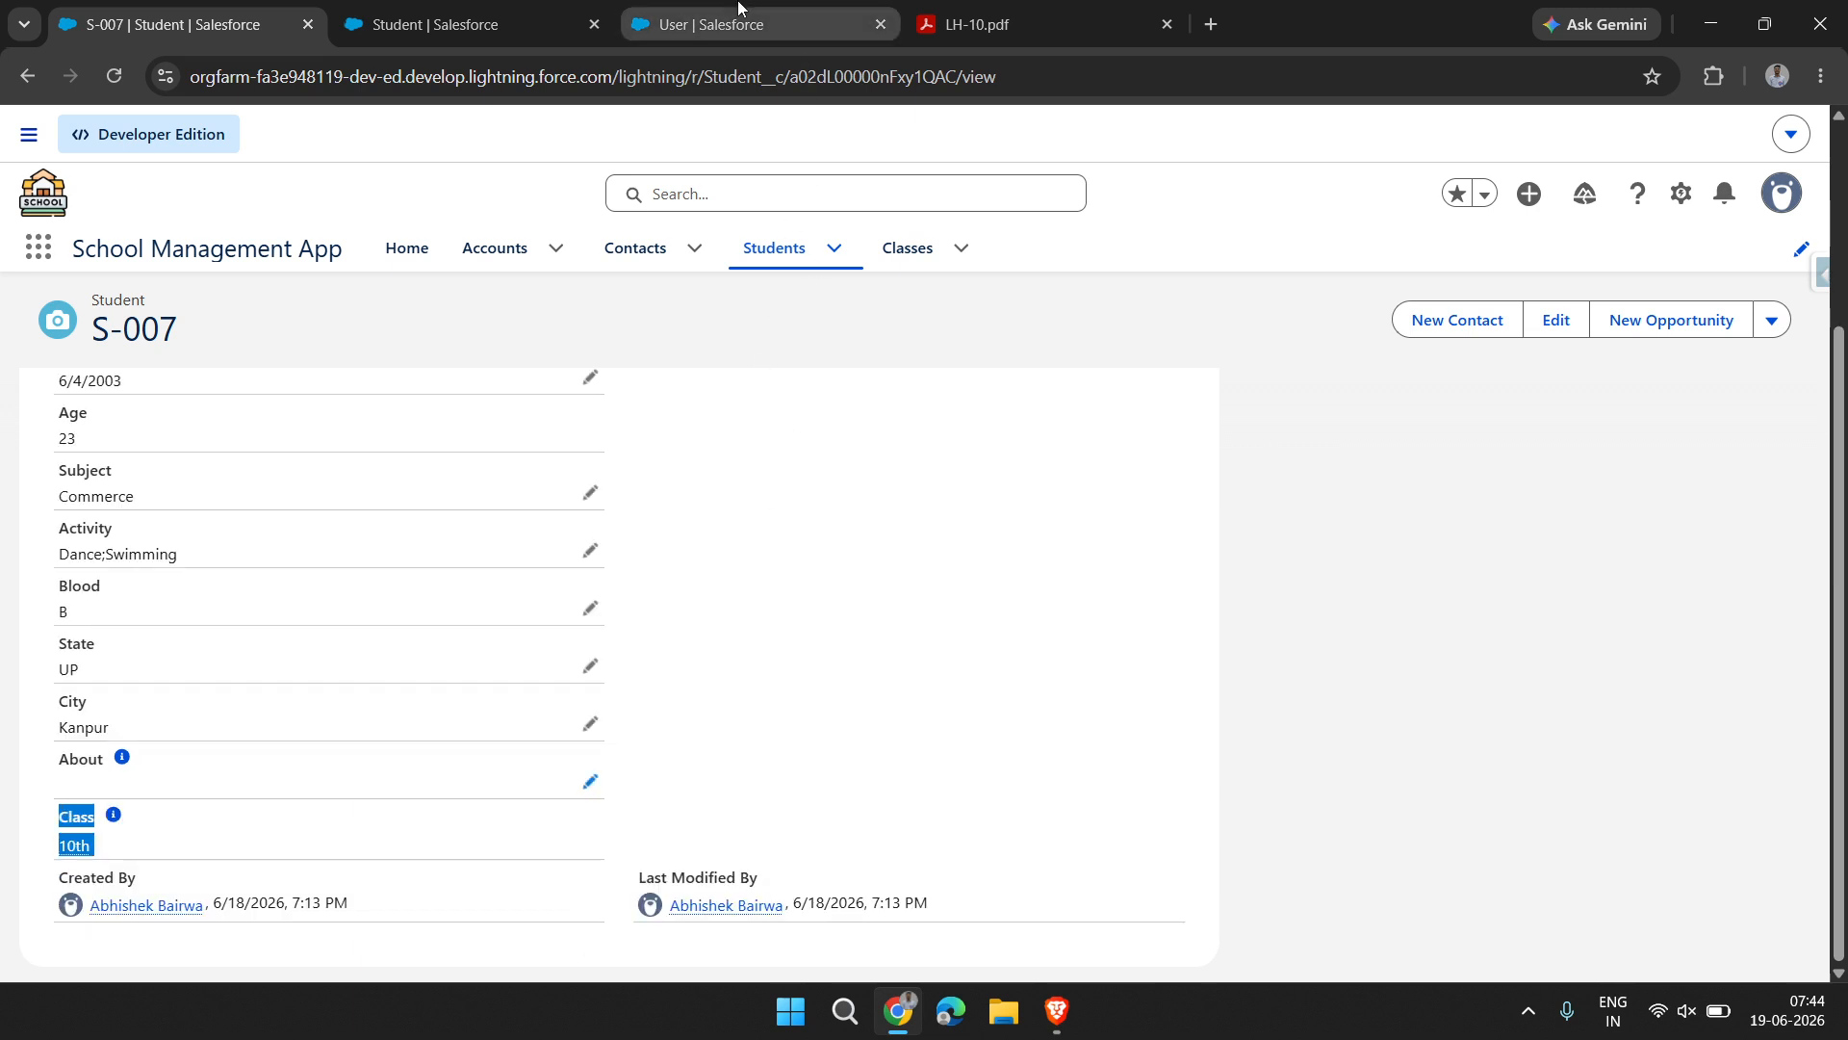
pyautogui.scroll(3, 526, 515)
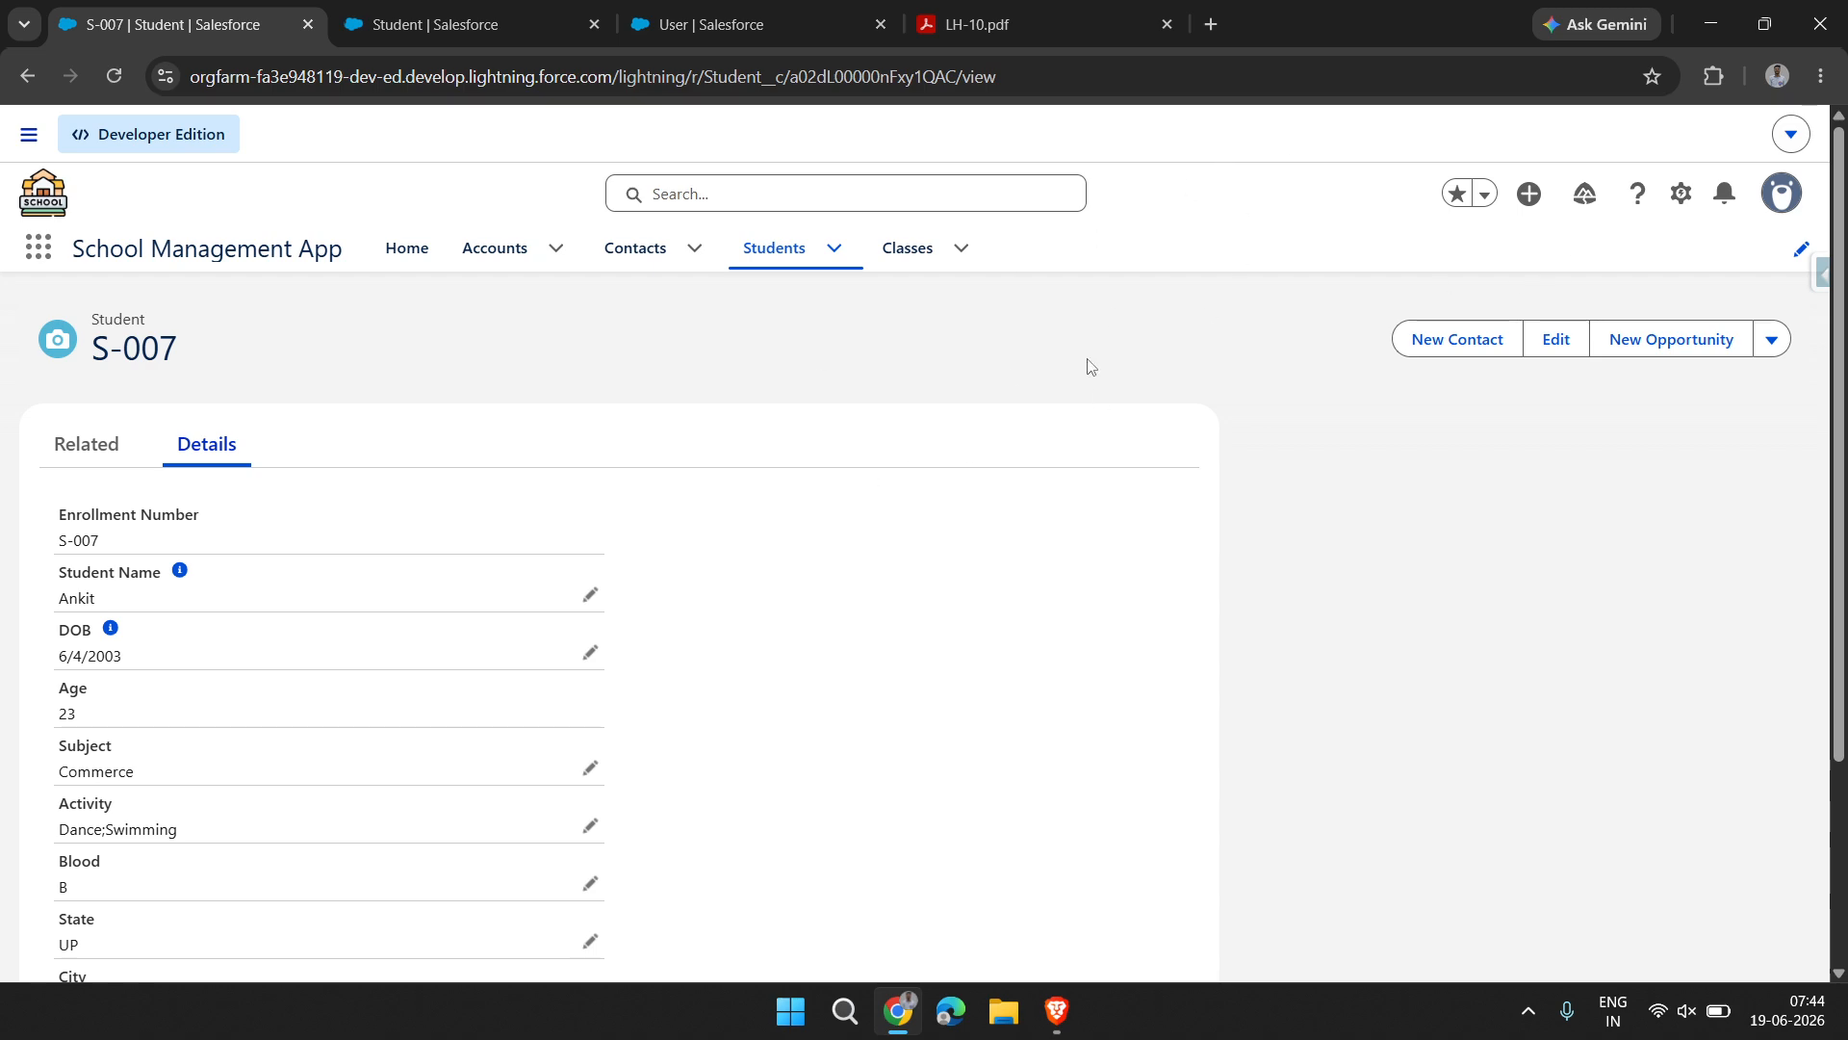
# Switch to the LH-10.pdf notes and examine the lookup relationship example for Teacher and Students
pyautogui.click(977, 24)
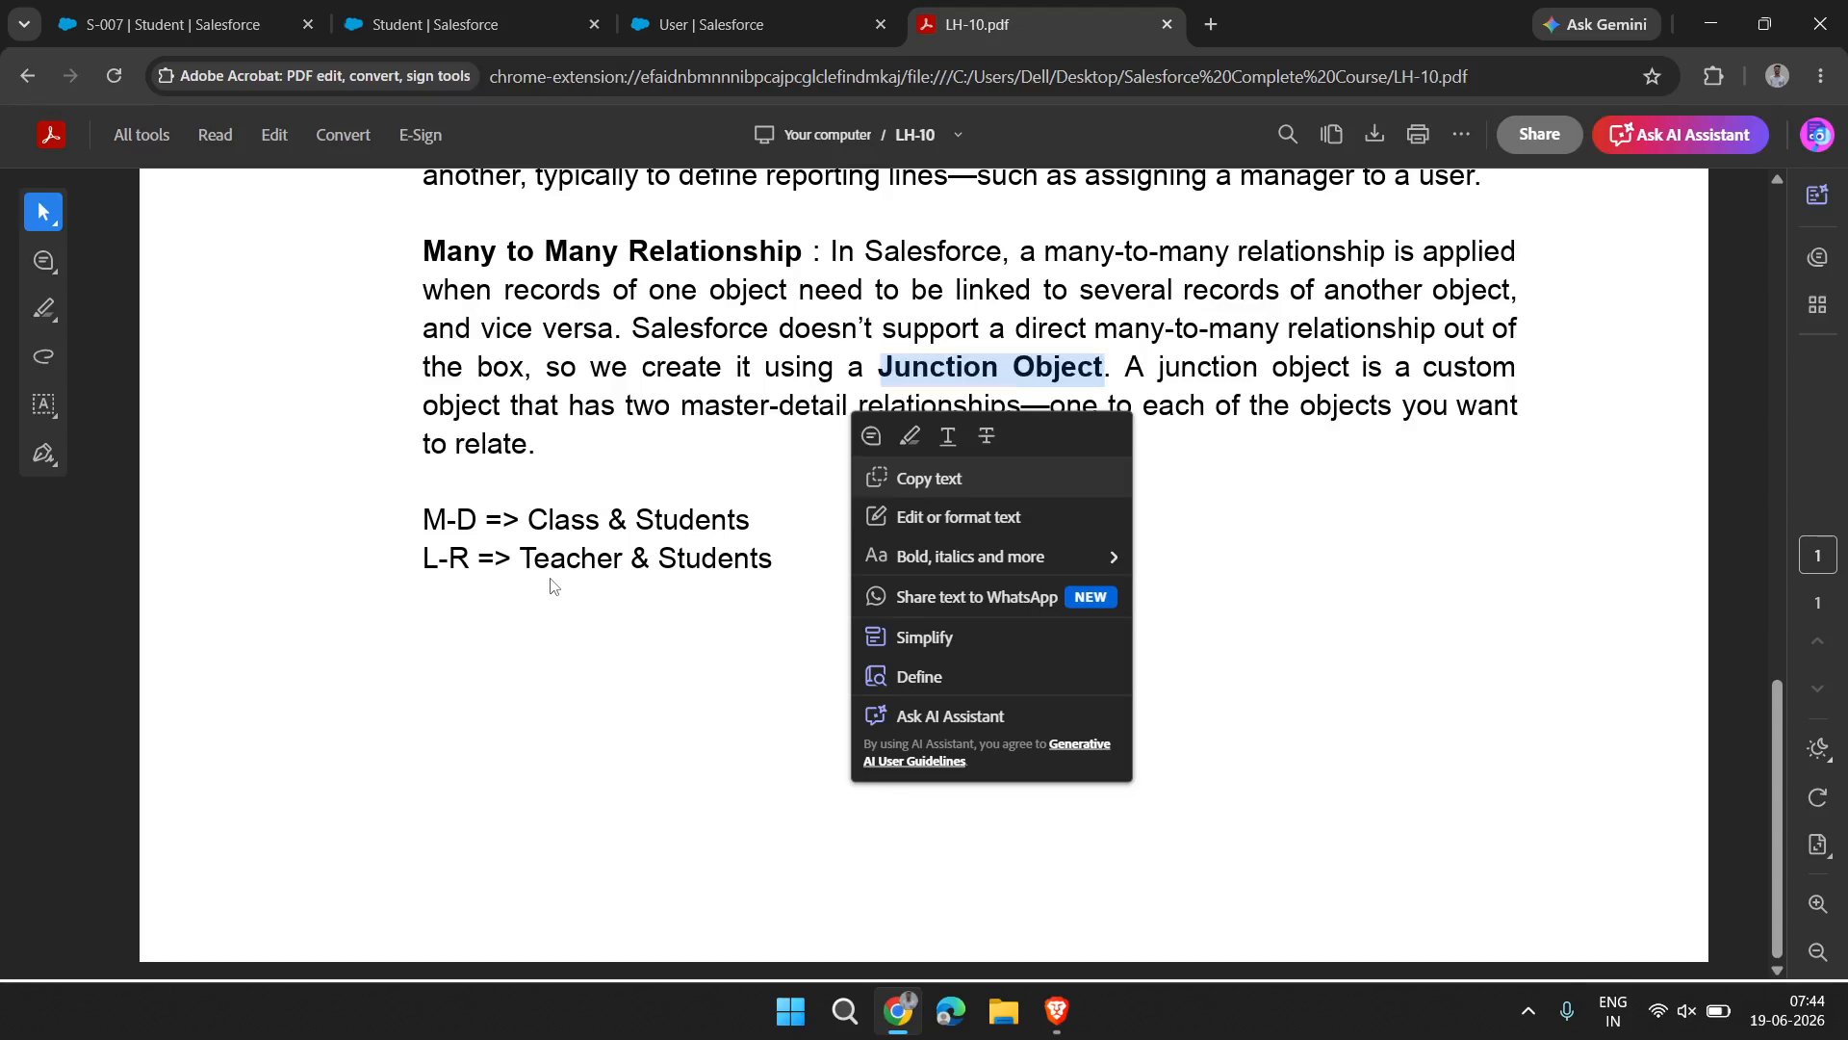
pyautogui.moveTo(553, 568); pyautogui.dragTo(568, 568)
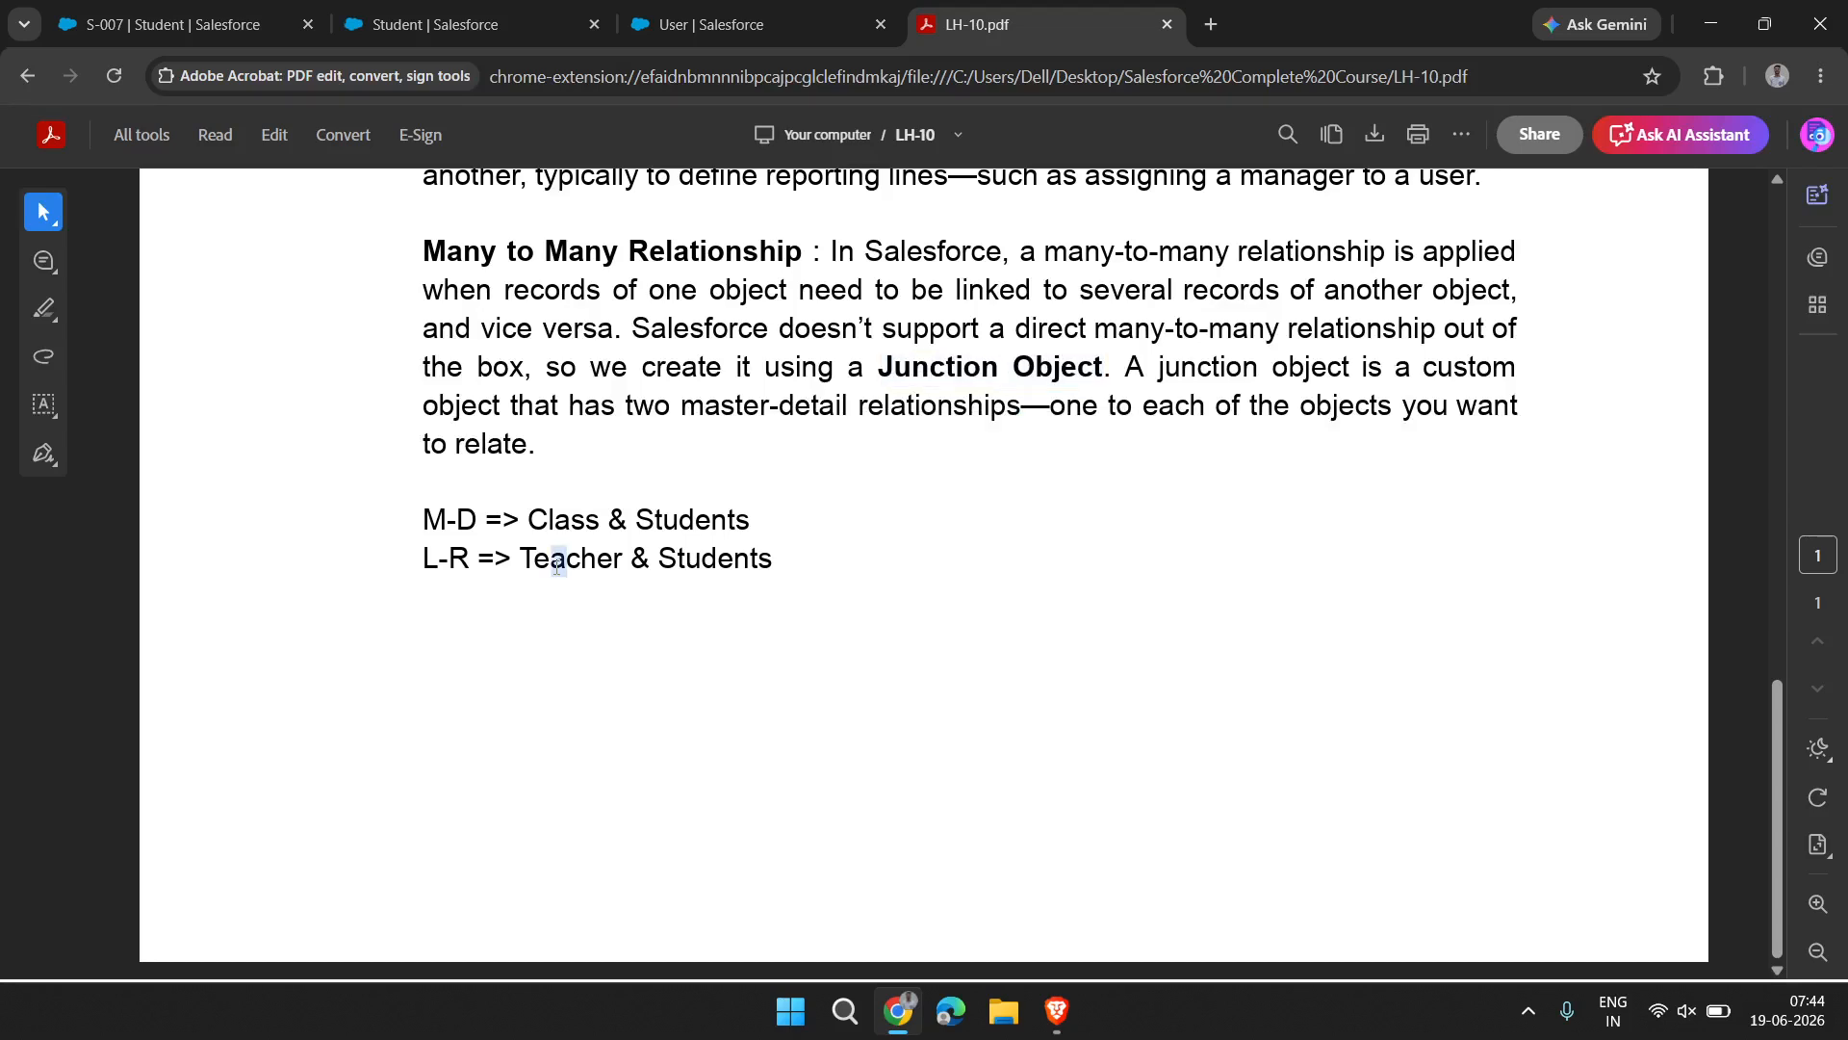
pyautogui.click(730, 570)
pyautogui.moveTo(517, 557); pyautogui.dragTo(787, 552)
pyautogui.click(787, 560)
pyautogui.moveTo(650, 562); pyautogui.dragTo(775, 563)
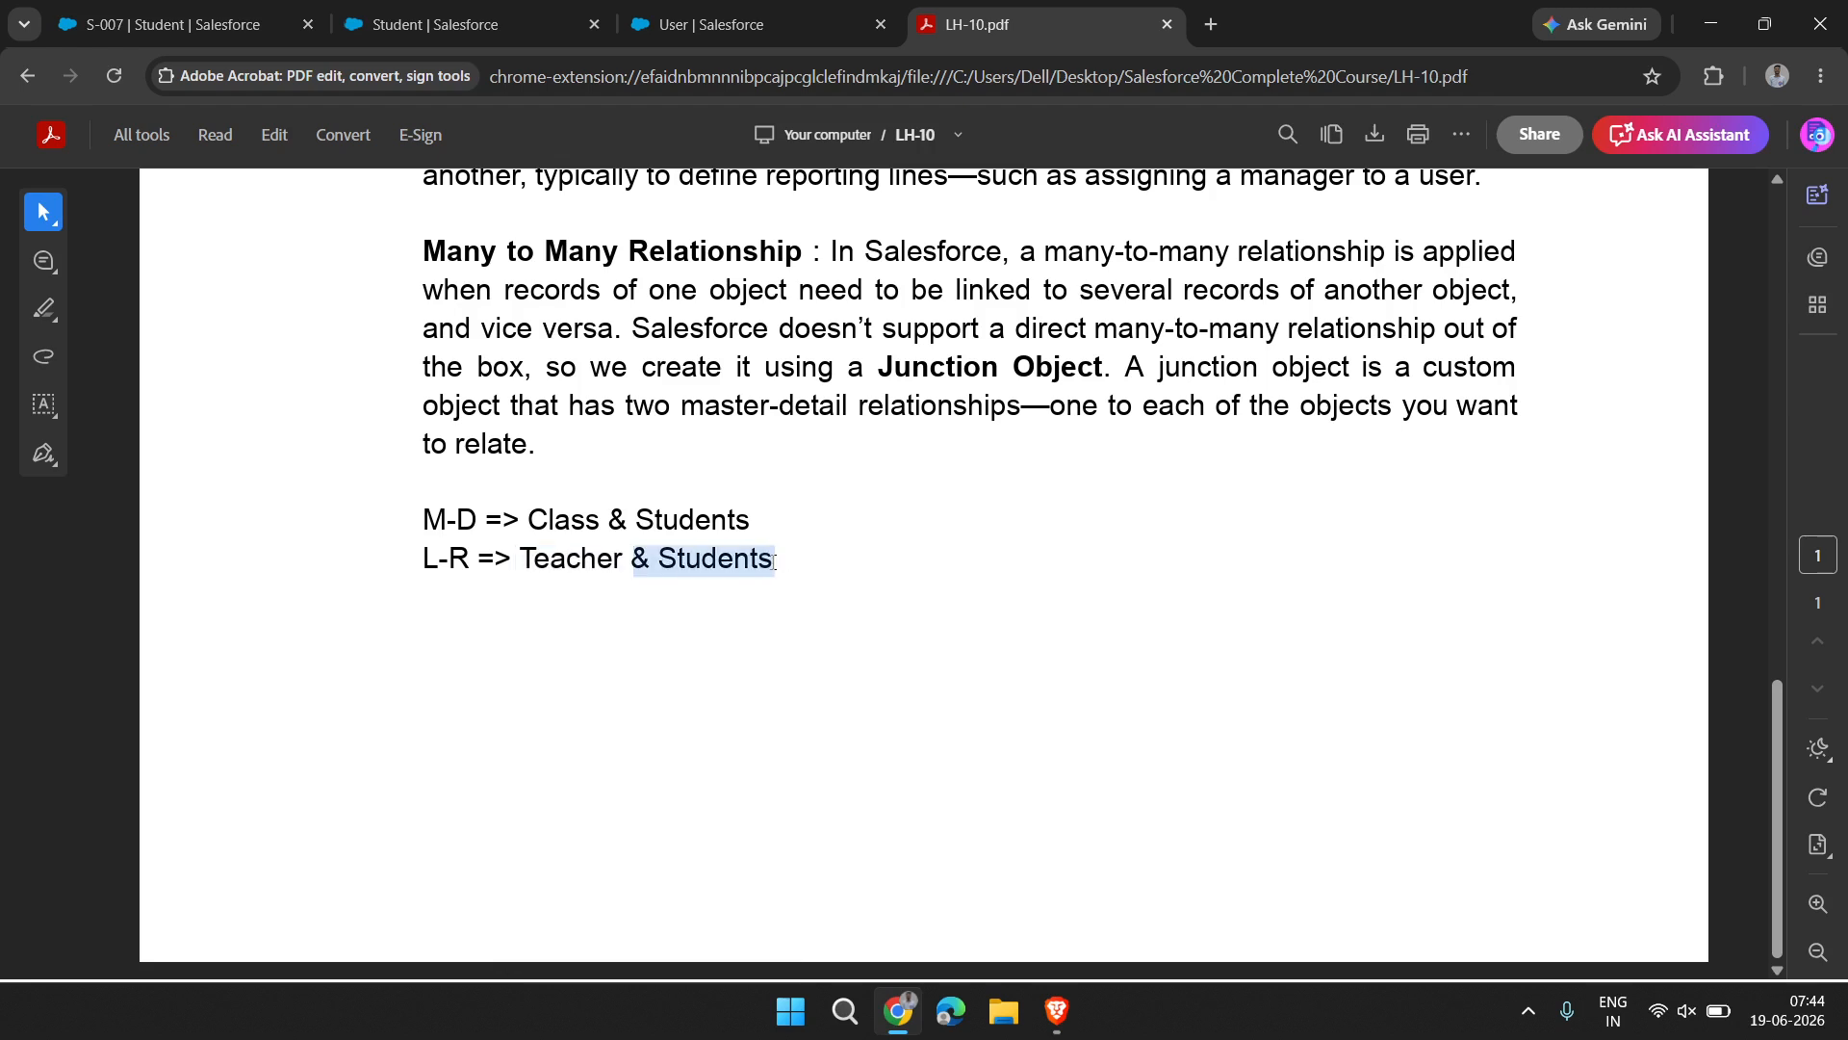
pyautogui.click(554, 557)
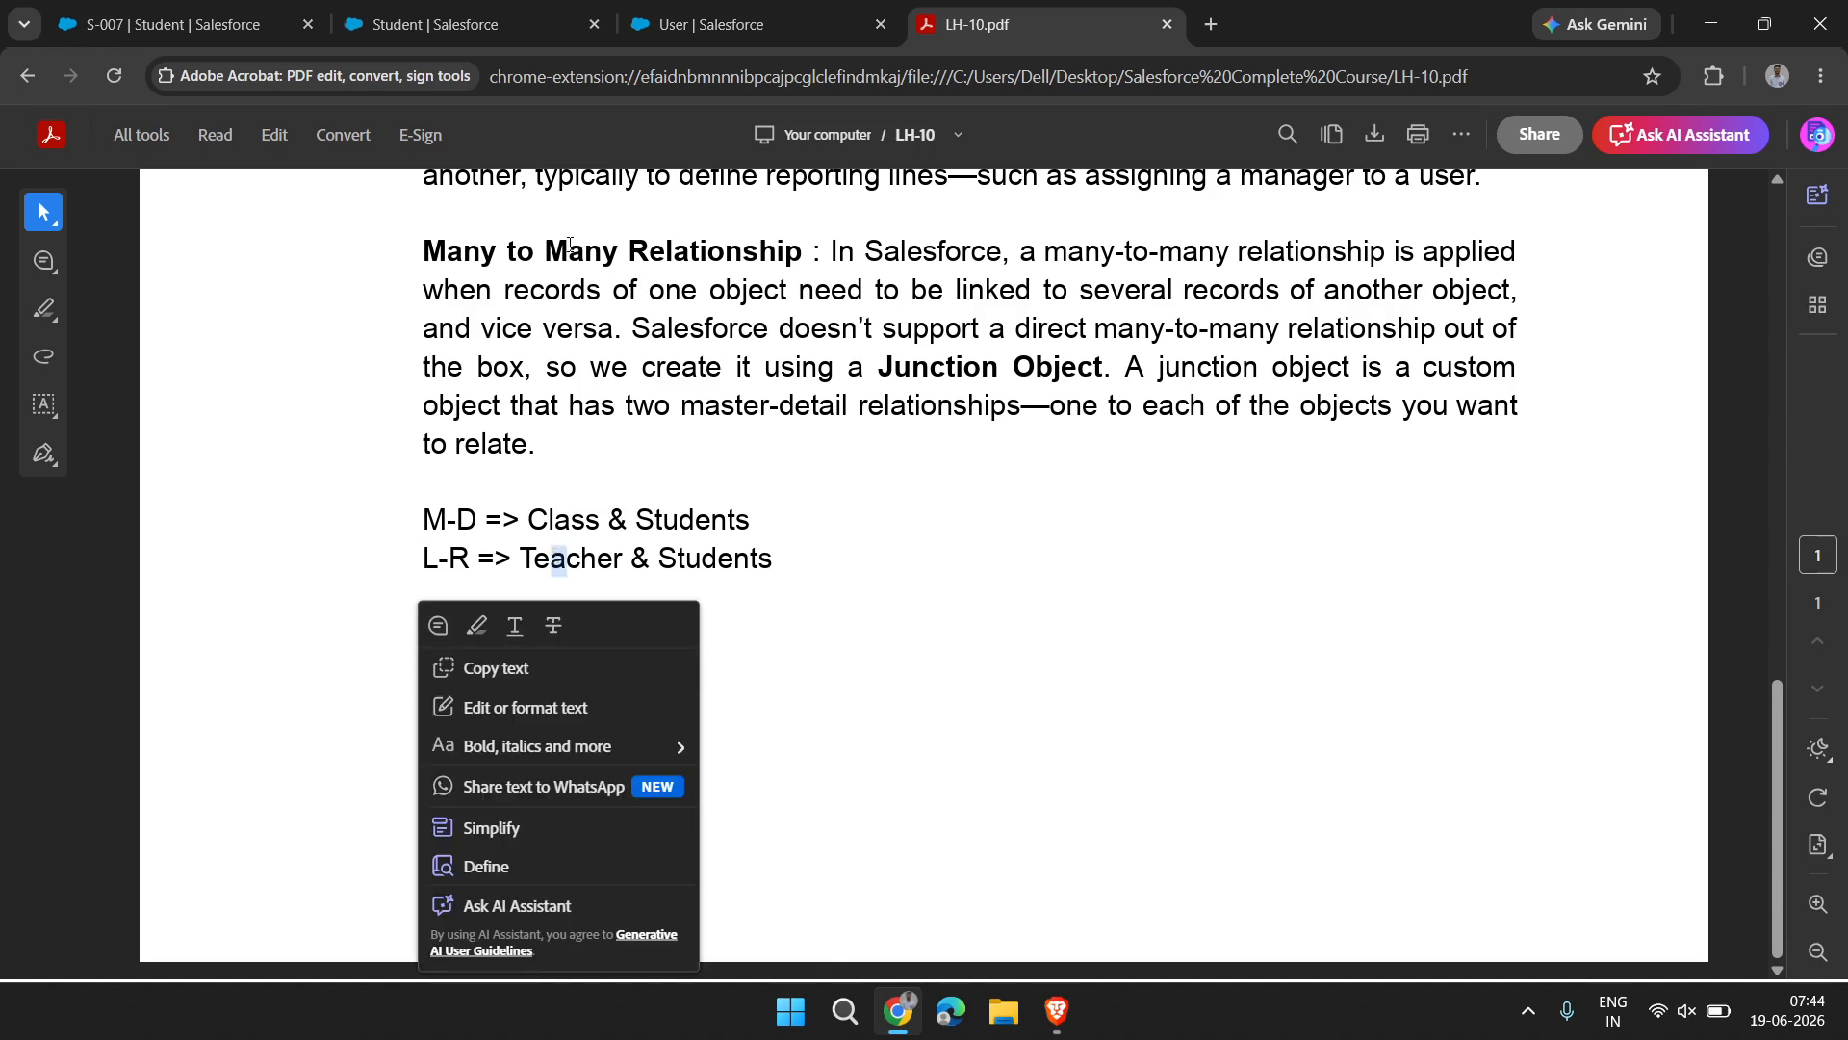
# Switch back to Salesforce Setup and start a new custom object in the Object Manager
pyautogui.click(680, 8)
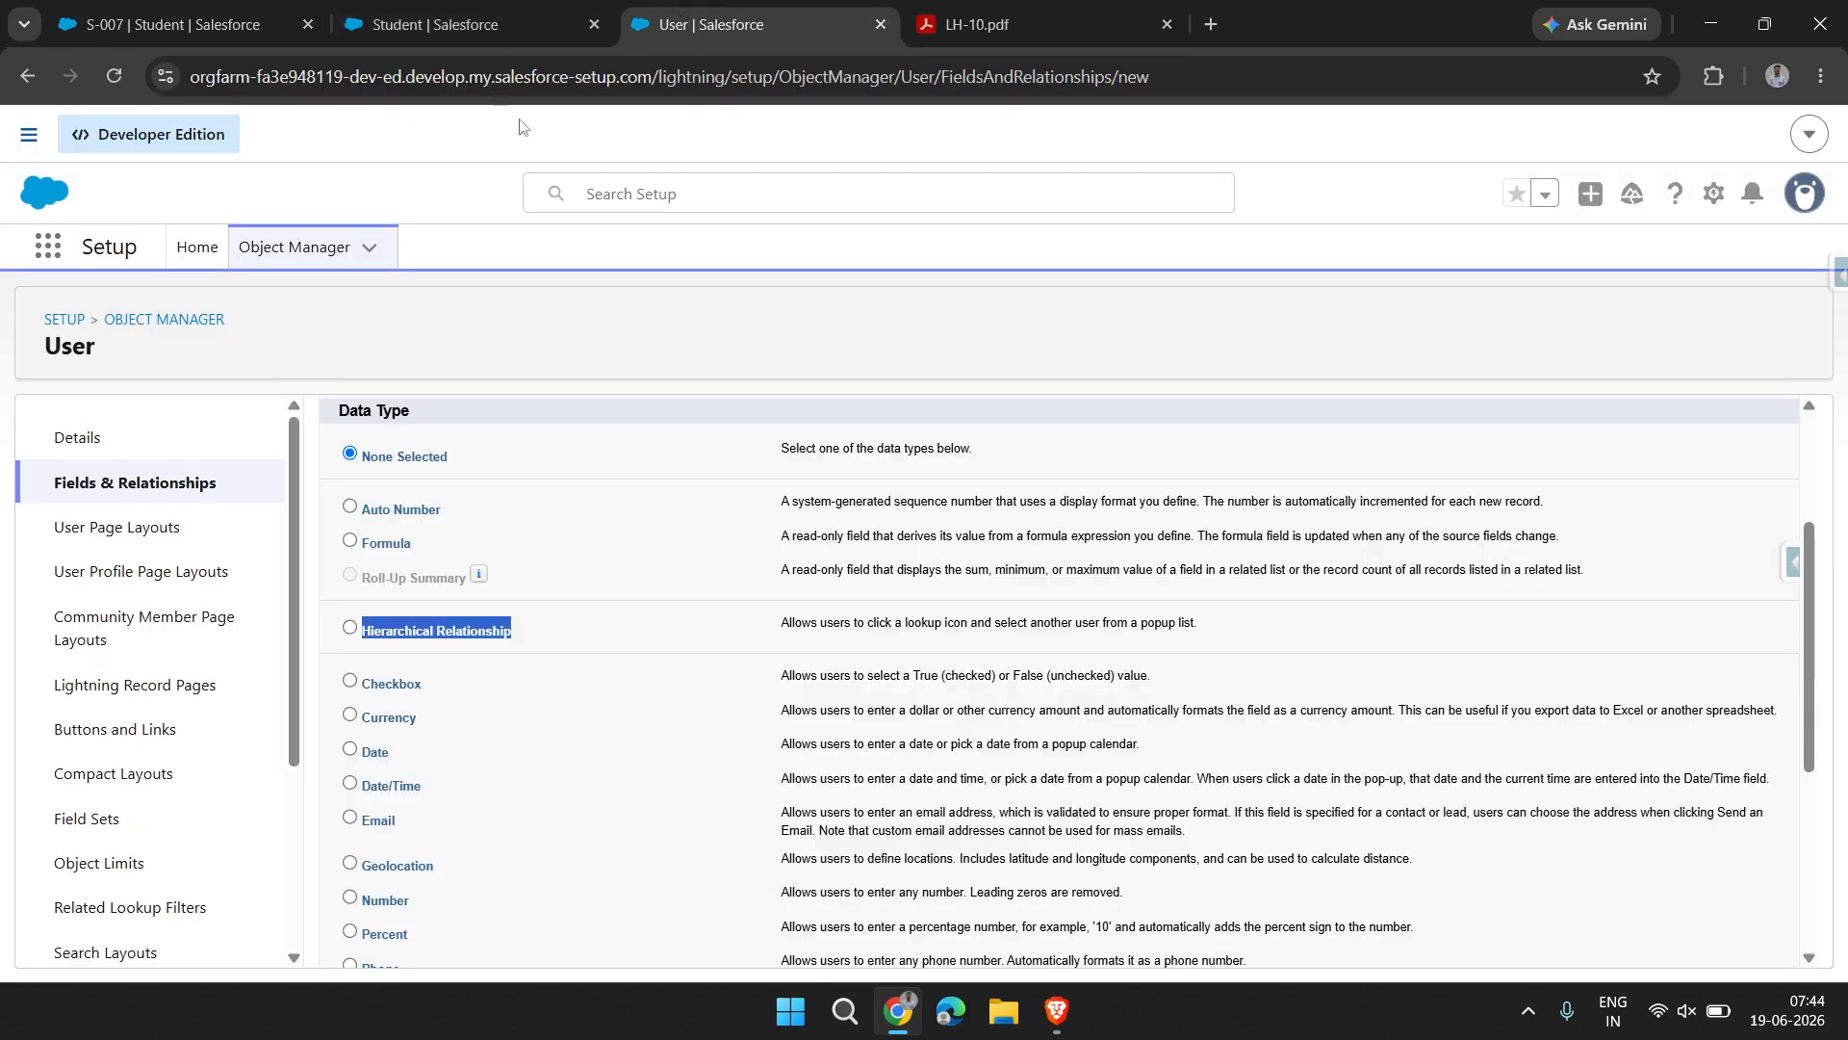
pyautogui.click(517, 7)
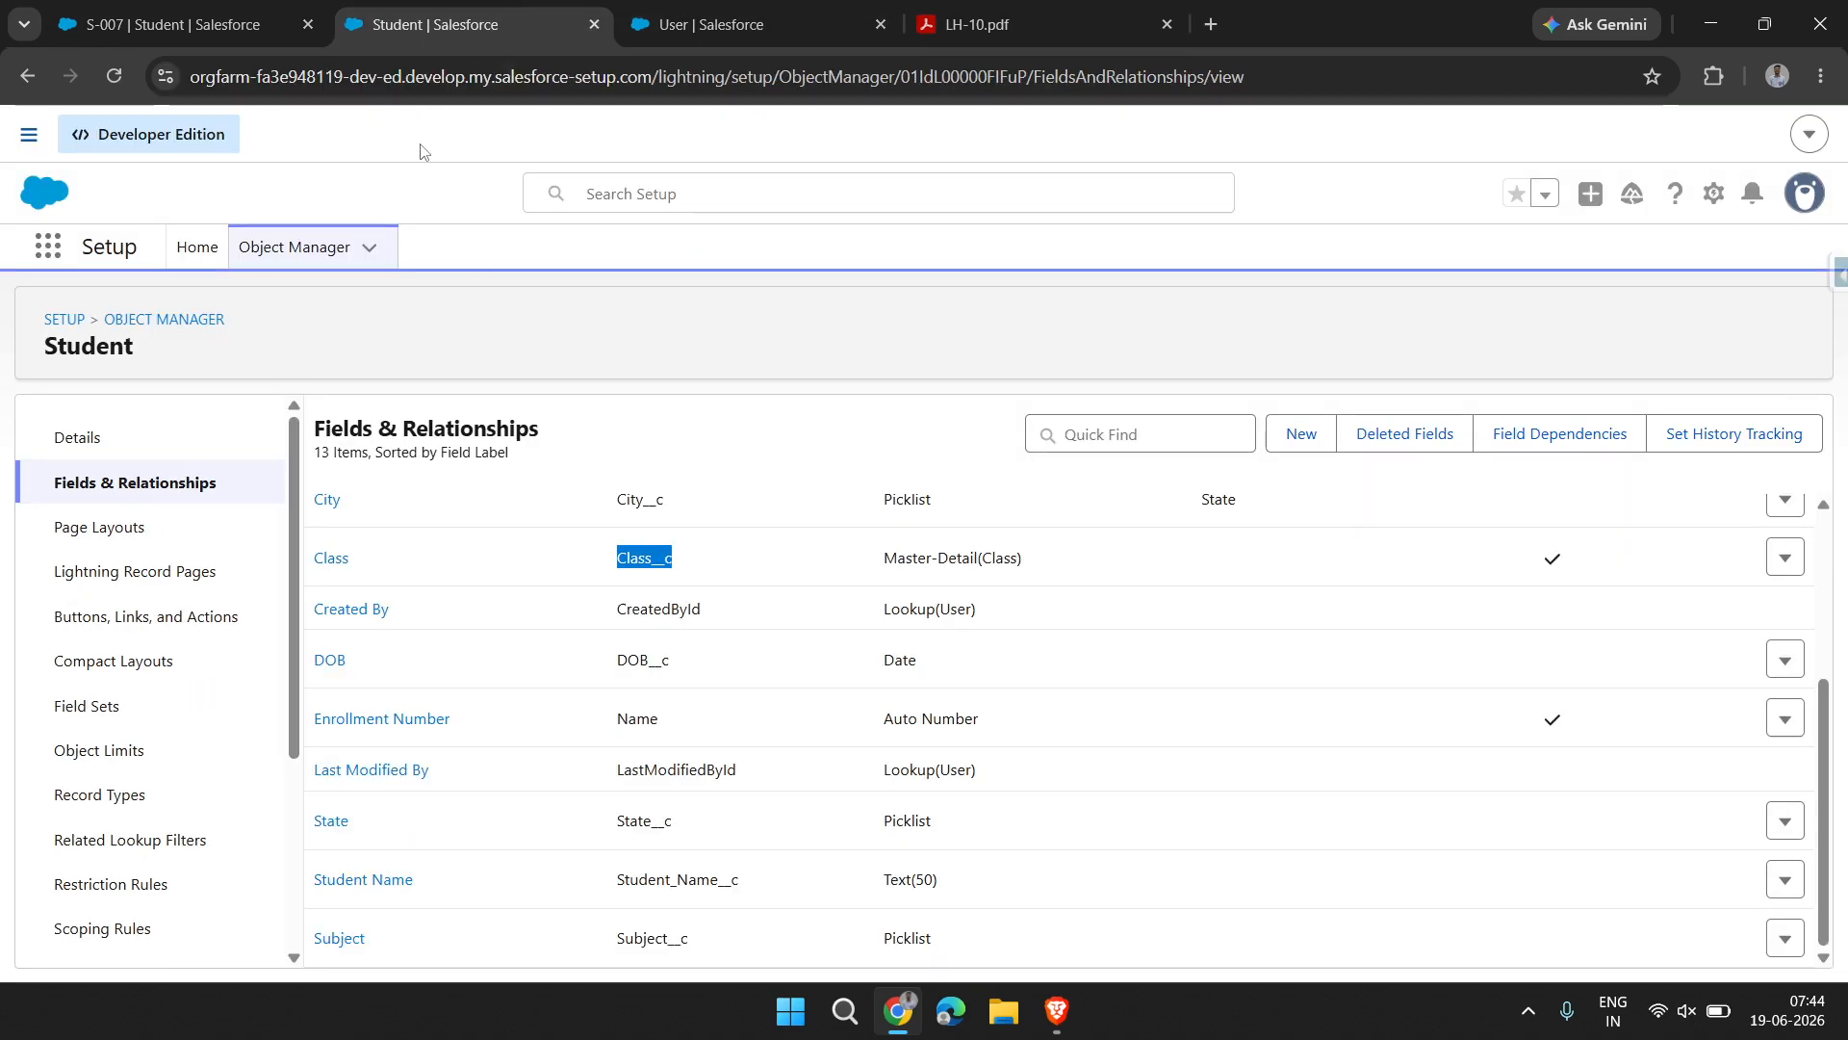
pyautogui.click(322, 257)
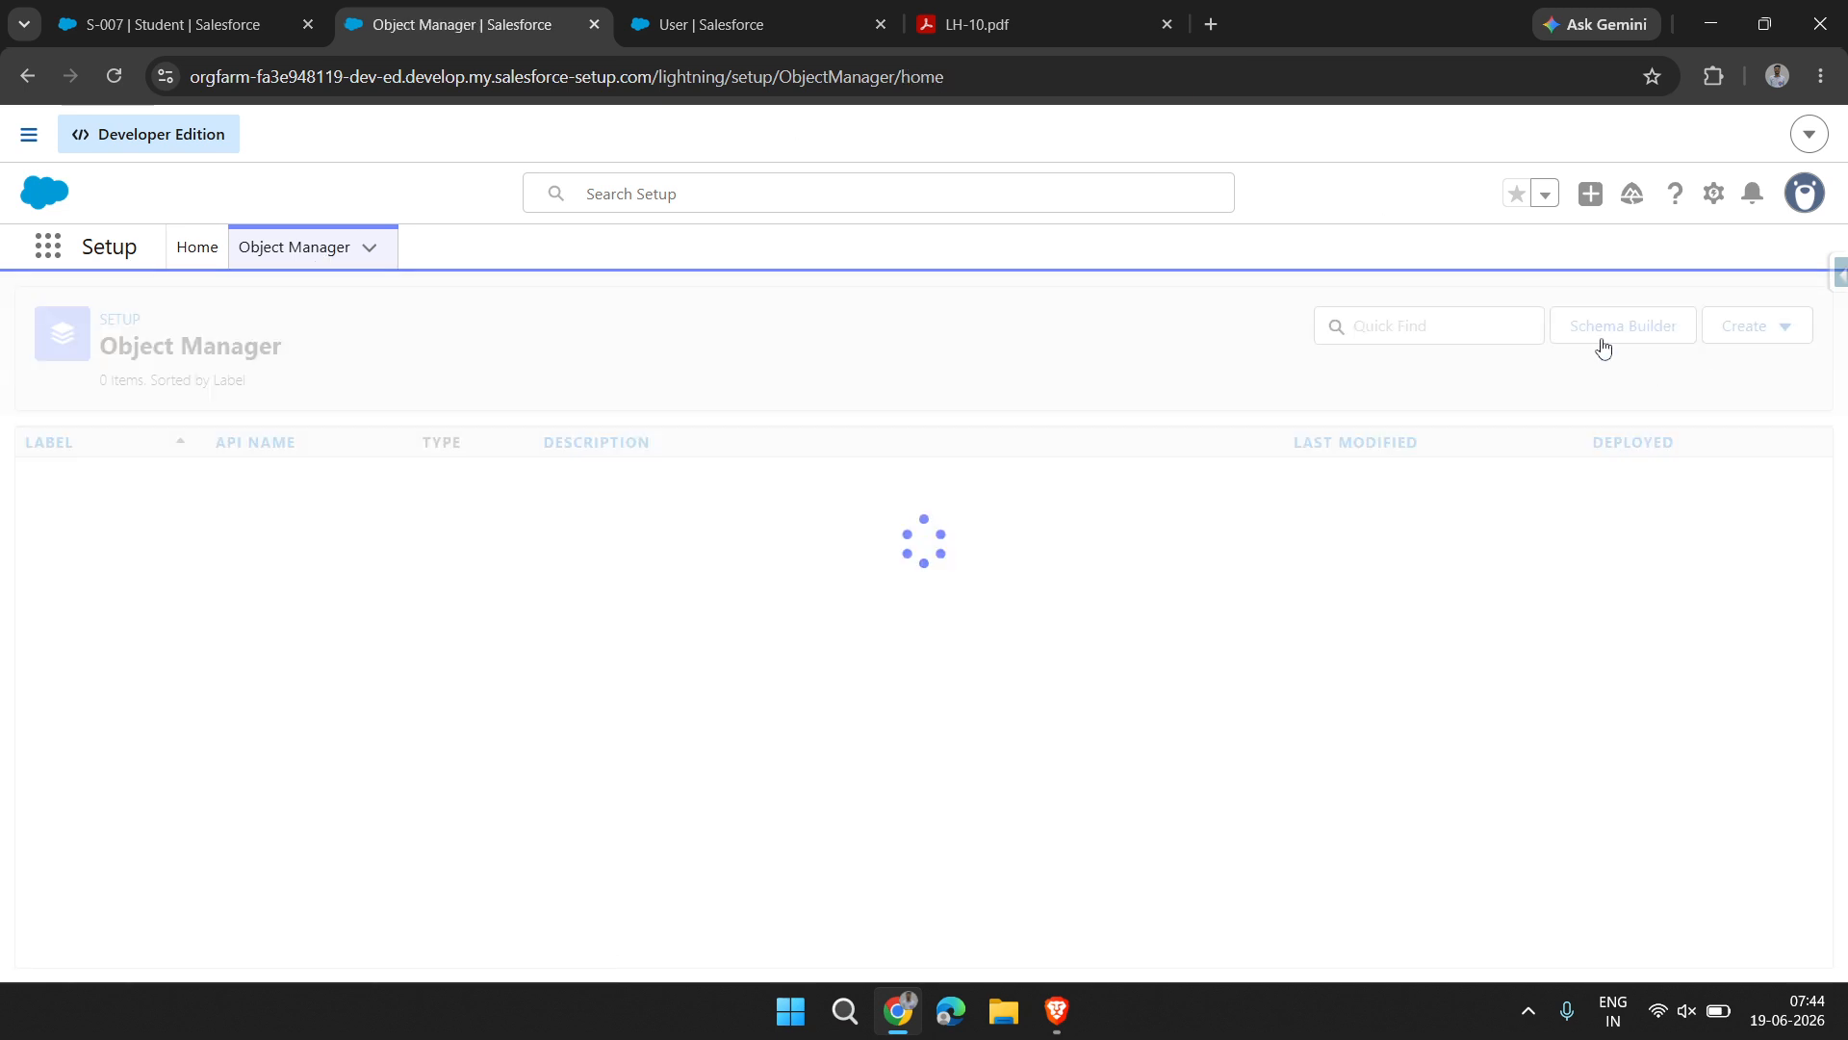
pyautogui.click(1769, 330)
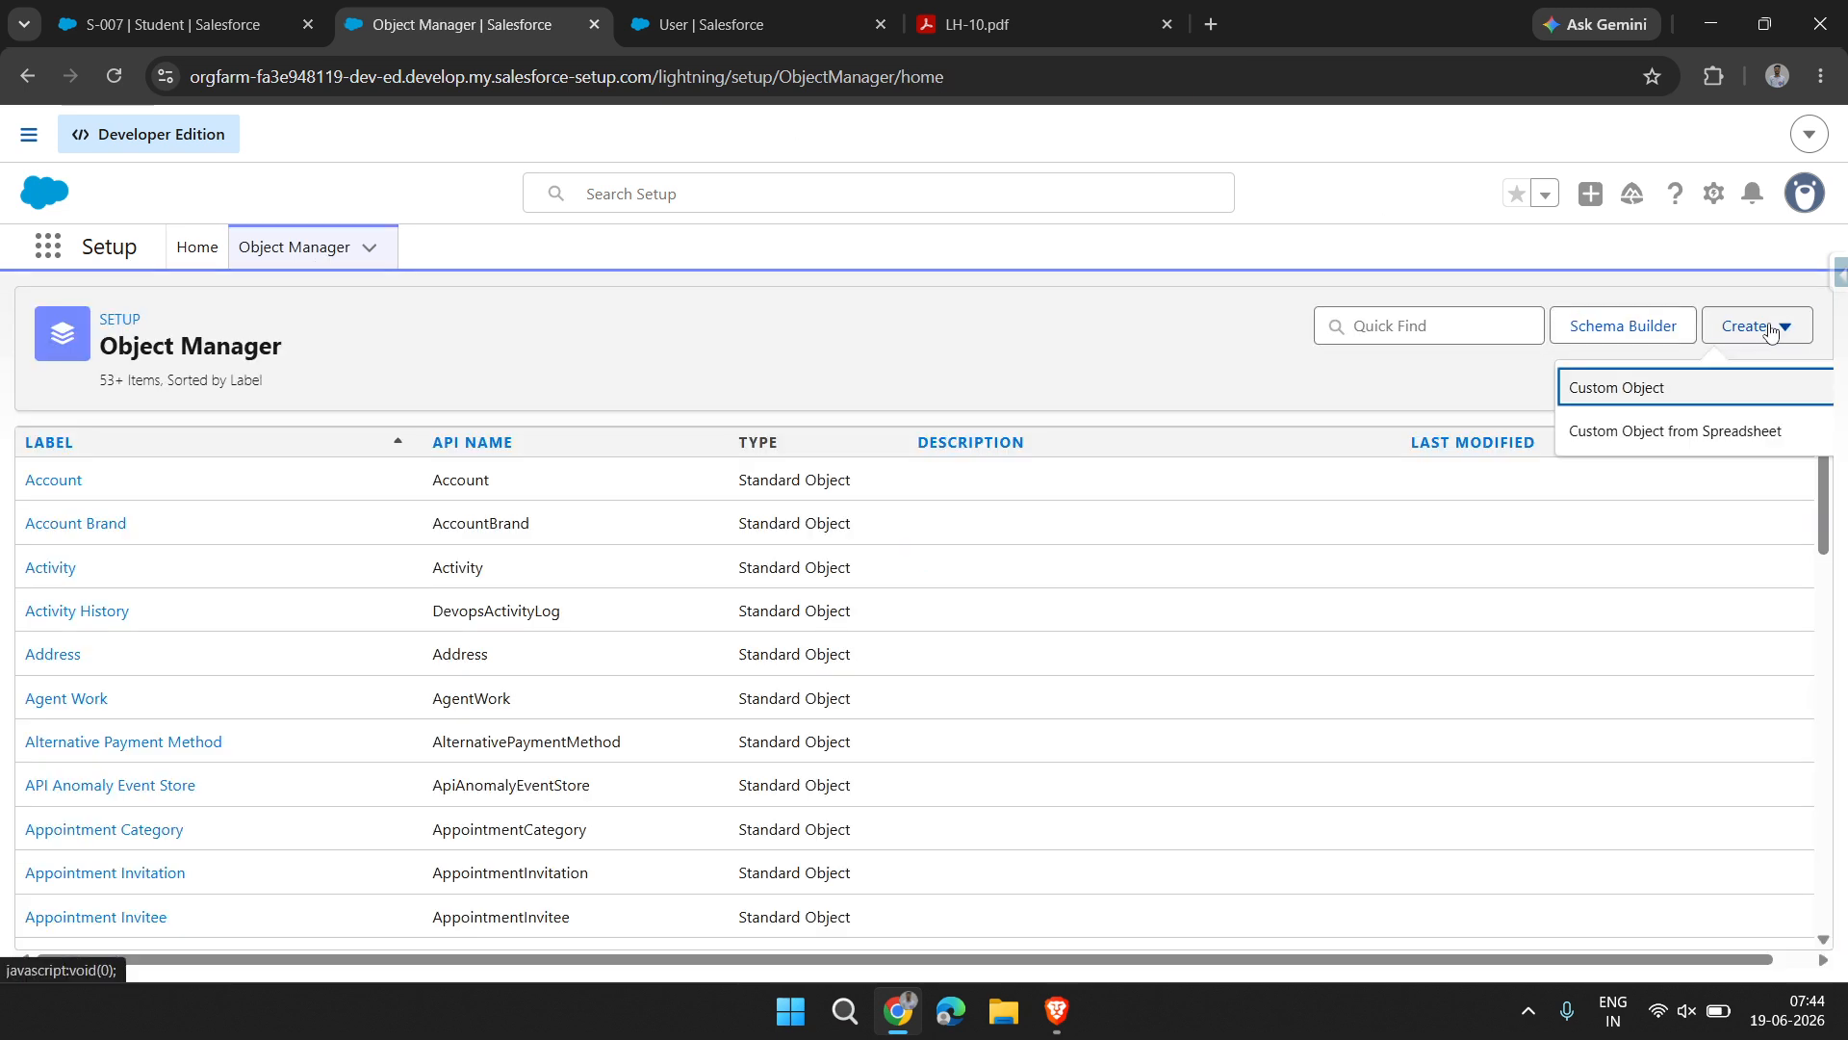
pyautogui.click(1701, 400)
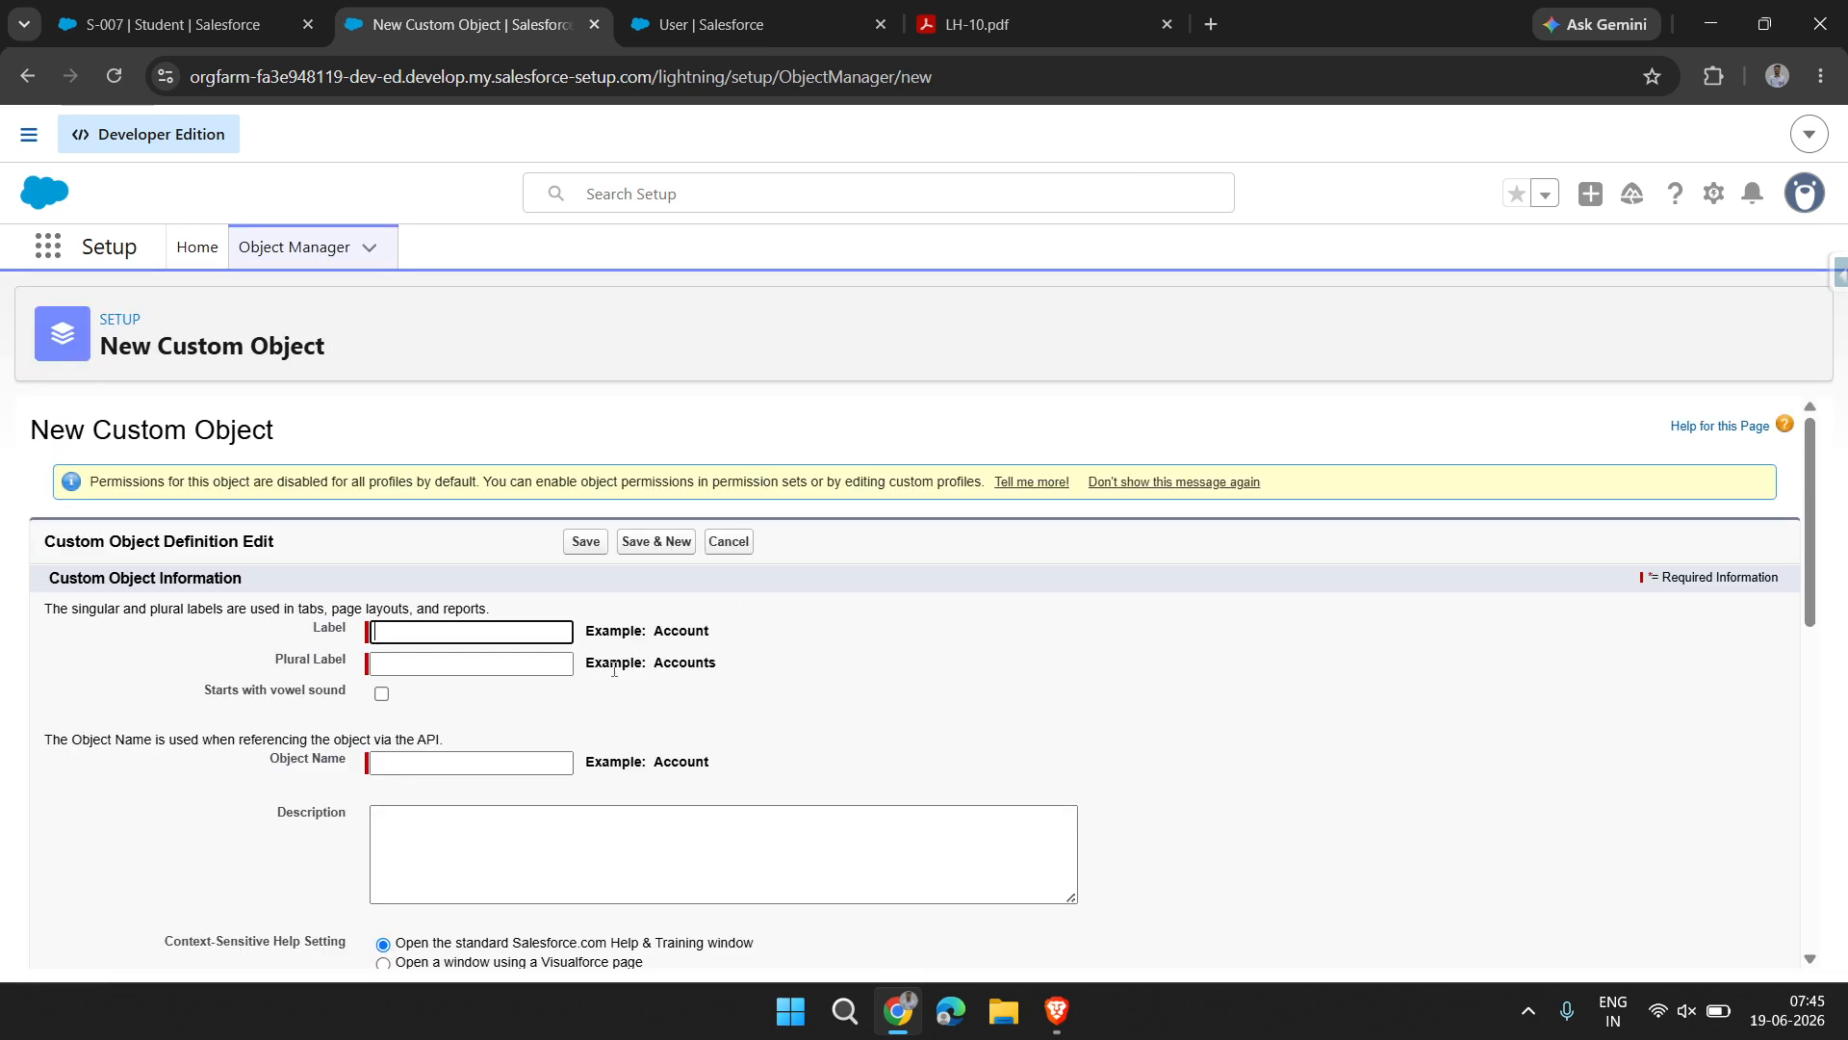
# Label the new custom object Teacher, with the plural label Teachers and the object name Teacher
pyautogui.write('Tre')
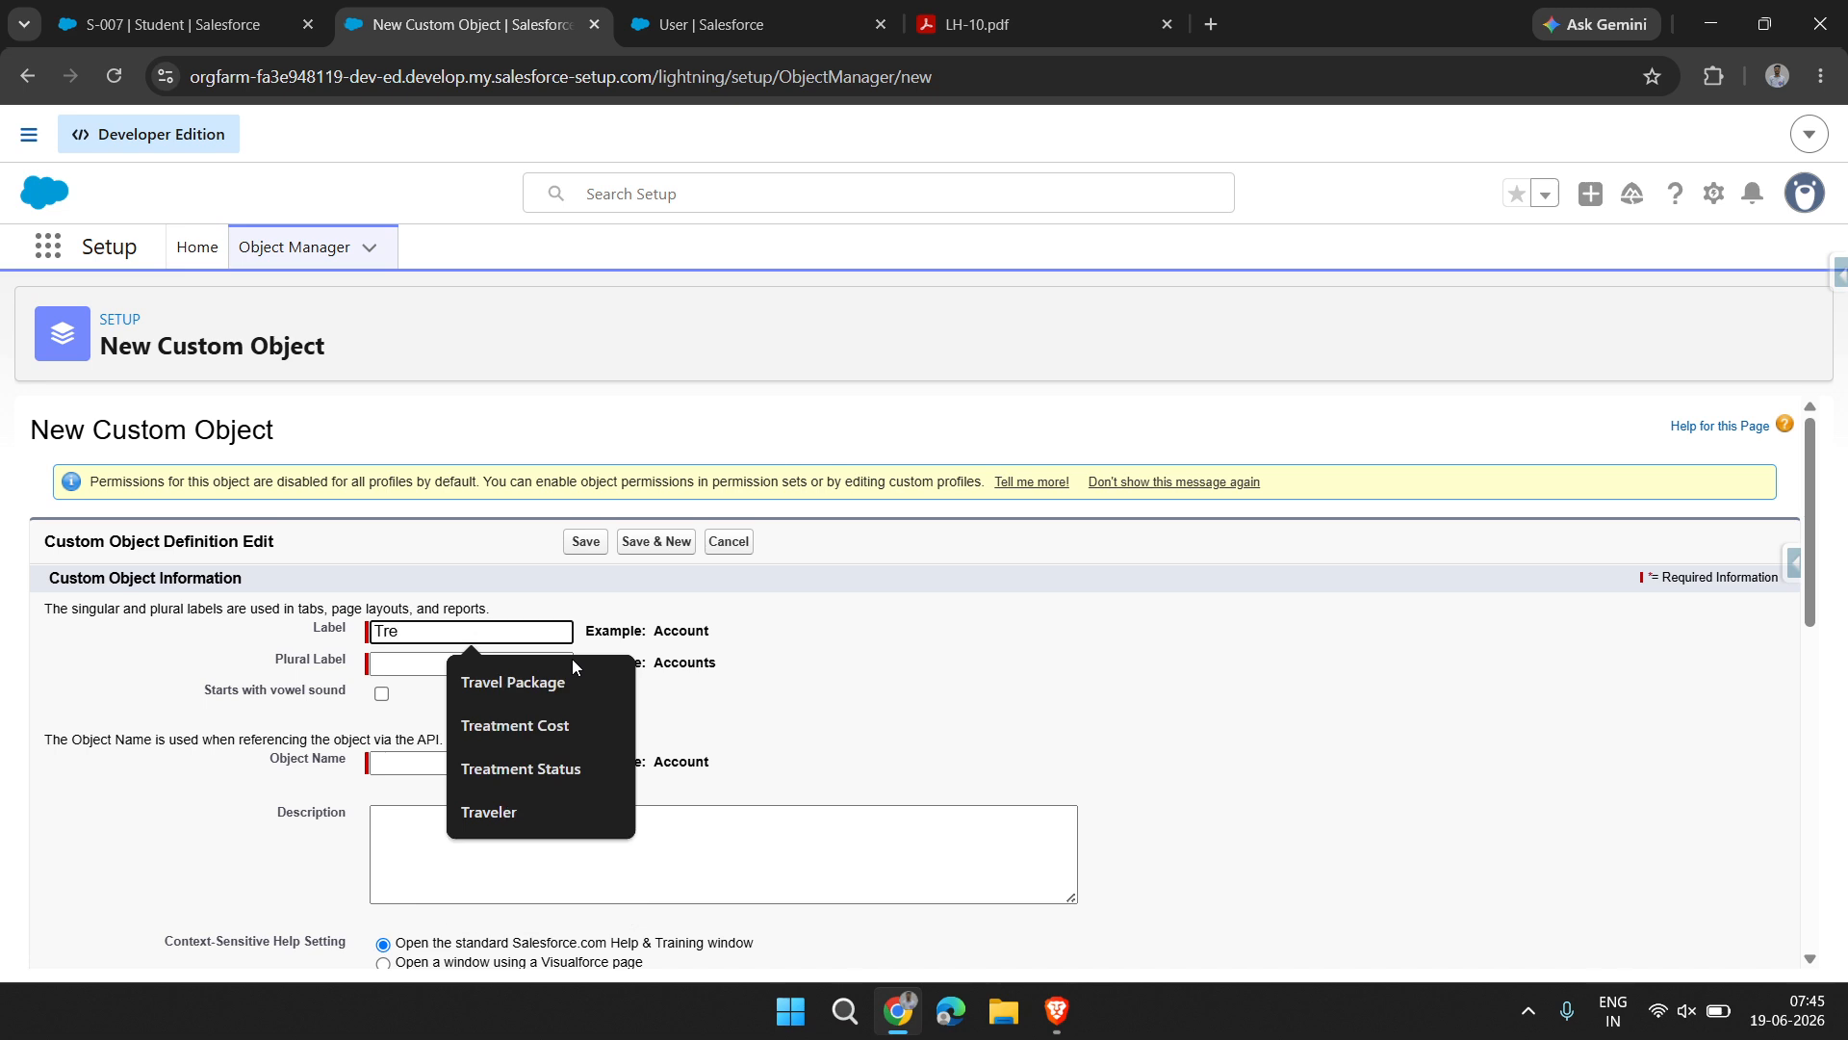
pyautogui.press('BackSpace')
pyautogui.press('BackSpace')
pyautogui.write('eache')
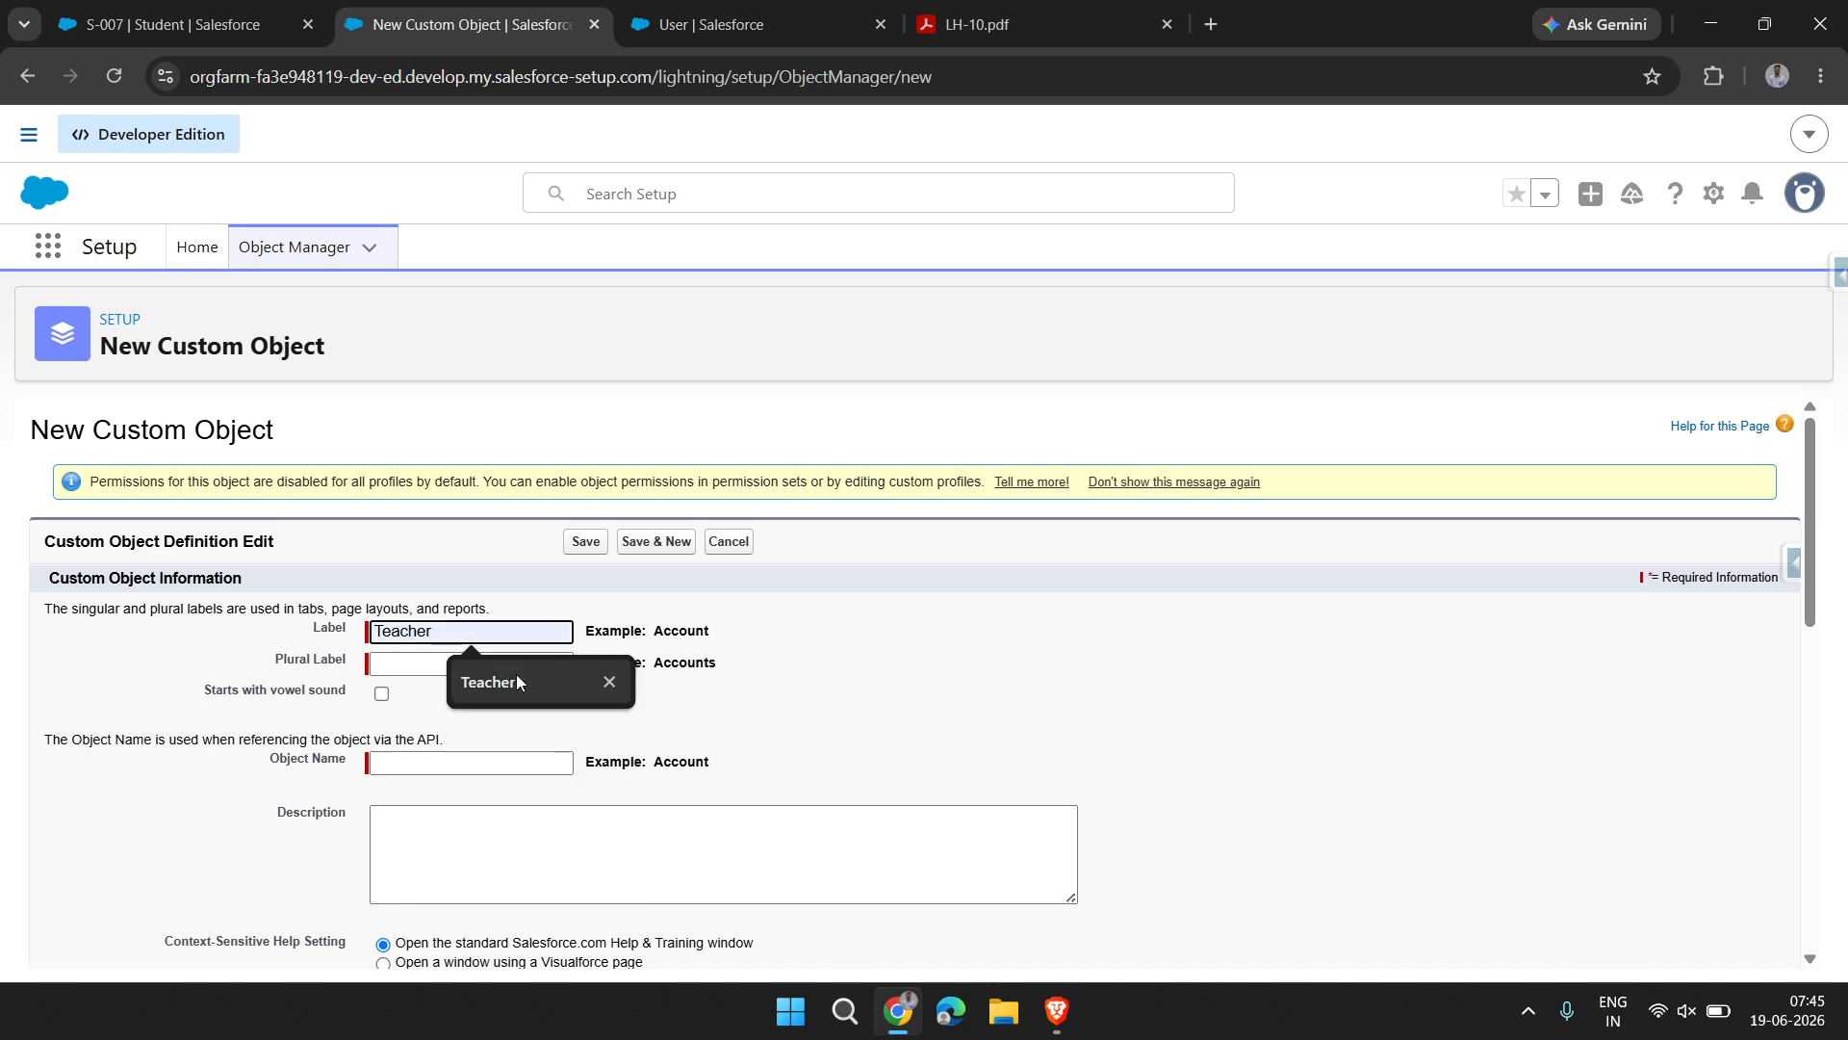
pyautogui.click(514, 677)
pyautogui.hotkey('ctrl', 'a')
pyautogui.hotkey('ctrl', 'c')
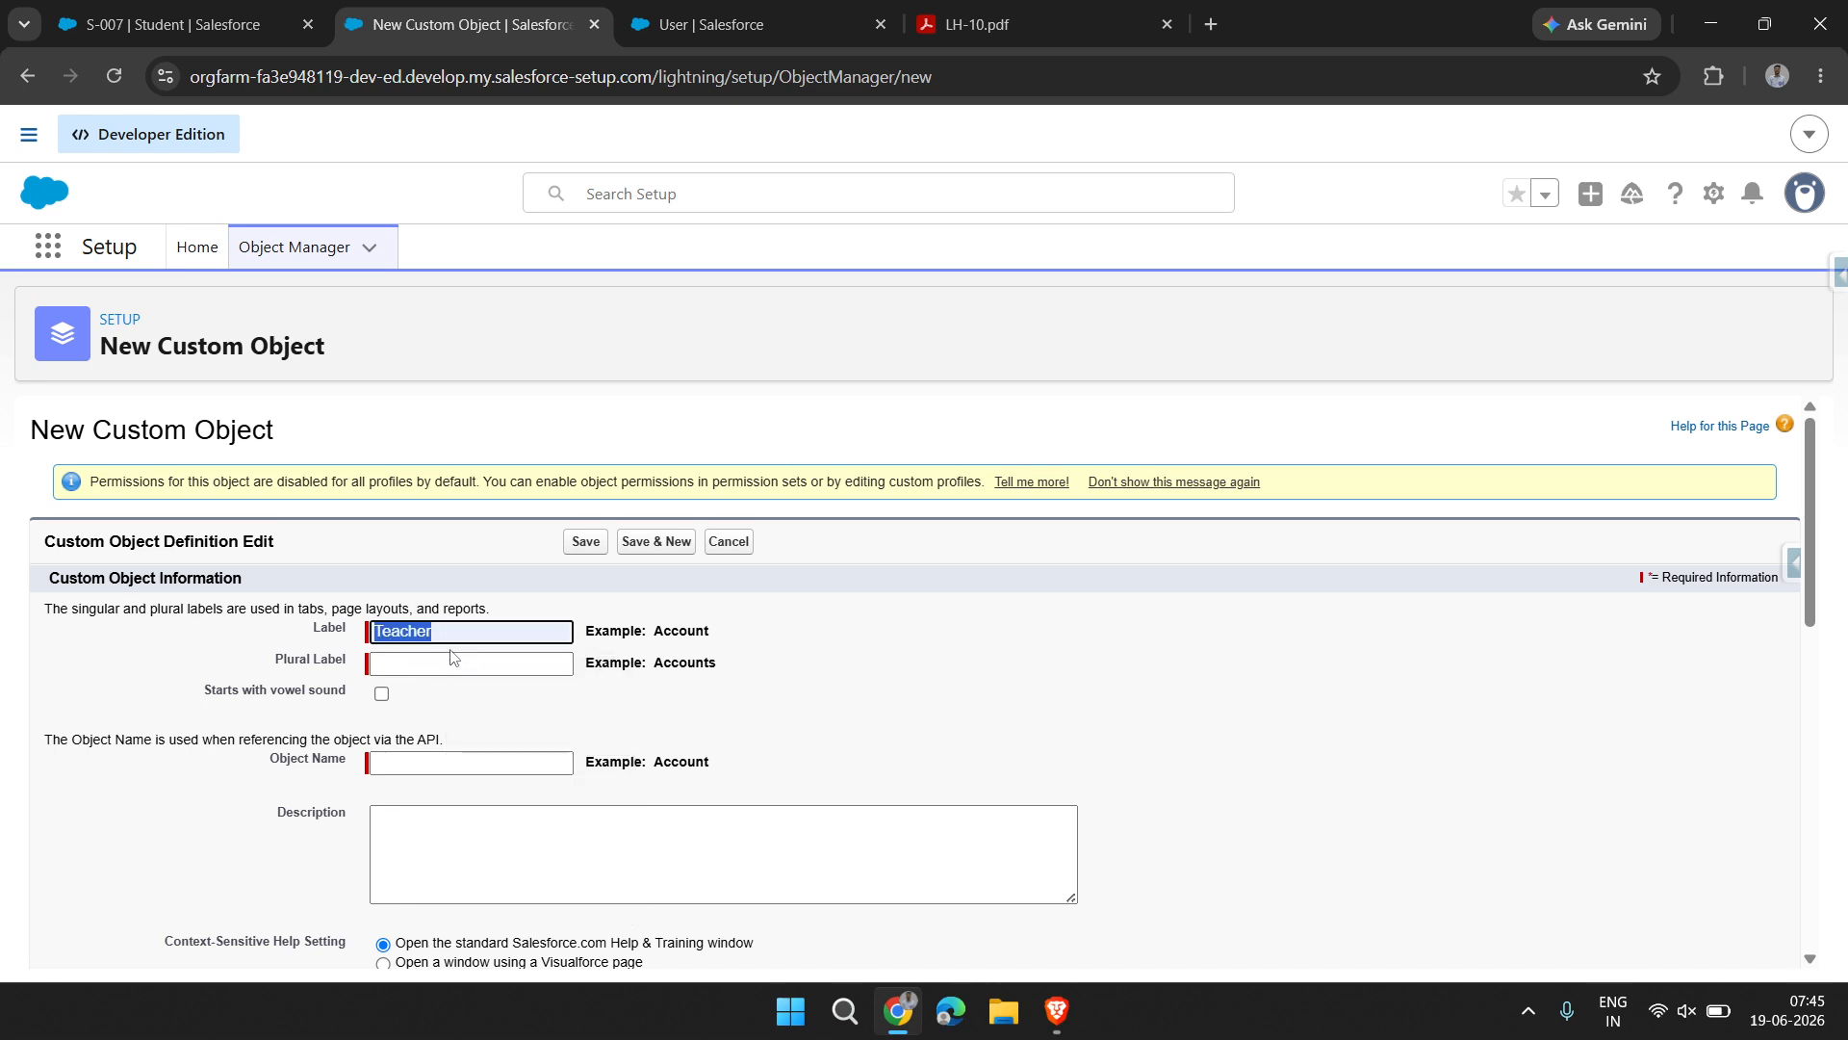
pyautogui.click(454, 662)
pyautogui.hotkey('ctrl', 'v')
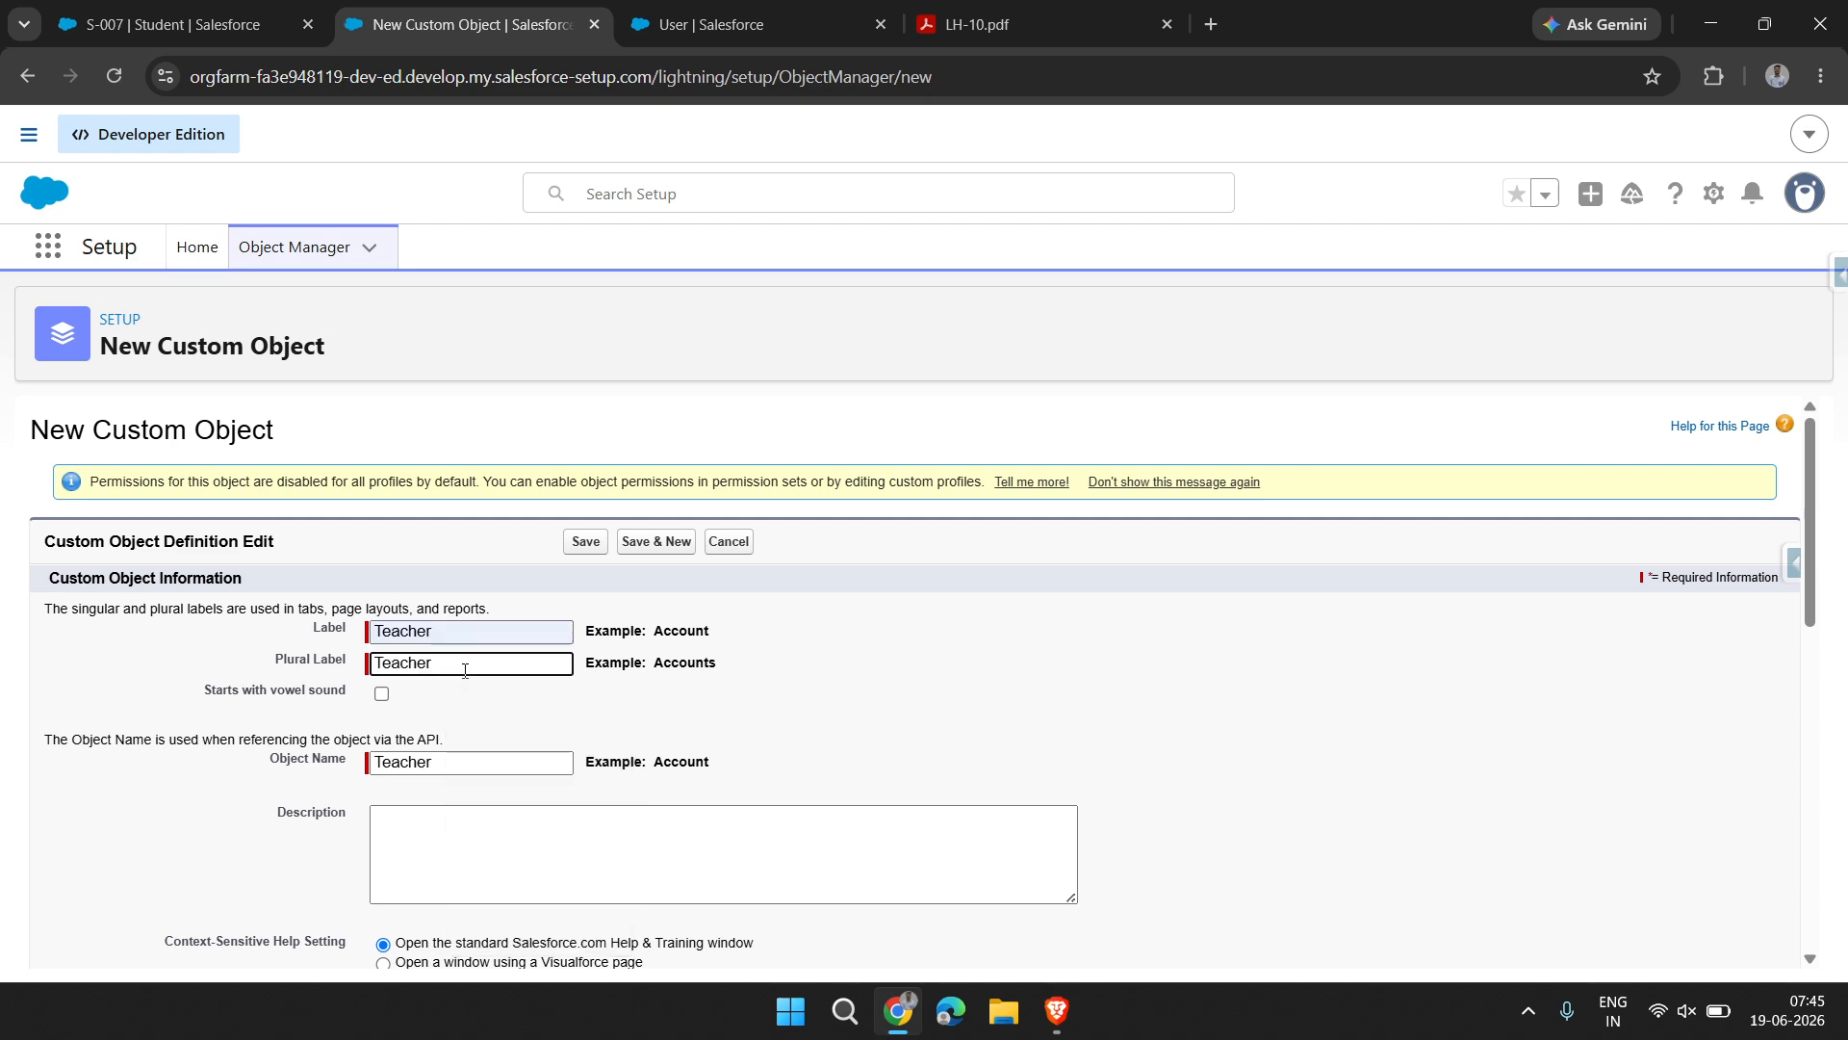
pyautogui.click(754, 830)
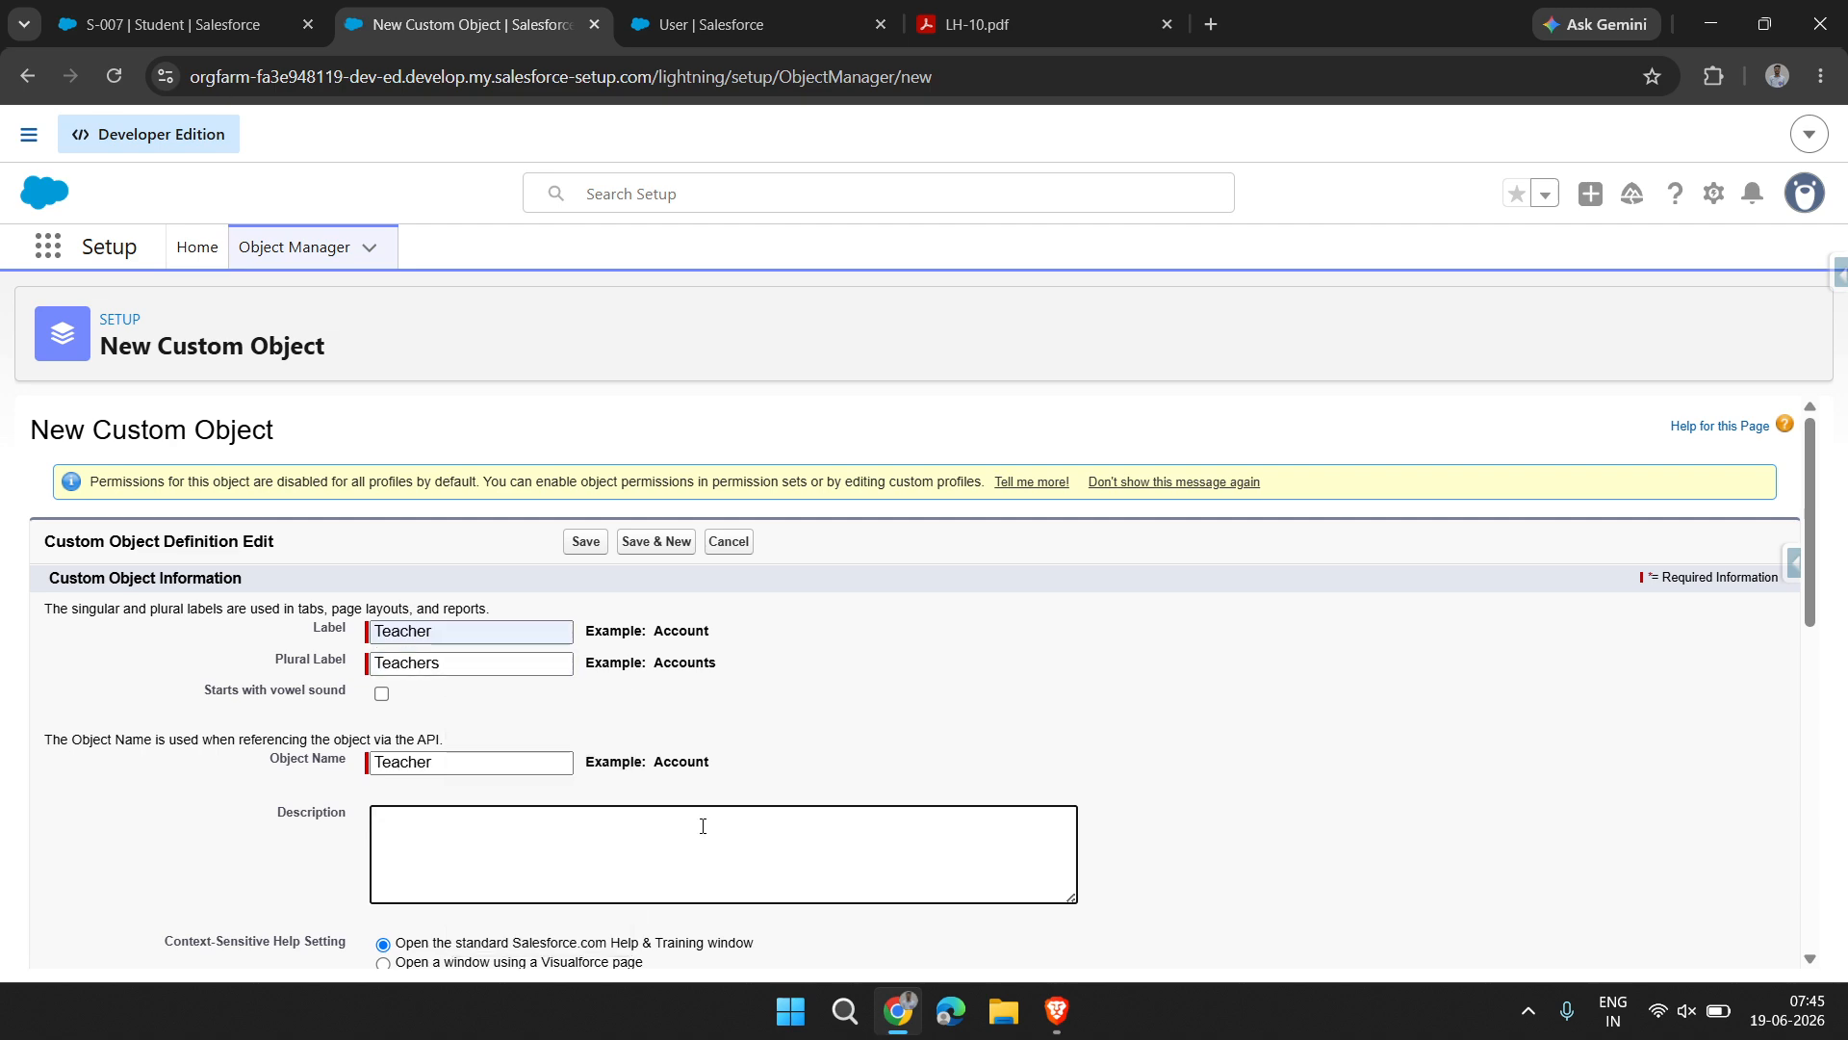
# Enable launching the New Custom Tab Wizard after saving and save the Teacher object
pyautogui.scroll(-5, 703, 826)
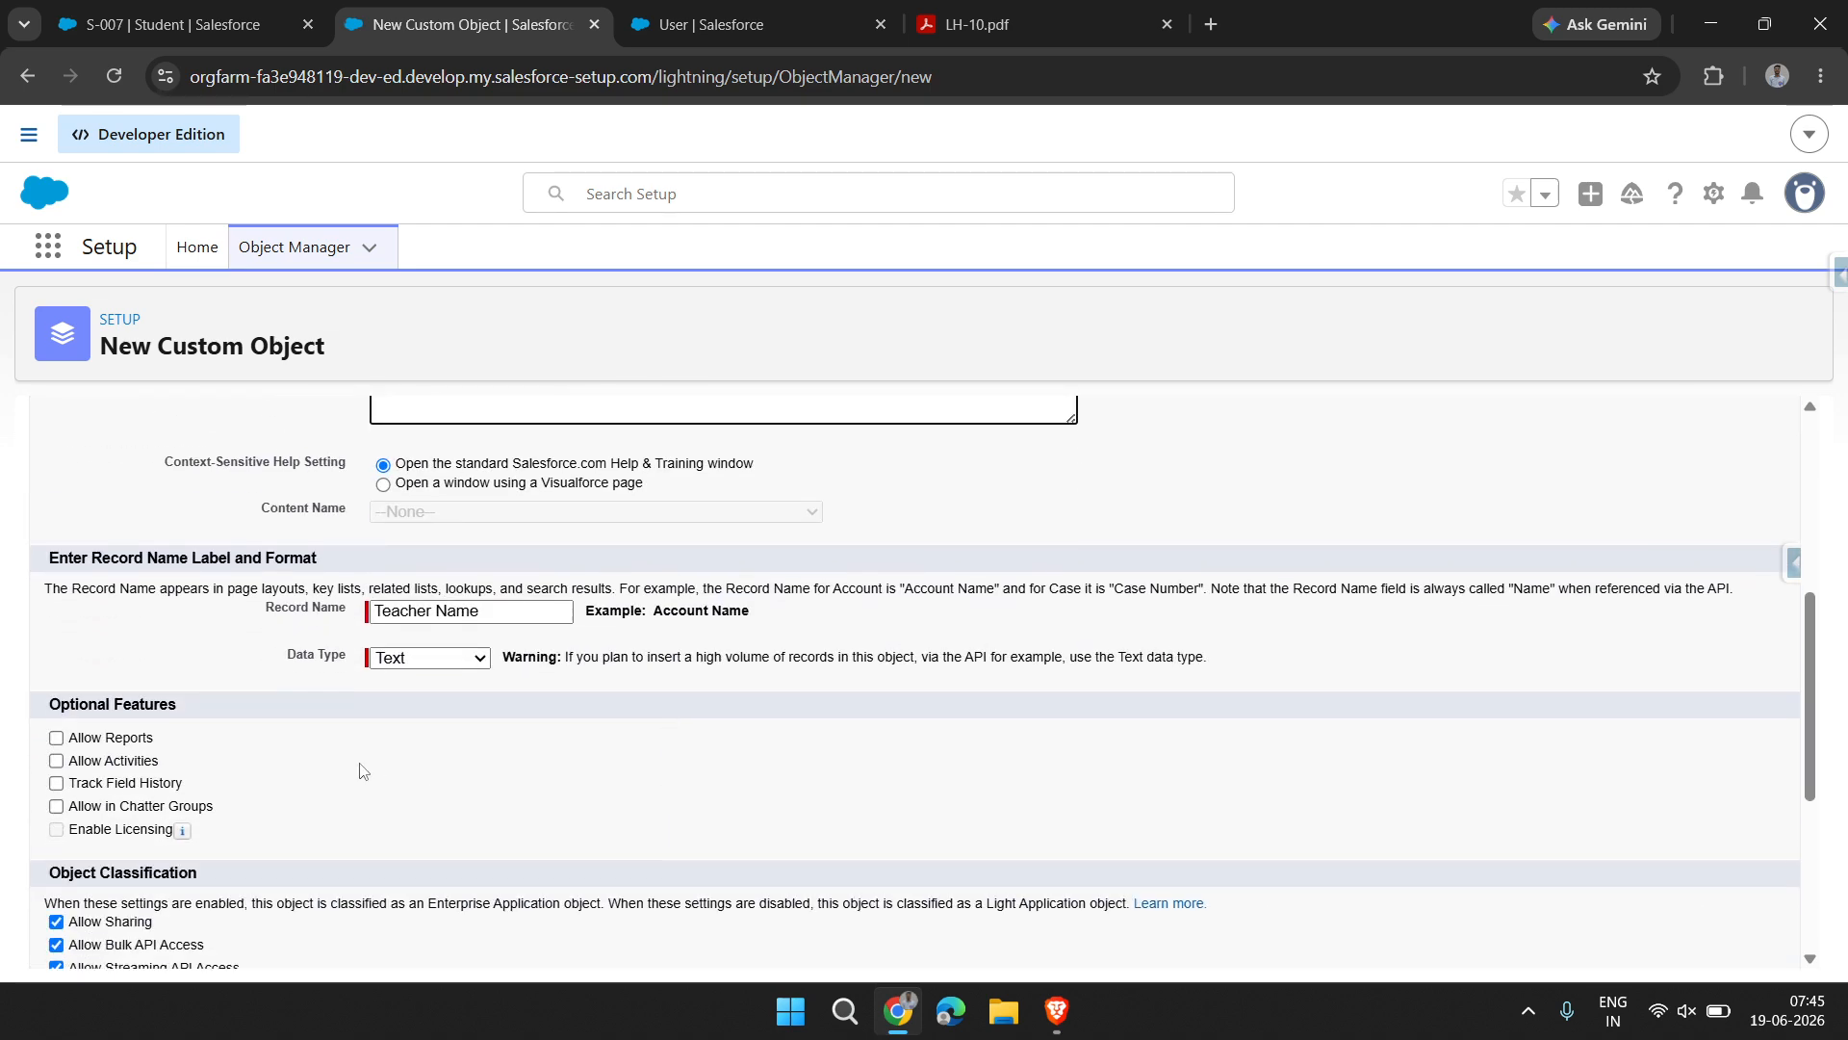
pyautogui.scroll(1, 333, 690)
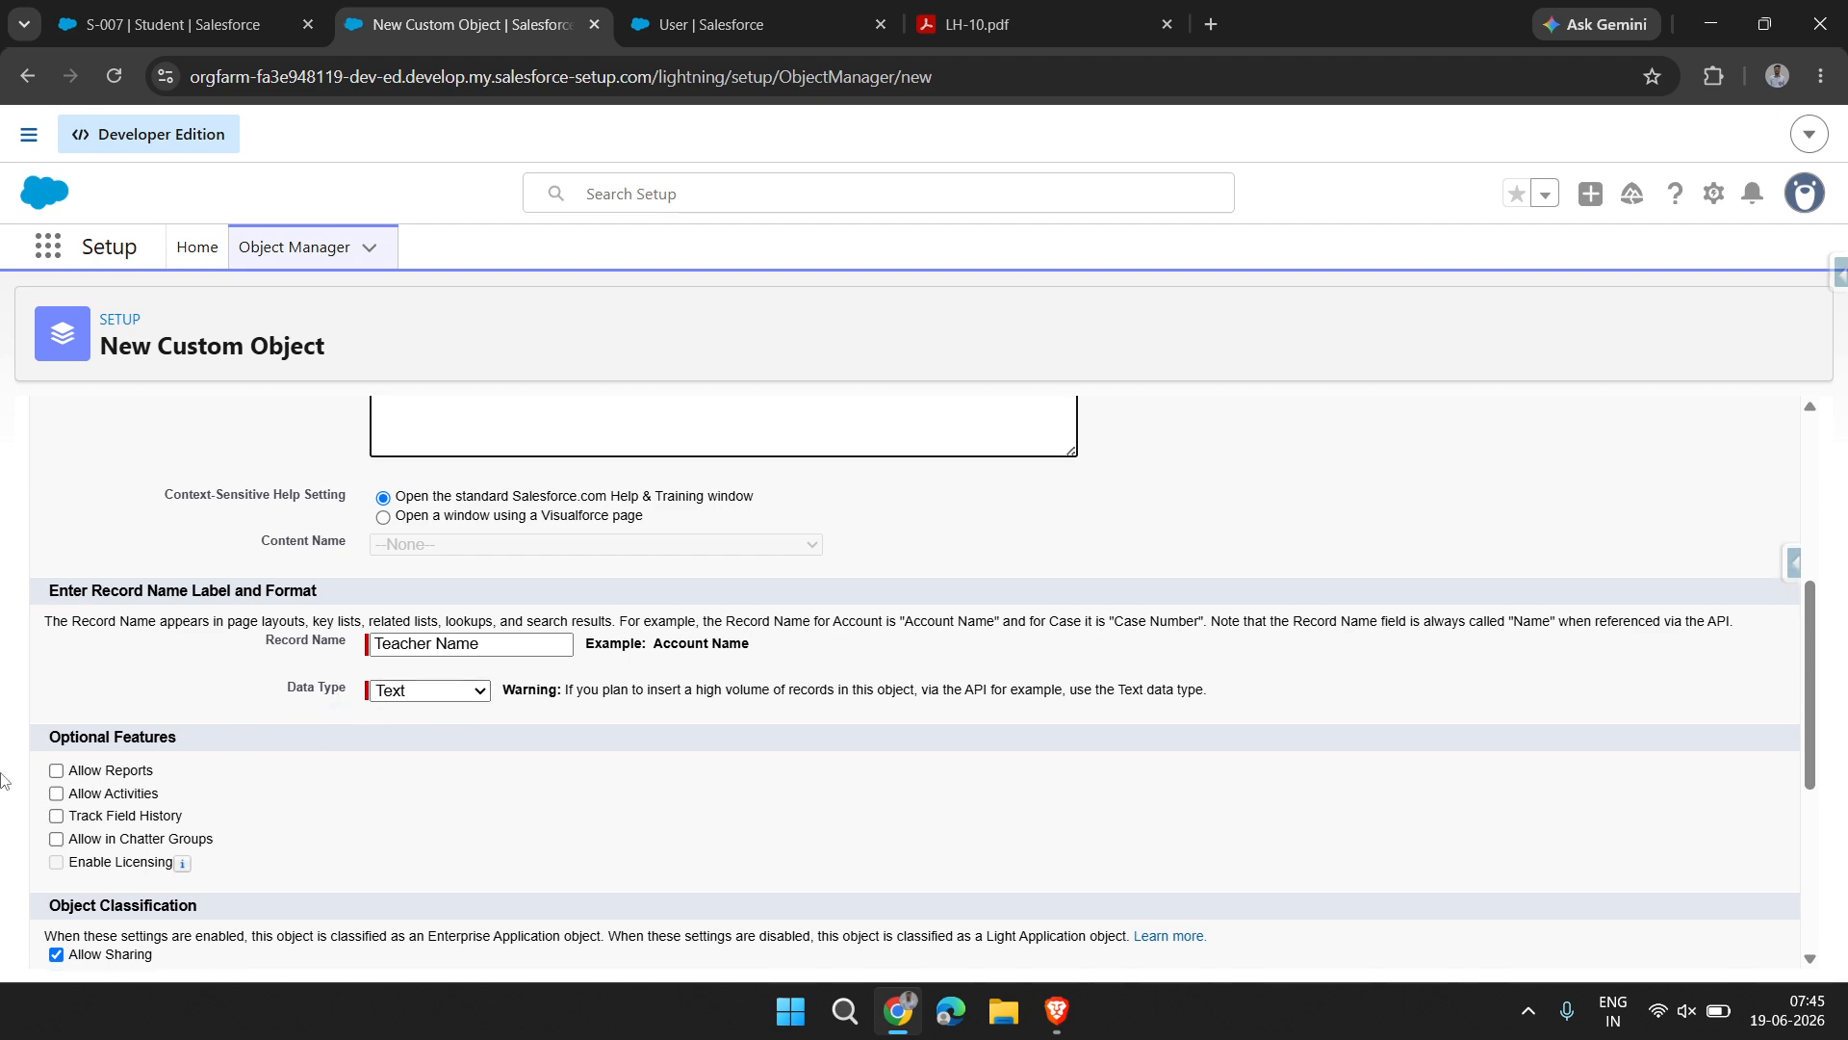
pyautogui.scroll(-5, 132, 907)
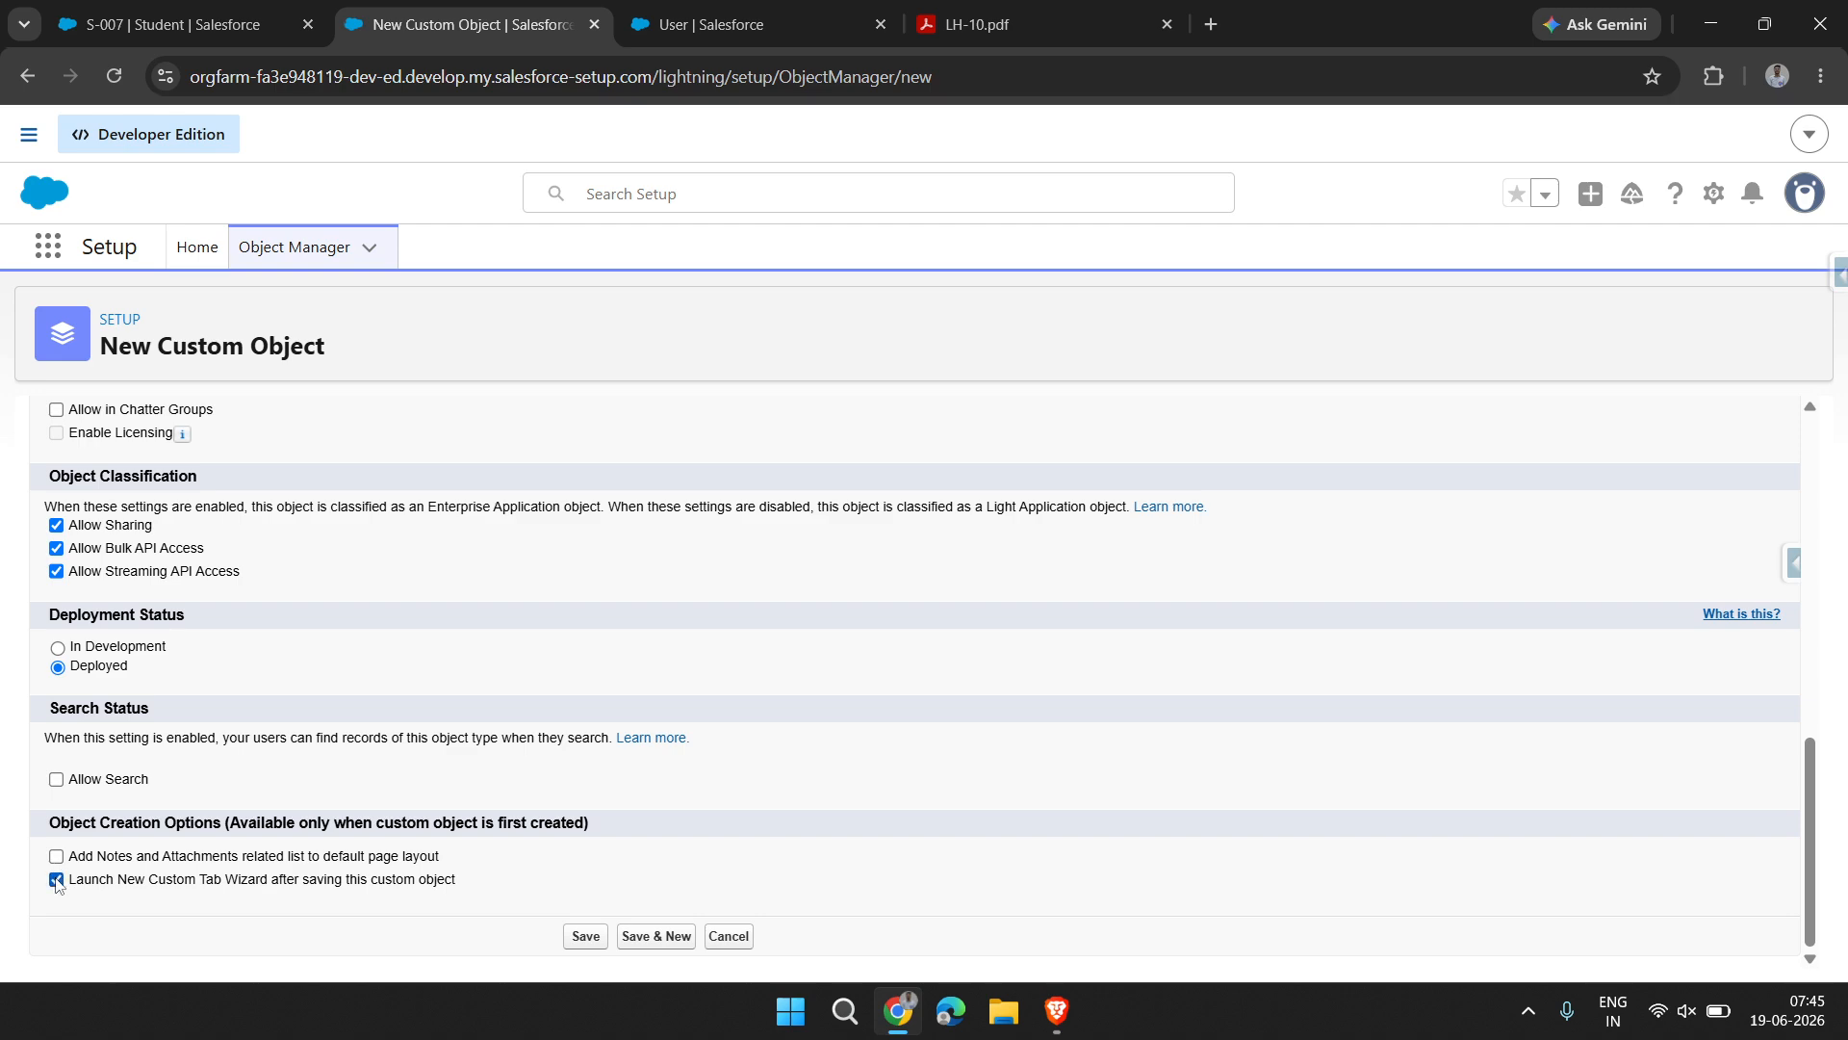
pyautogui.scroll(2, 268, 737)
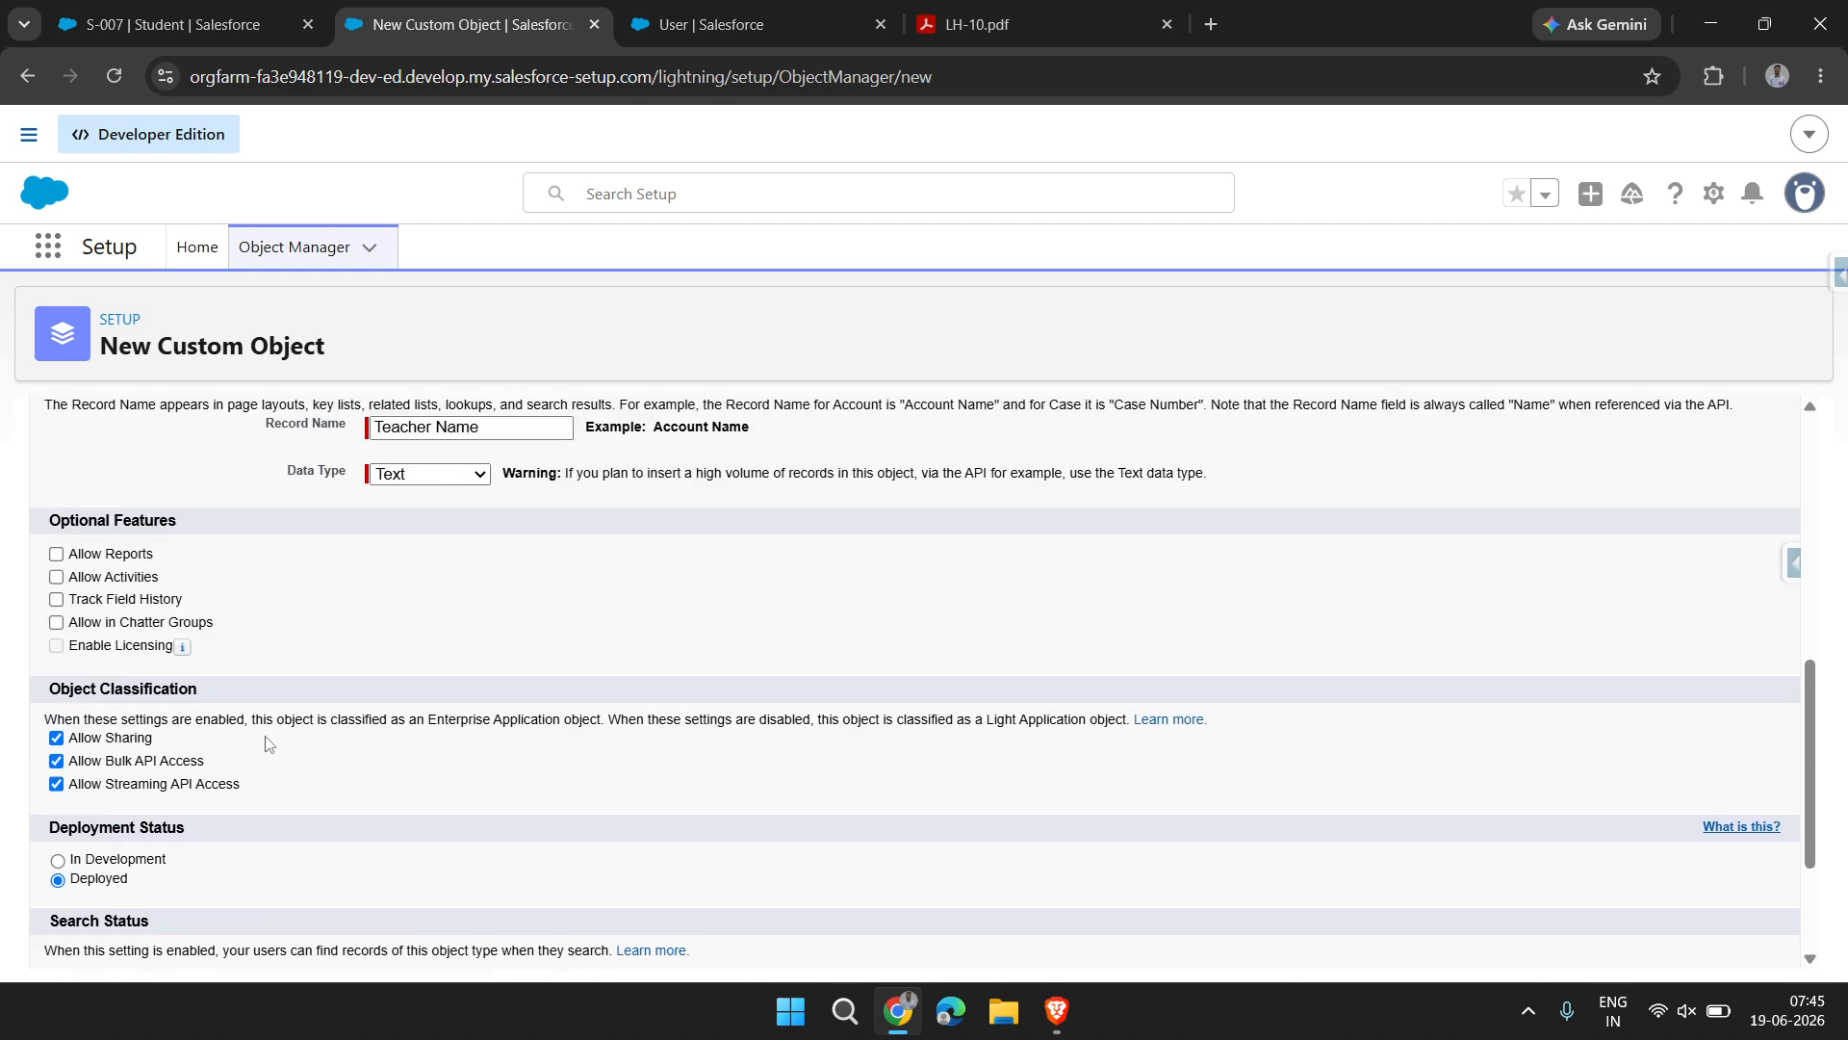
pyautogui.scroll(-2, 267, 741)
pyautogui.click(594, 946)
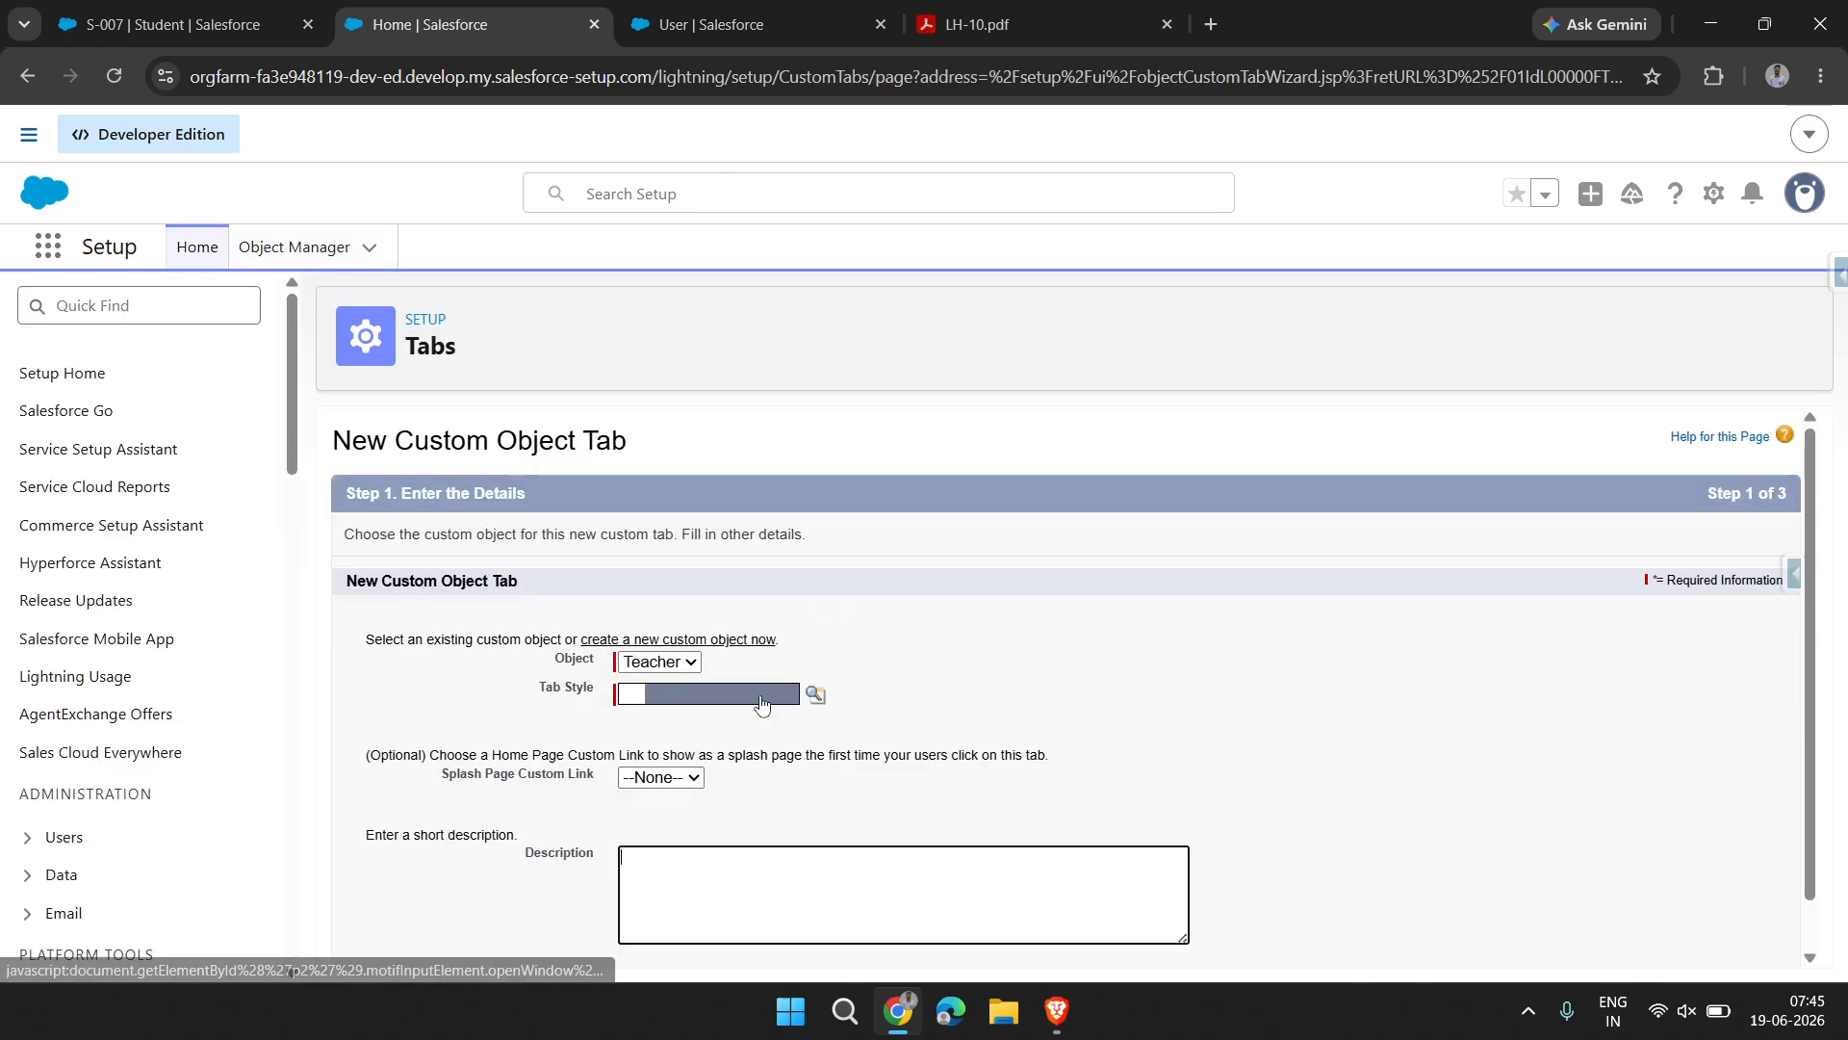
# Set the tab style of the new Teacher tab to CD/DVD
pyautogui.click(761, 705)
pyautogui.click(867, 252)
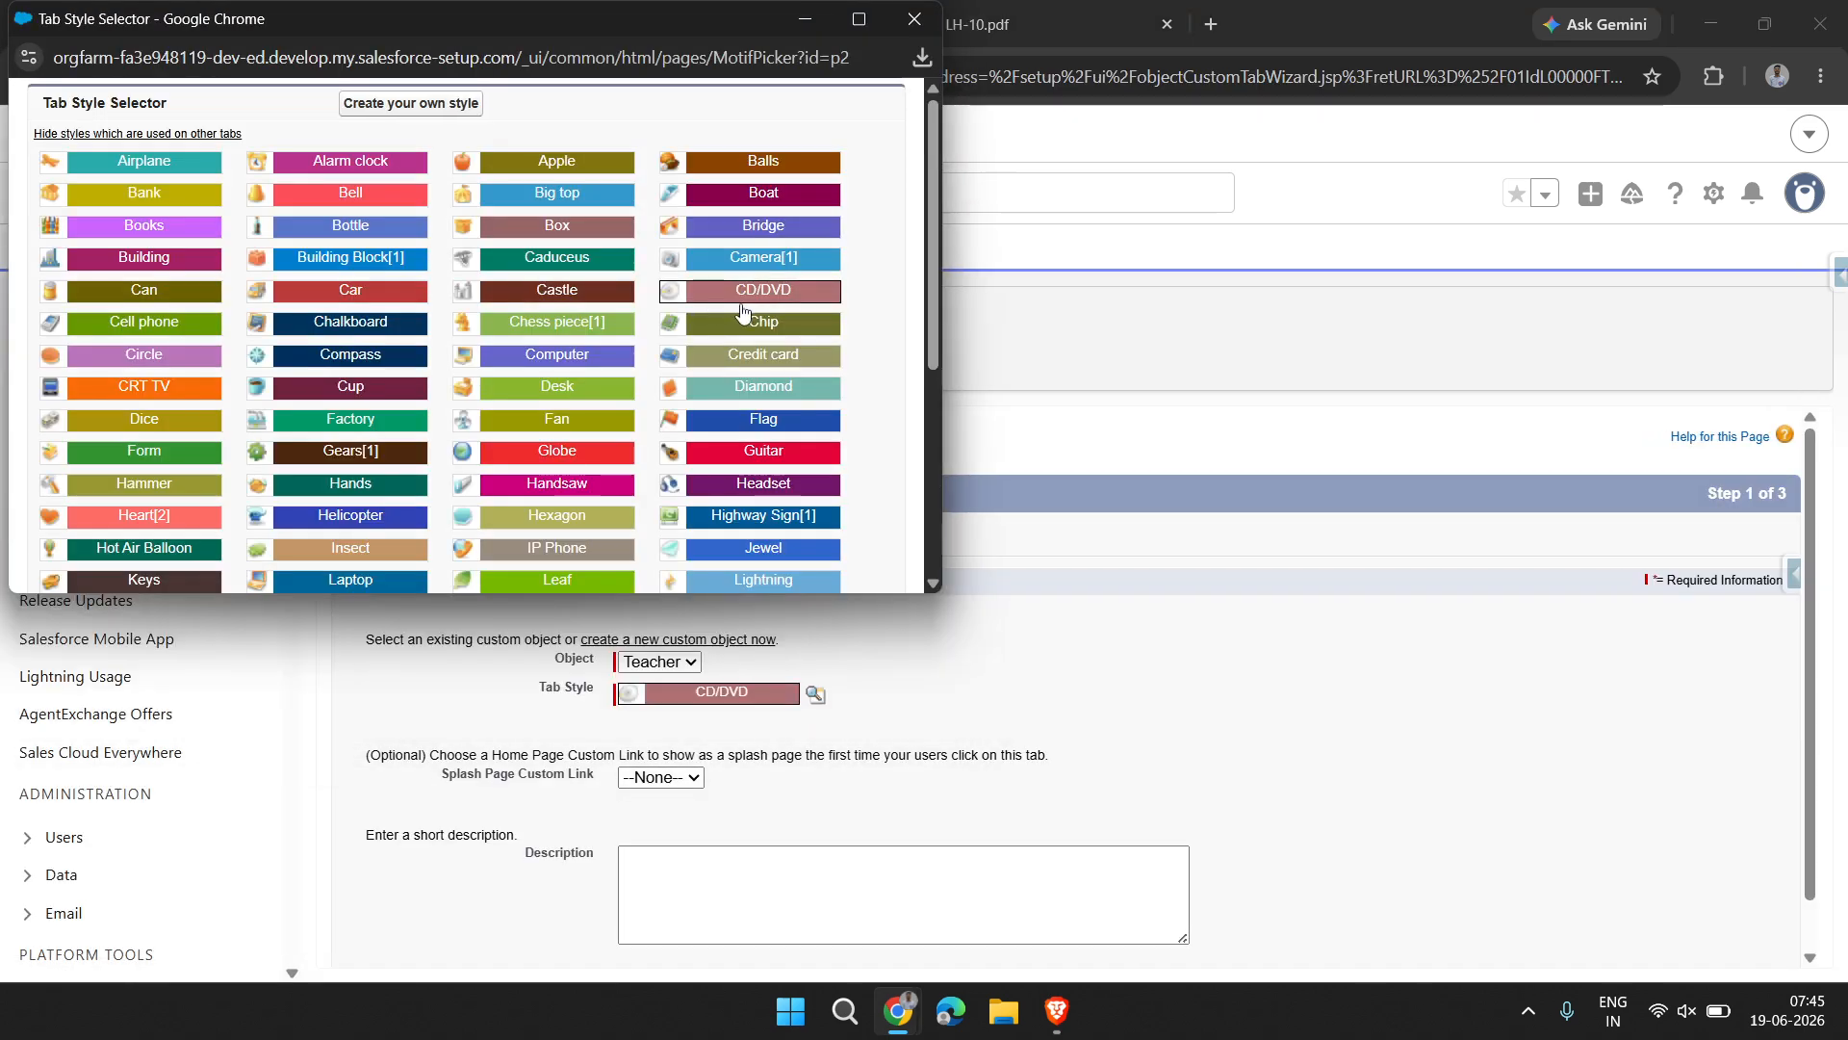
# Continue the Teacher tab setup, keeping Default On visibility for all profiles, to the custom apps page
pyautogui.scroll(-1, 808, 647)
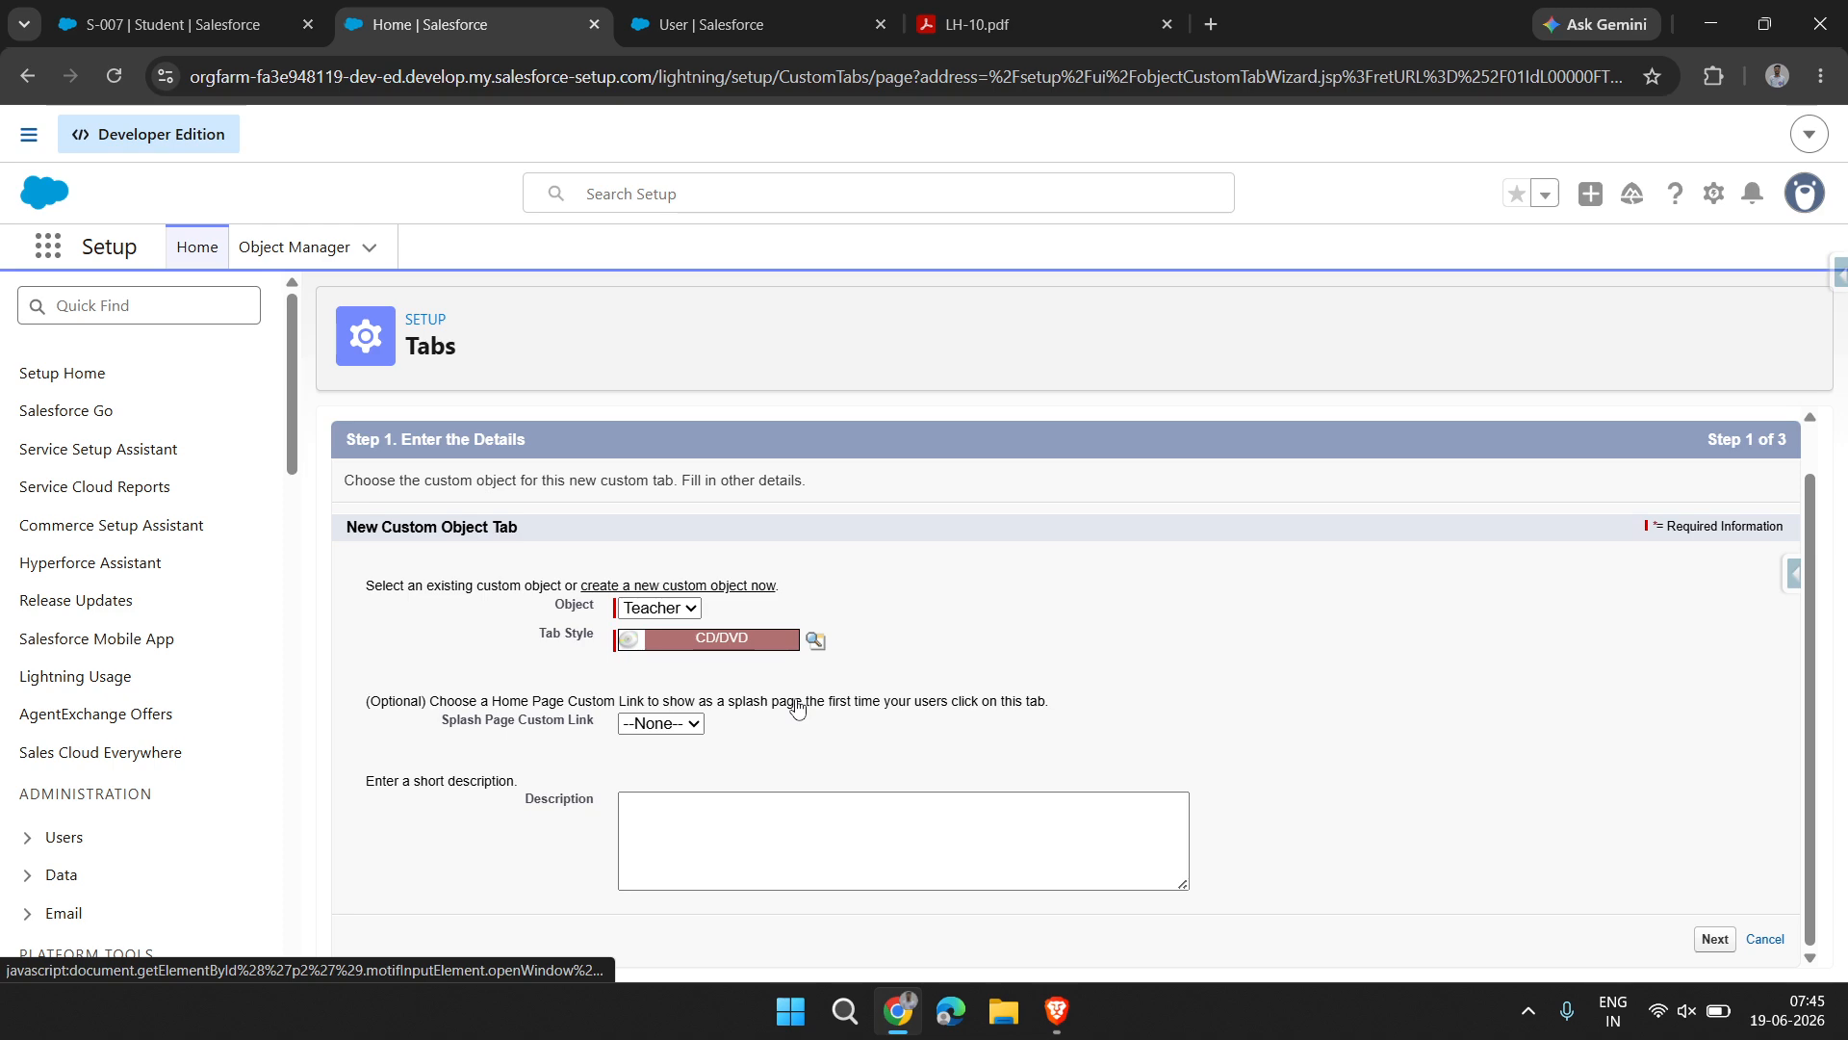
pyautogui.click(1712, 940)
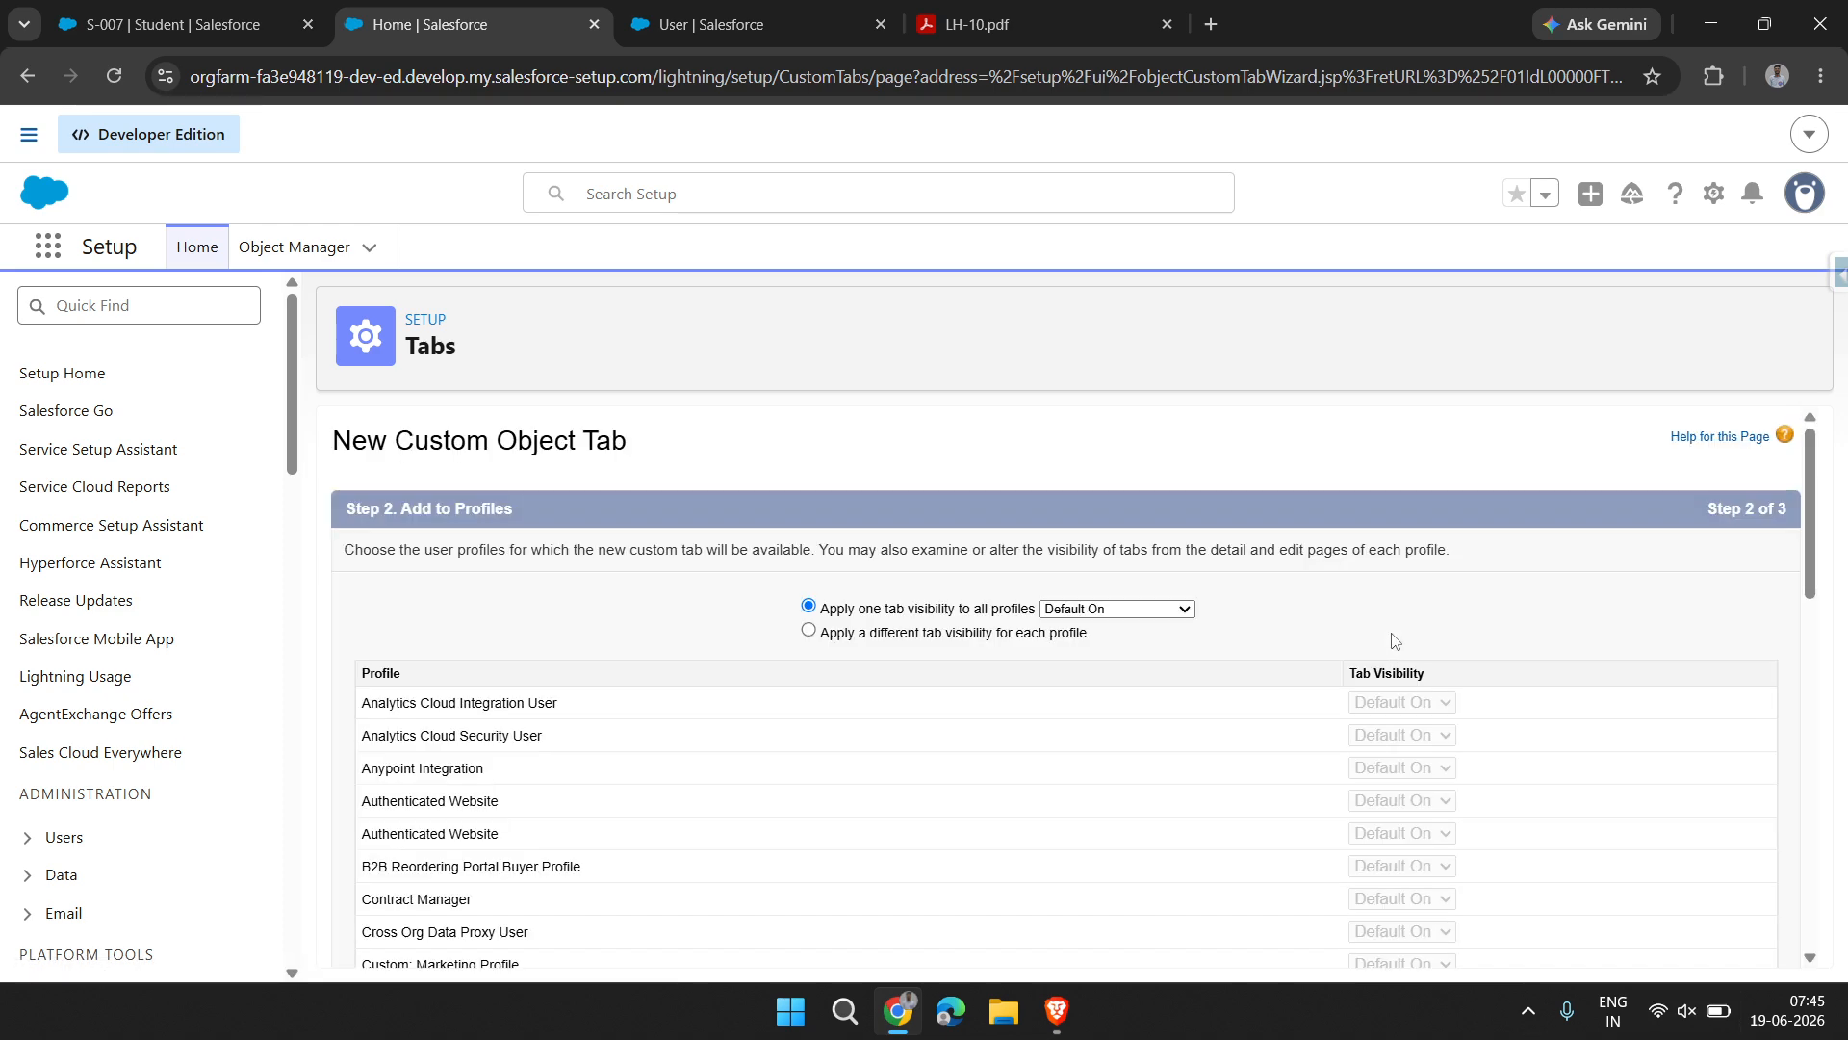
pyautogui.scroll(-15, 1508, 791)
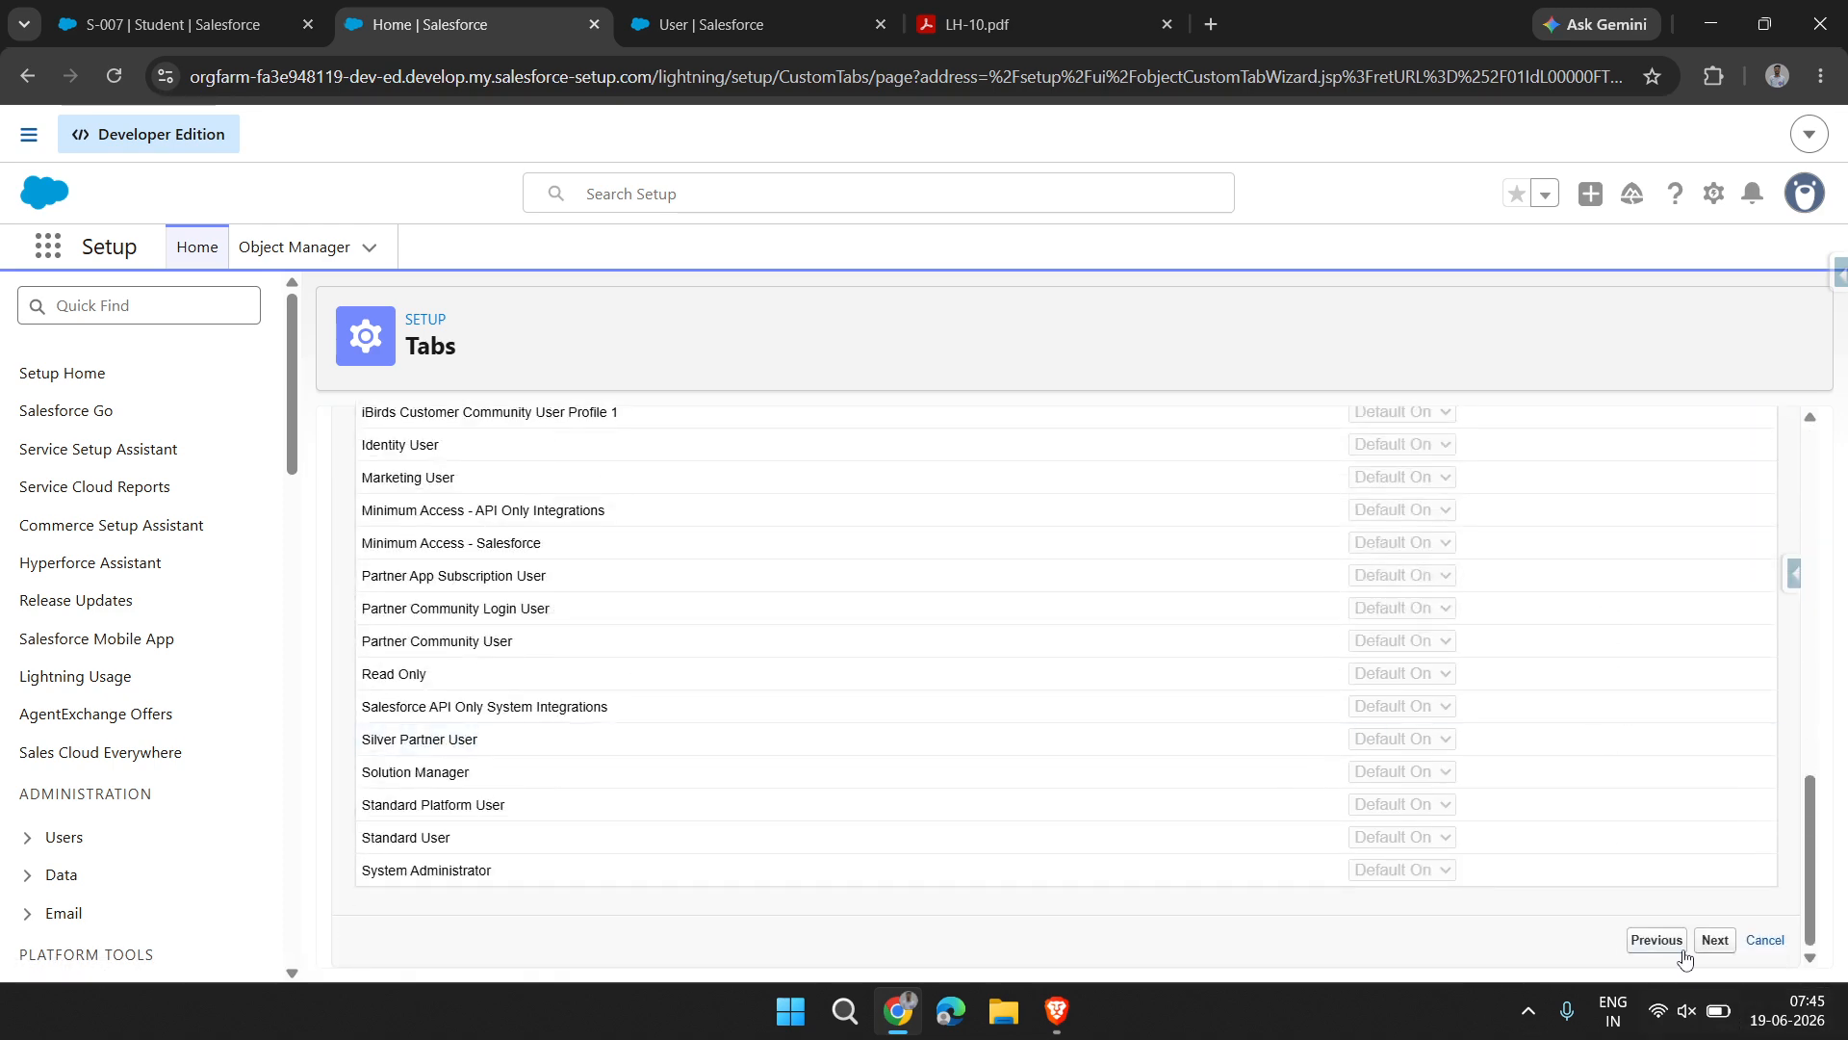
pyautogui.click(1713, 943)
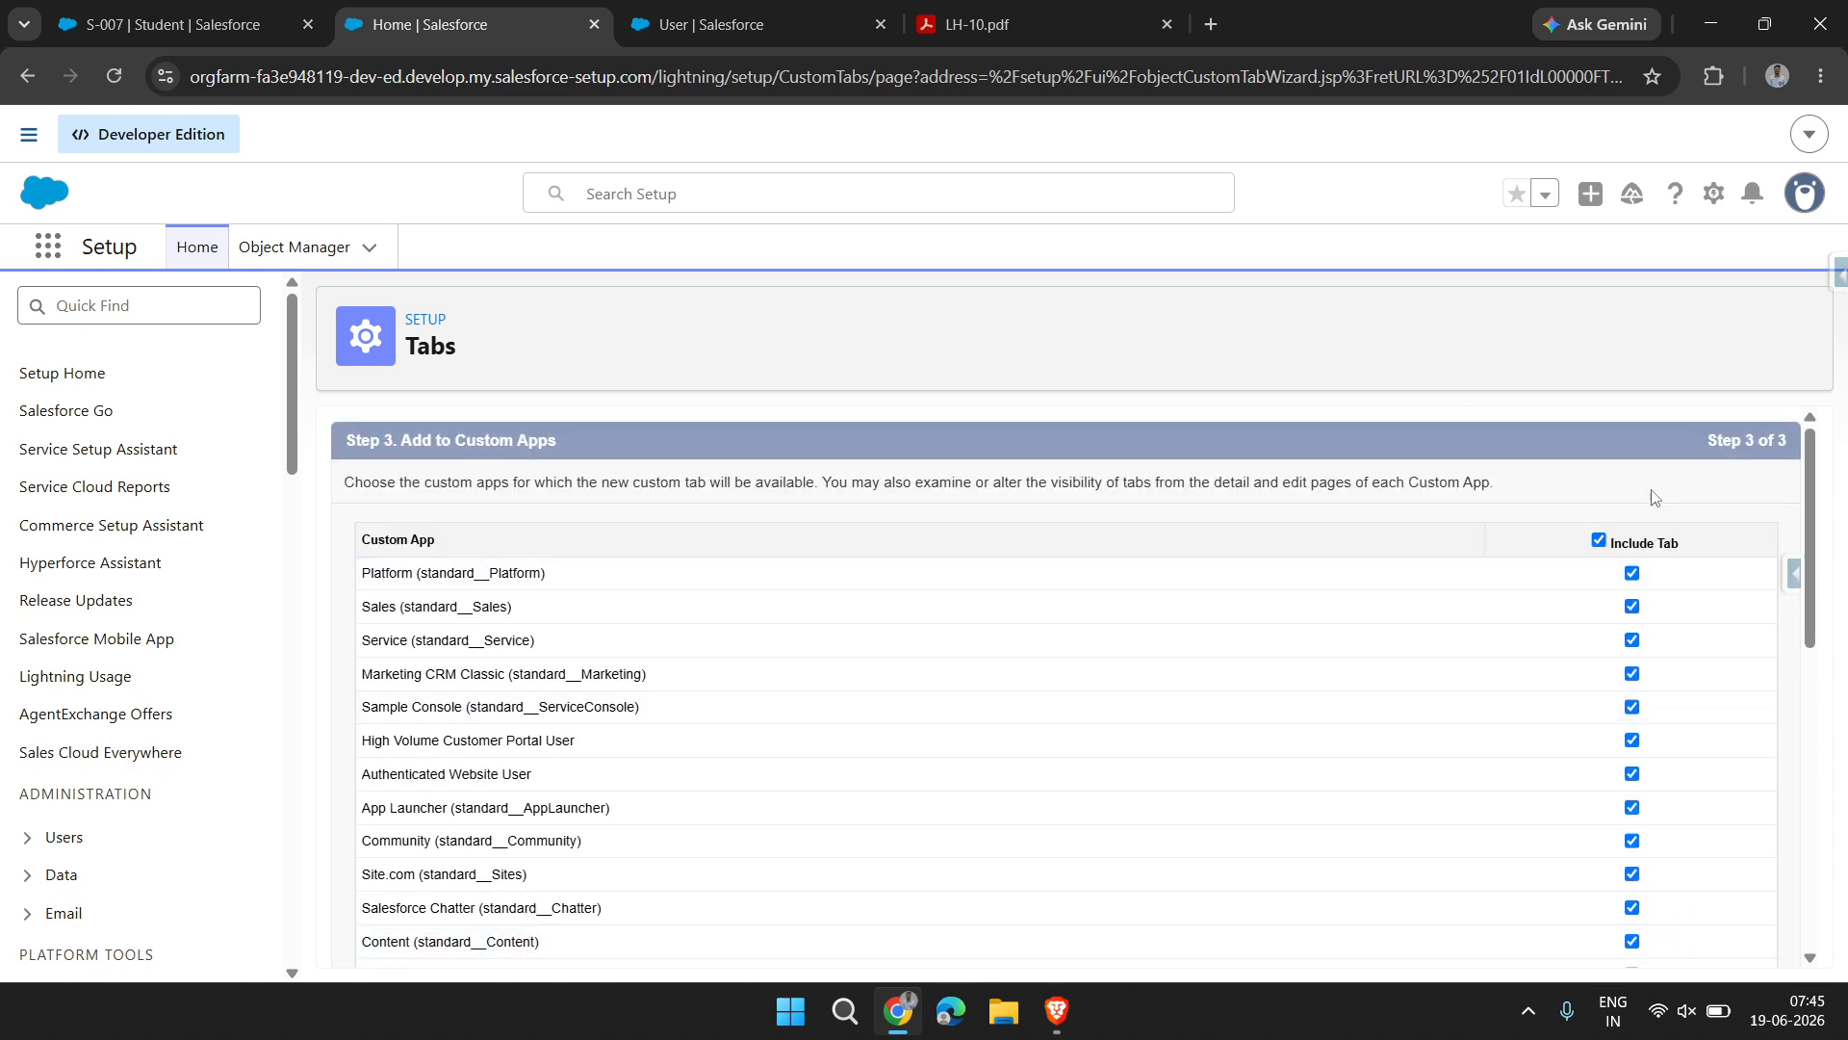
# Include the Teacher tab only in School Management App and save the tab
pyautogui.click(1600, 541)
pyautogui.scroll(-10, 1606, 545)
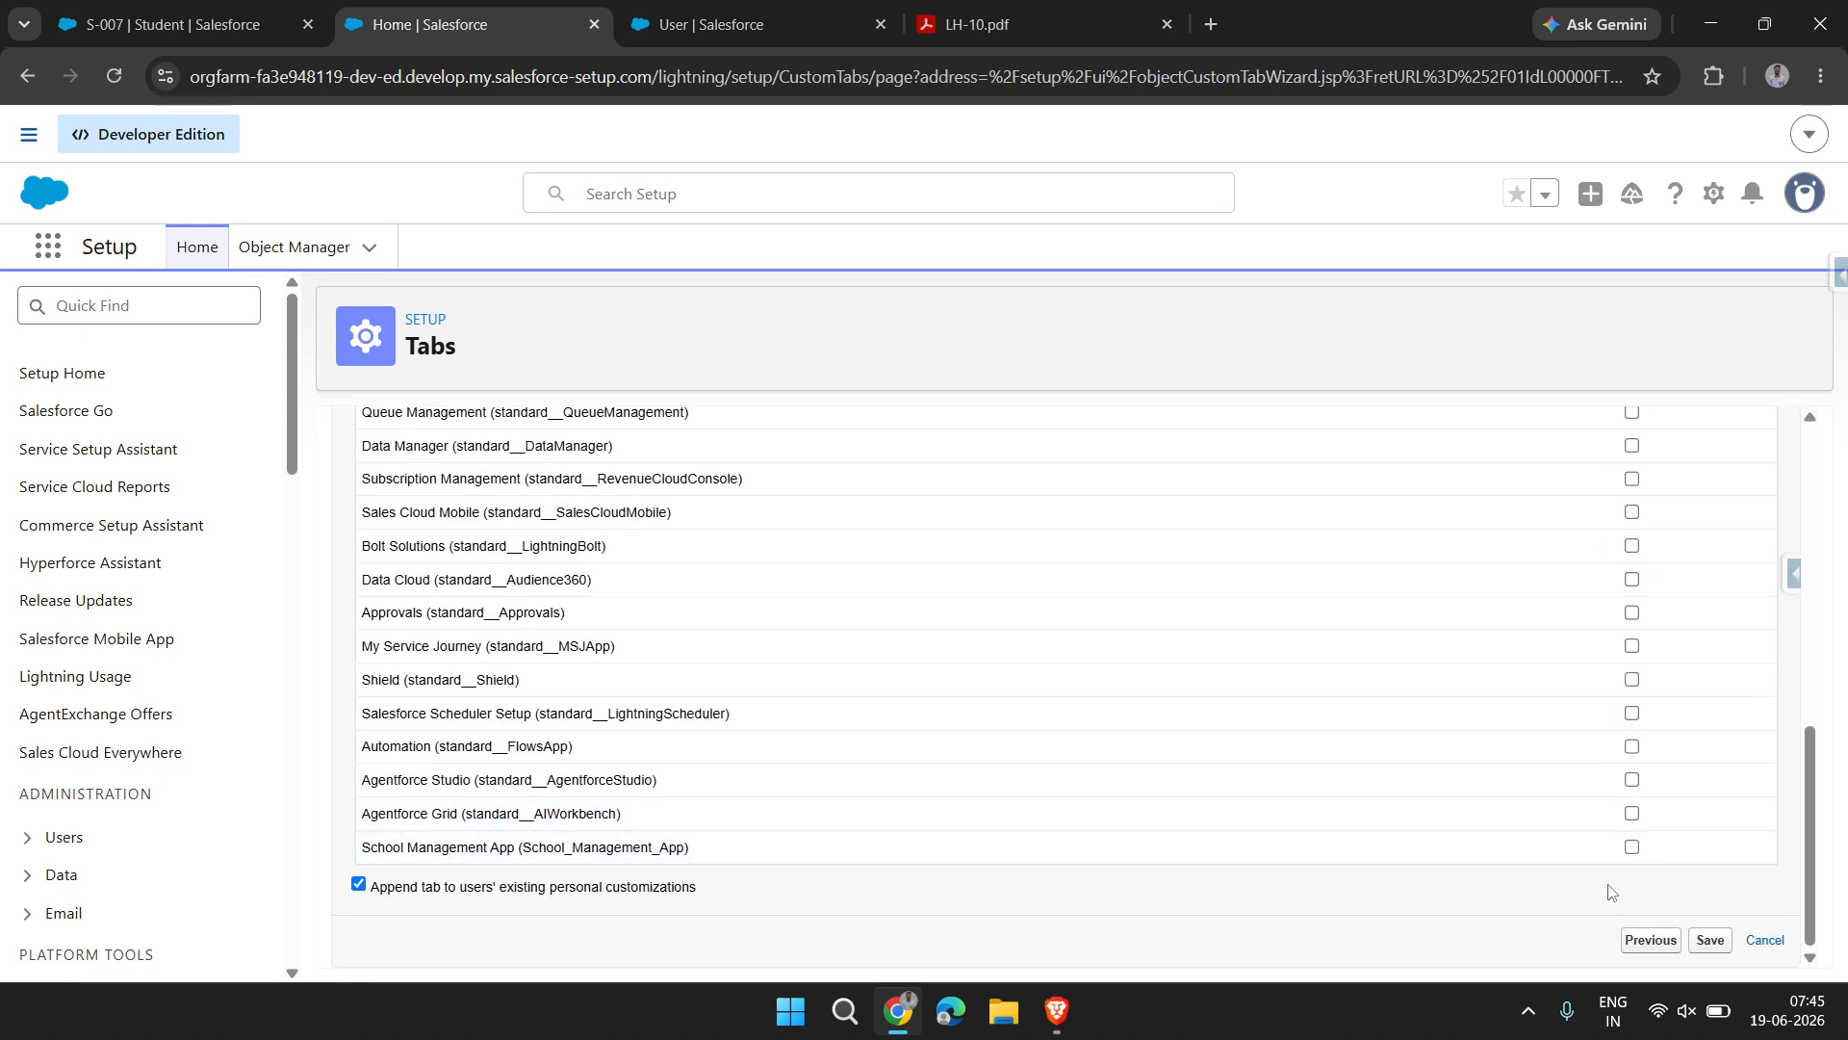
pyautogui.click(1631, 847)
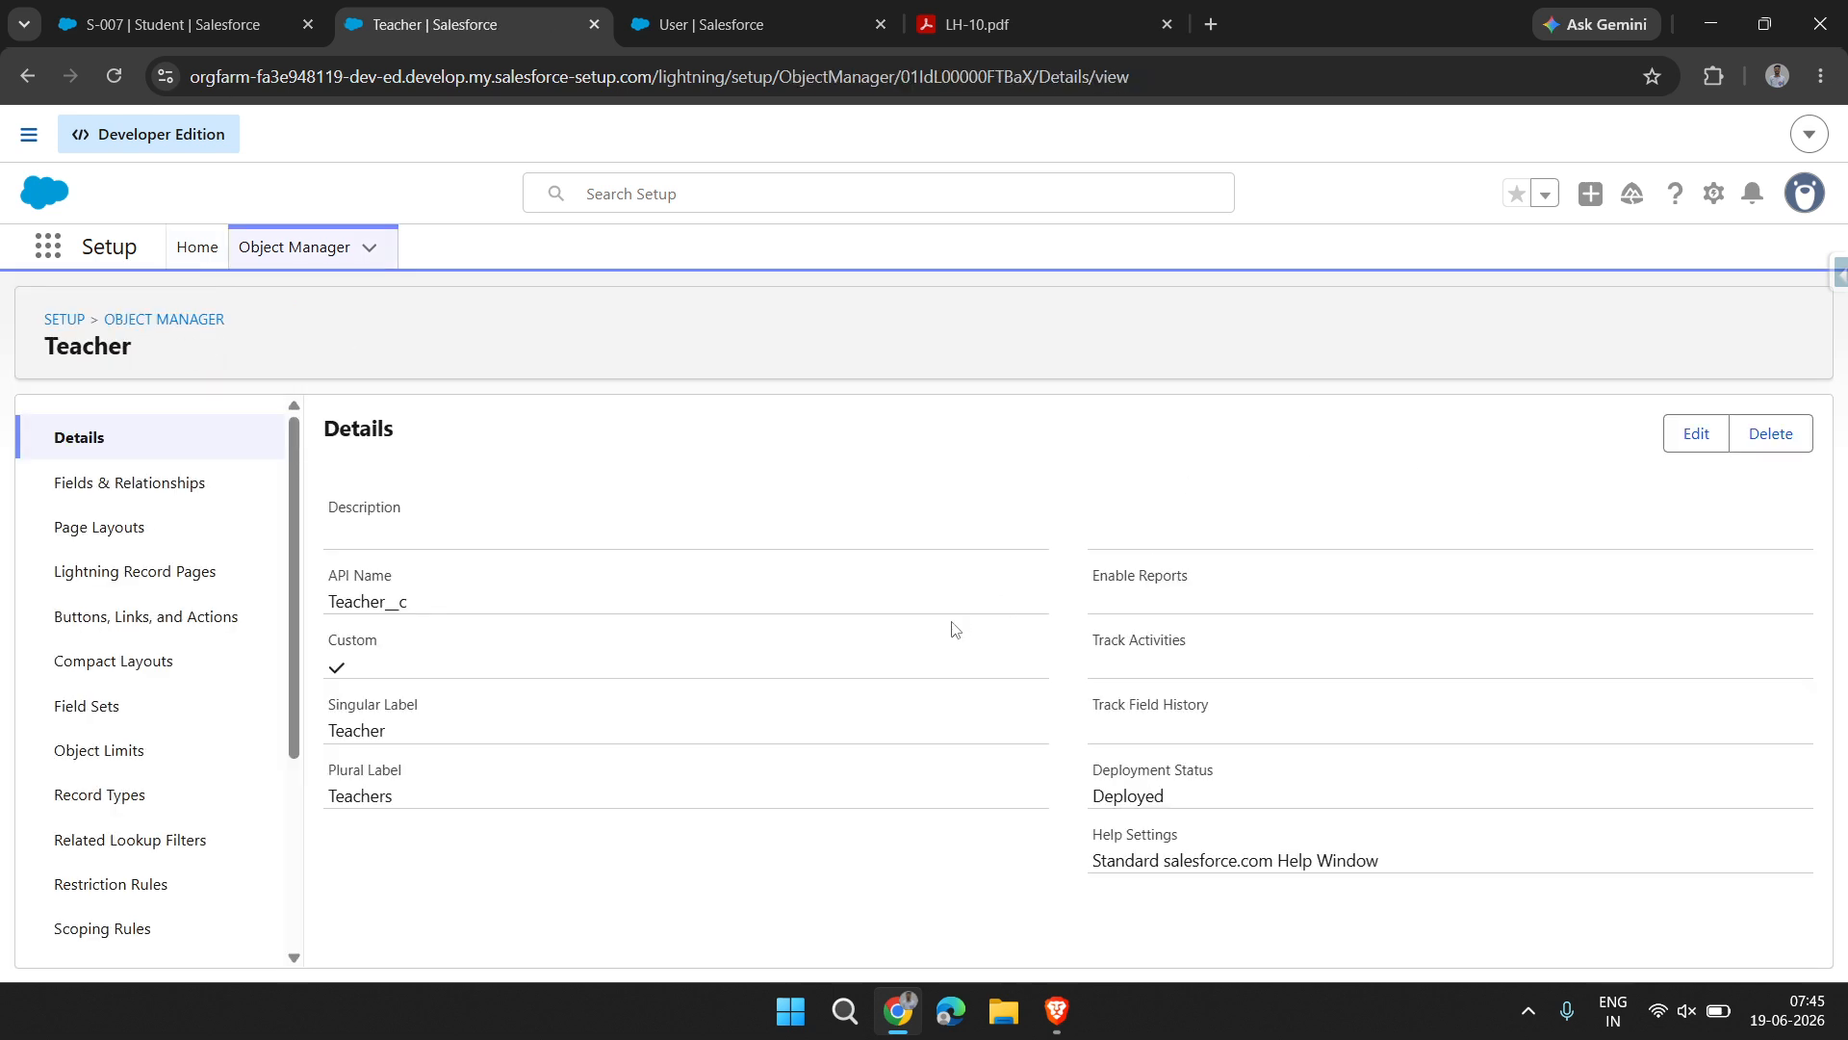
# Start a new custom field on the Teacher object with the data type Number
pyautogui.click(193, 500)
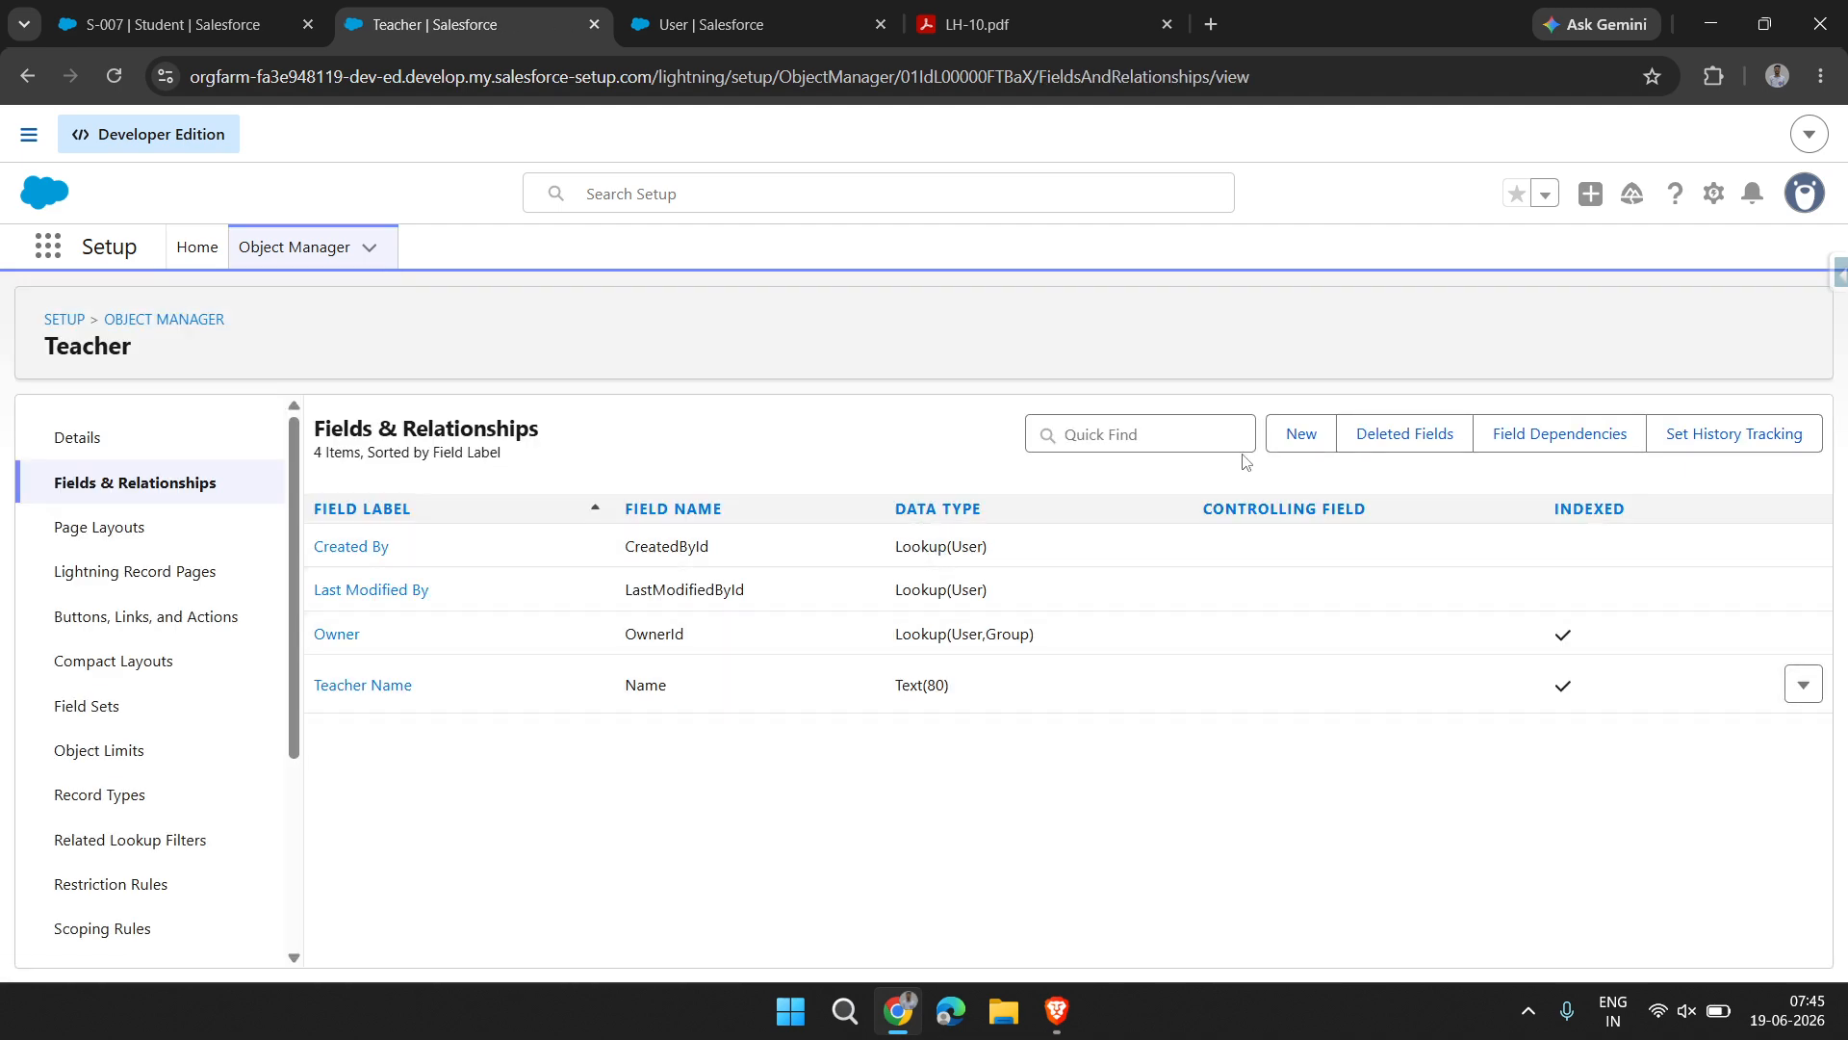
pyautogui.click(1296, 438)
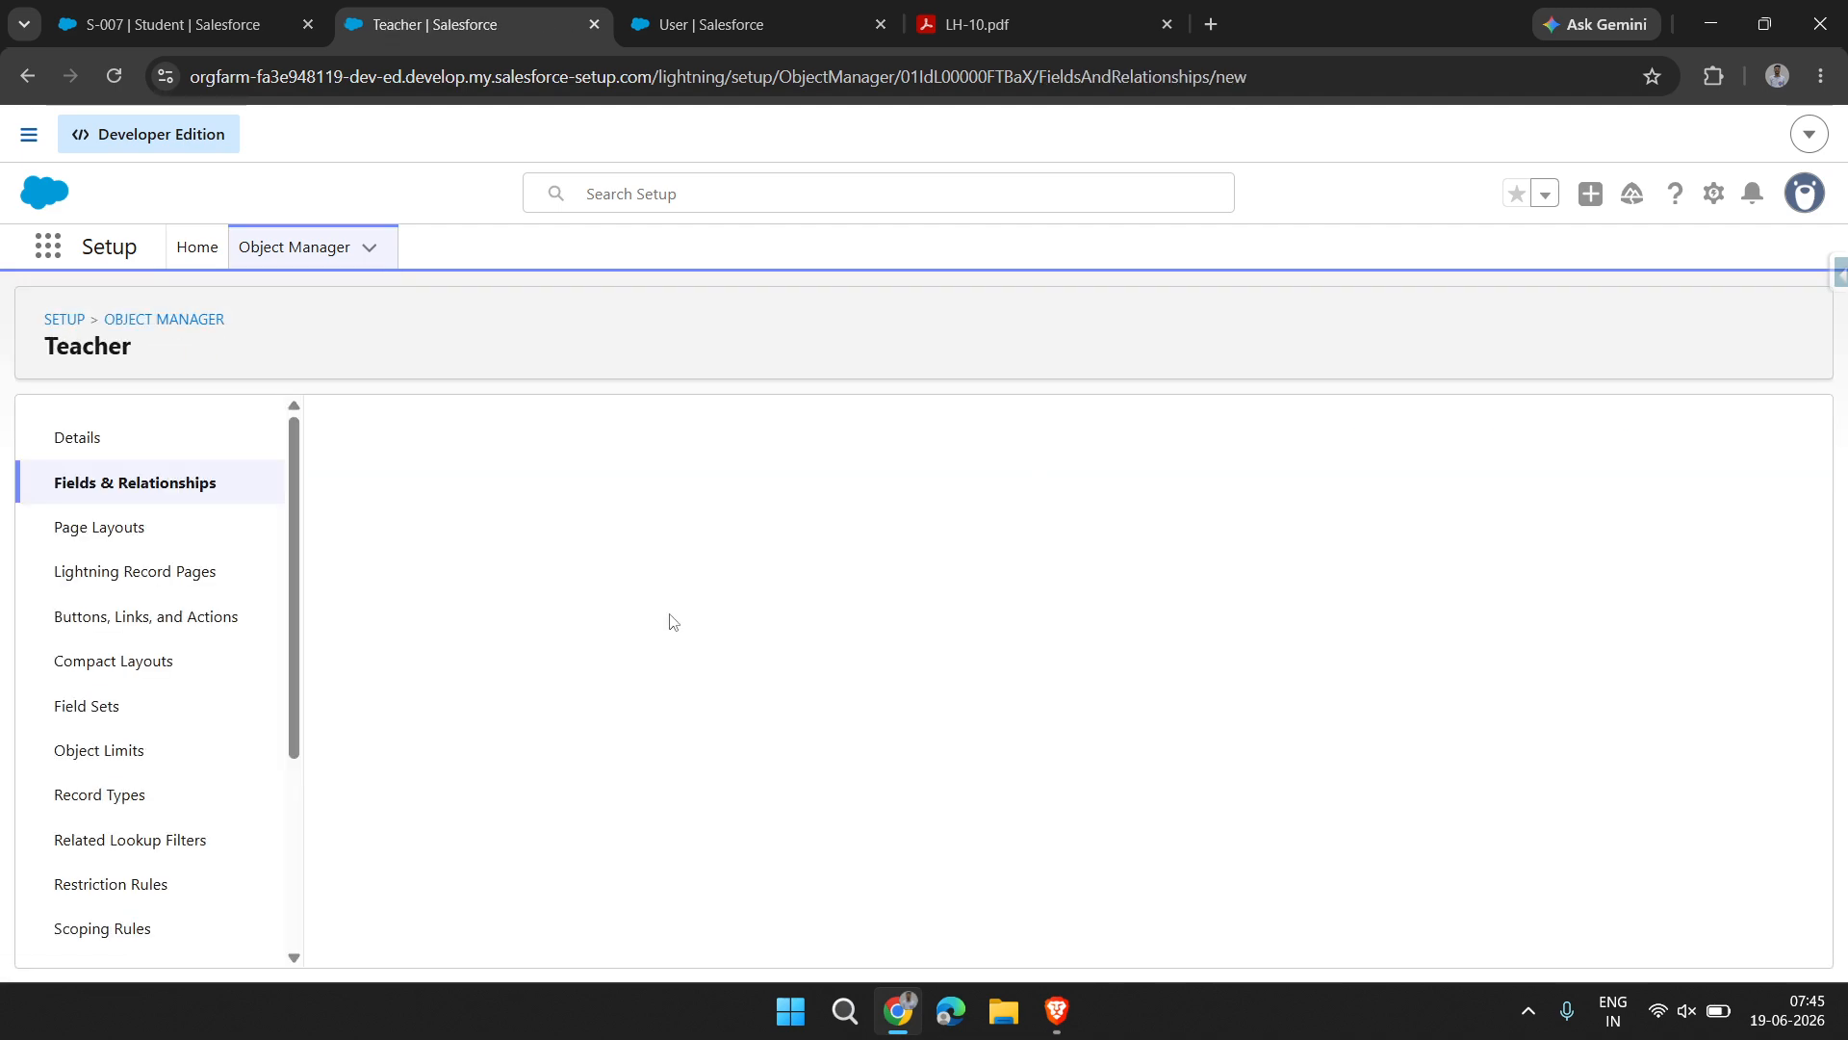
pyautogui.scroll(-1, 750, 789)
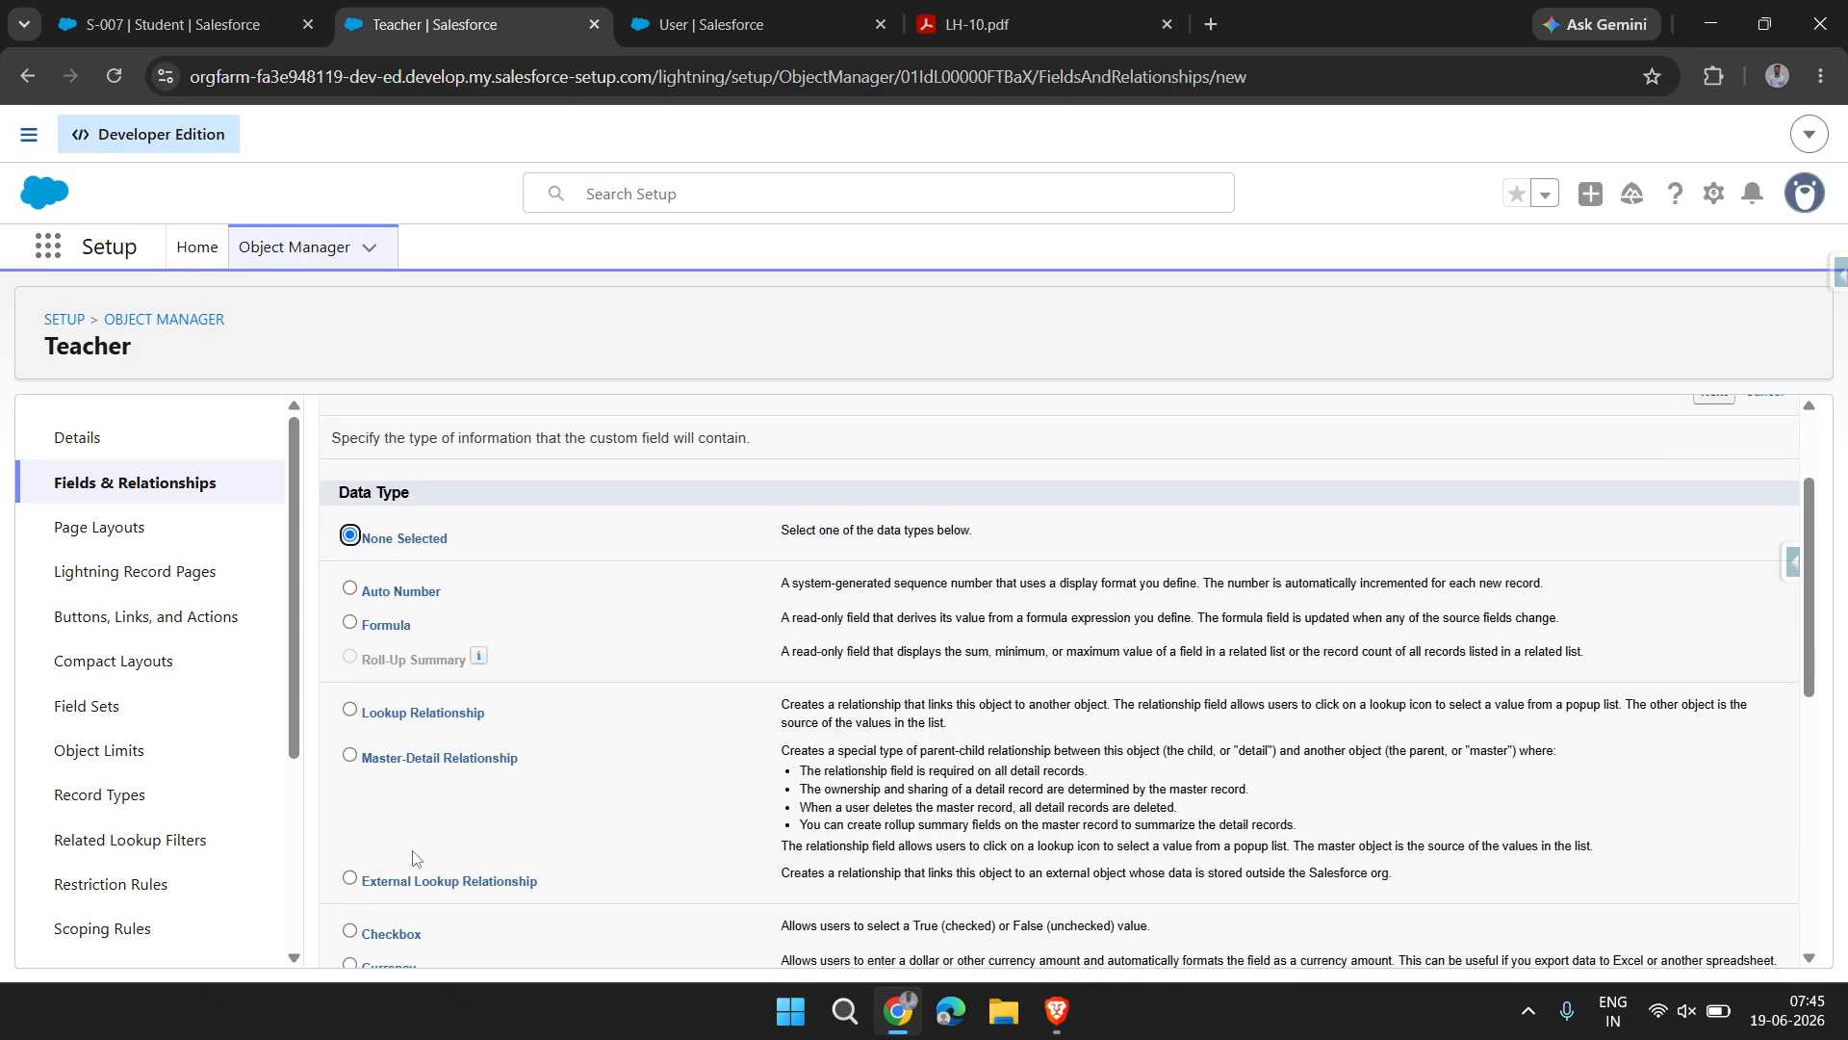
pyautogui.scroll(-2, 396, 930)
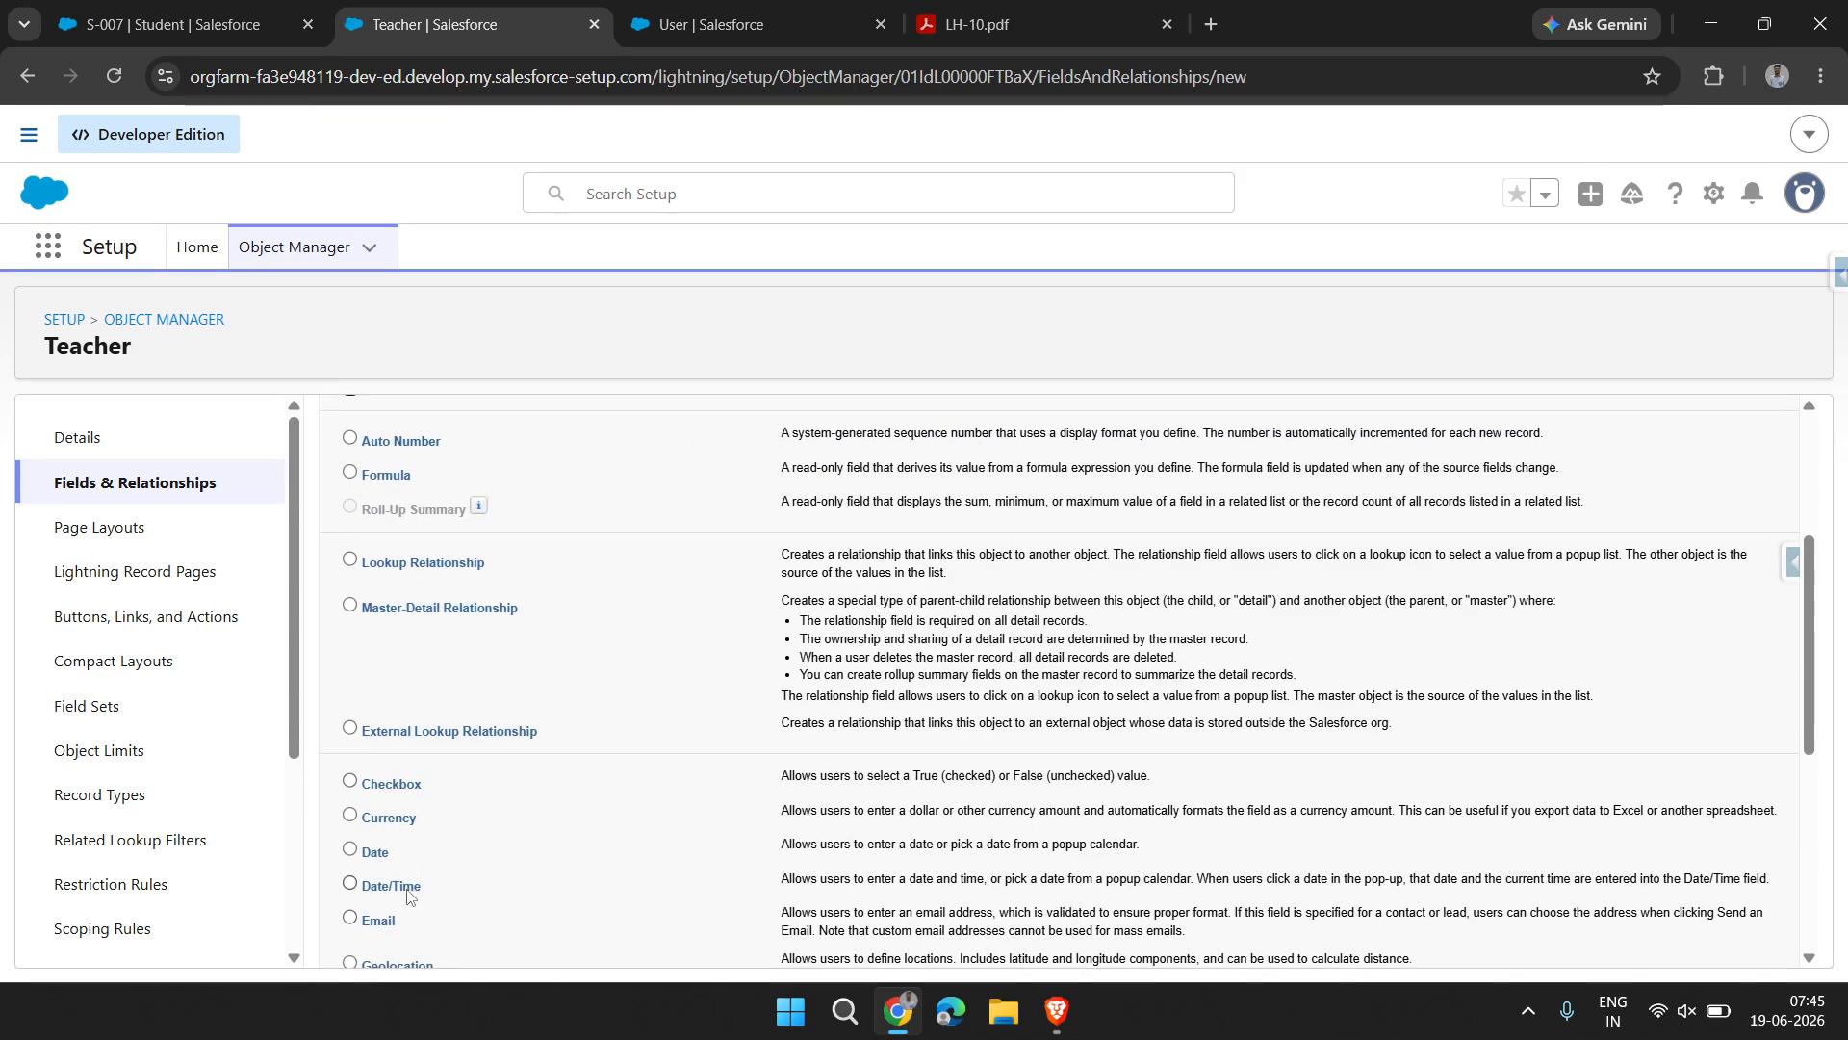
pyautogui.scroll(-1, 377, 830)
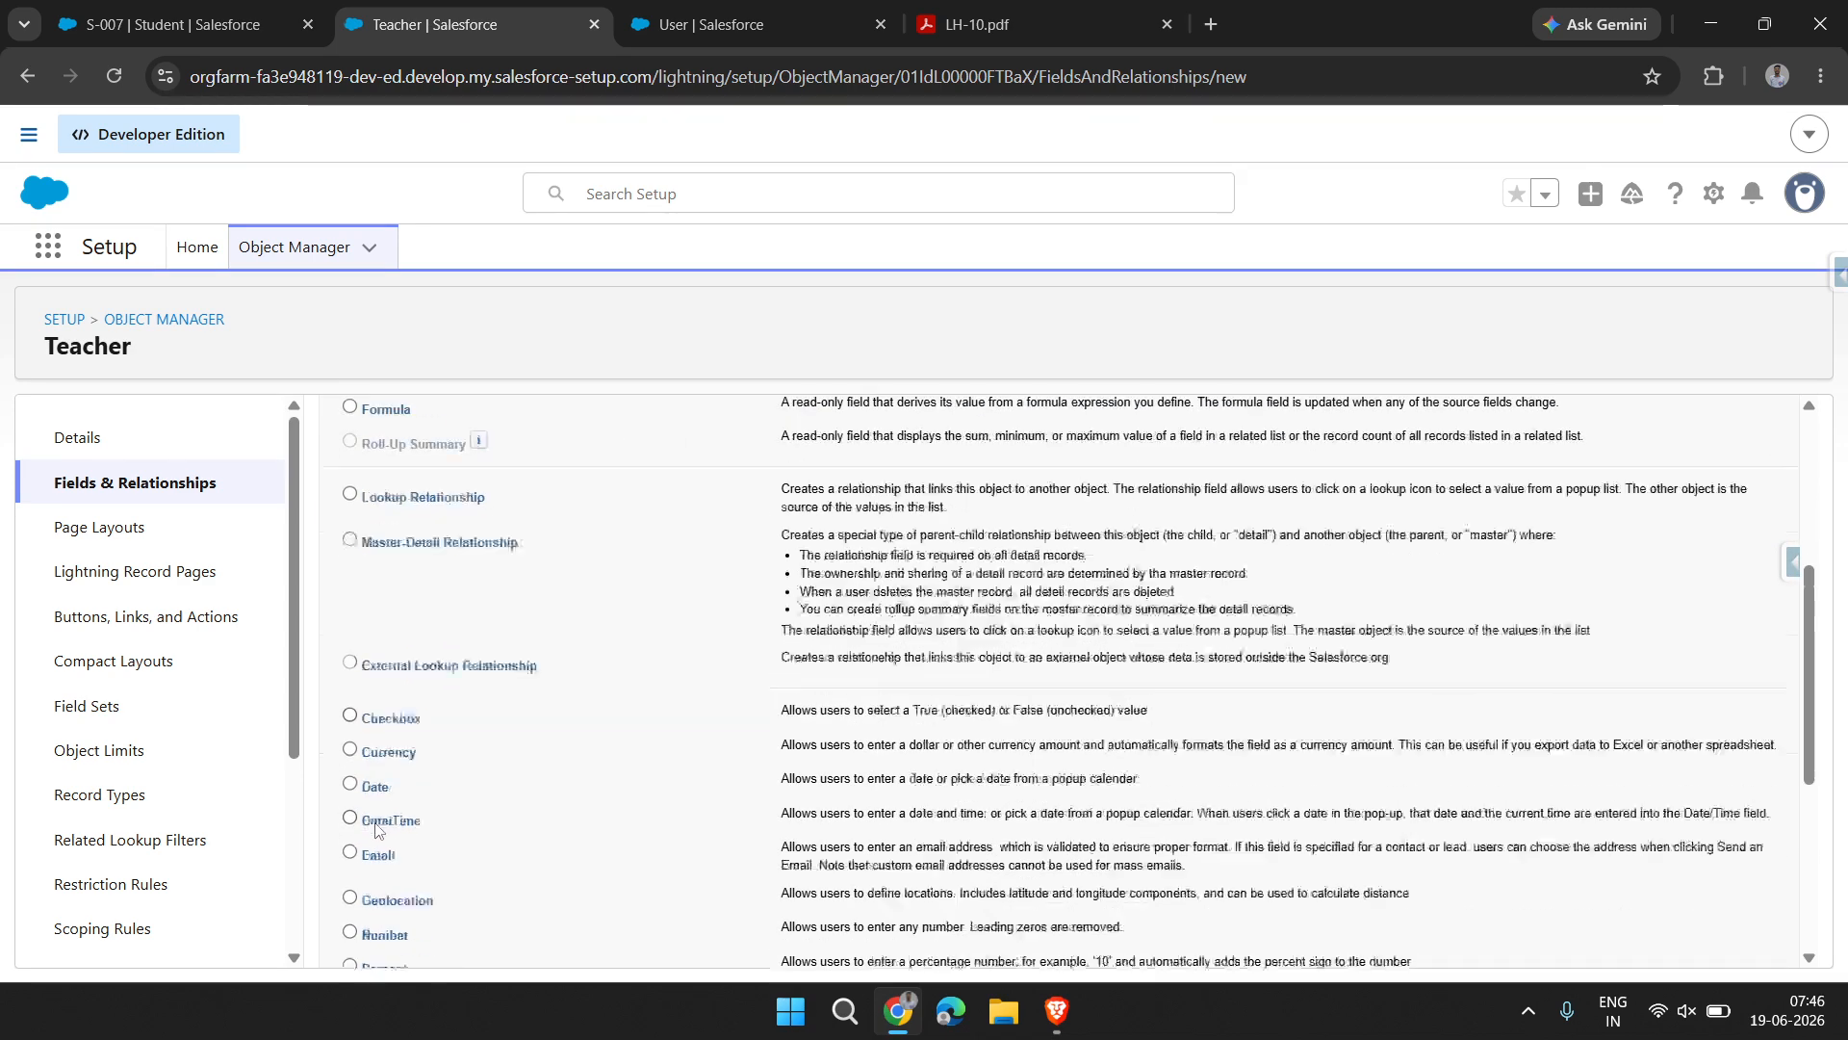
pyautogui.scroll(1, 376, 830)
pyautogui.scroll(-4, 395, 577)
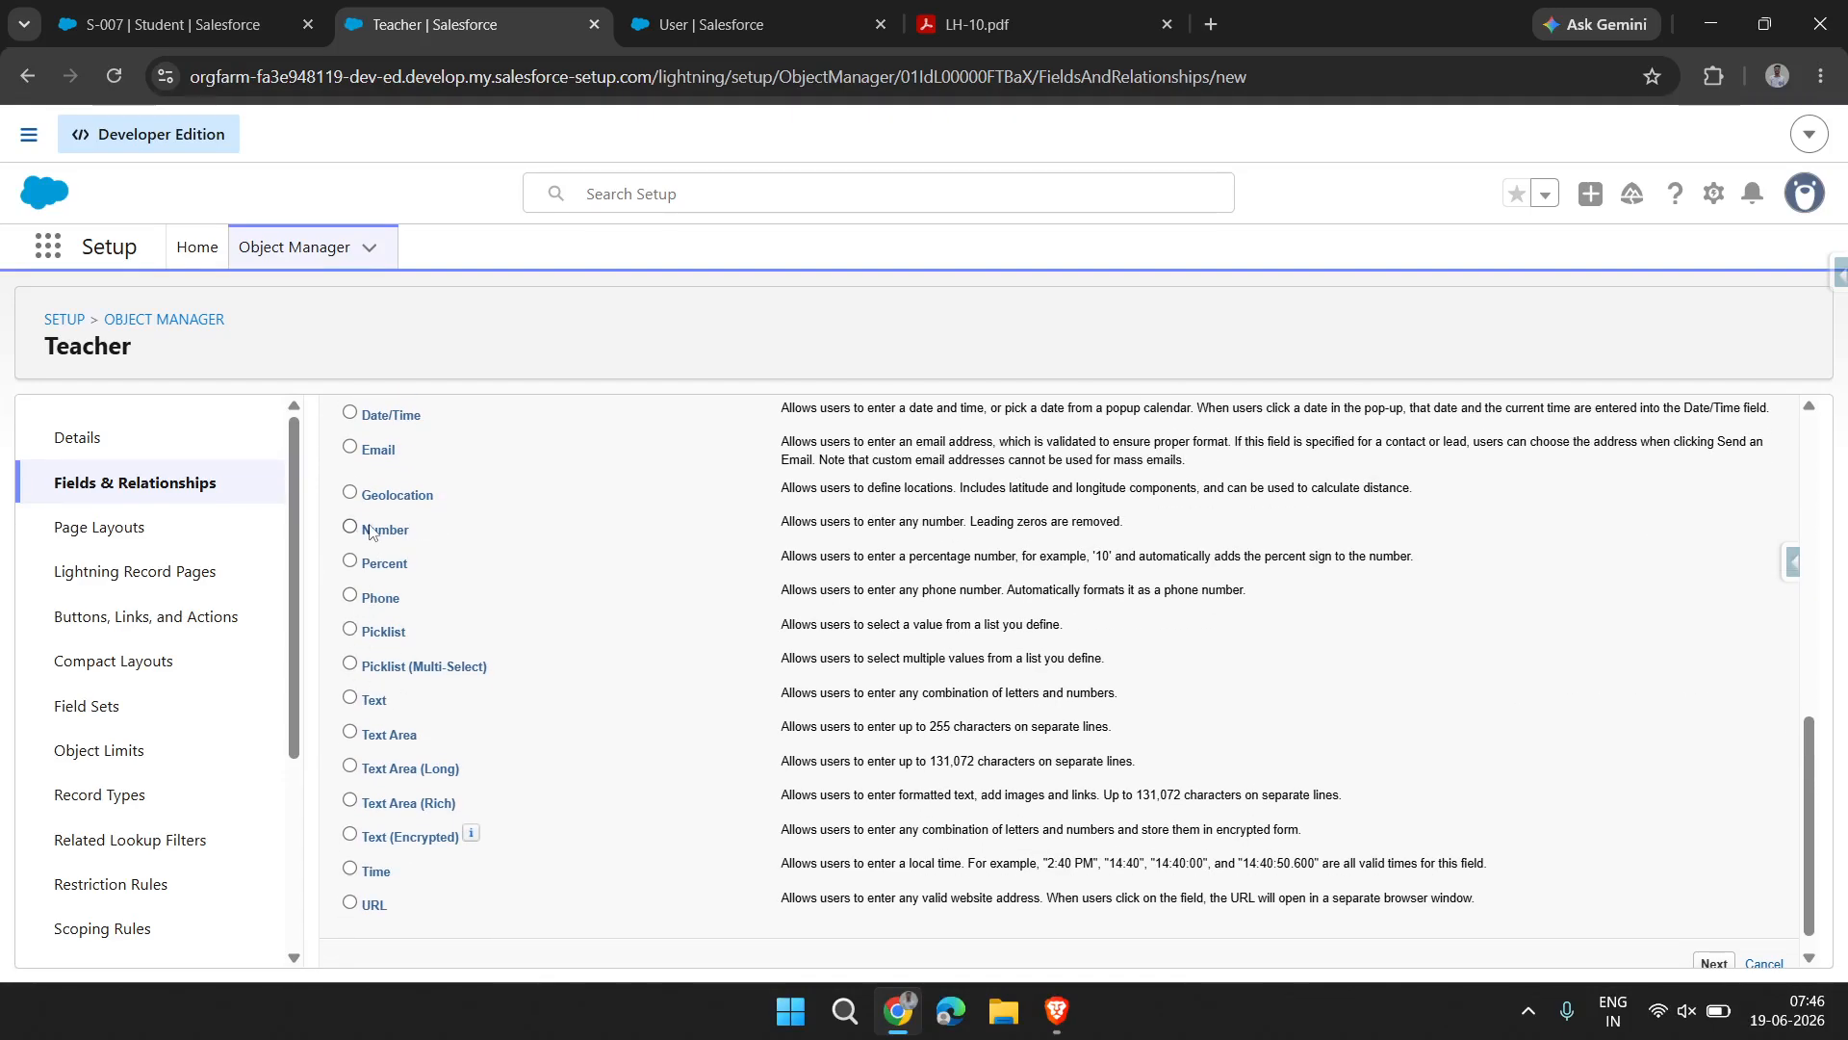
pyautogui.scroll(1, 403, 561)
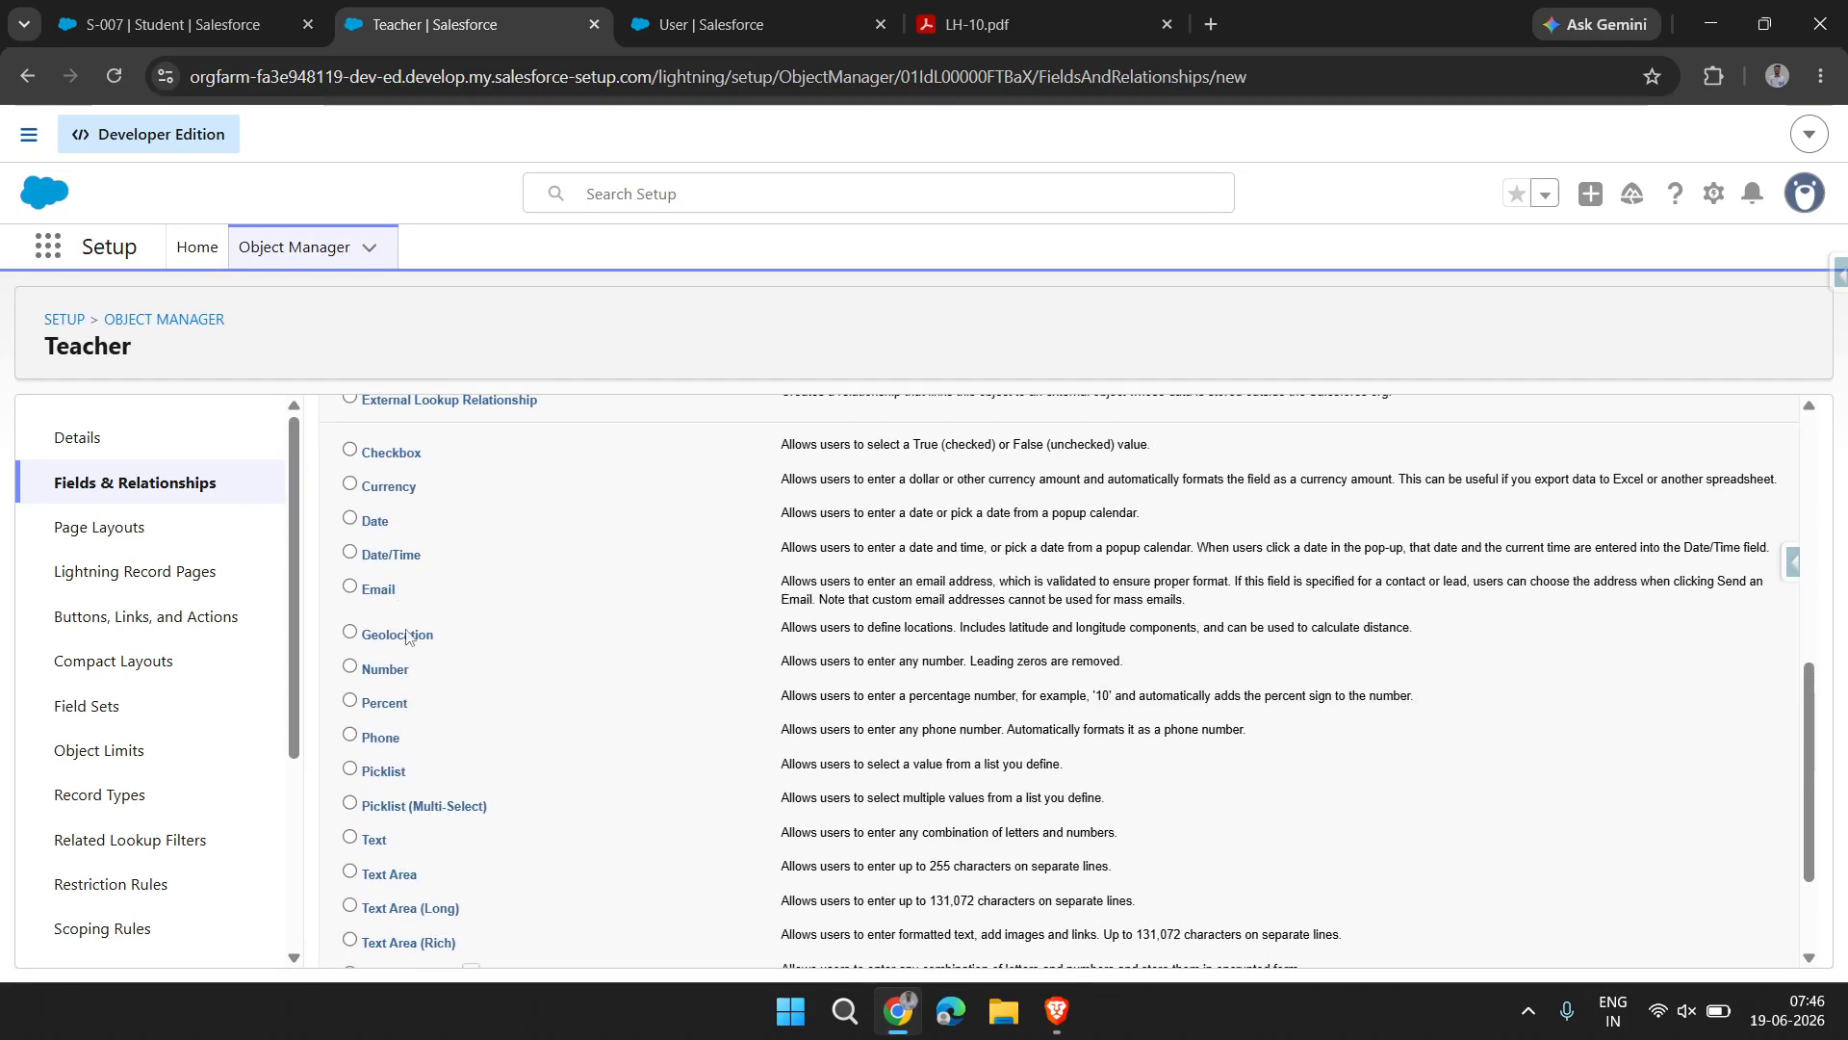
pyautogui.scroll(-1, 442, 805)
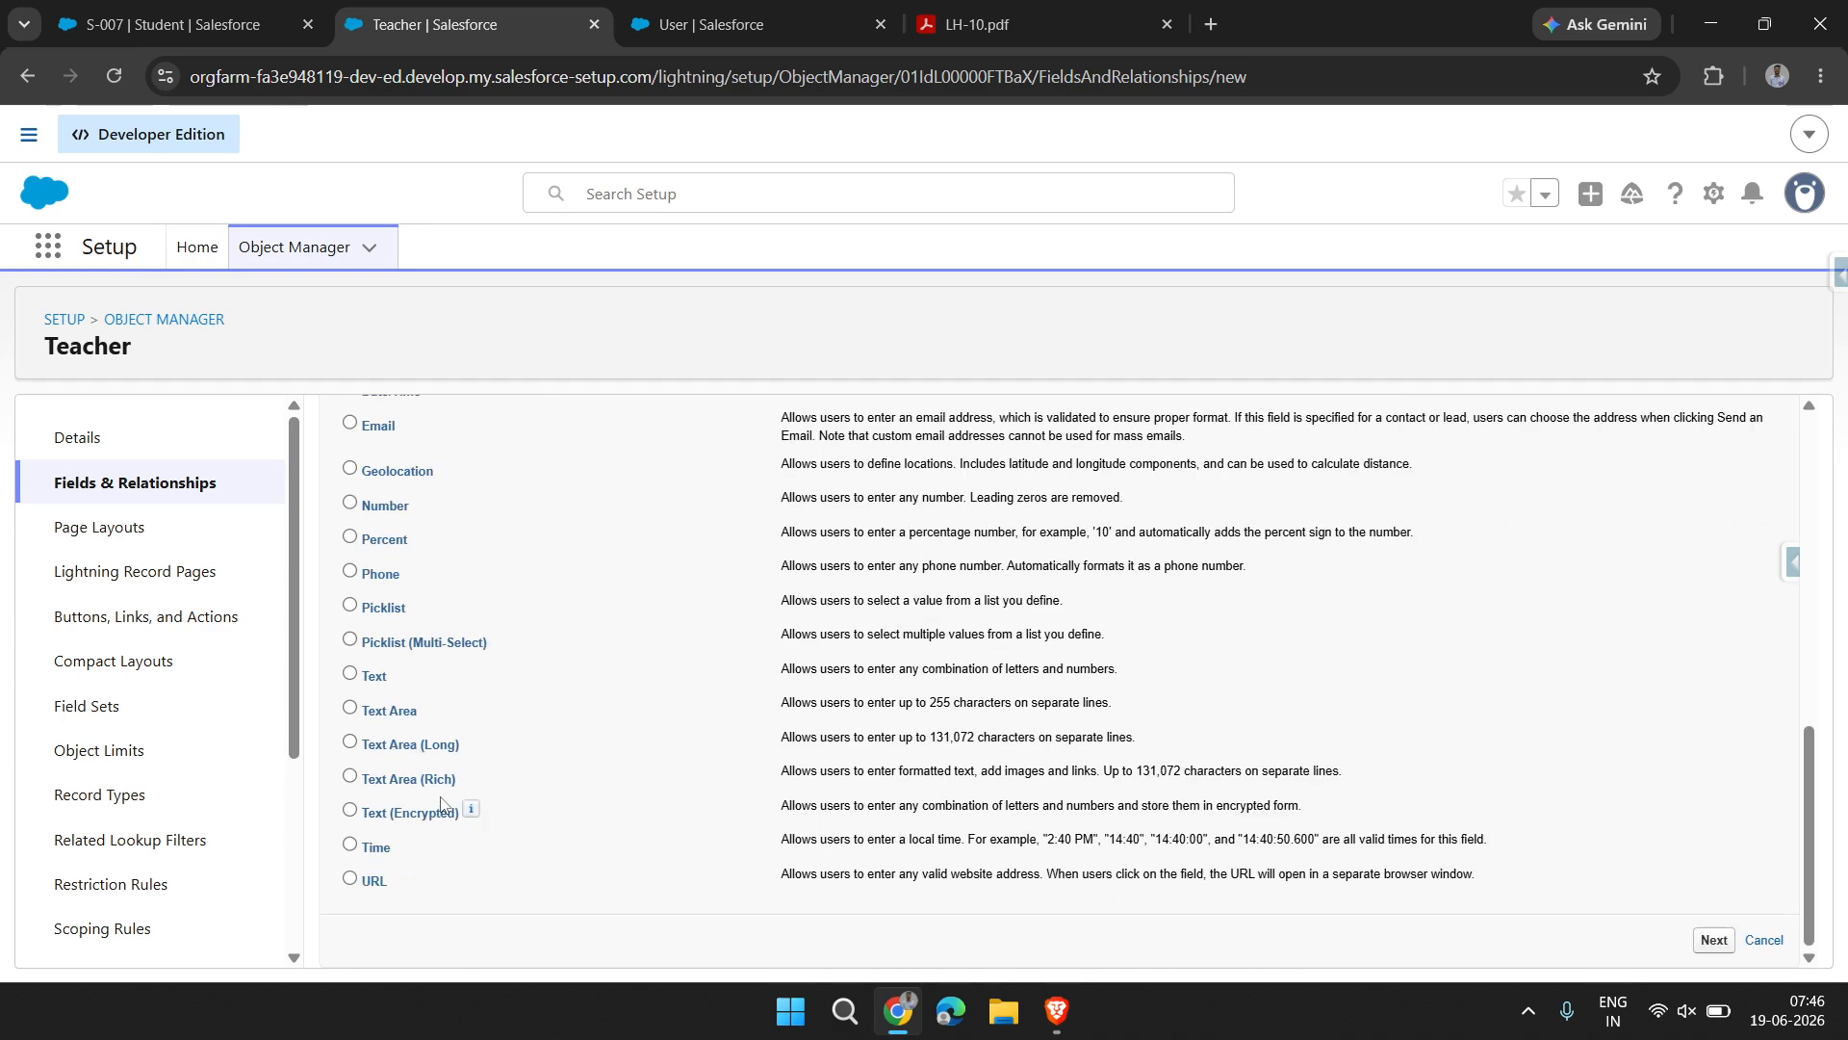
pyautogui.scroll(4, 367, 405)
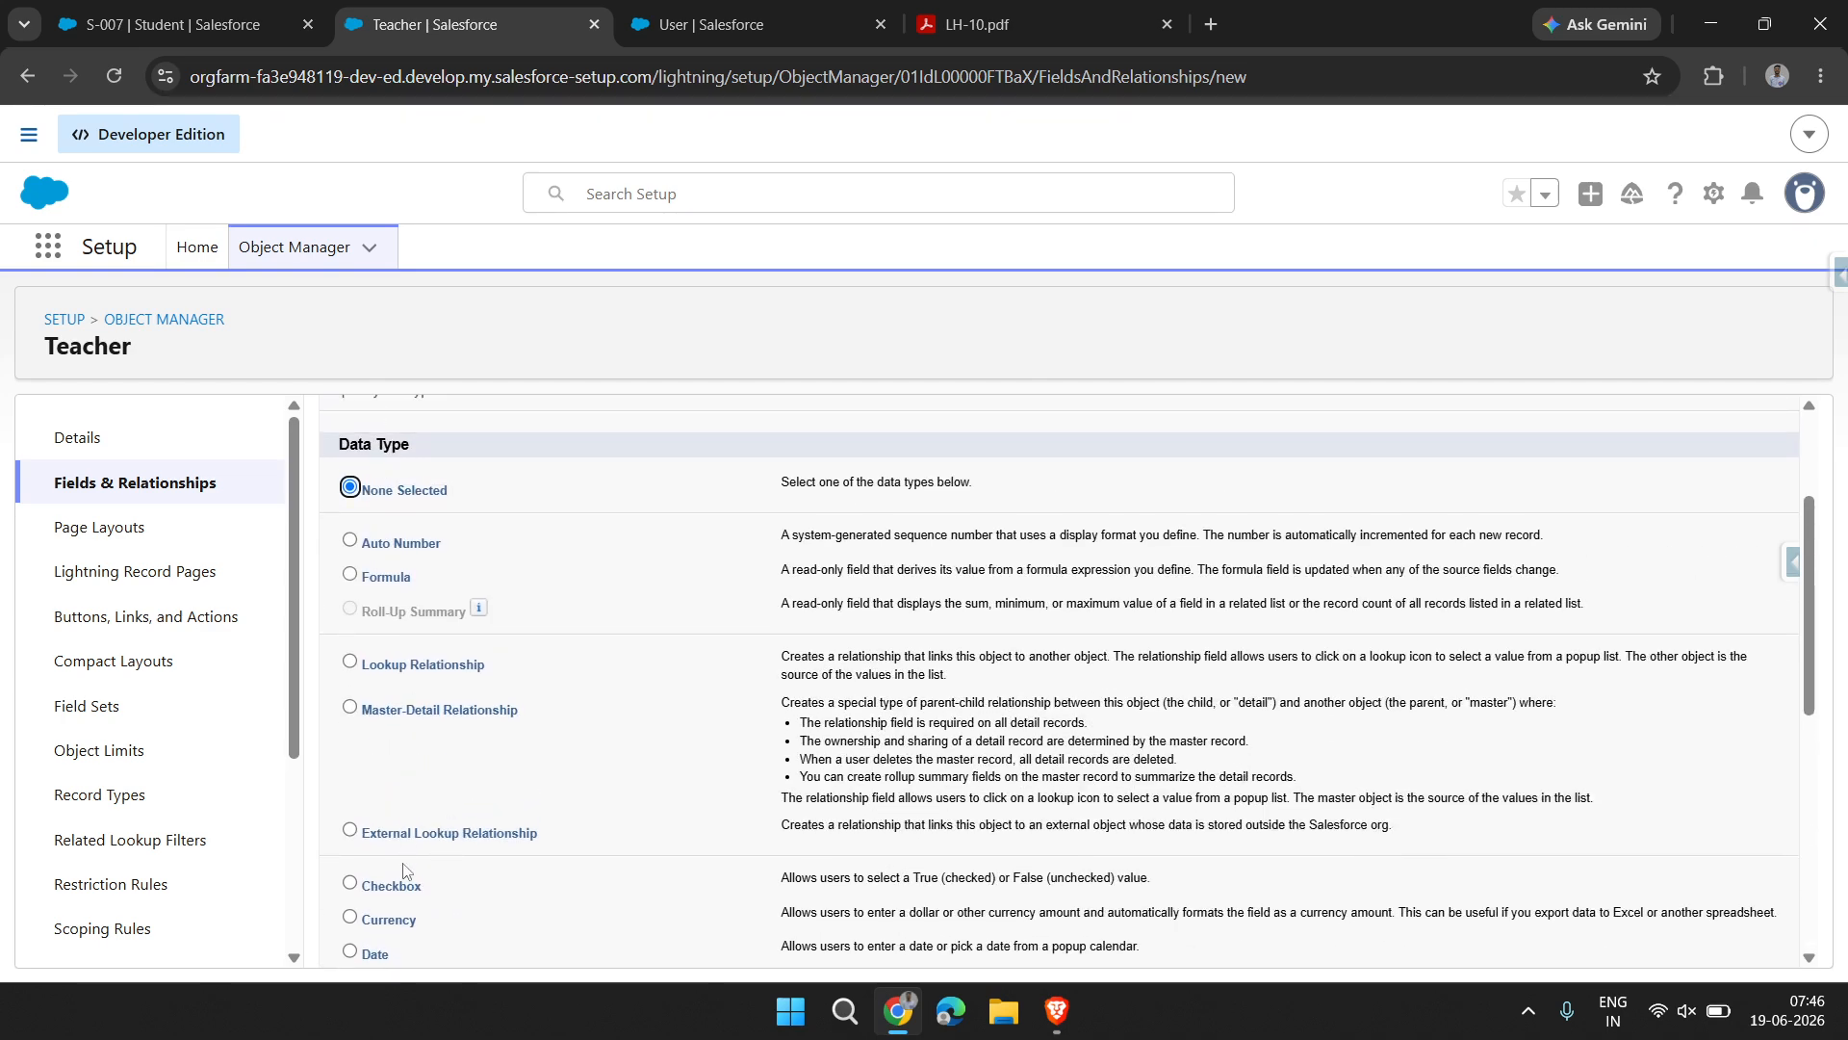
pyautogui.scroll(-3, 393, 816)
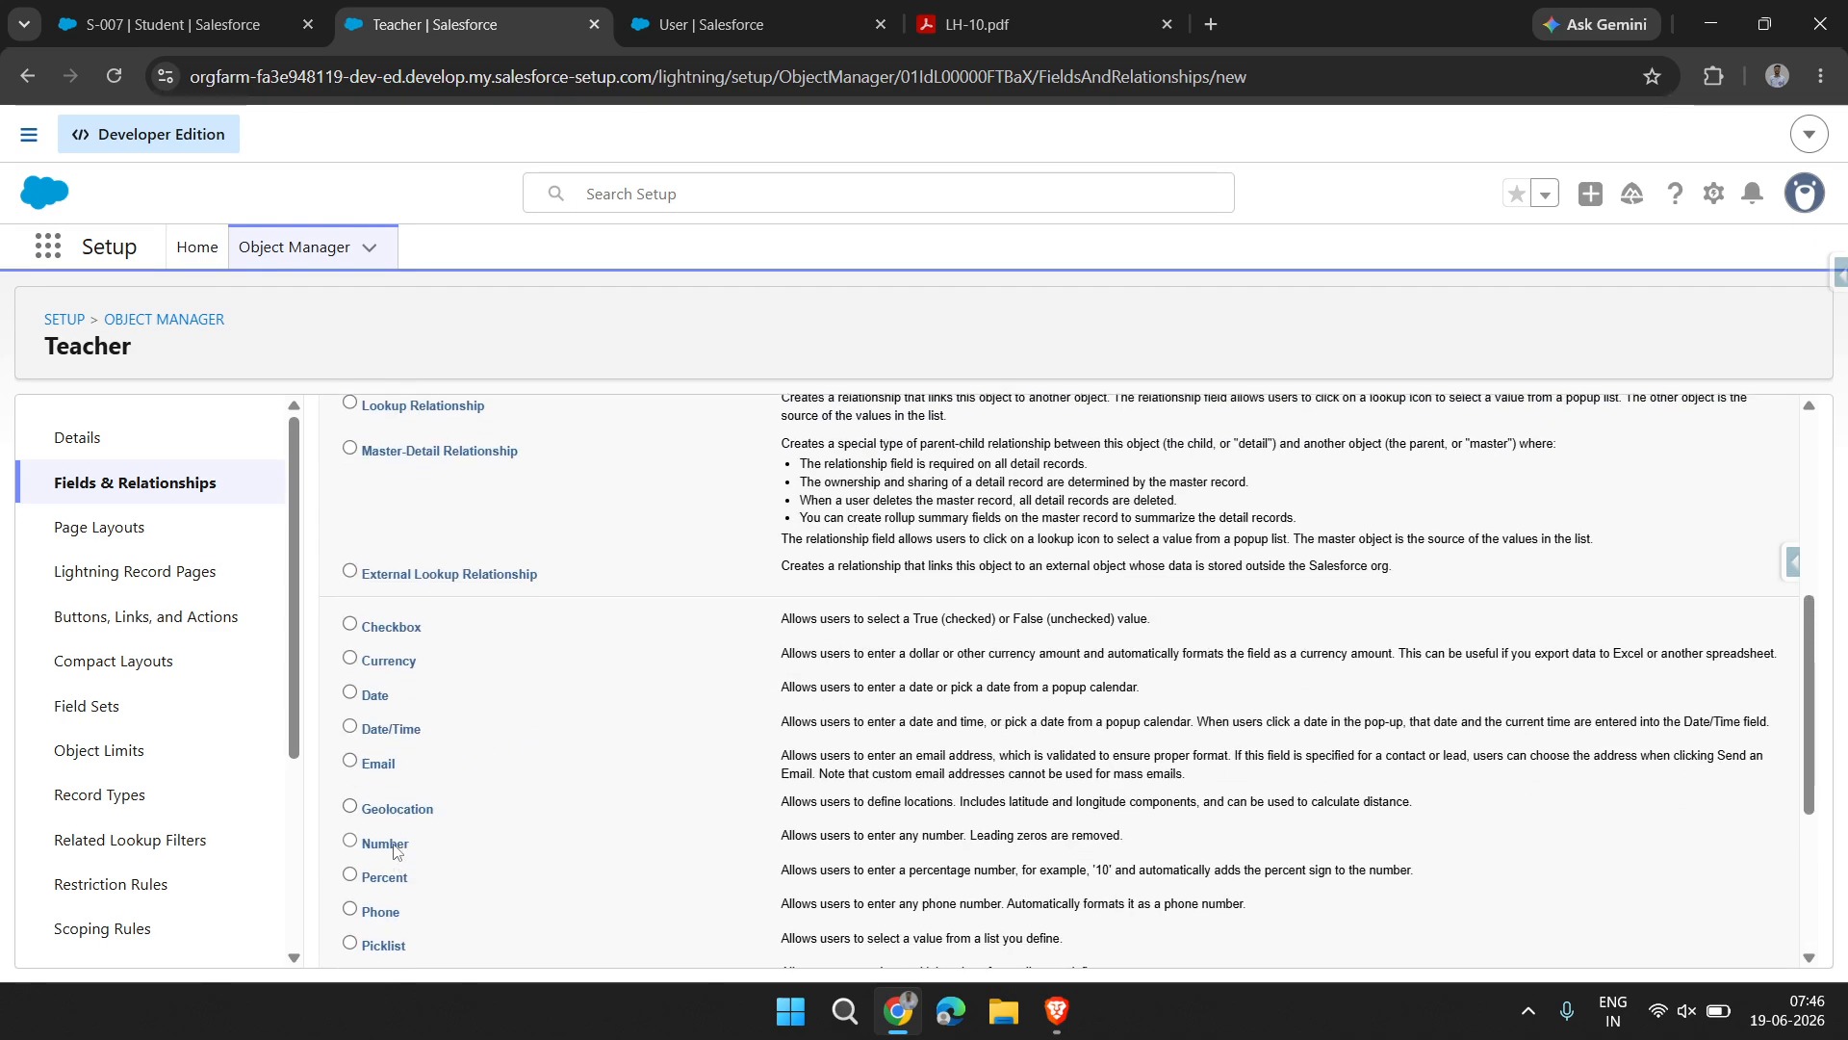
pyautogui.scroll(-4, 1505, 855)
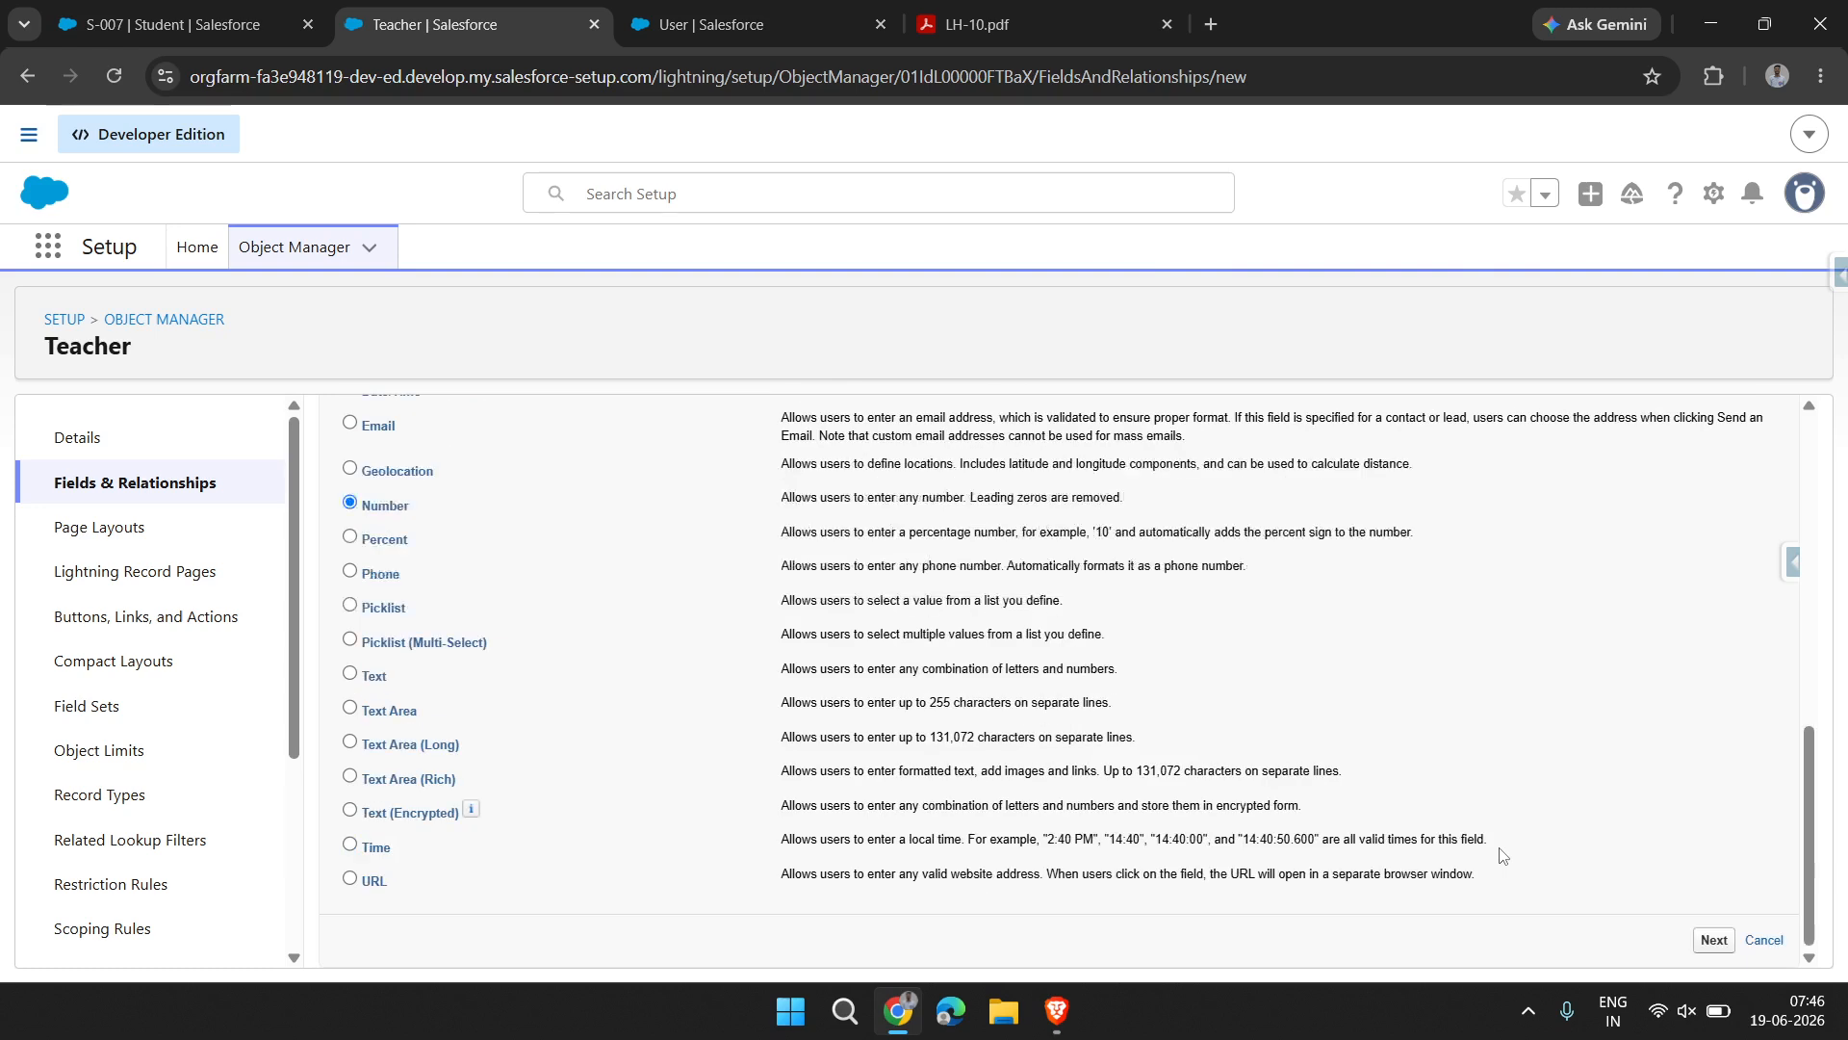
pyautogui.click(1713, 942)
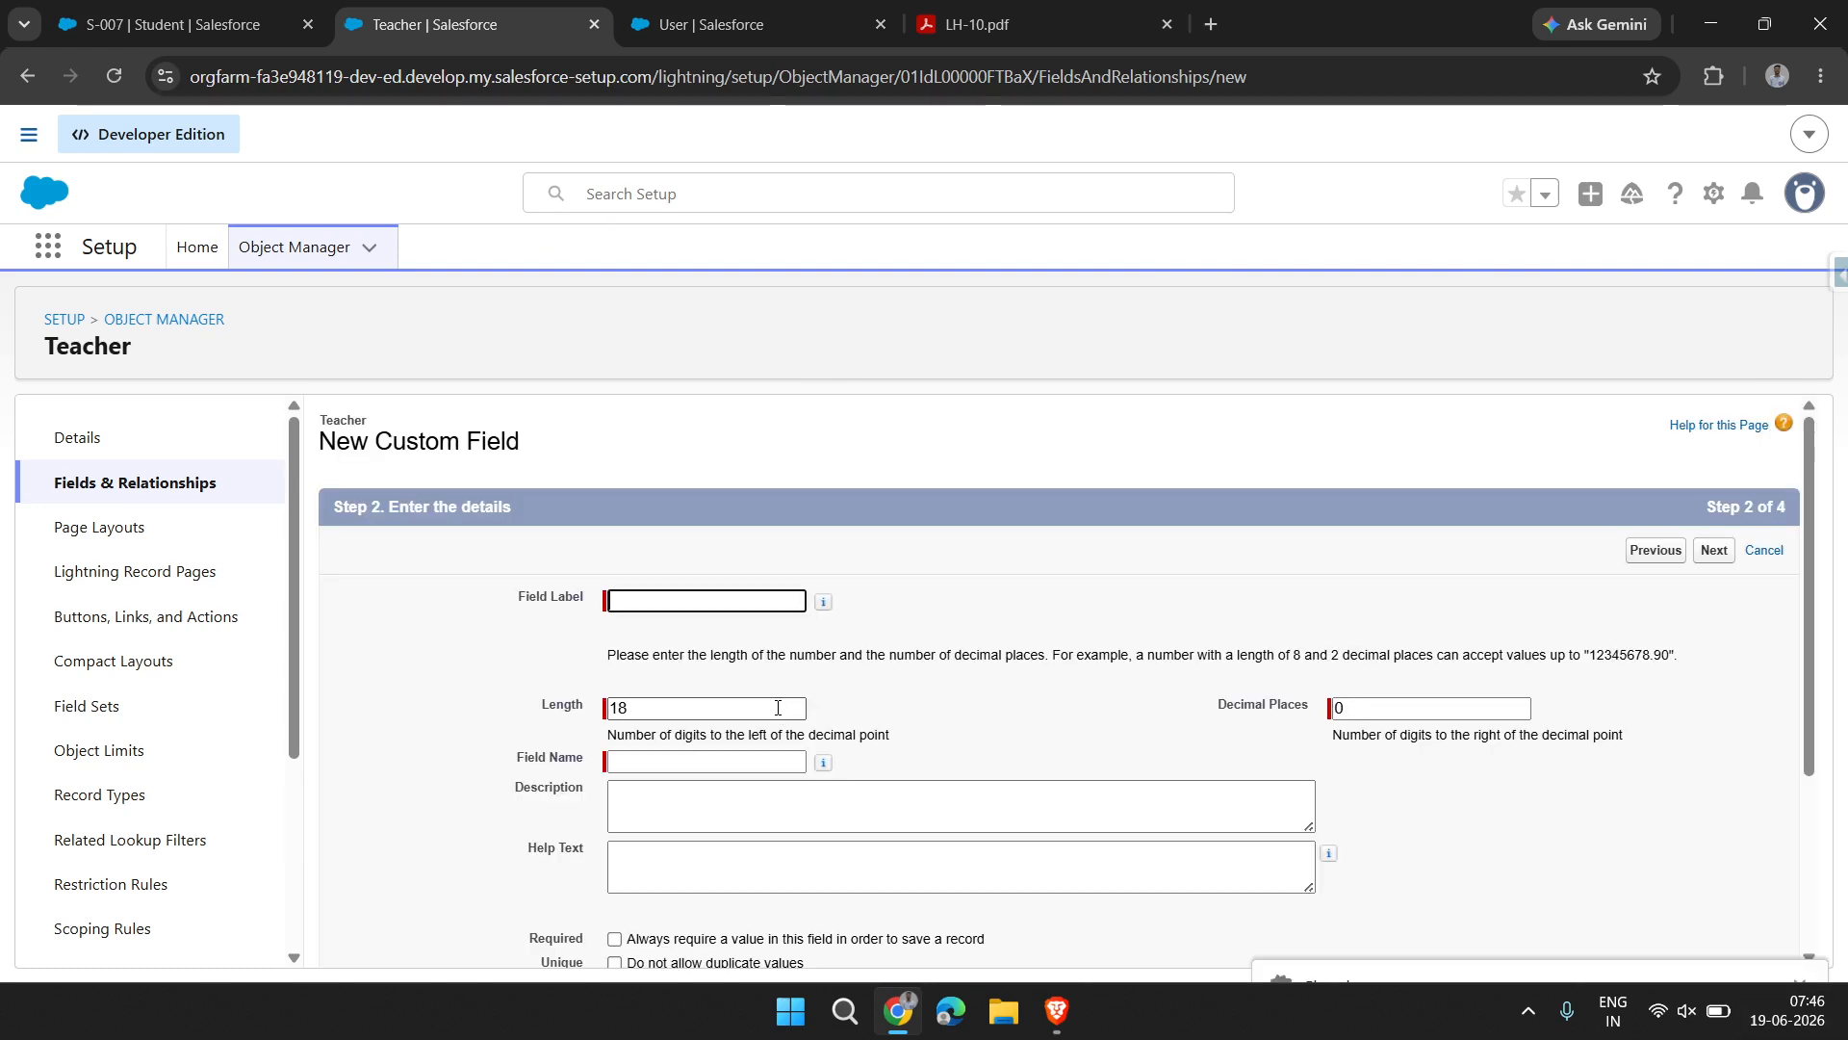
# Label the new number field Experience(Years), with the field name Experience_Years
pyautogui.click(668, 601)
pyautogui.write('Yea')
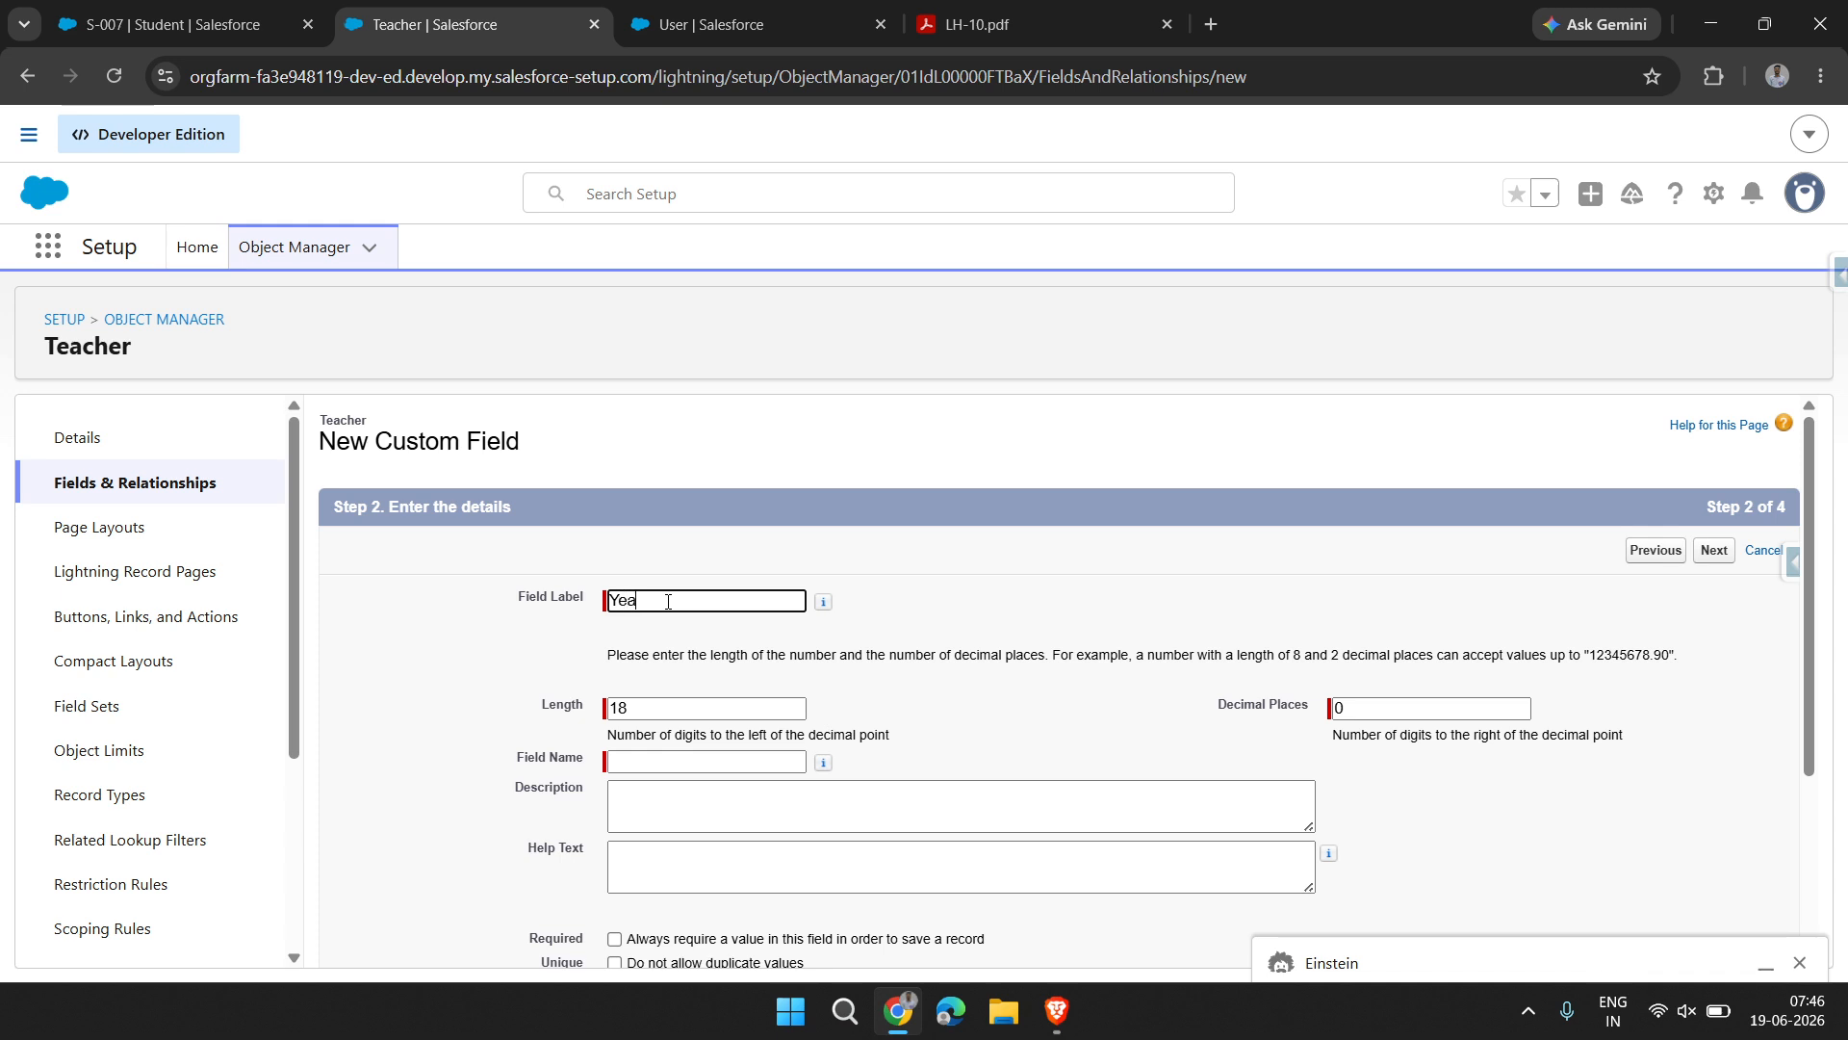
pyautogui.write('Ex')
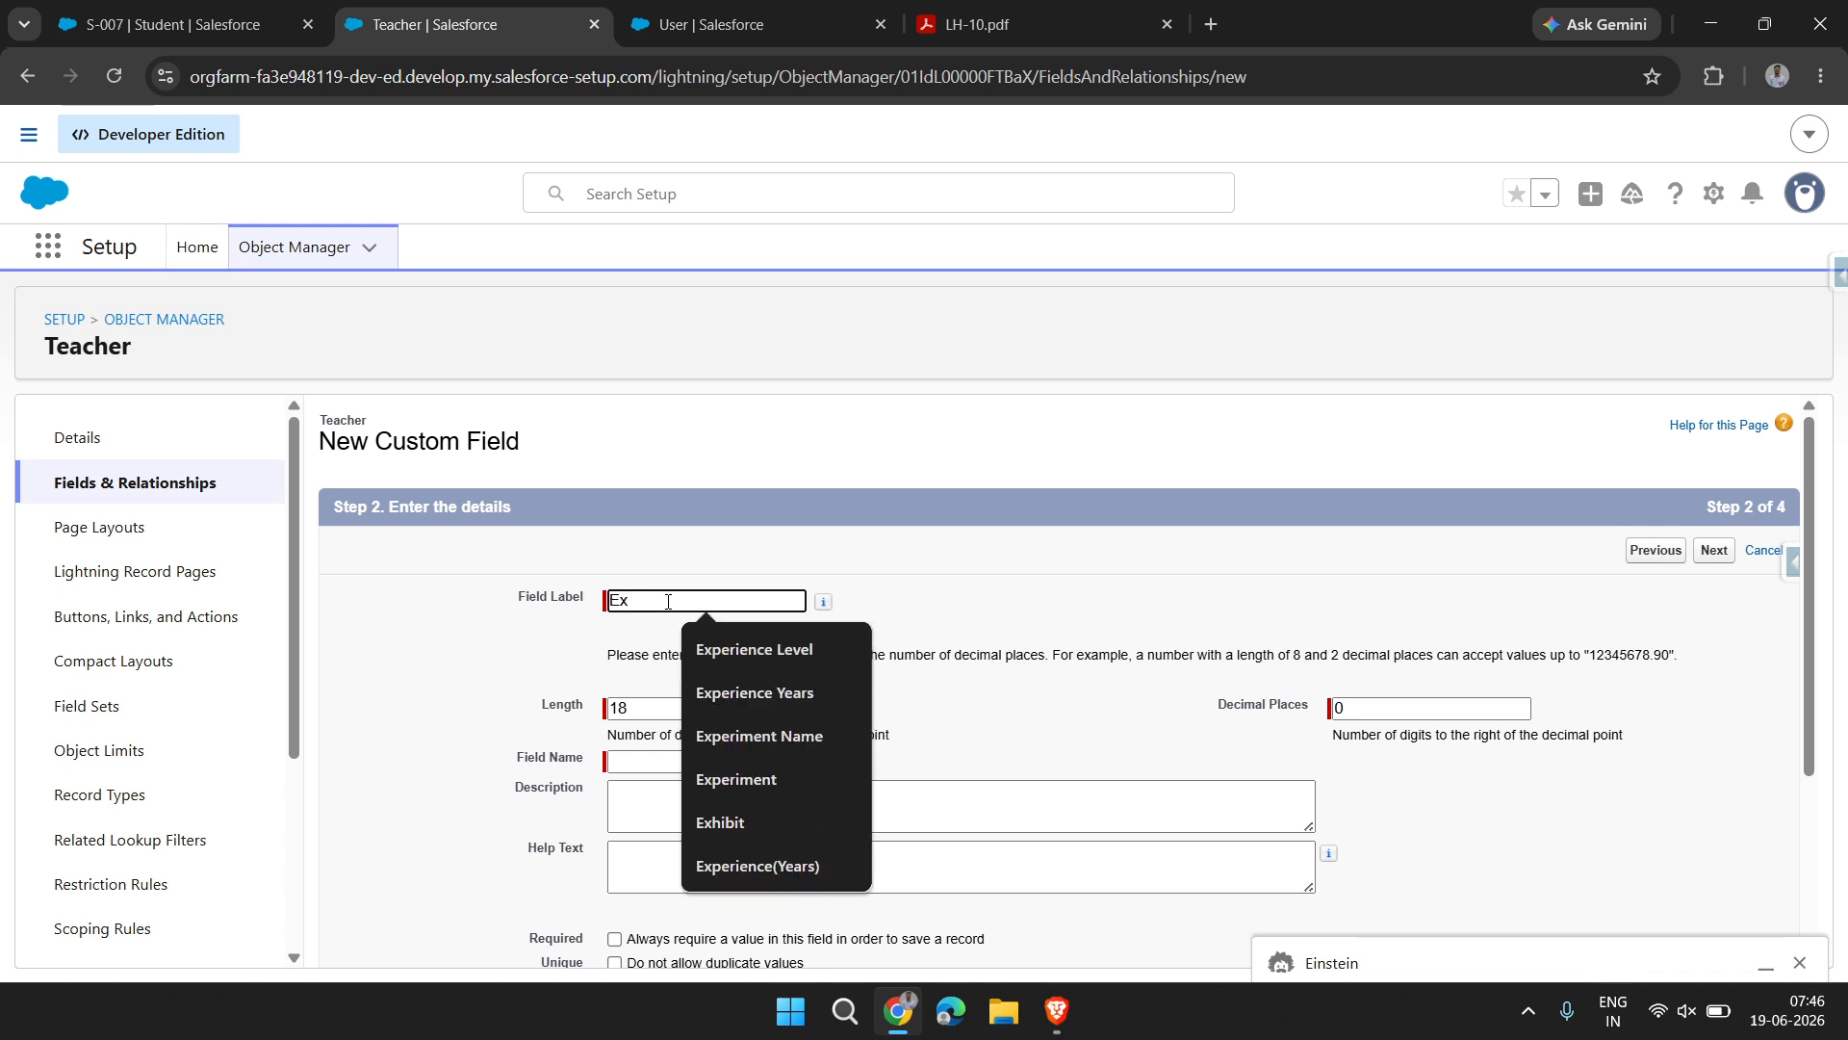
pyautogui.write('perience Years')
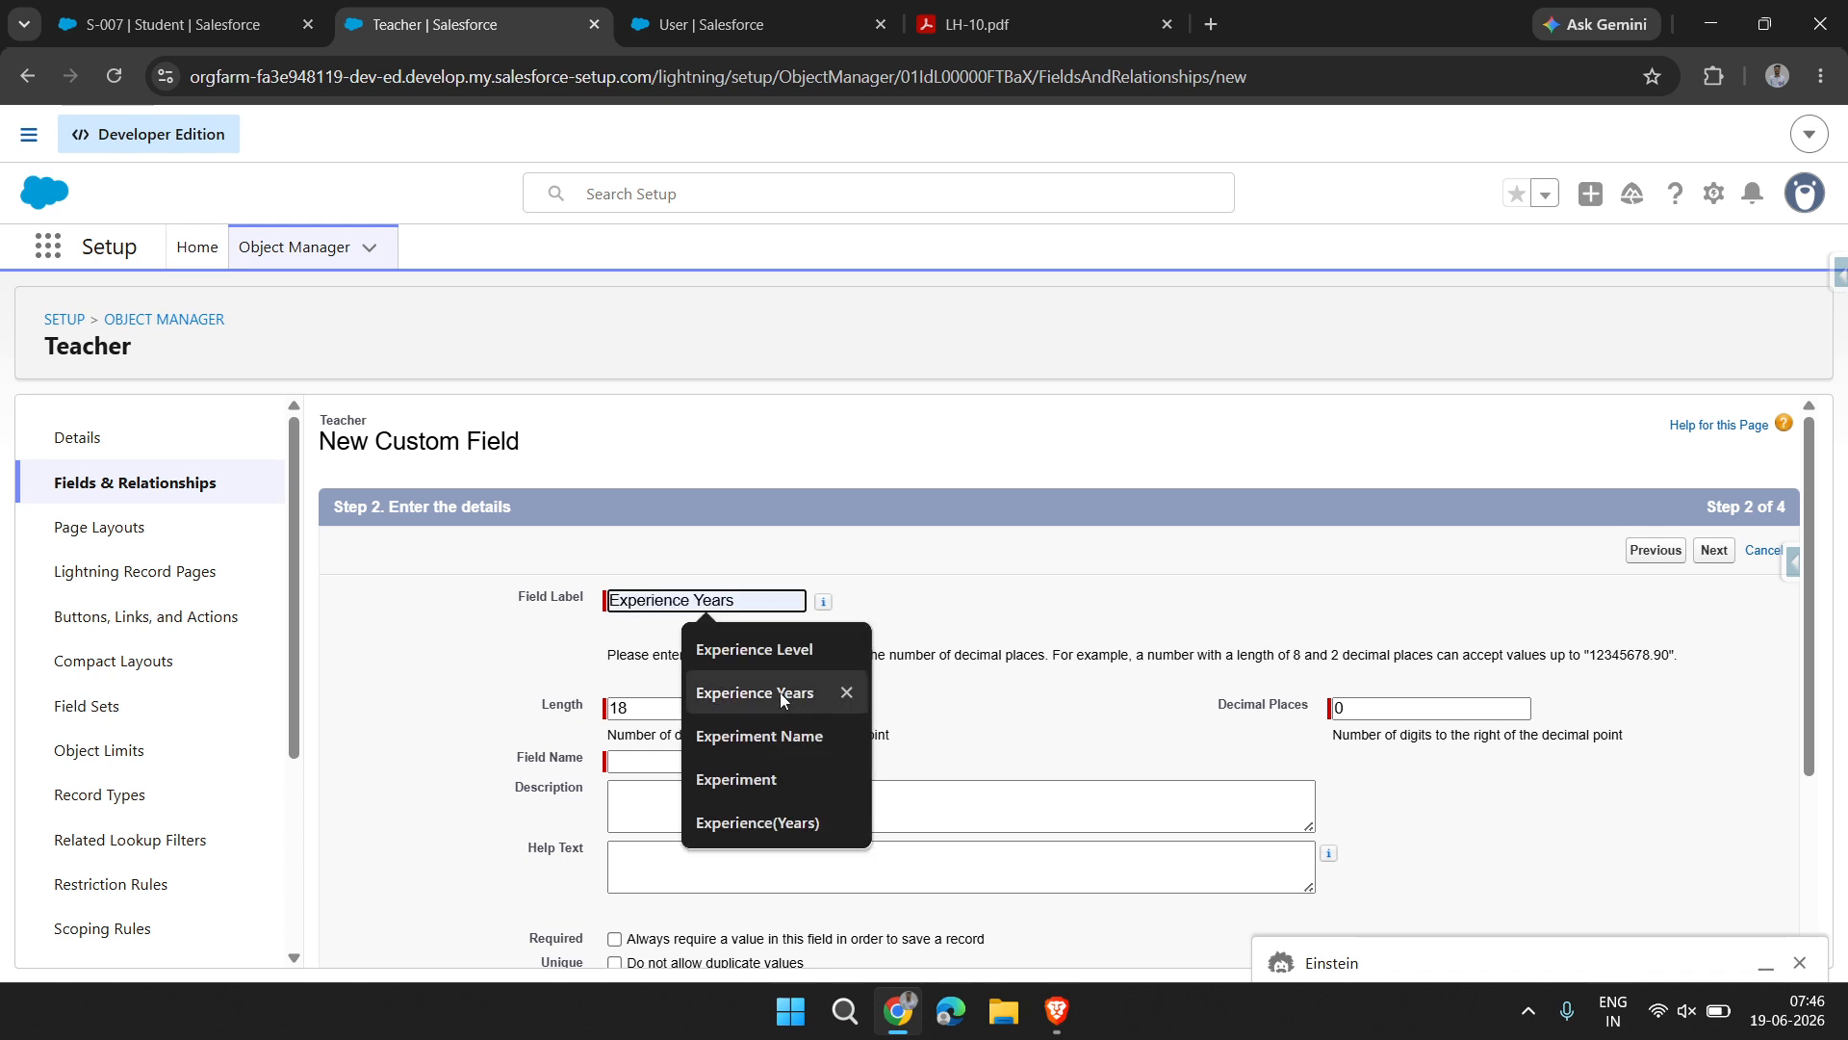
pyautogui.click(780, 691)
pyautogui.press('BackSpace')
pyautogui.press('BackSpace')
pyautogui.press('BackSpace')
pyautogui.press('BackSpace')
pyautogui.press('BackSpace')
pyautogui.press('BackSpace')
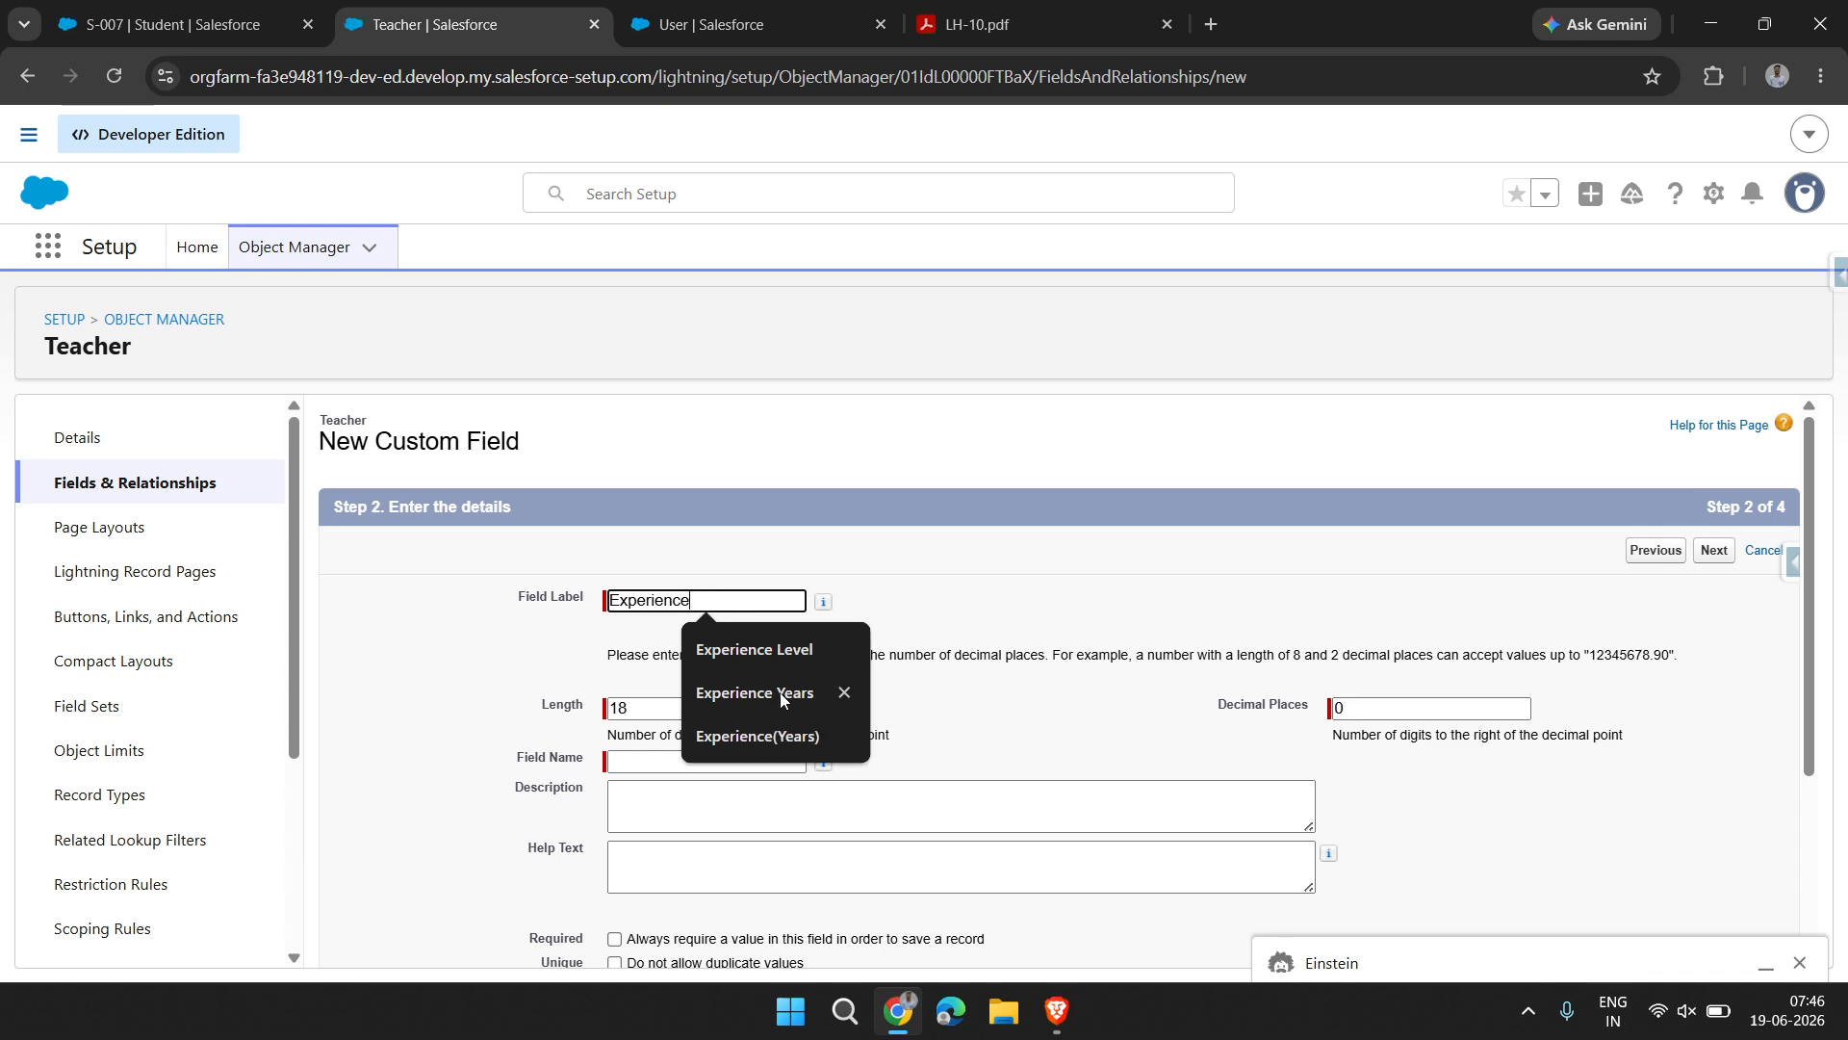
pyautogui.write('()')
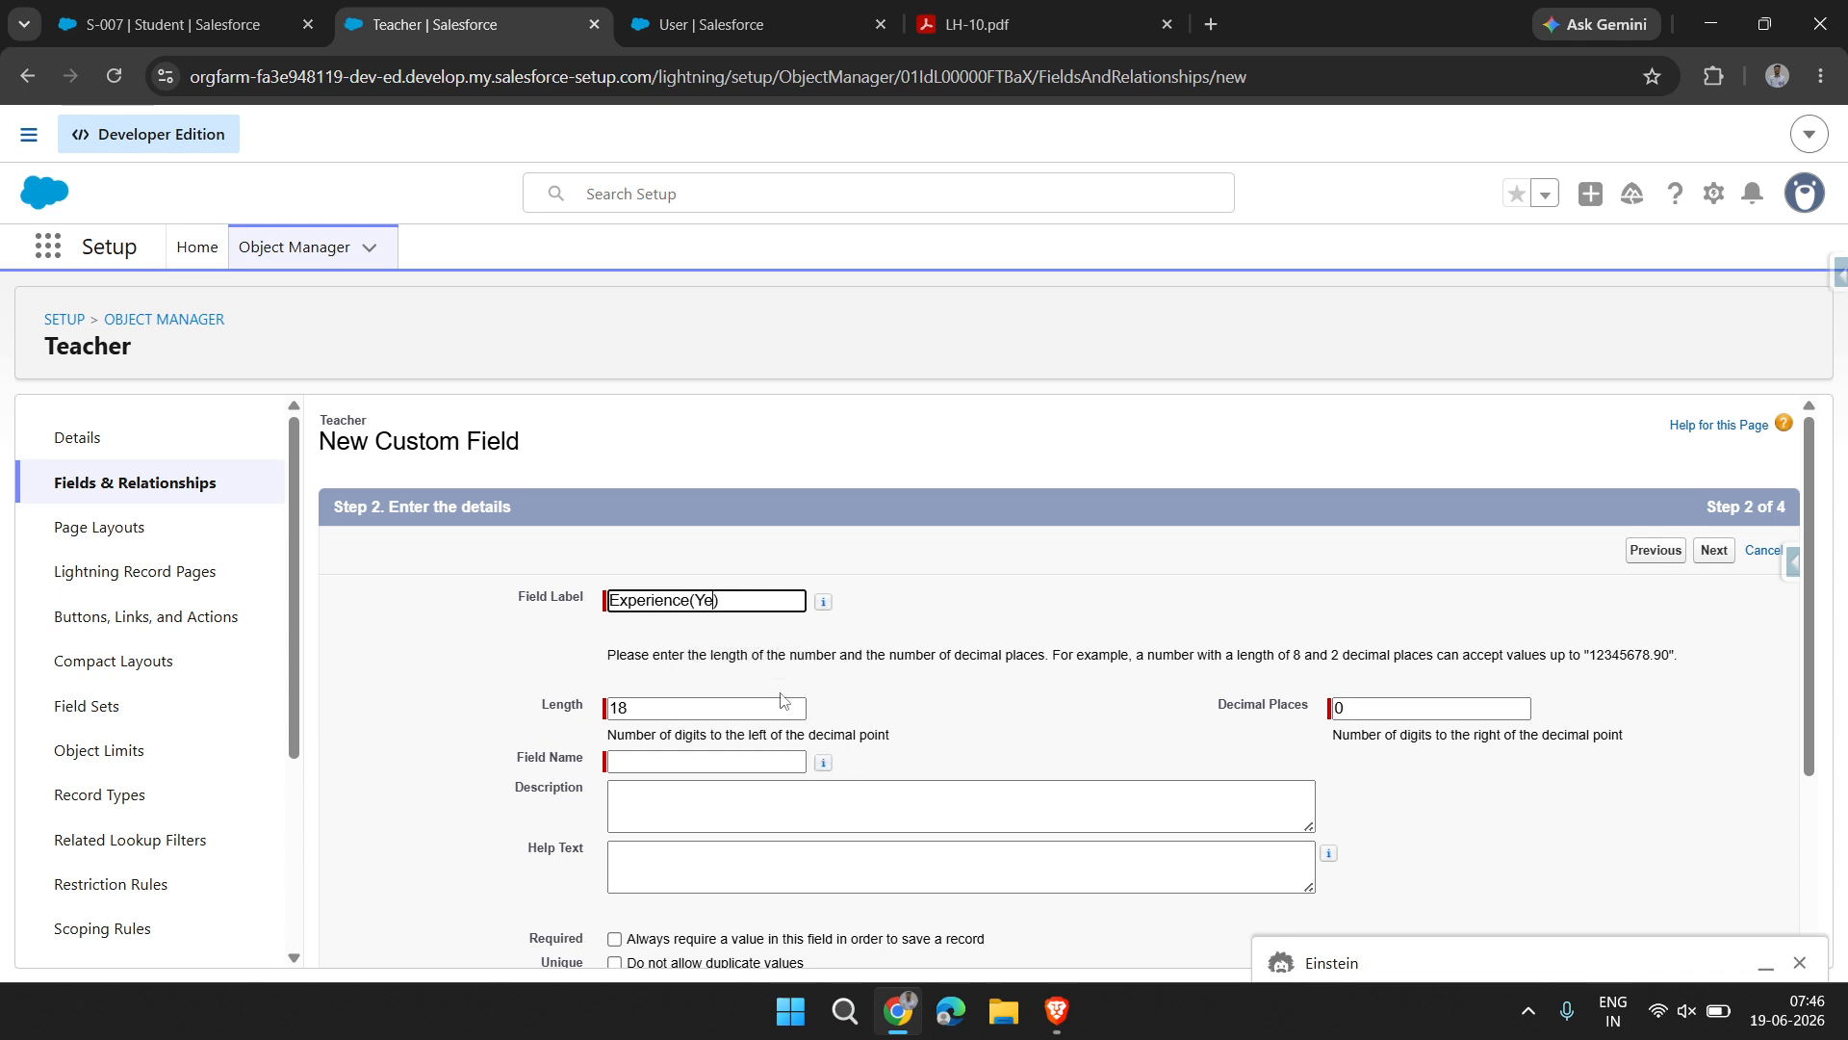
pyautogui.click(1113, 784)
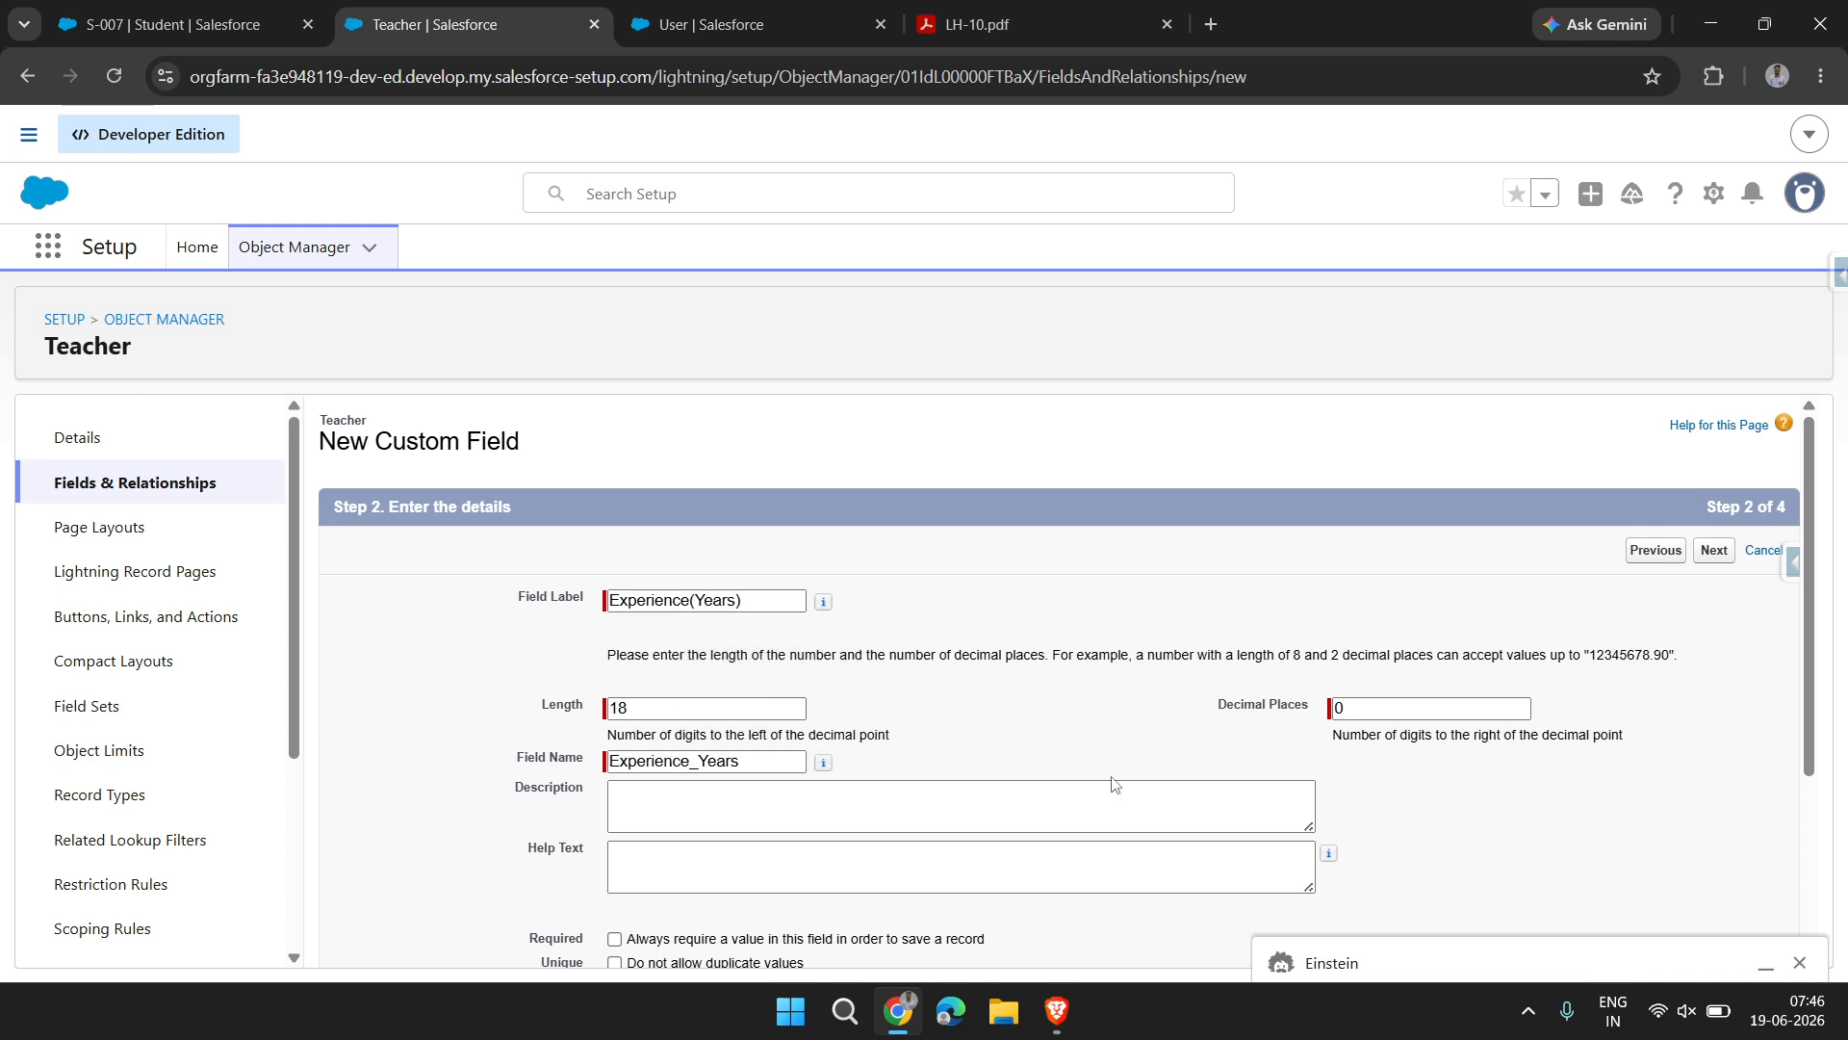
# Keep the remaining field options, go through the field-level security page, and save the Experience(Years) field
pyautogui.scroll(-3, 821, 828)
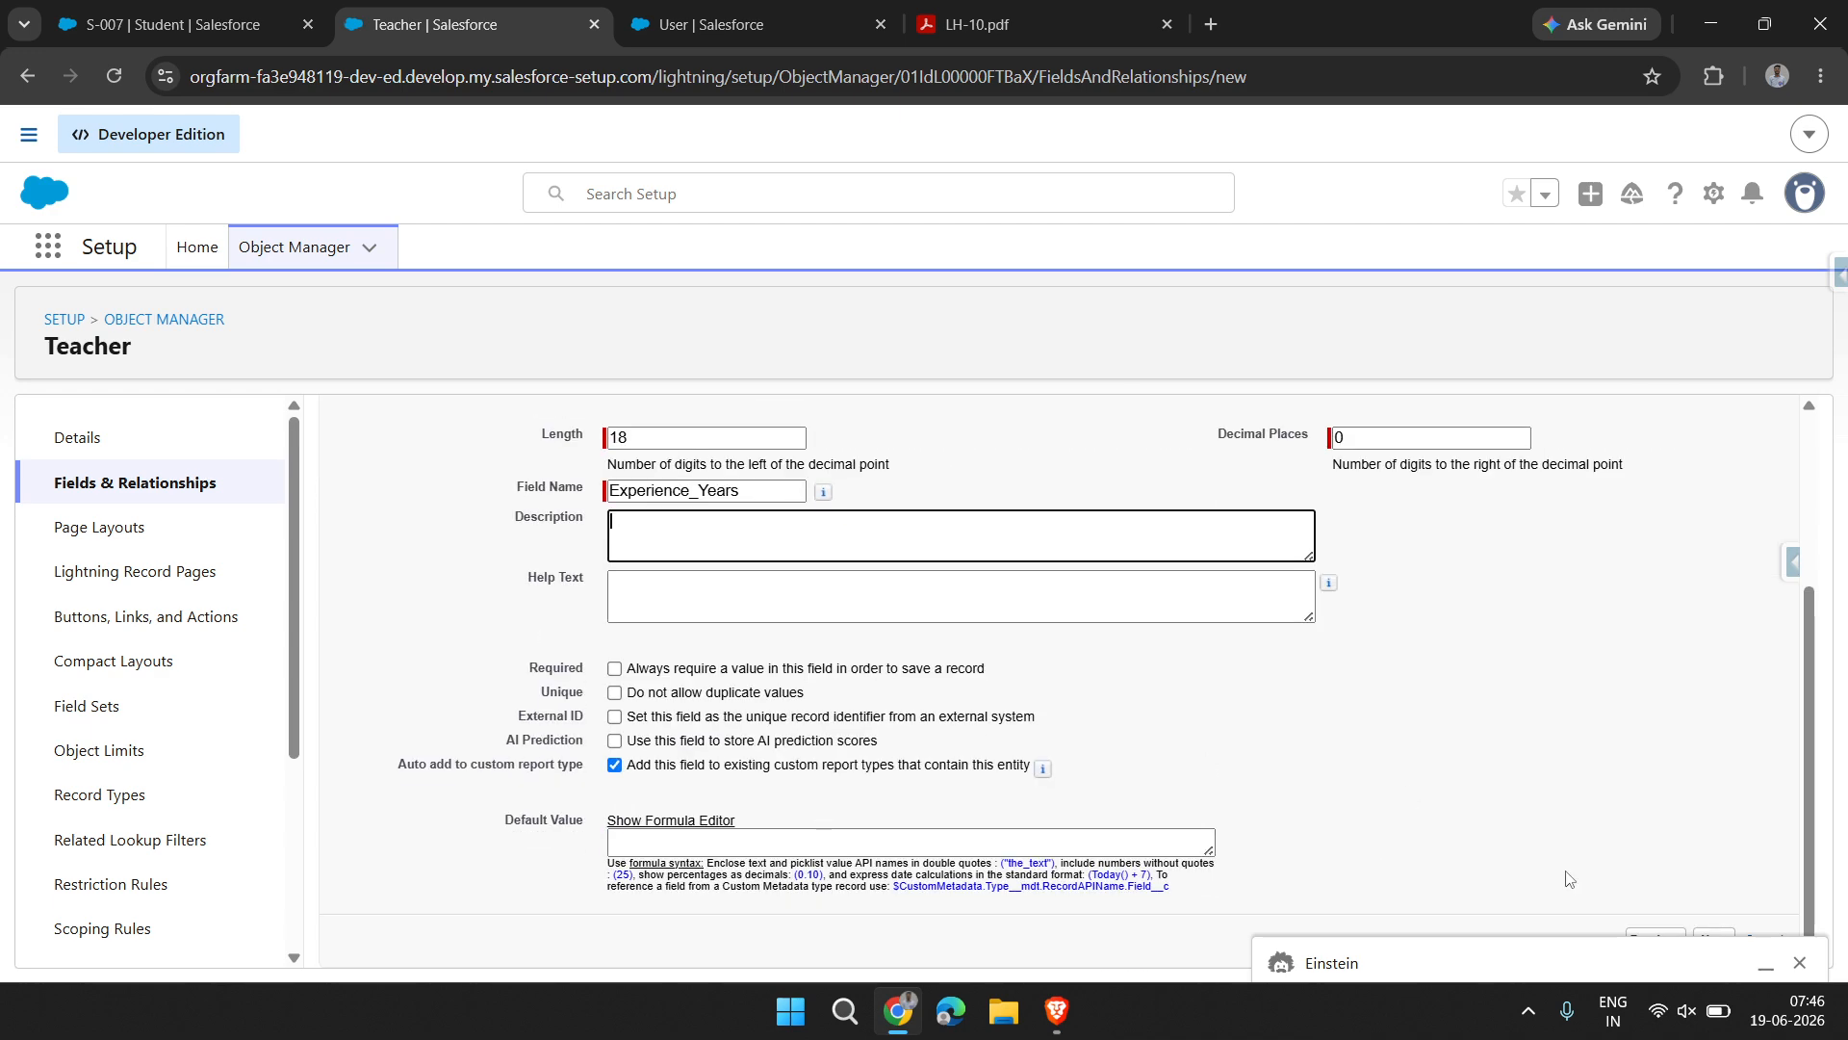
pyautogui.click(1799, 963)
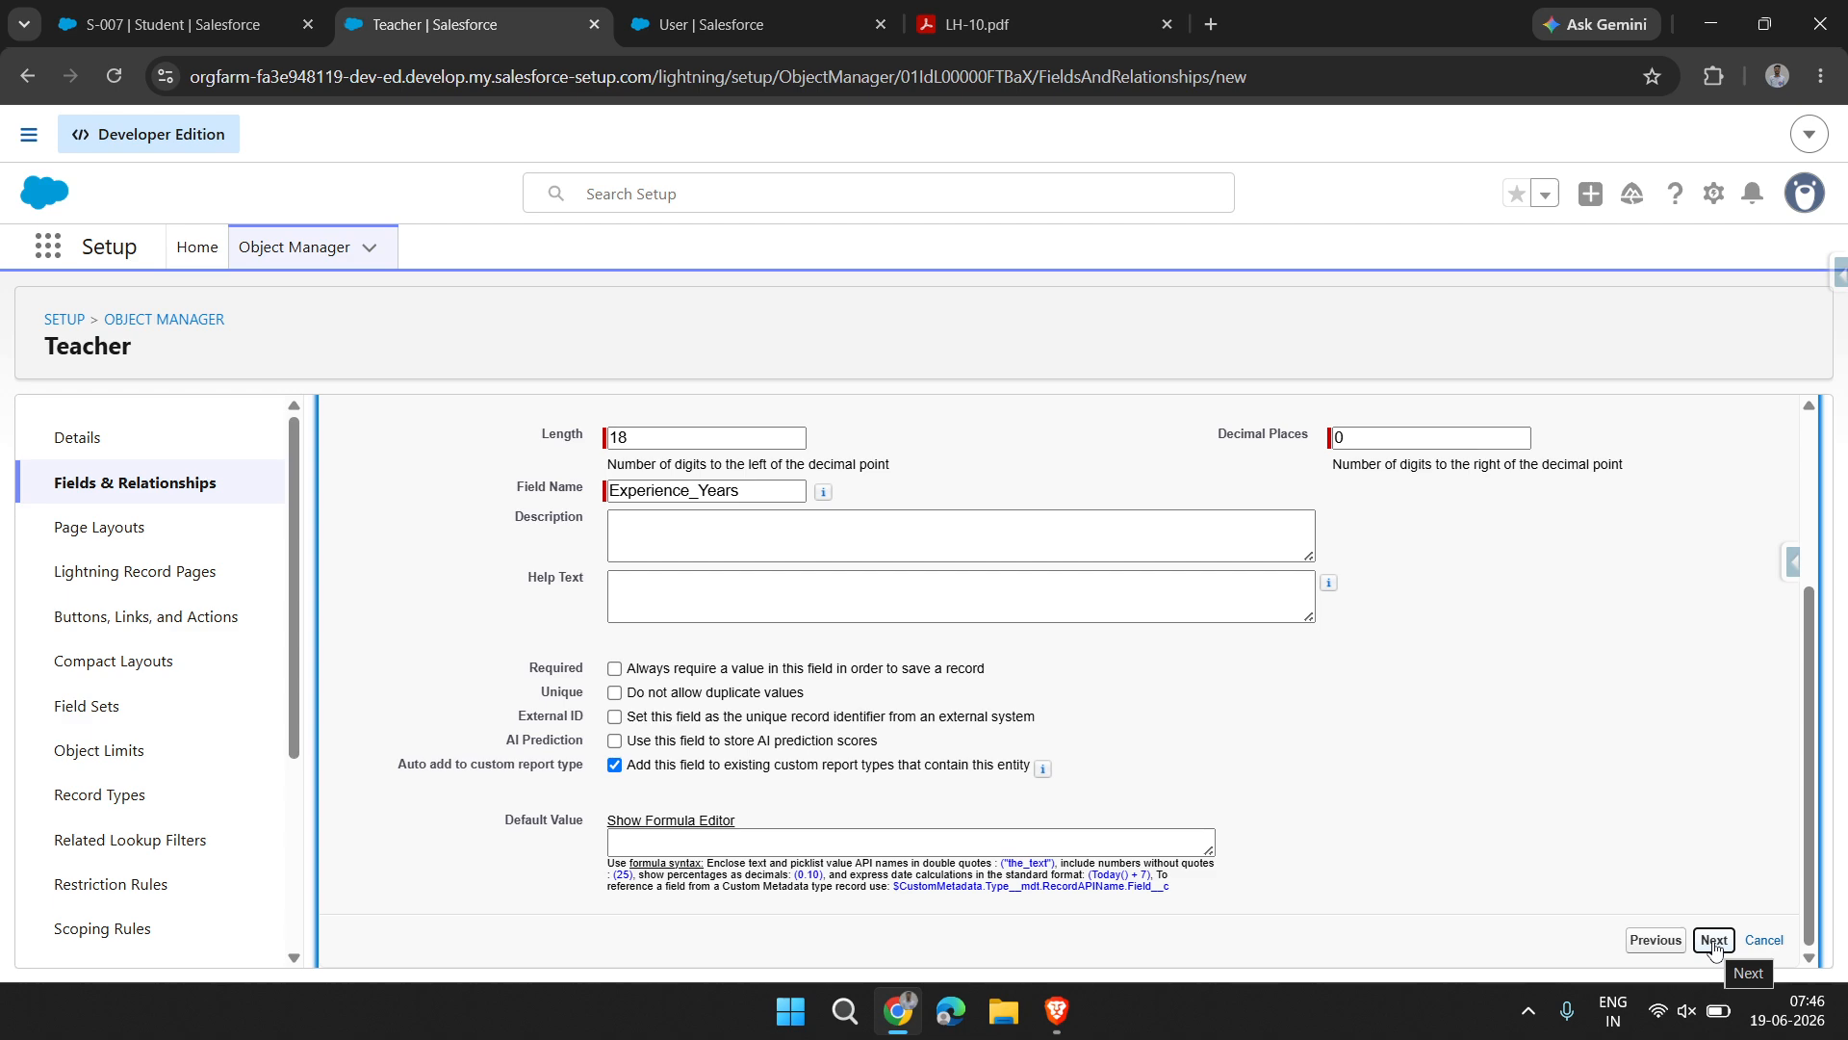
pyautogui.click(1714, 941)
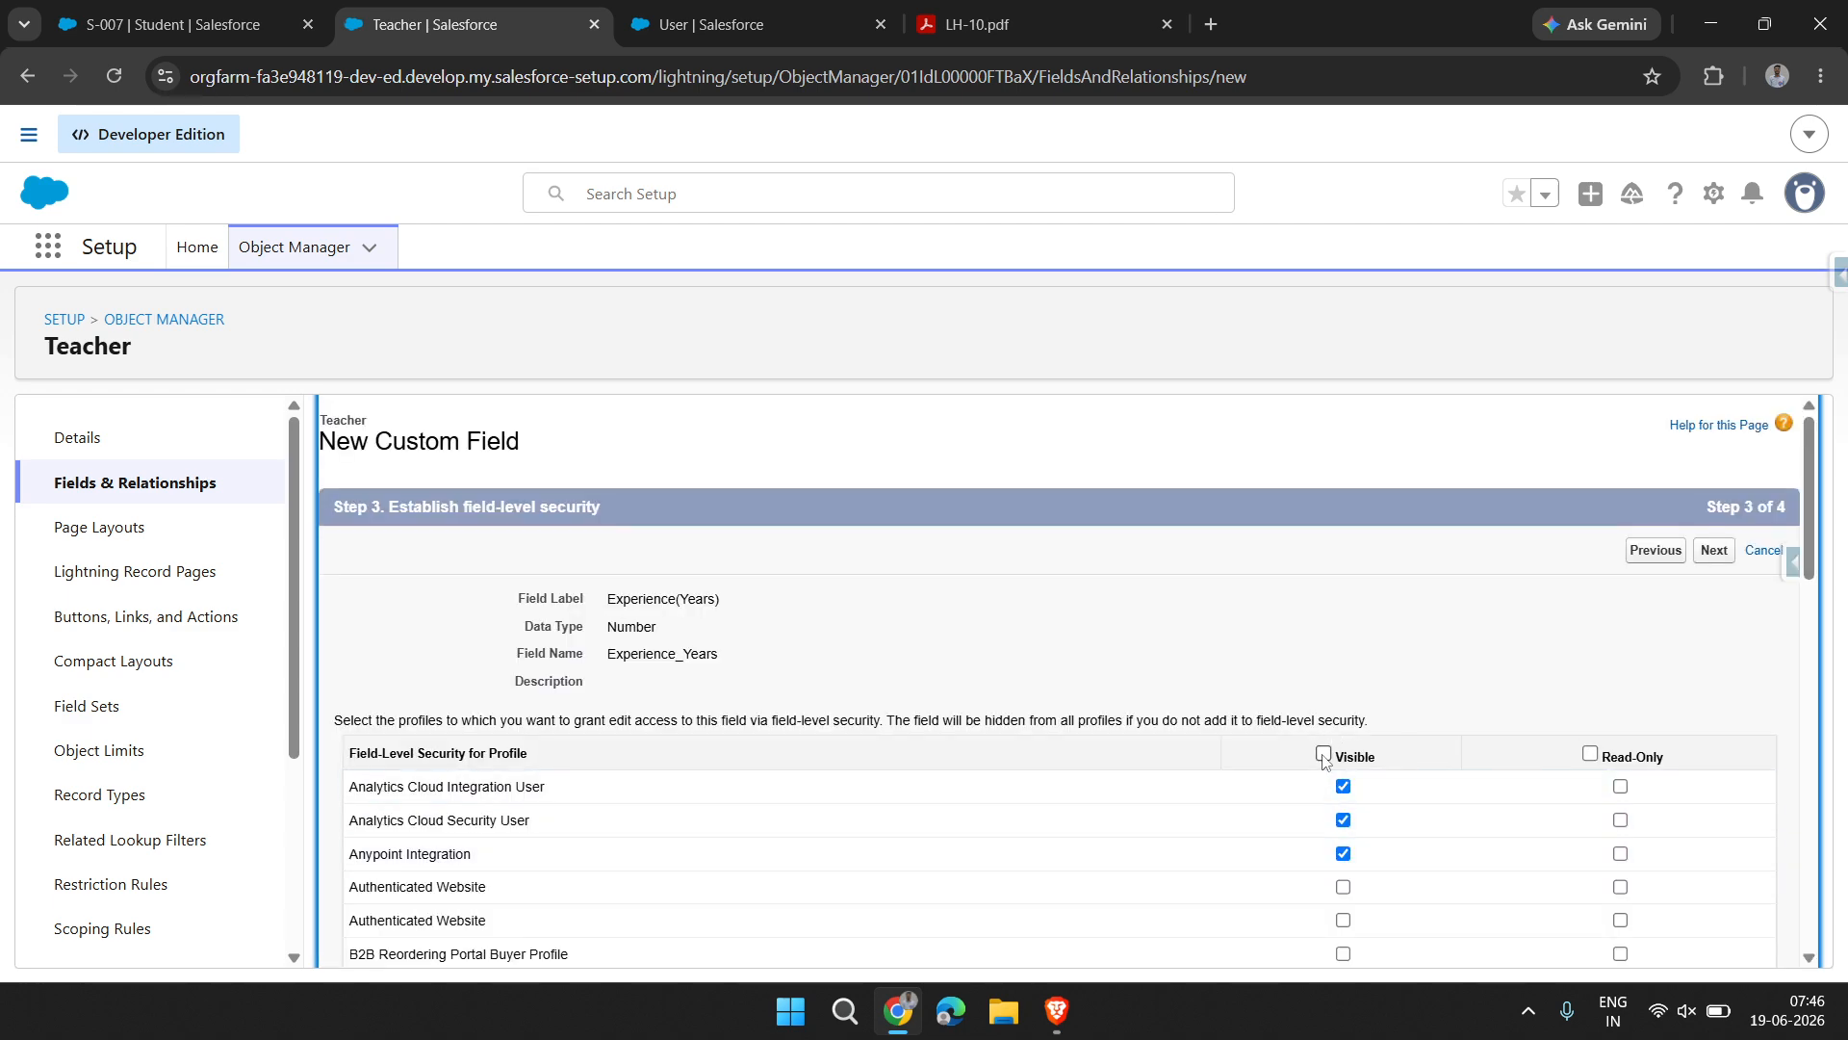
pyautogui.scroll(-8, 1325, 761)
pyautogui.scroll(8, 1325, 761)
pyautogui.click(1715, 553)
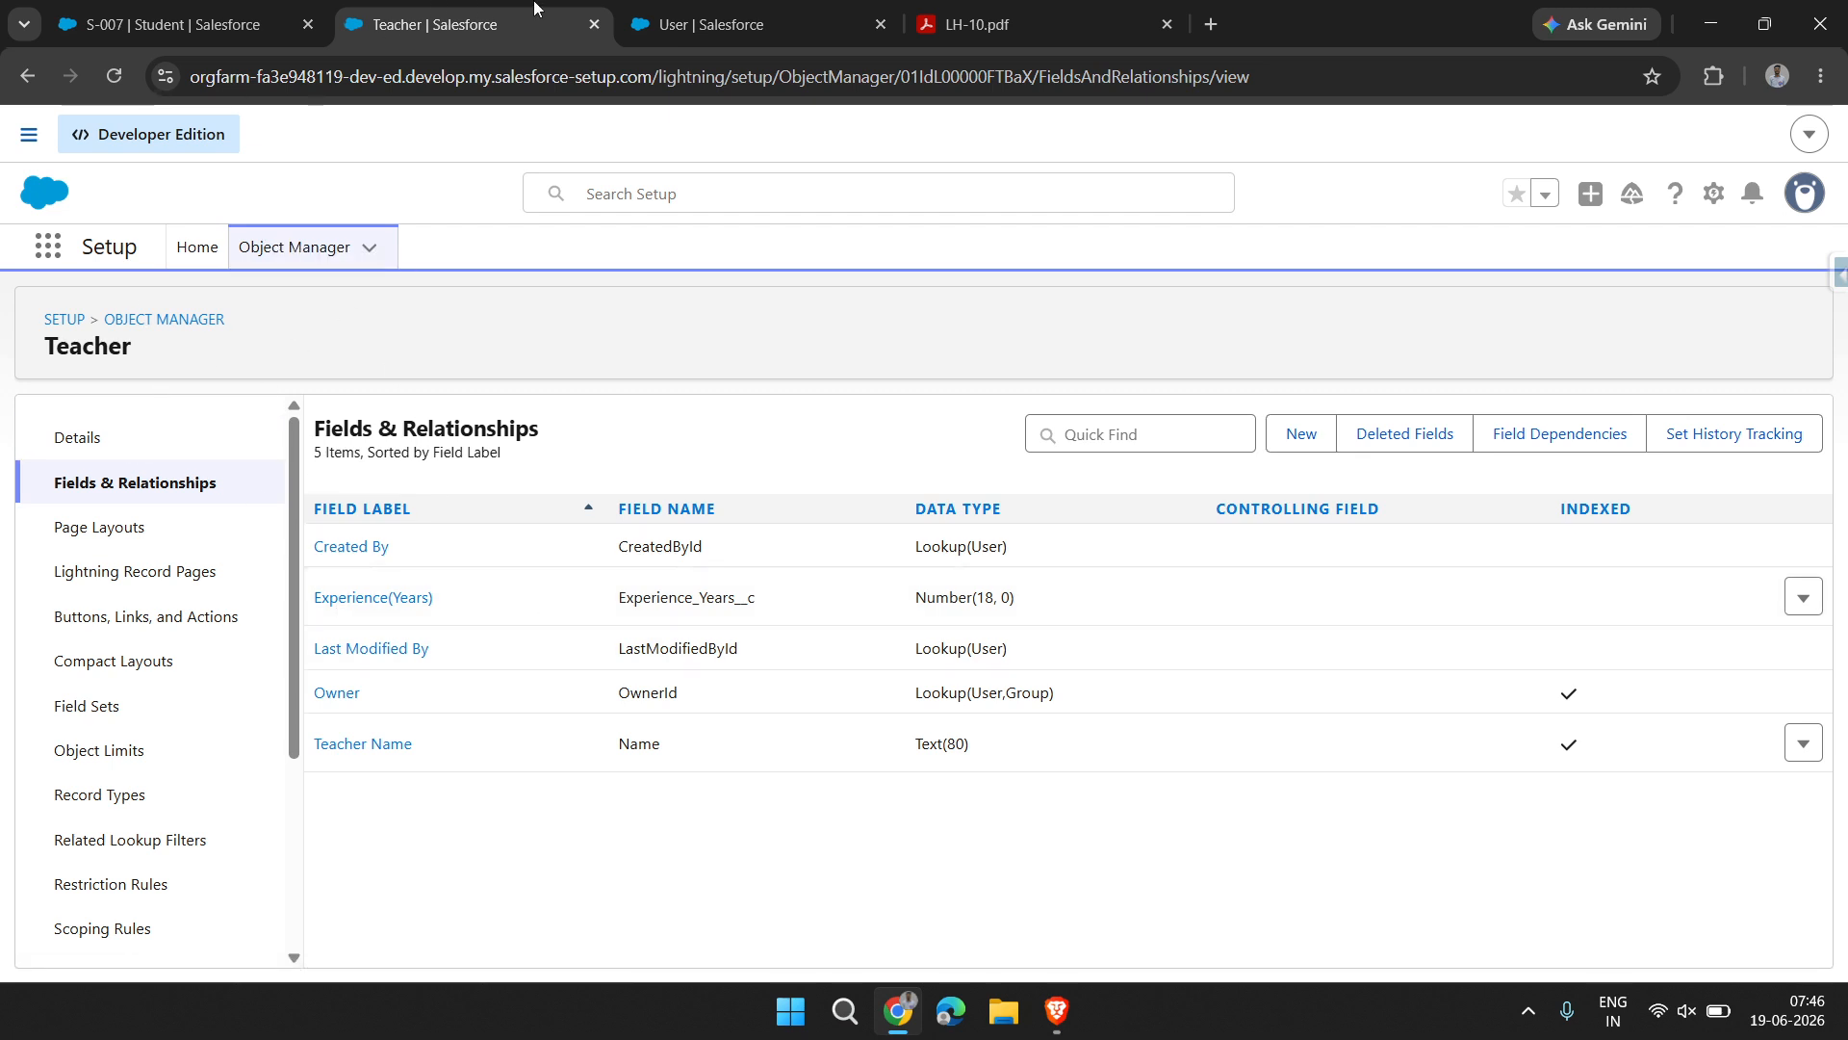
# Switch to School Management App, add the Teachers item to its navigation bar, and save the navigation
pyautogui.click(164, 26)
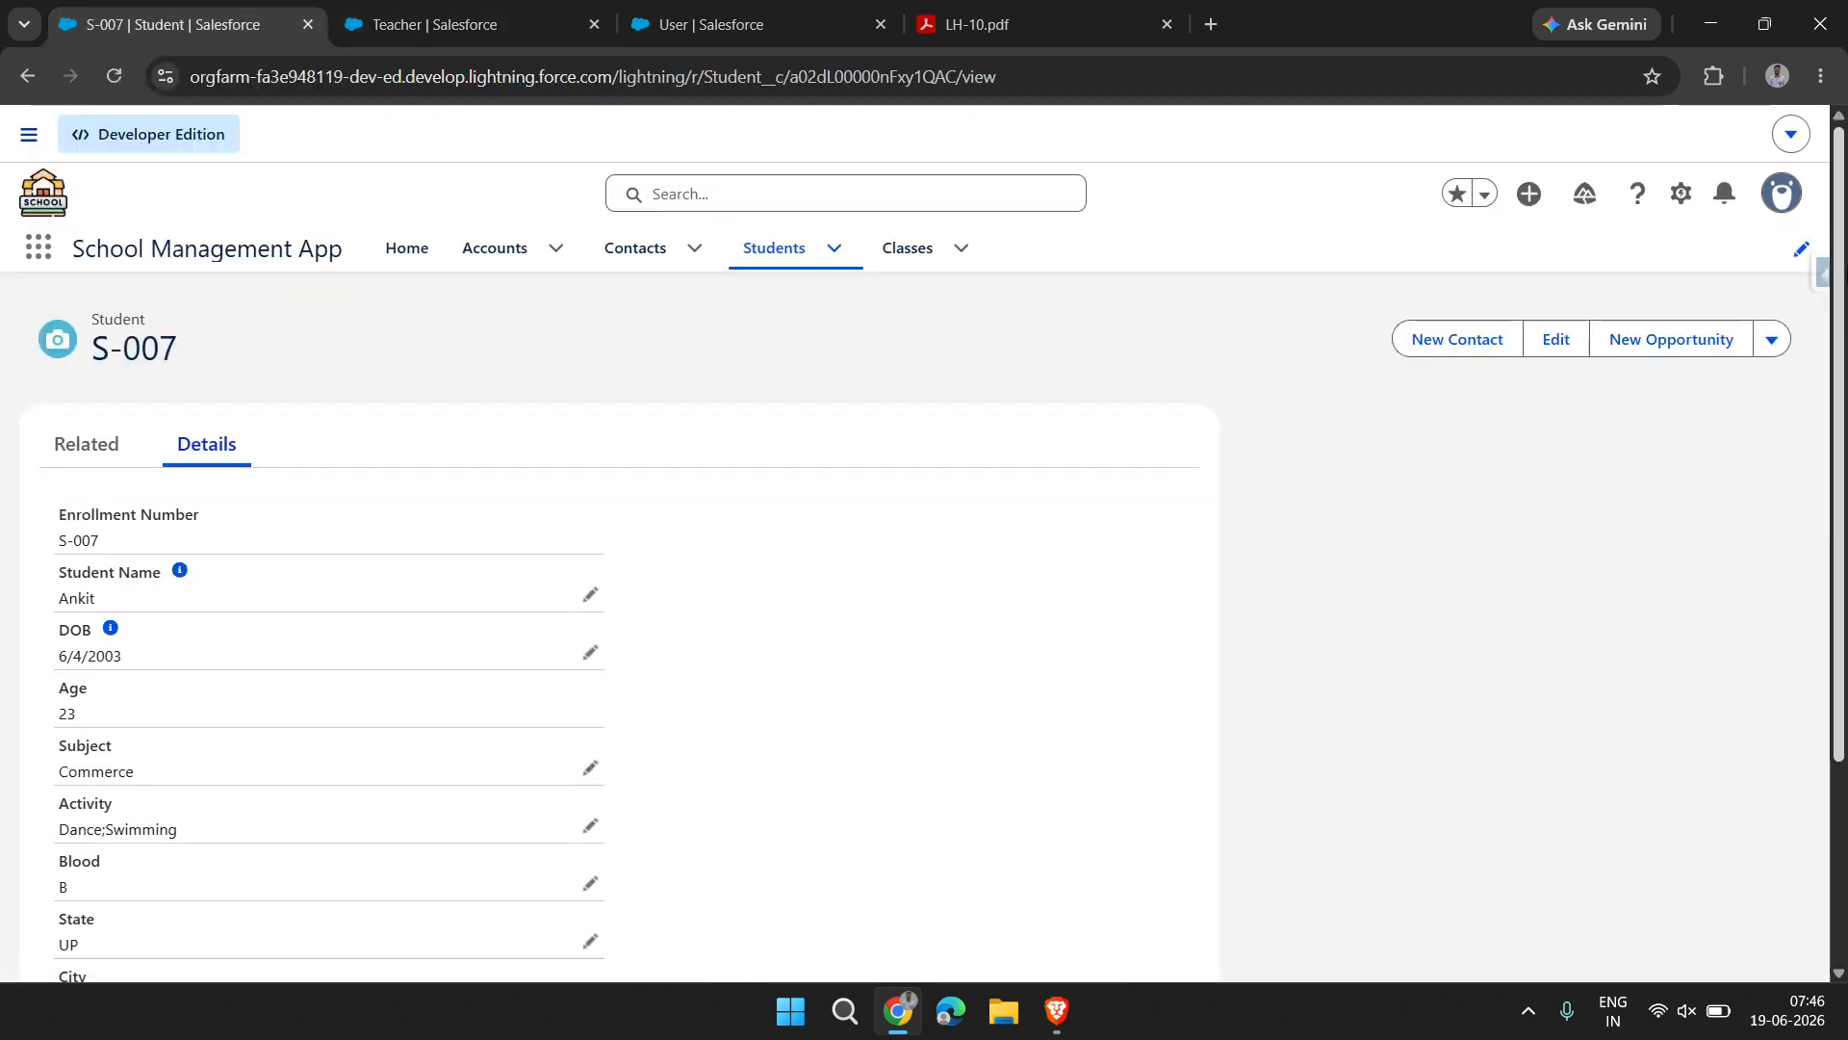
pyautogui.click(1804, 253)
pyautogui.click(1372, 443)
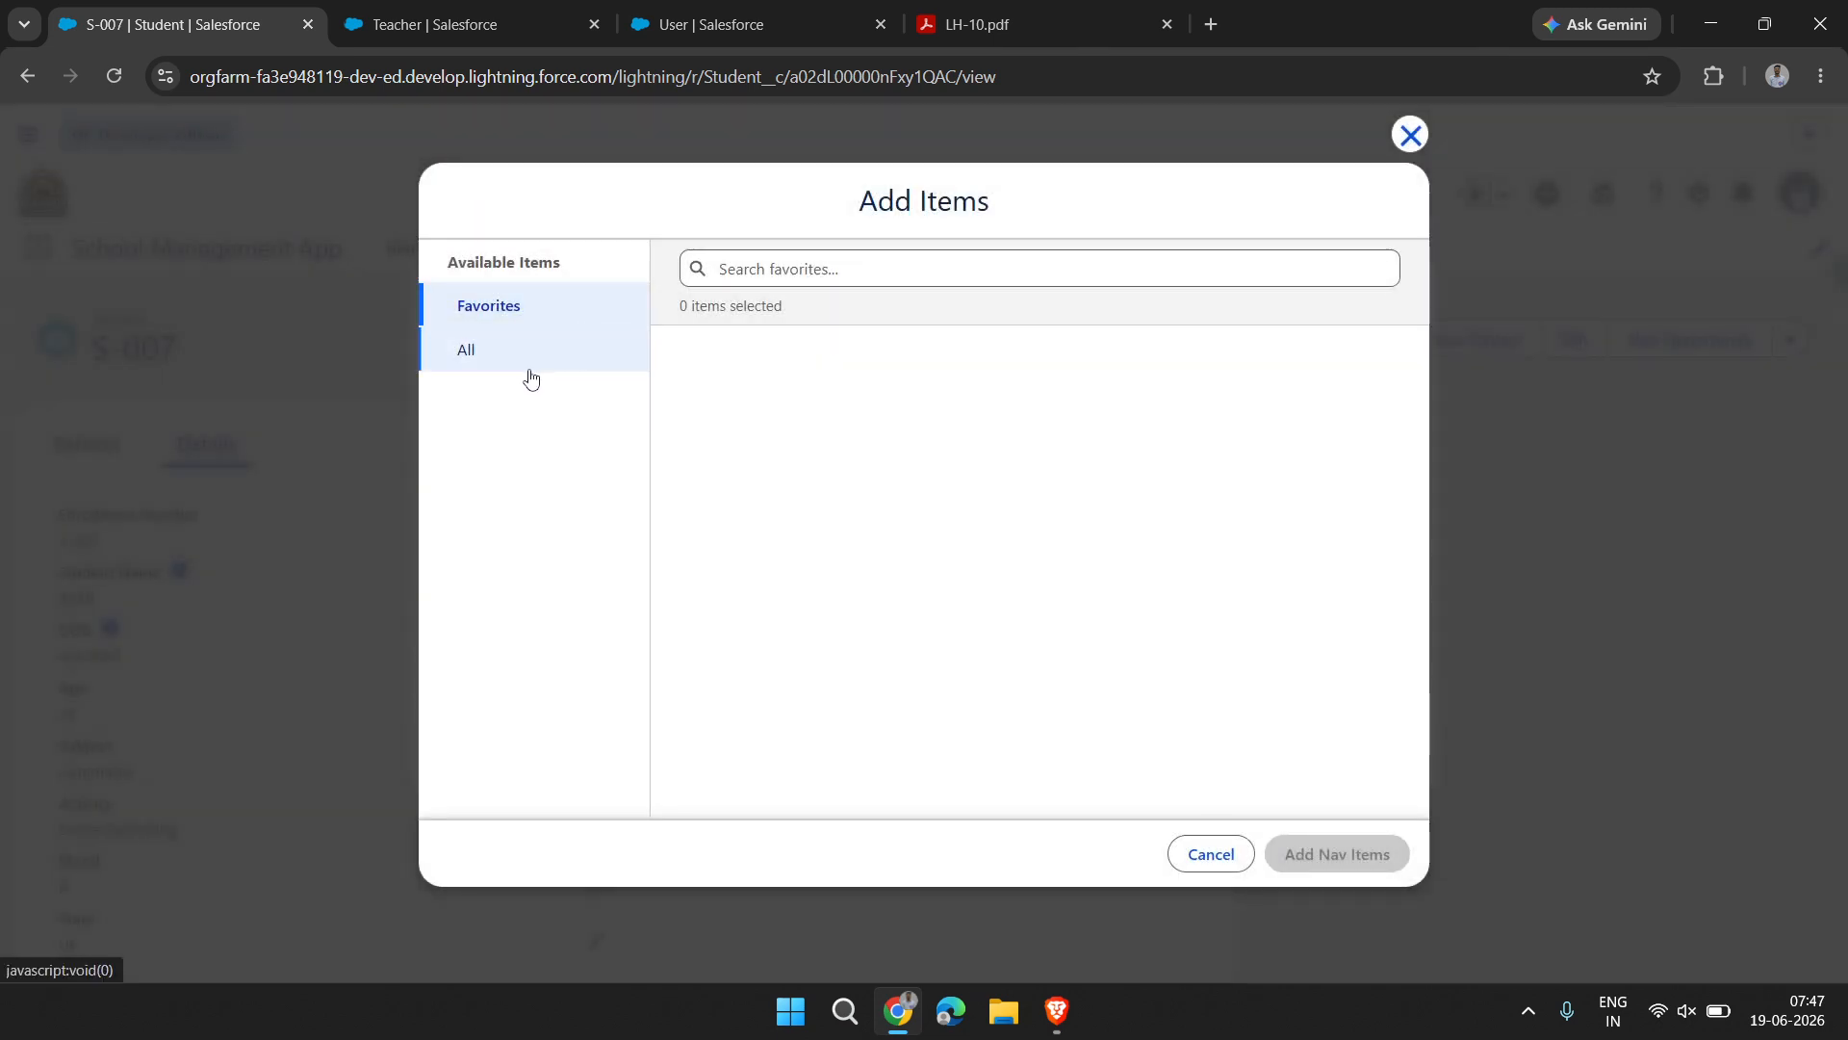
pyautogui.click(526, 364)
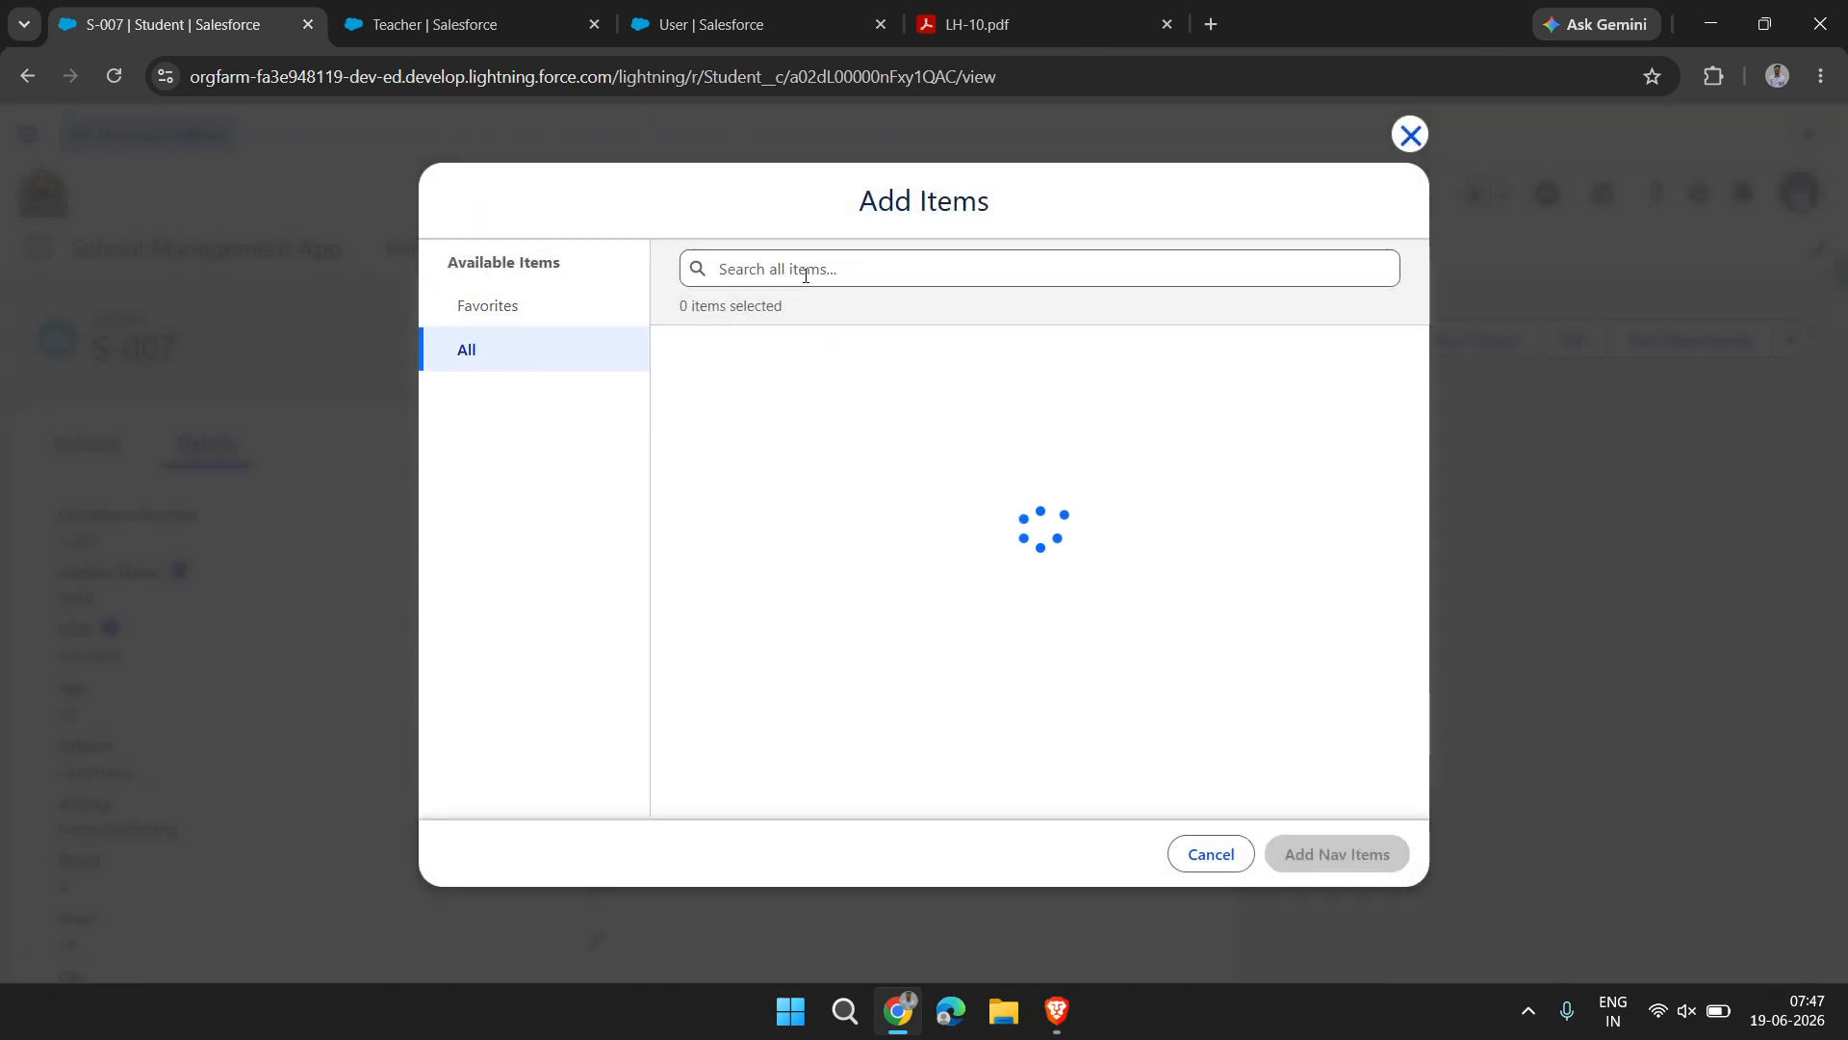
pyautogui.click(771, 271)
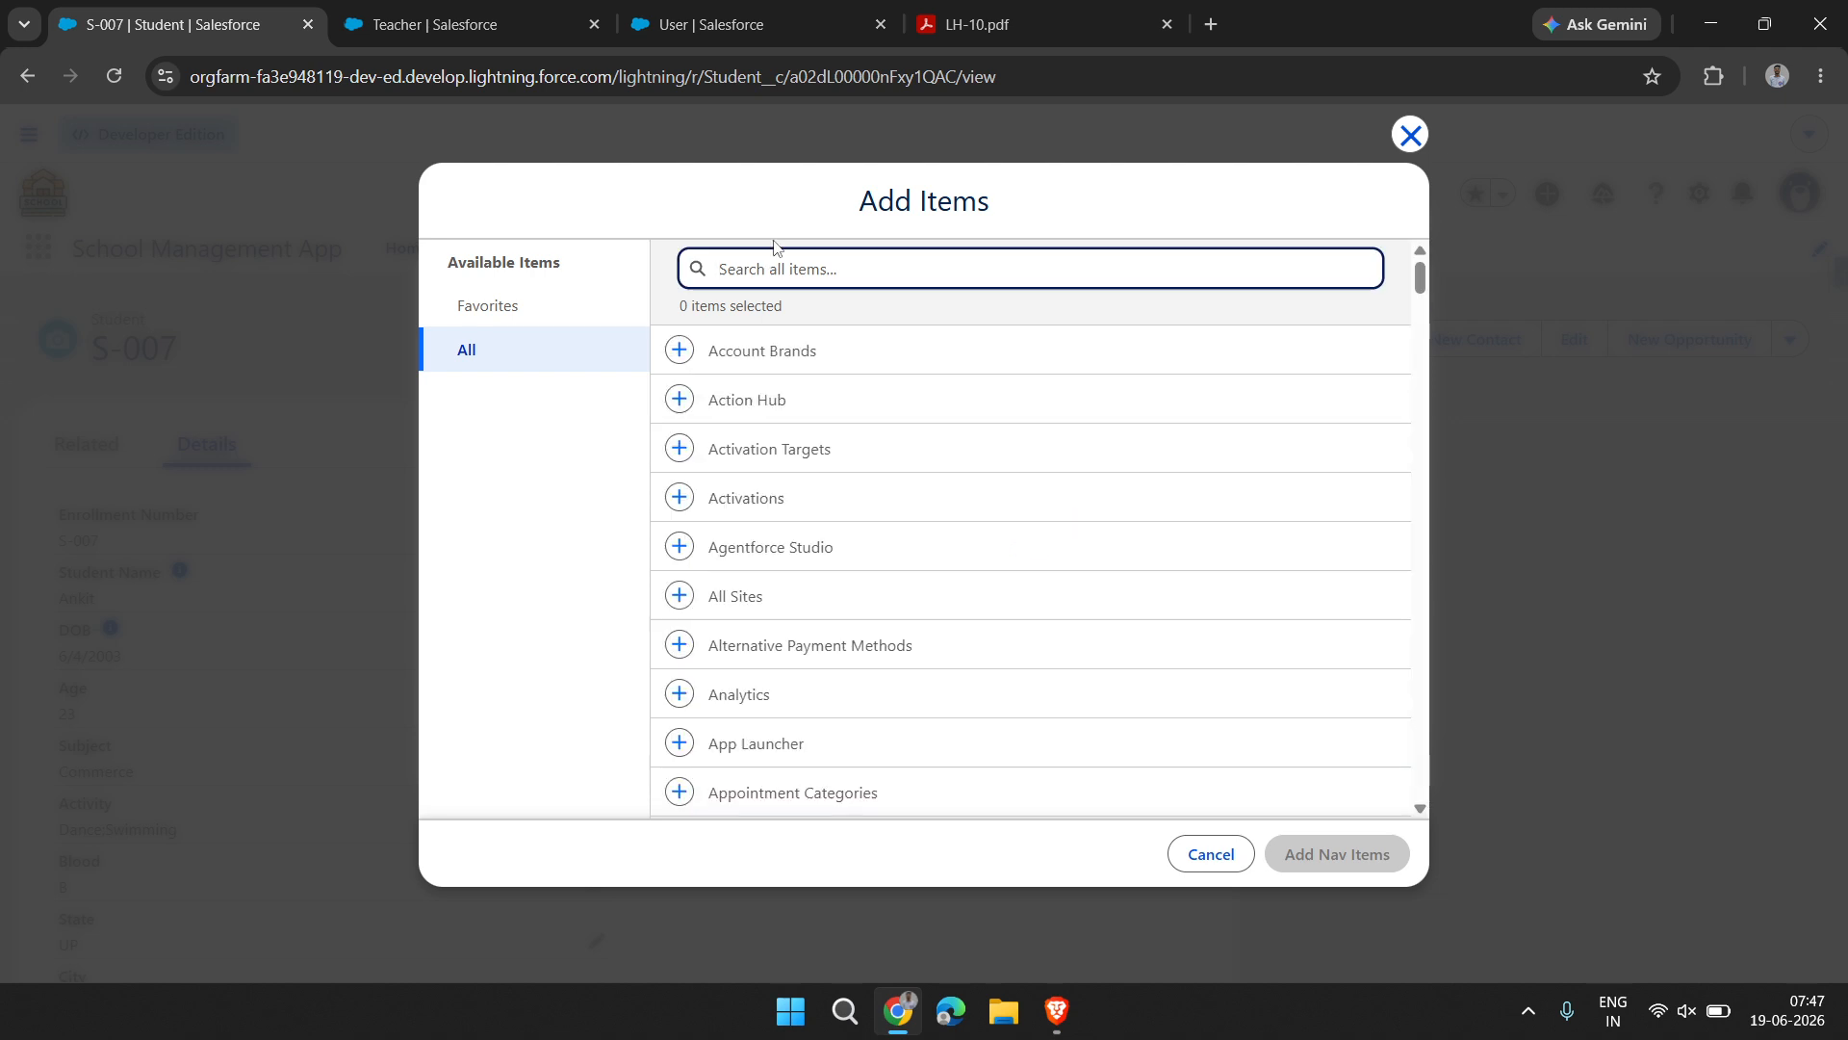
pyautogui.write('teac')
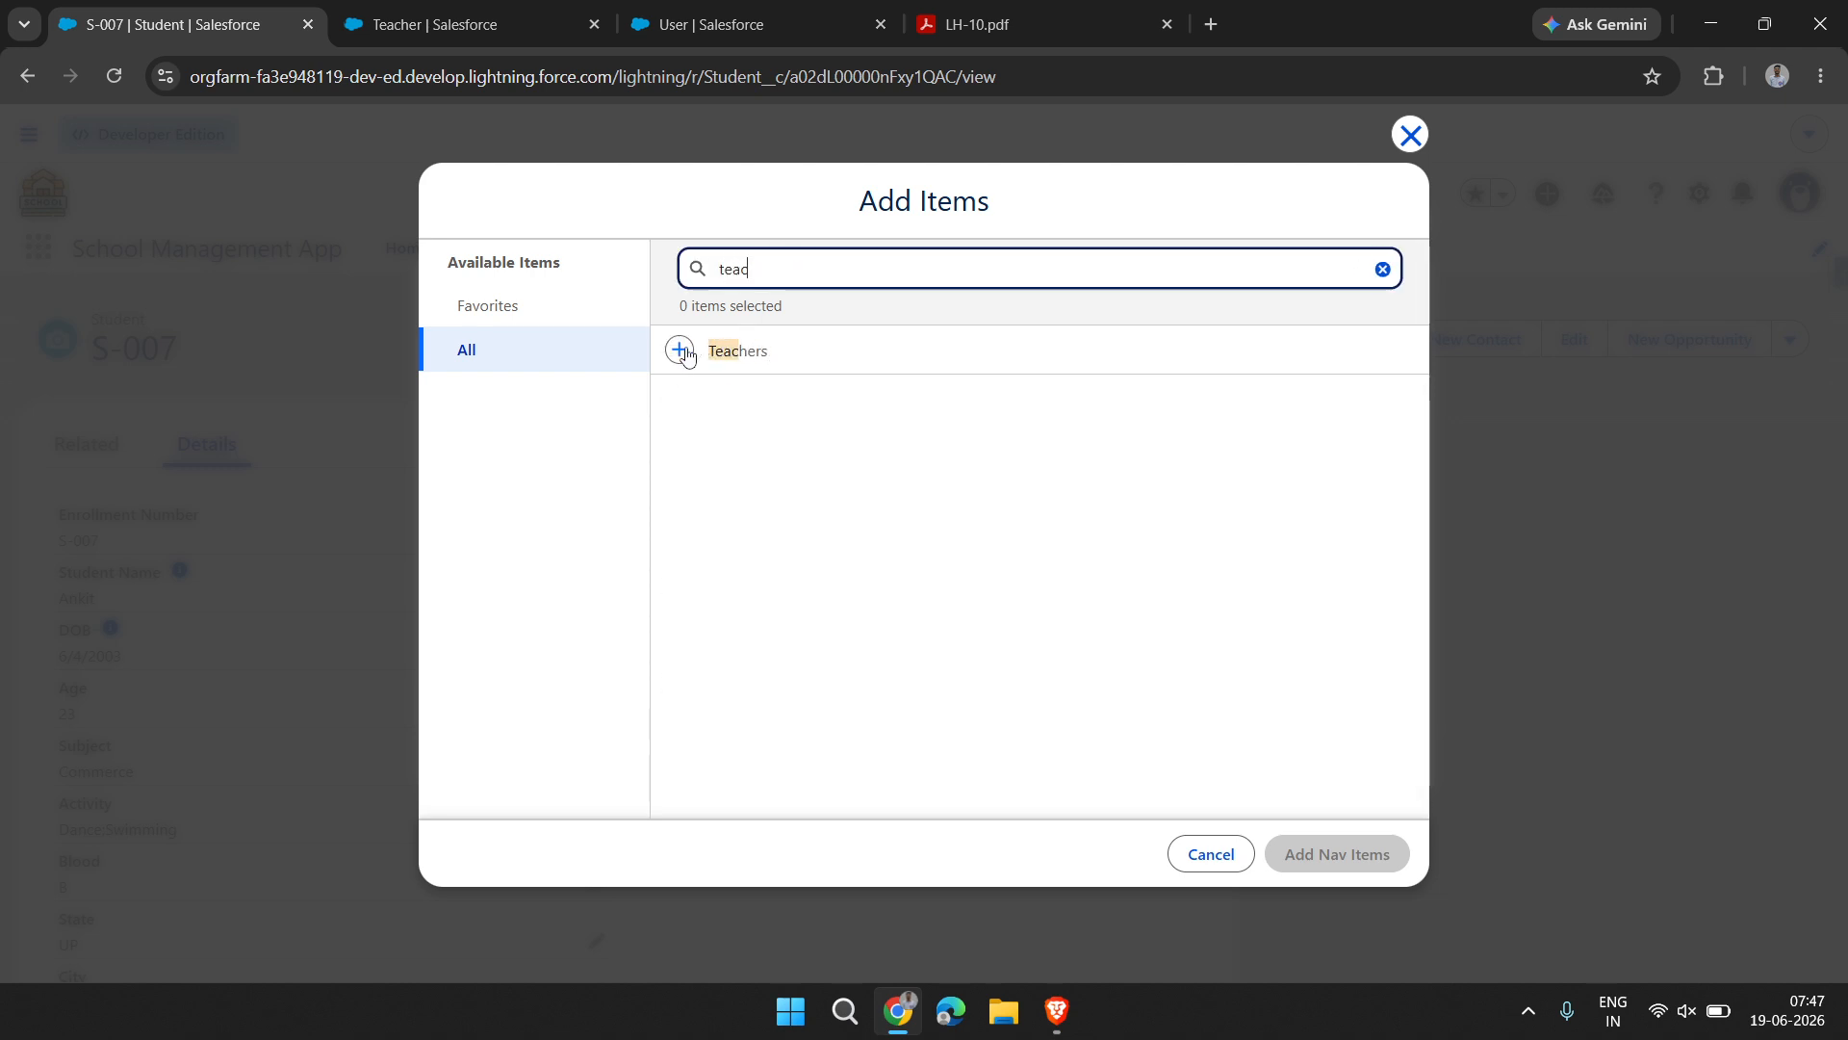
pyautogui.click(681, 350)
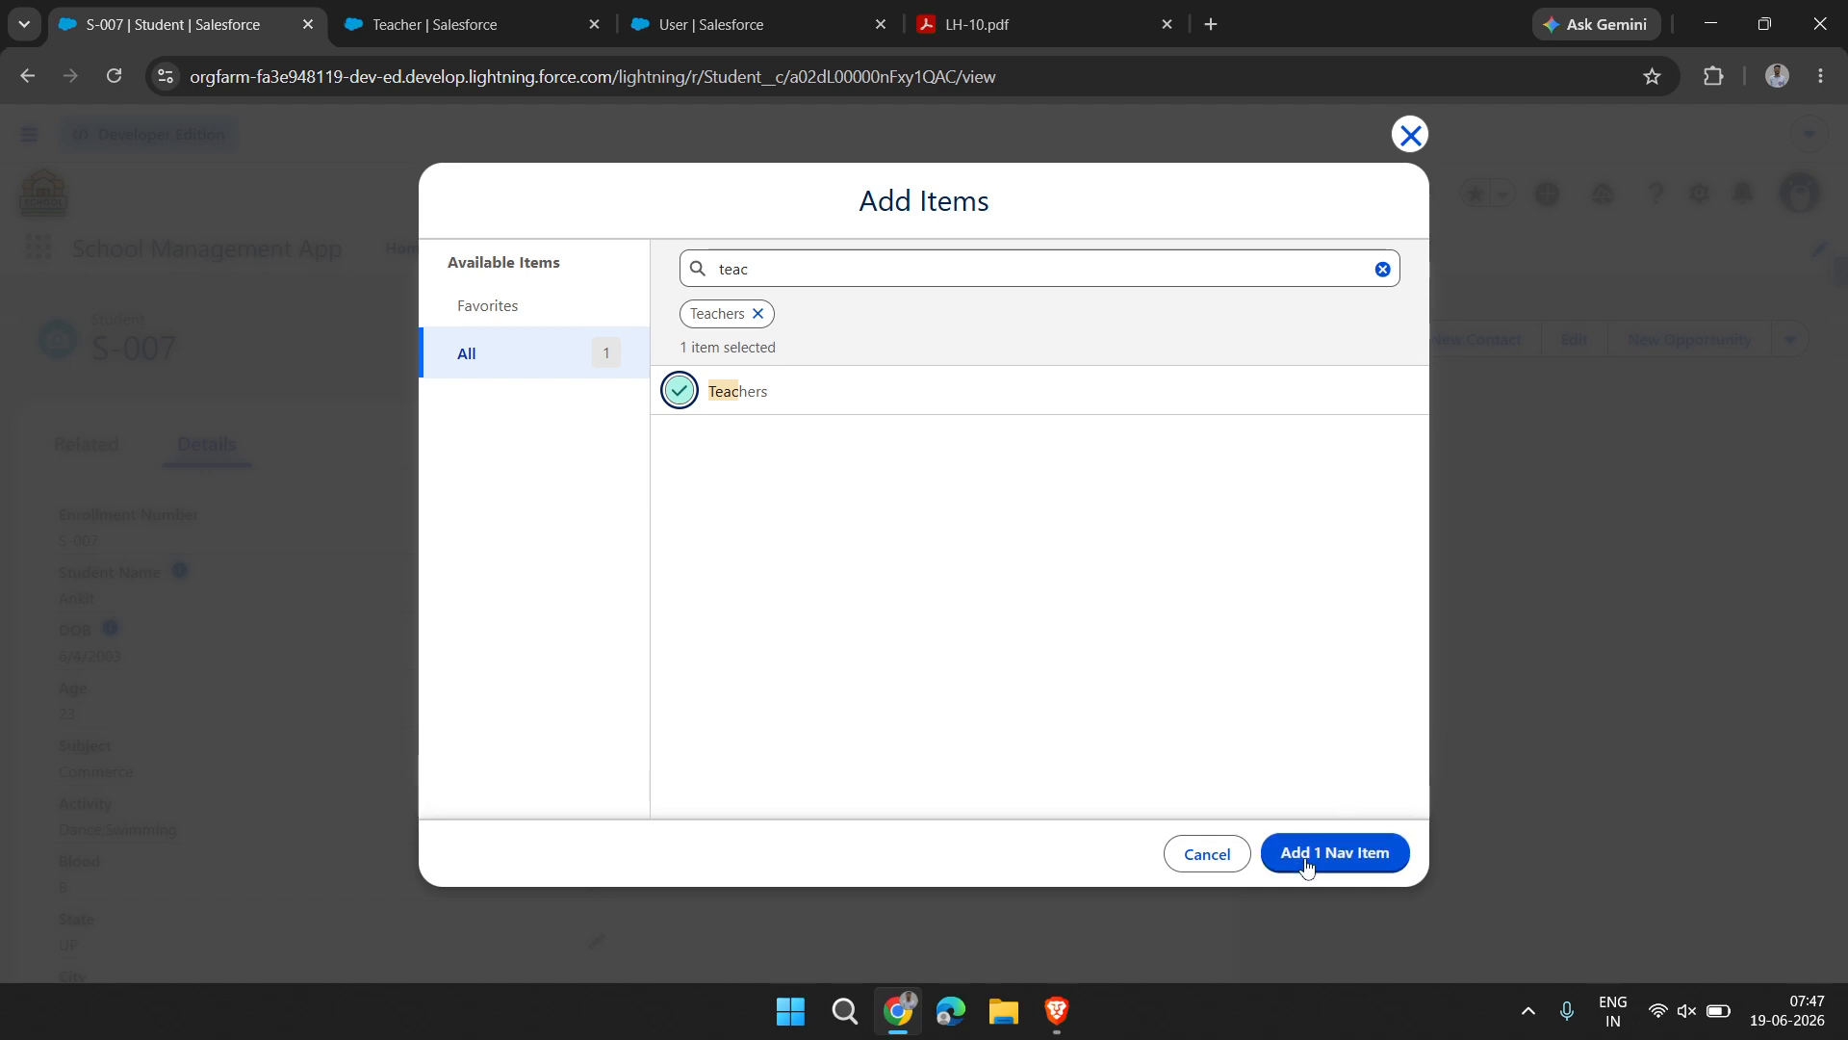
pyautogui.click(1307, 866)
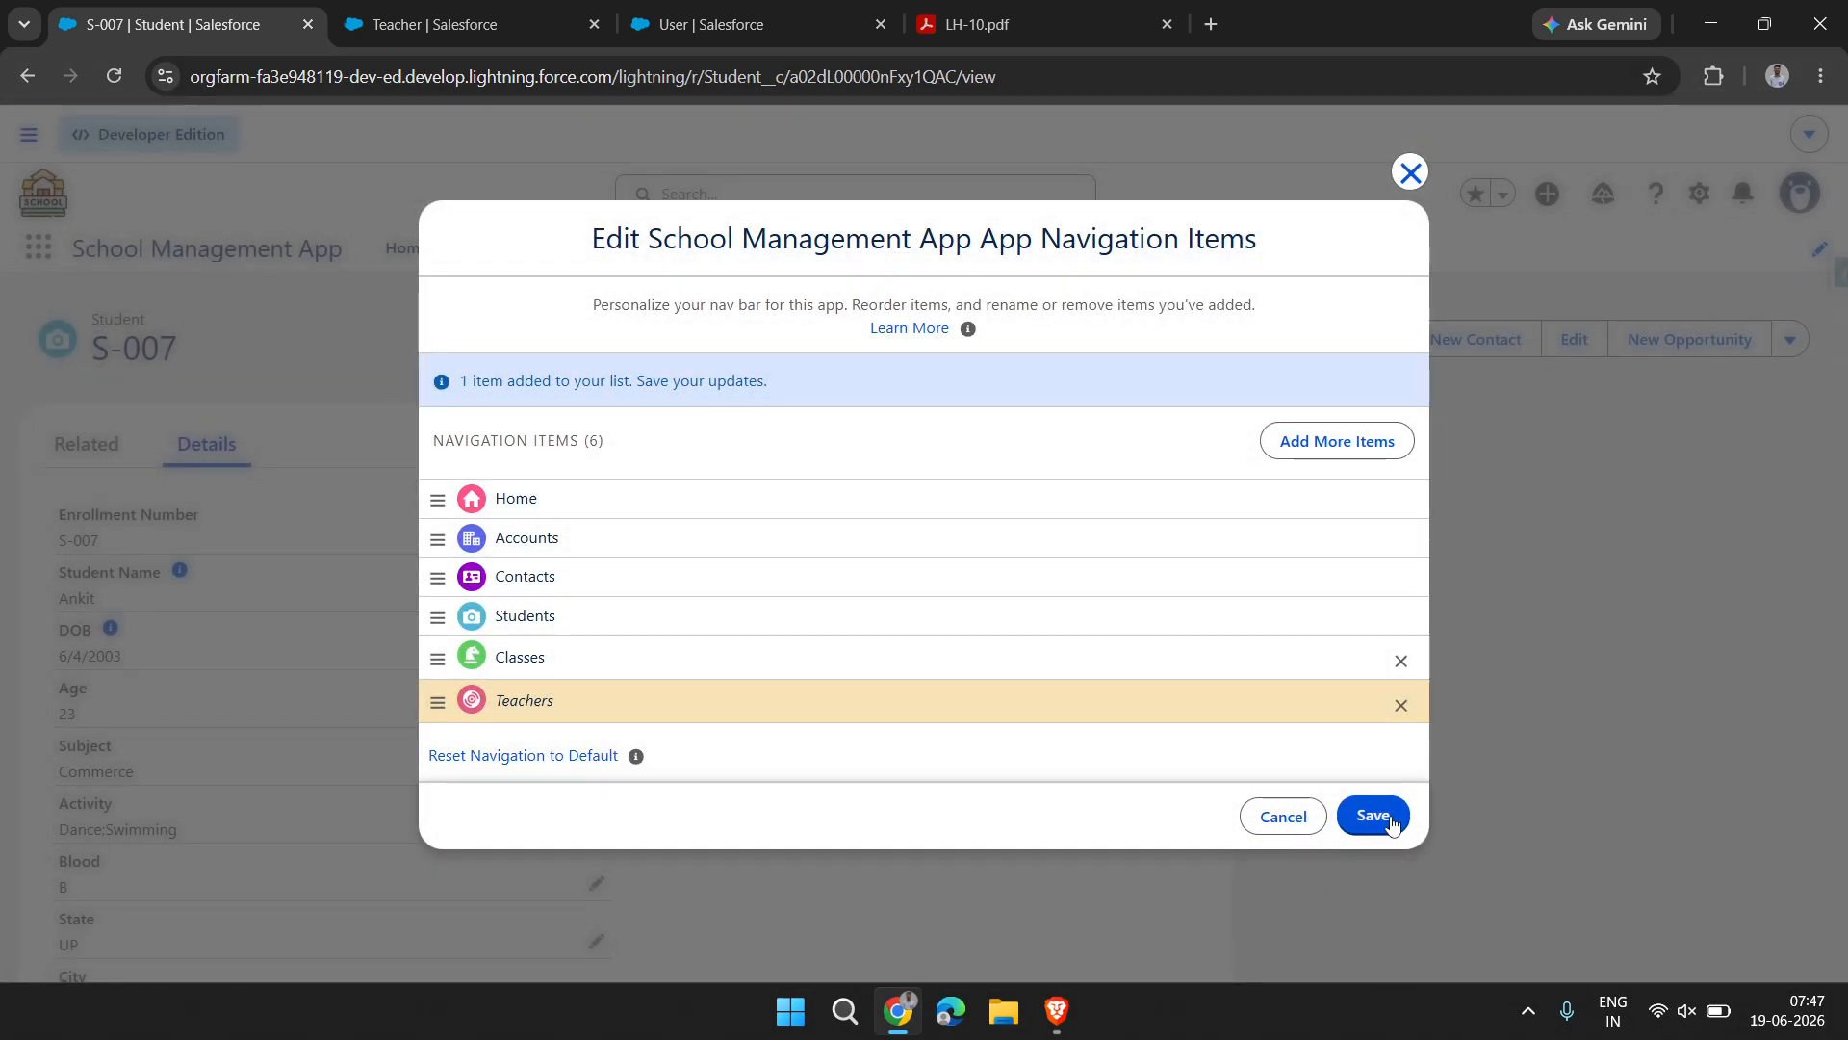
pyautogui.click(1377, 817)
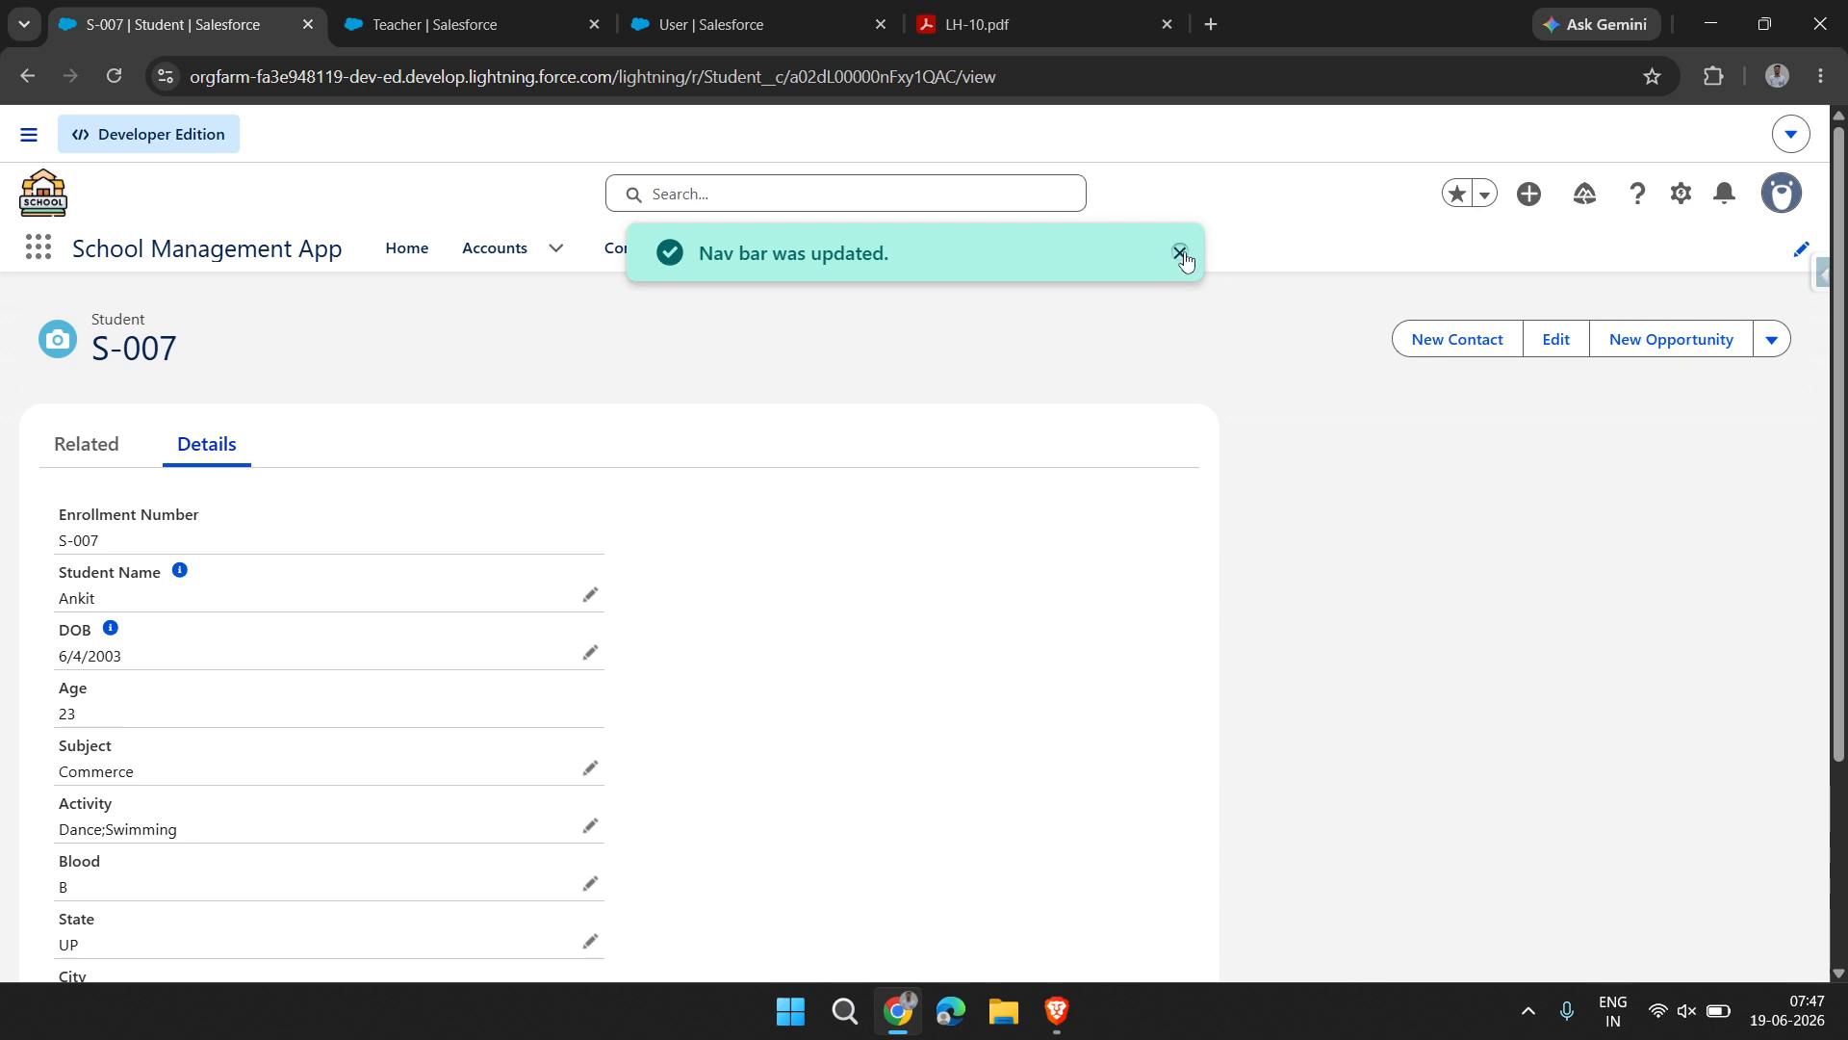
pyautogui.click(1180, 253)
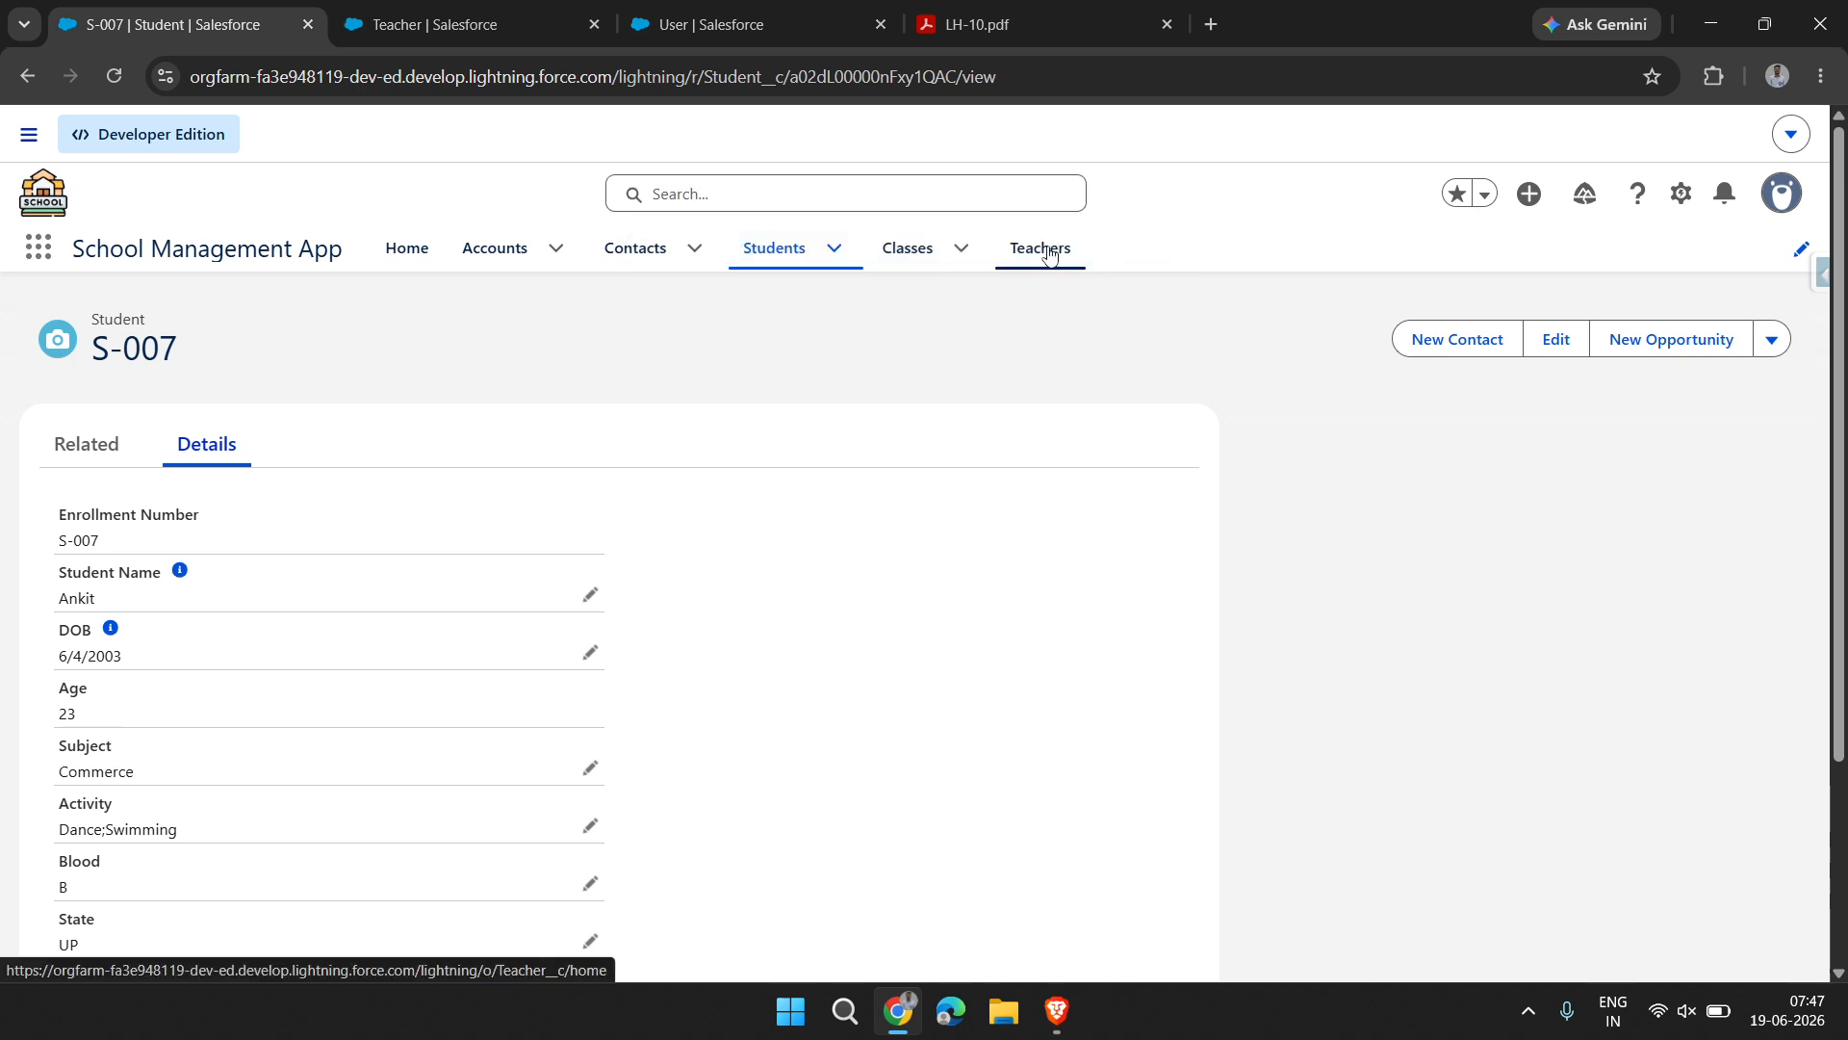
# Visit the Teachers page, the Classes list and the Students list in the app
pyautogui.click(1050, 253)
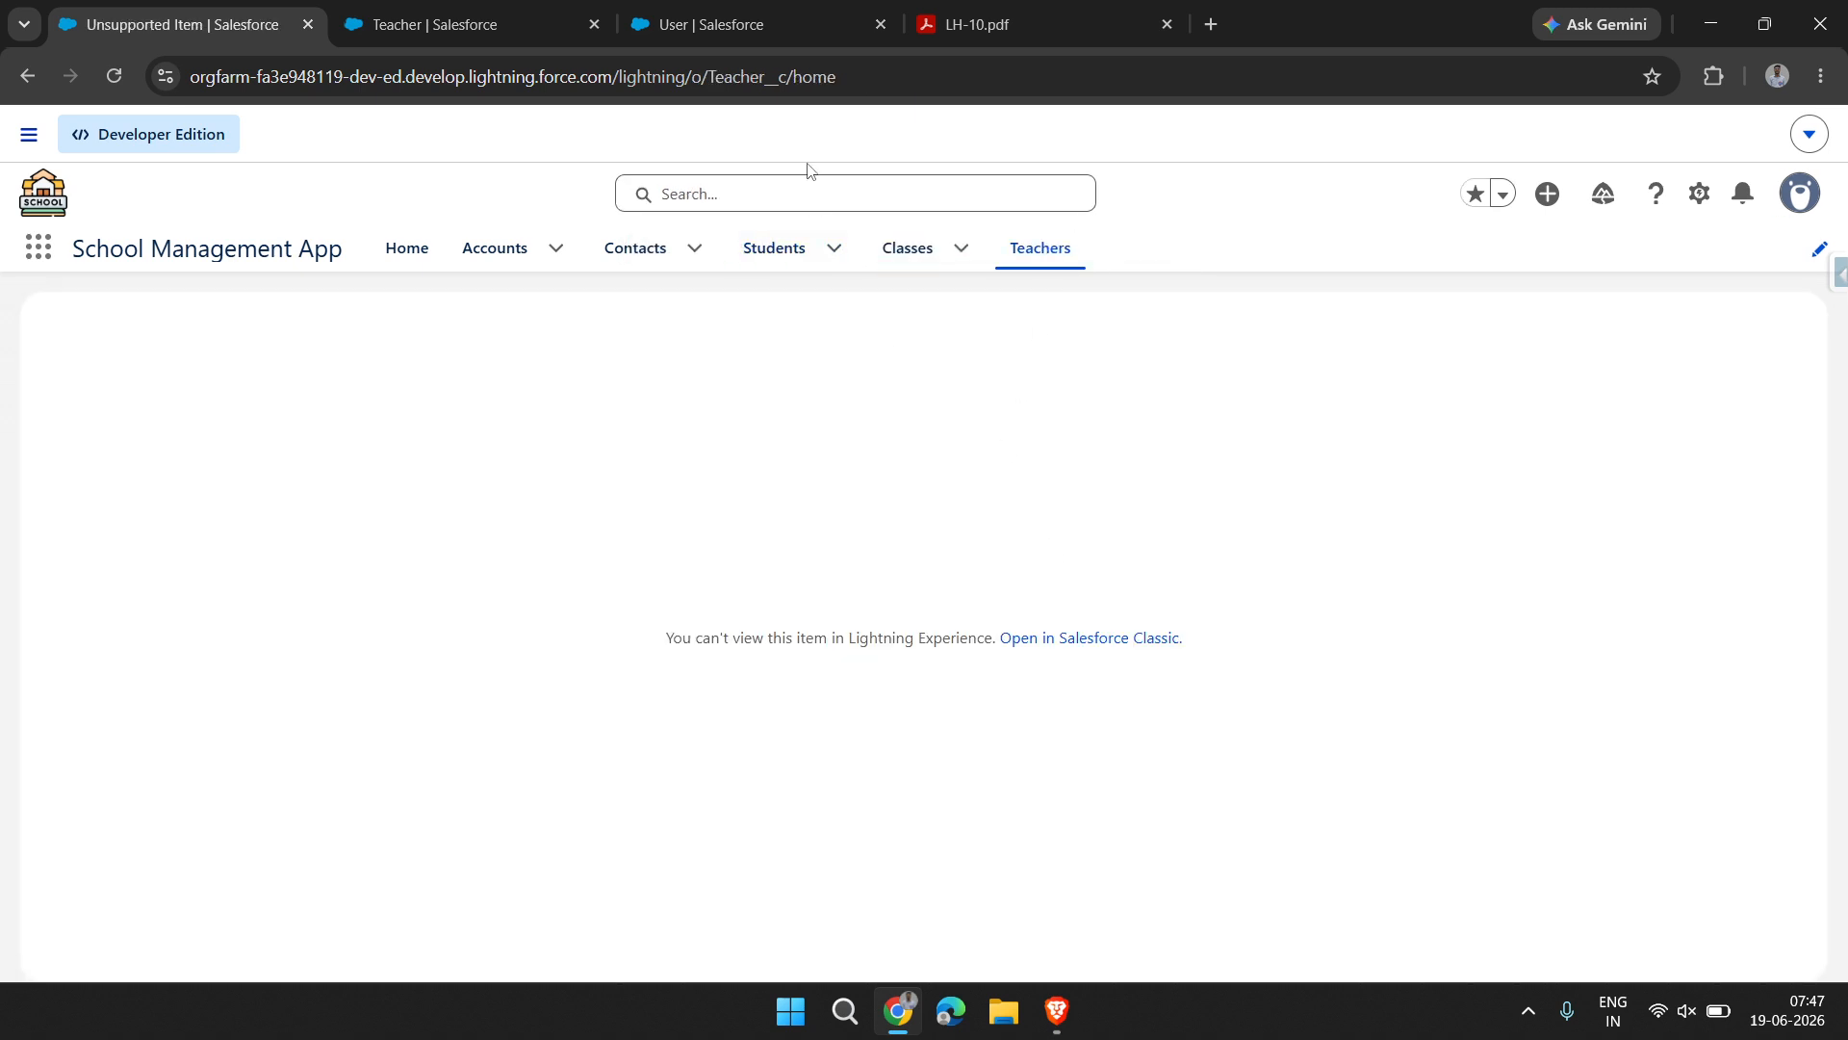
pyautogui.click(905, 252)
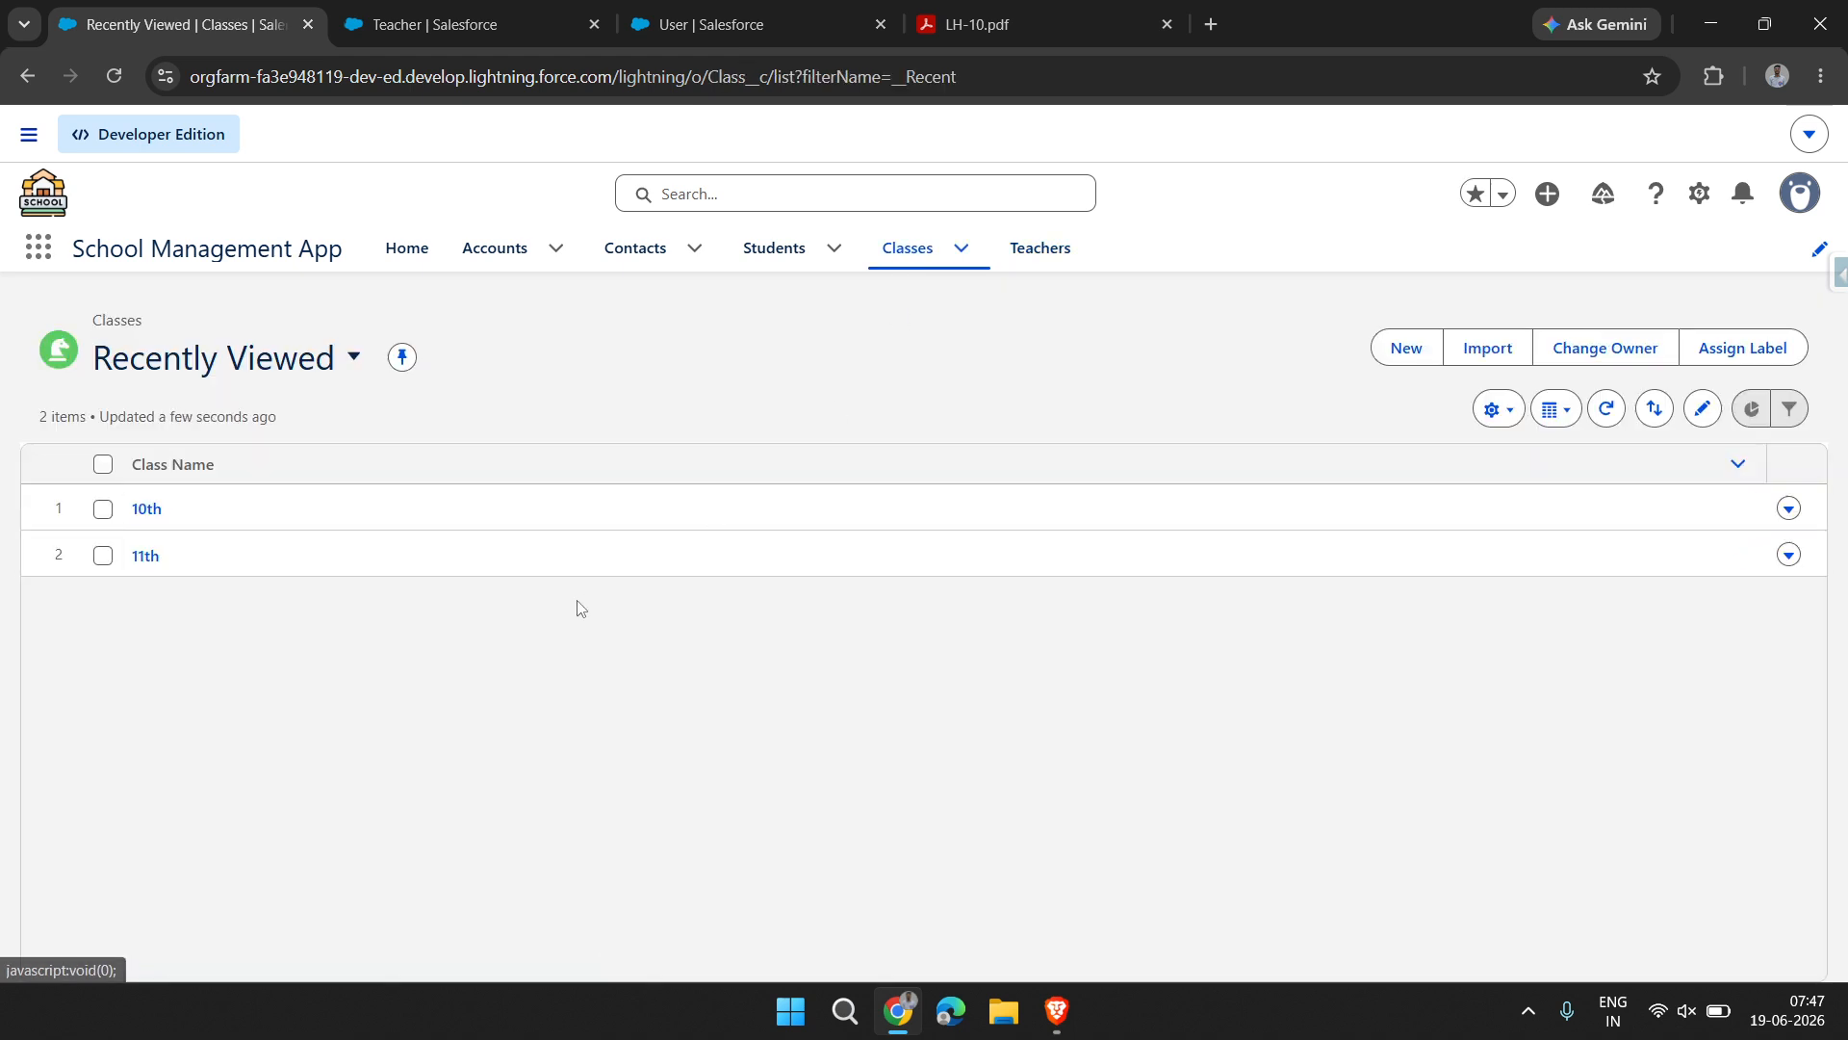
pyautogui.click(778, 250)
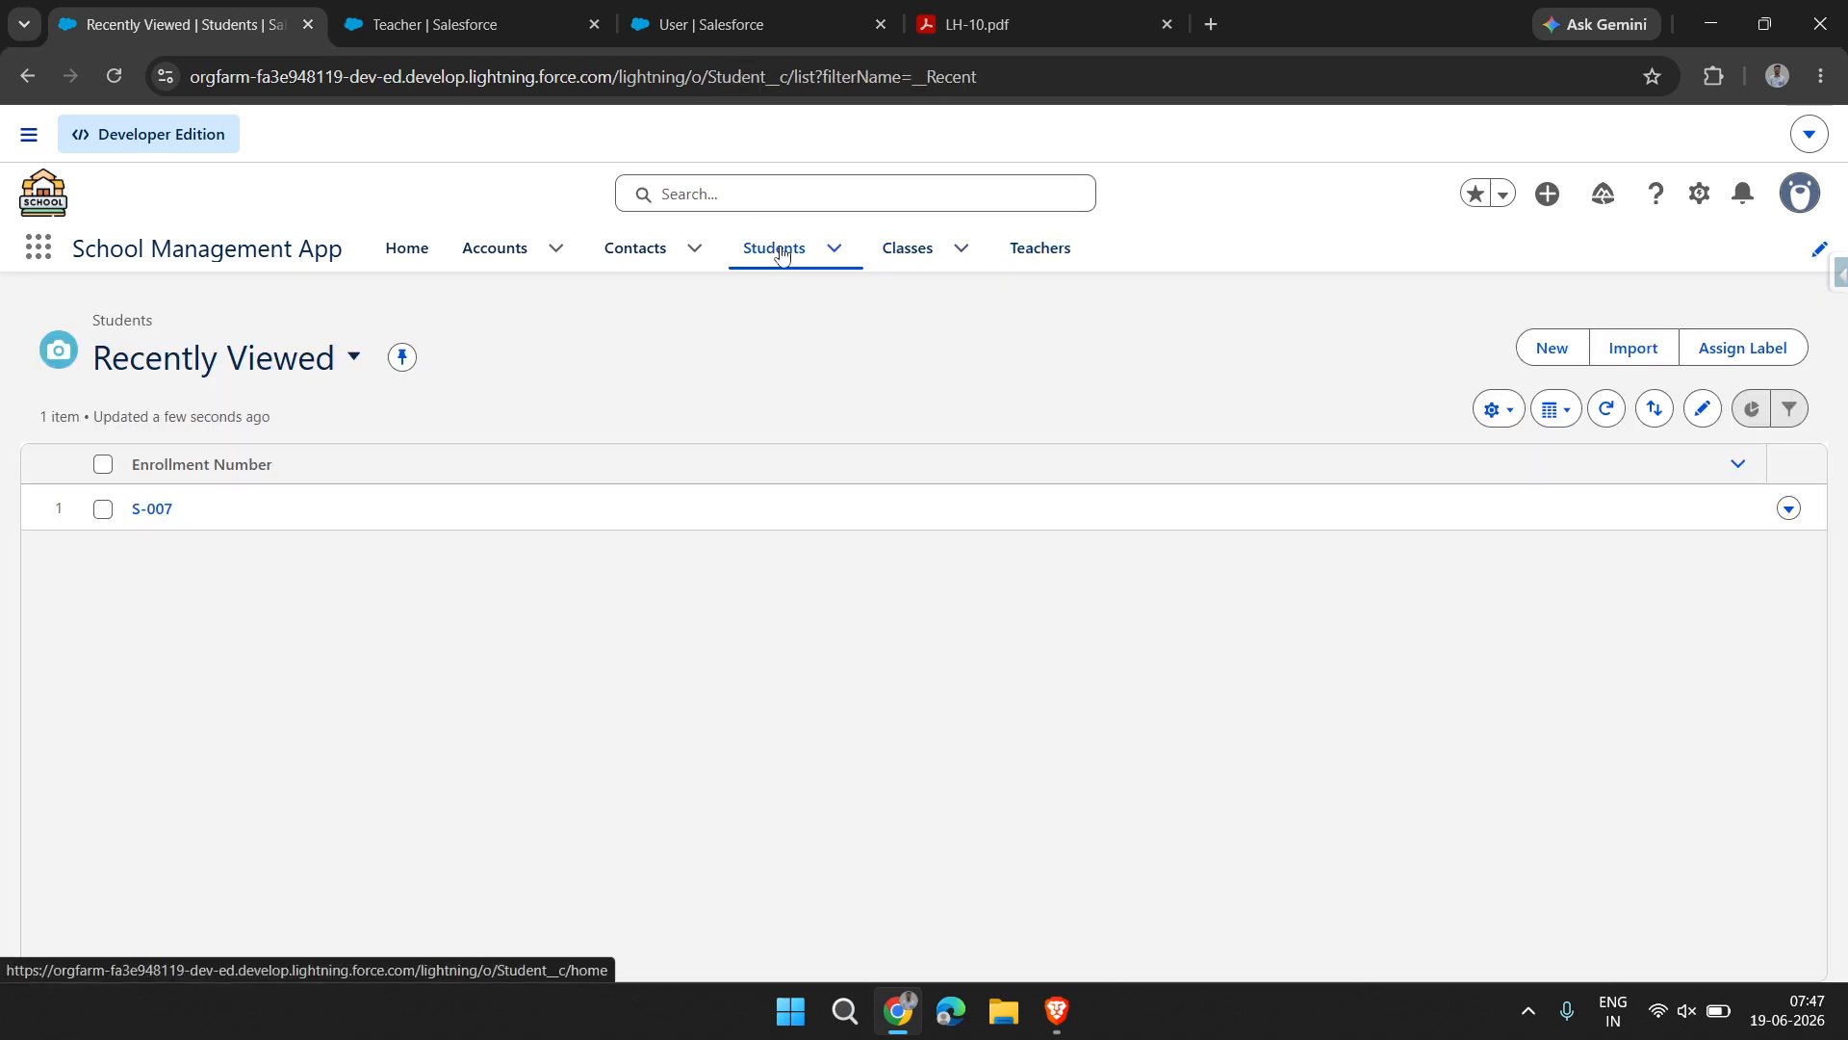
# Open the existing student record and follow its Class link to examine the related lists of class 10th
pyautogui.click(159, 510)
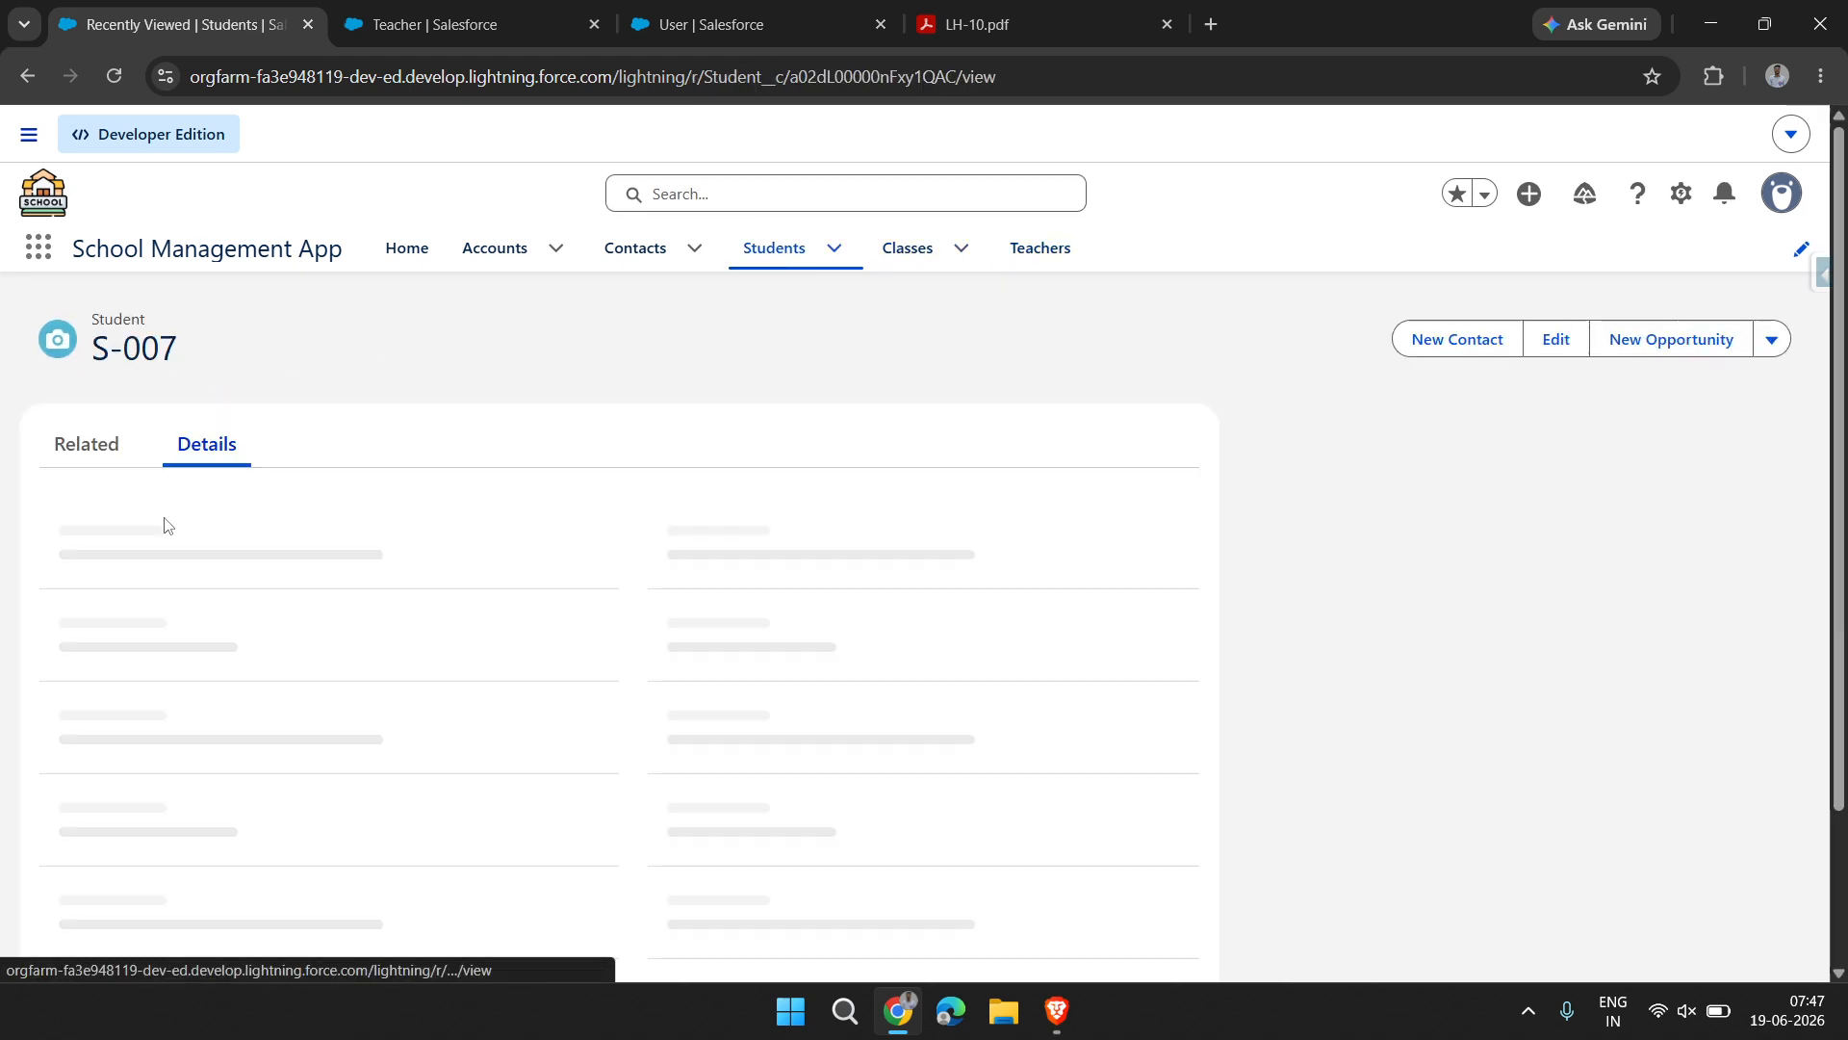
pyautogui.scroll(-3, 162, 741)
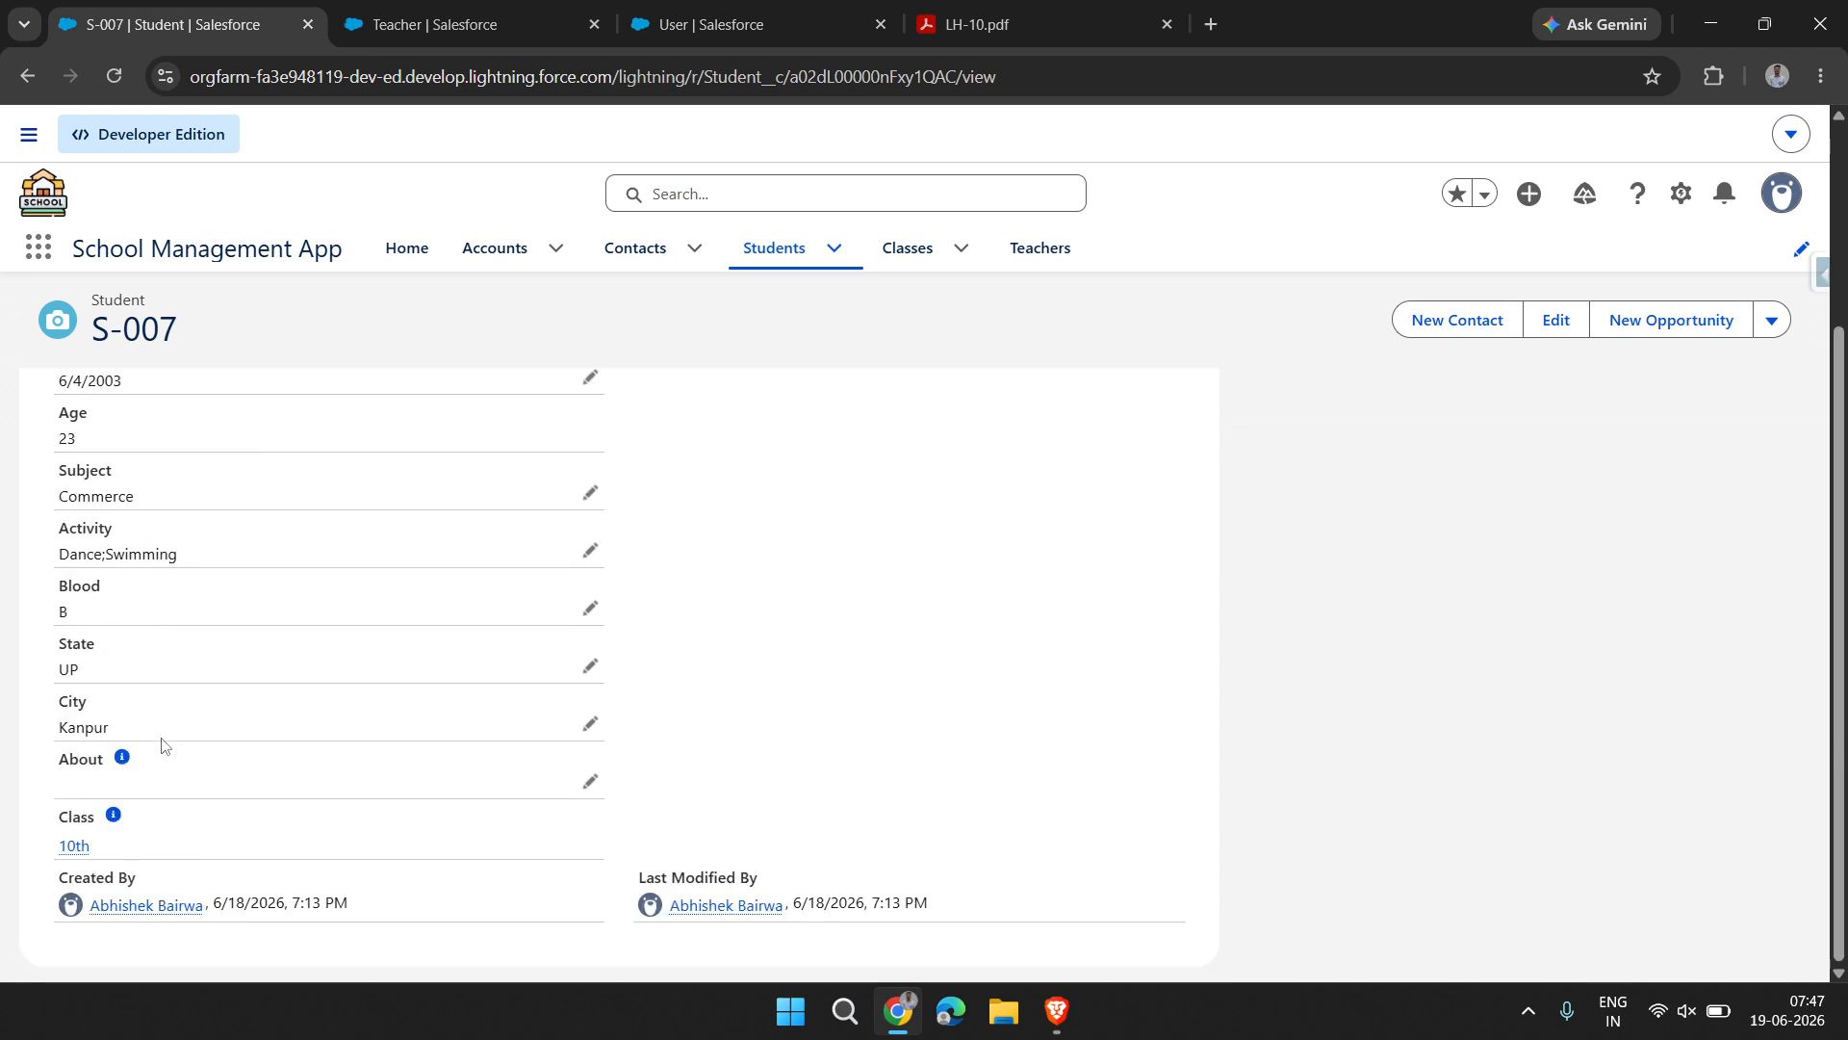
pyautogui.click(76, 847)
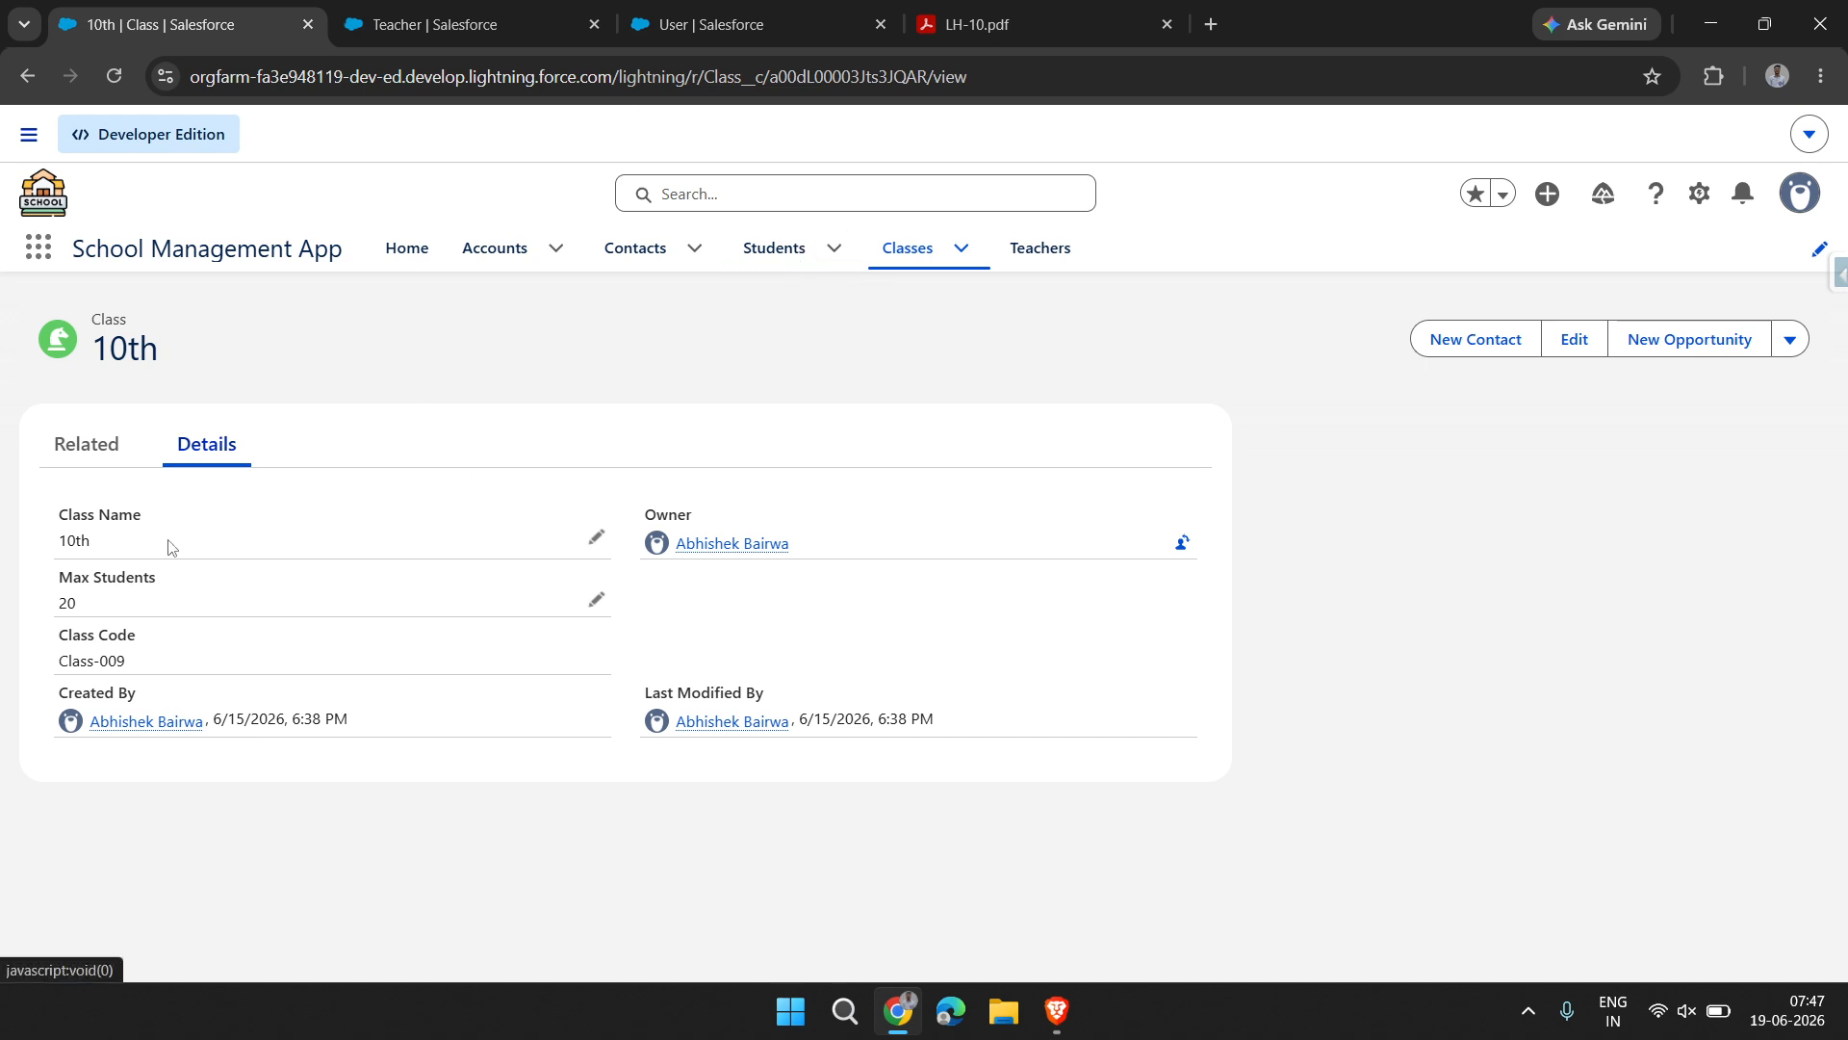
pyautogui.click(88, 451)
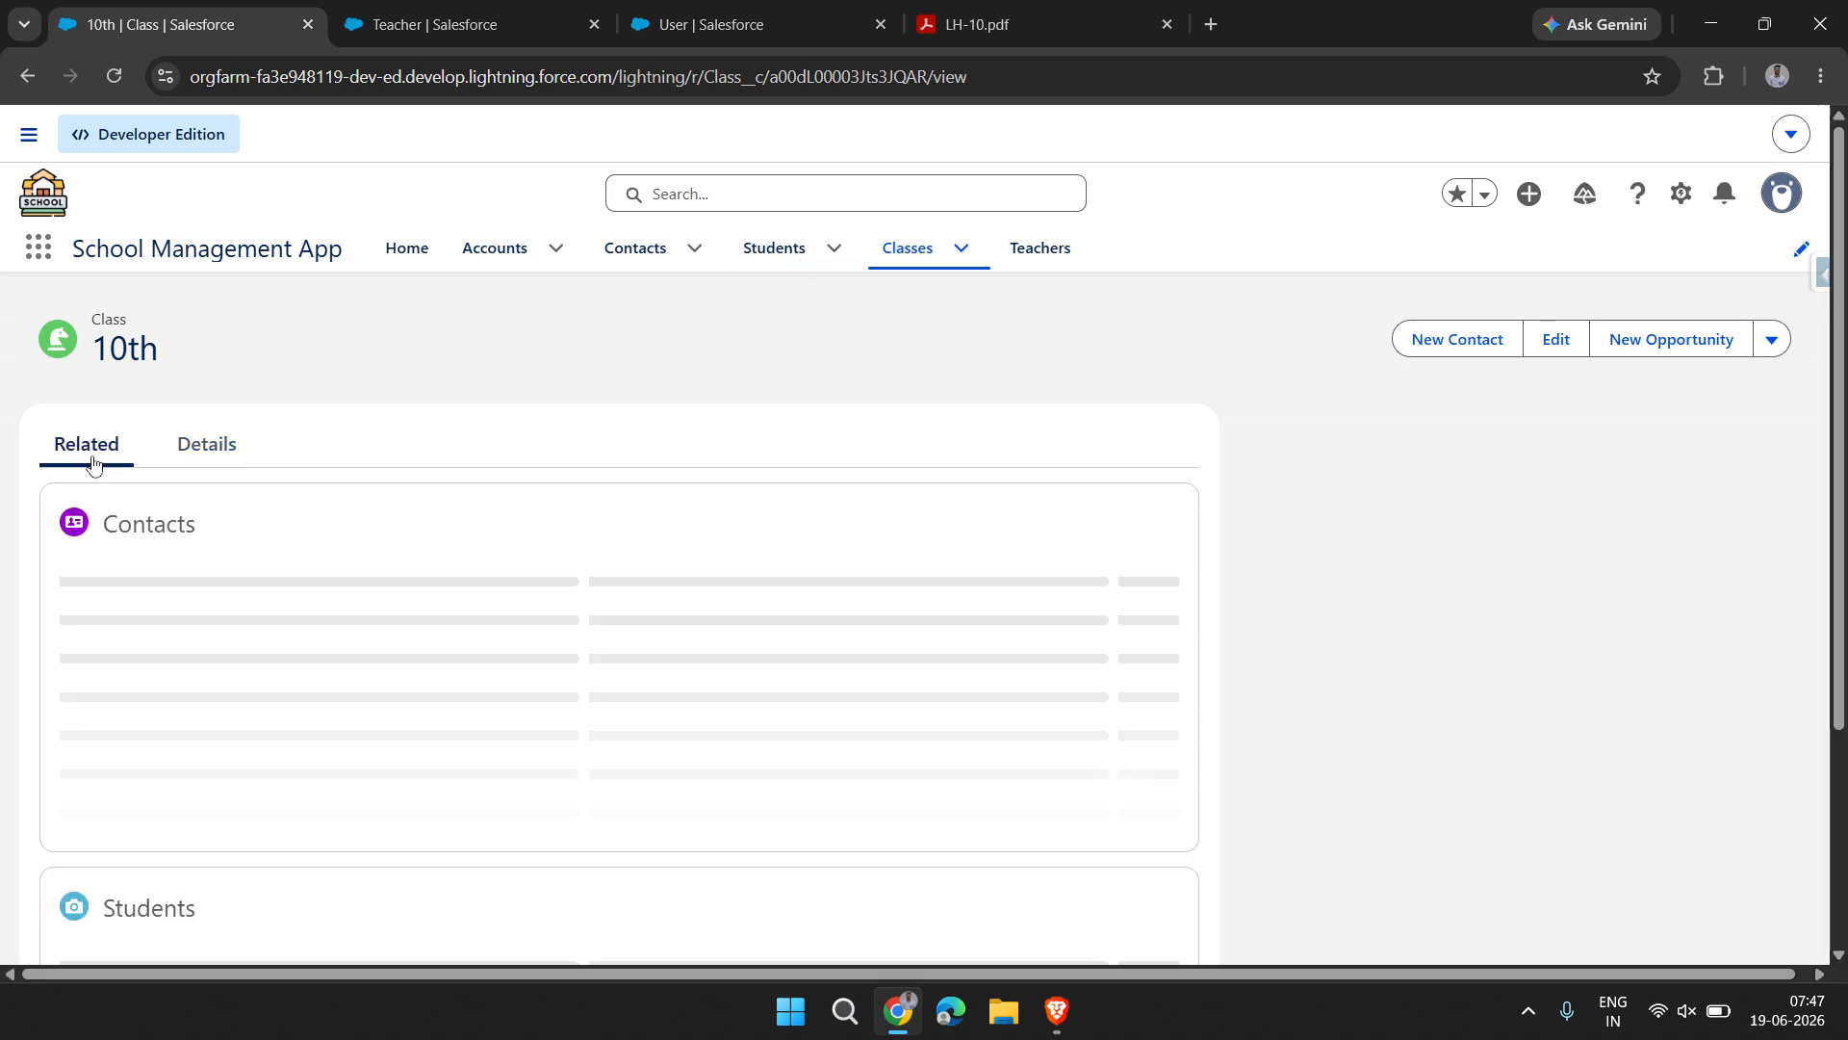
pyautogui.scroll(-2, 231, 710)
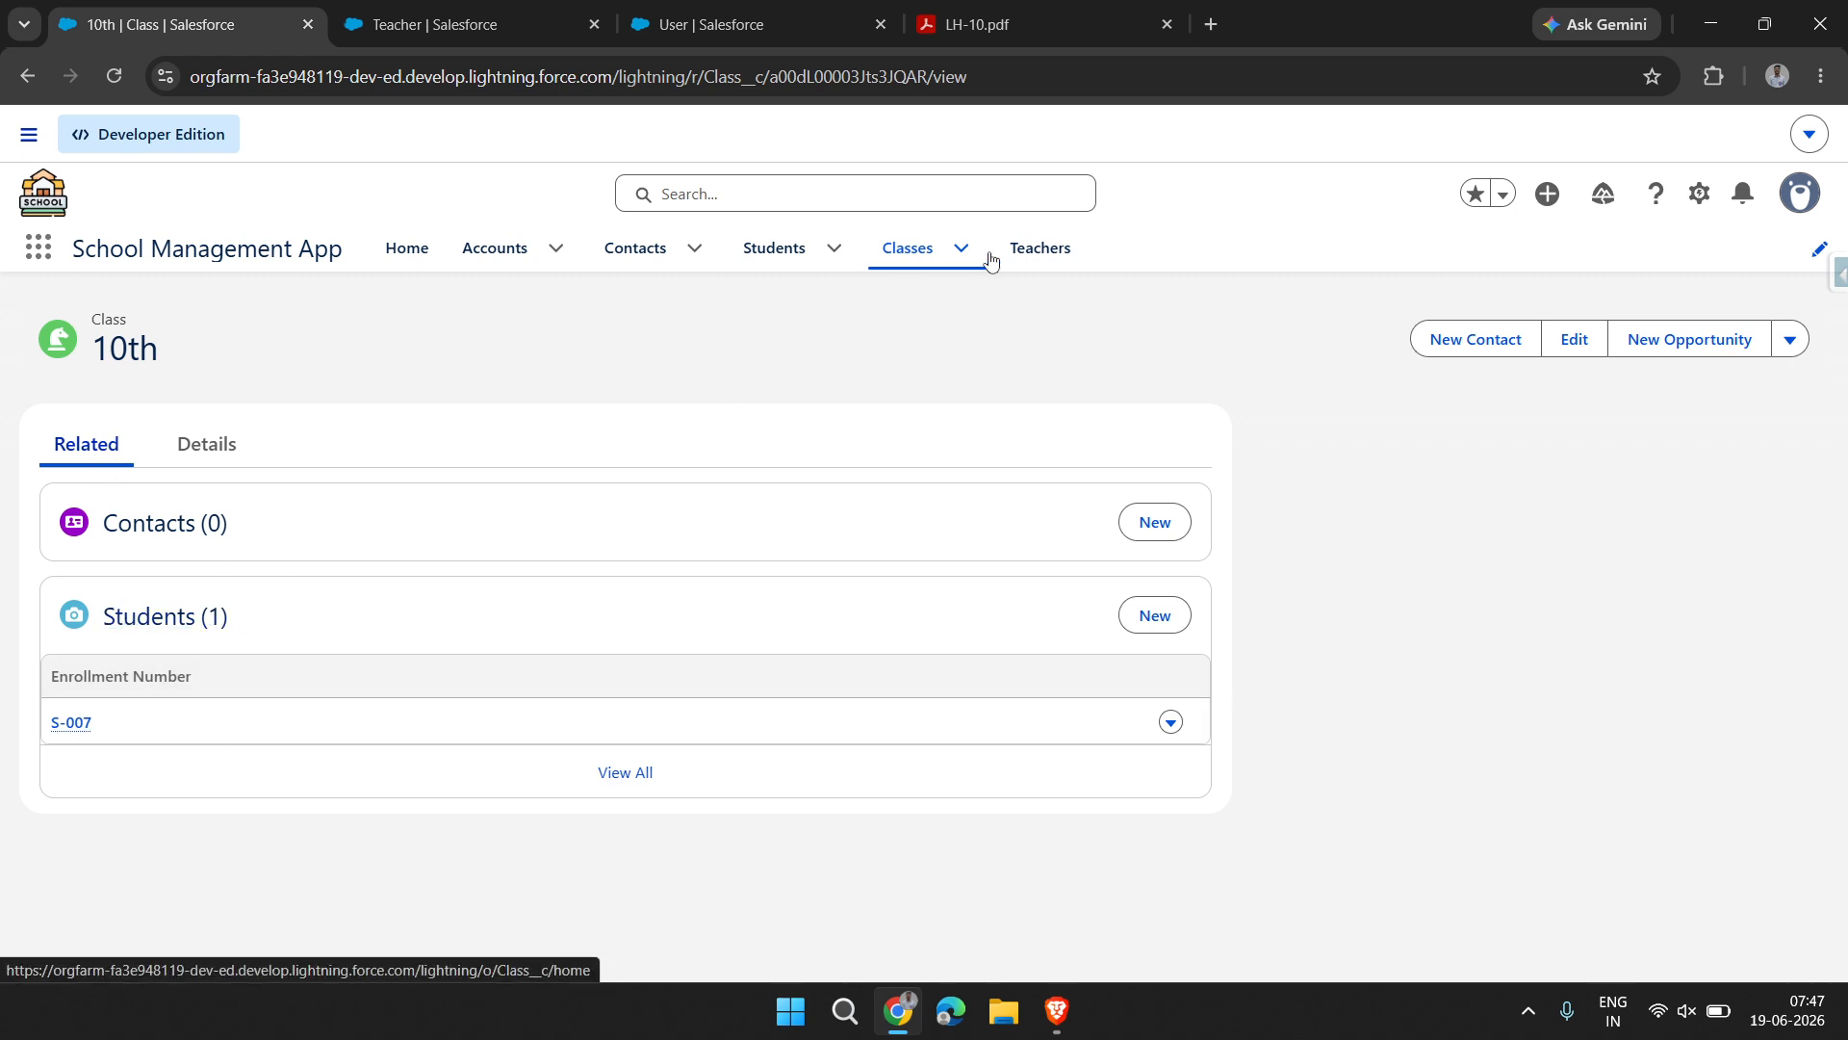
# Start a new student record and fill in the student's name and date of birth
pyautogui.click(781, 260)
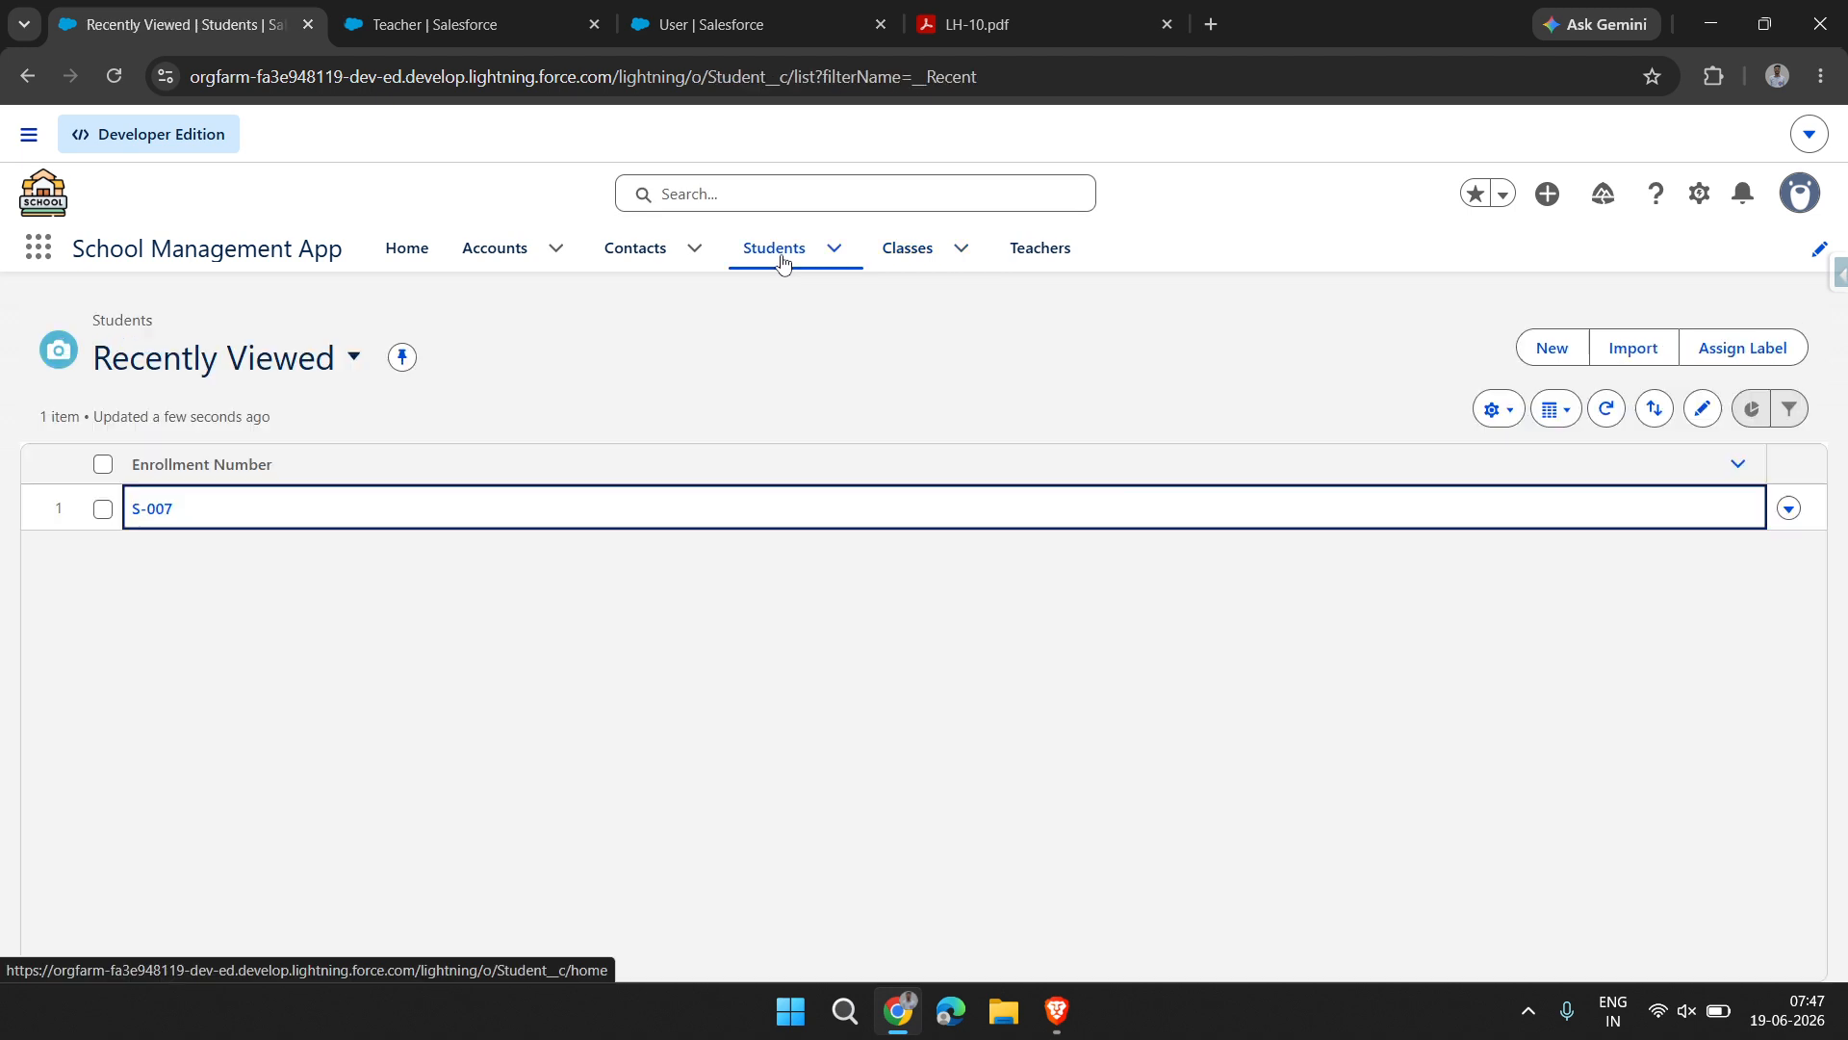
pyautogui.click(1562, 350)
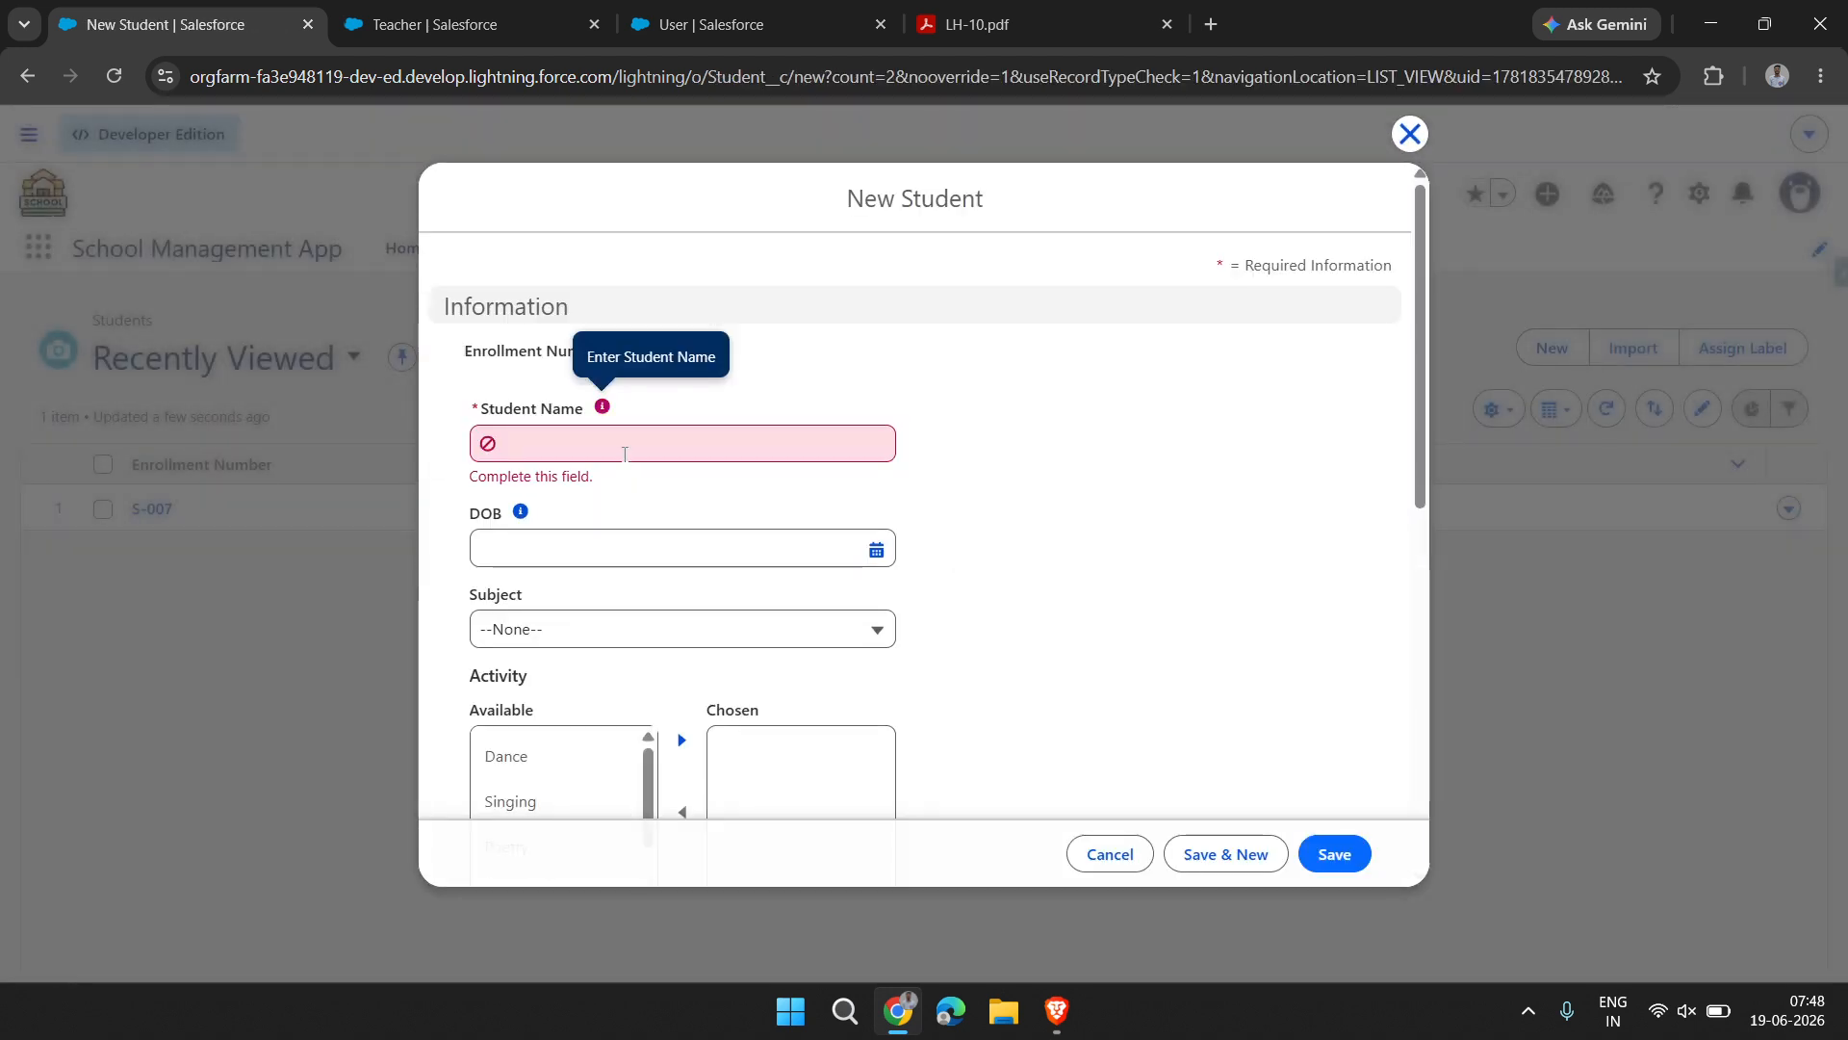
pyautogui.click(625, 444)
pyautogui.write('Mohit')
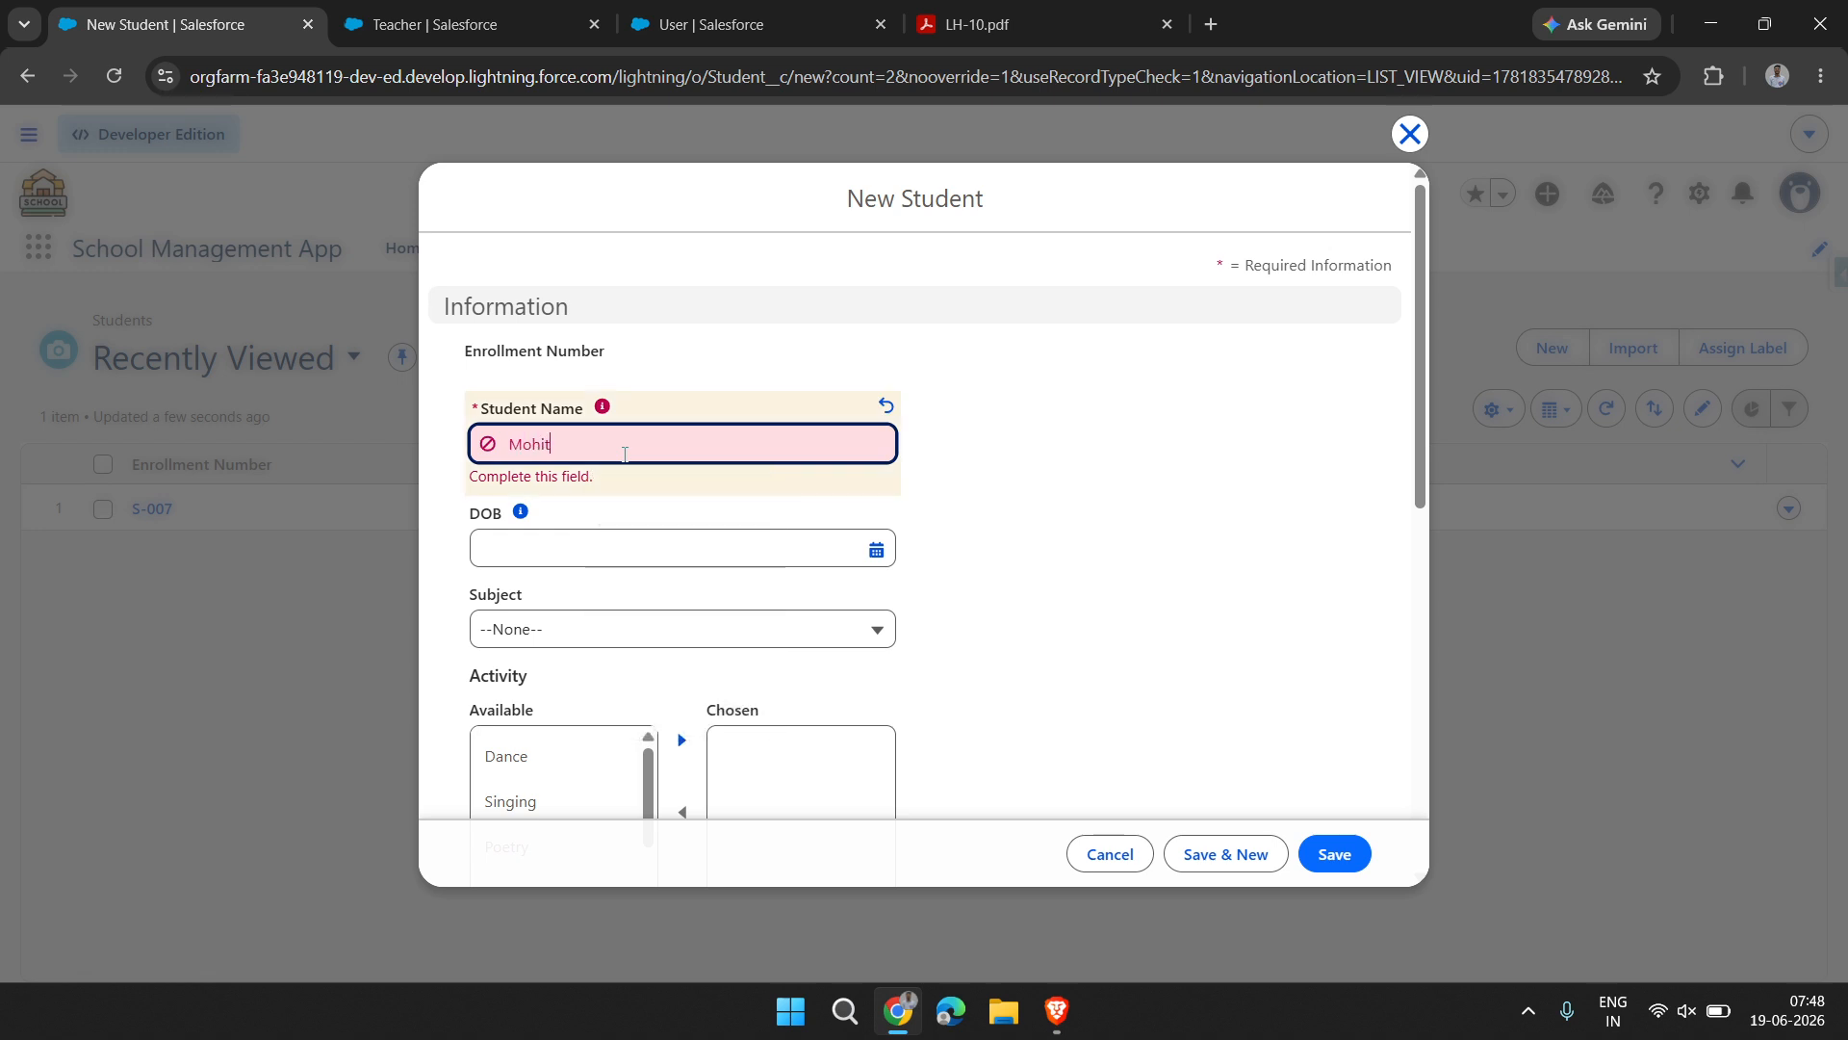
pyautogui.click(700, 539)
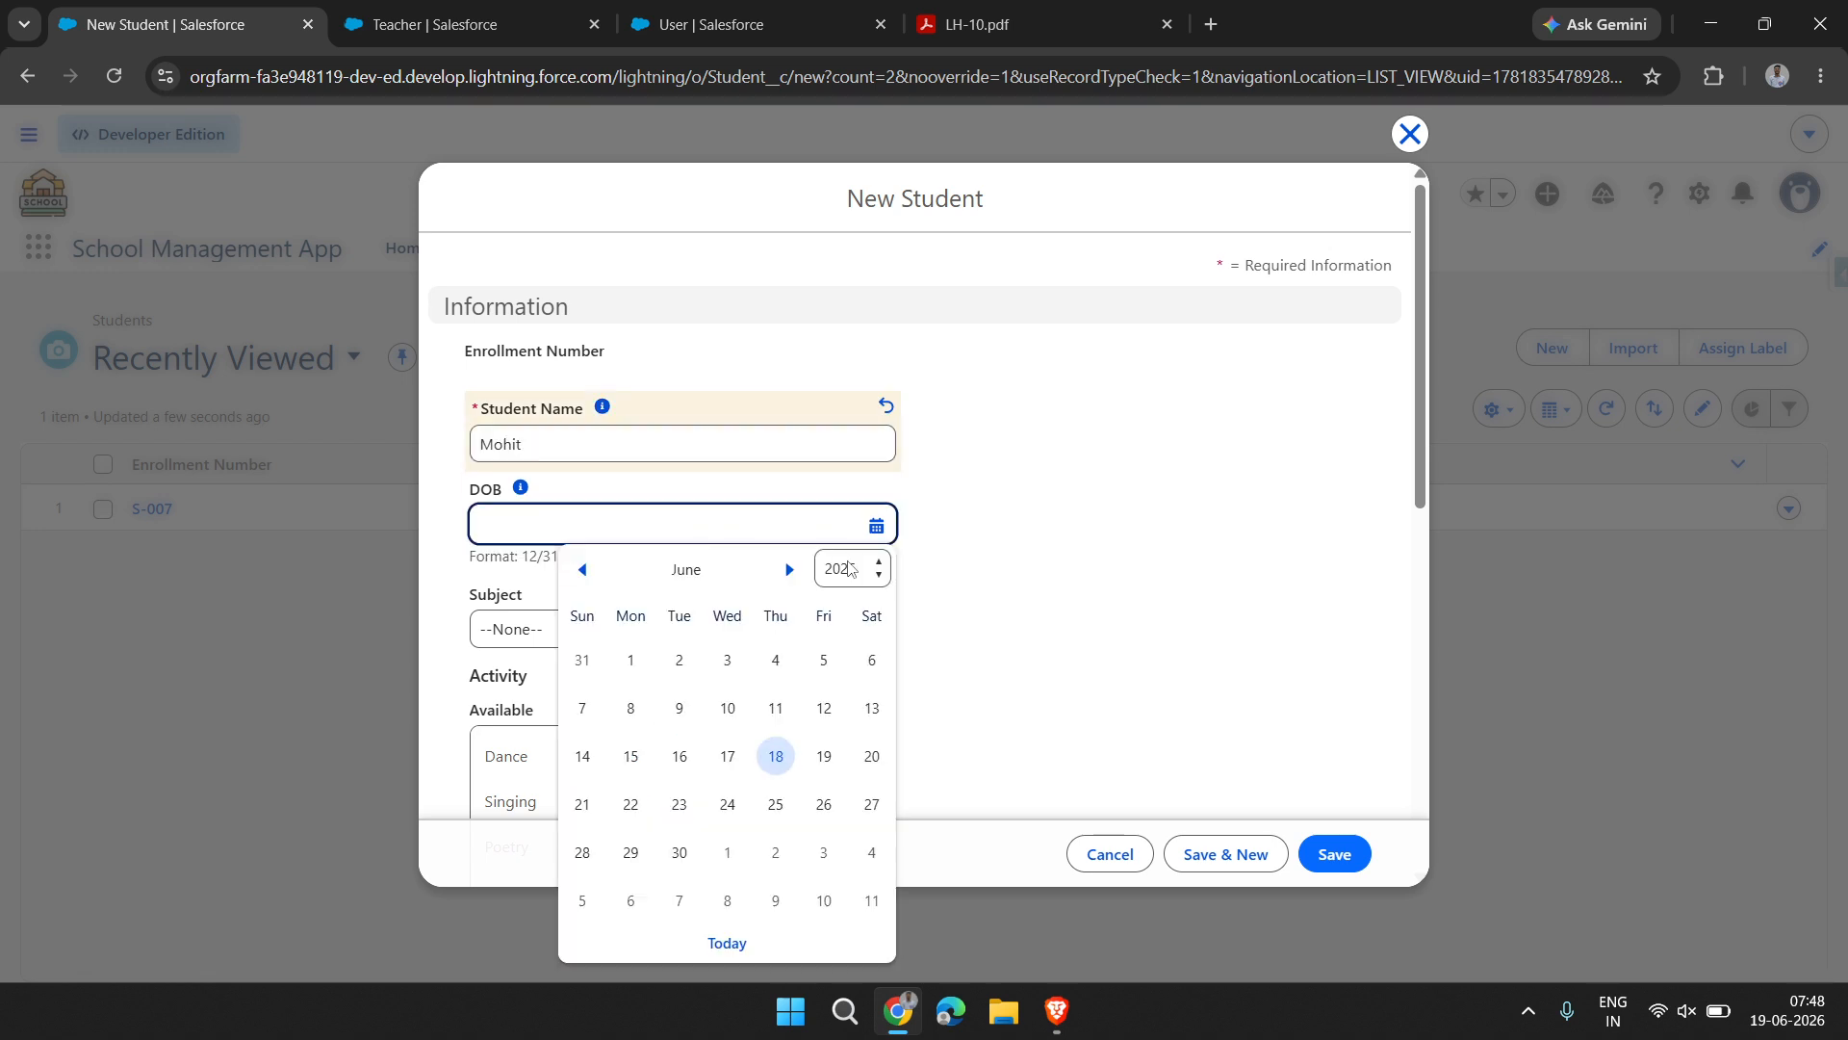
pyautogui.click(851, 568)
pyautogui.click(853, 223)
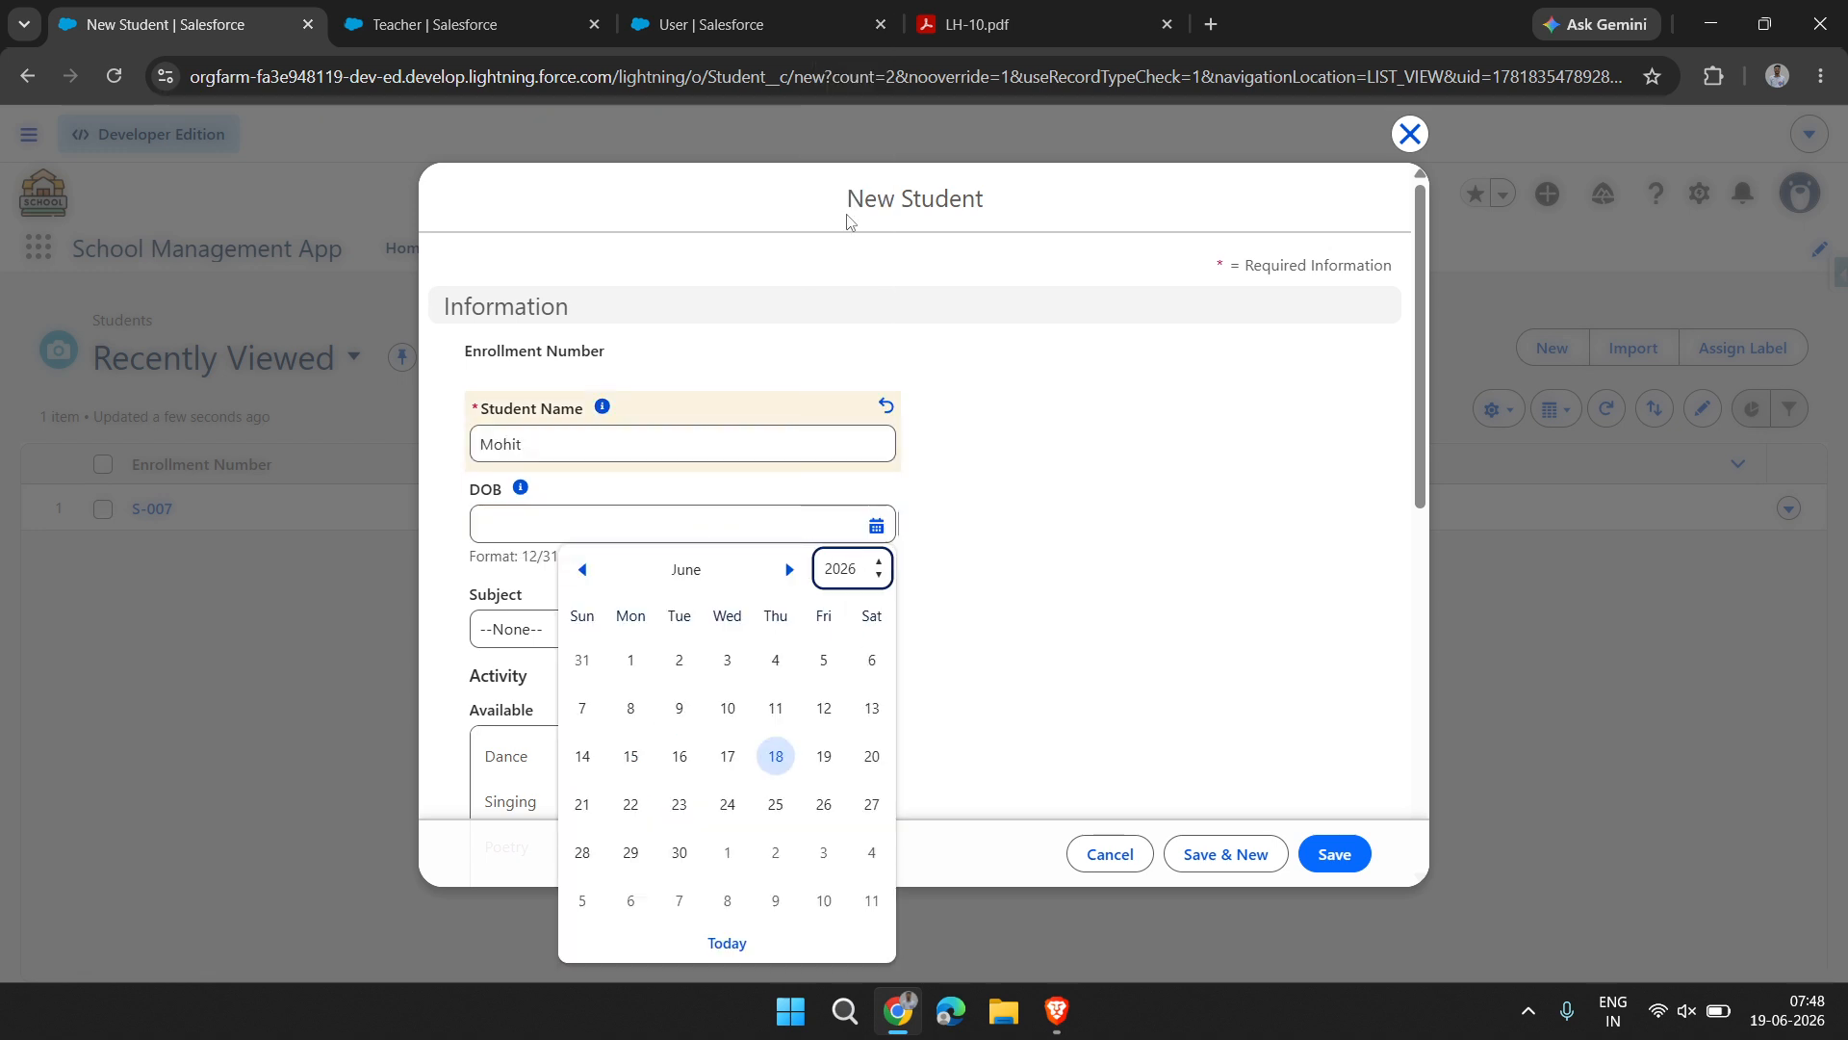
pyautogui.click(775, 708)
# Assign the new student to the class 10th
pyautogui.scroll(-10, 768, 702)
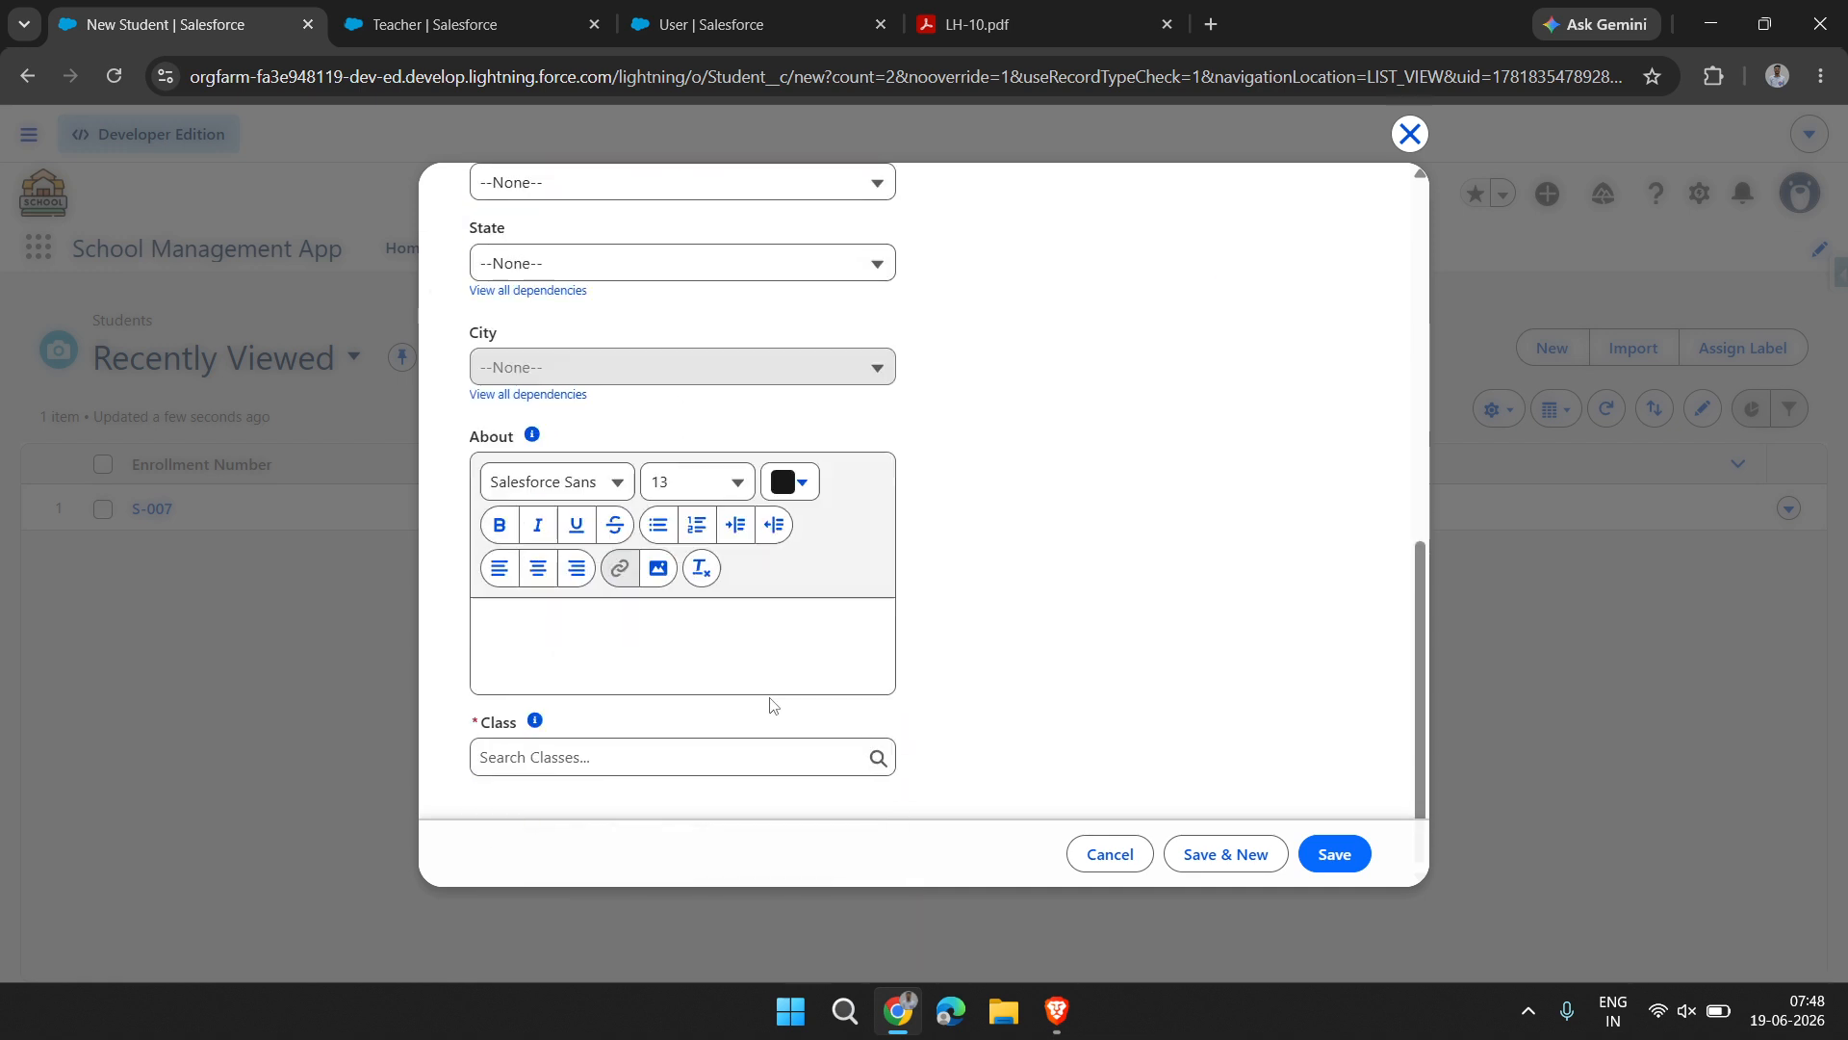
pyautogui.click(596, 759)
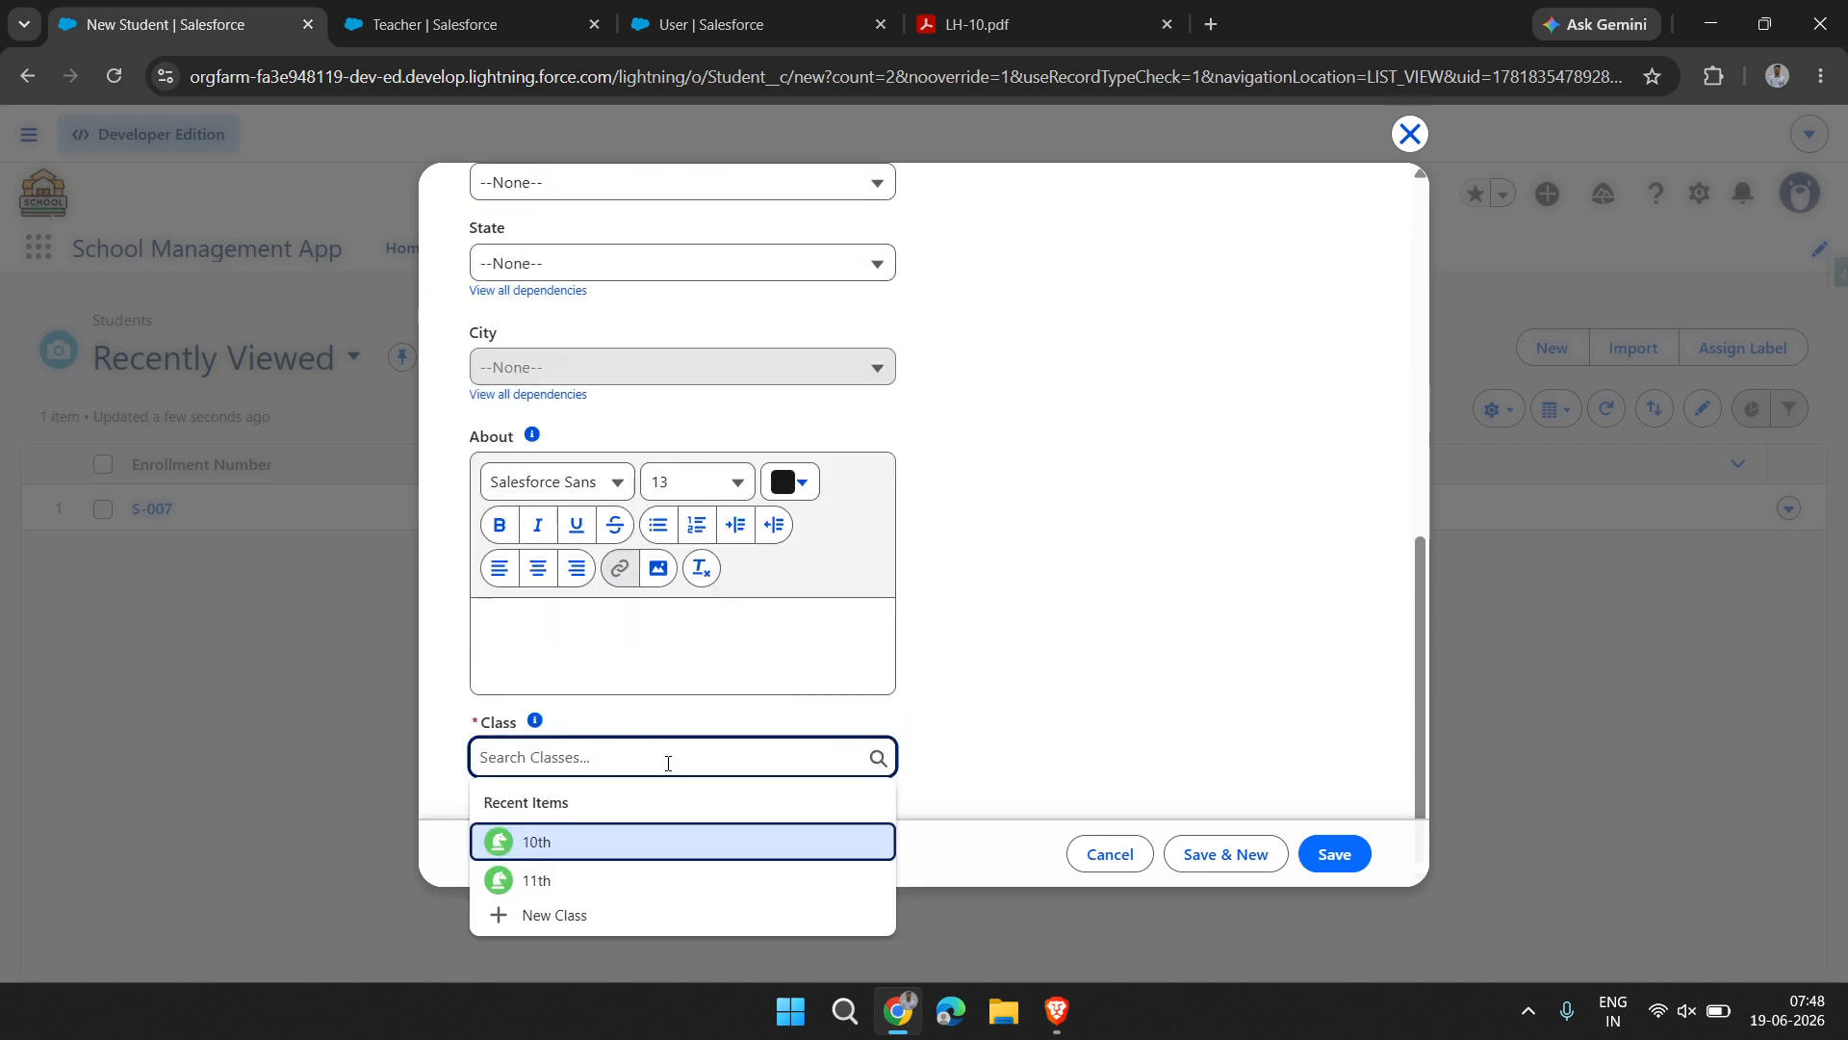
pyautogui.click(626, 845)
# Set the new student's Blood to B and add Poetry to the chosen activities
pyautogui.scroll(3, 702, 528)
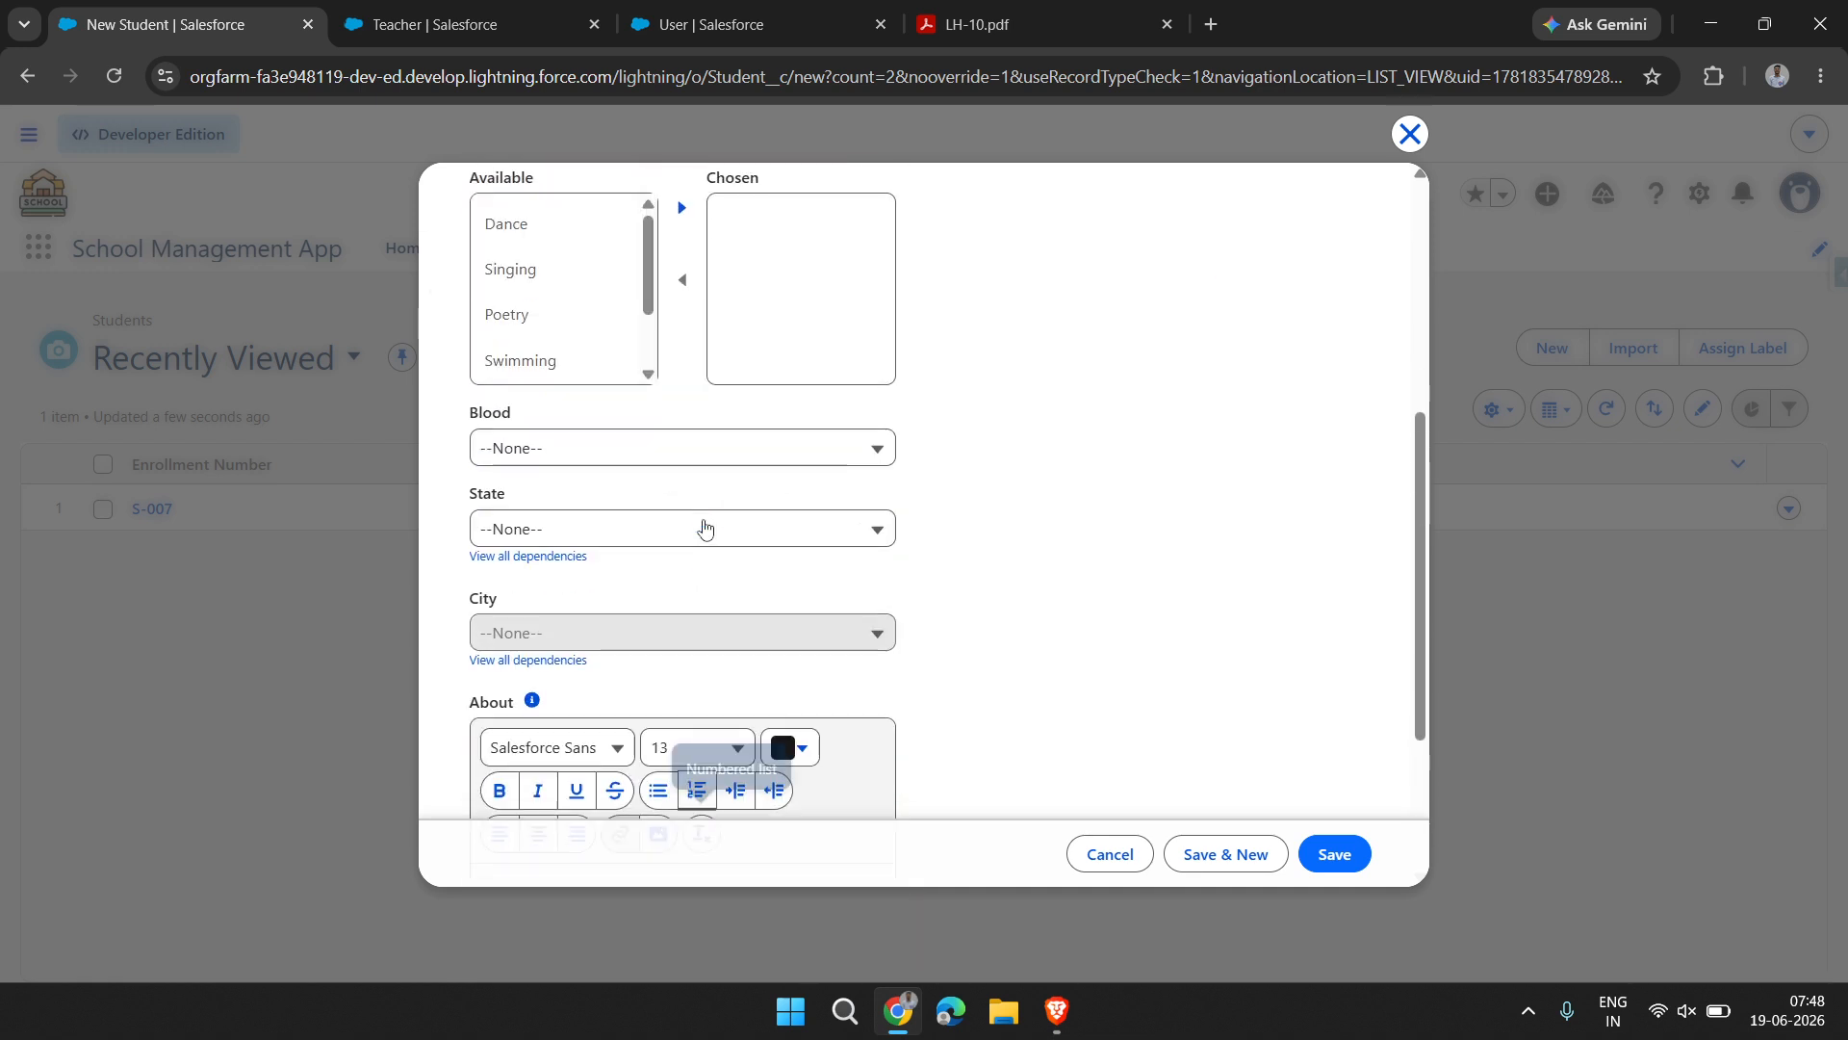
pyautogui.click(592, 462)
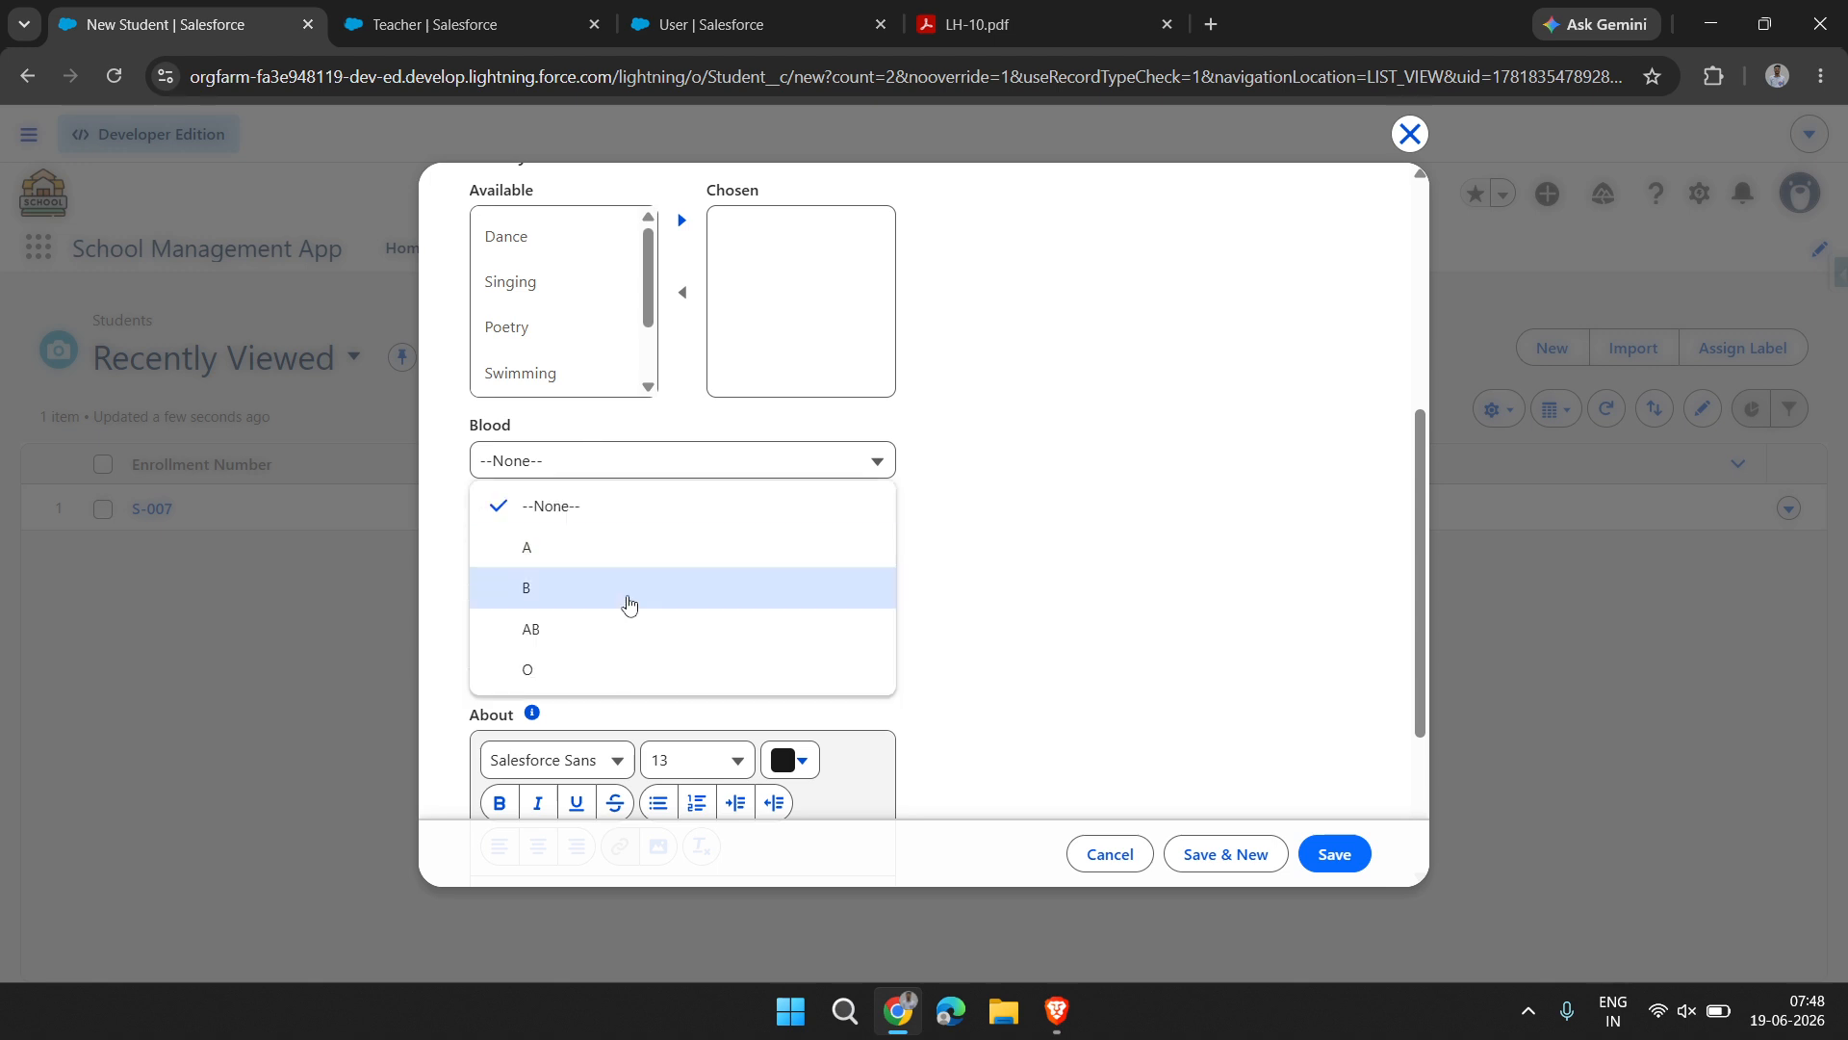
pyautogui.click(627, 592)
pyautogui.click(578, 329)
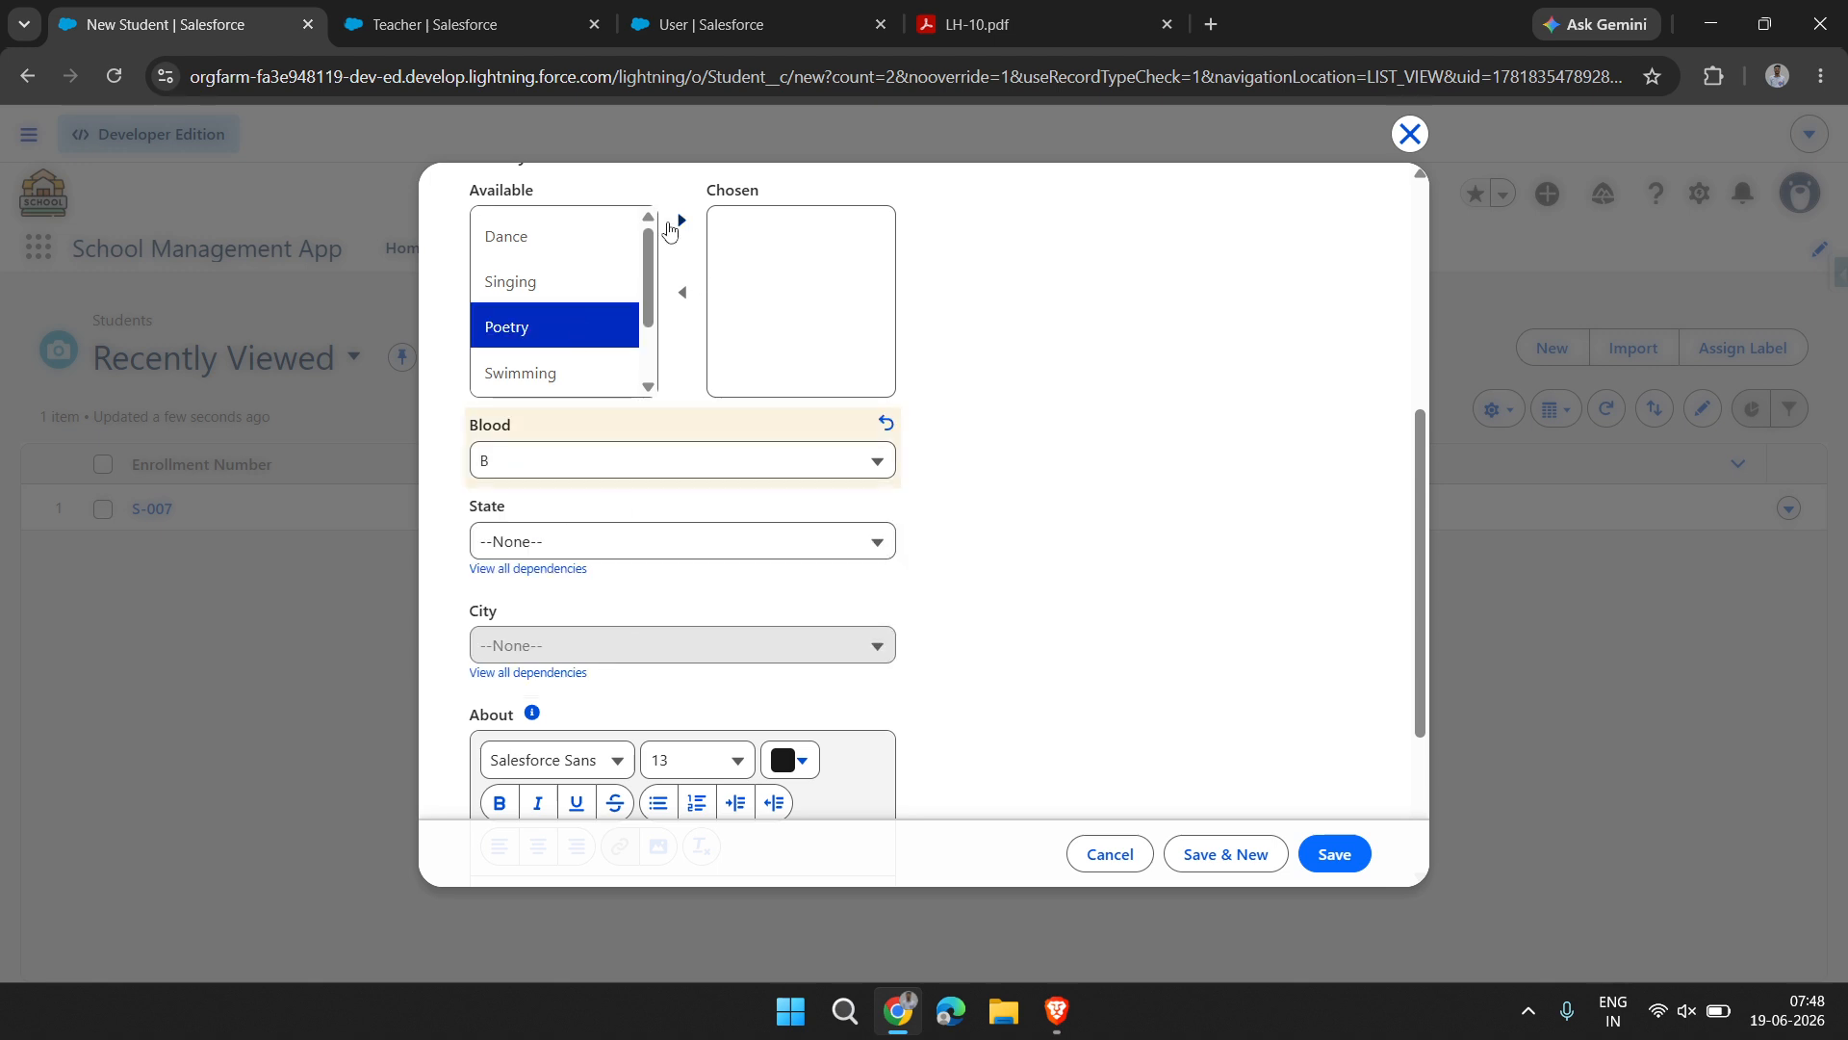
pyautogui.click(680, 221)
# Set the new student's Subject to Science and save the record
pyautogui.scroll(4, 680, 220)
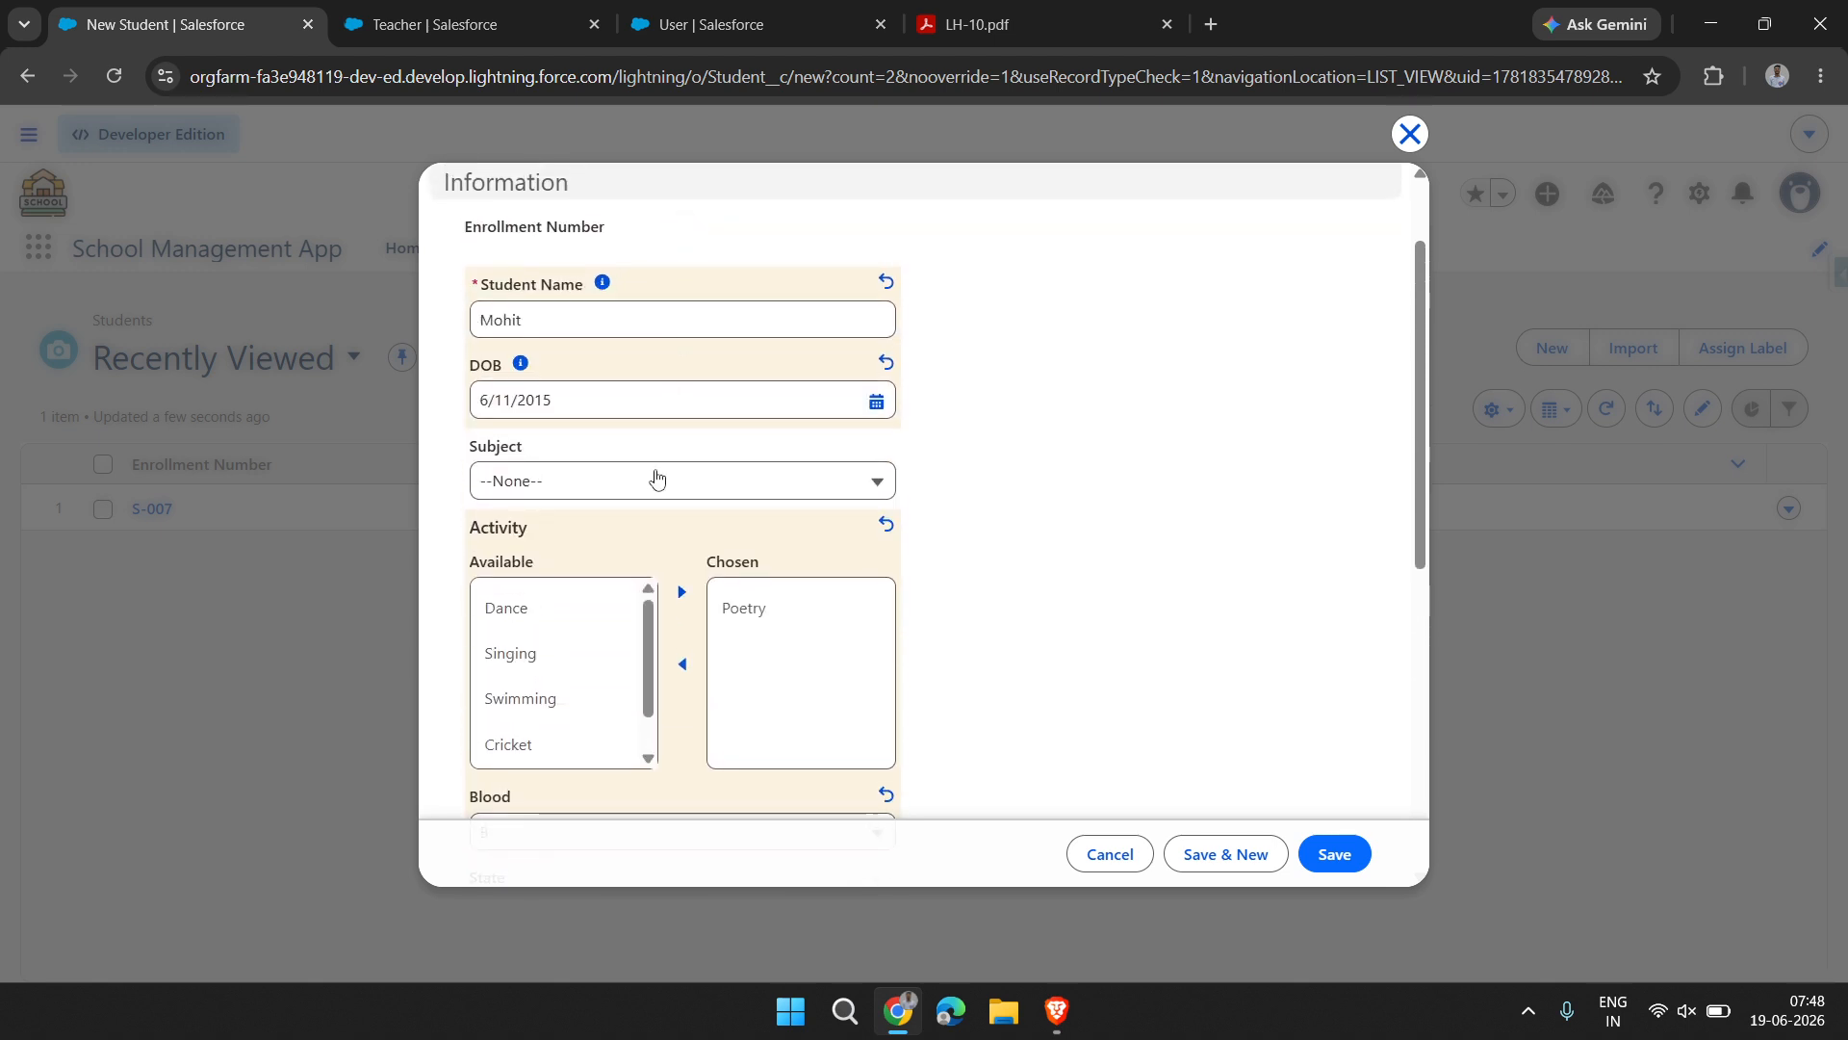
pyautogui.click(642, 479)
pyautogui.click(623, 648)
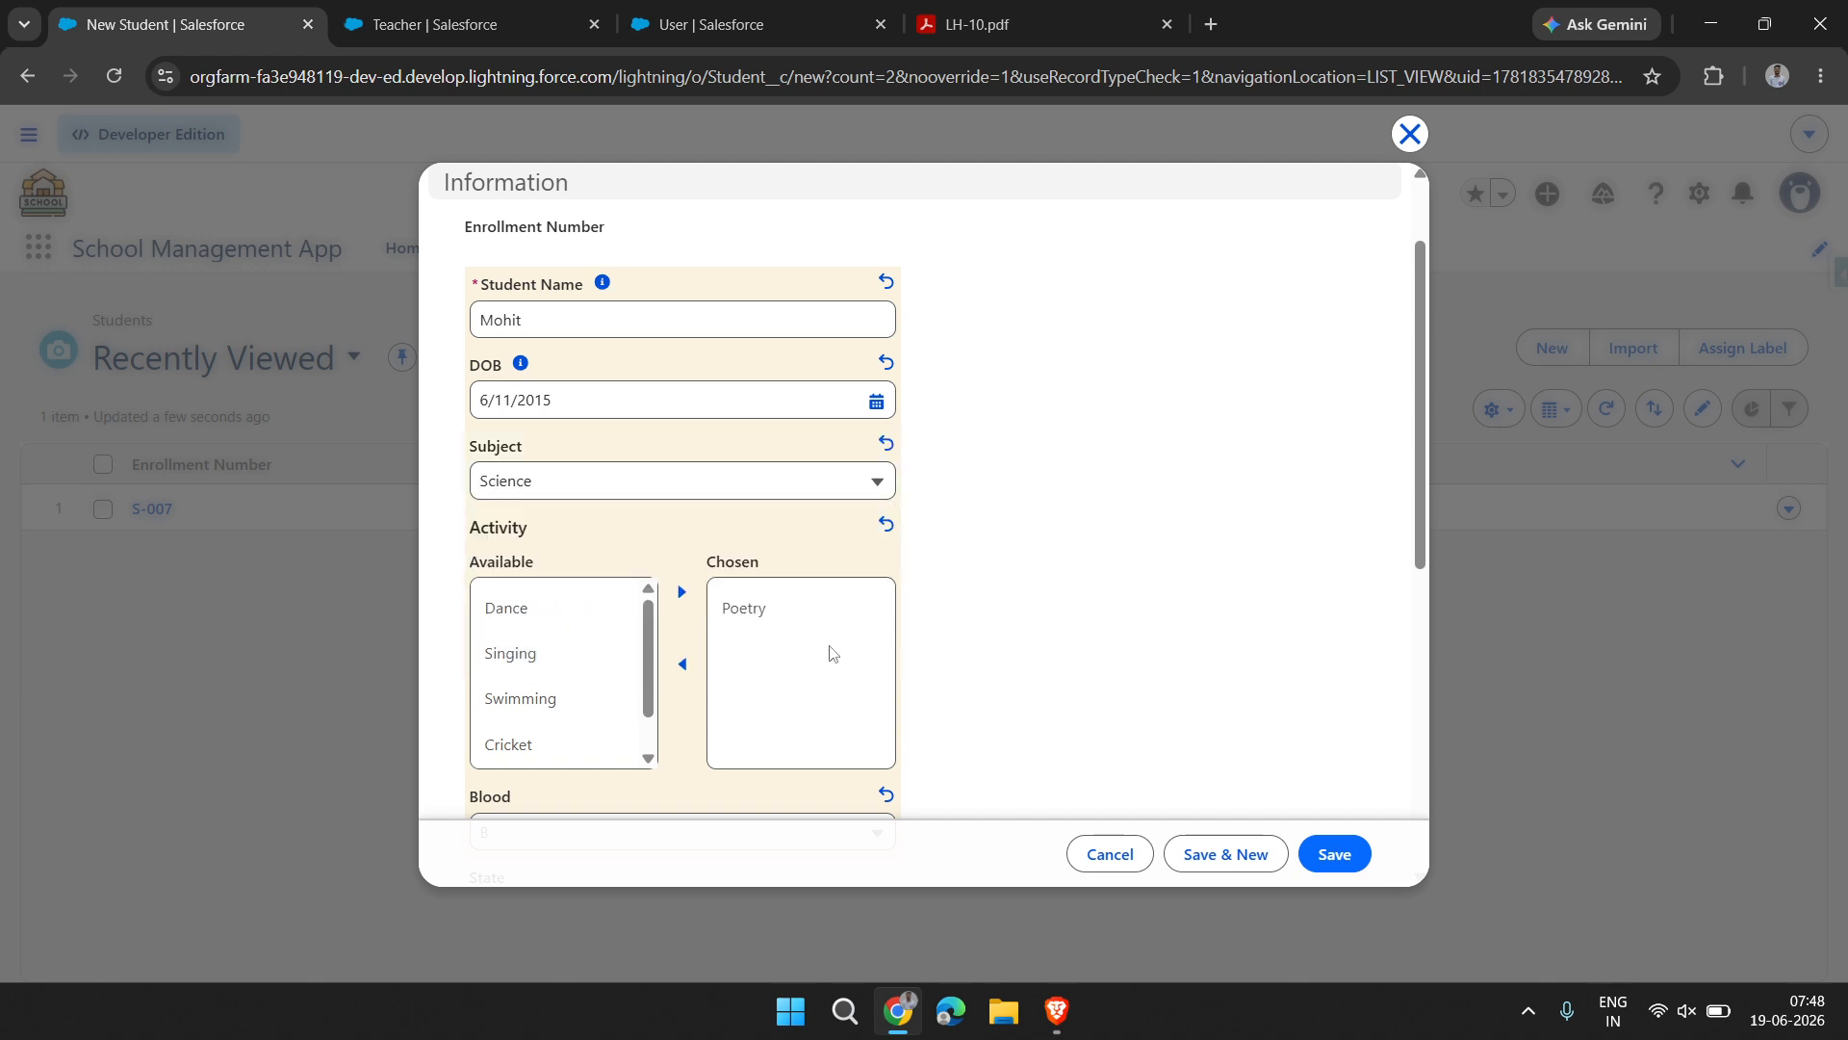
pyautogui.scroll(-5, 828, 650)
pyautogui.scroll(-2, 879, 786)
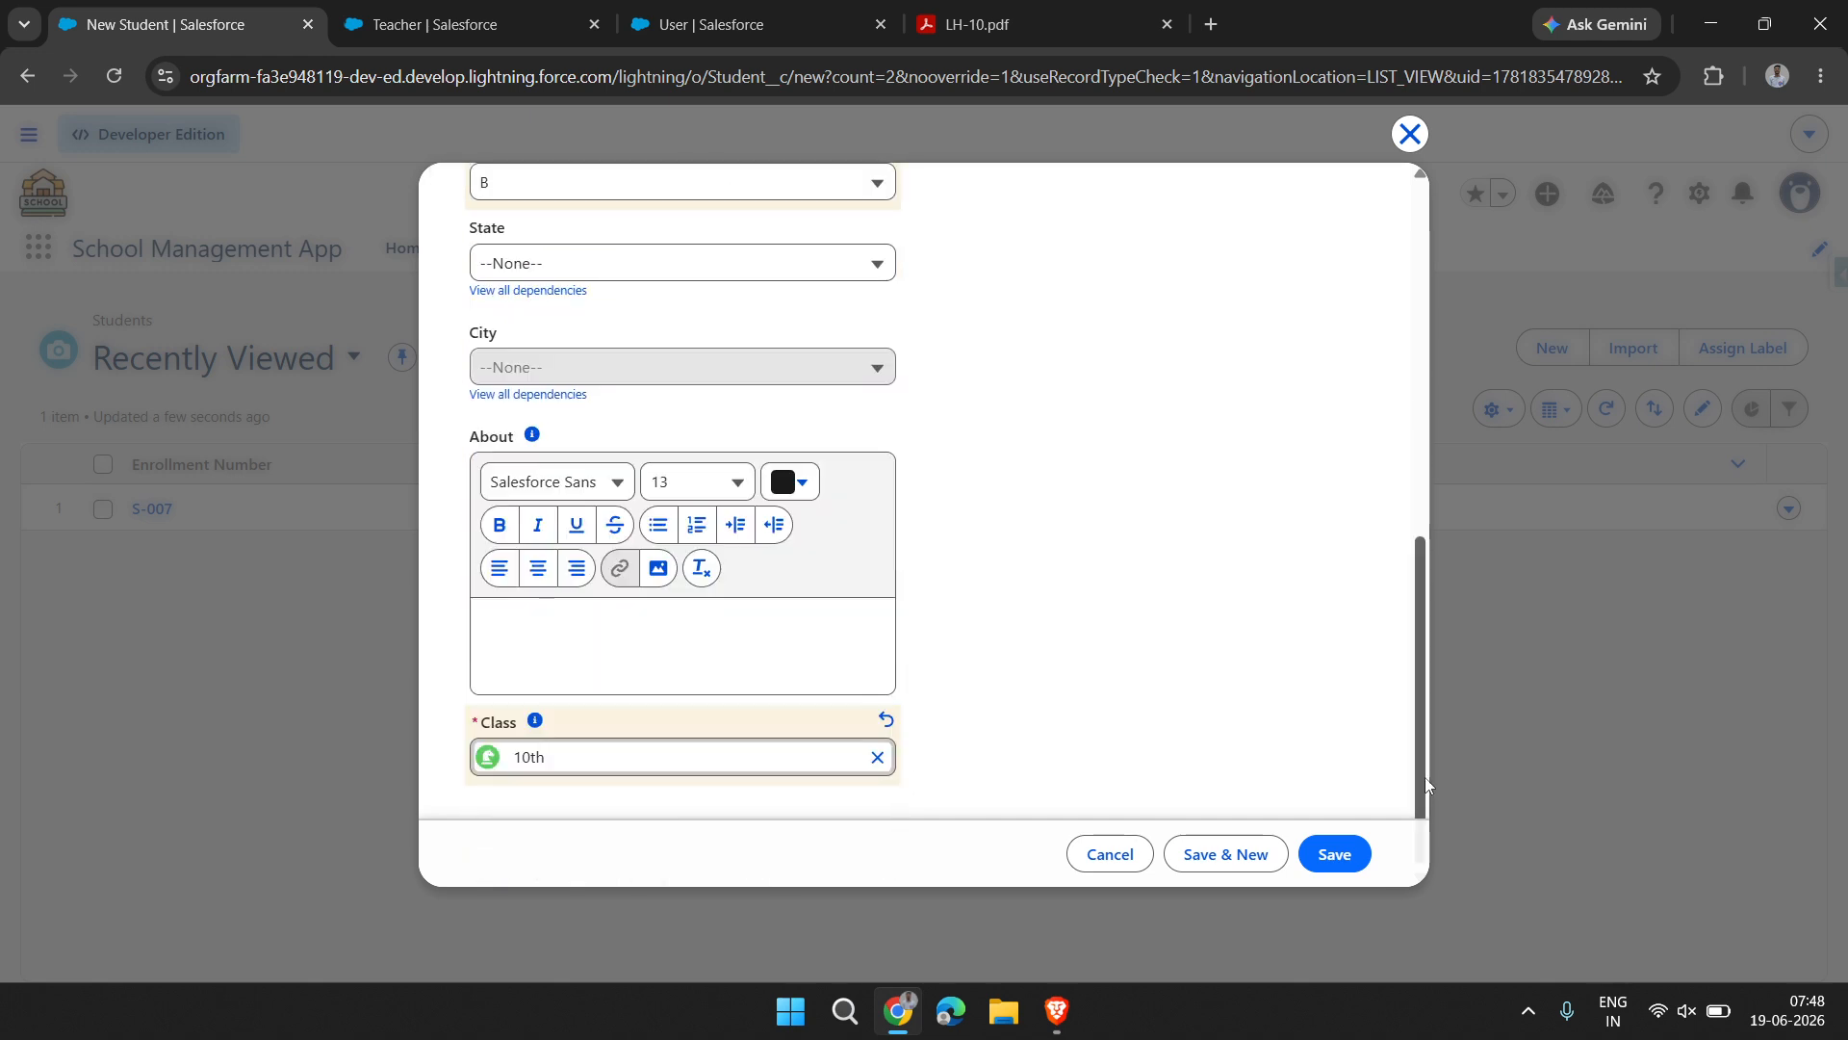
pyautogui.click(1335, 859)
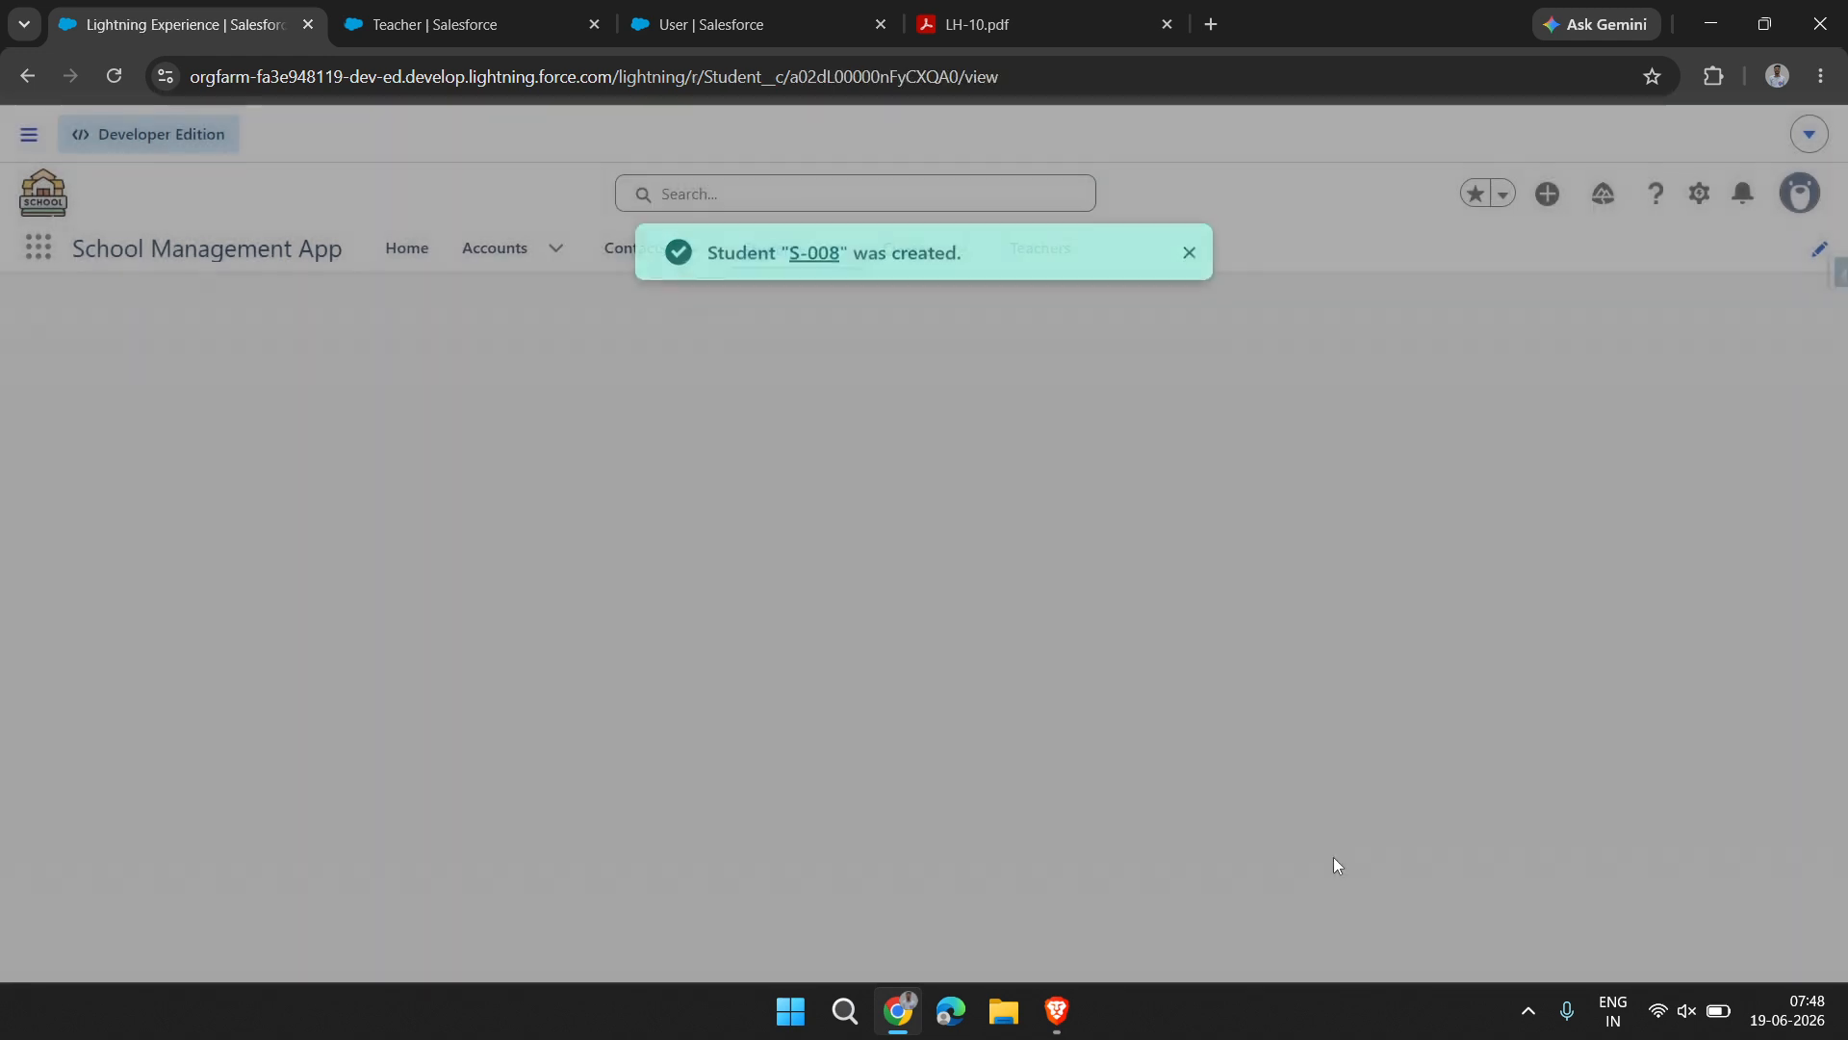
# Review the new student's details and follow the Class link to examine the students related to class 10th
pyautogui.scroll(-3, 756, 739)
pyautogui.scroll(3, 755, 738)
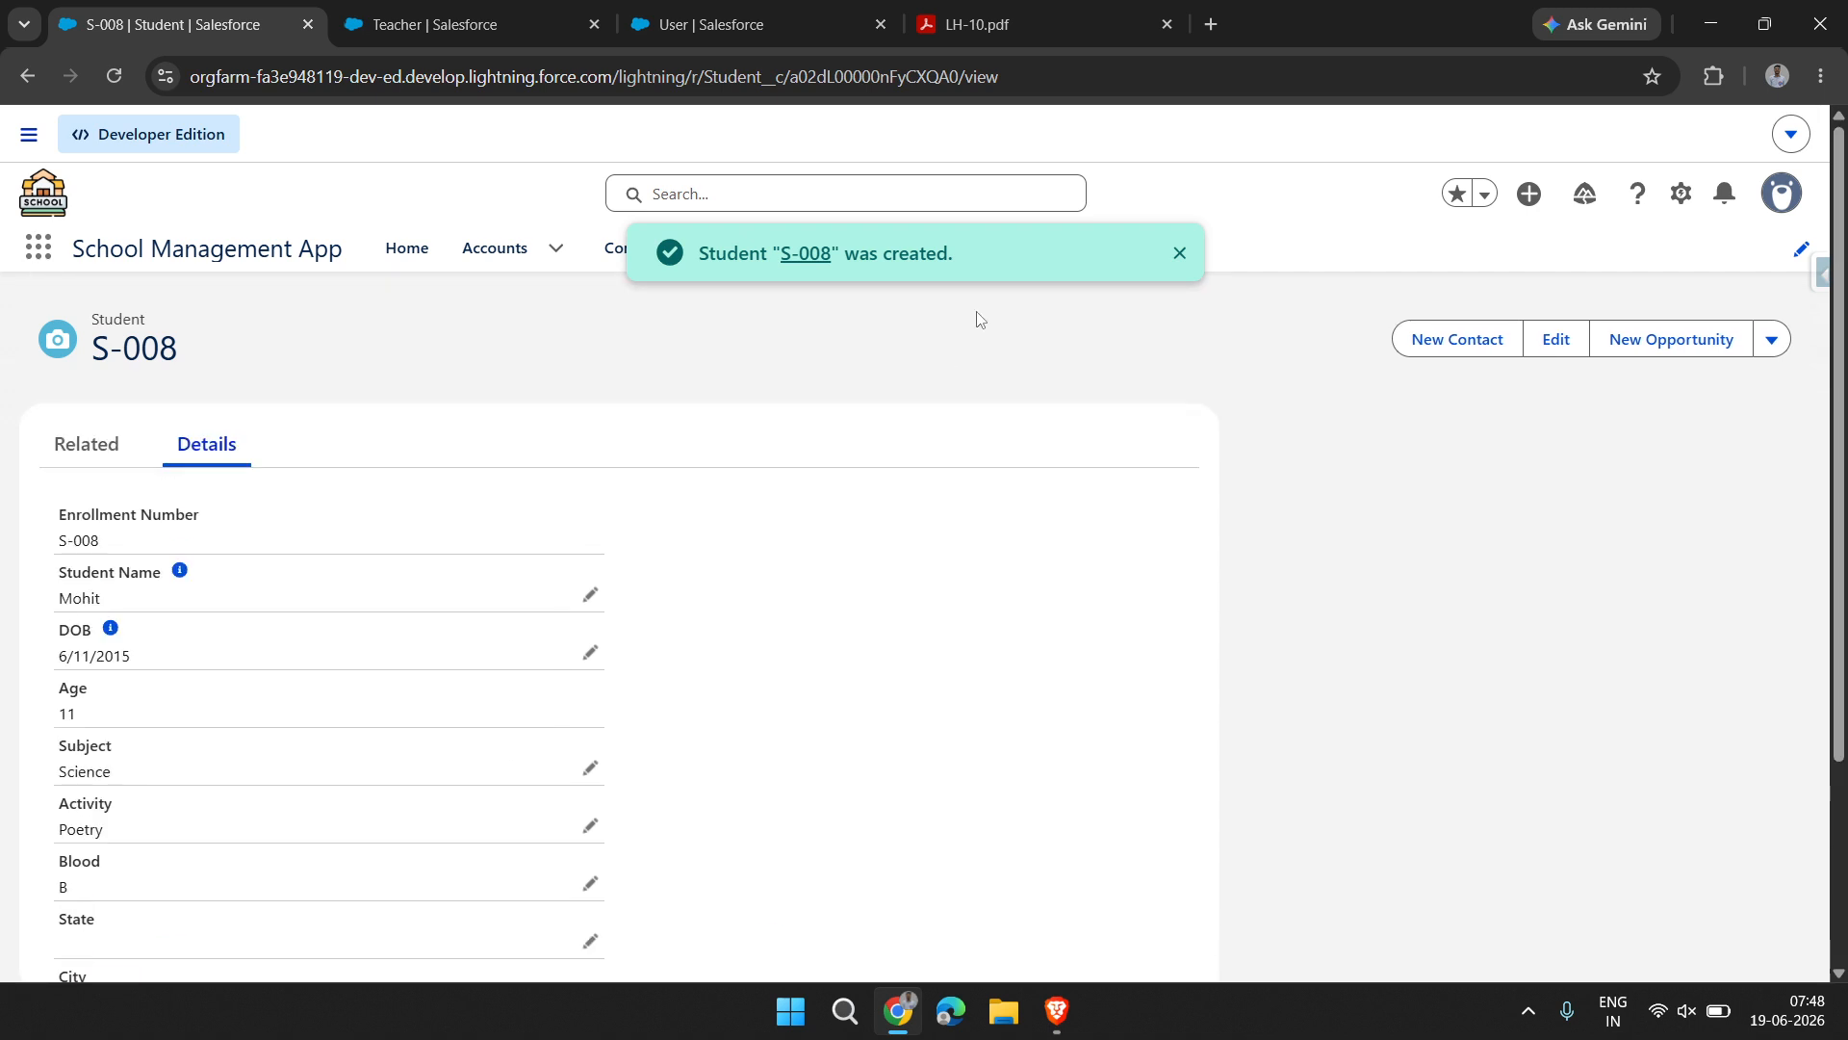
pyautogui.scroll(-3, 56, 929)
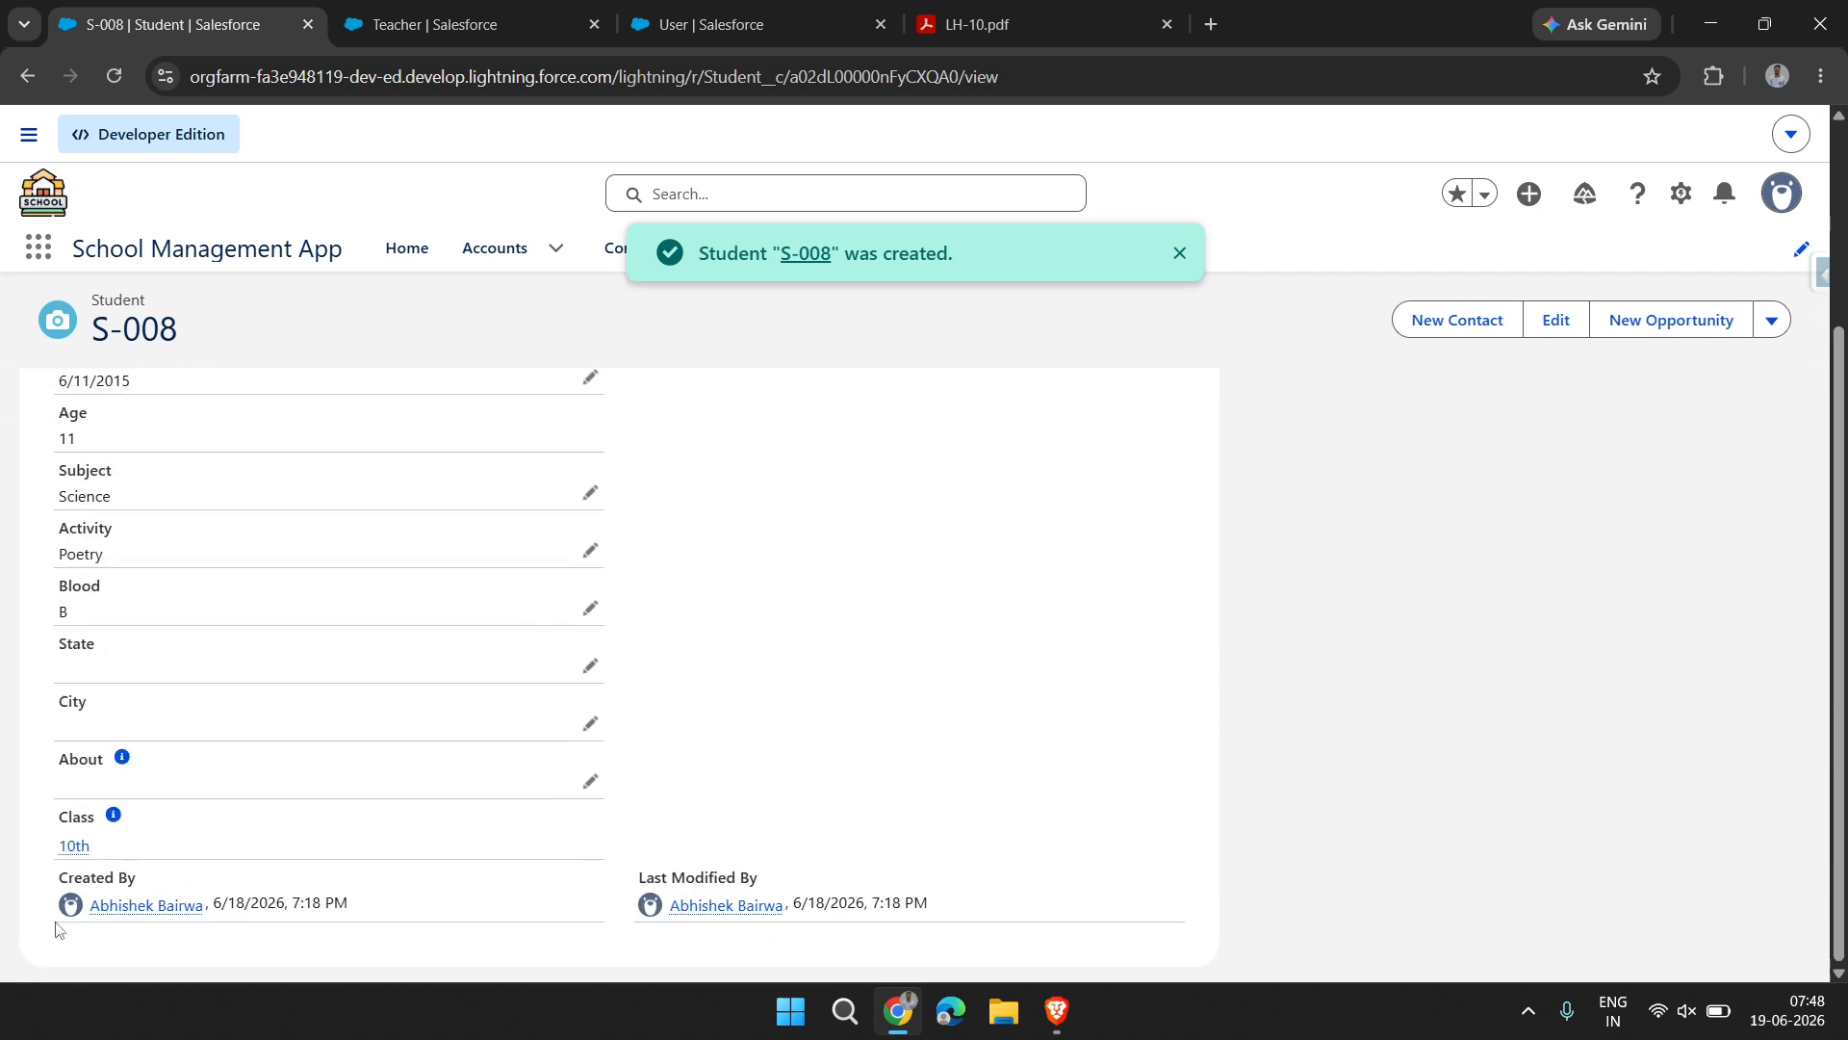
pyautogui.click(67, 847)
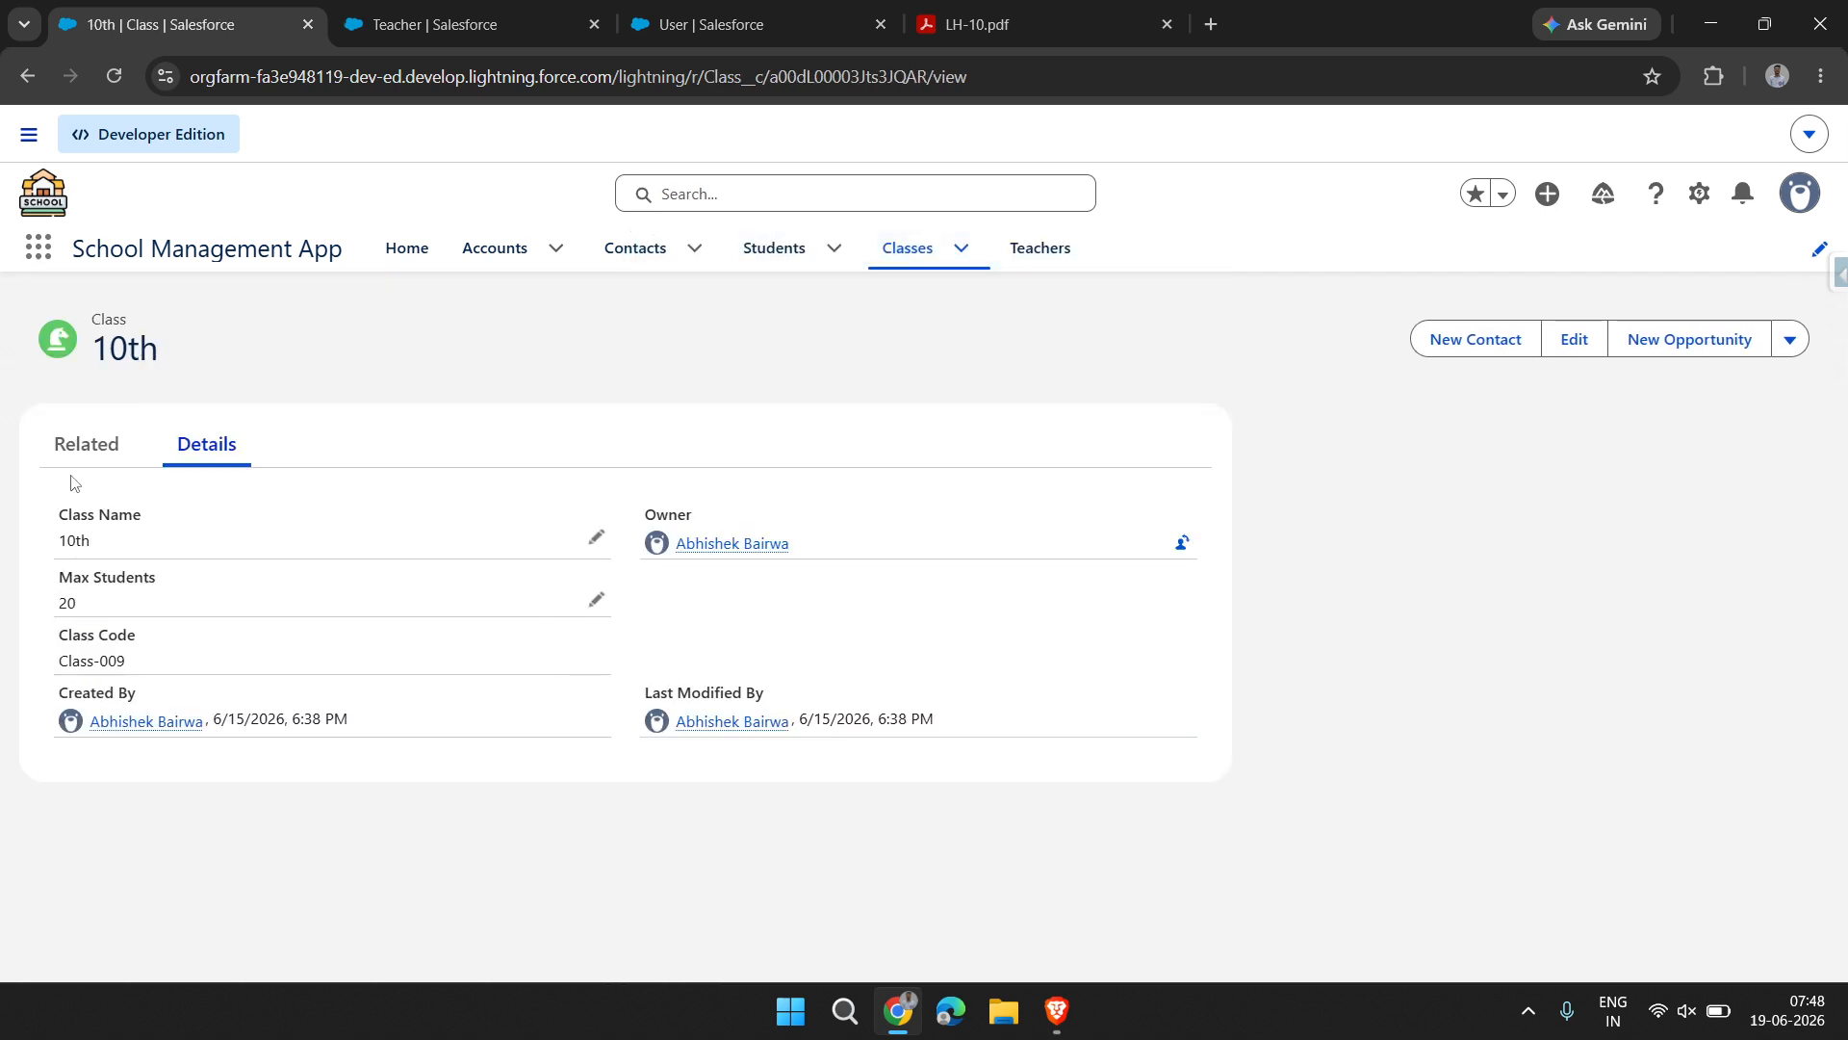
pyautogui.click(86, 443)
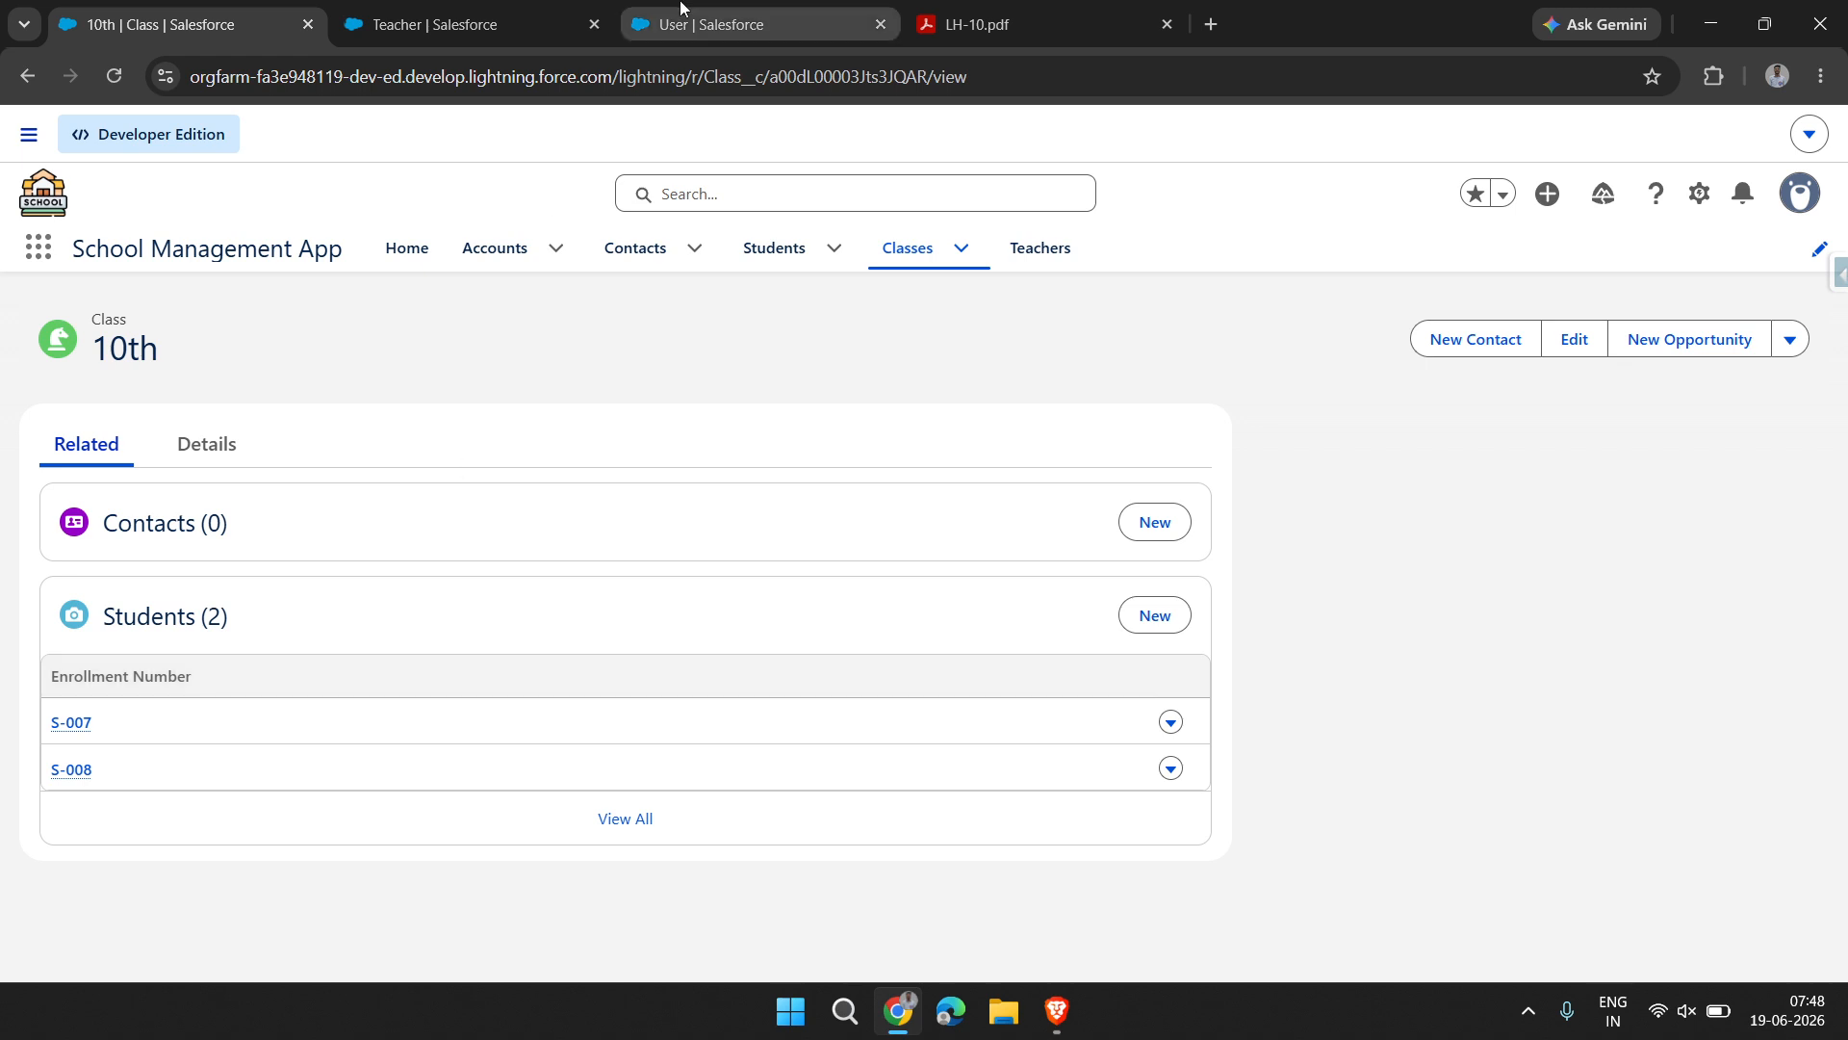
pyautogui.click(691, 253)
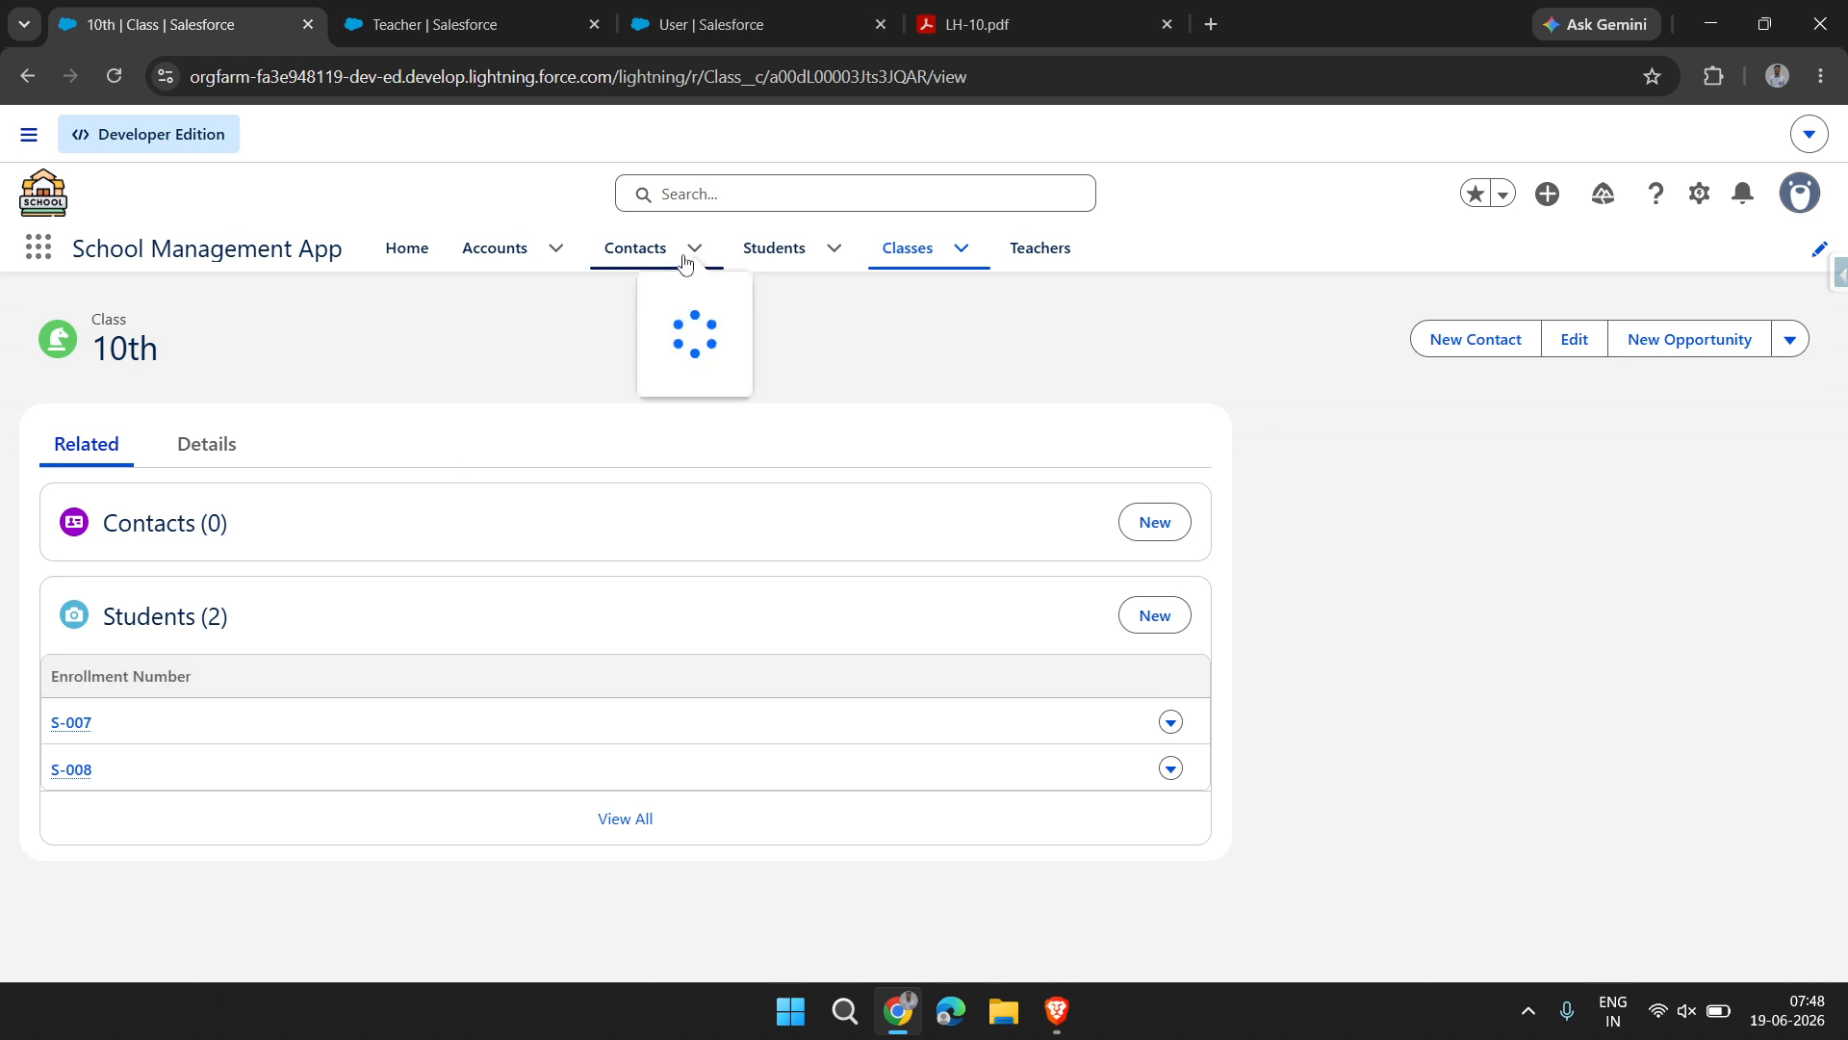
pyautogui.click(473, 384)
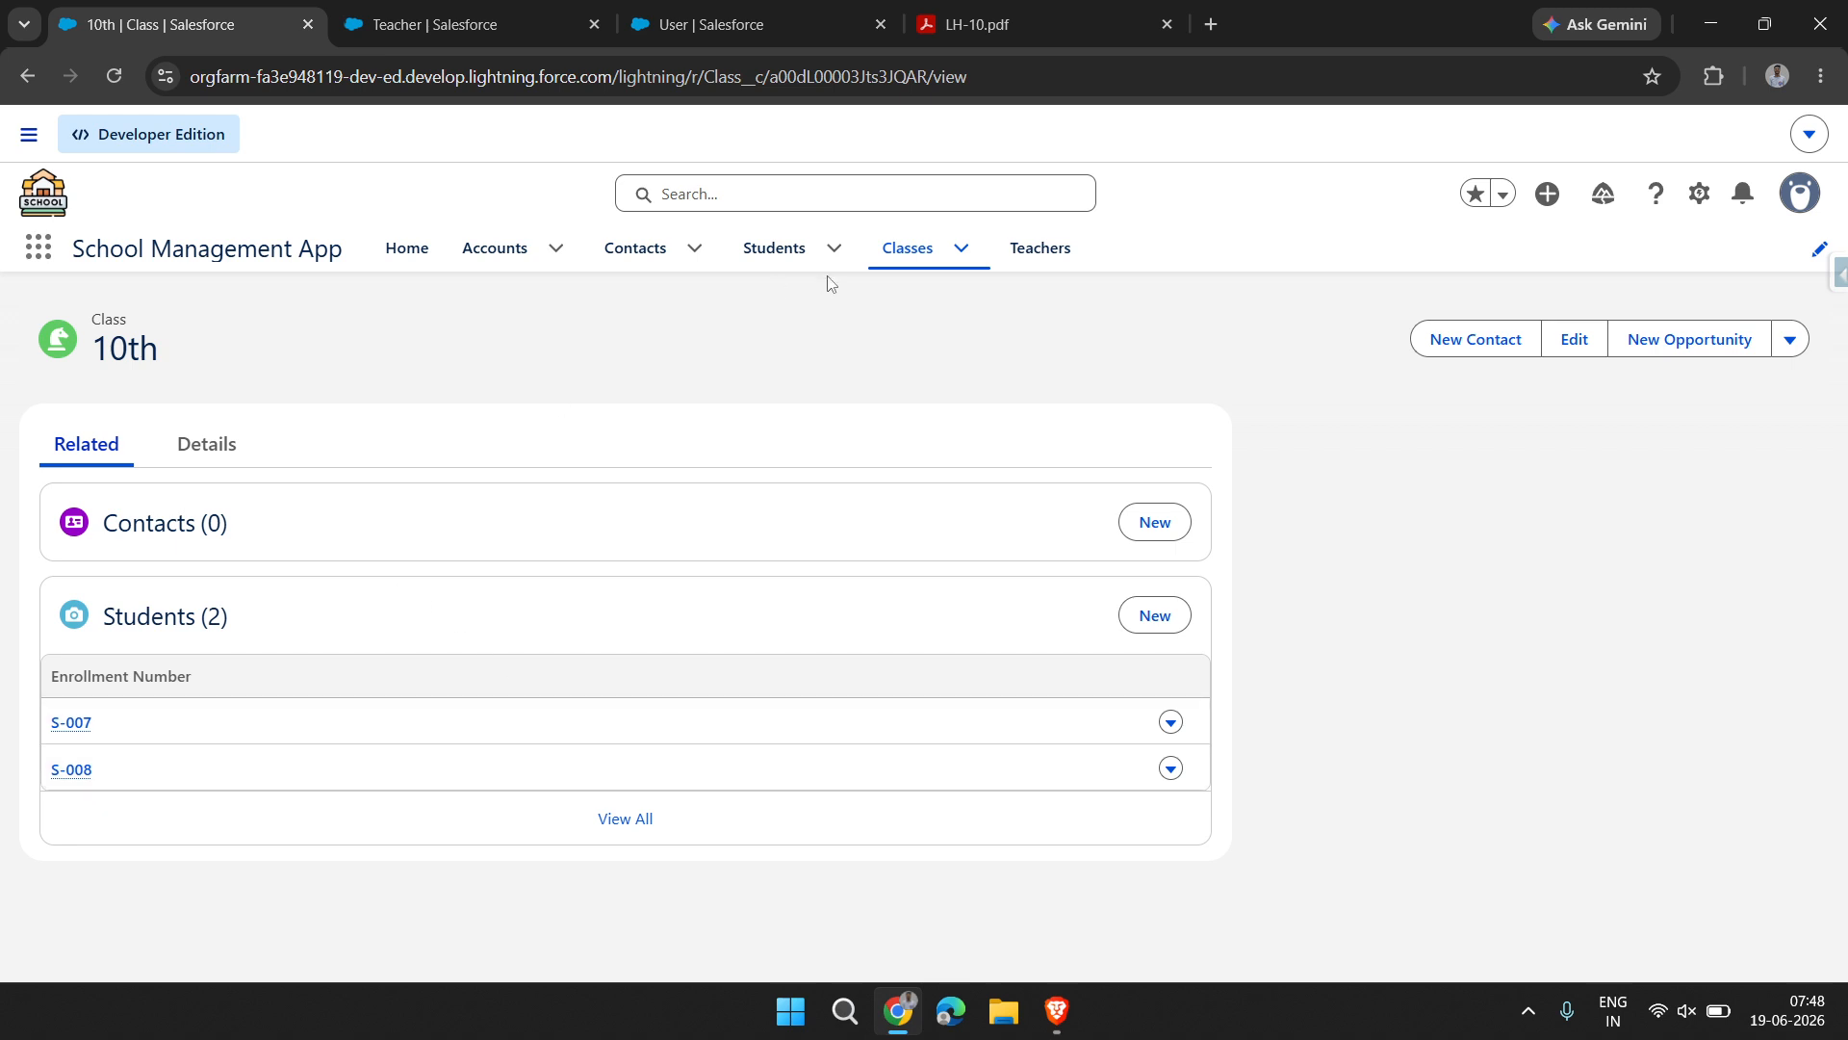
pyautogui.click(660, 14)
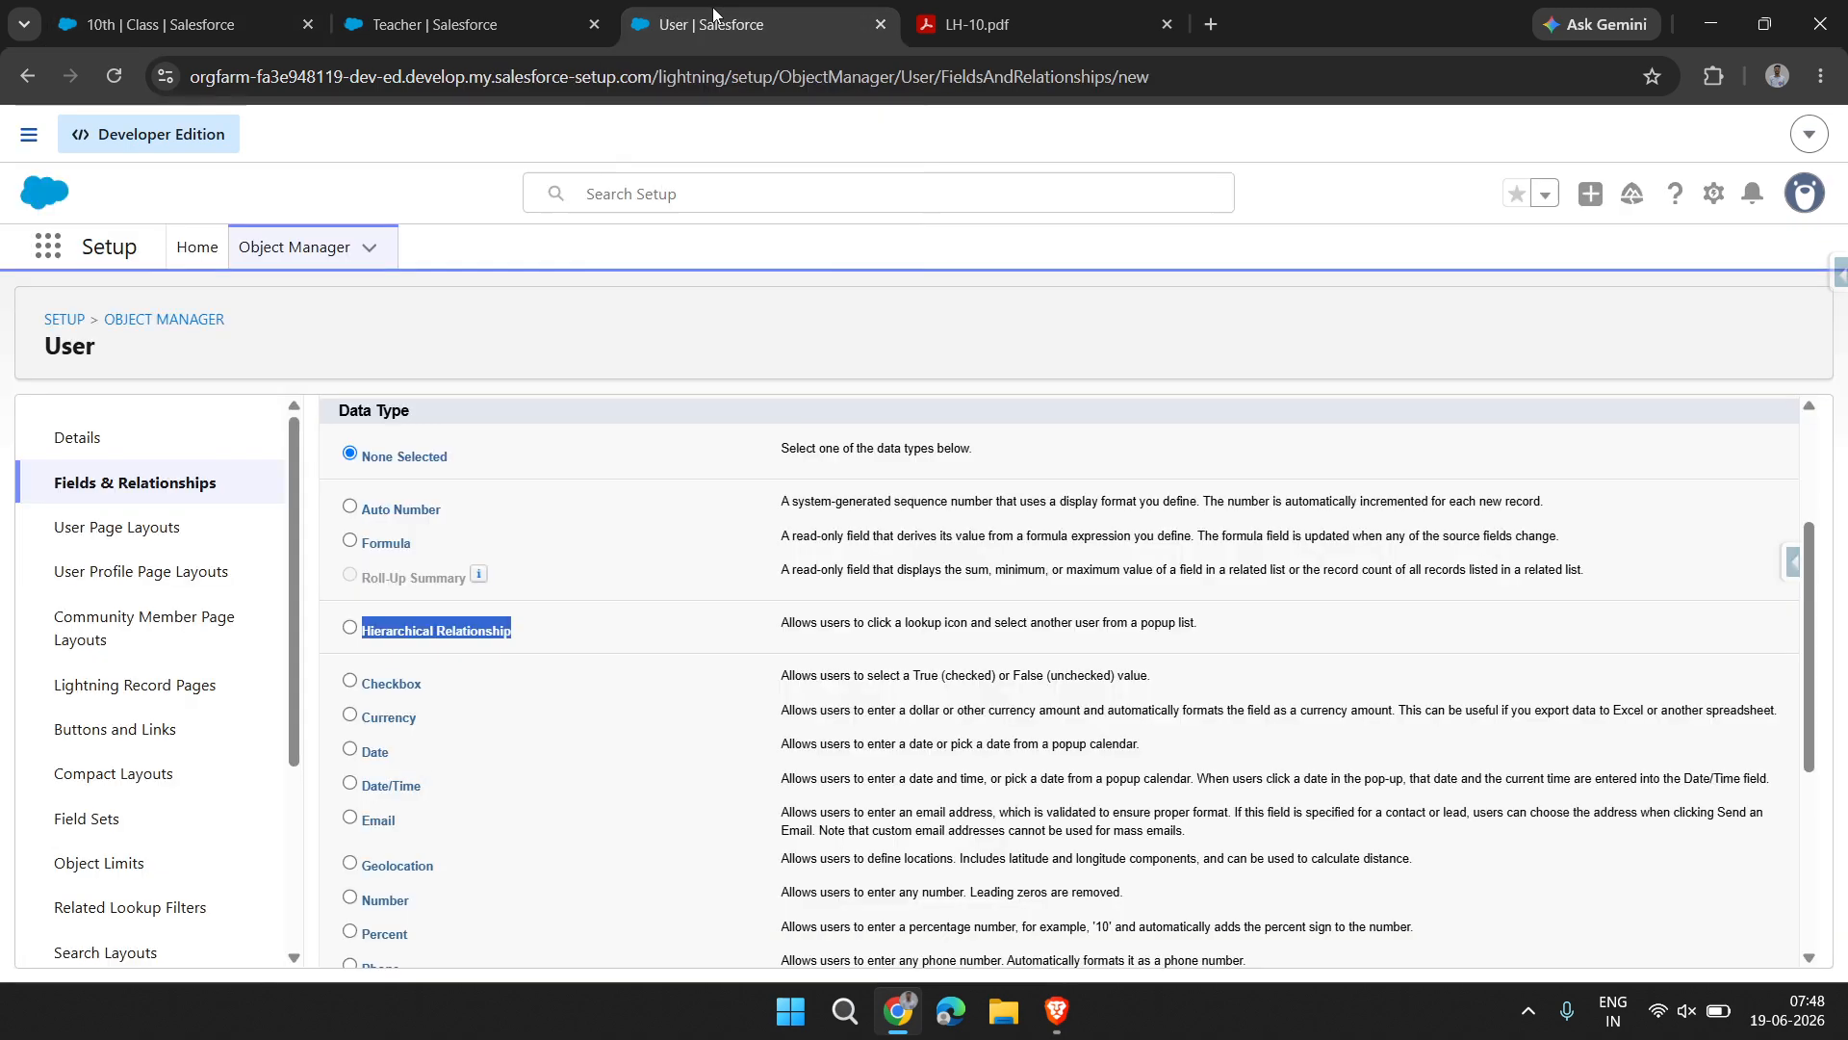
# Find the Student object in the Teacher setup tab's Object Manager and open its Fields & Relationships
pyautogui.click(483, 27)
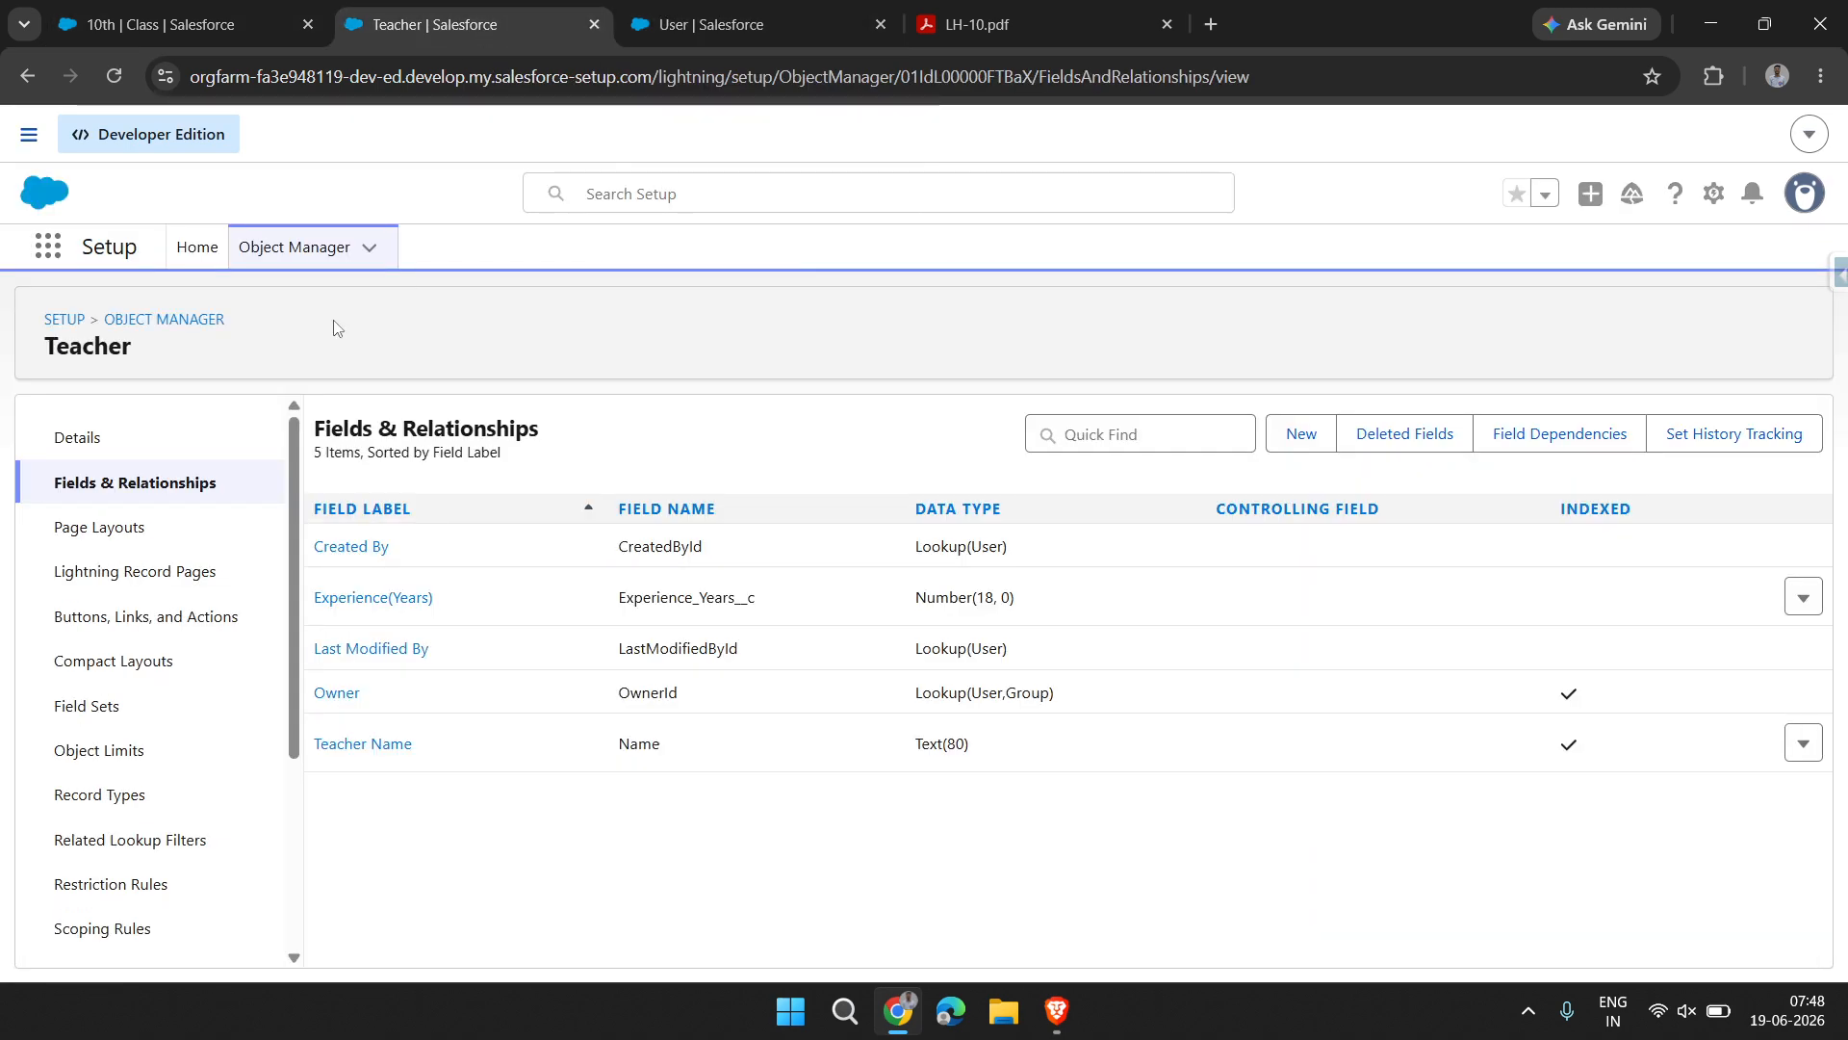
pyautogui.click(289, 248)
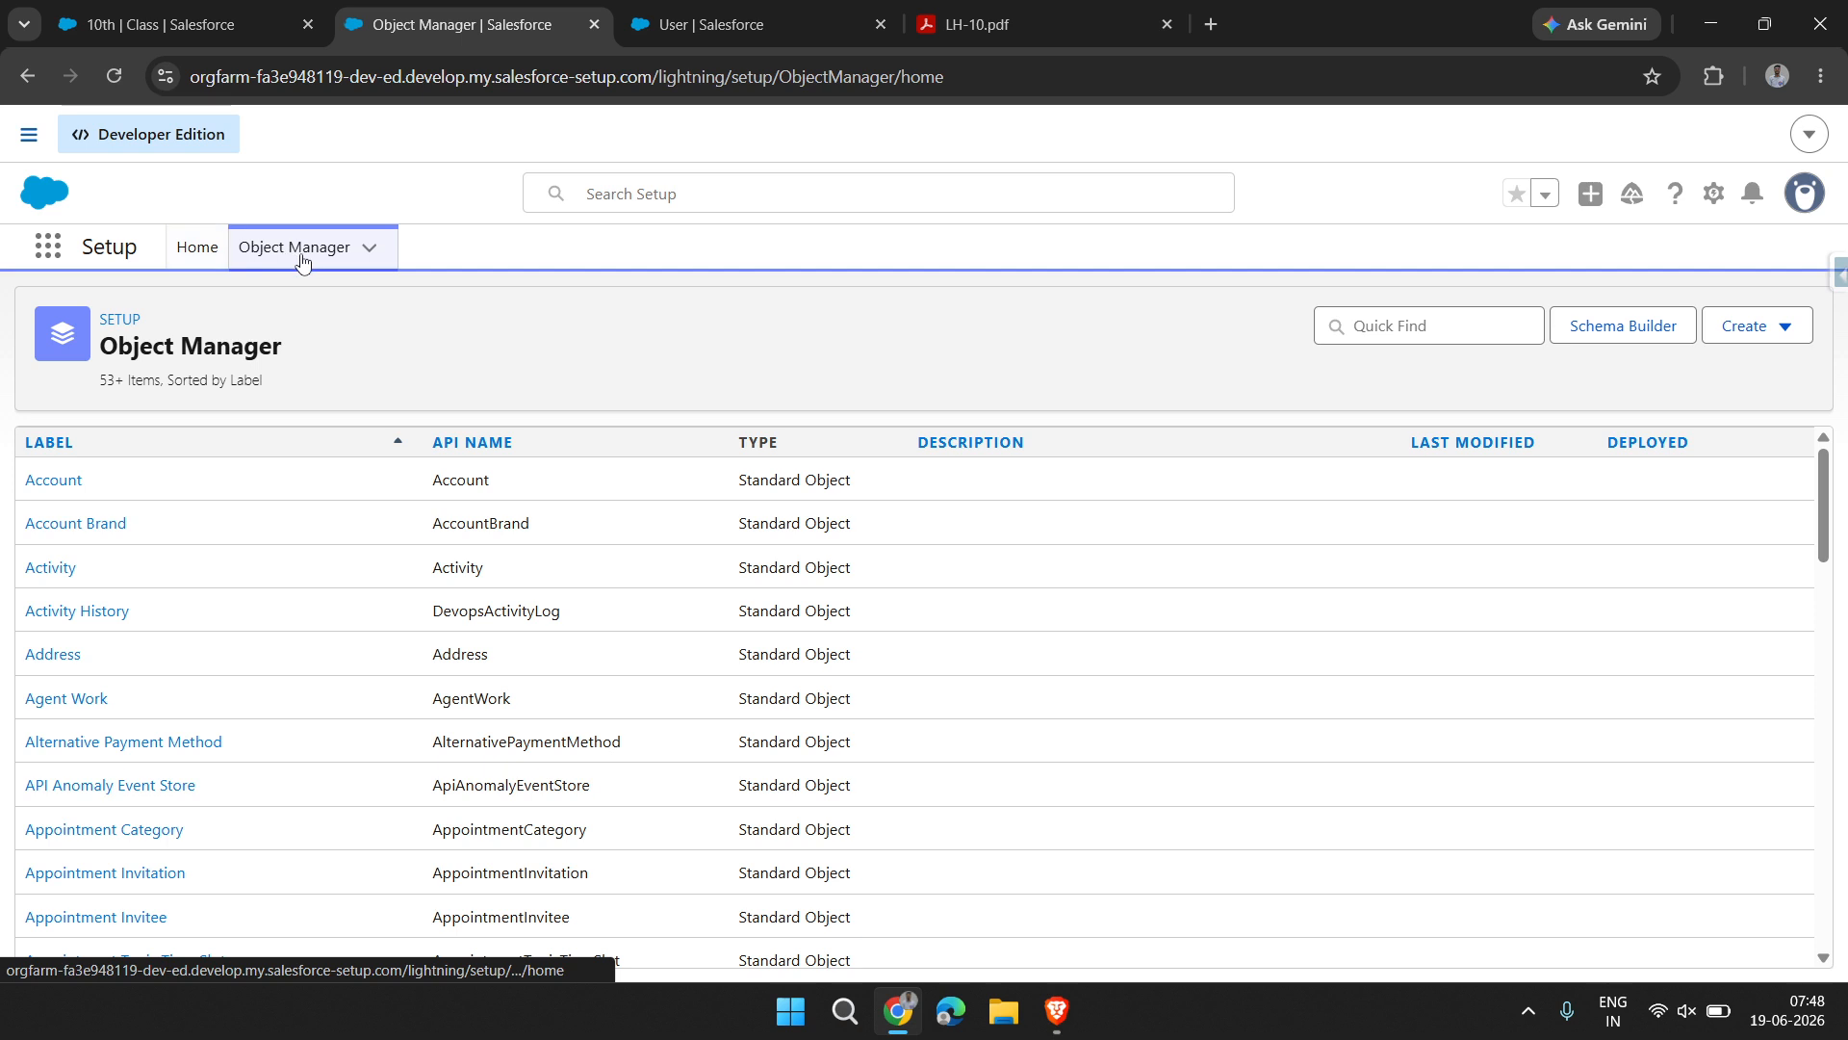
pyautogui.click(1443, 339)
pyautogui.write('studen')
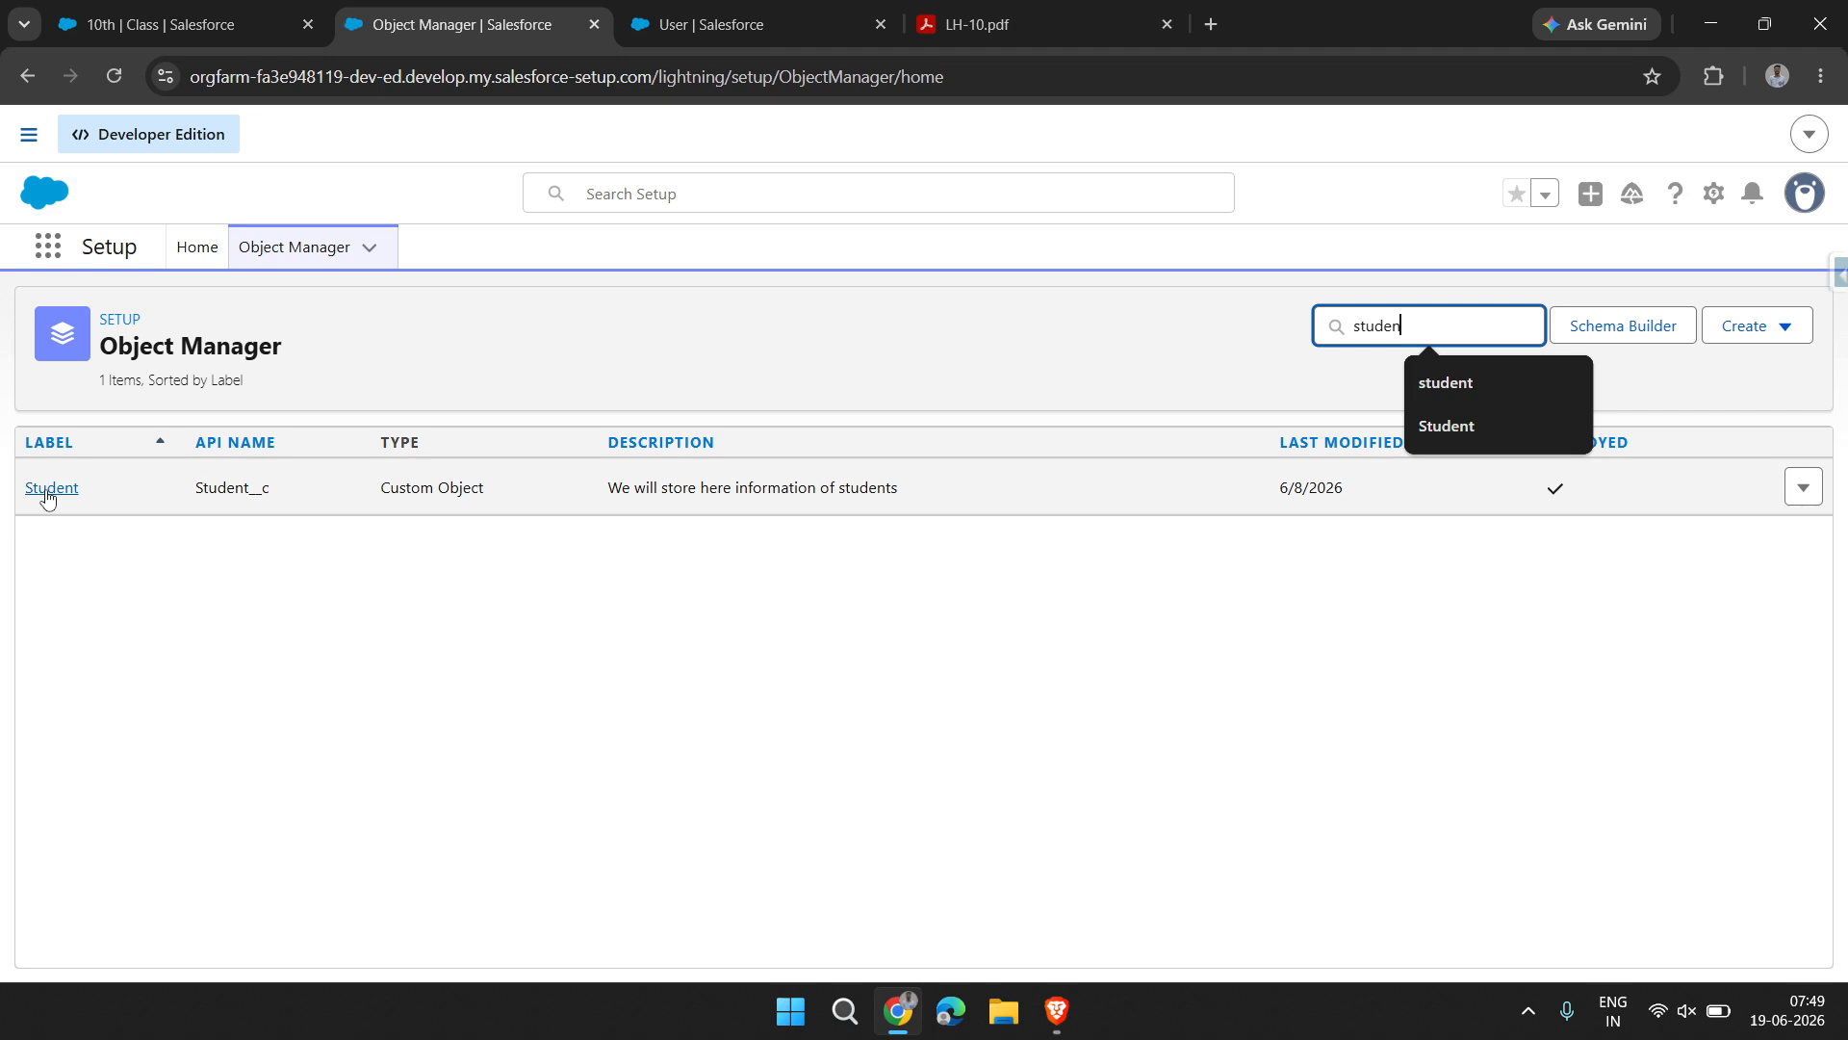
pyautogui.click(48, 493)
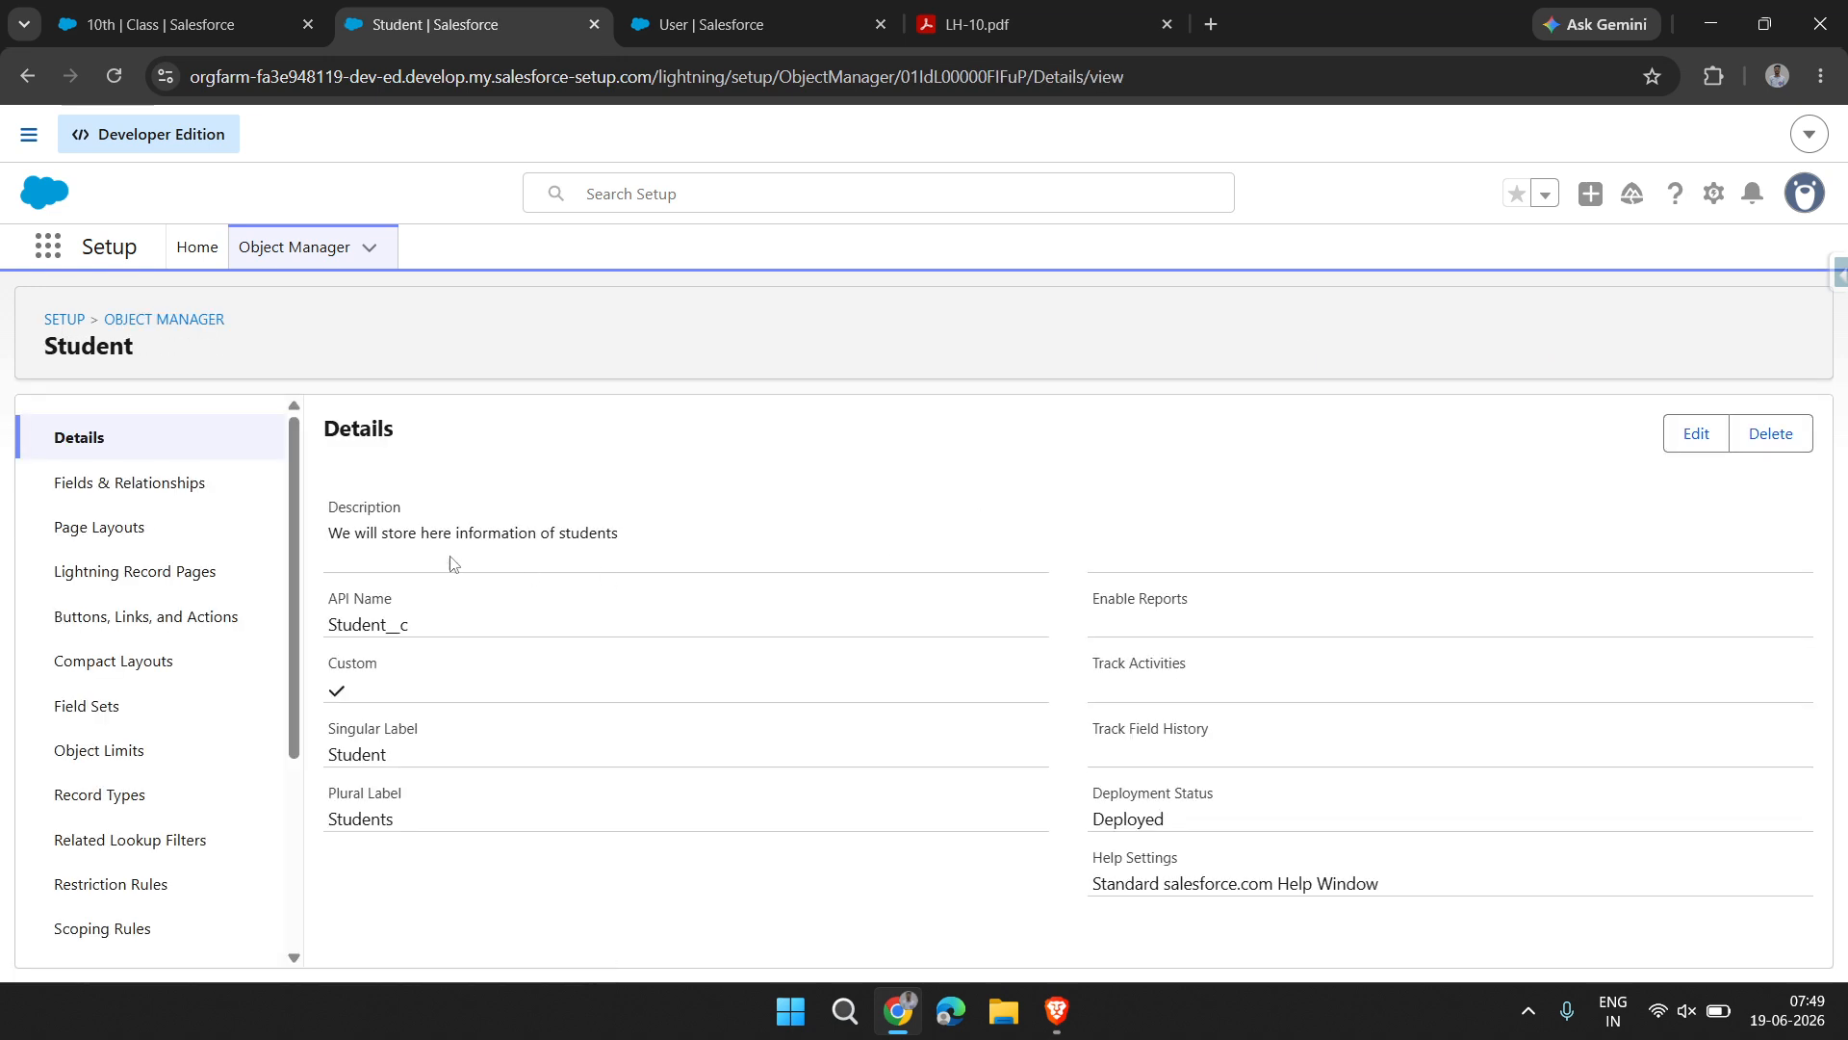
pyautogui.click(115, 482)
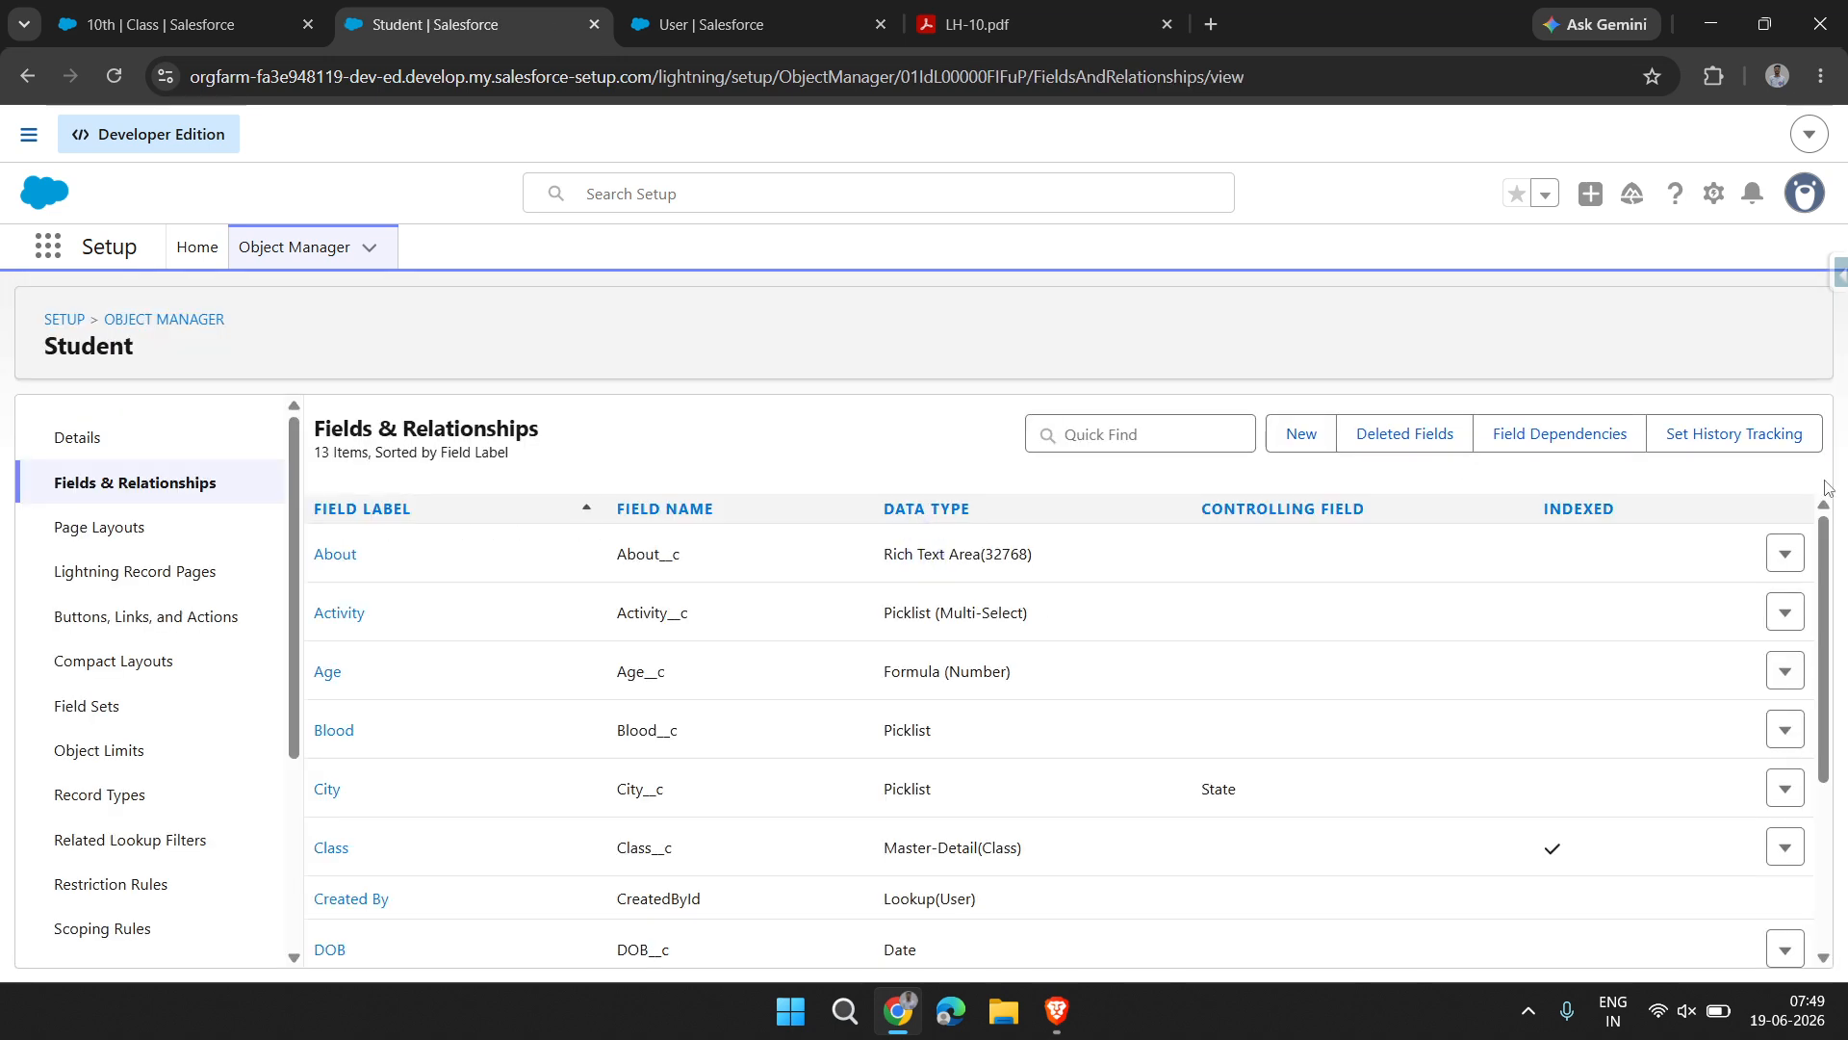
# Start a new custom field on the Student object with the Lookup Relationship data type
pyautogui.click(1301, 435)
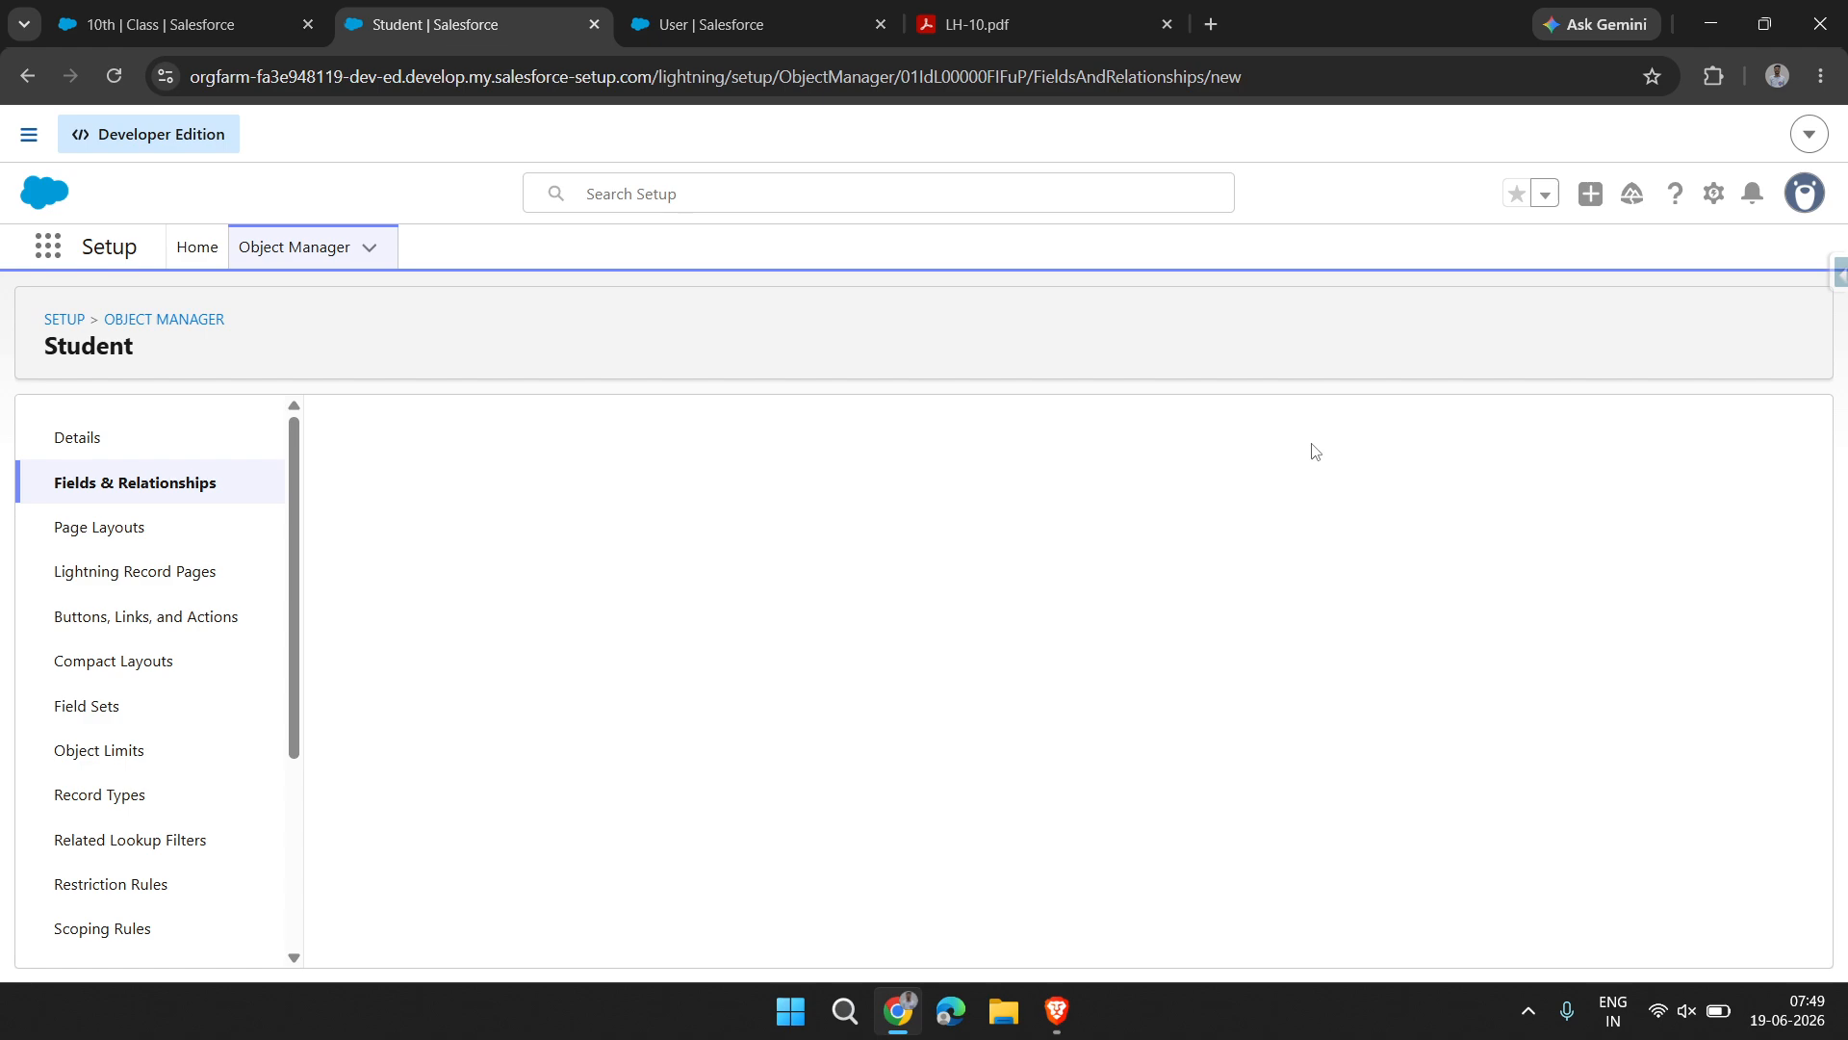
pyautogui.scroll(-2, 666, 814)
pyautogui.click(445, 687)
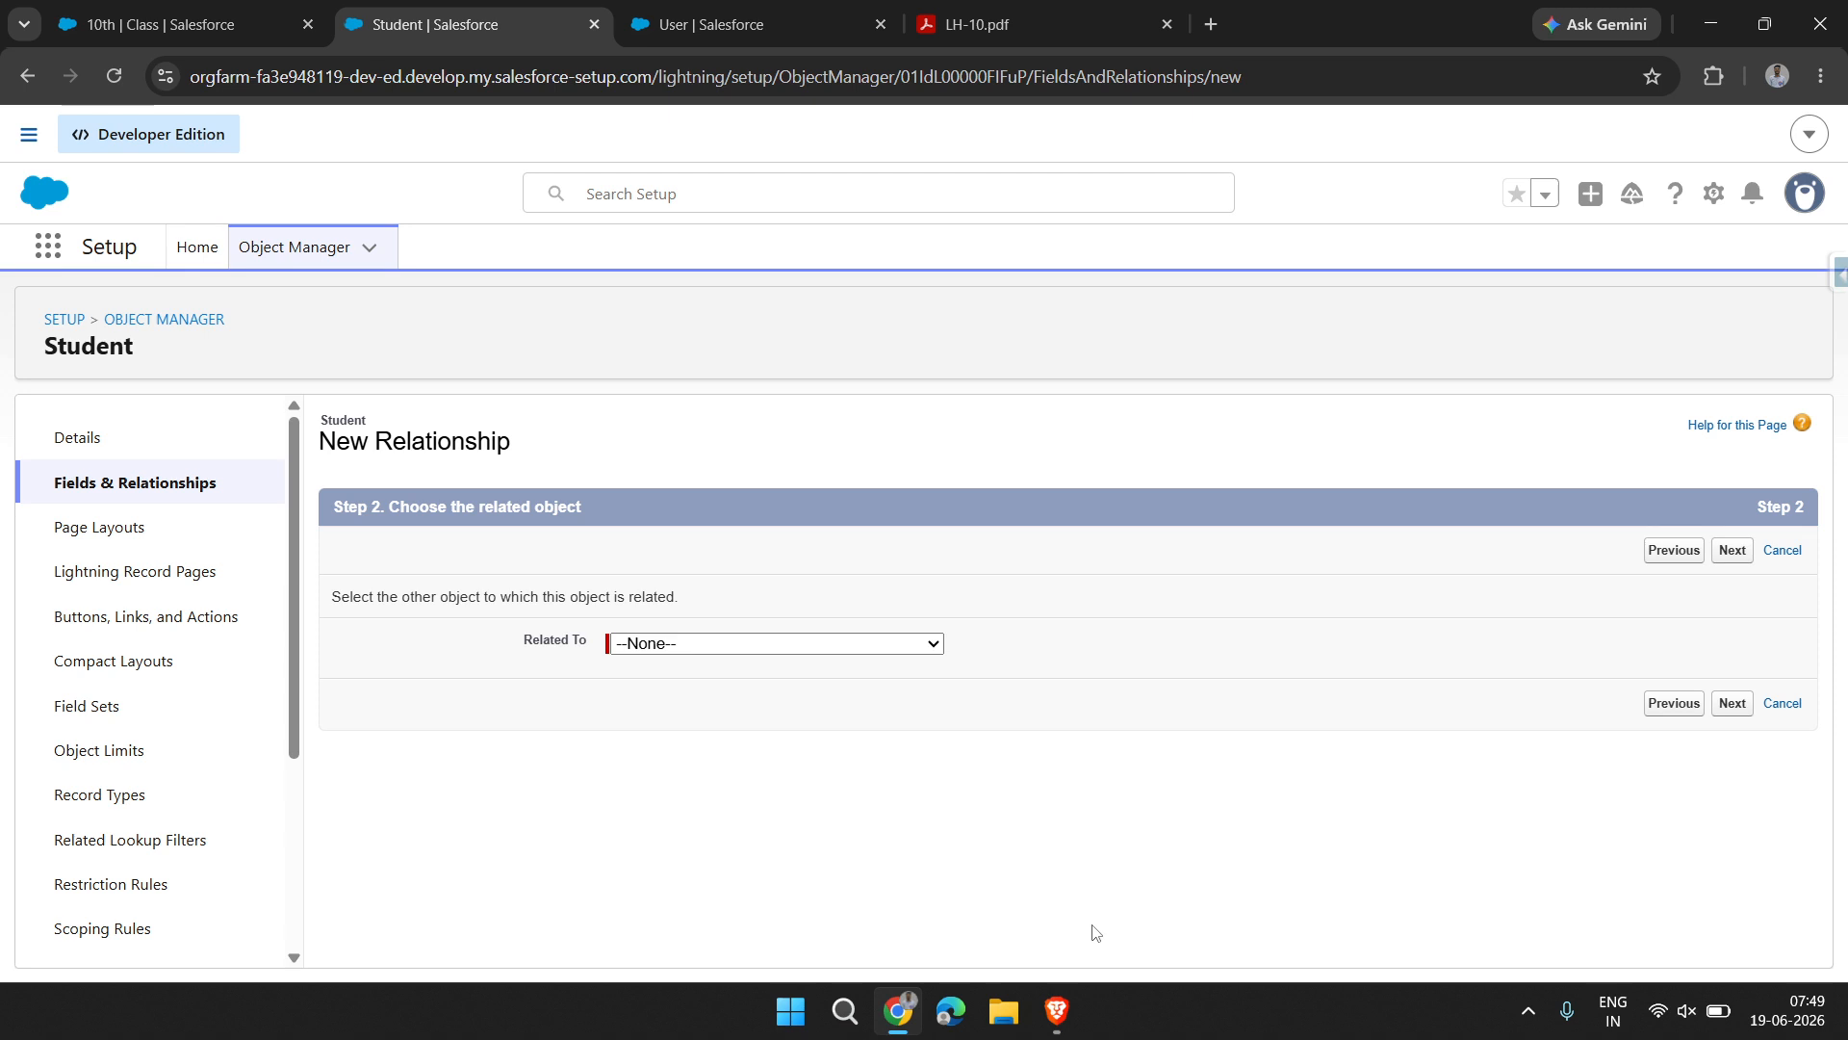
# Relate the lookup field to the Teacher object, use Teacher as its field name and continue to field-level security
pyautogui.click(803, 650)
pyautogui.scroll(-10, 744, 331)
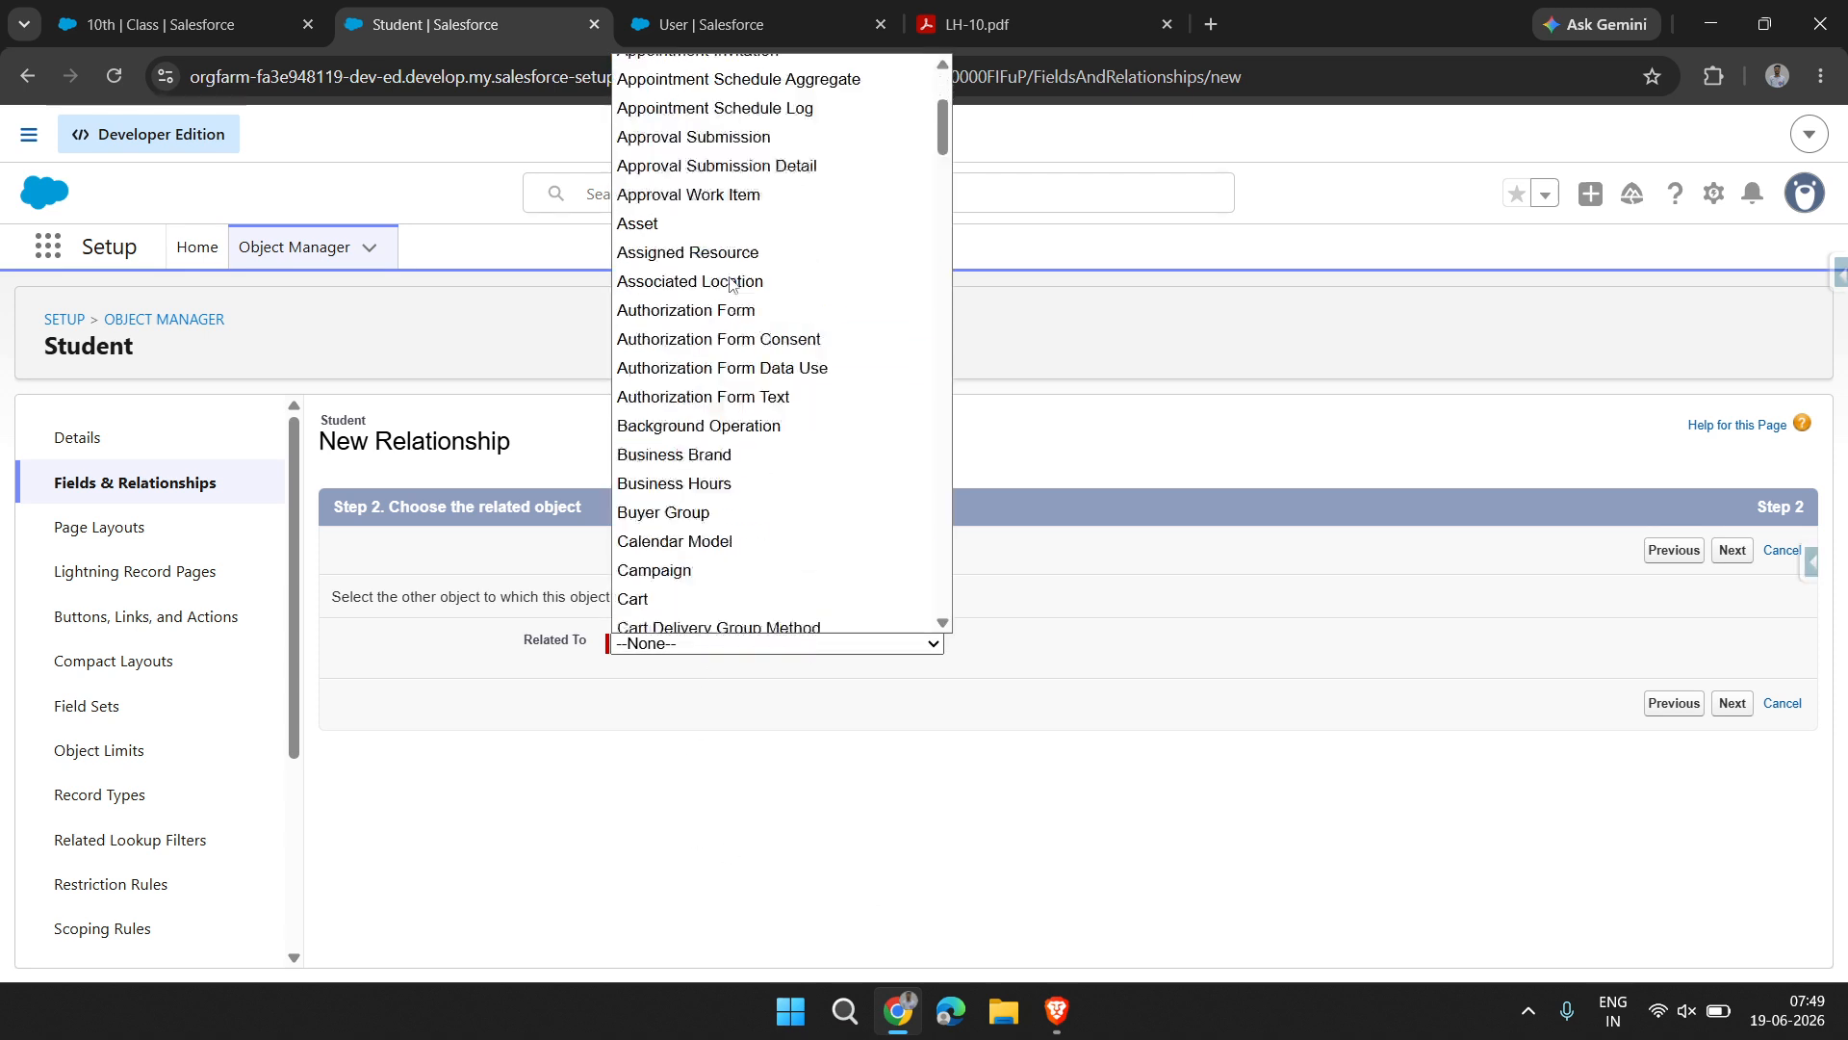
pyautogui.write('teacher')
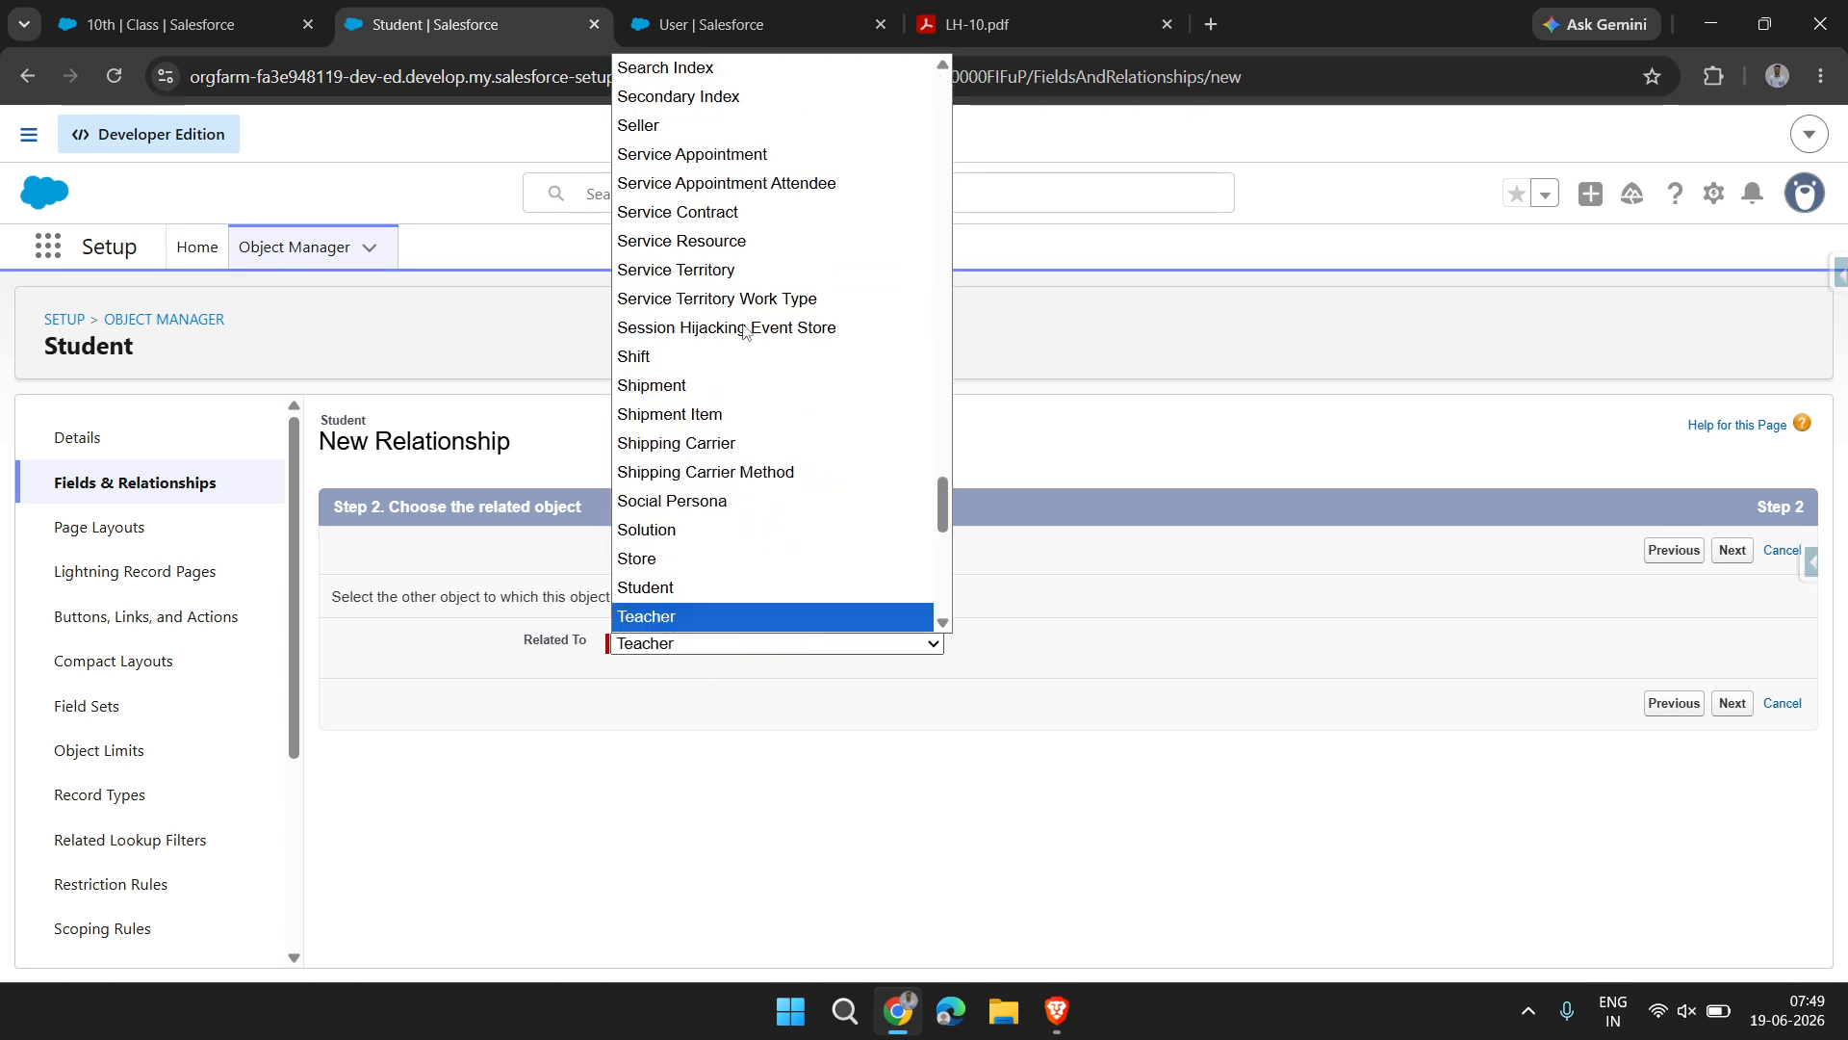
pyautogui.press('Return')
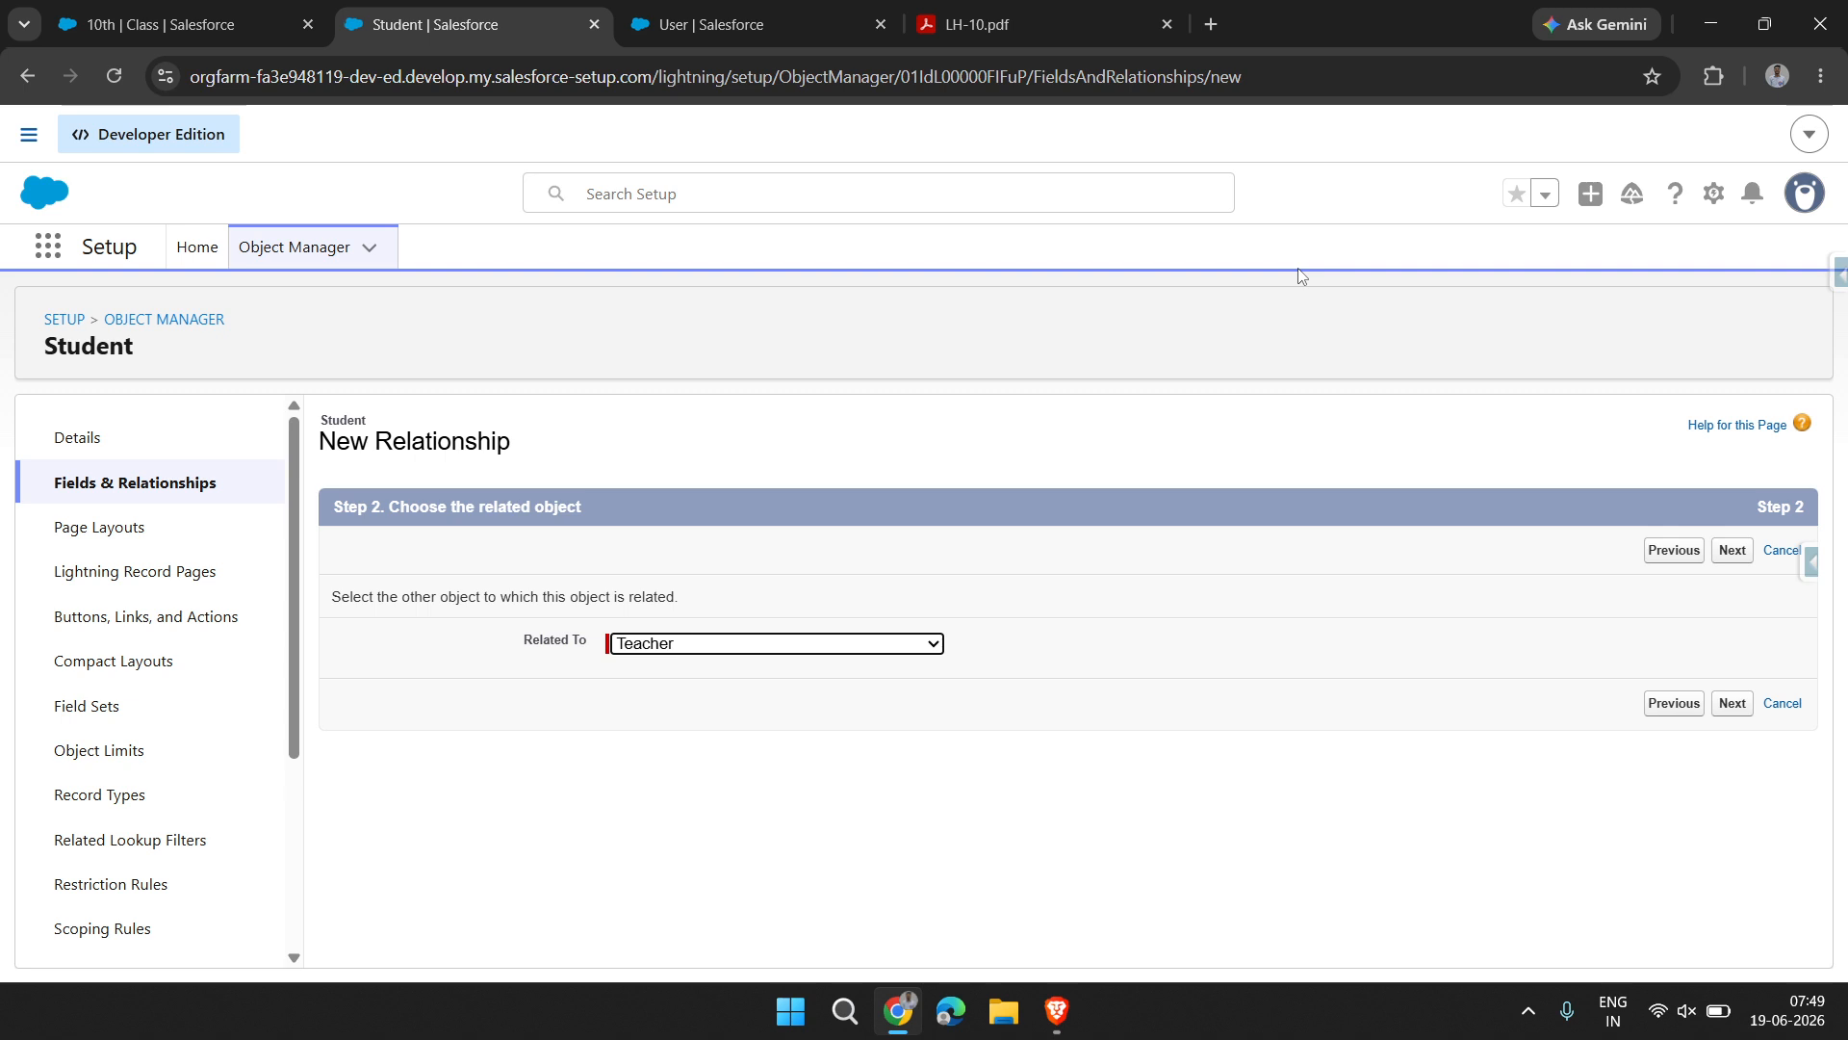
pyautogui.click(1733, 702)
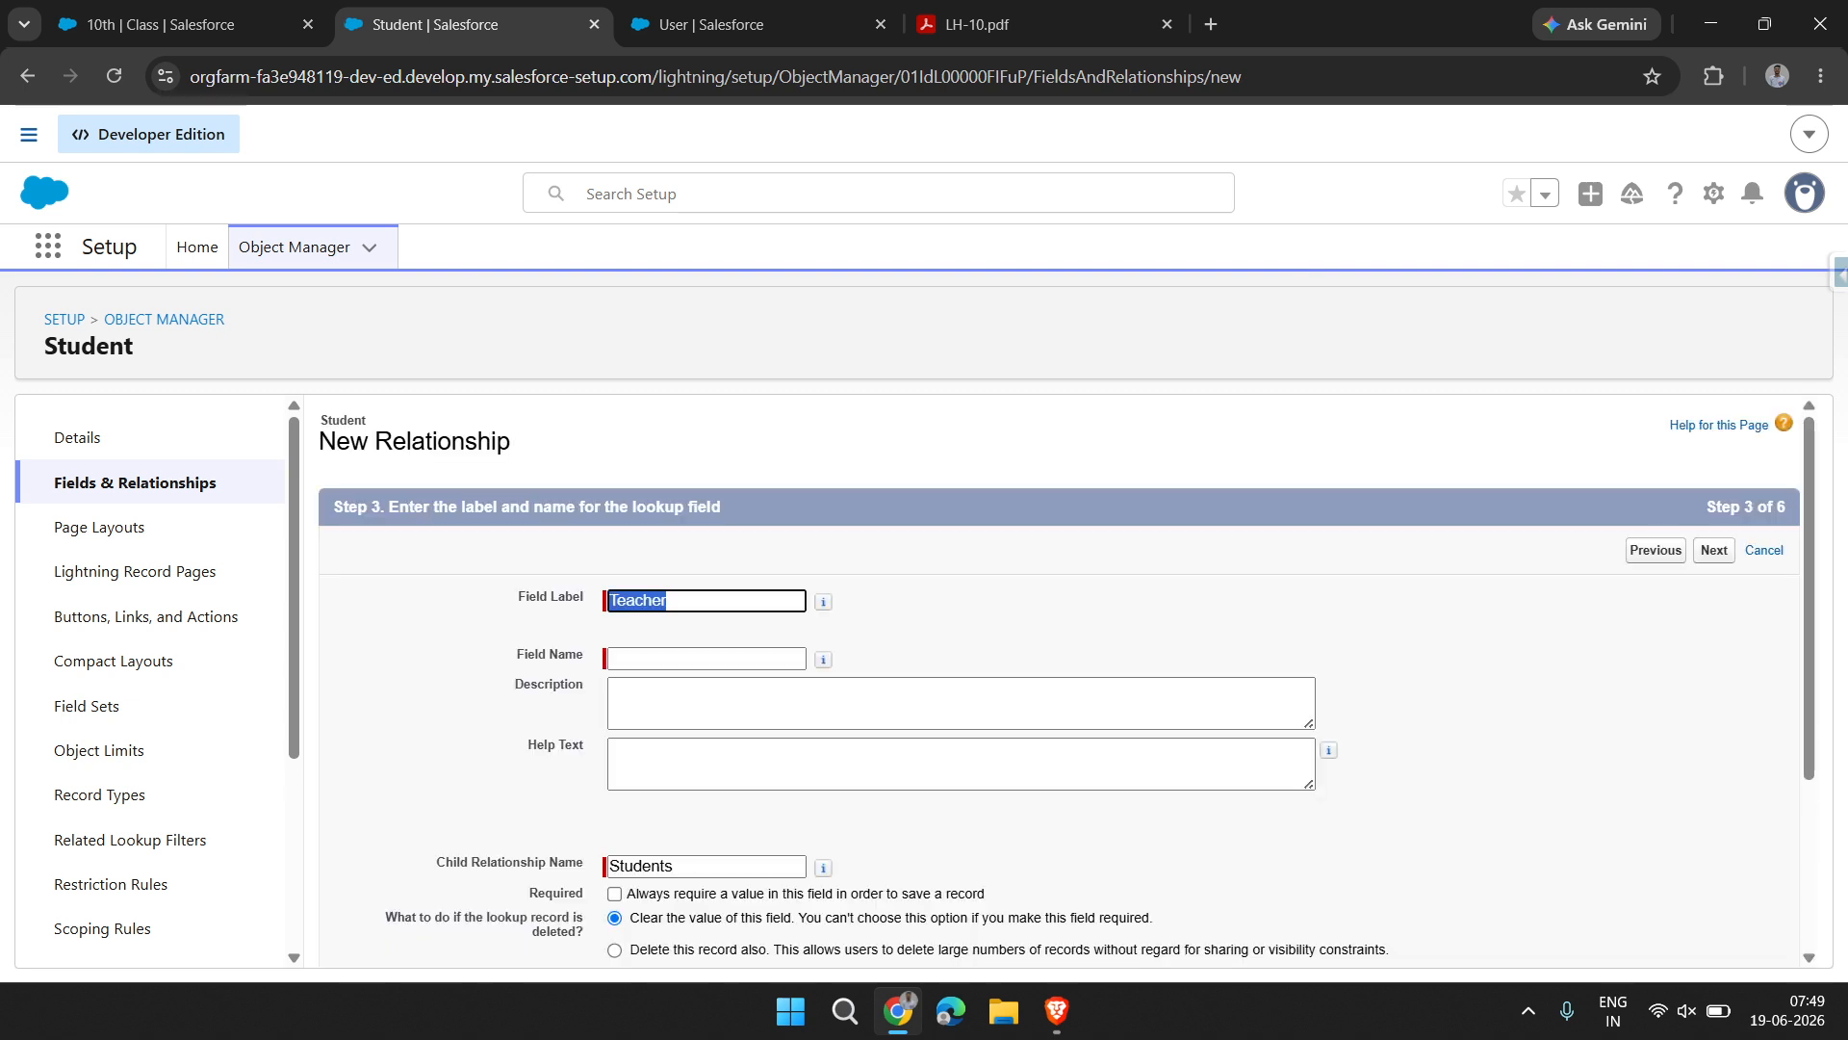
pyautogui.press('Tab')
pyautogui.click(1714, 551)
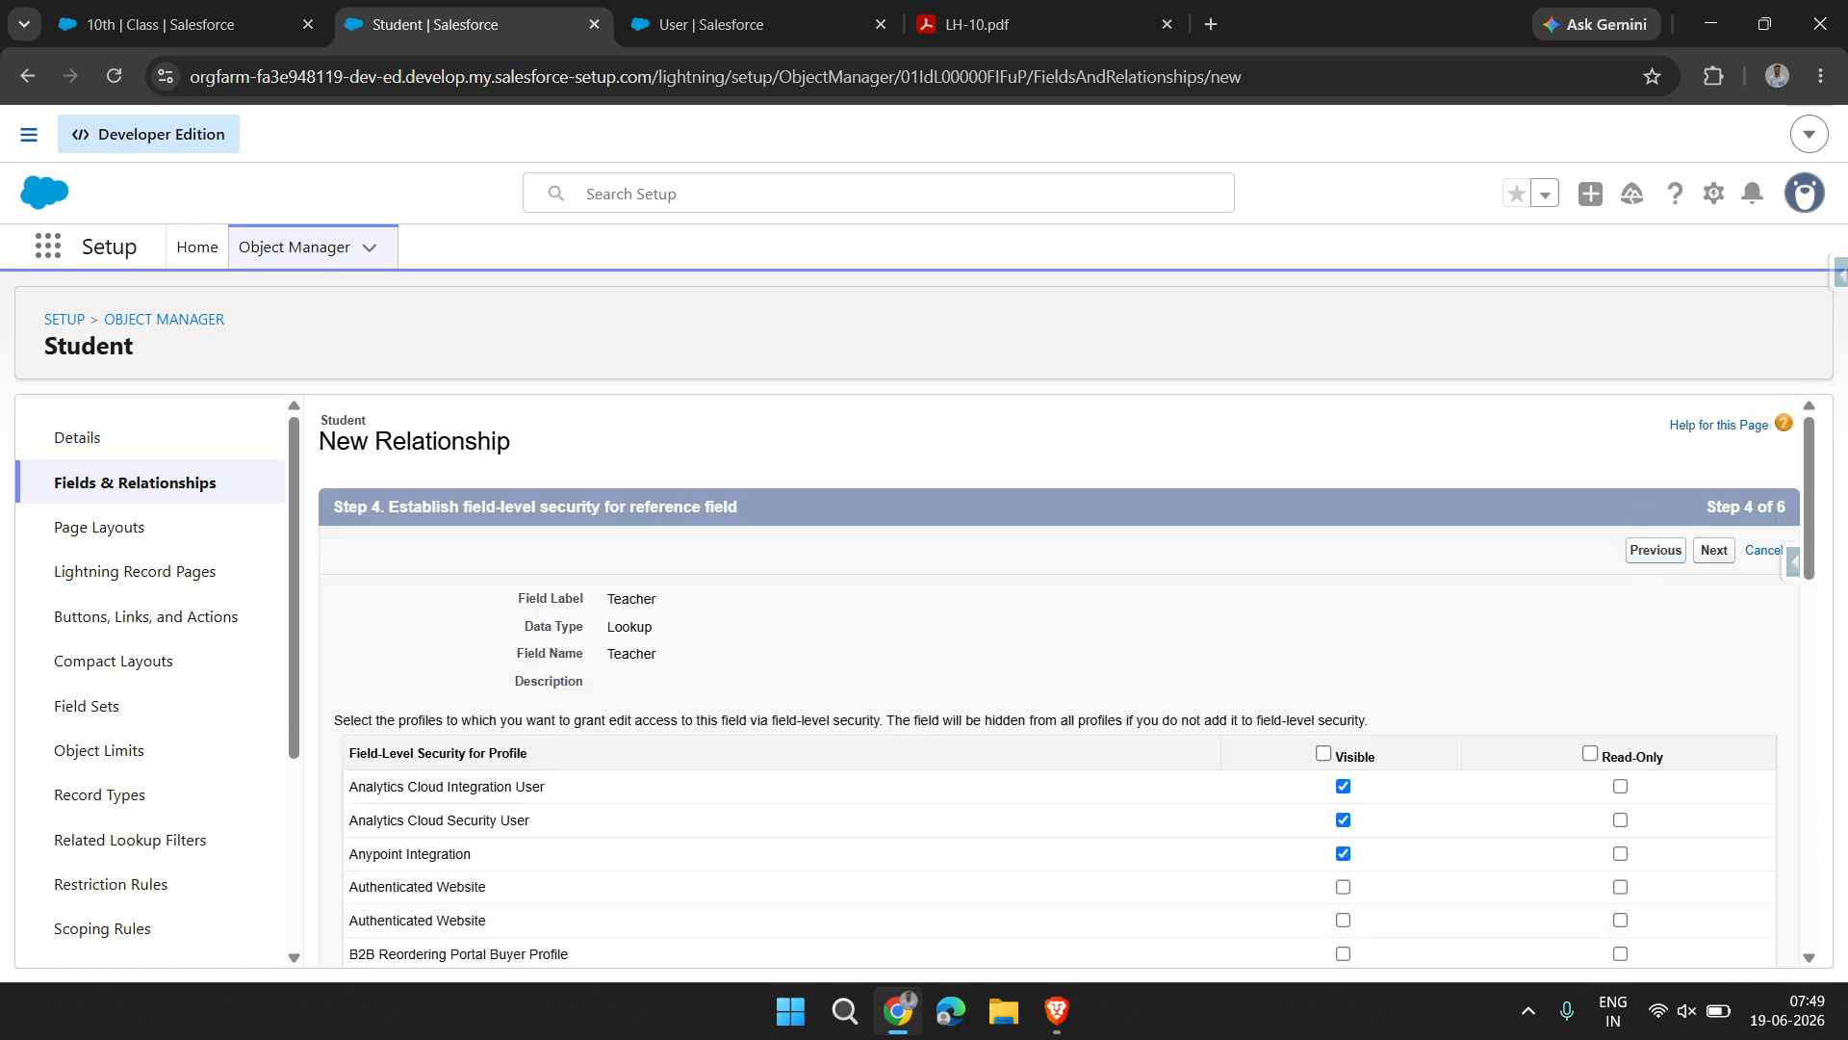
# Go back to examine the lookup field's Required, record-deletion and lookup filter options, and return to field-level security
pyautogui.click(1656, 551)
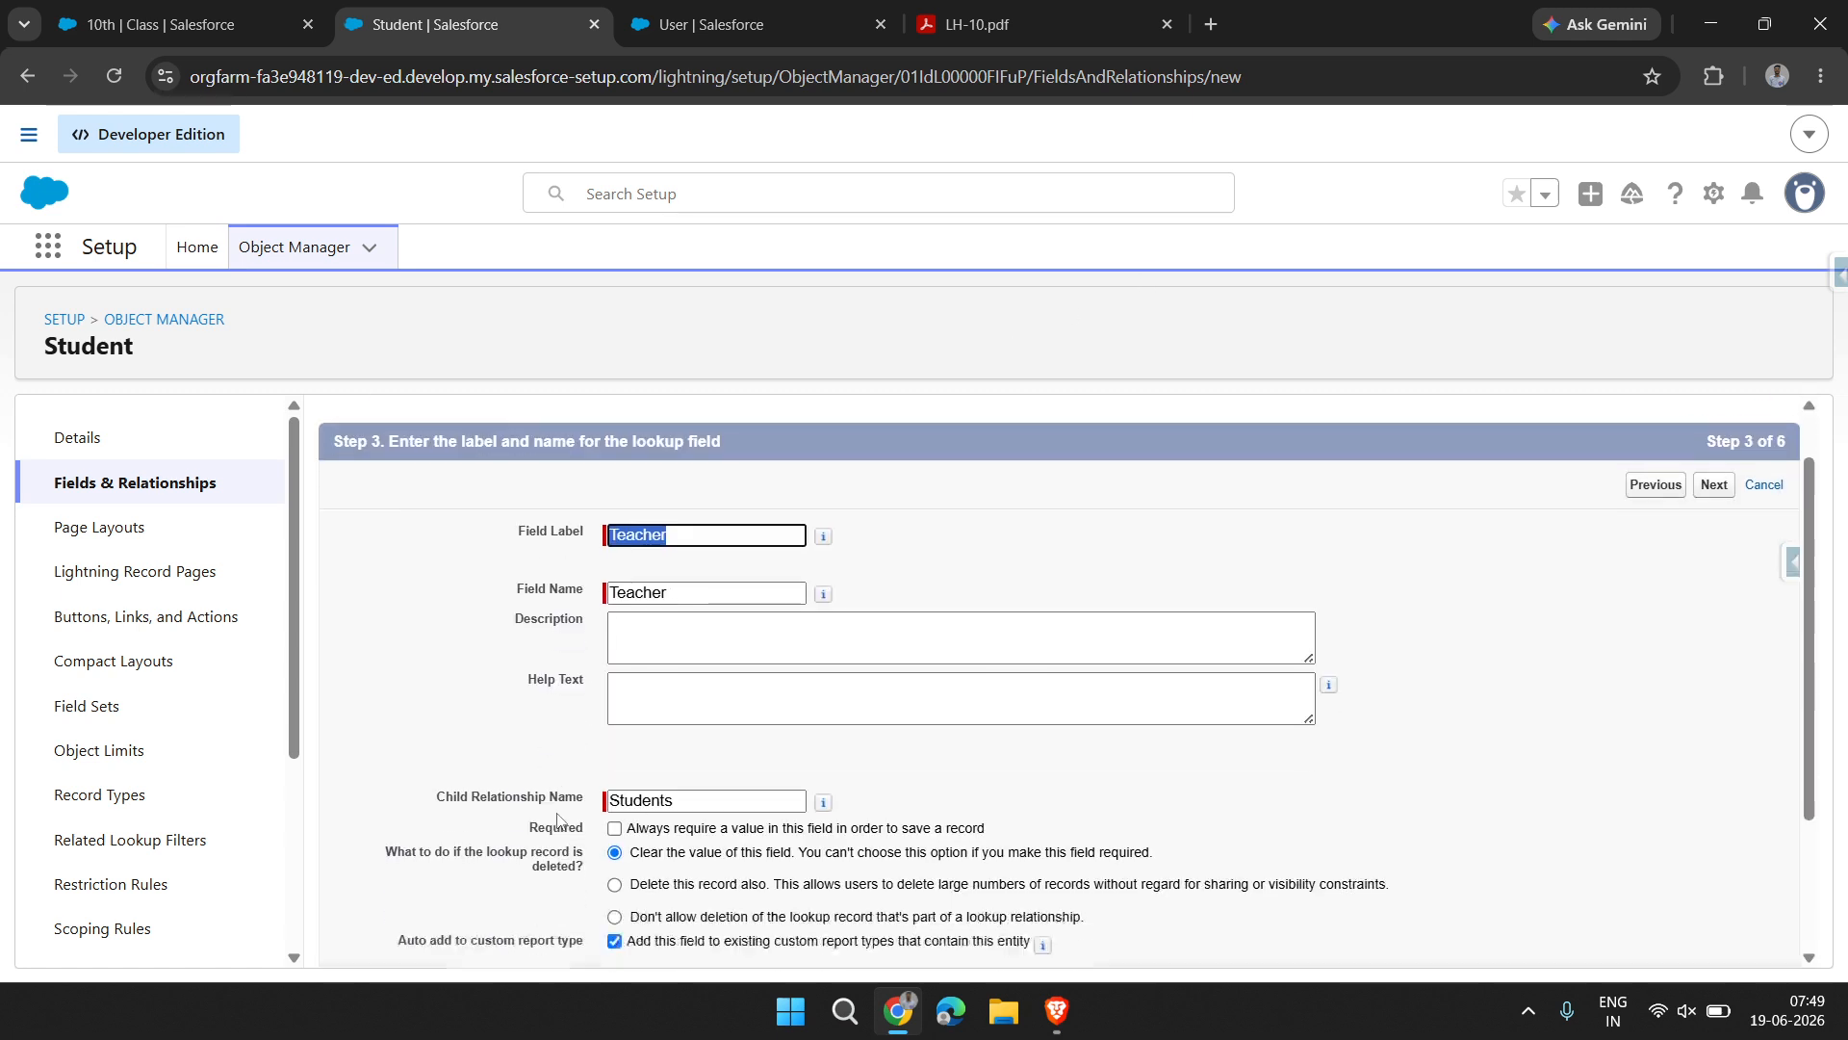
pyautogui.scroll(-1, 554, 809)
pyautogui.moveTo(527, 724); pyautogui.dragTo(1028, 734)
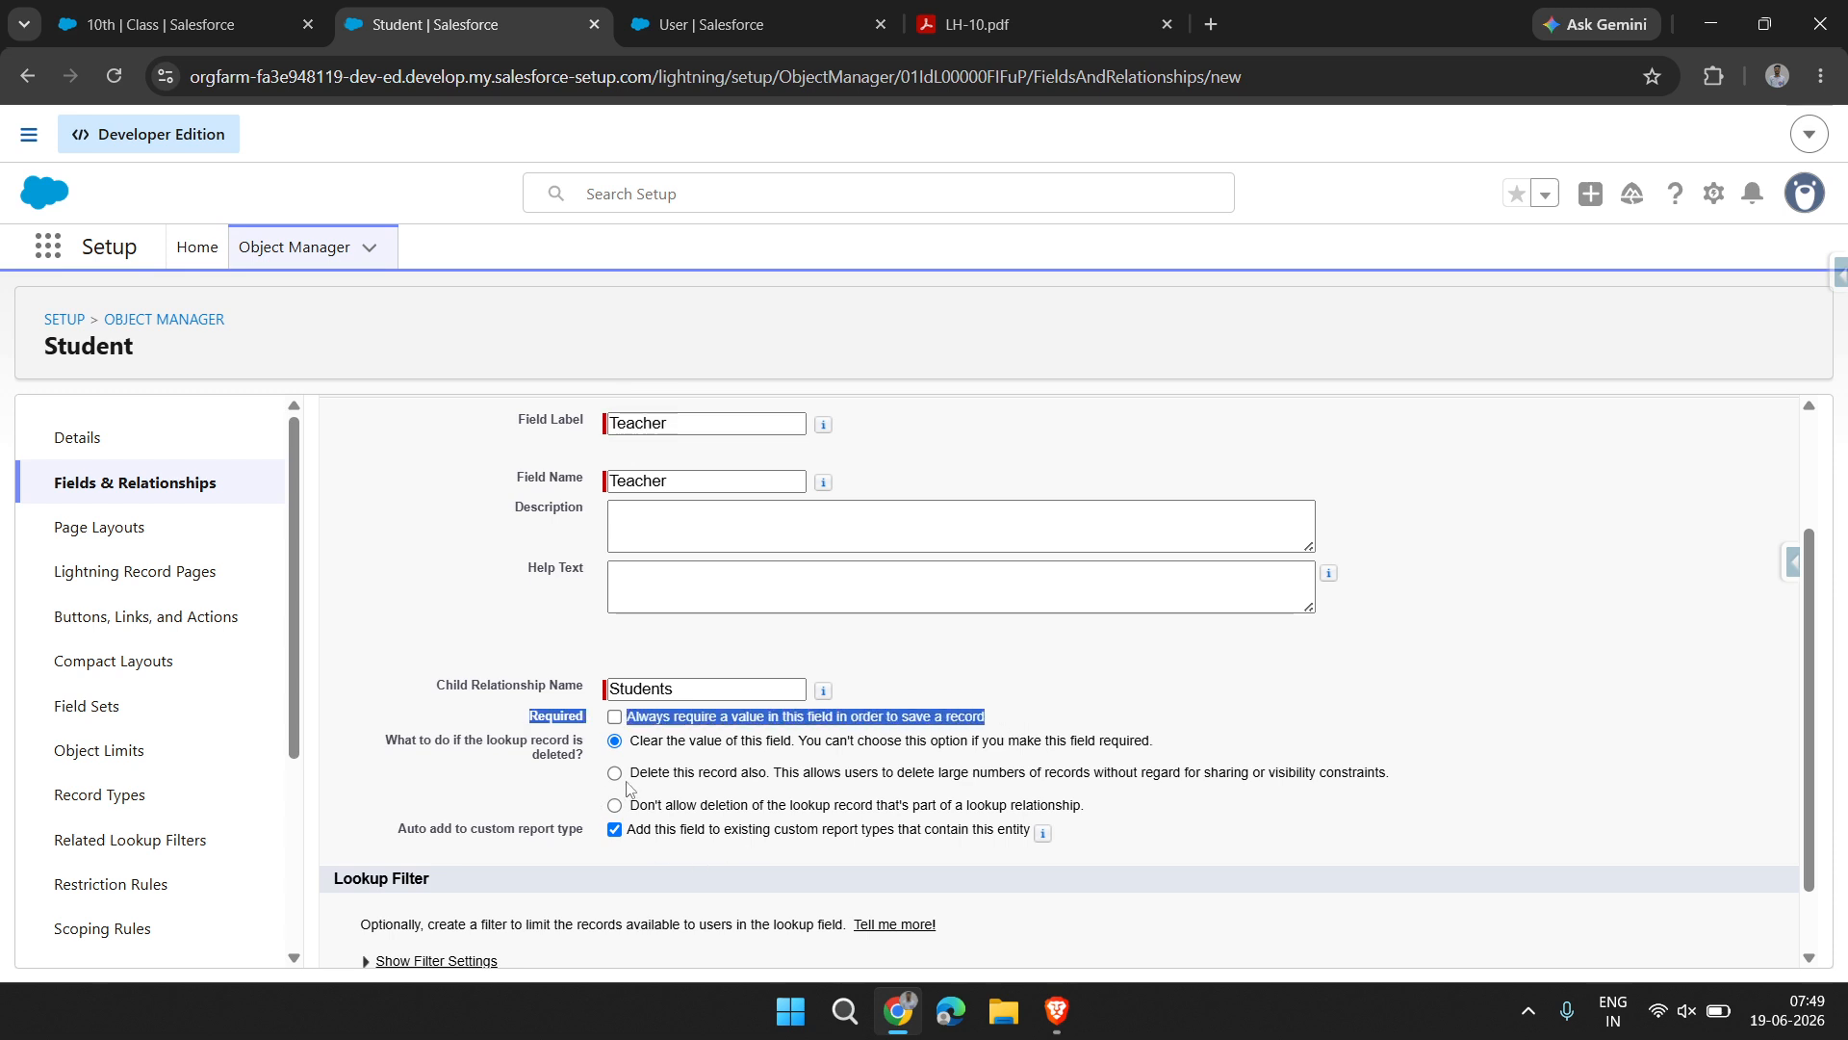
pyautogui.moveTo(630, 773); pyautogui.dragTo(1425, 776)
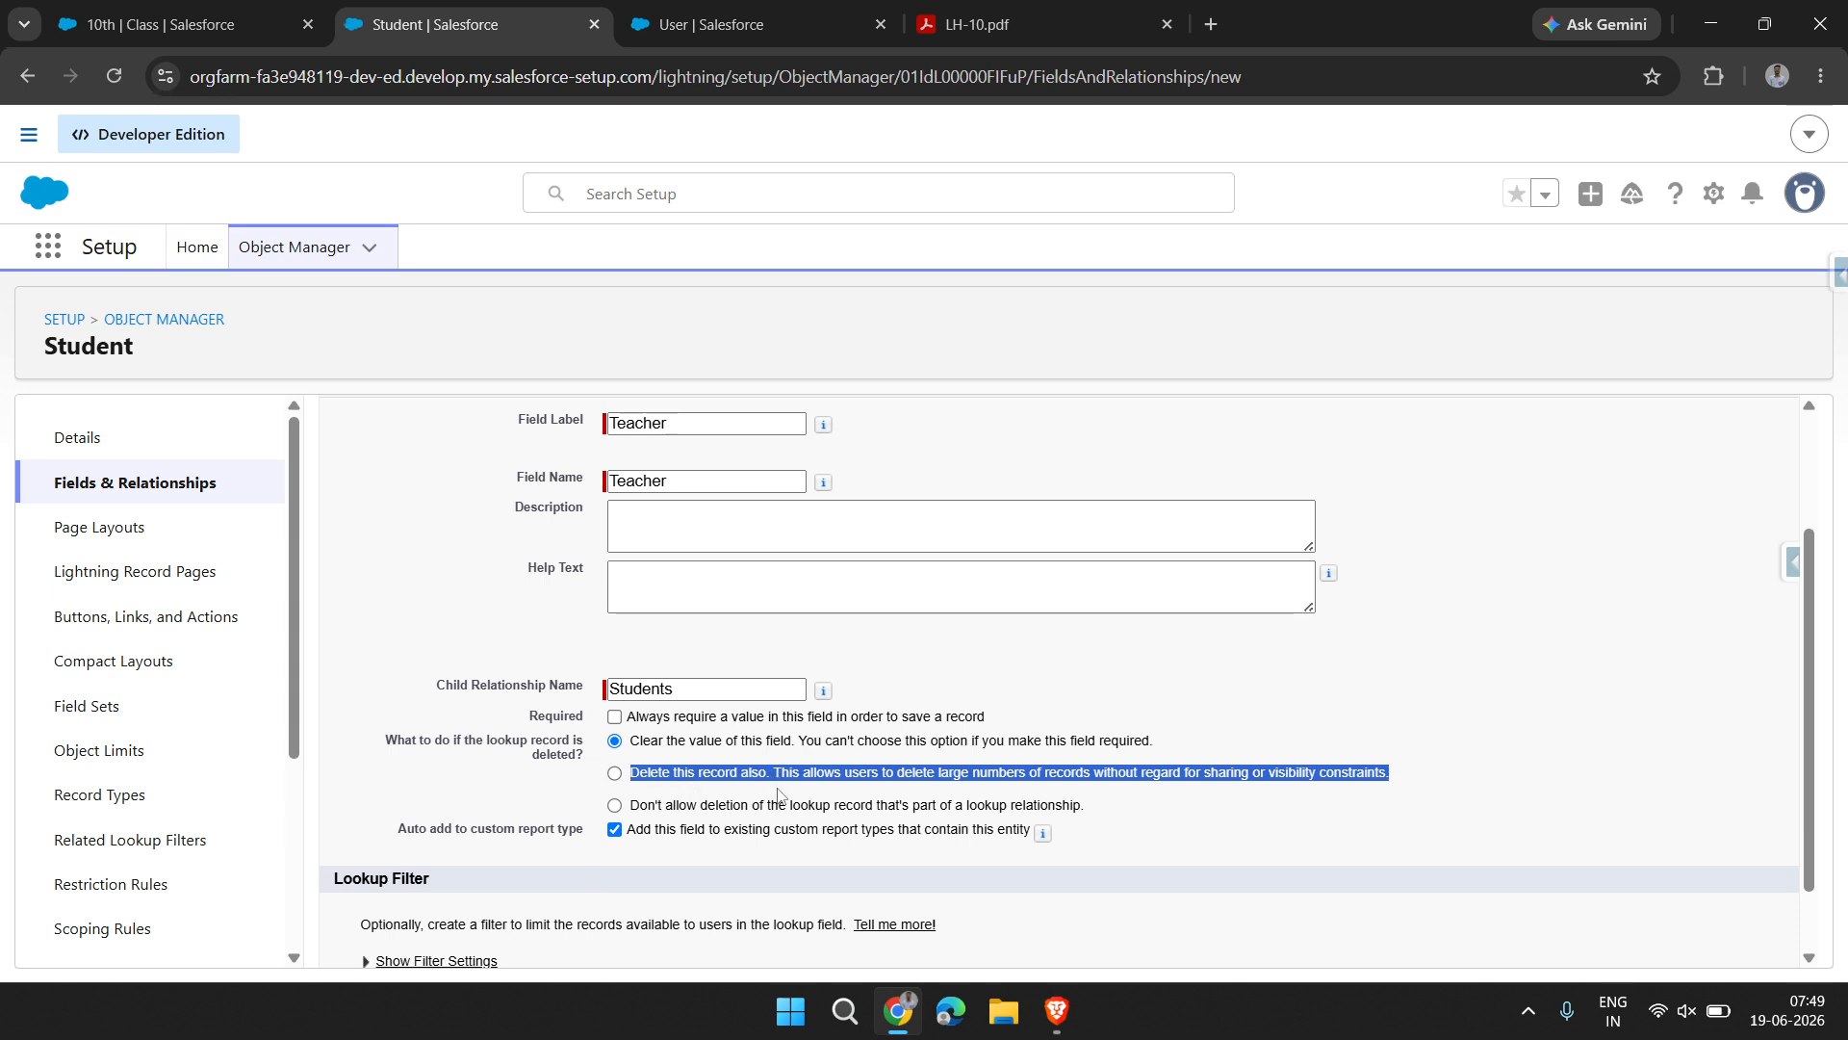
pyautogui.moveTo(1089, 796); pyautogui.dragTo(662, 804)
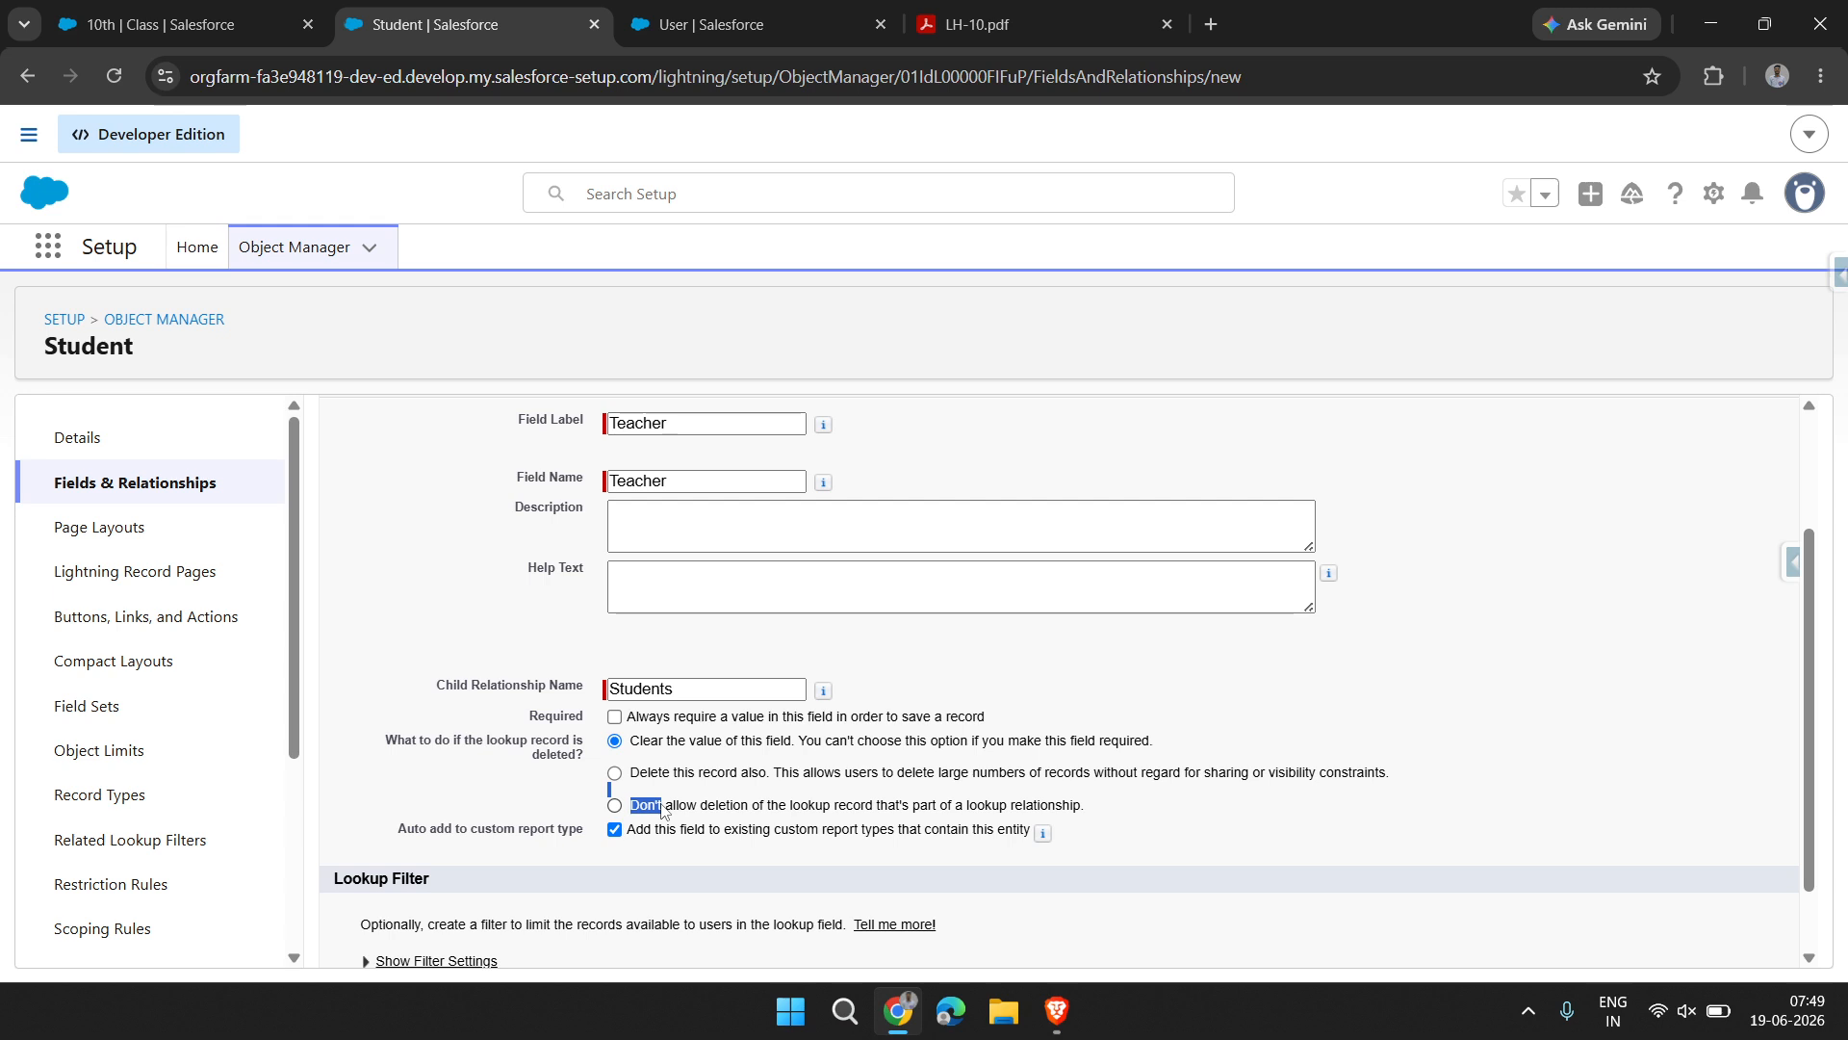
pyautogui.click(1066, 756)
pyautogui.scroll(-2, 784, 948)
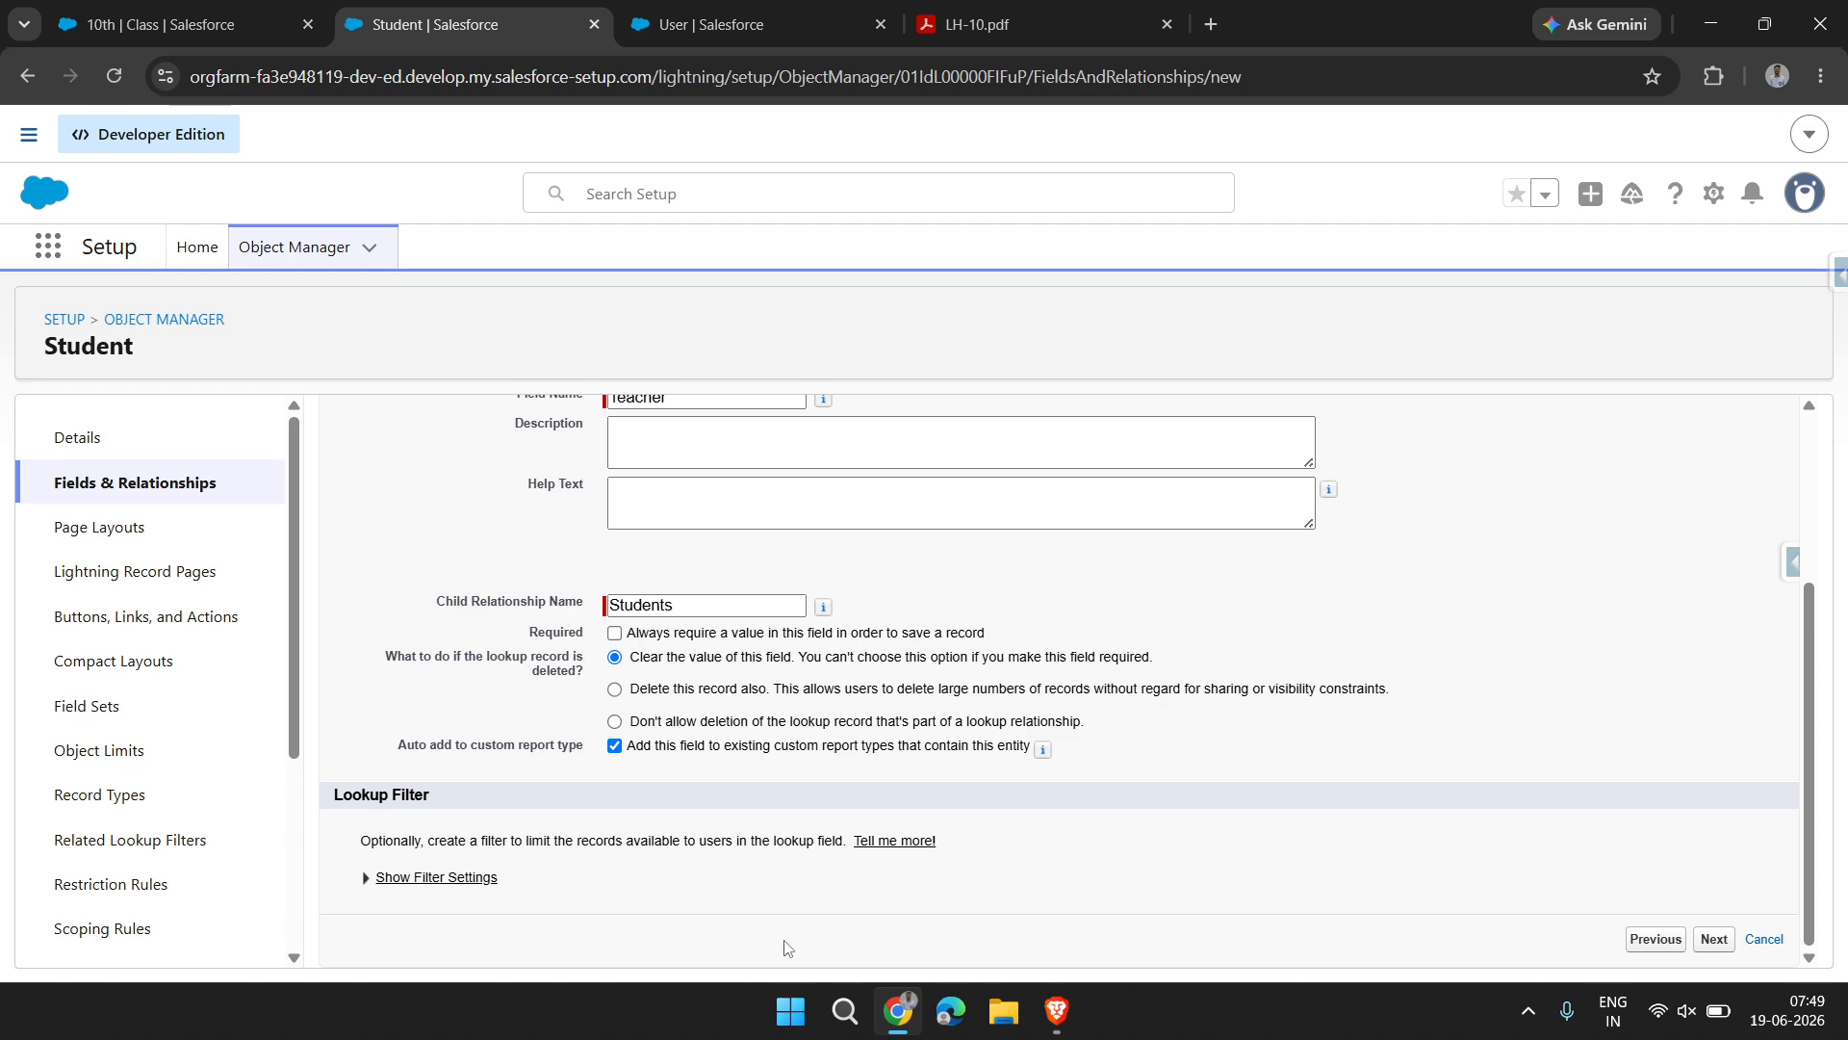
pyautogui.scroll(3, 785, 948)
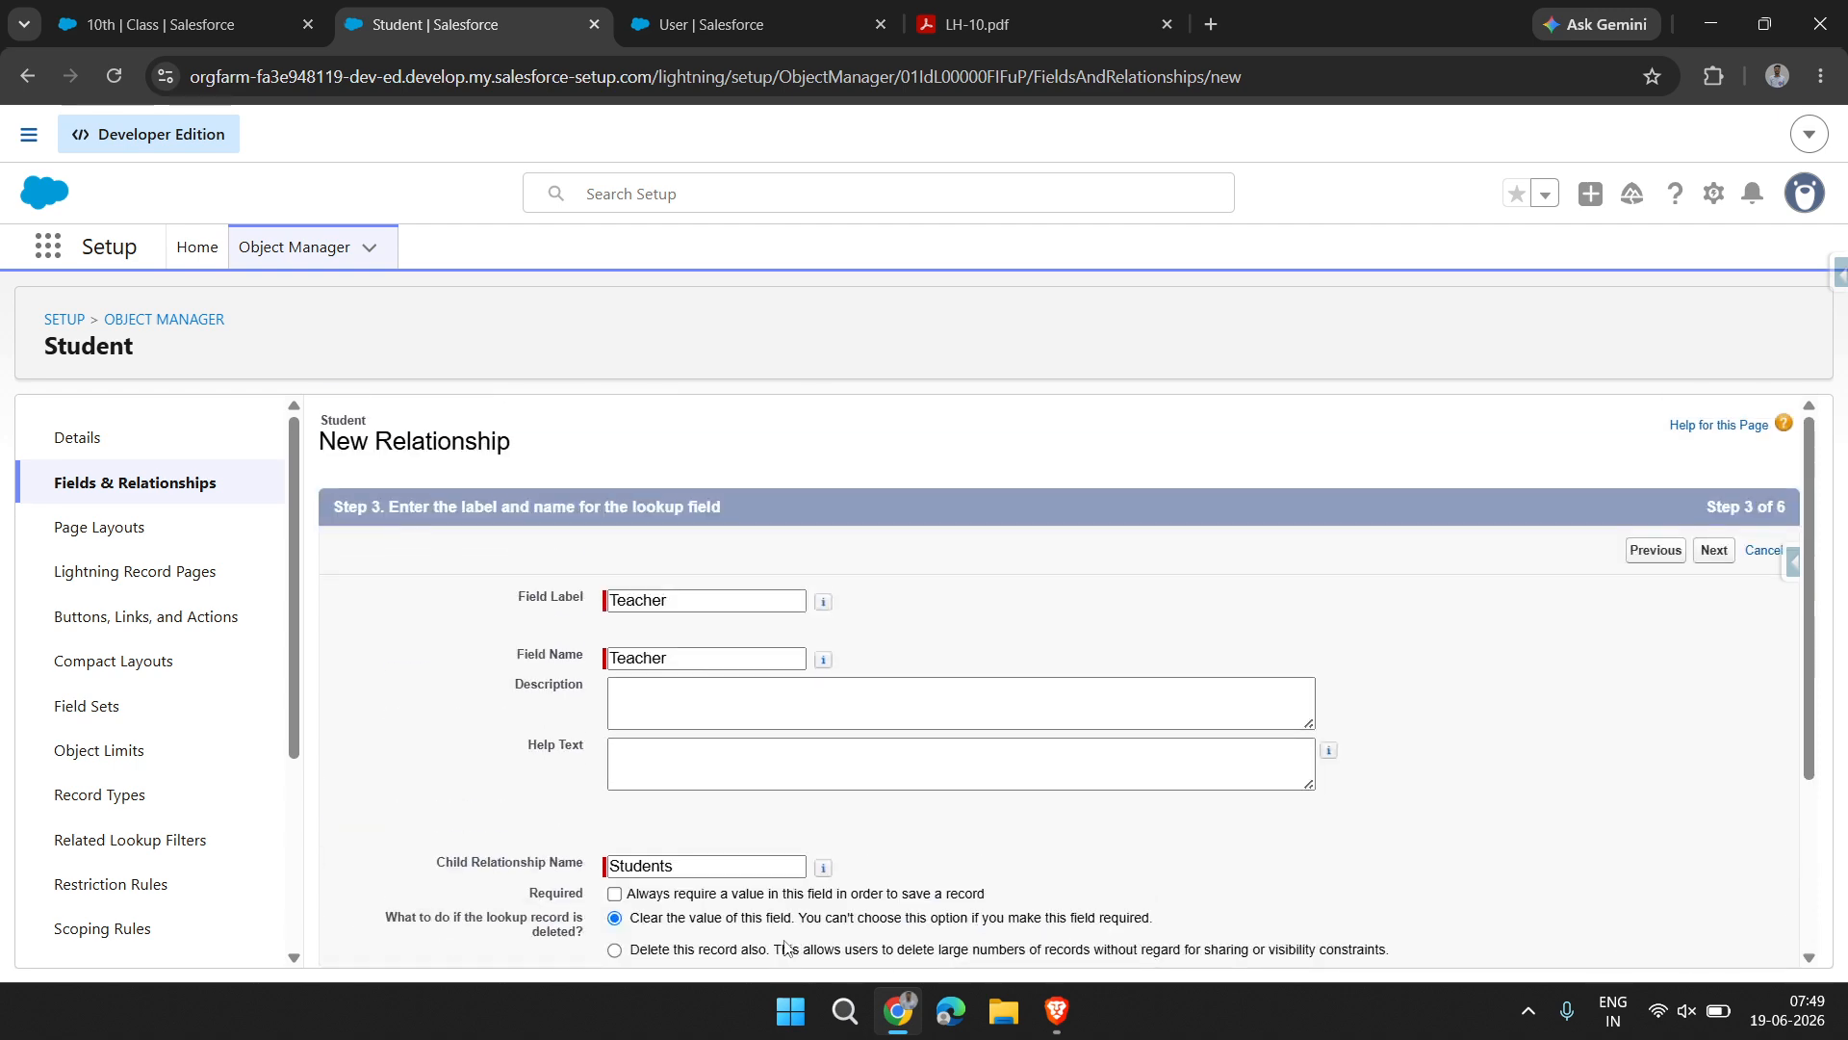
pyautogui.scroll(-2, 785, 948)
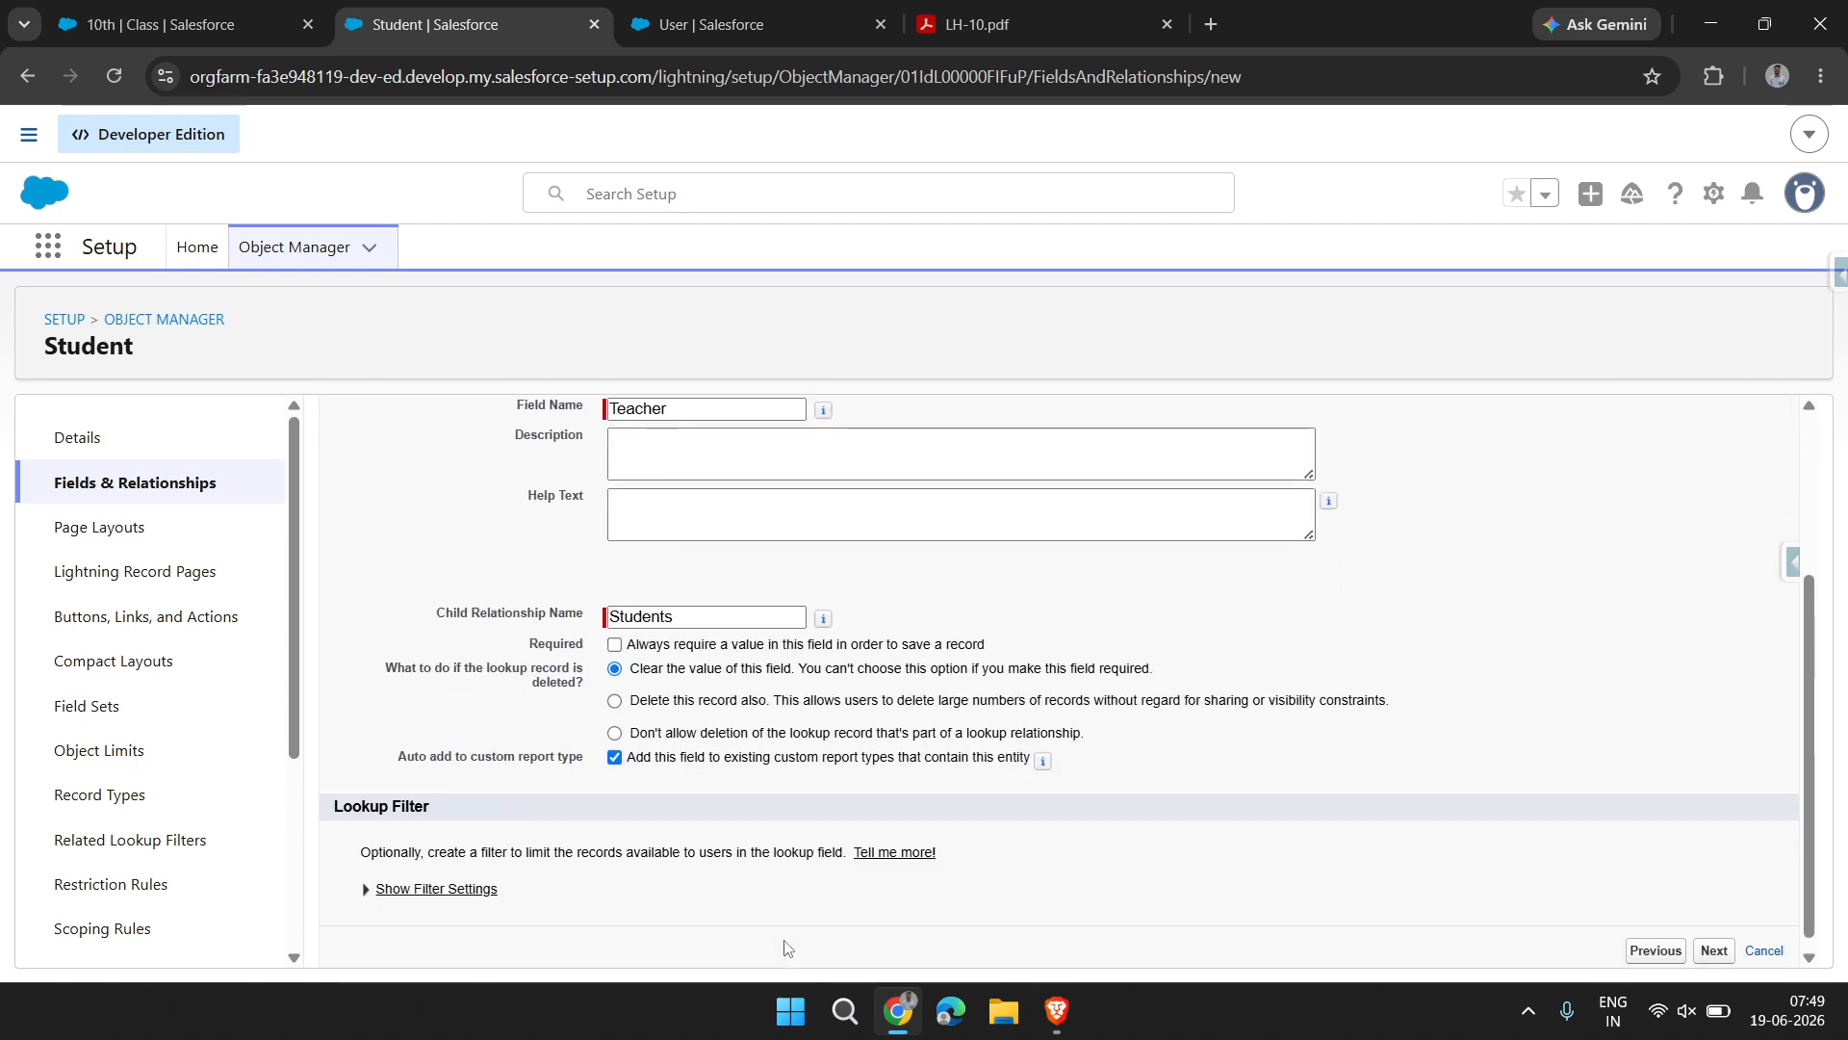
pyautogui.scroll(2, 785, 948)
pyautogui.scroll(-3, 785, 948)
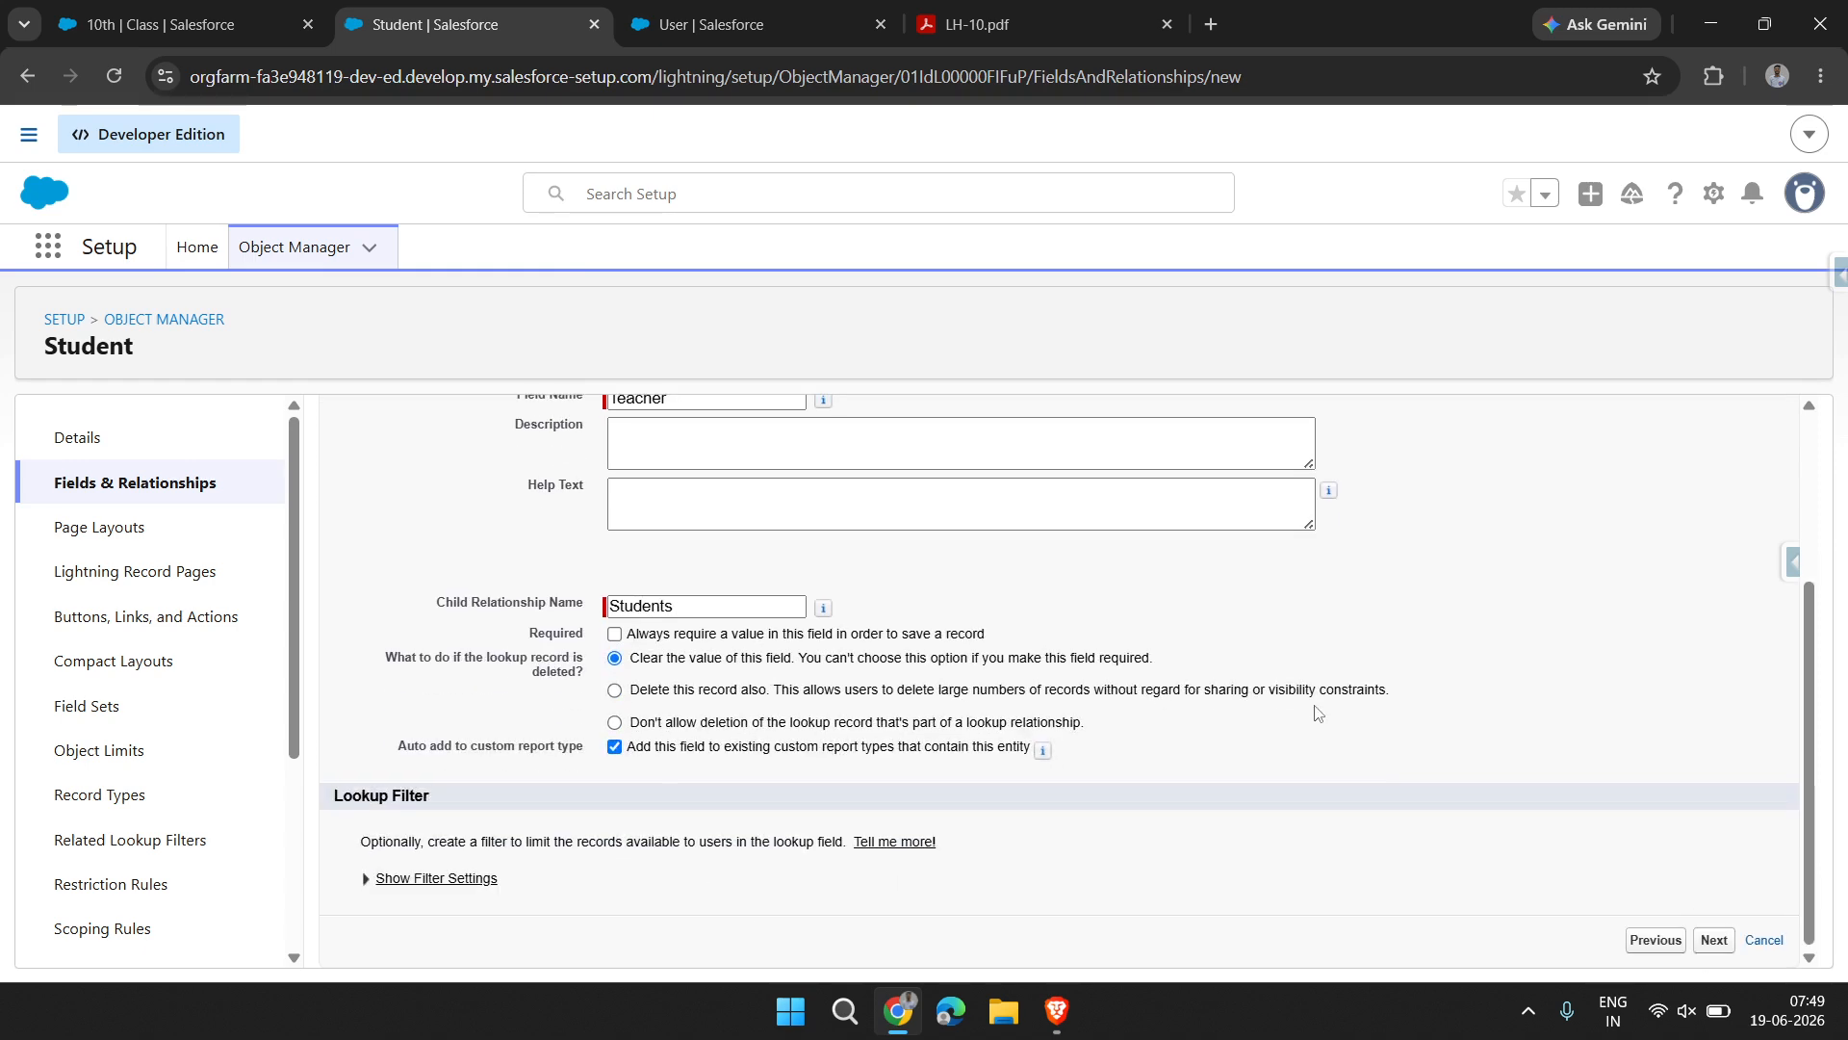
pyautogui.scroll(3, 1318, 713)
pyautogui.scroll(-3, 1316, 706)
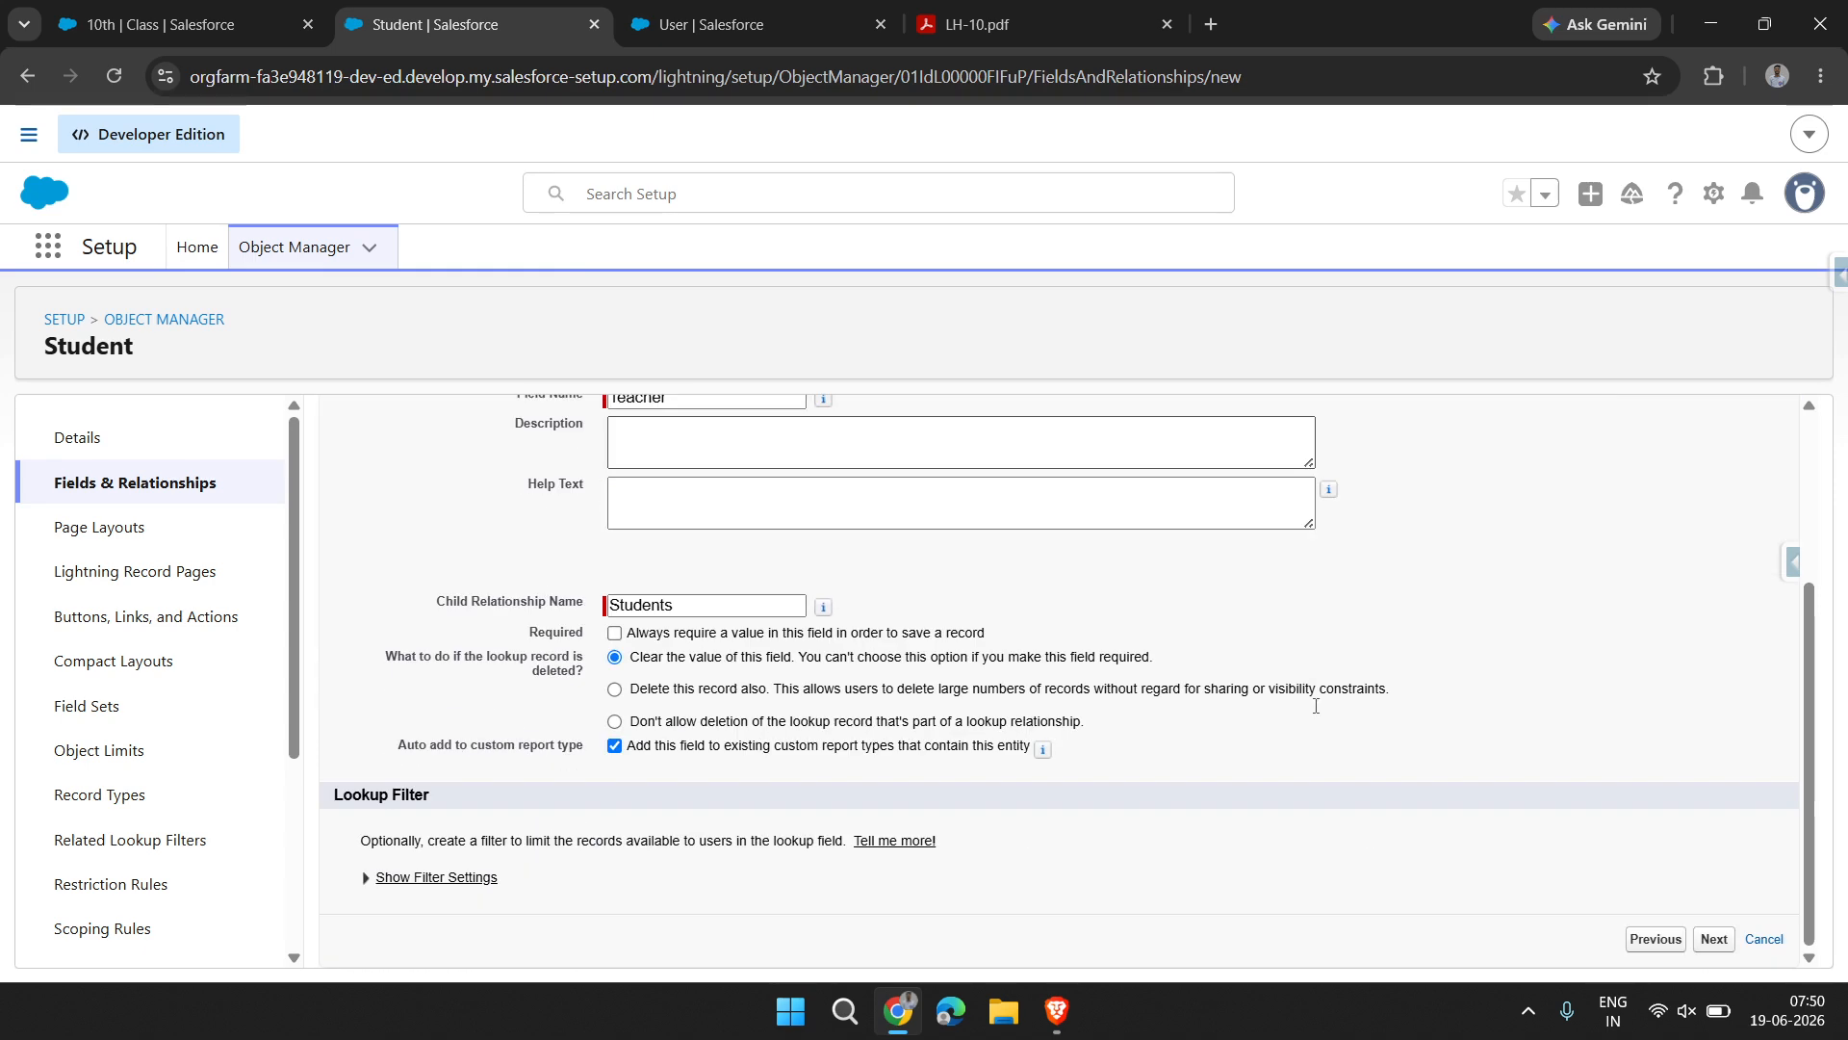
pyautogui.scroll(3, 1316, 706)
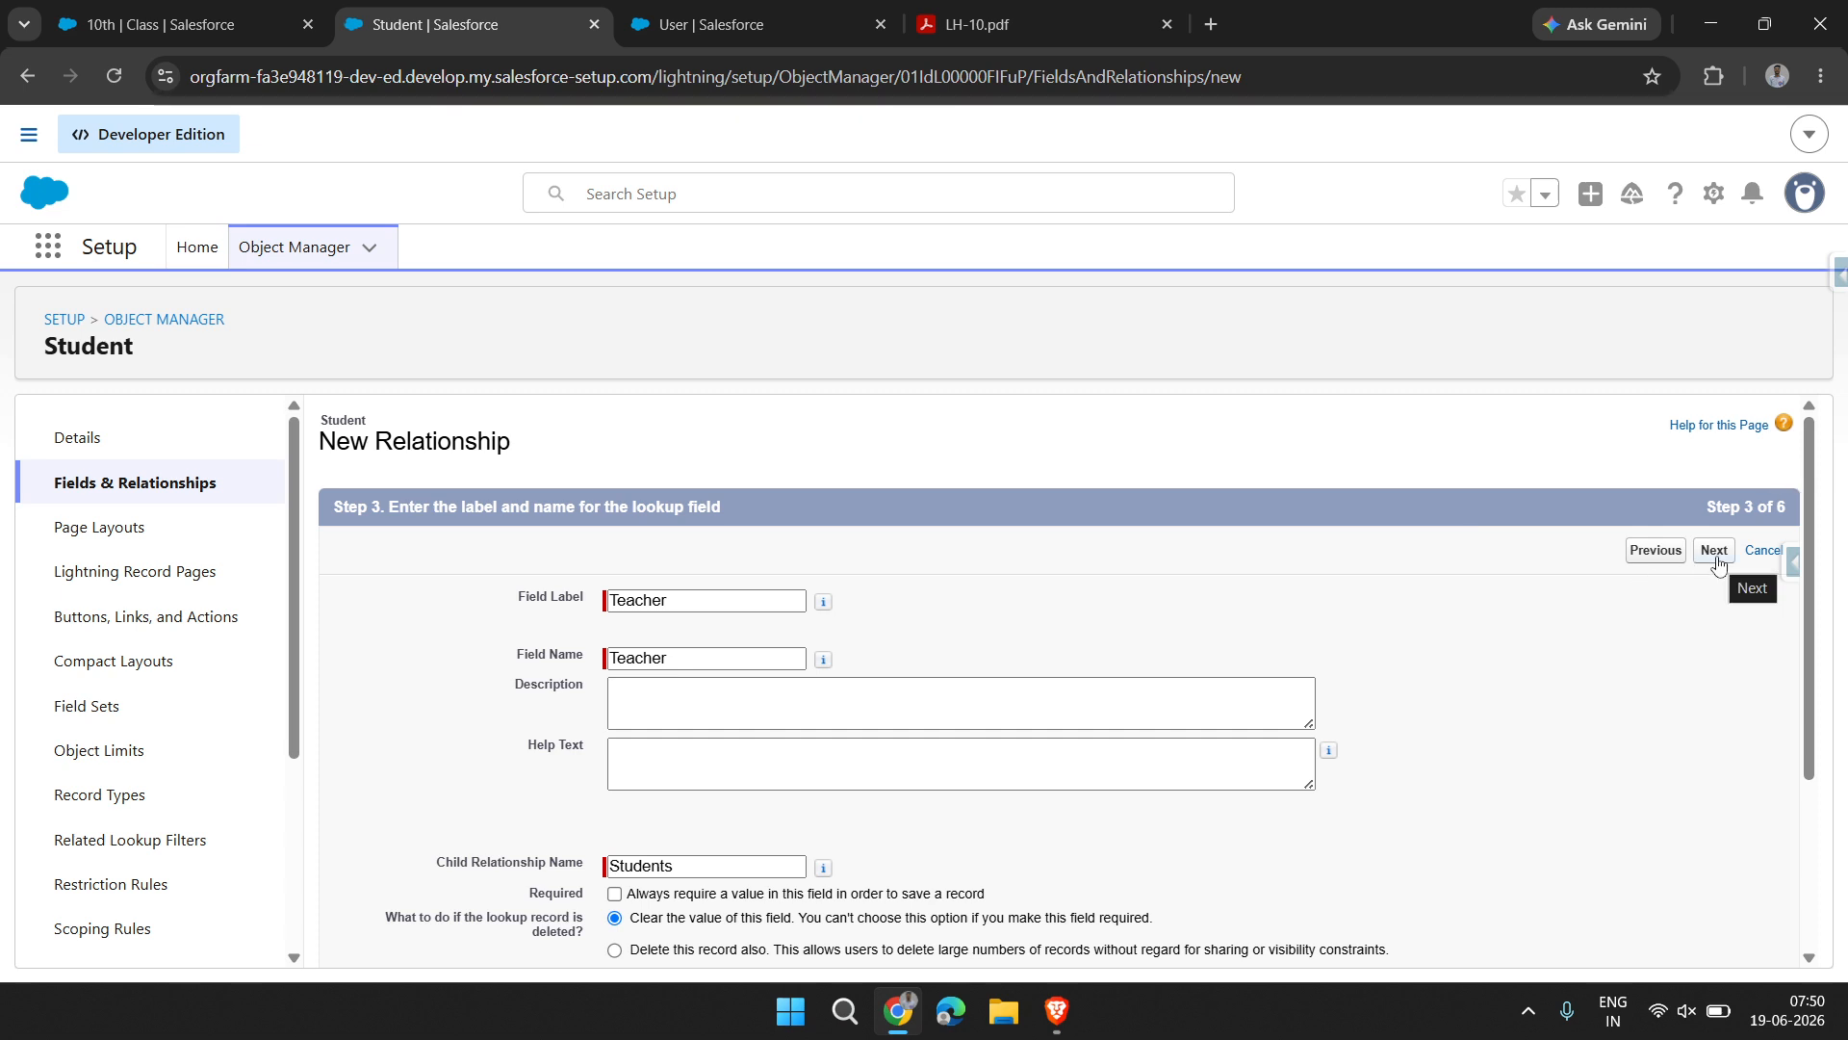
pyautogui.scroll(-3, 1497, 709)
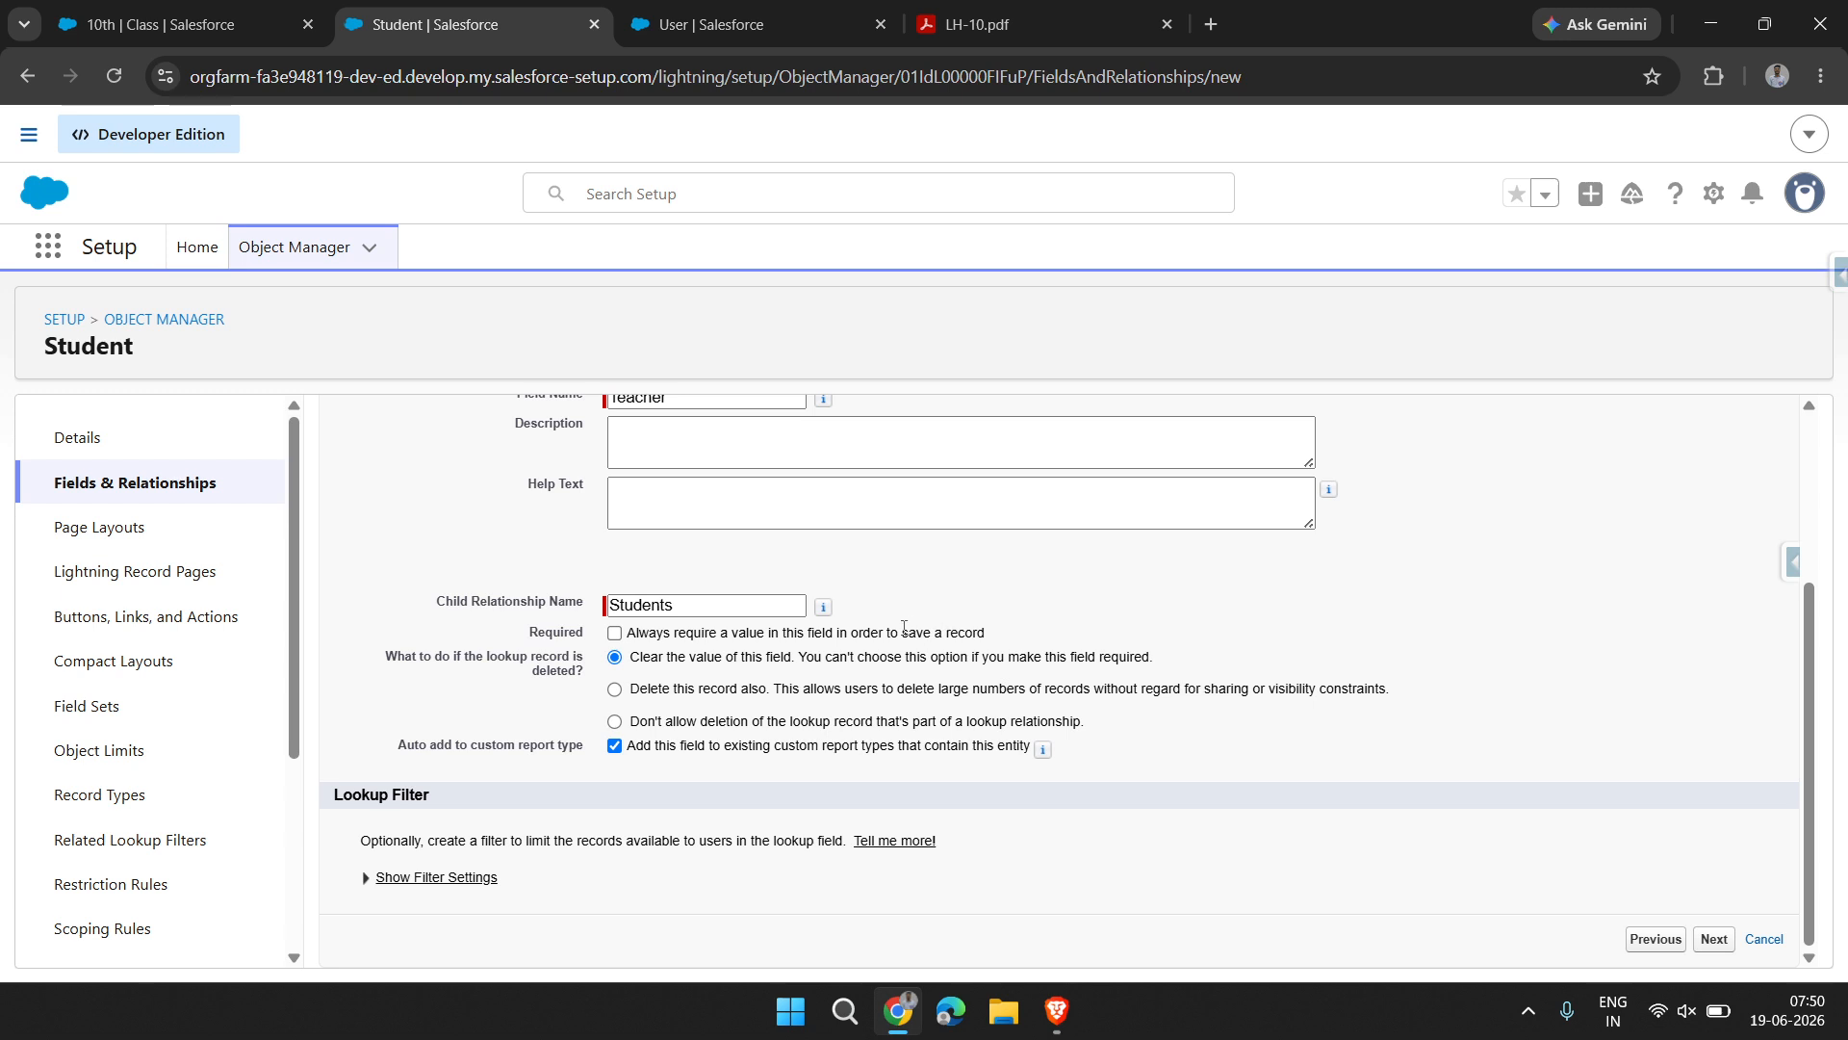
pyautogui.scroll(3, 904, 626)
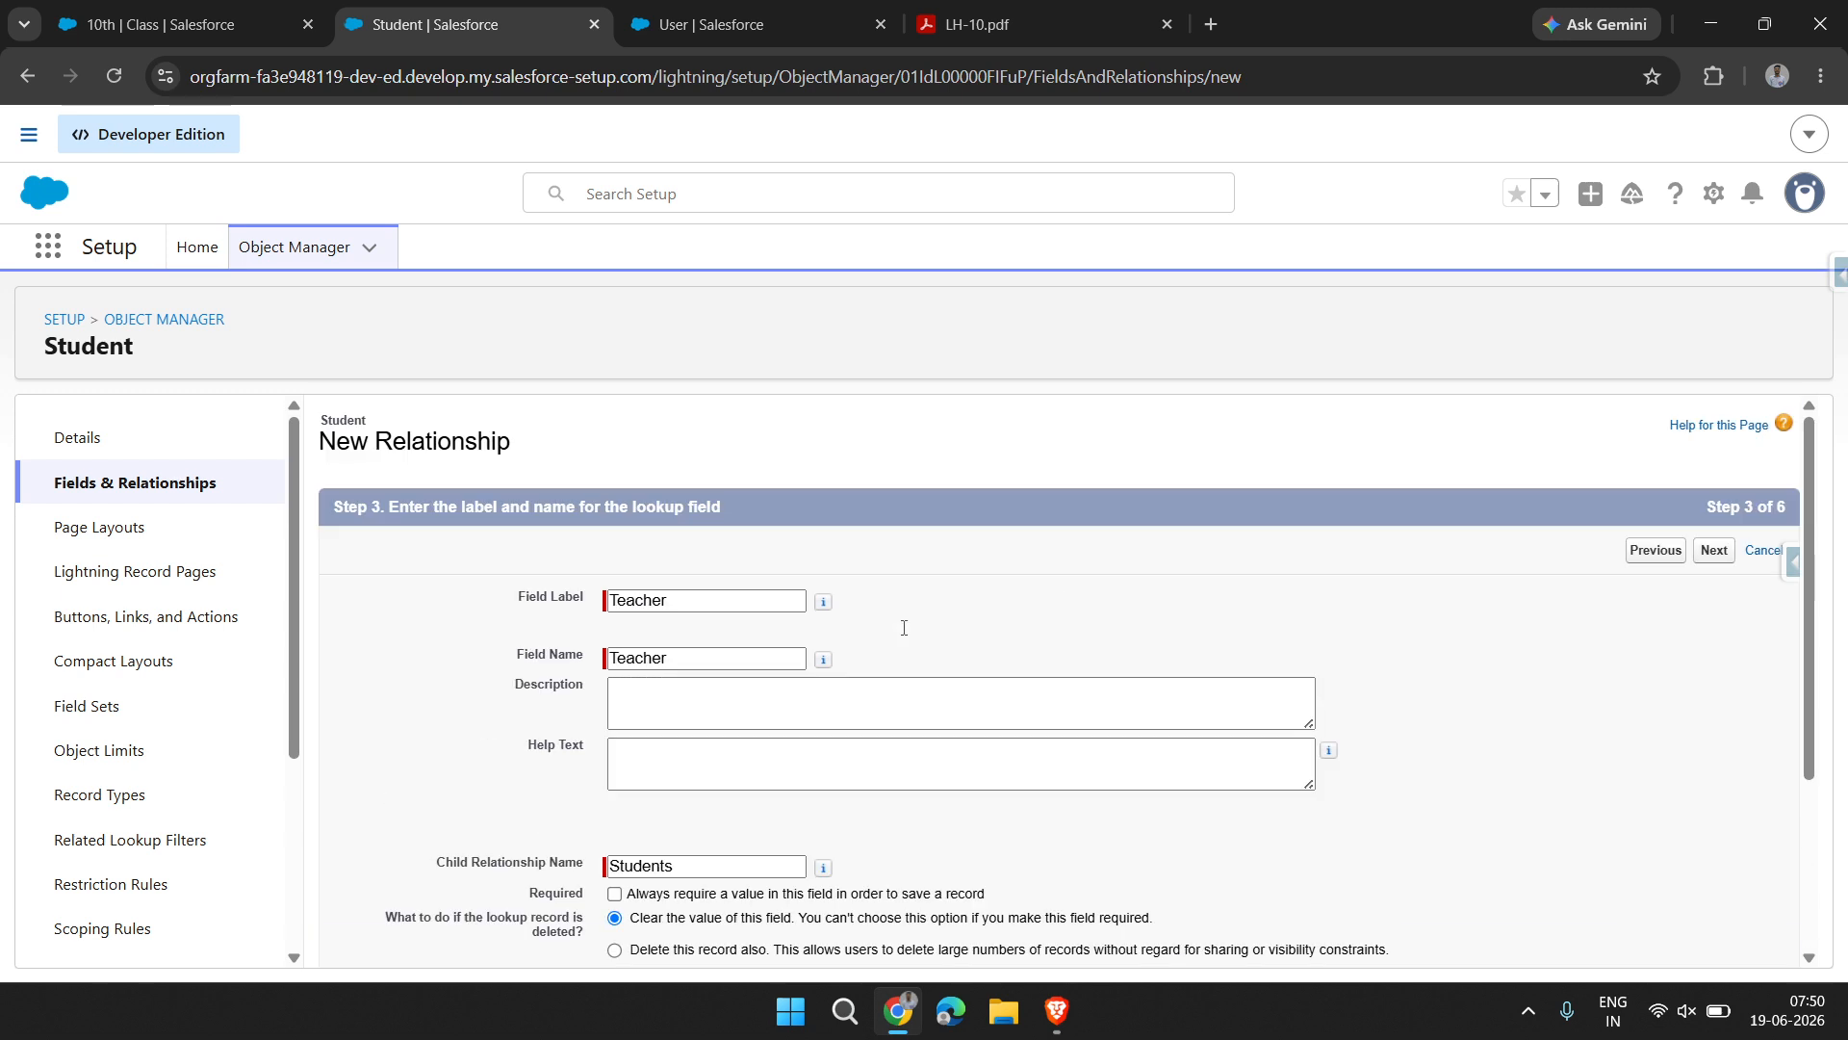
pyautogui.click(1715, 550)
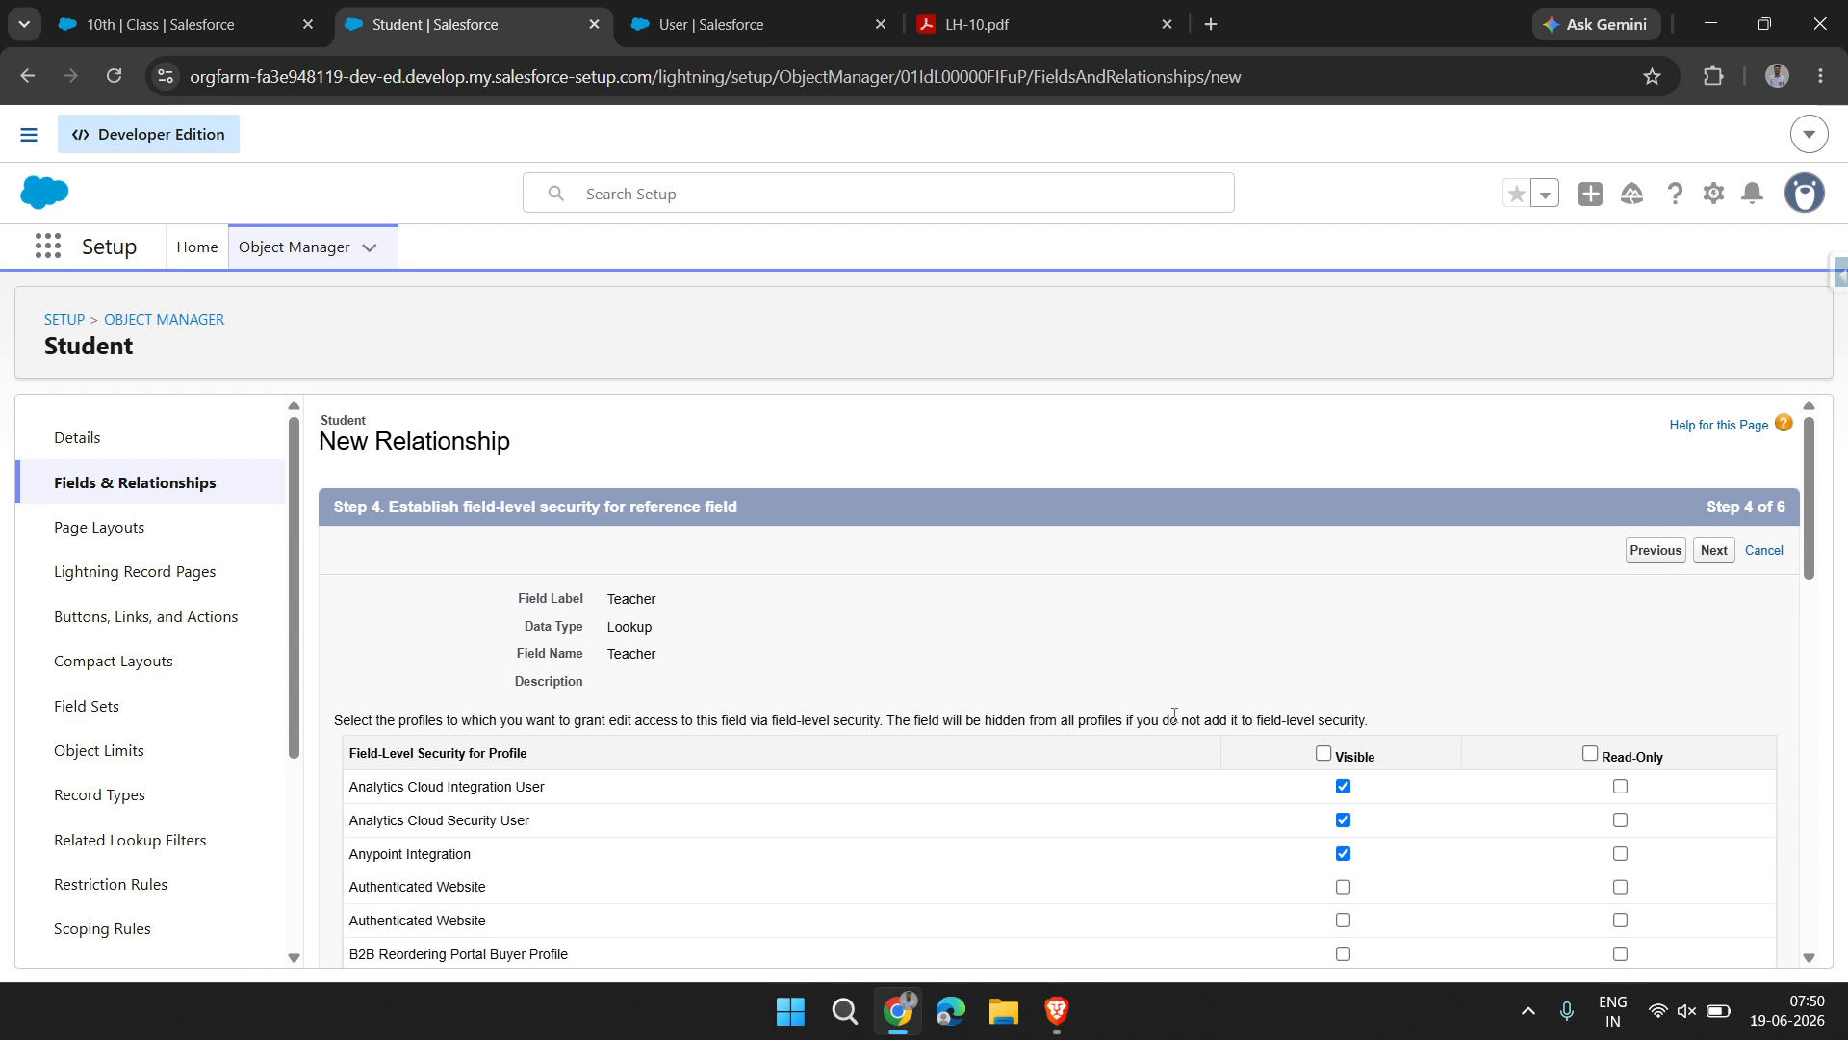
# Review the Visible and Read-Only field-level security settings of the profiles for the Teacher lookup field
pyautogui.scroll(-4, 1062, 604)
pyautogui.scroll(-6, 1068, 617)
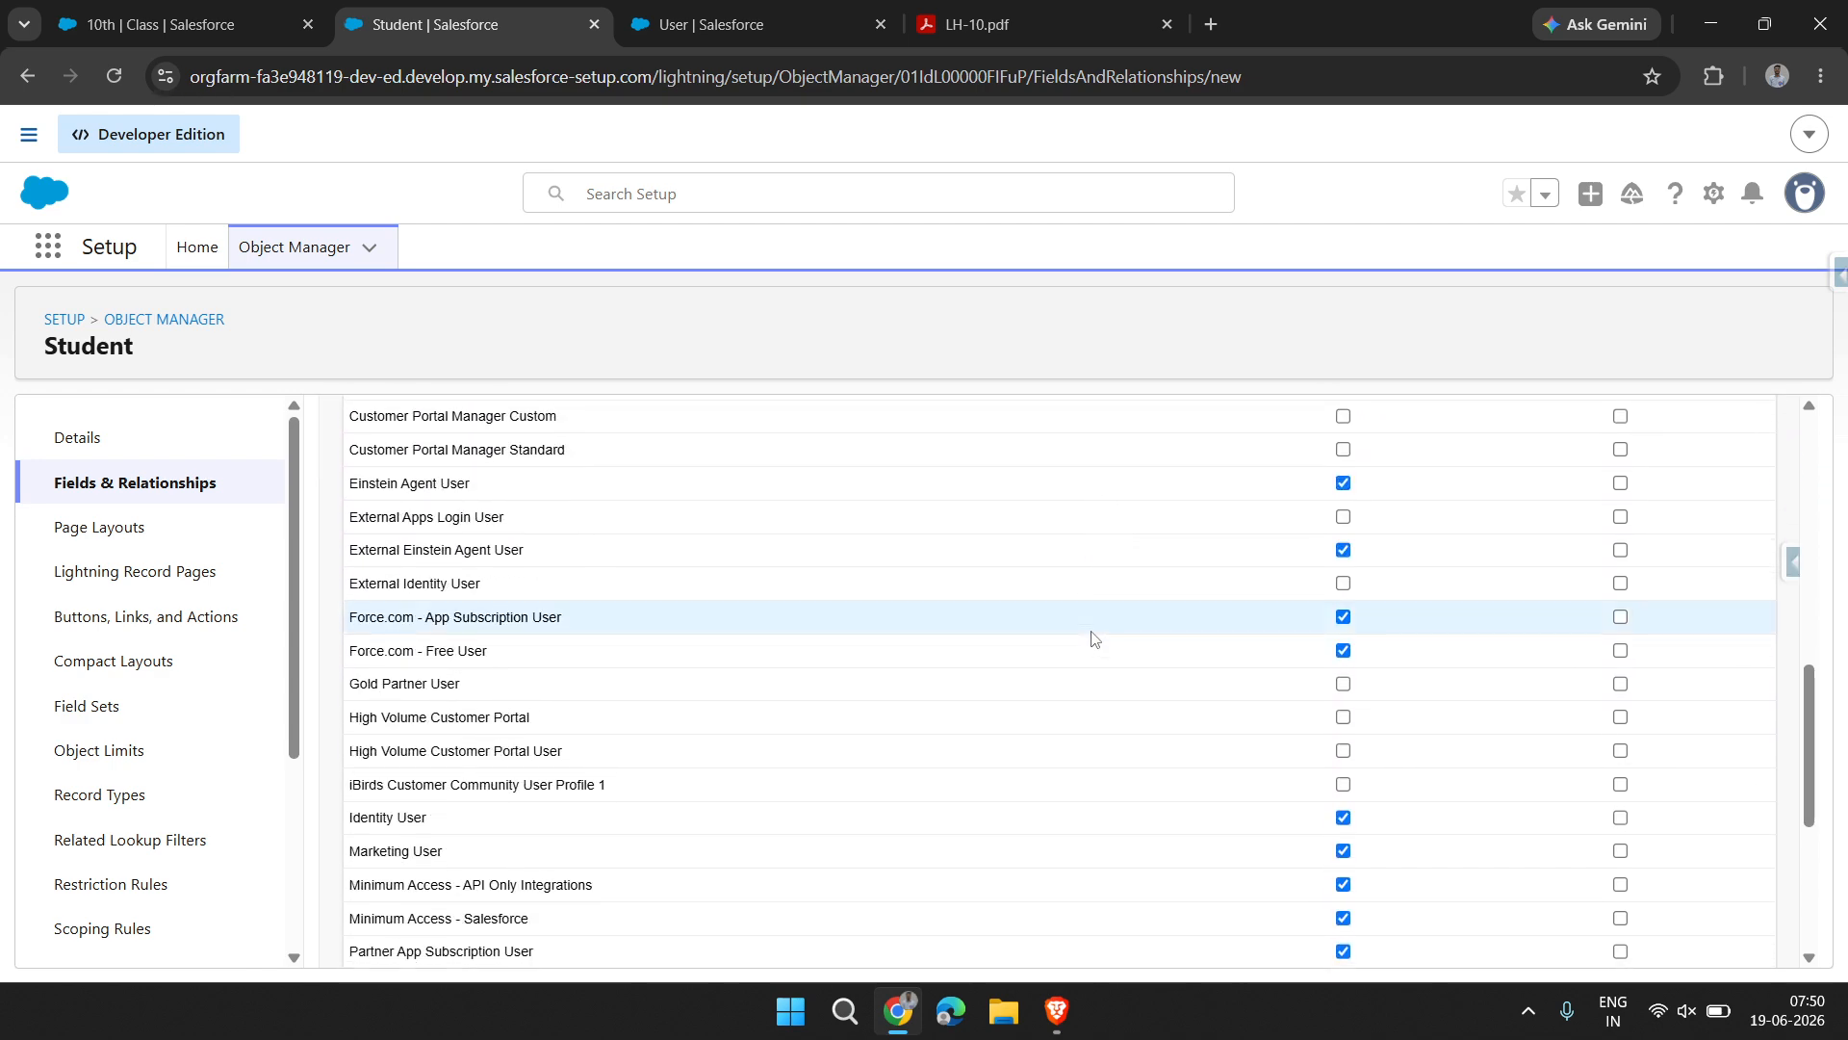
pyautogui.scroll(10, 1146, 674)
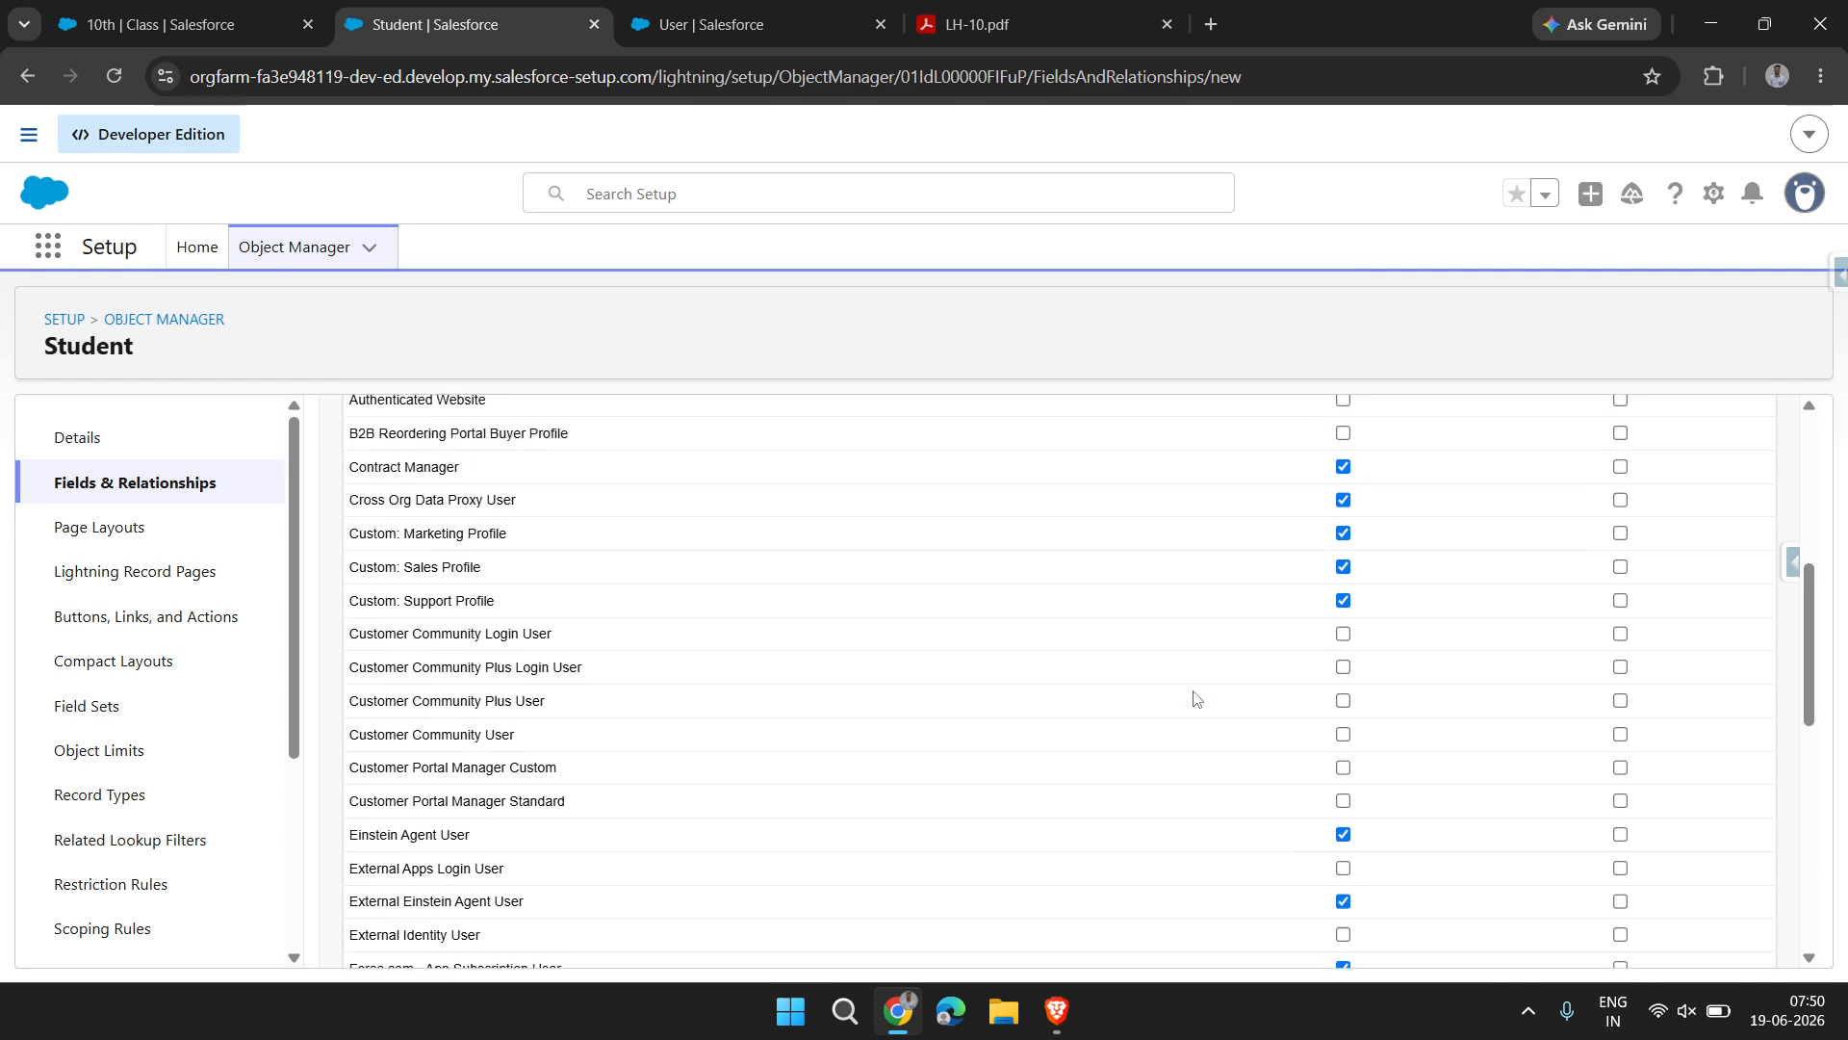
pyautogui.scroll(-12, 1362, 916)
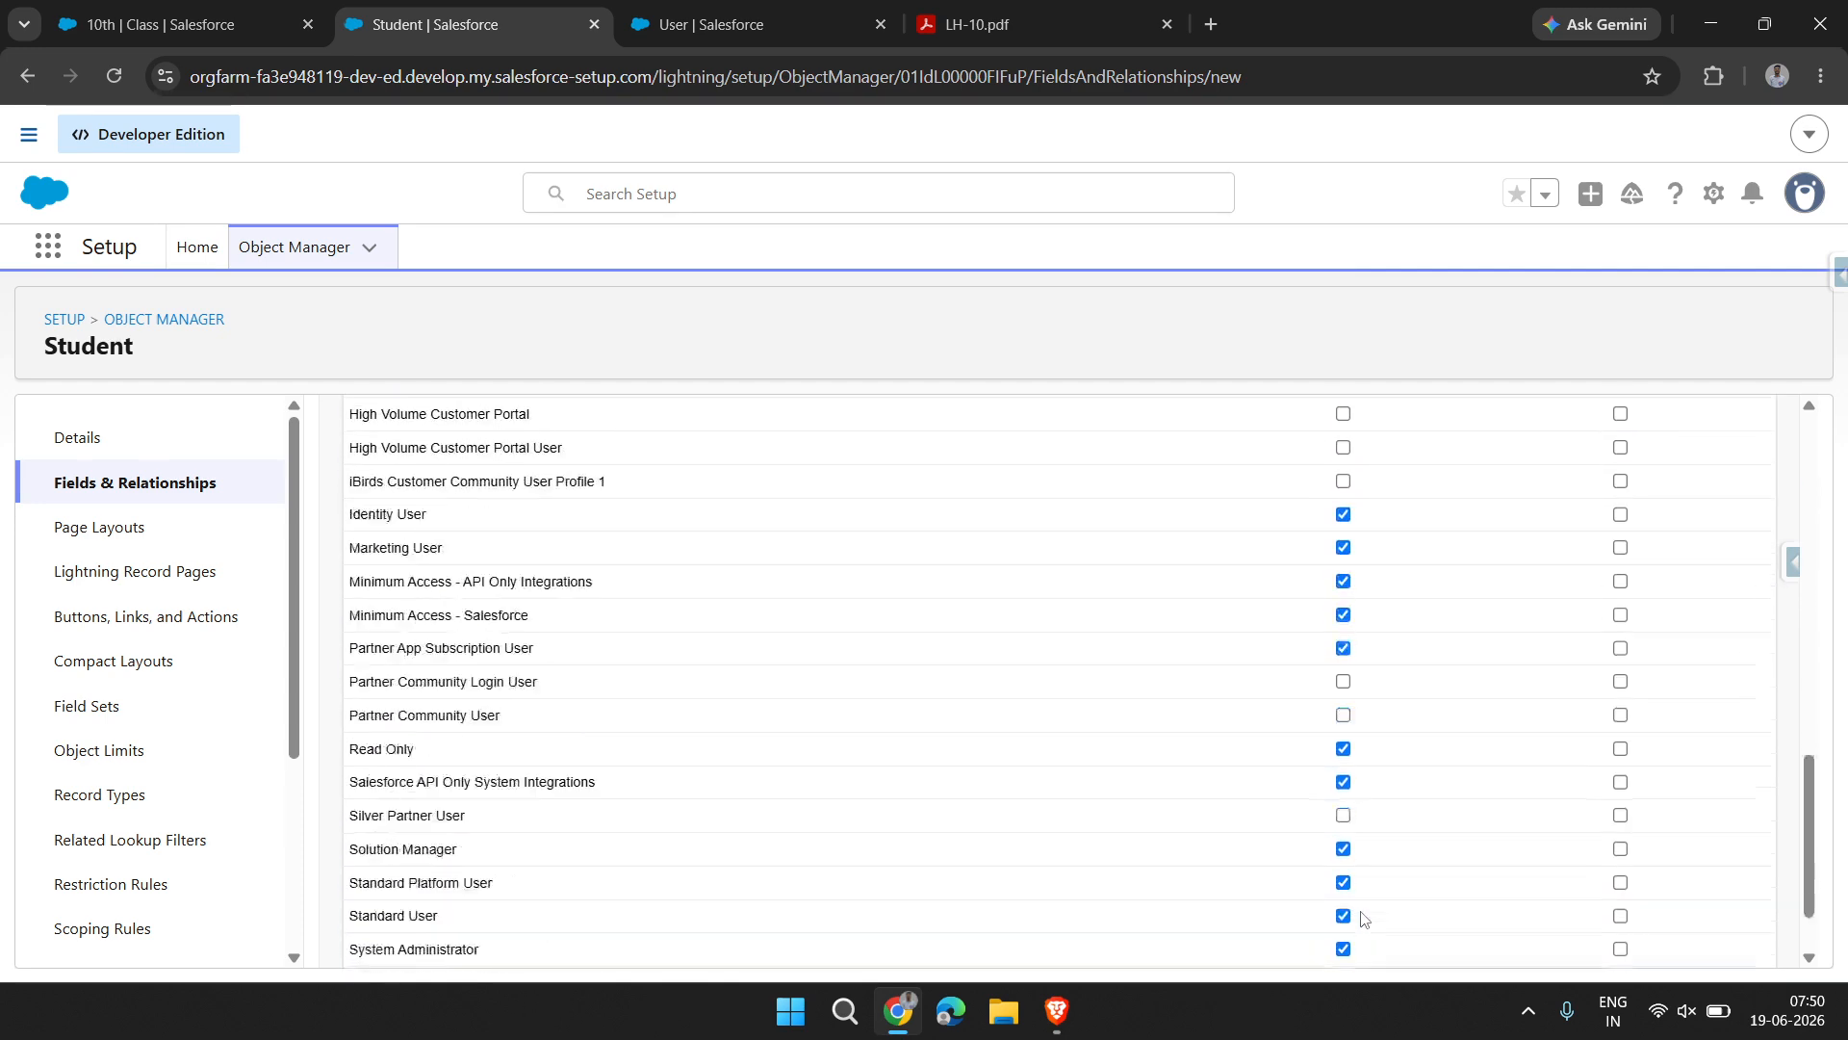
pyautogui.scroll(12, 1362, 917)
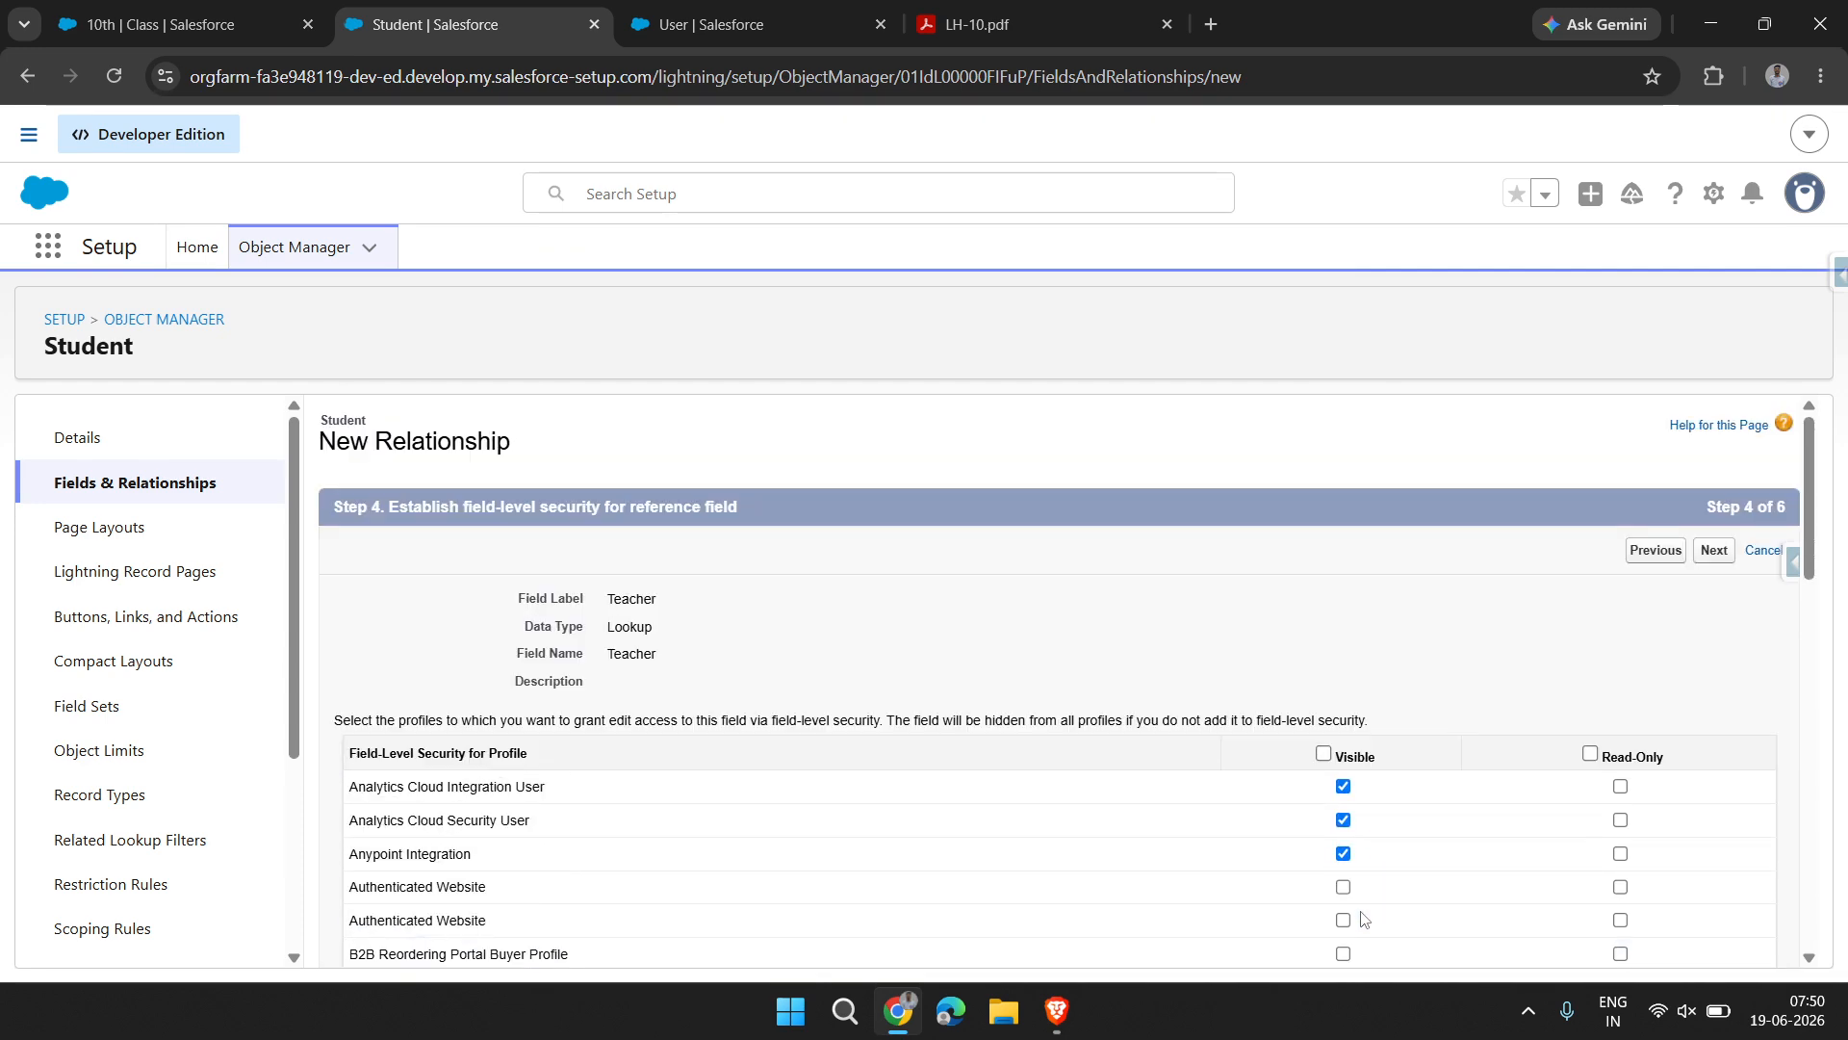
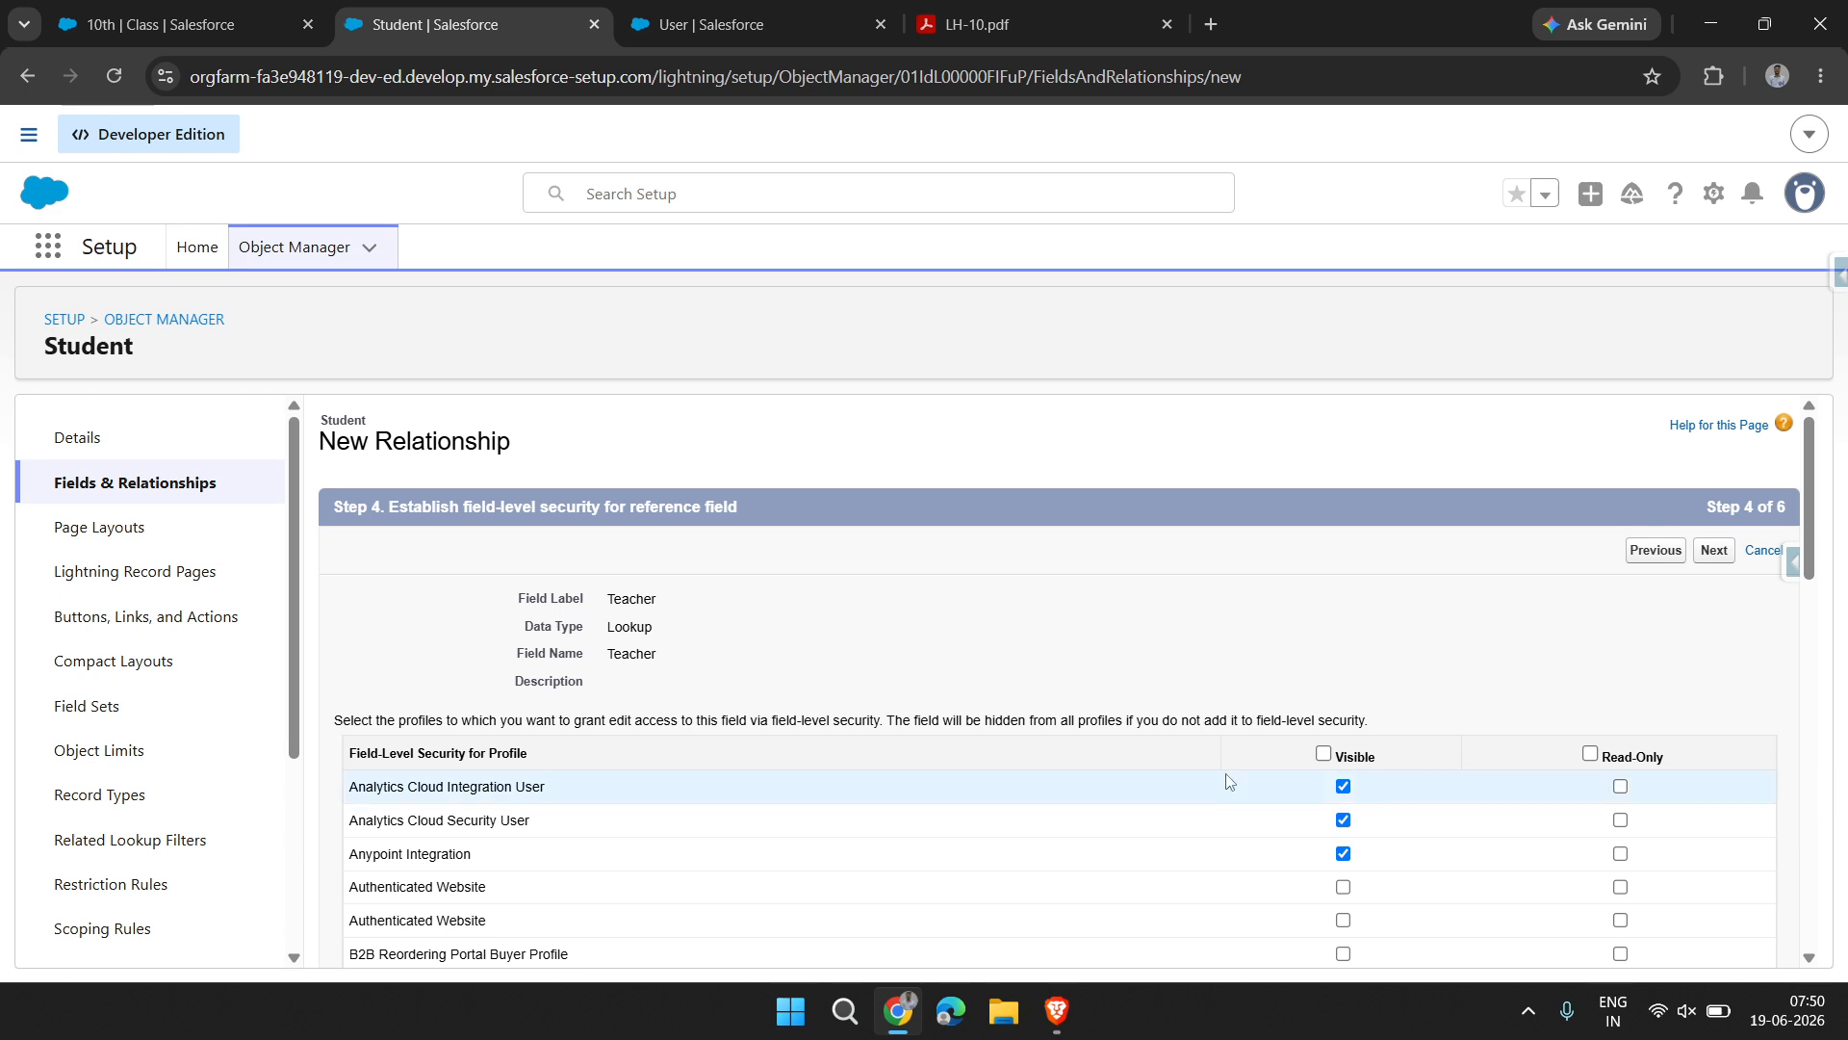
# Accept the profile visibility settings, add the Teacher lookup to Student Layout and the Students related list to Teacher Layout, and save the field
pyautogui.scroll(-2, 1306, 784)
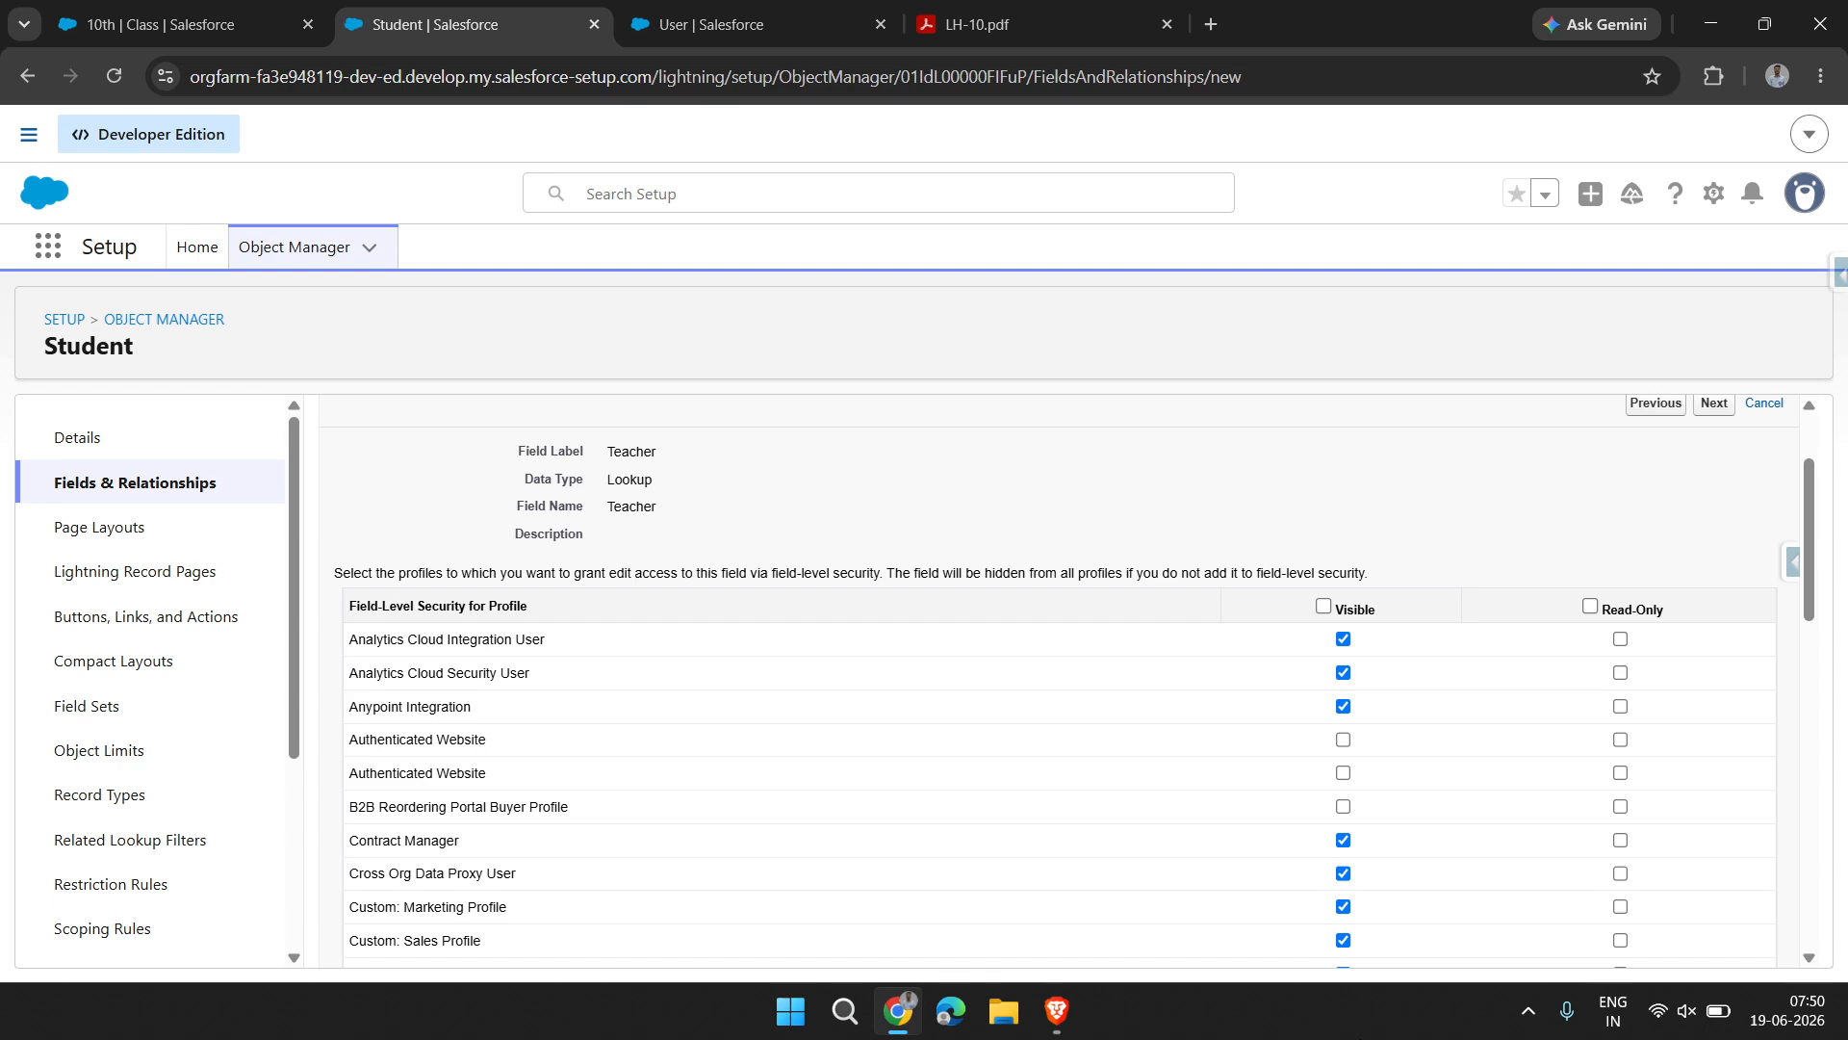
pyautogui.scroll(-12, 1386, 831)
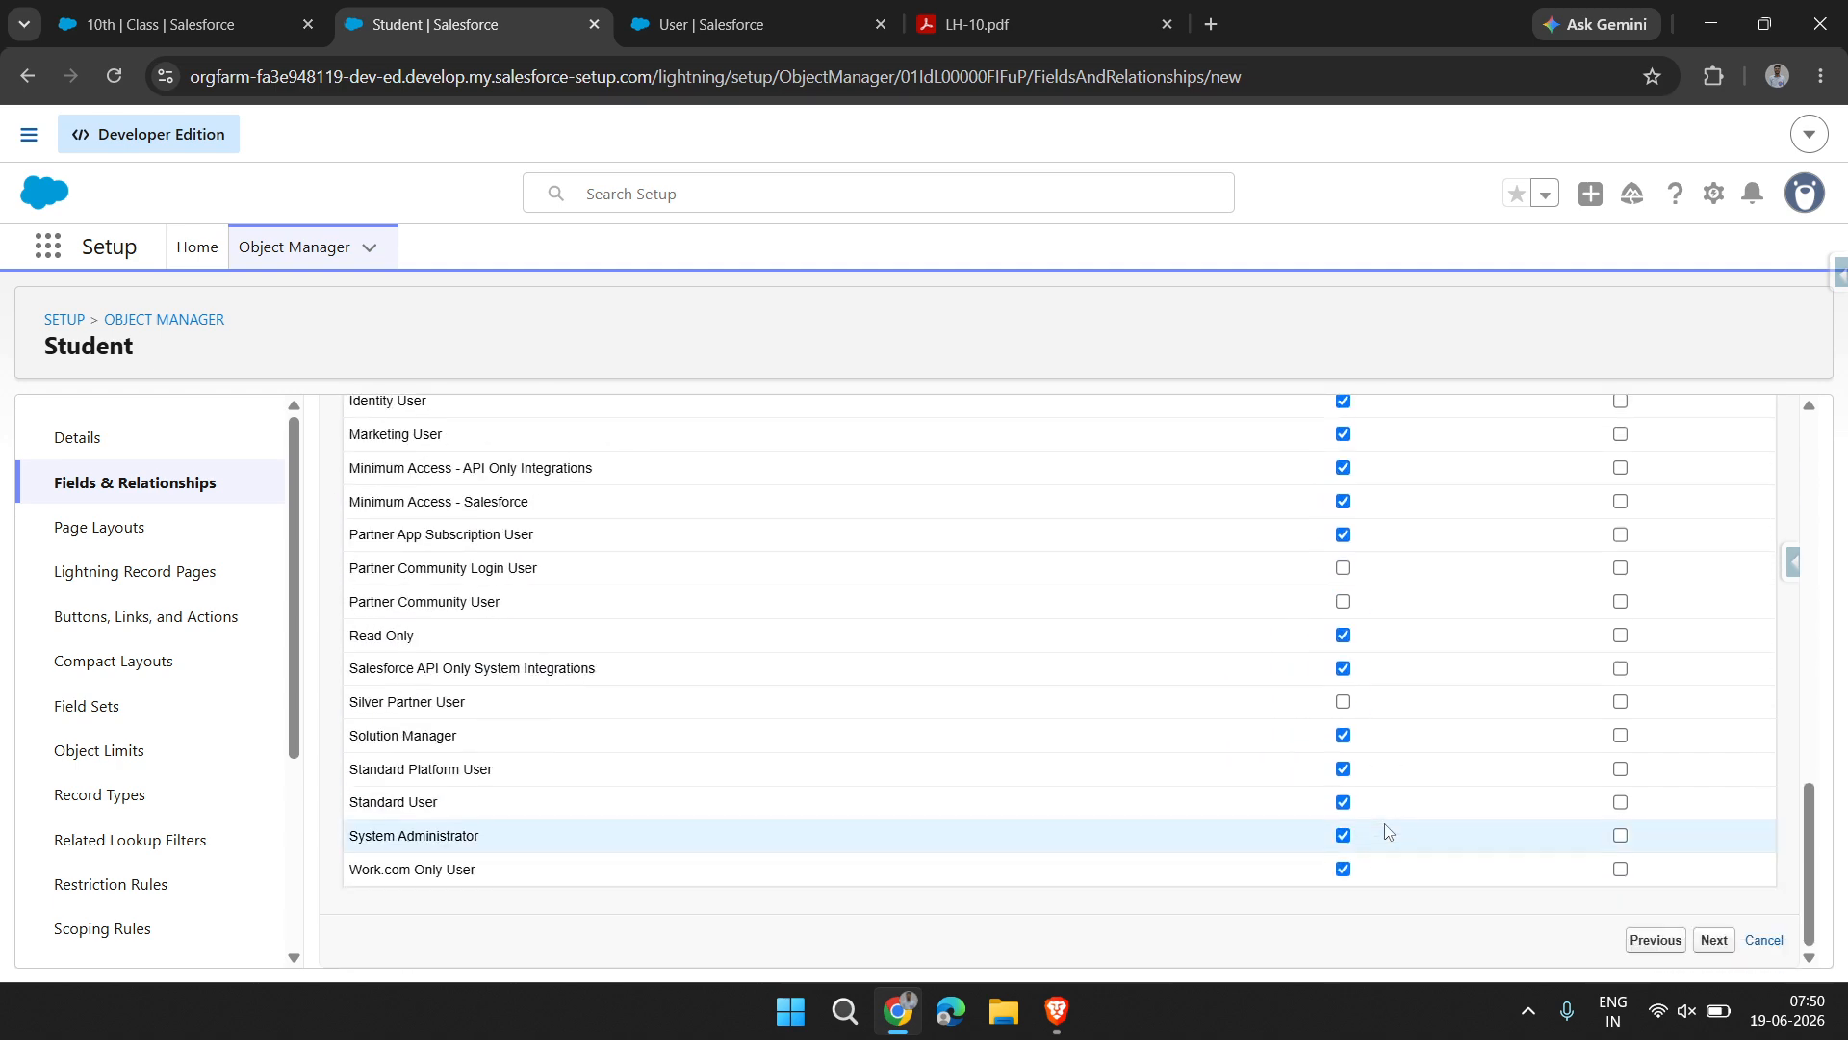
pyautogui.scroll(8, 1387, 831)
pyautogui.scroll(5, 1386, 831)
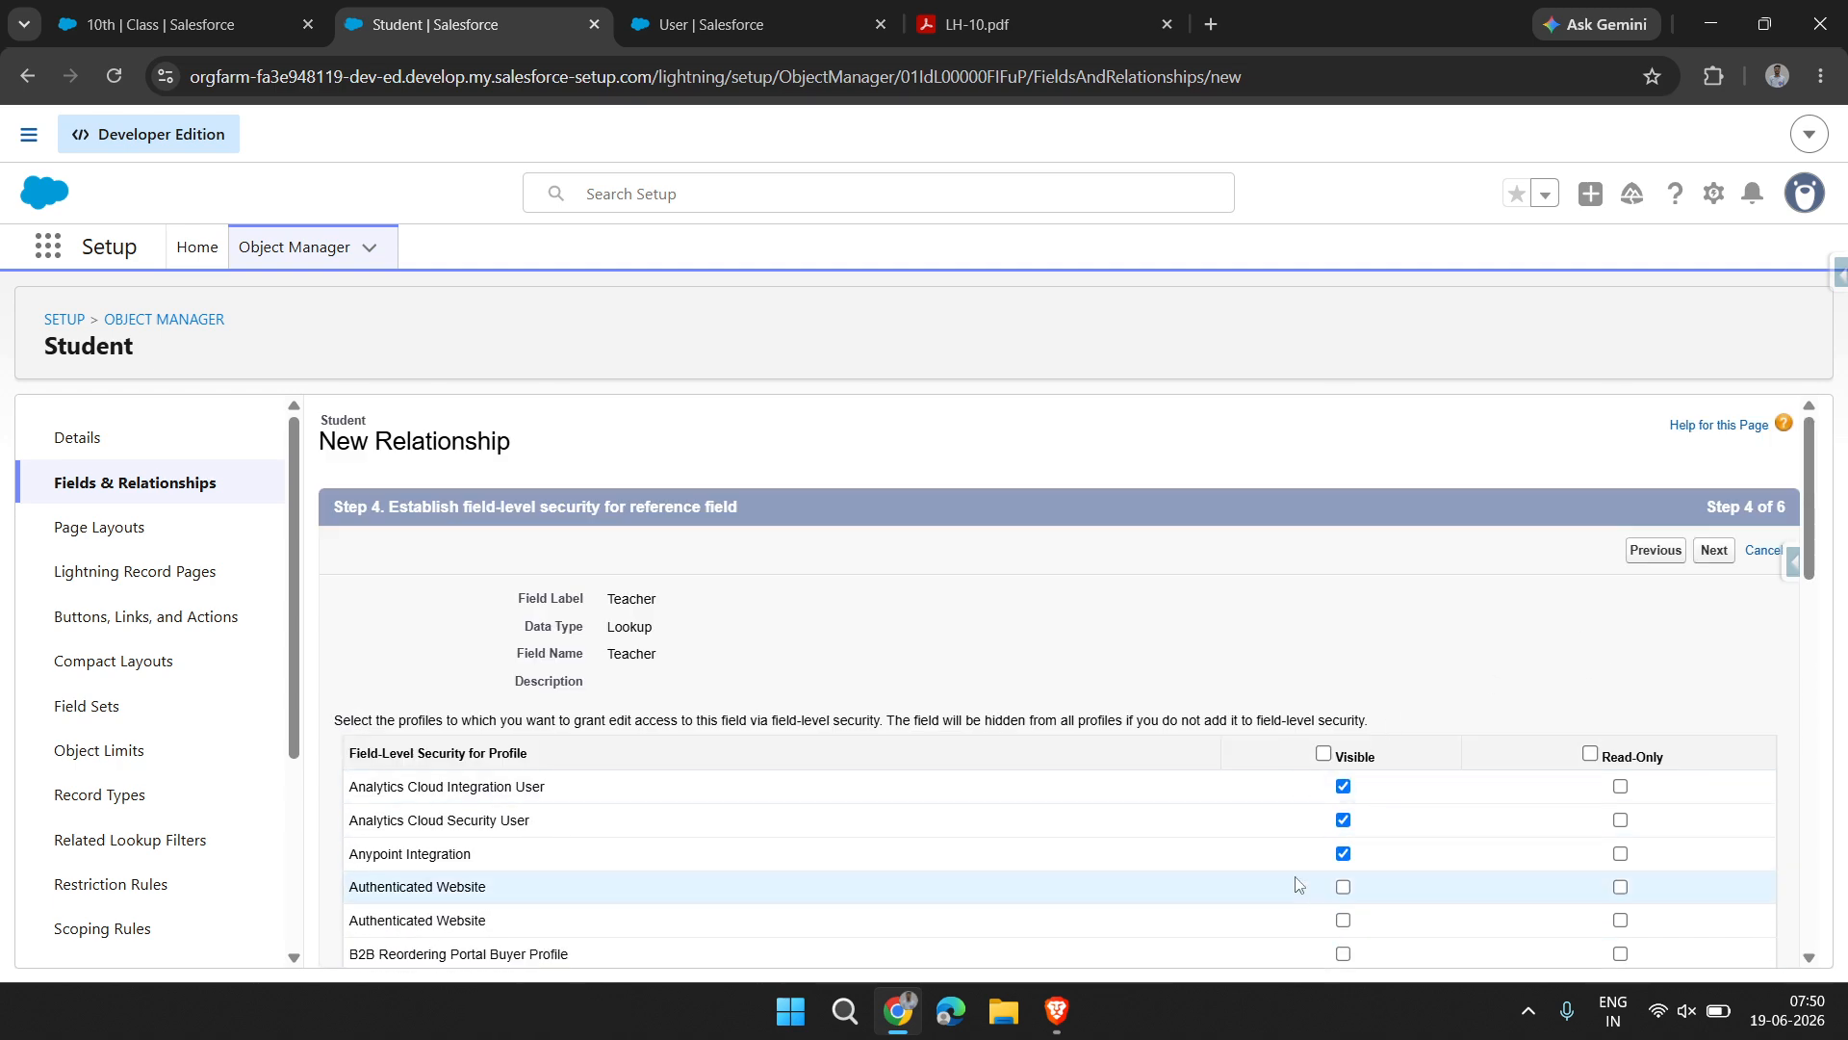
pyautogui.scroll(-5, 1297, 890)
pyautogui.scroll(-10, 1298, 891)
pyautogui.scroll(12, 1291, 878)
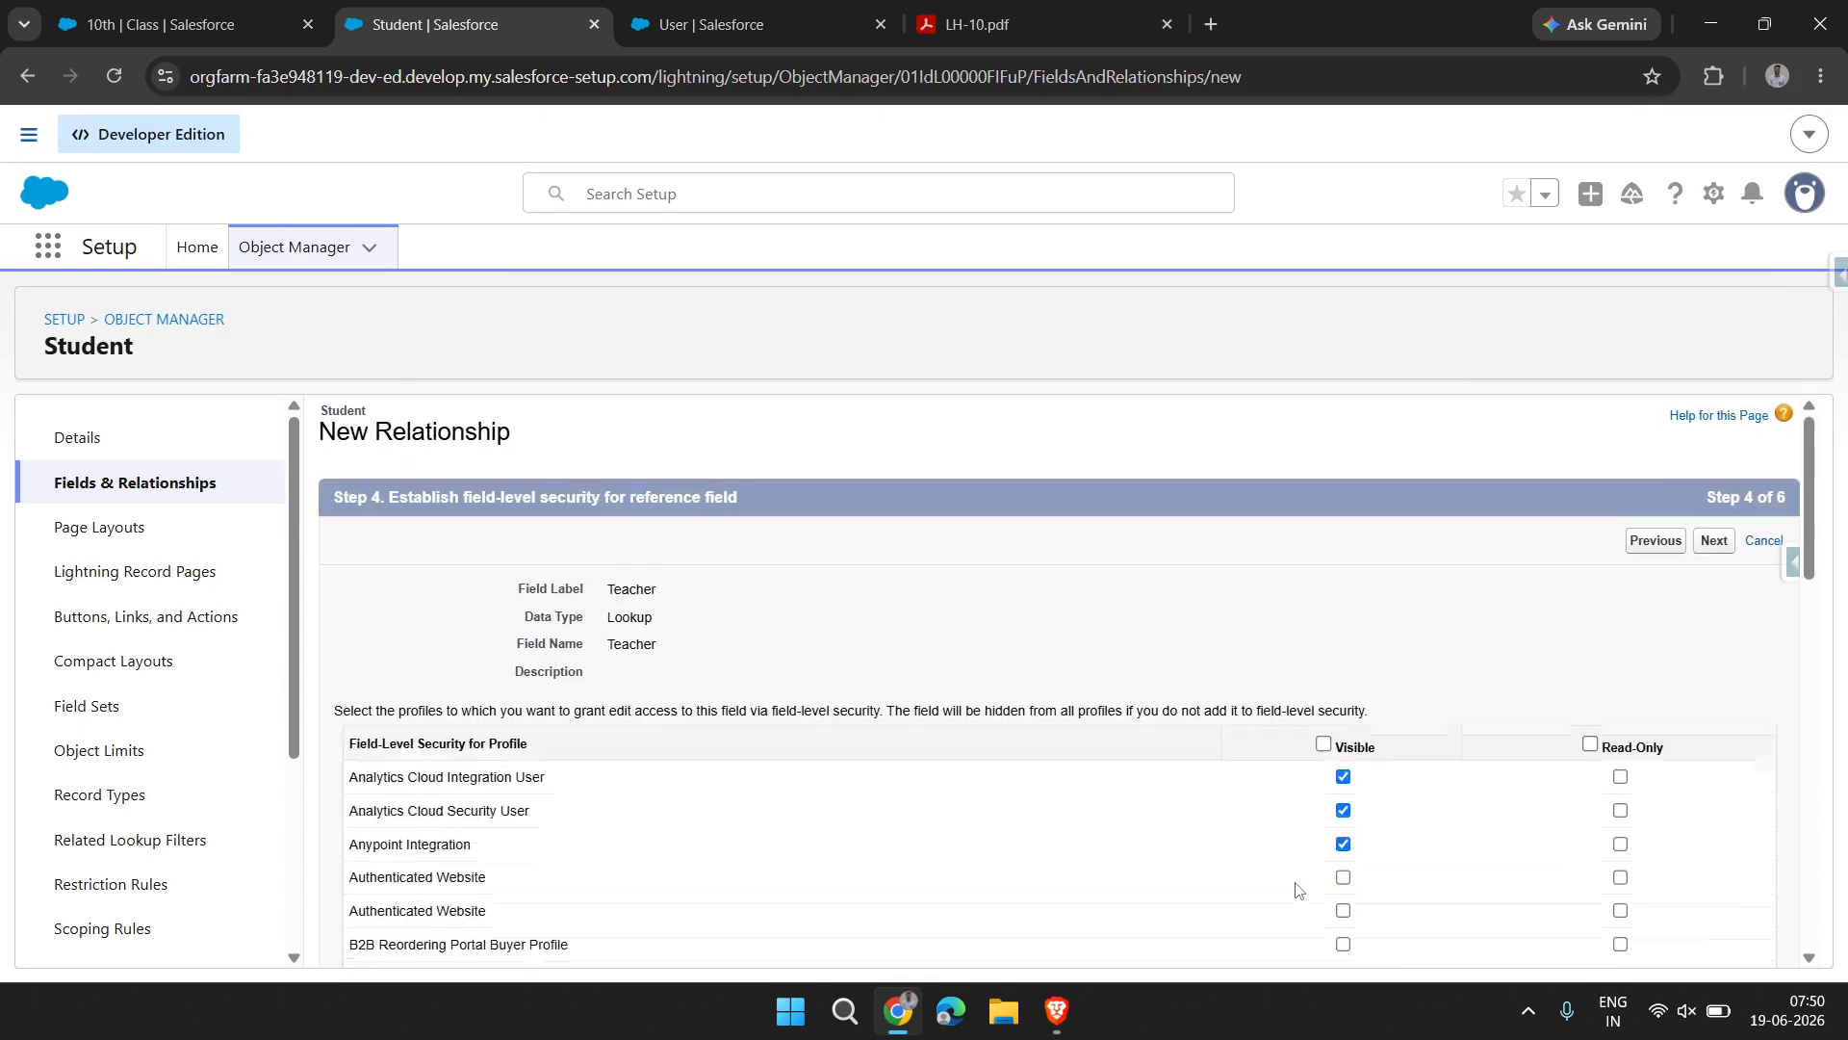
pyautogui.click(1714, 550)
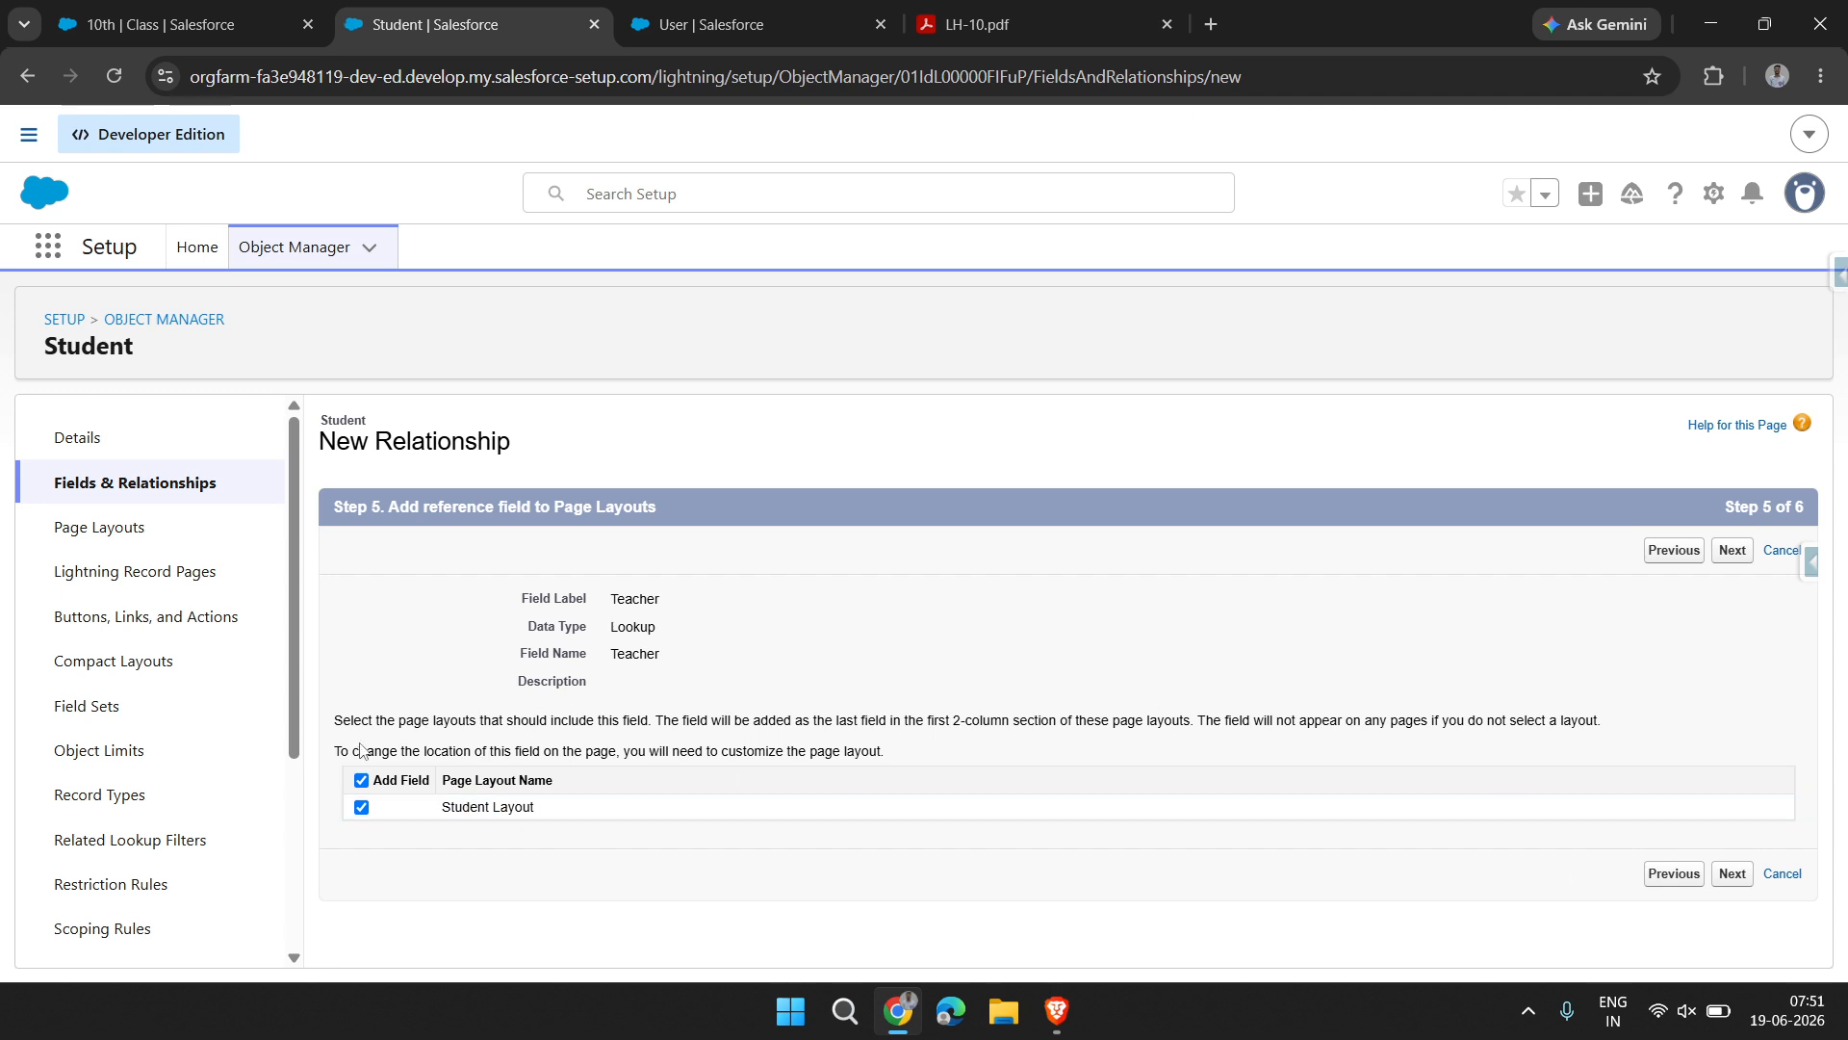
pyautogui.click(1733, 876)
pyautogui.click(926, 742)
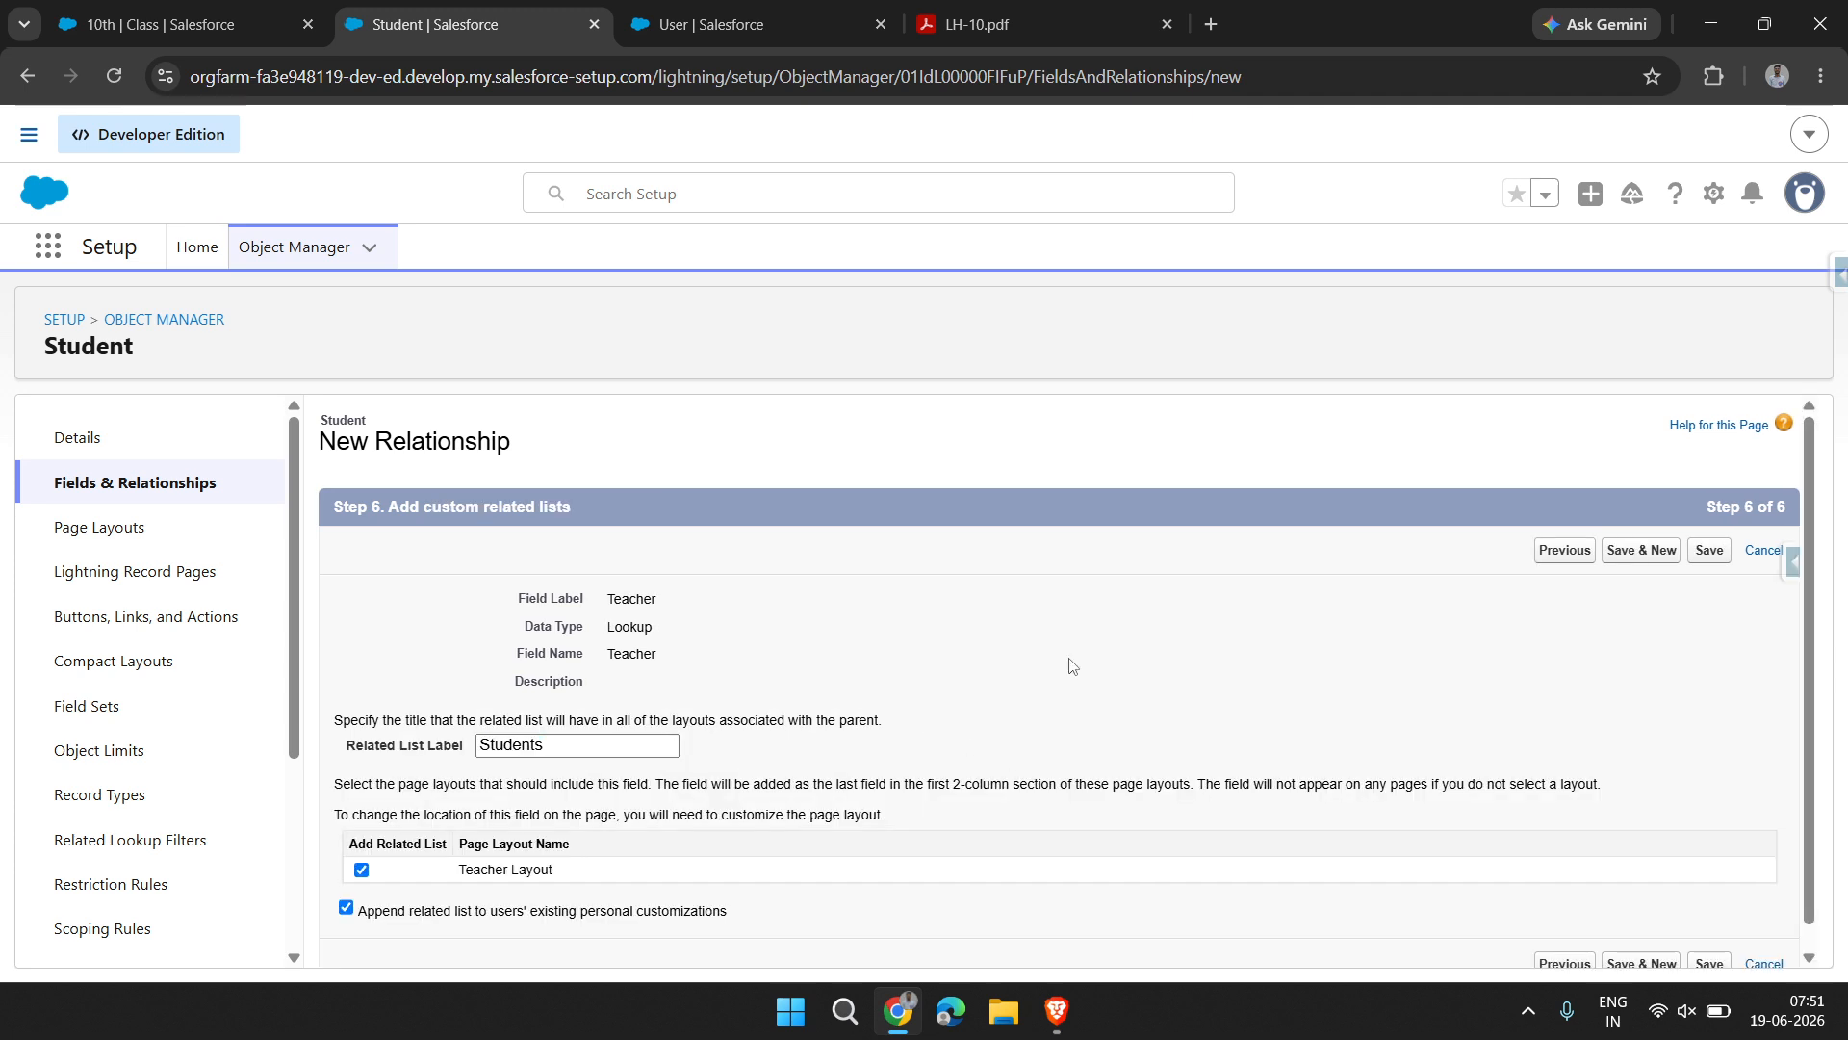
pyautogui.click(1710, 549)
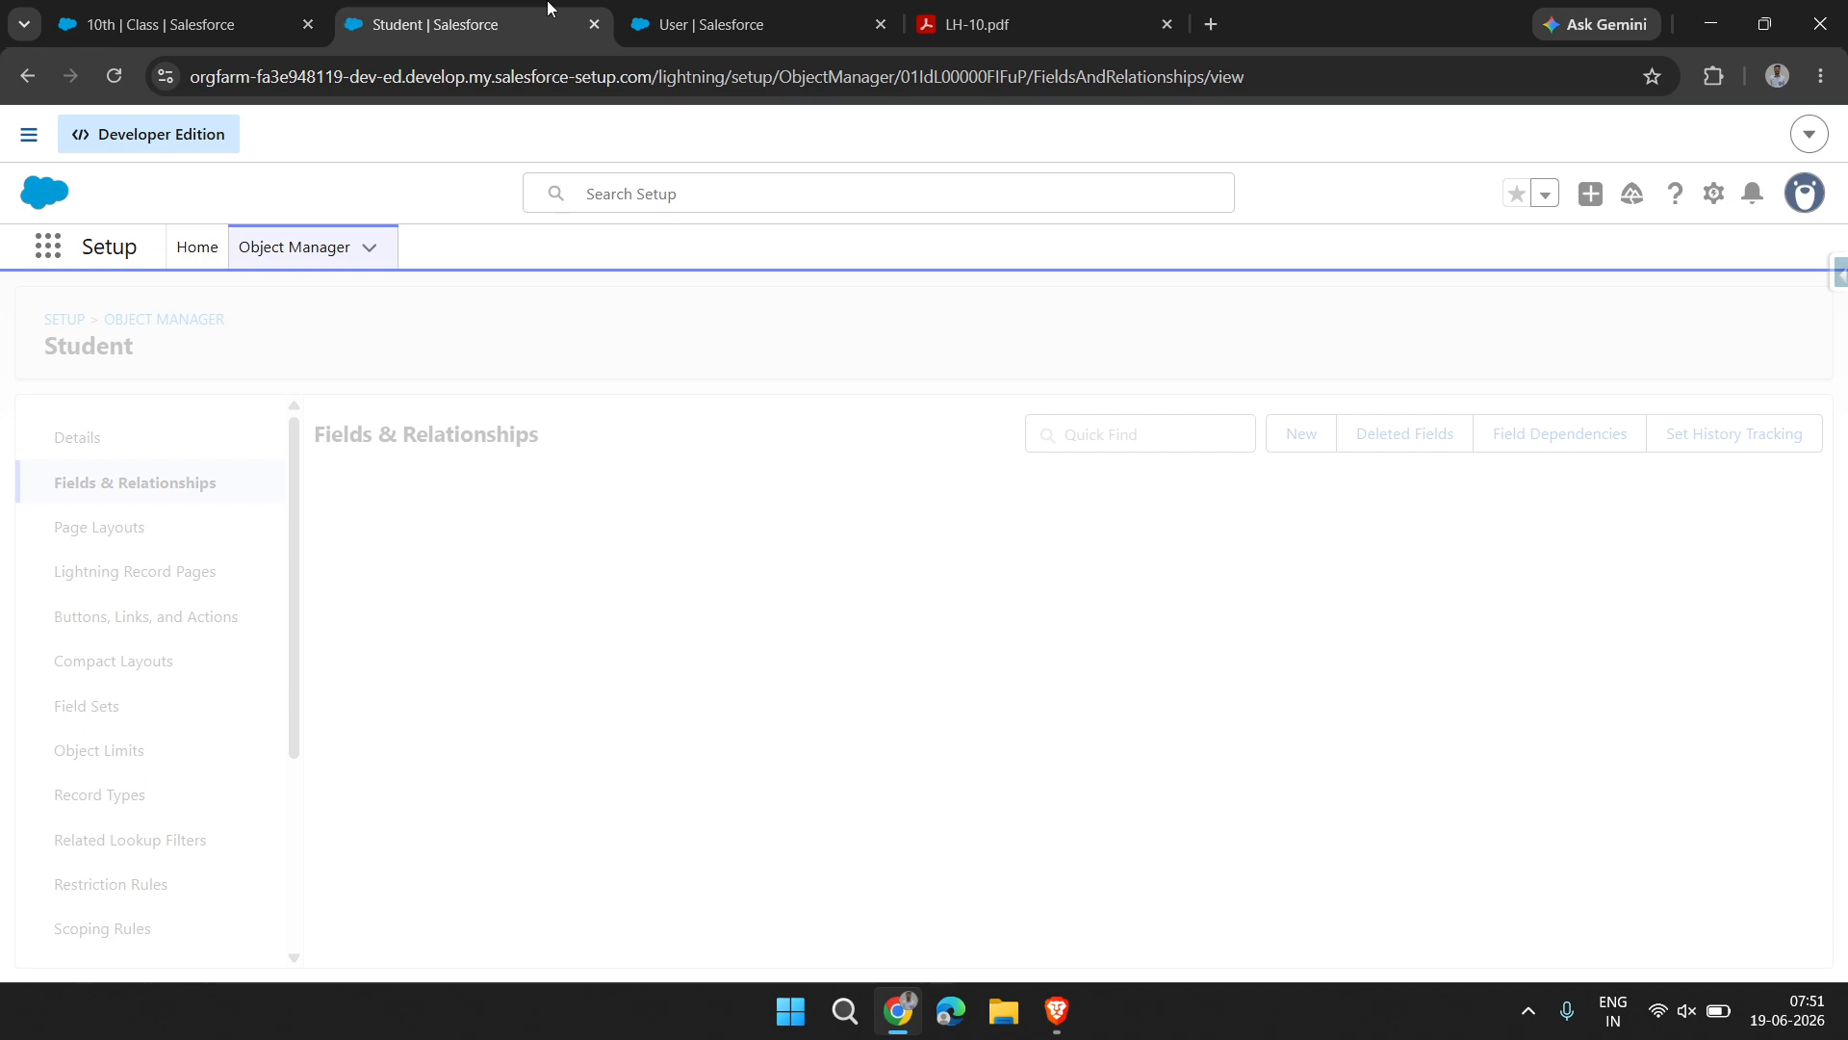
# Compare the data types of the Teacher and Class relationship fields in the Student object's field list
pyautogui.click(163, 25)
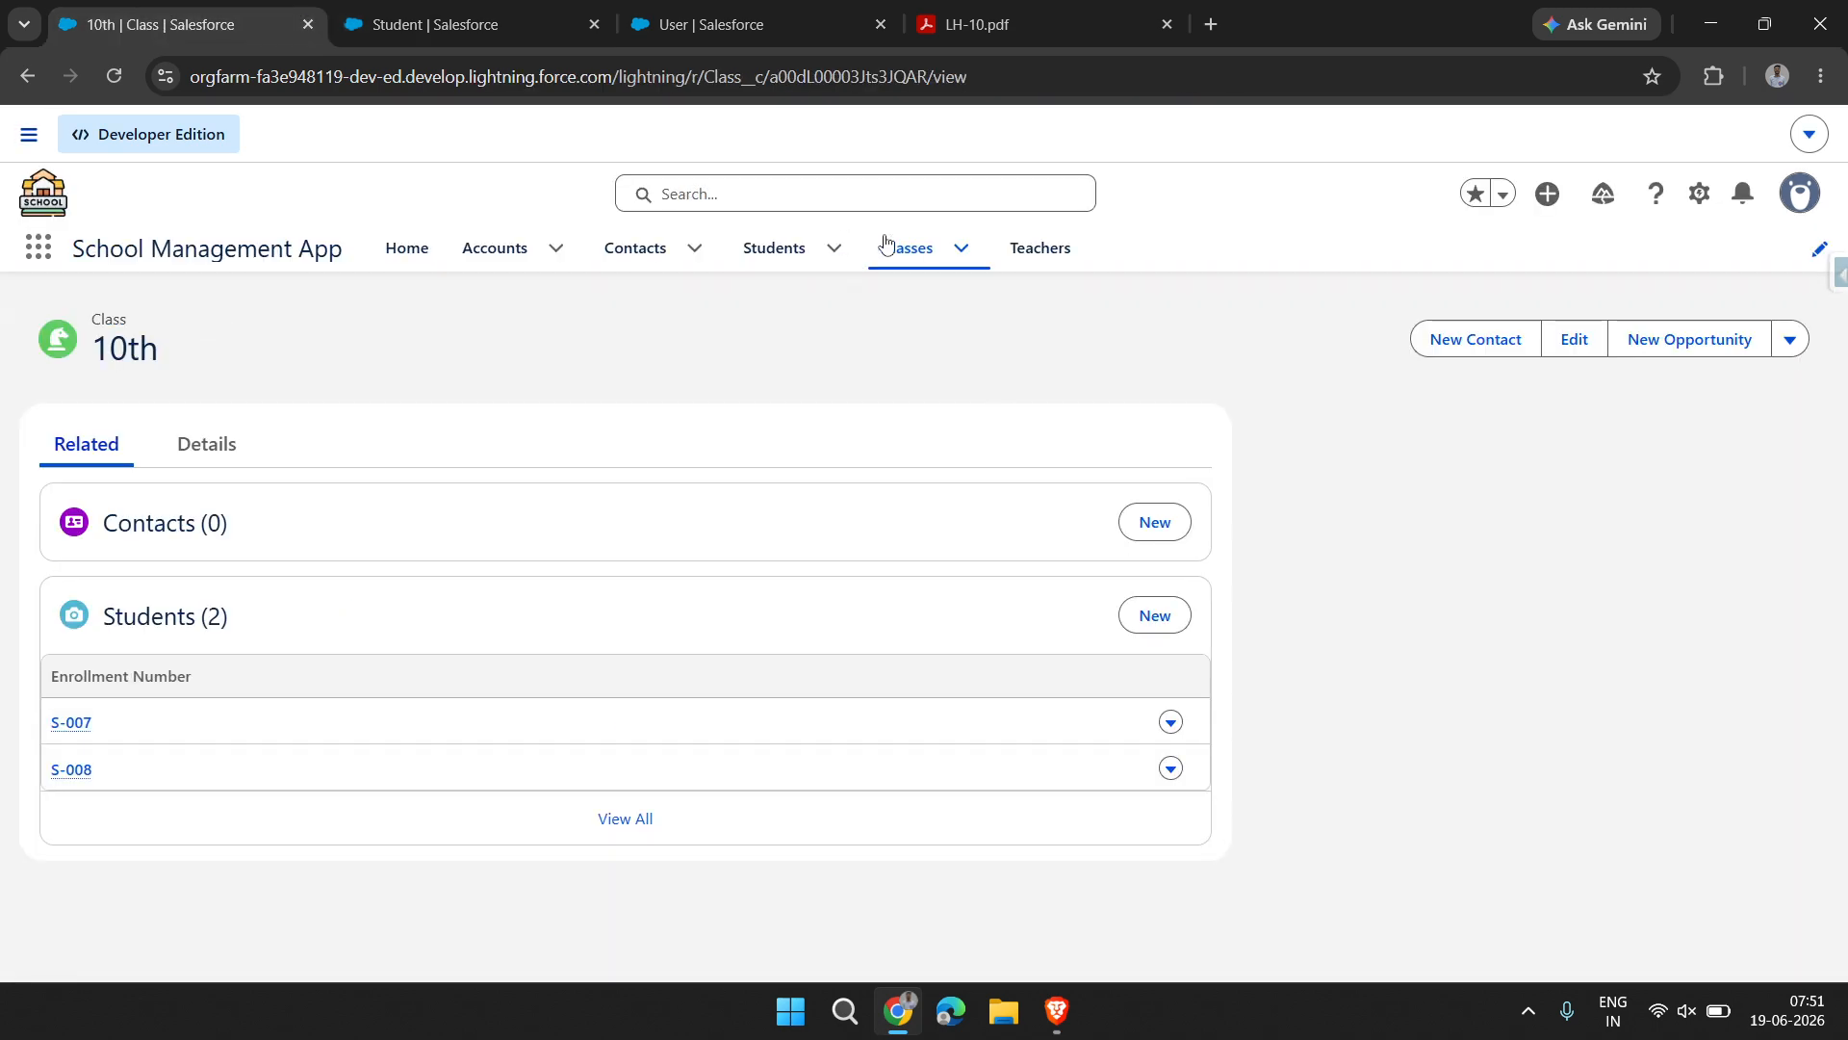
pyautogui.click(443, 24)
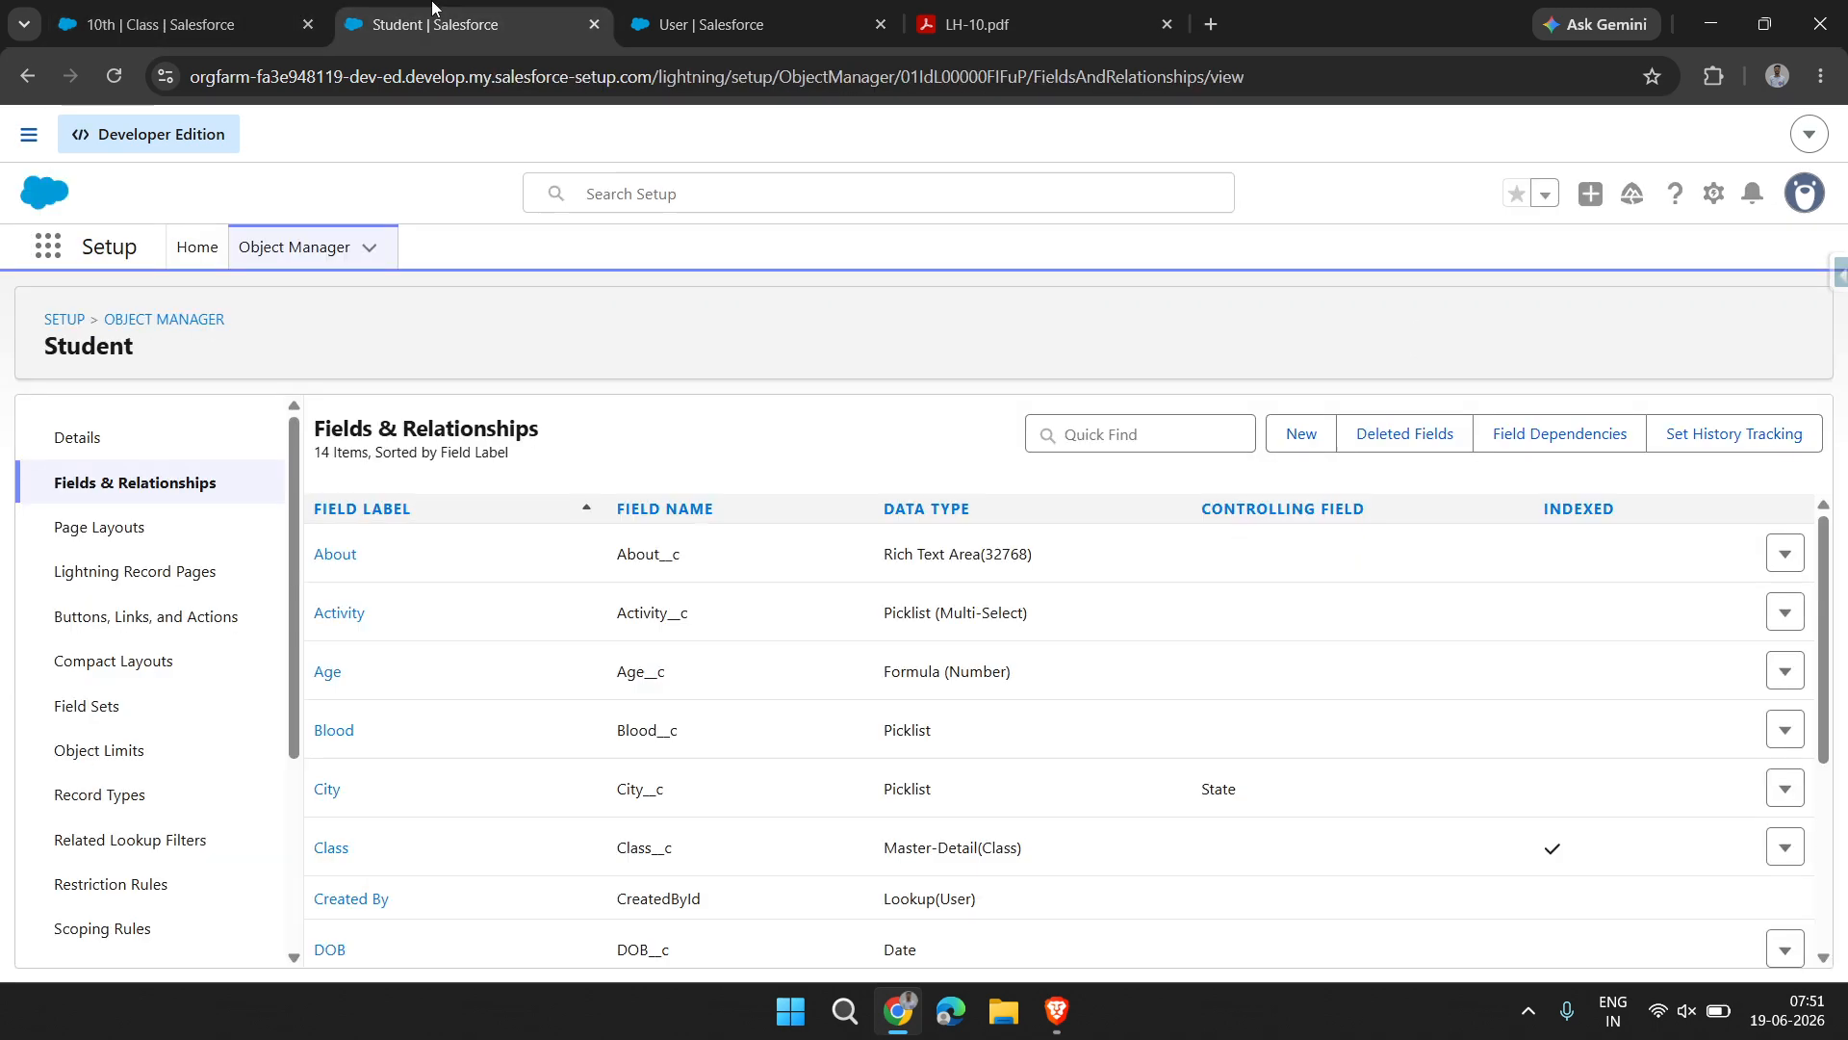
pyautogui.scroll(-3, 924, 674)
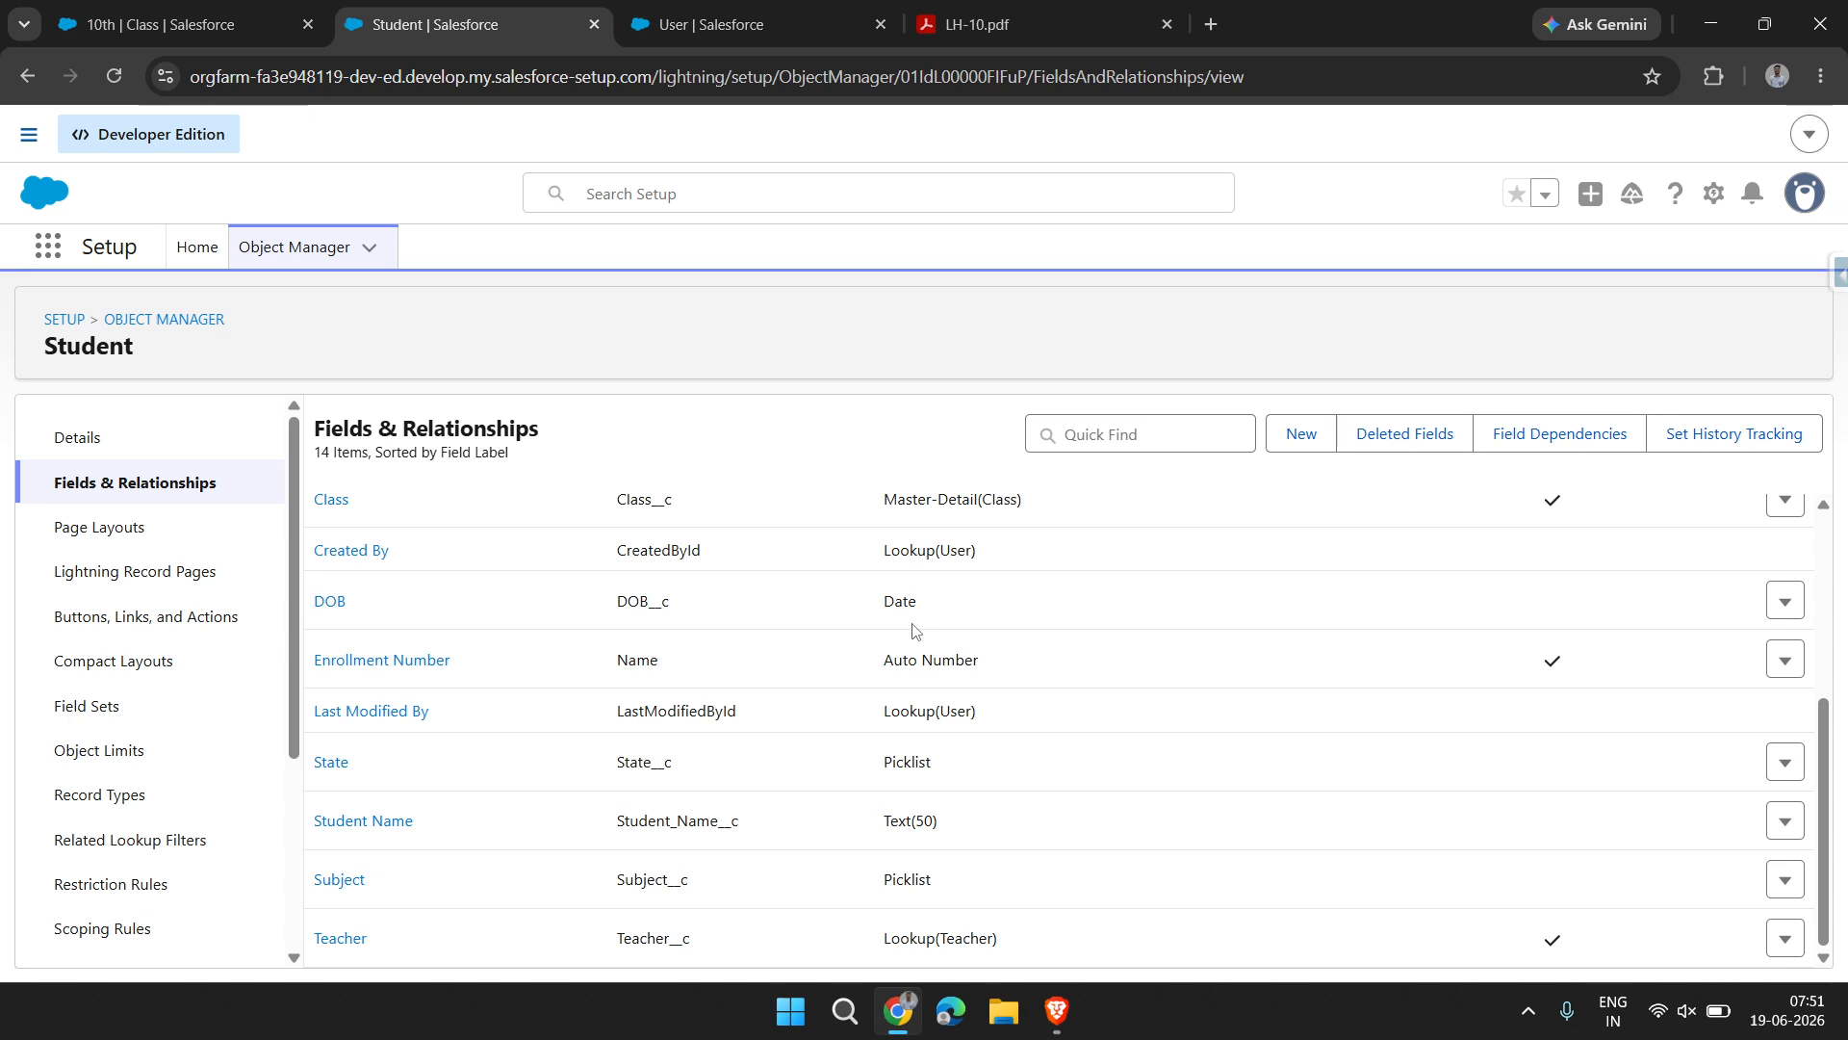
pyautogui.moveTo(878, 937); pyautogui.dragTo(1005, 930)
pyautogui.scroll(2, 905, 674)
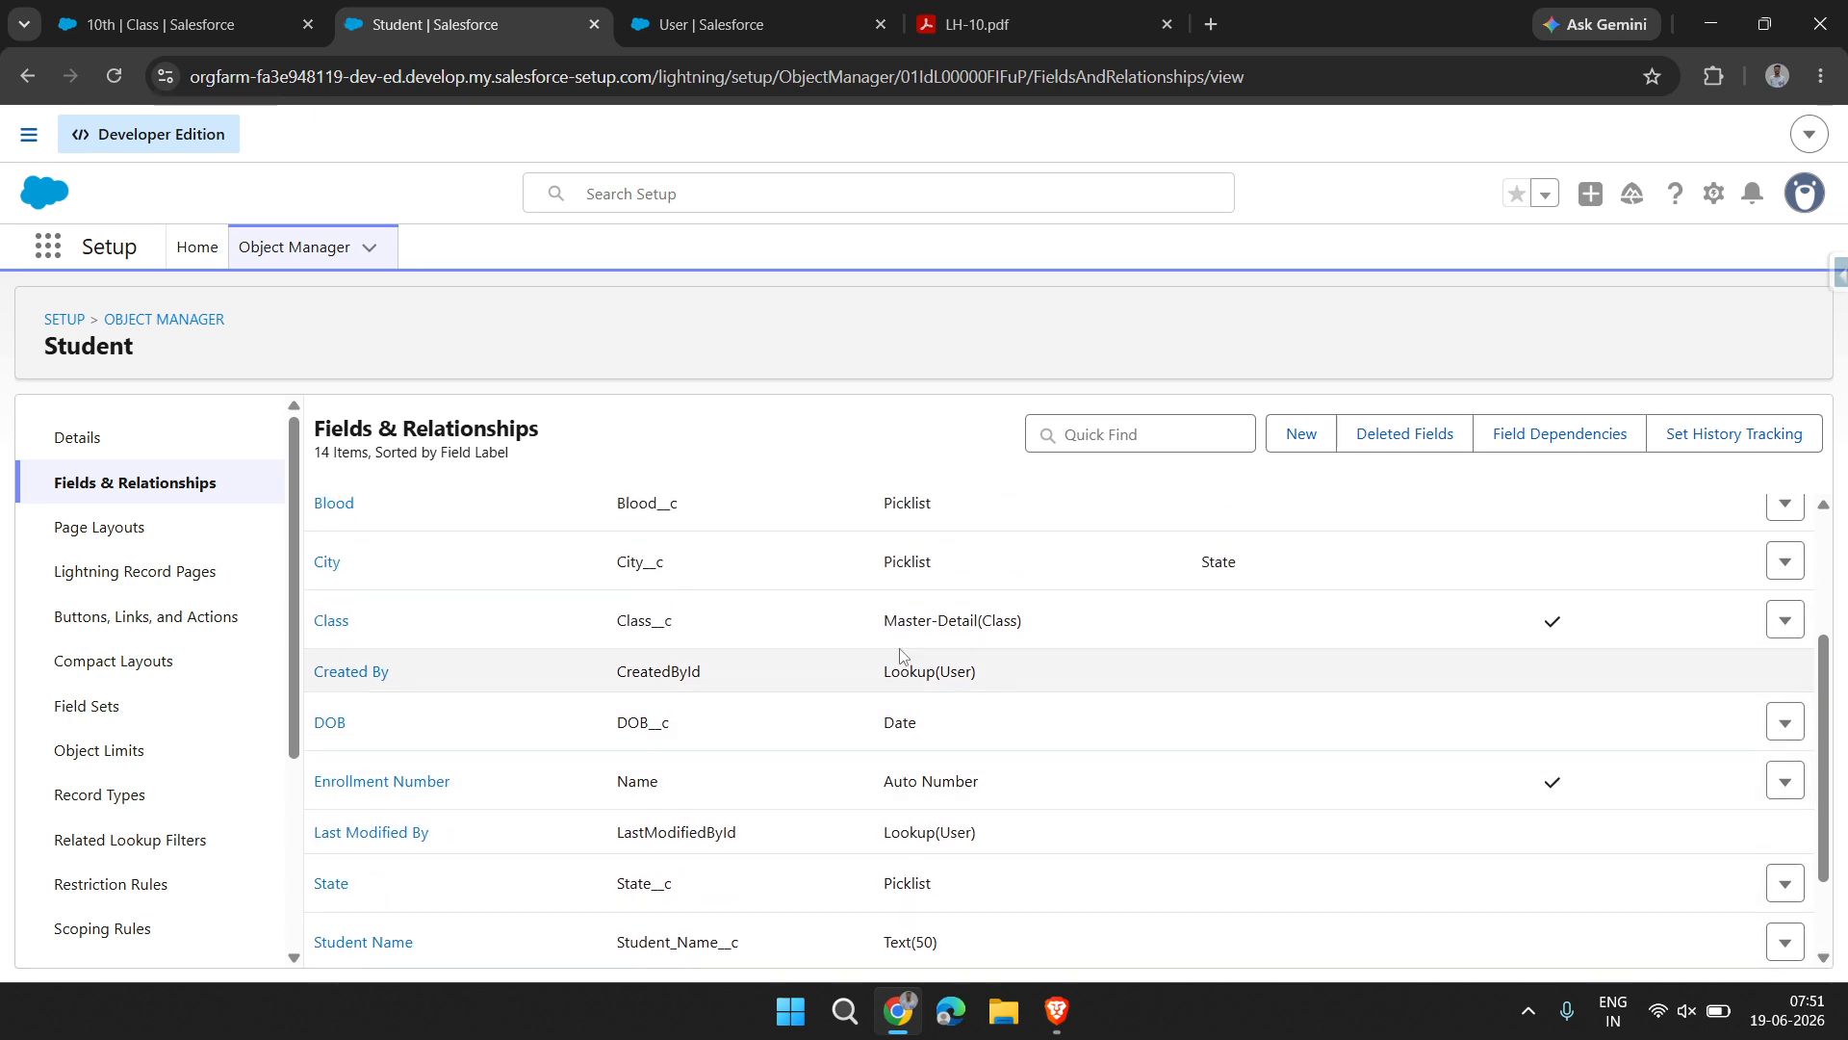
pyautogui.moveTo(898, 620); pyautogui.dragTo(1031, 612)
pyautogui.scroll(-2, 963, 674)
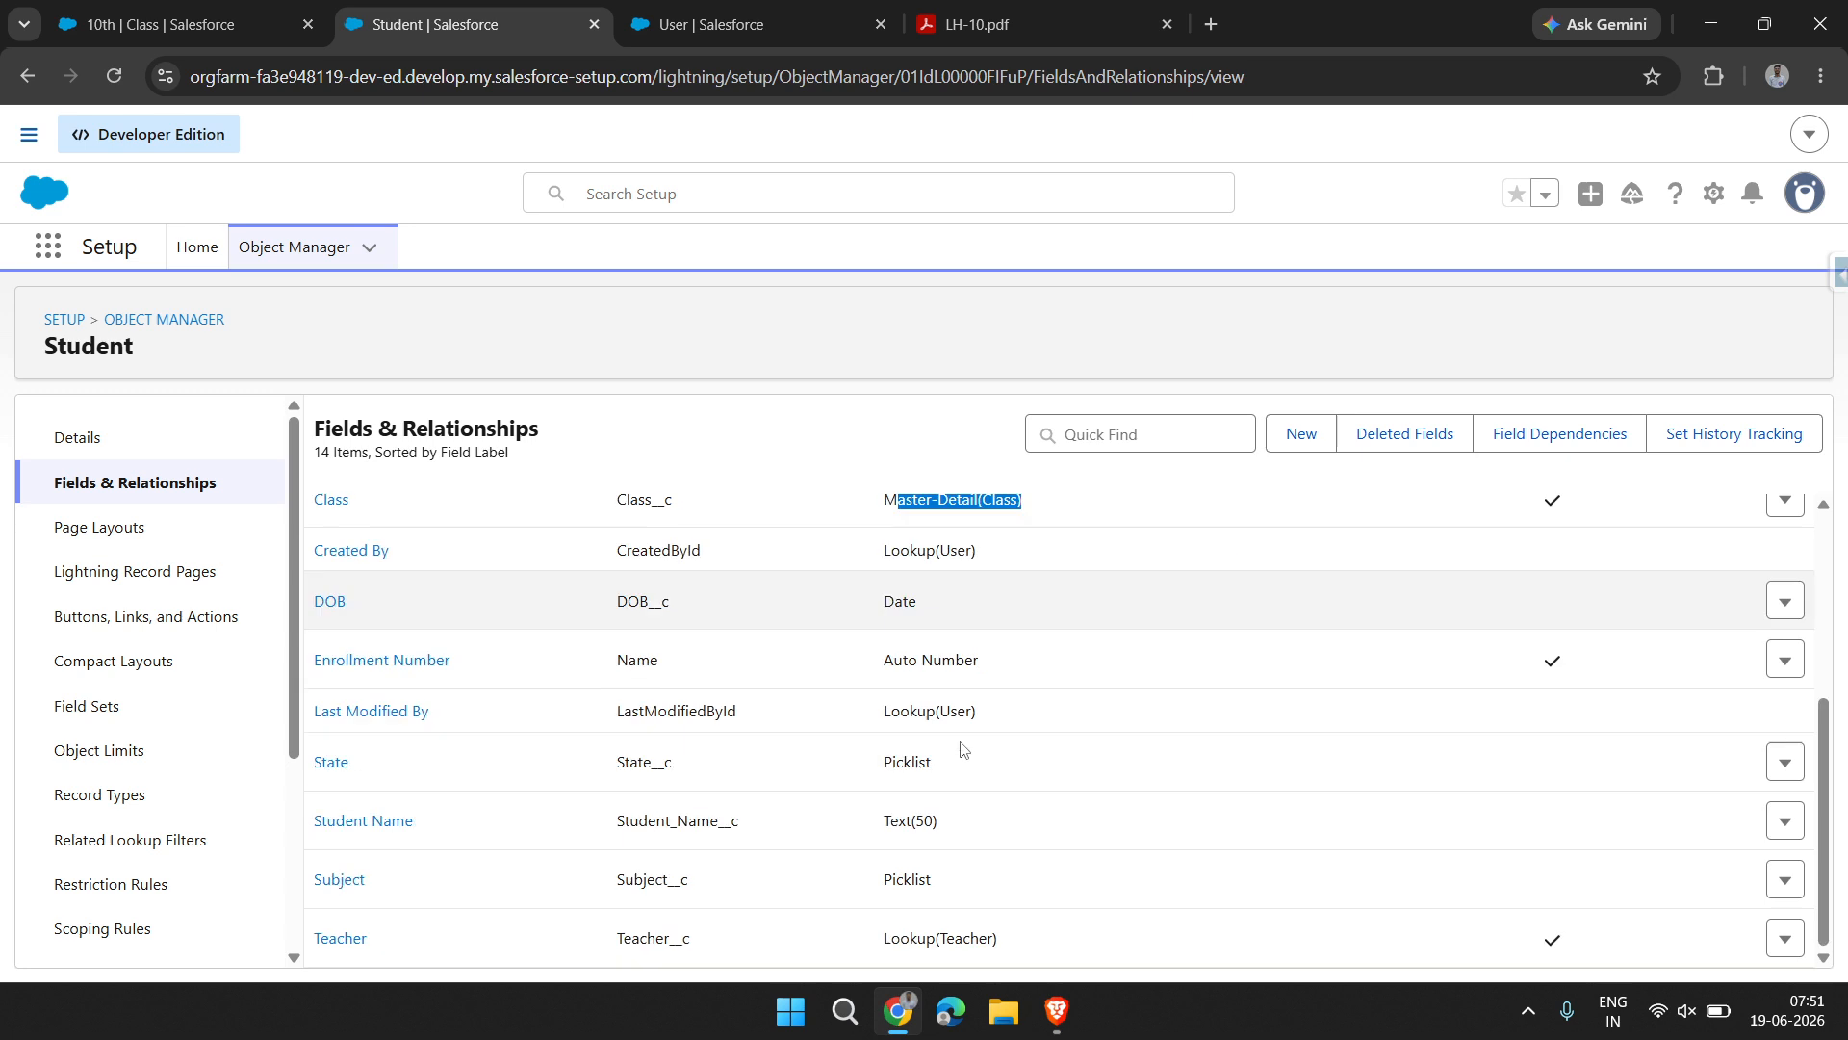
# Look for the Teacher field in a new Student form in the School Management App, close the form and reload the page
pyautogui.click(243, 7)
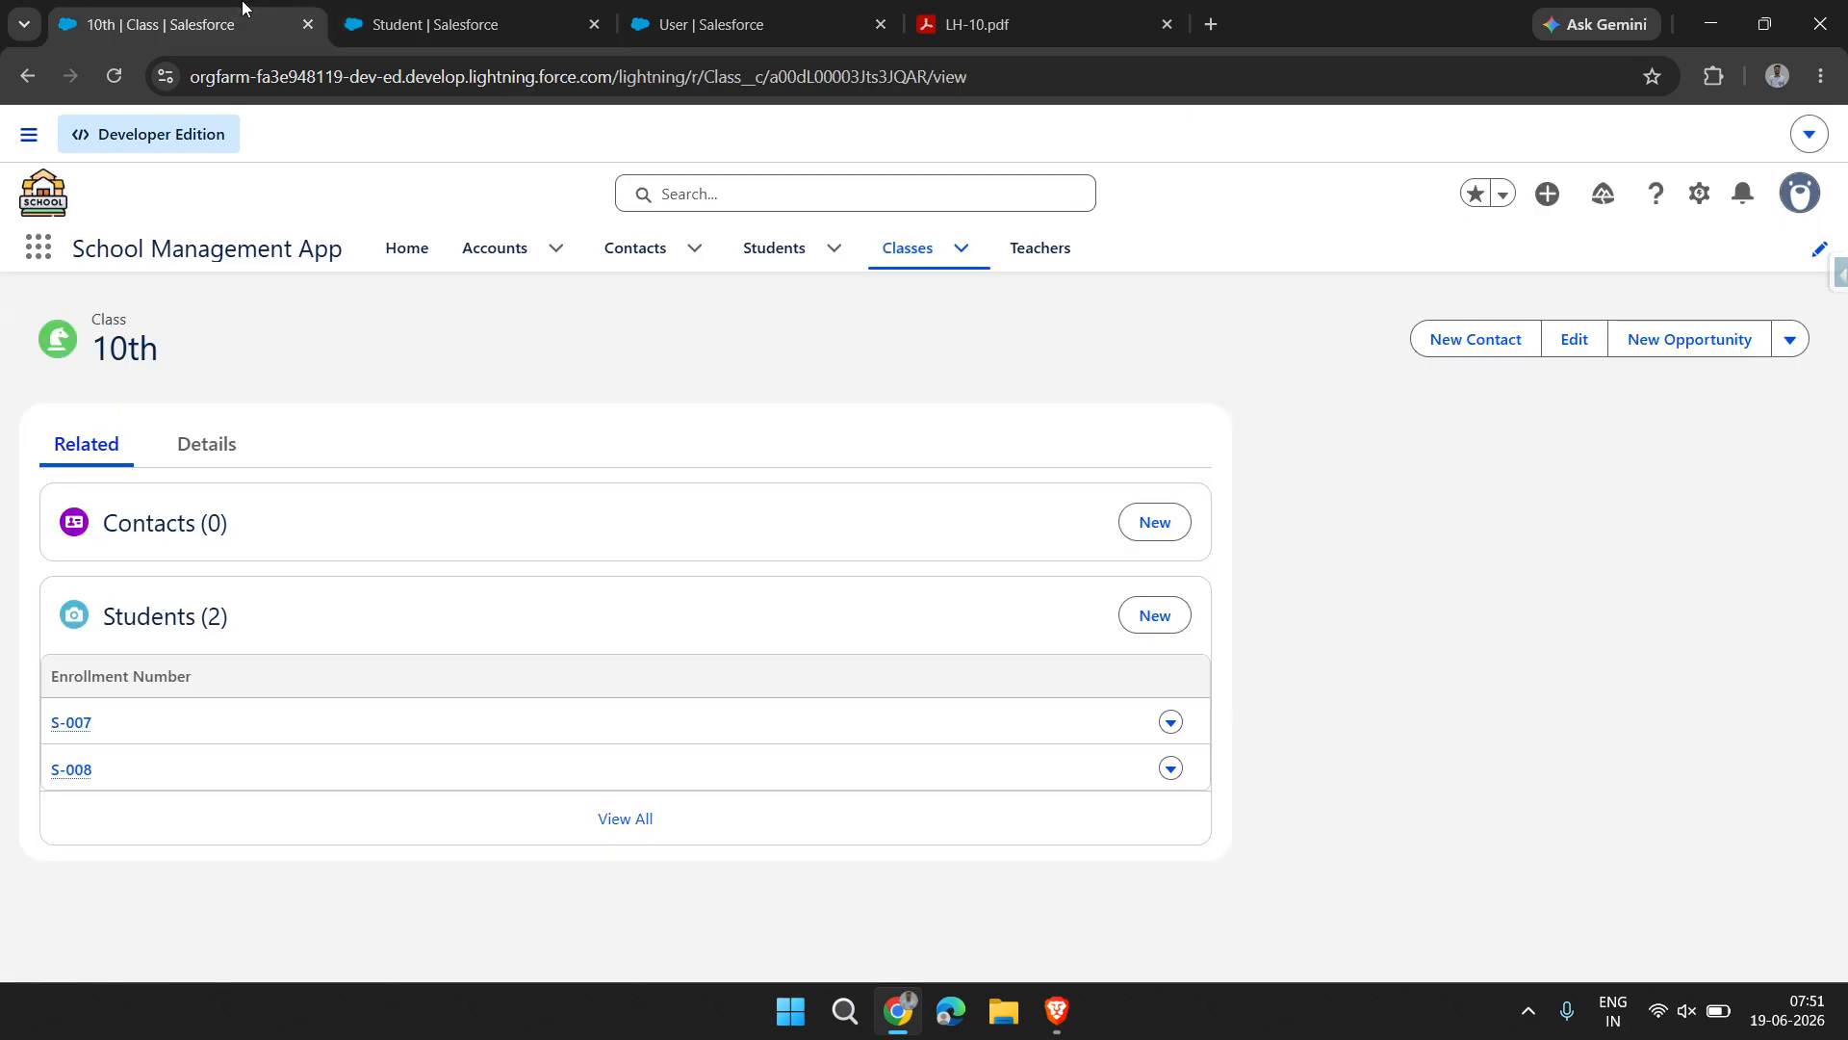
pyautogui.click(772, 249)
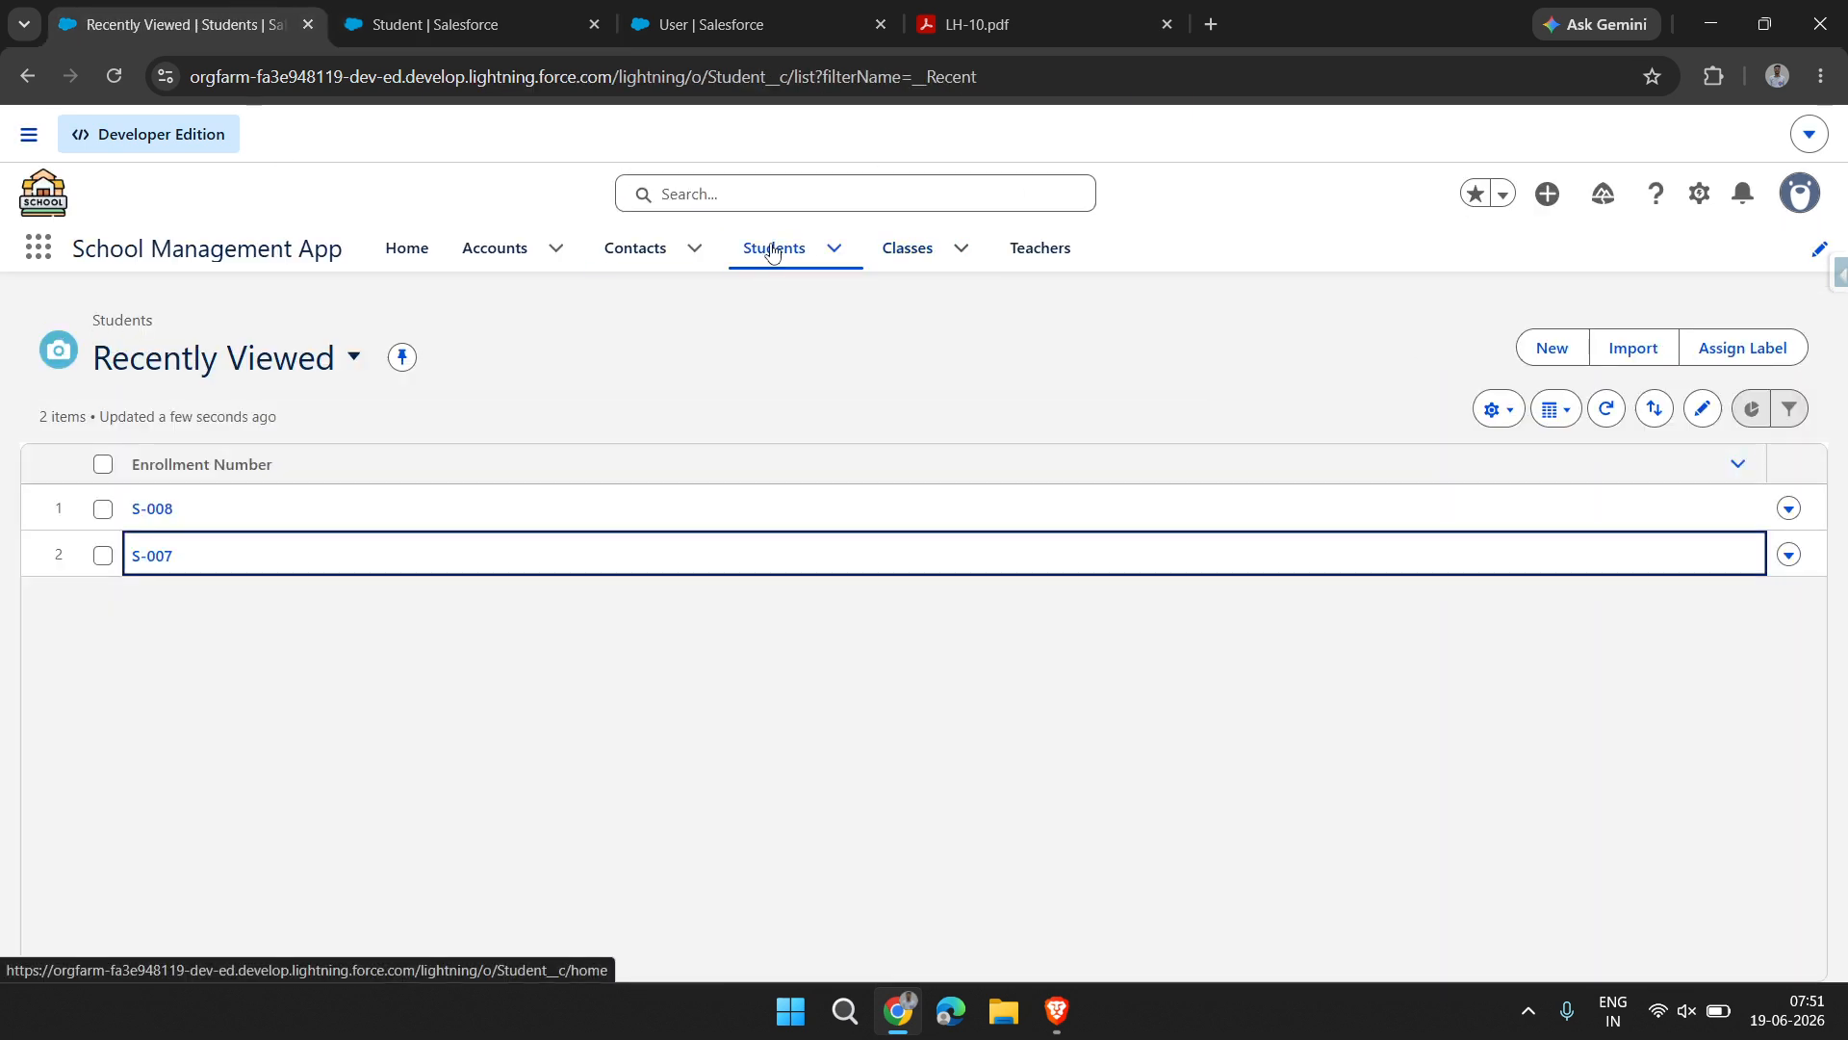
pyautogui.click(1552, 348)
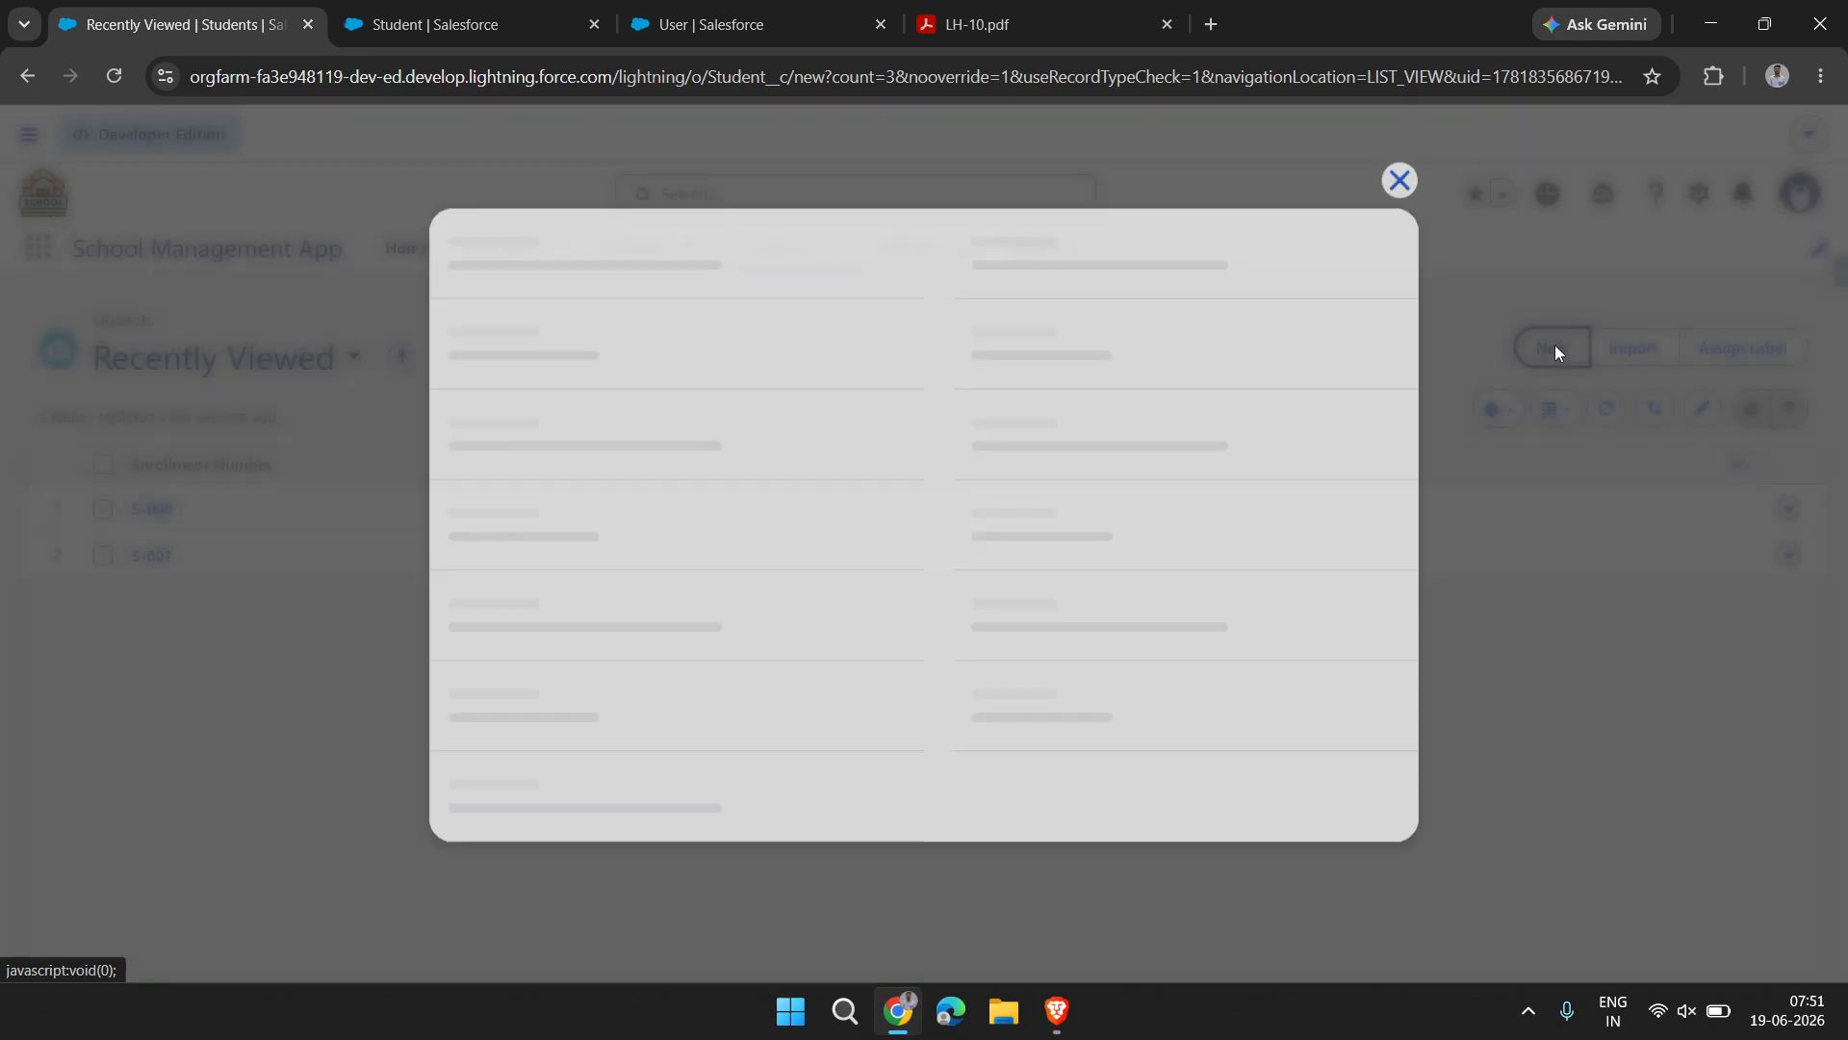
pyautogui.scroll(-8, 535, 616)
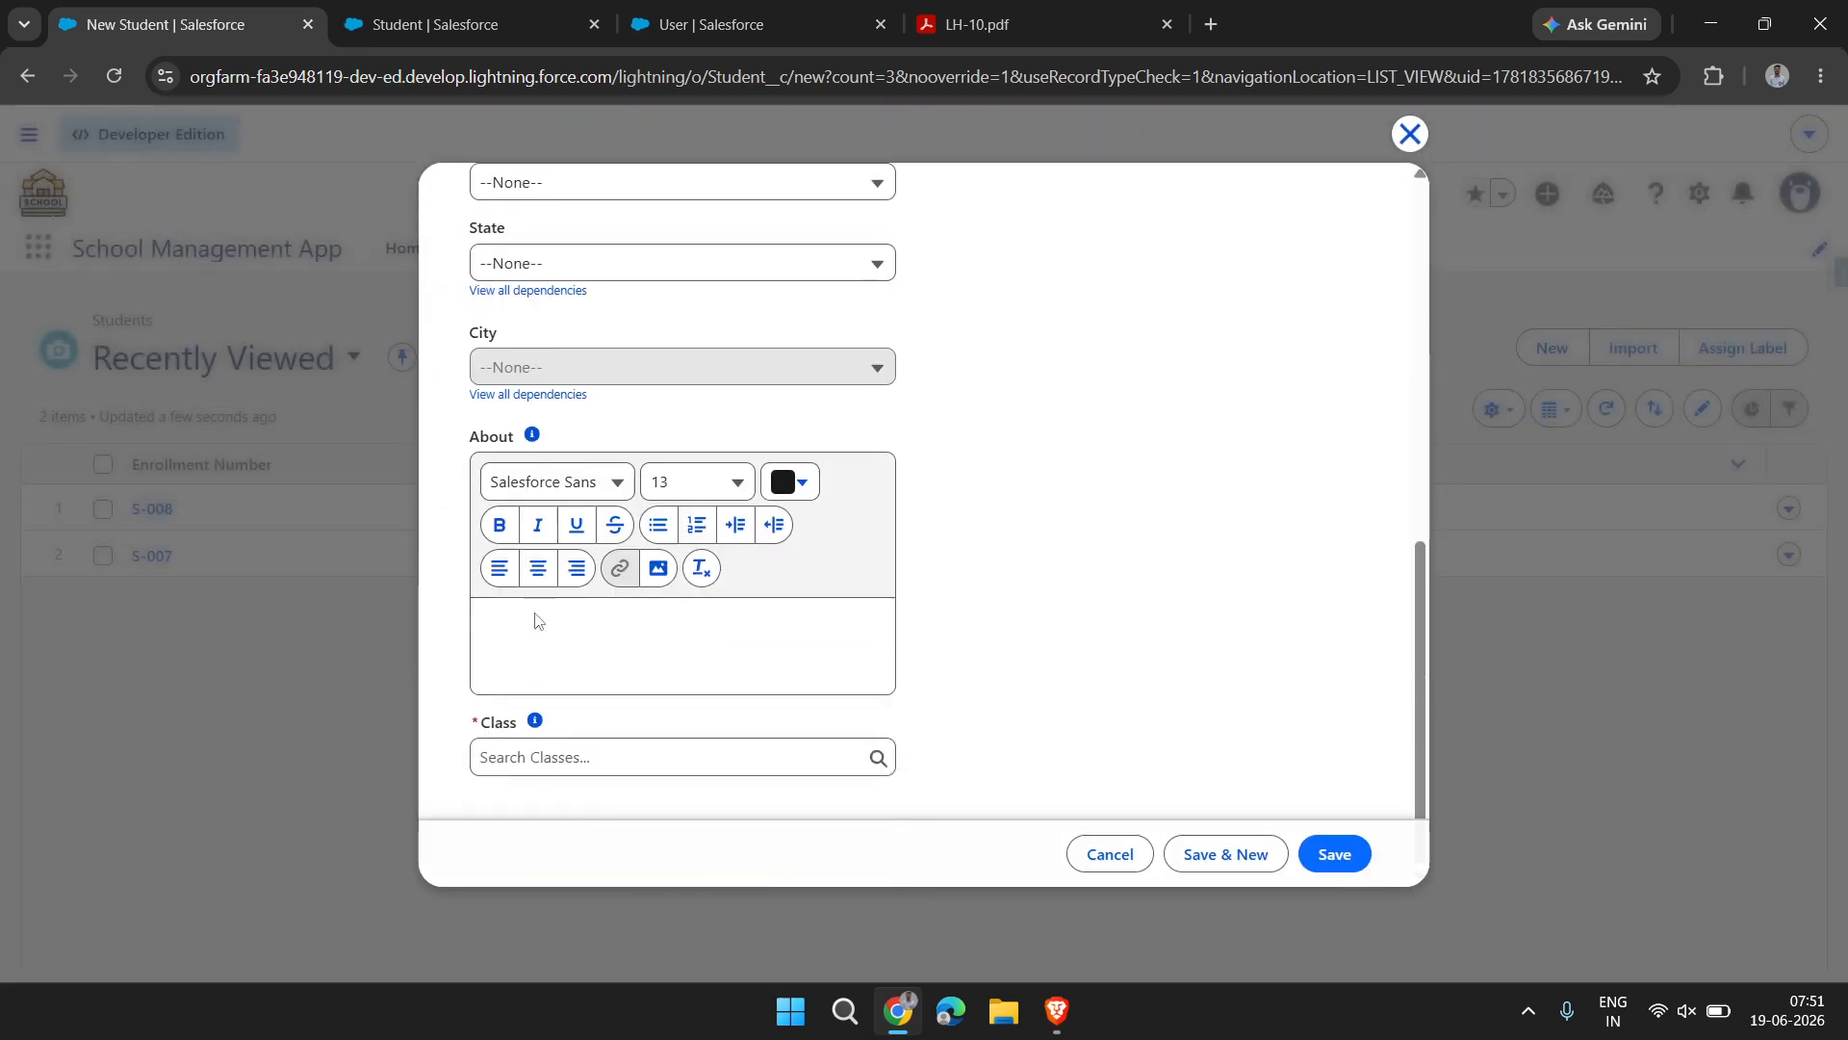
pyautogui.scroll(8, 535, 619)
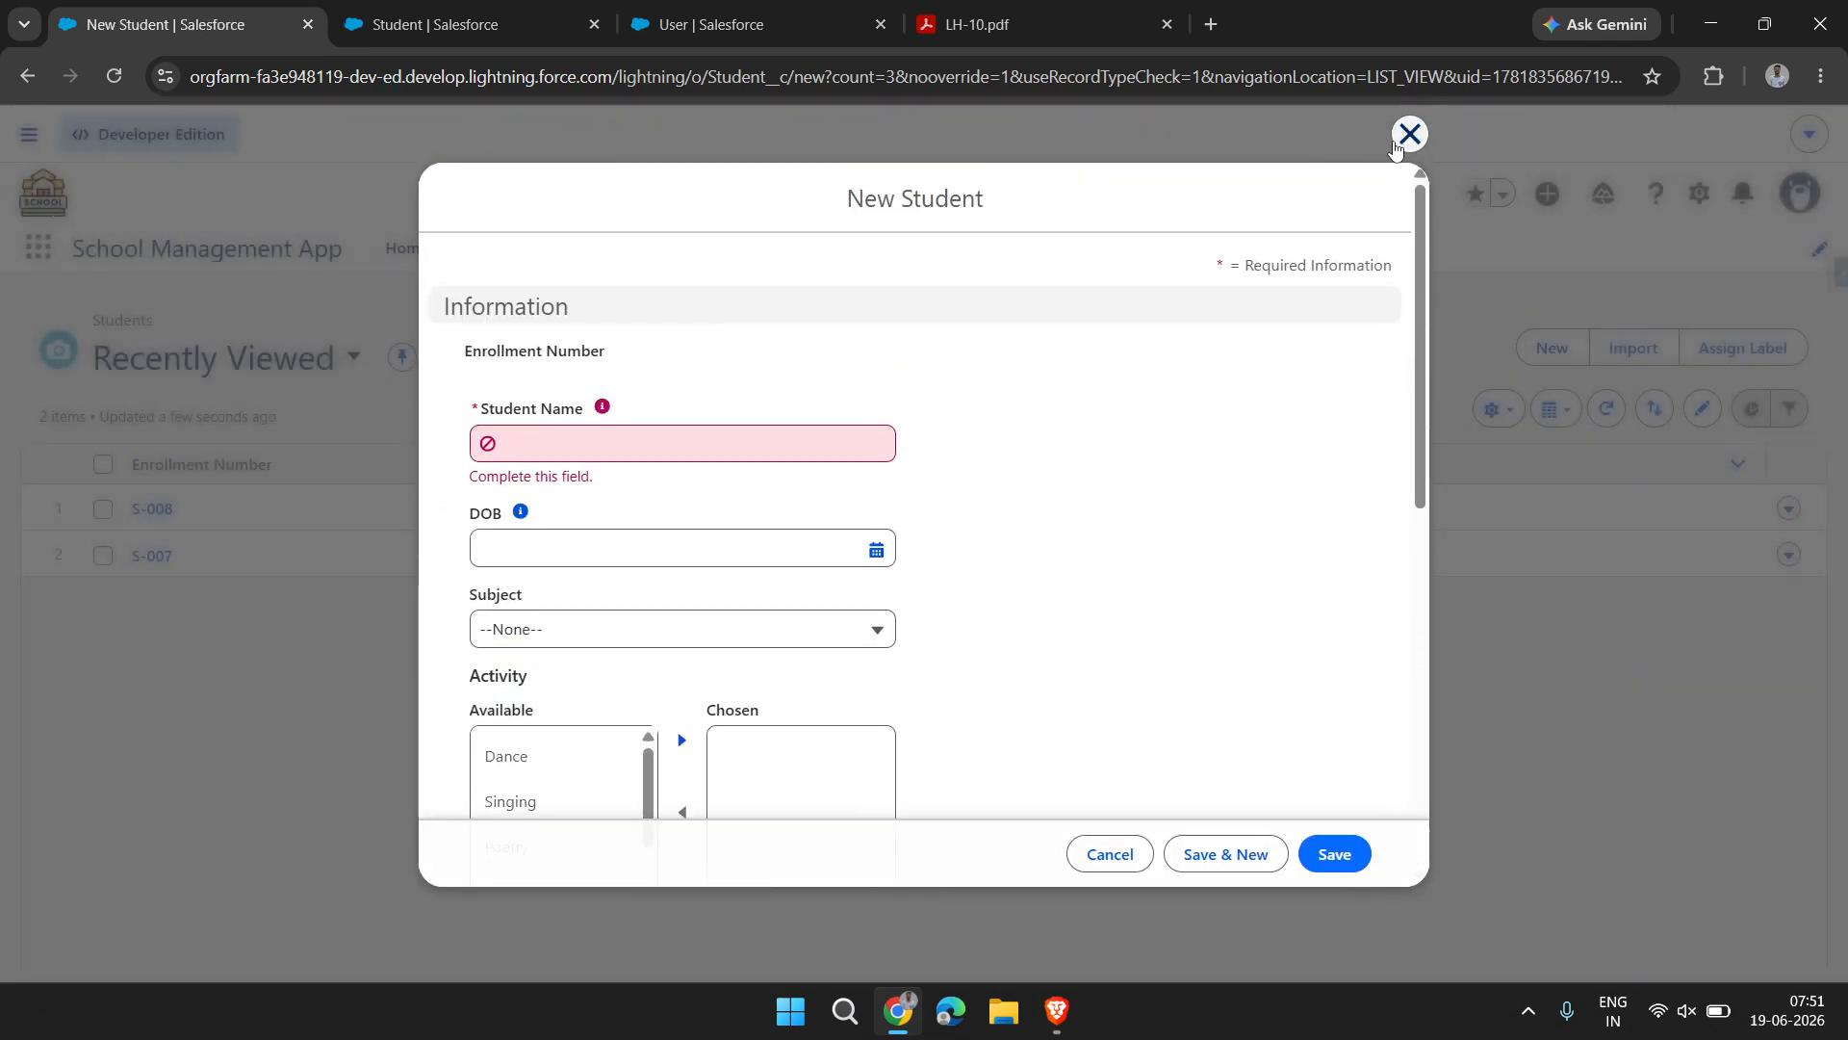
pyautogui.click(1407, 135)
pyautogui.press('F5')
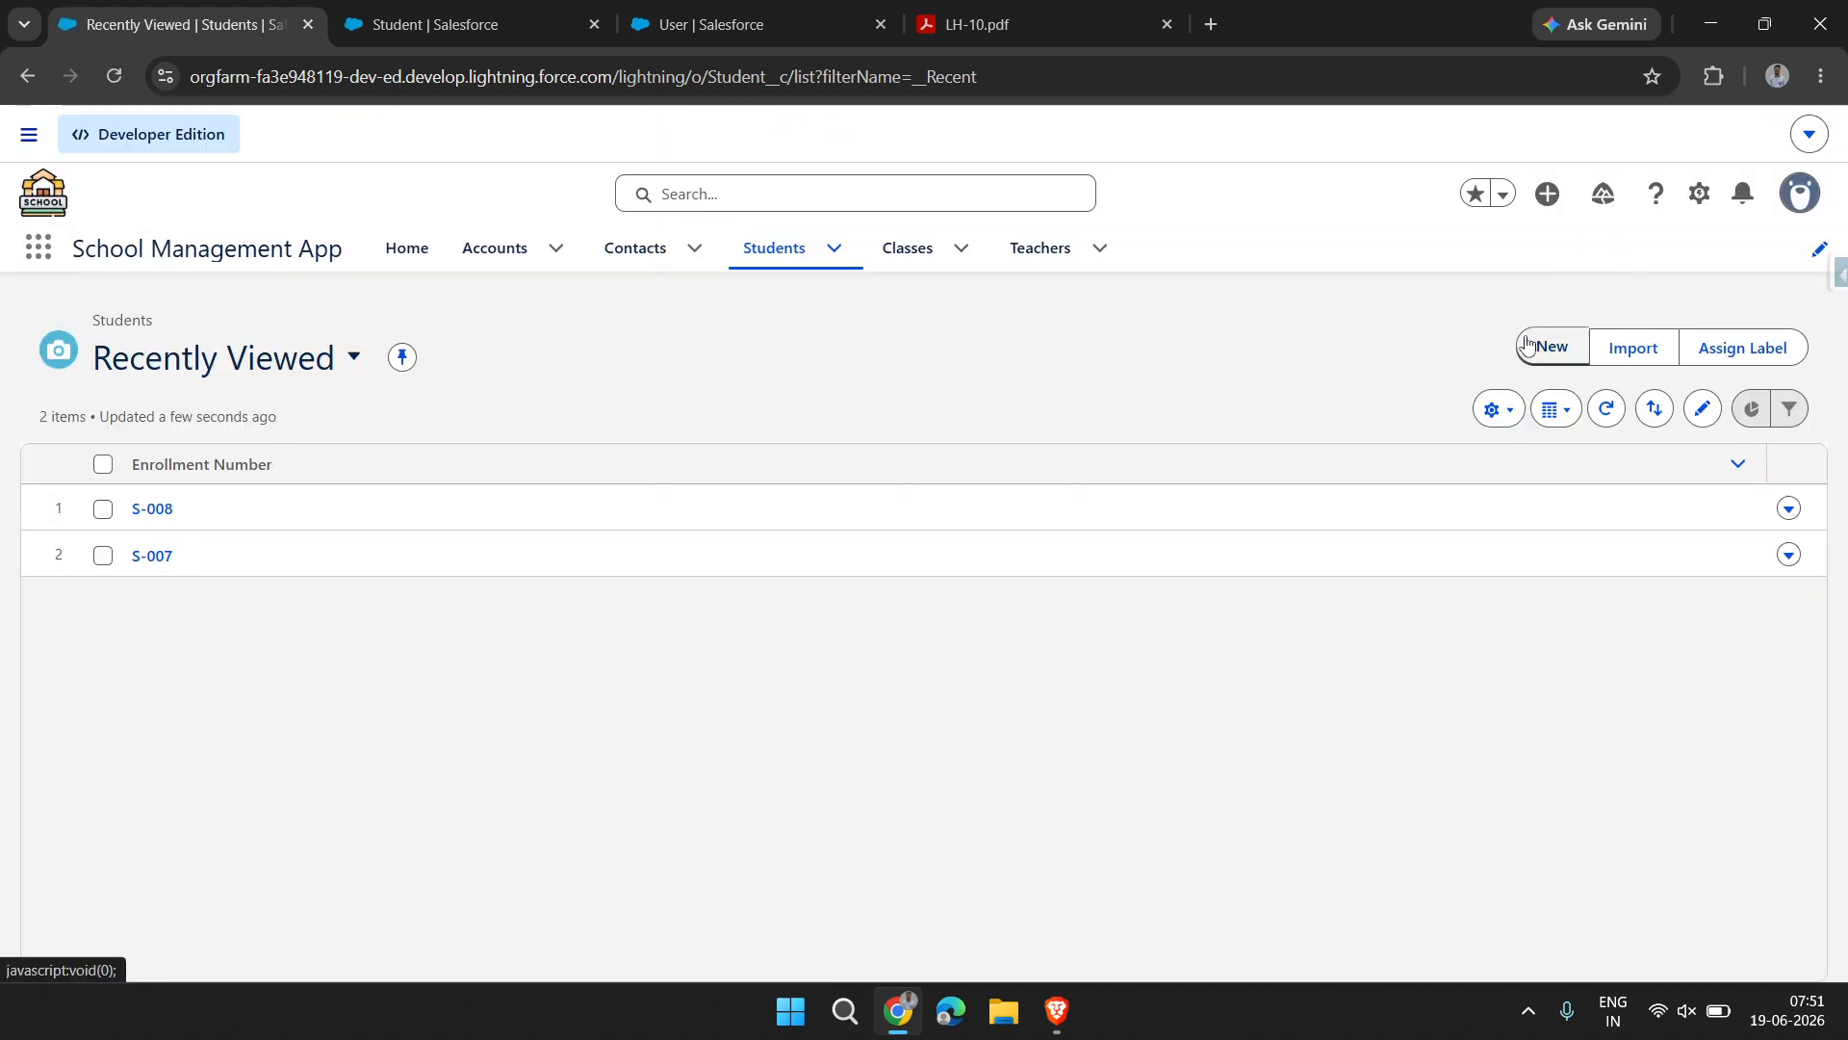
# Check a new Student form again for the Teacher field after the reload and cancel the record
pyautogui.click(1529, 347)
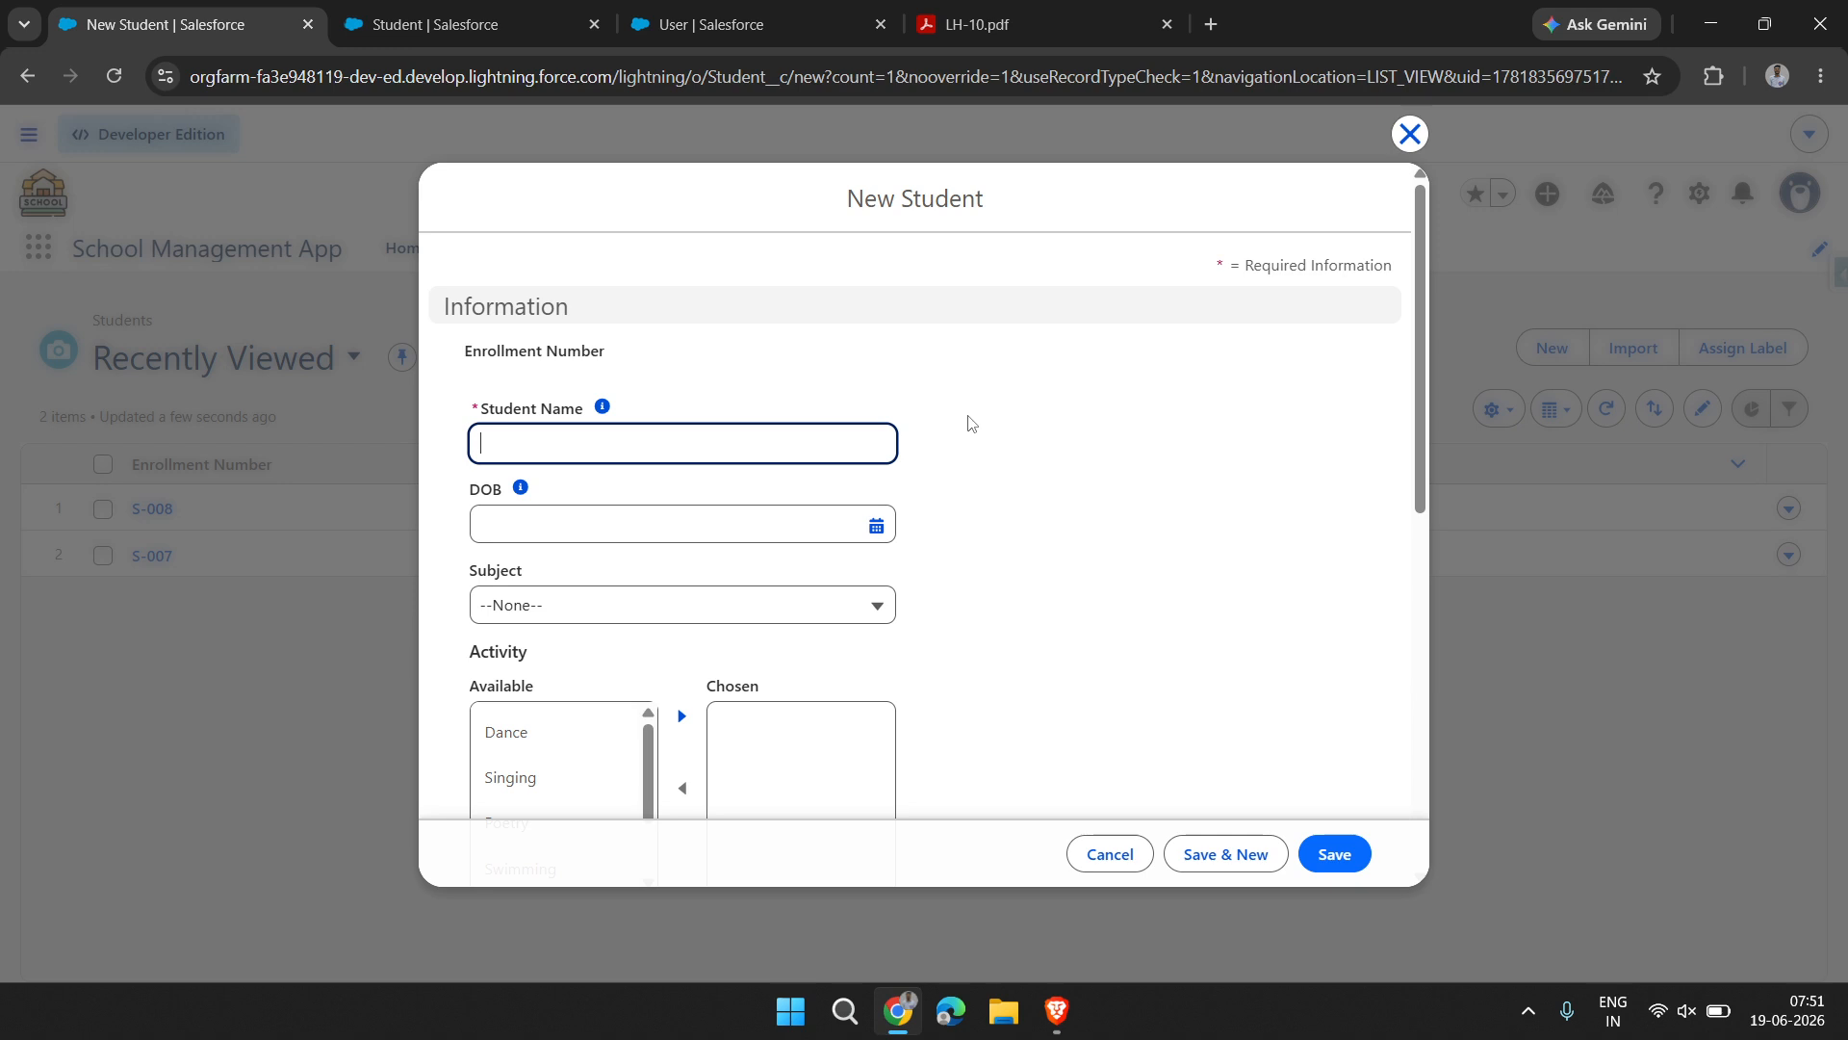
pyautogui.scroll(-10, 971, 424)
pyautogui.scroll(10, 919, 482)
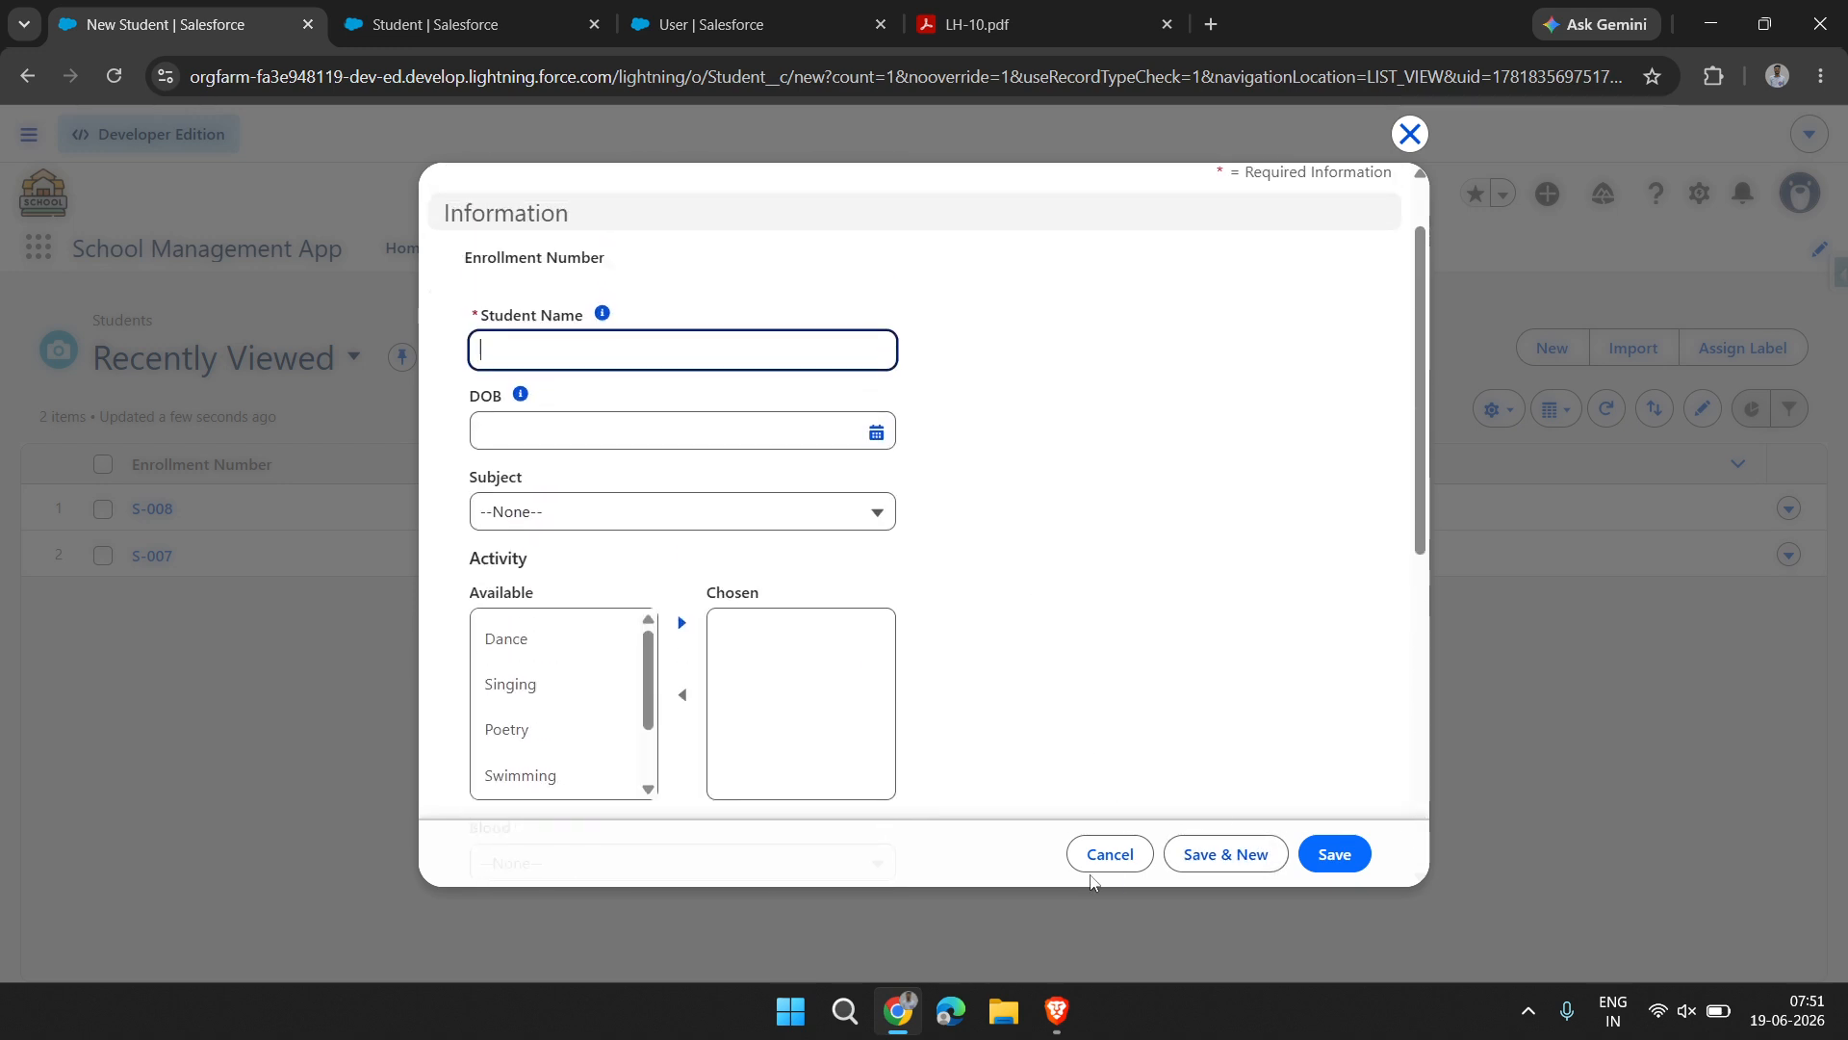
pyautogui.click(1136, 857)
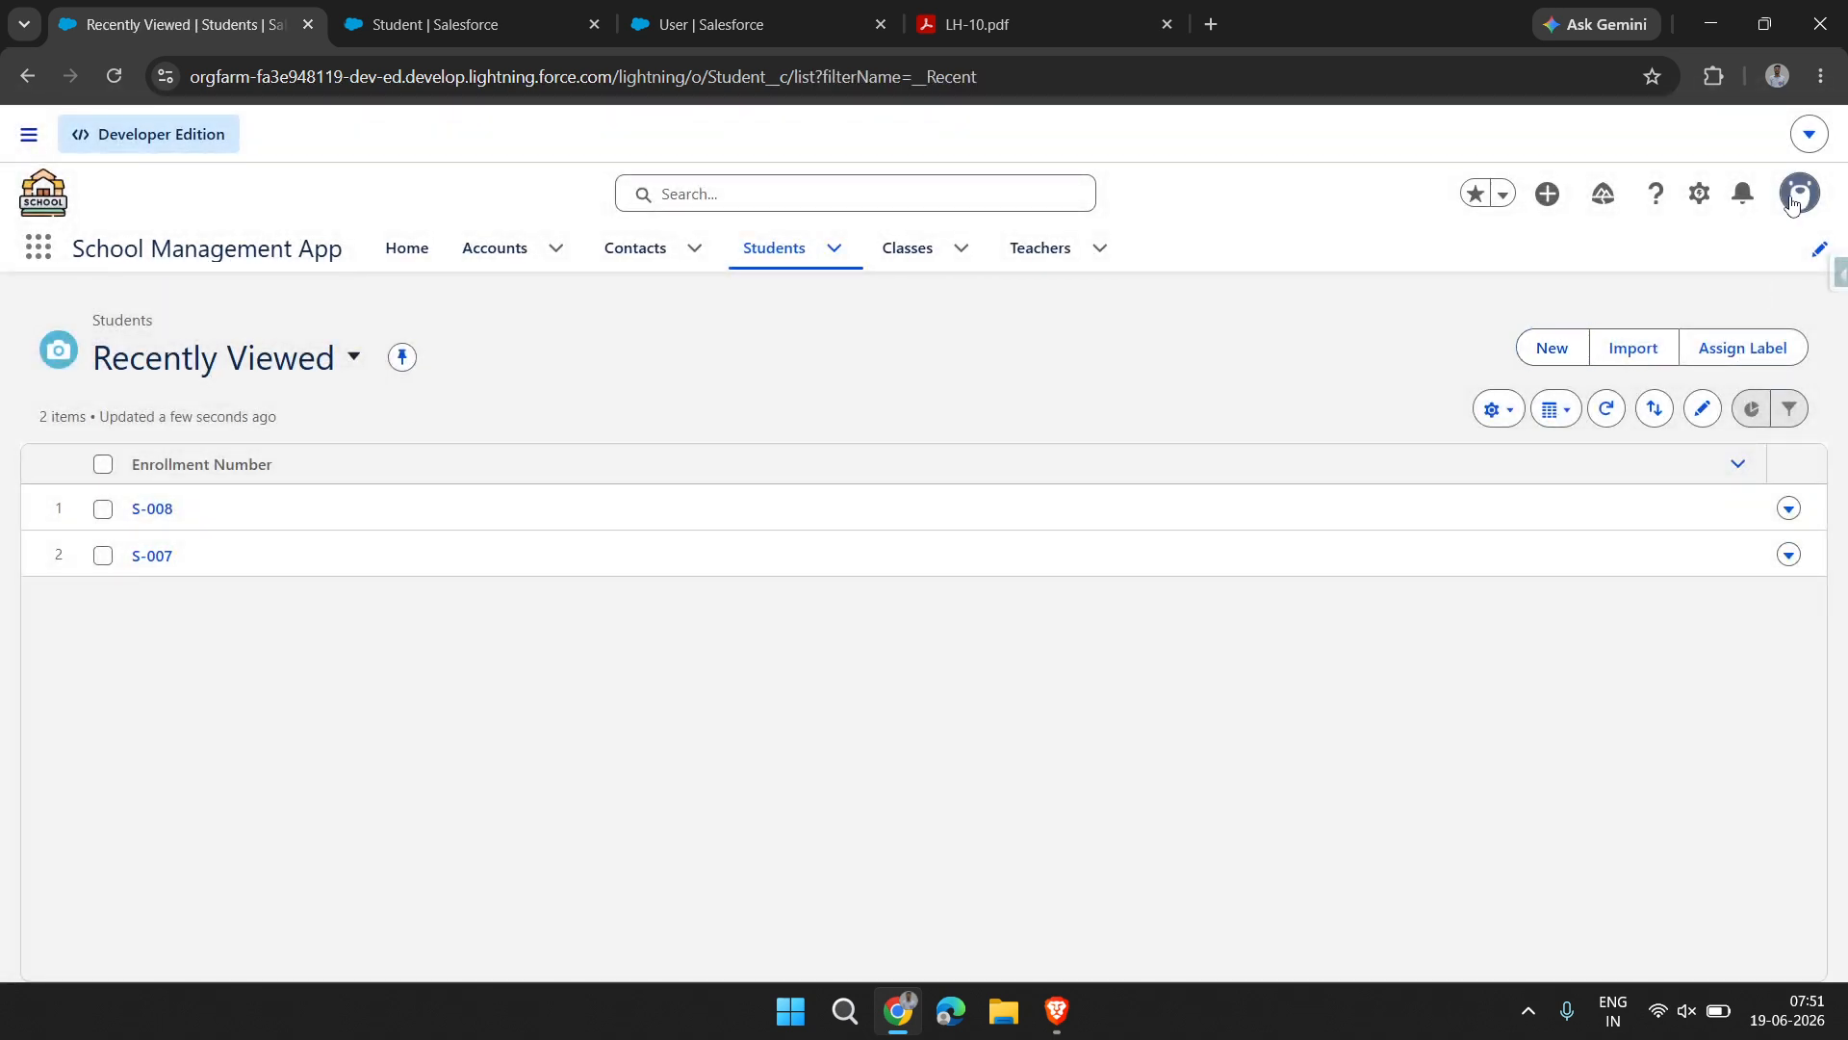
# Change the display density to Compact and refresh the page to apply it
pyautogui.click(1800, 194)
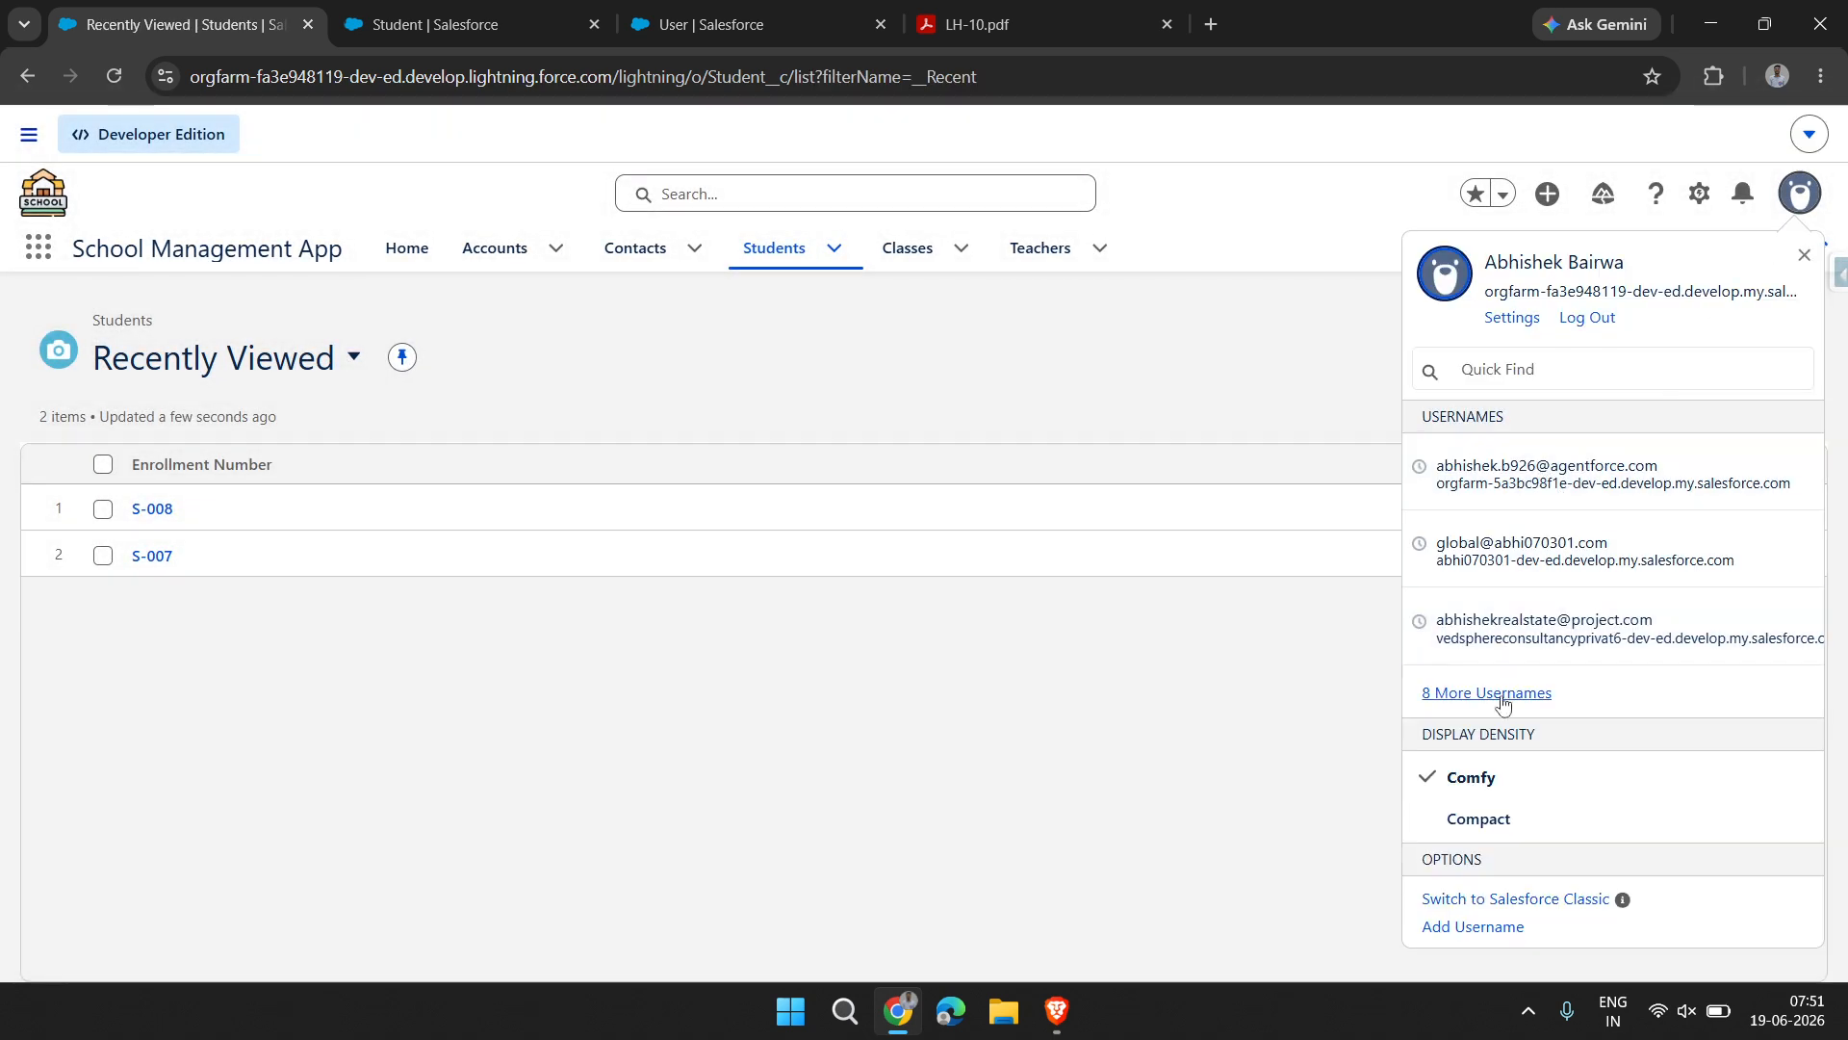
pyautogui.click(1498, 820)
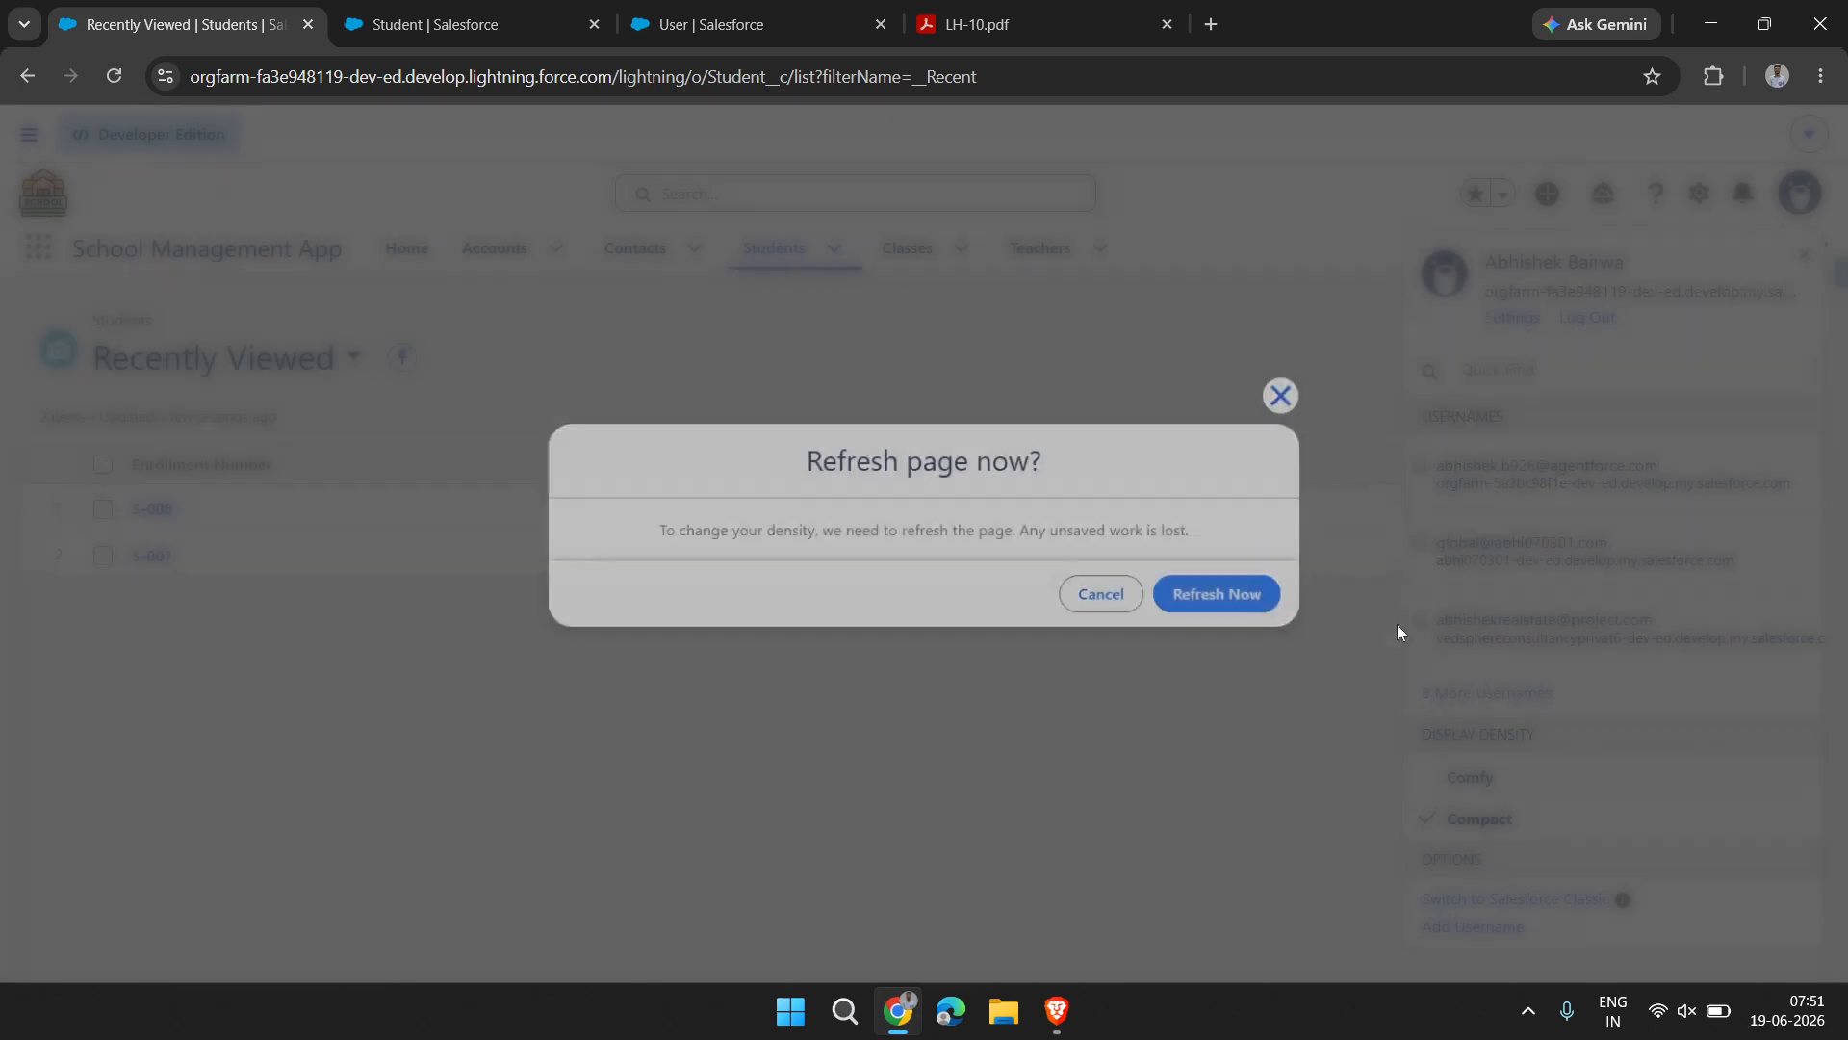
pyautogui.click(1225, 608)
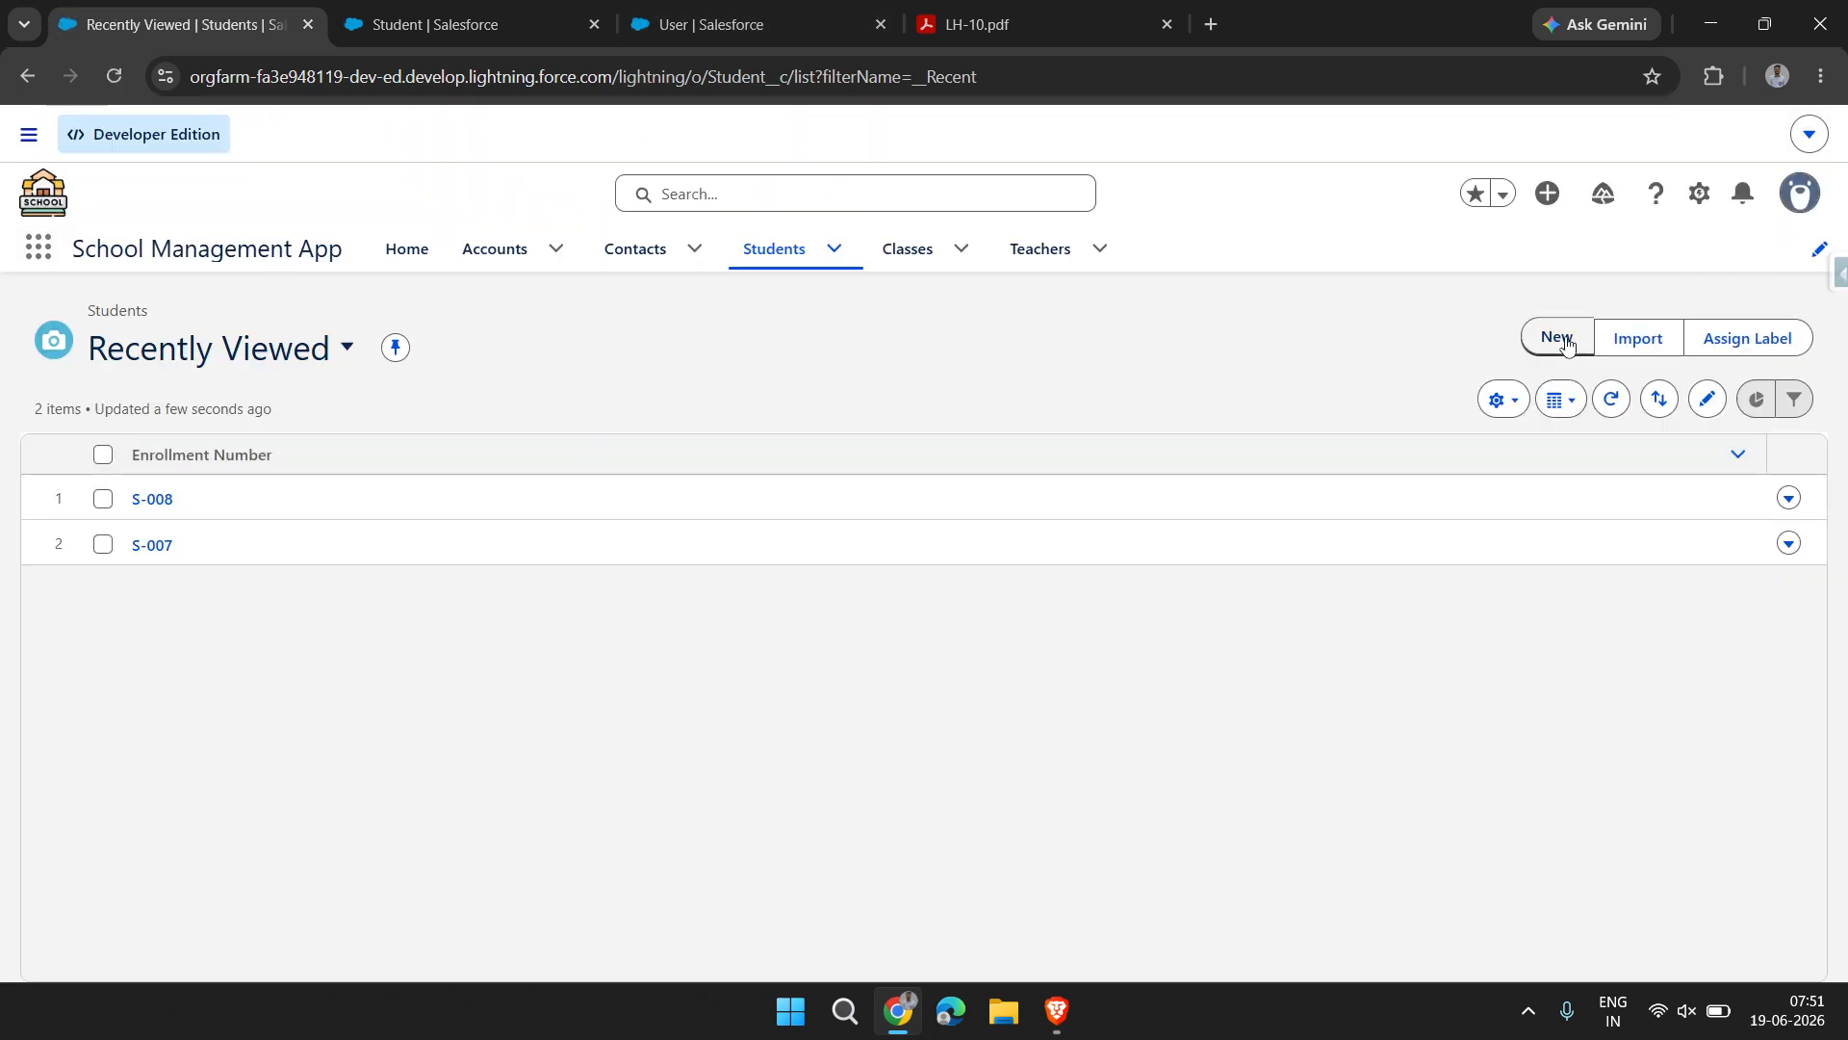
# Open a new Student form and test whether the Class lookup field can be left empty
pyautogui.click(1558, 338)
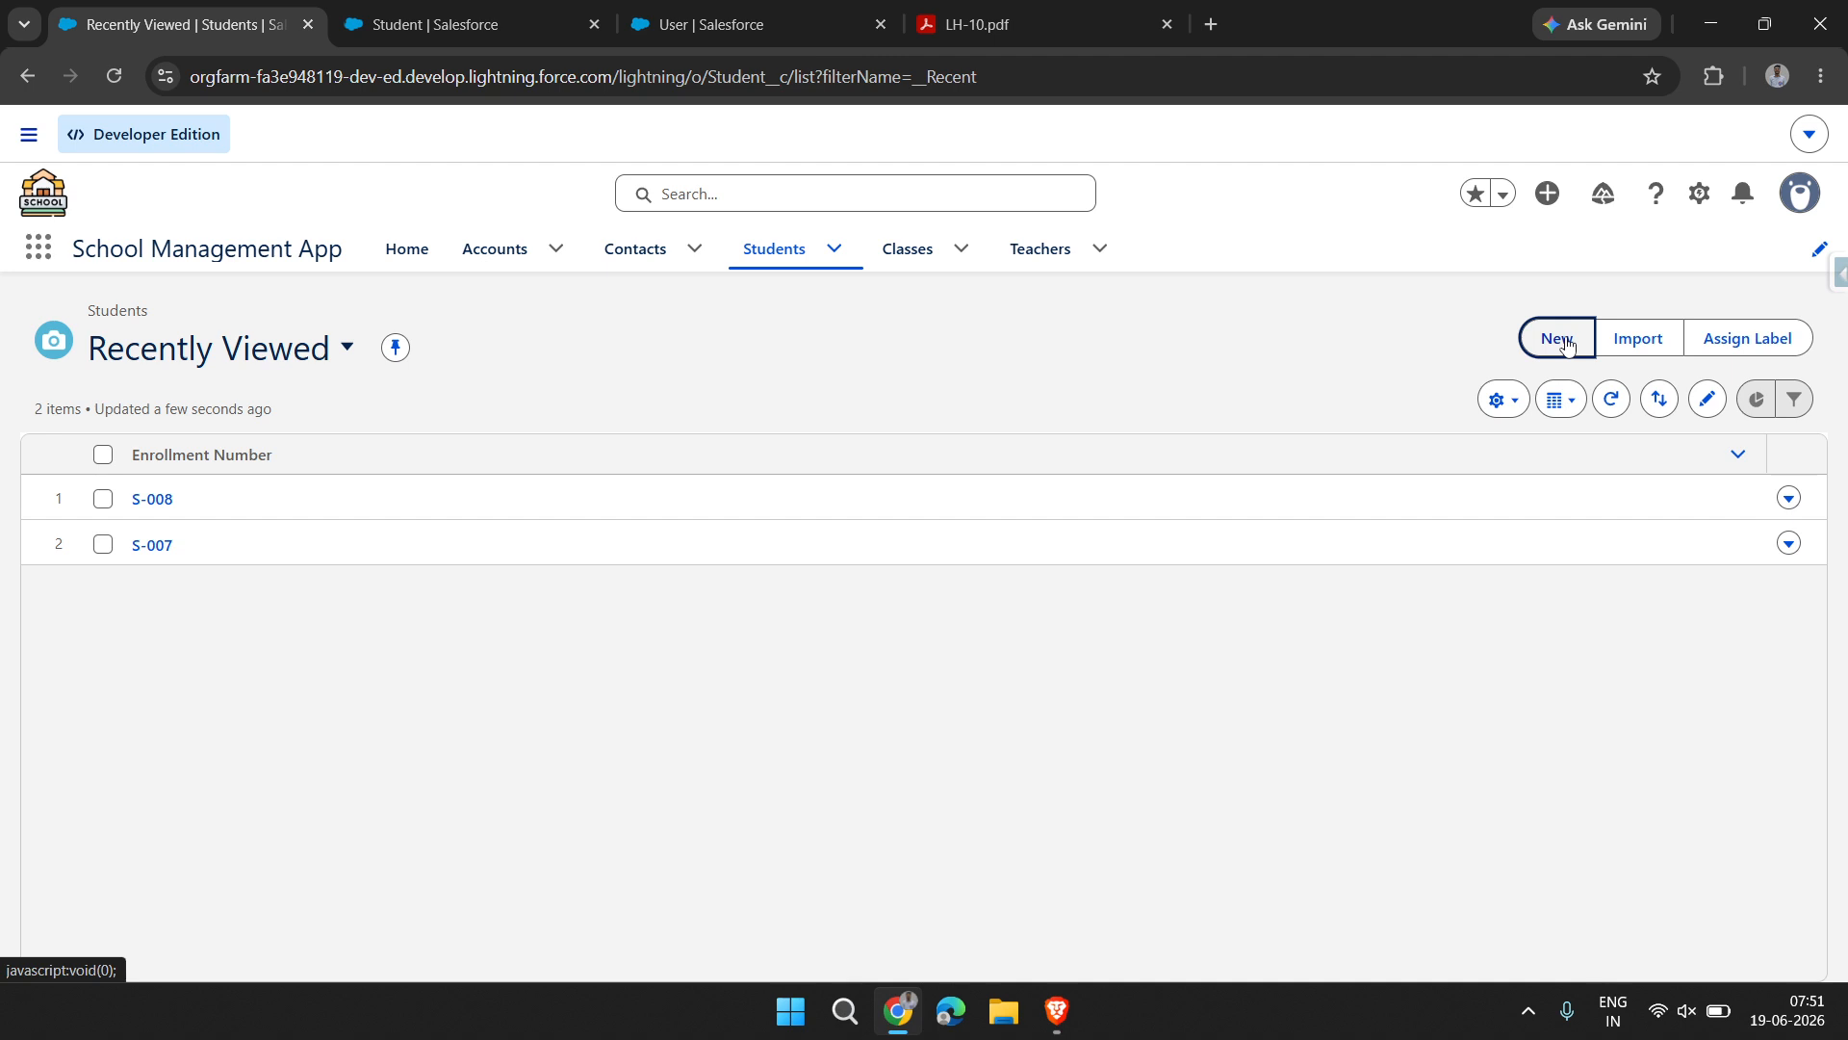
pyautogui.scroll(-10, 597, 557)
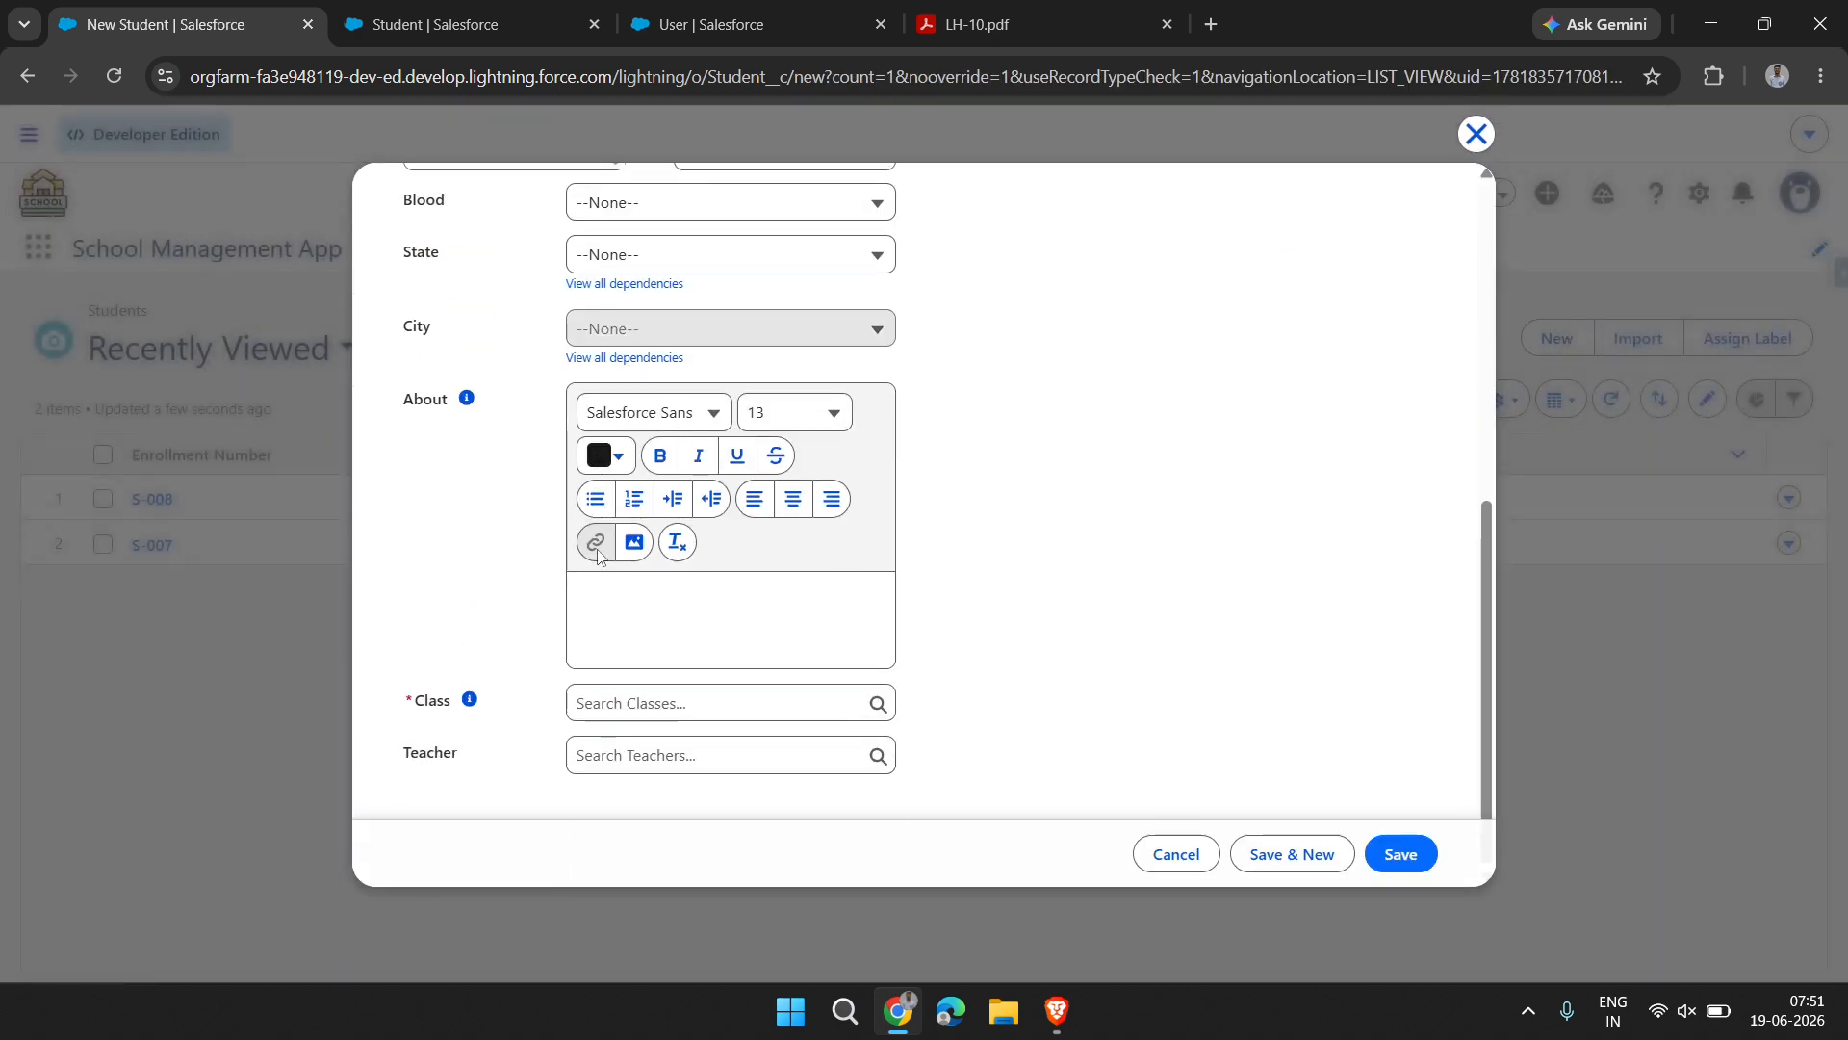
pyautogui.scroll(5, 598, 557)
pyautogui.scroll(-5, 598, 556)
pyautogui.click(659, 758)
pyautogui.click(617, 706)
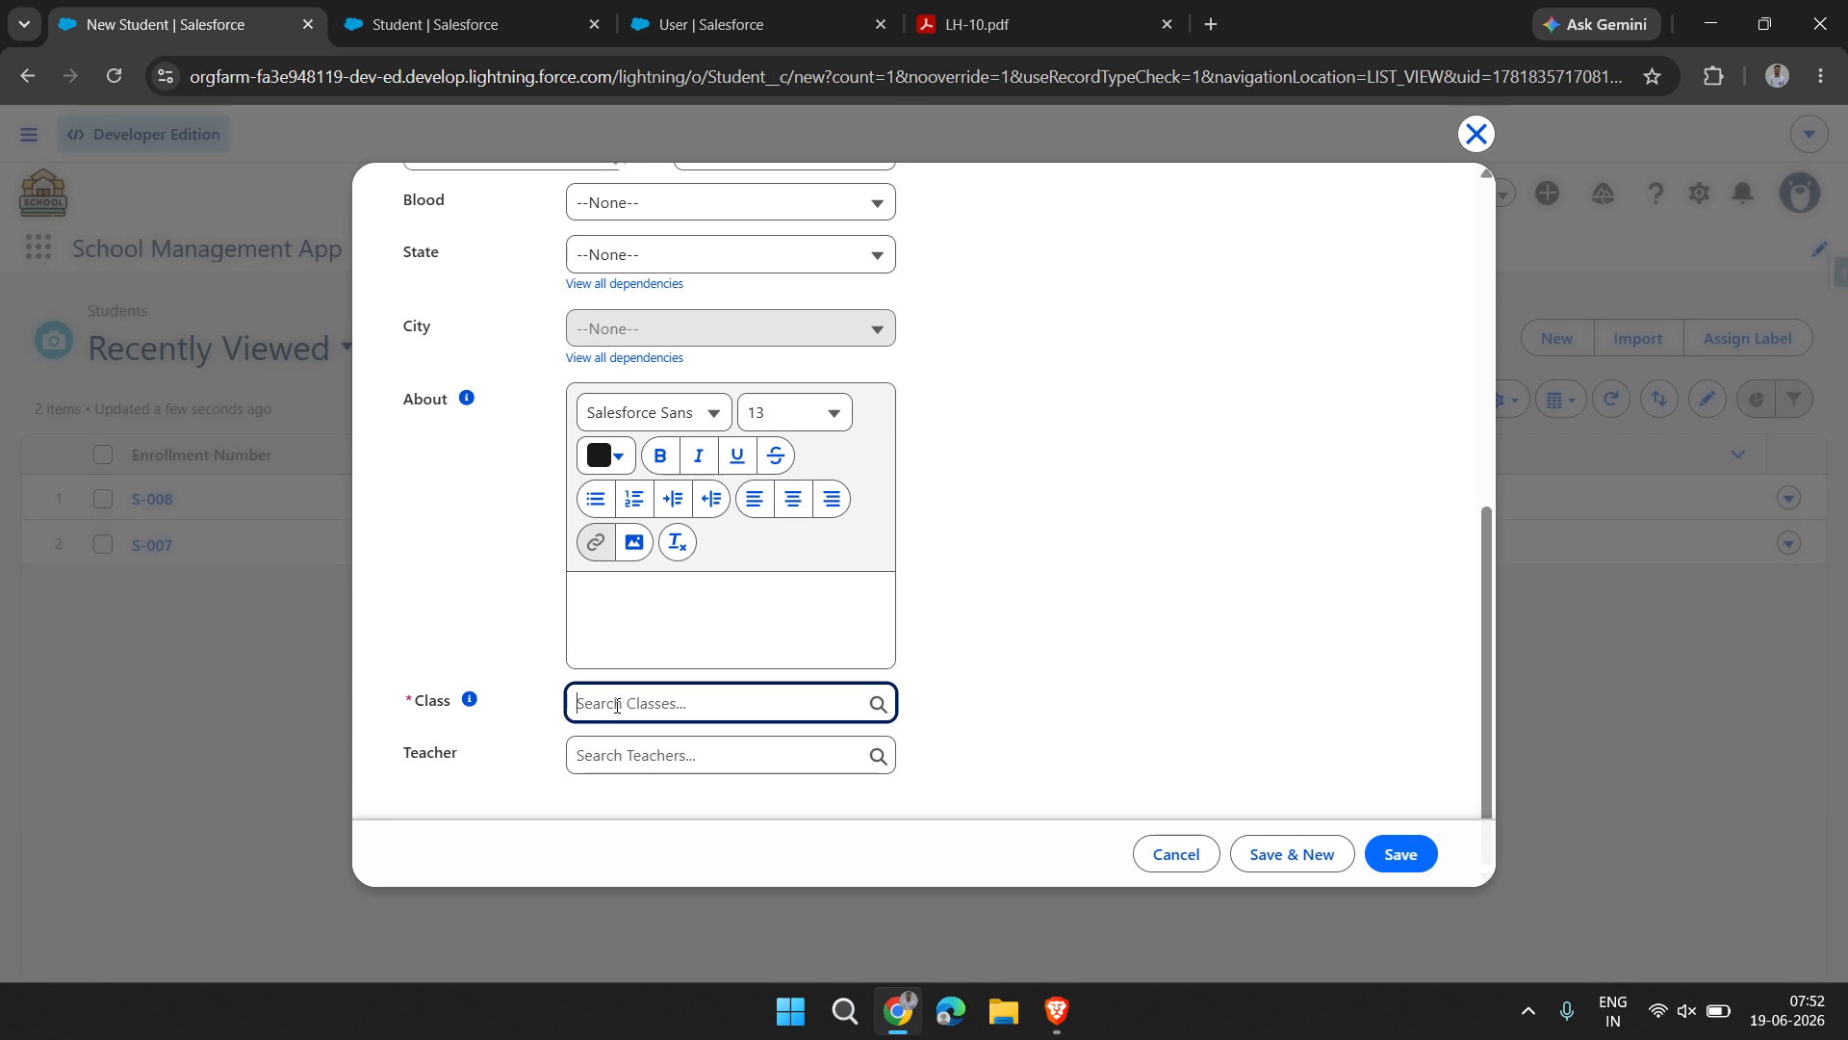
pyautogui.click(1114, 547)
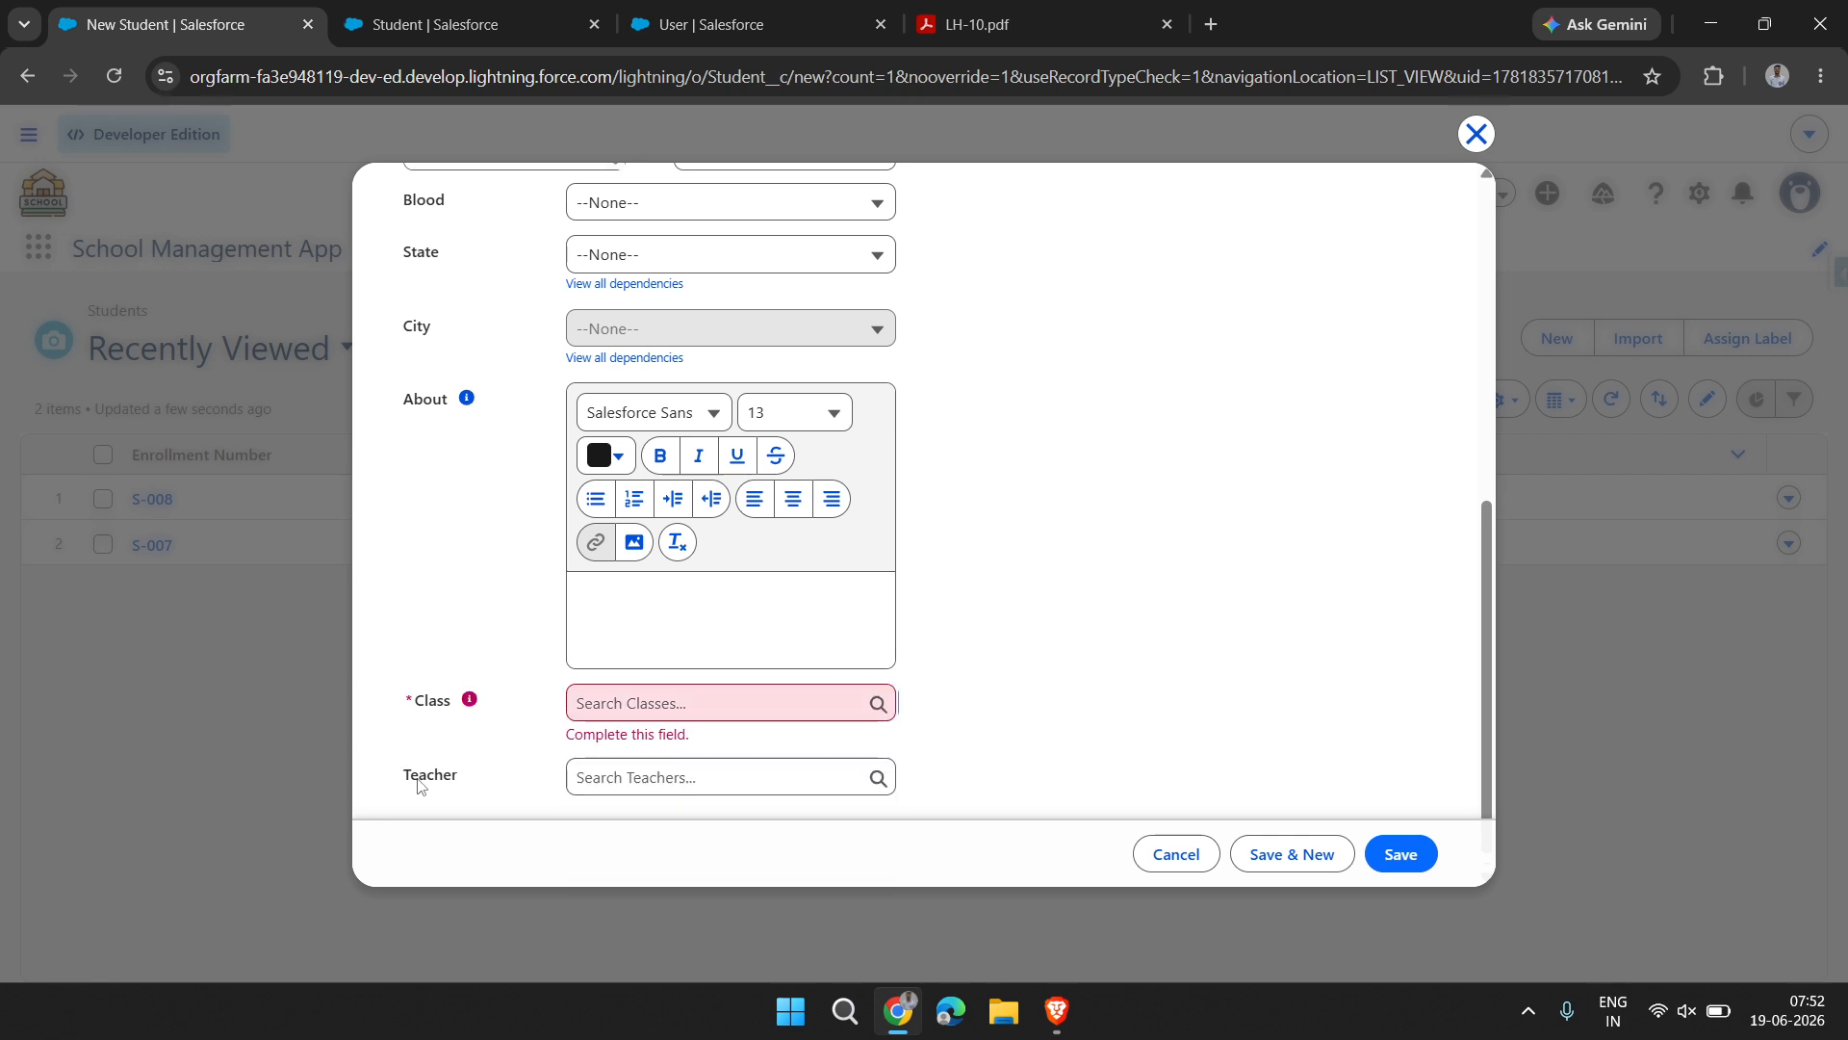
# Examine whether the Teacher lookup is required compared with the Class field, and close the Student form without saving
pyautogui.moveTo(398, 776); pyautogui.dragTo(475, 771)
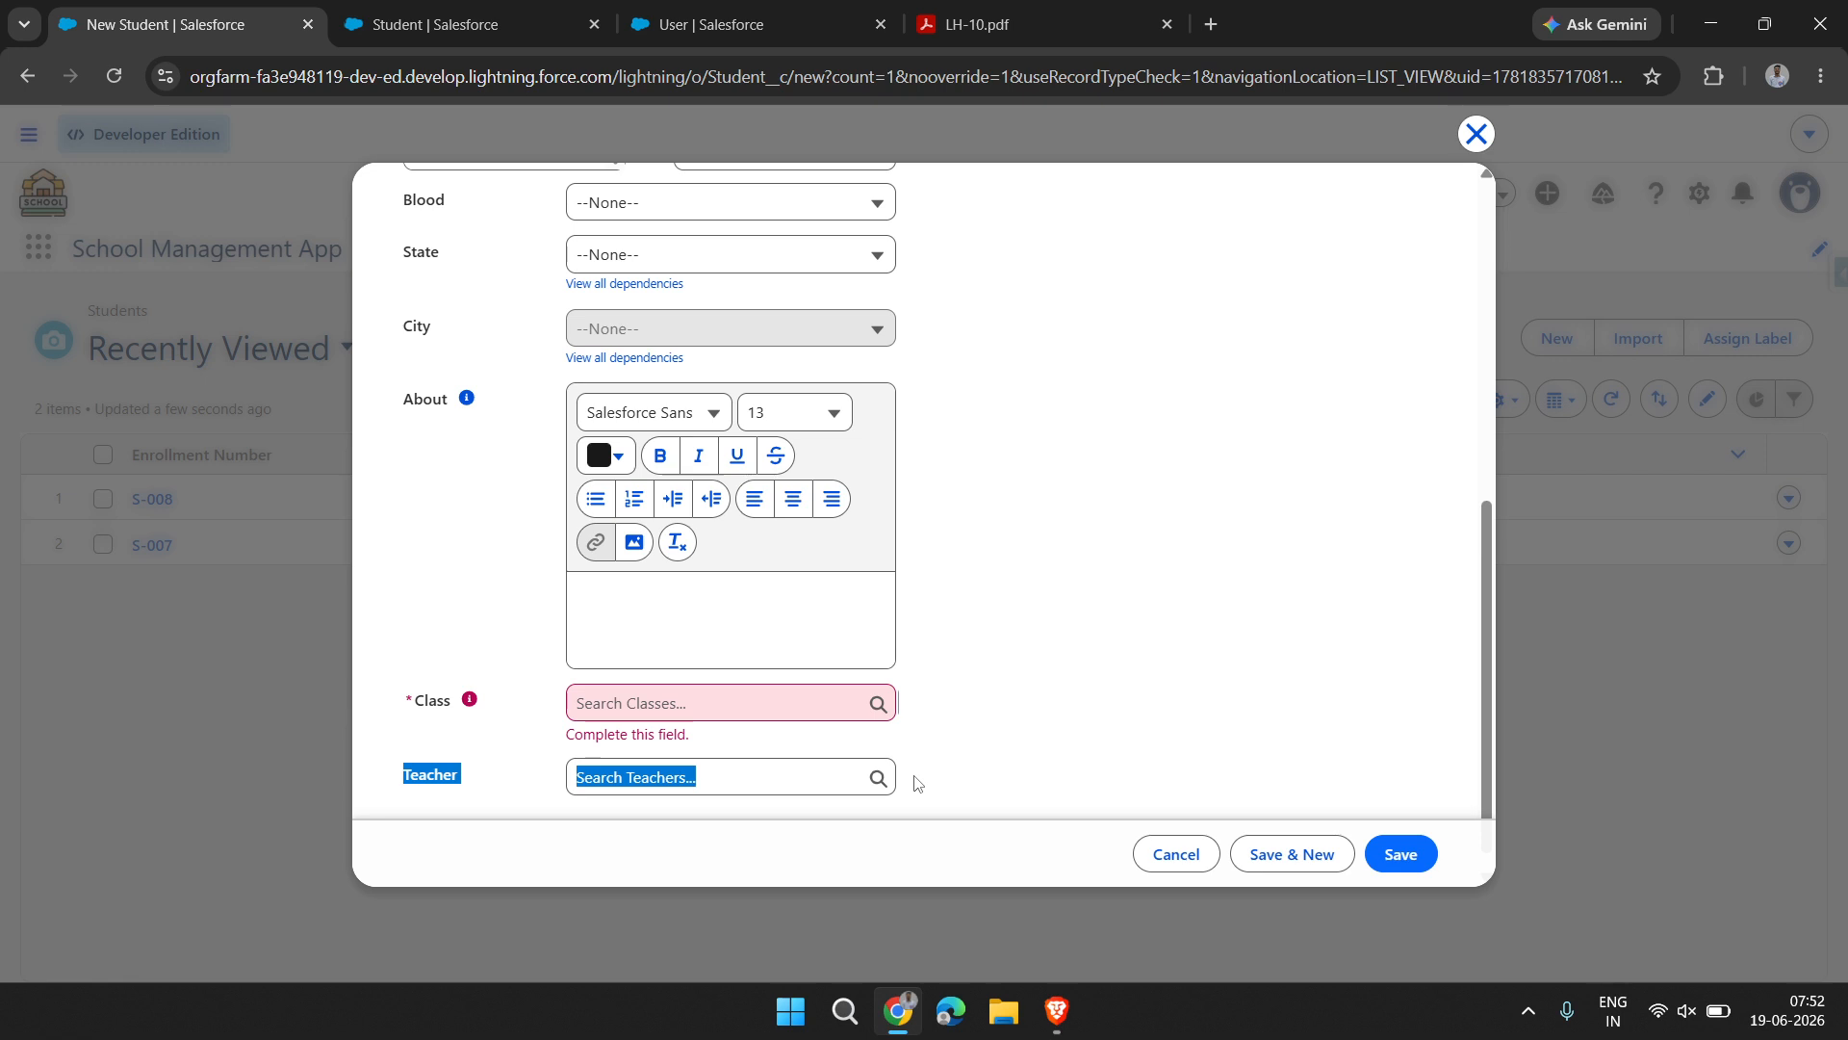
pyautogui.click(1023, 732)
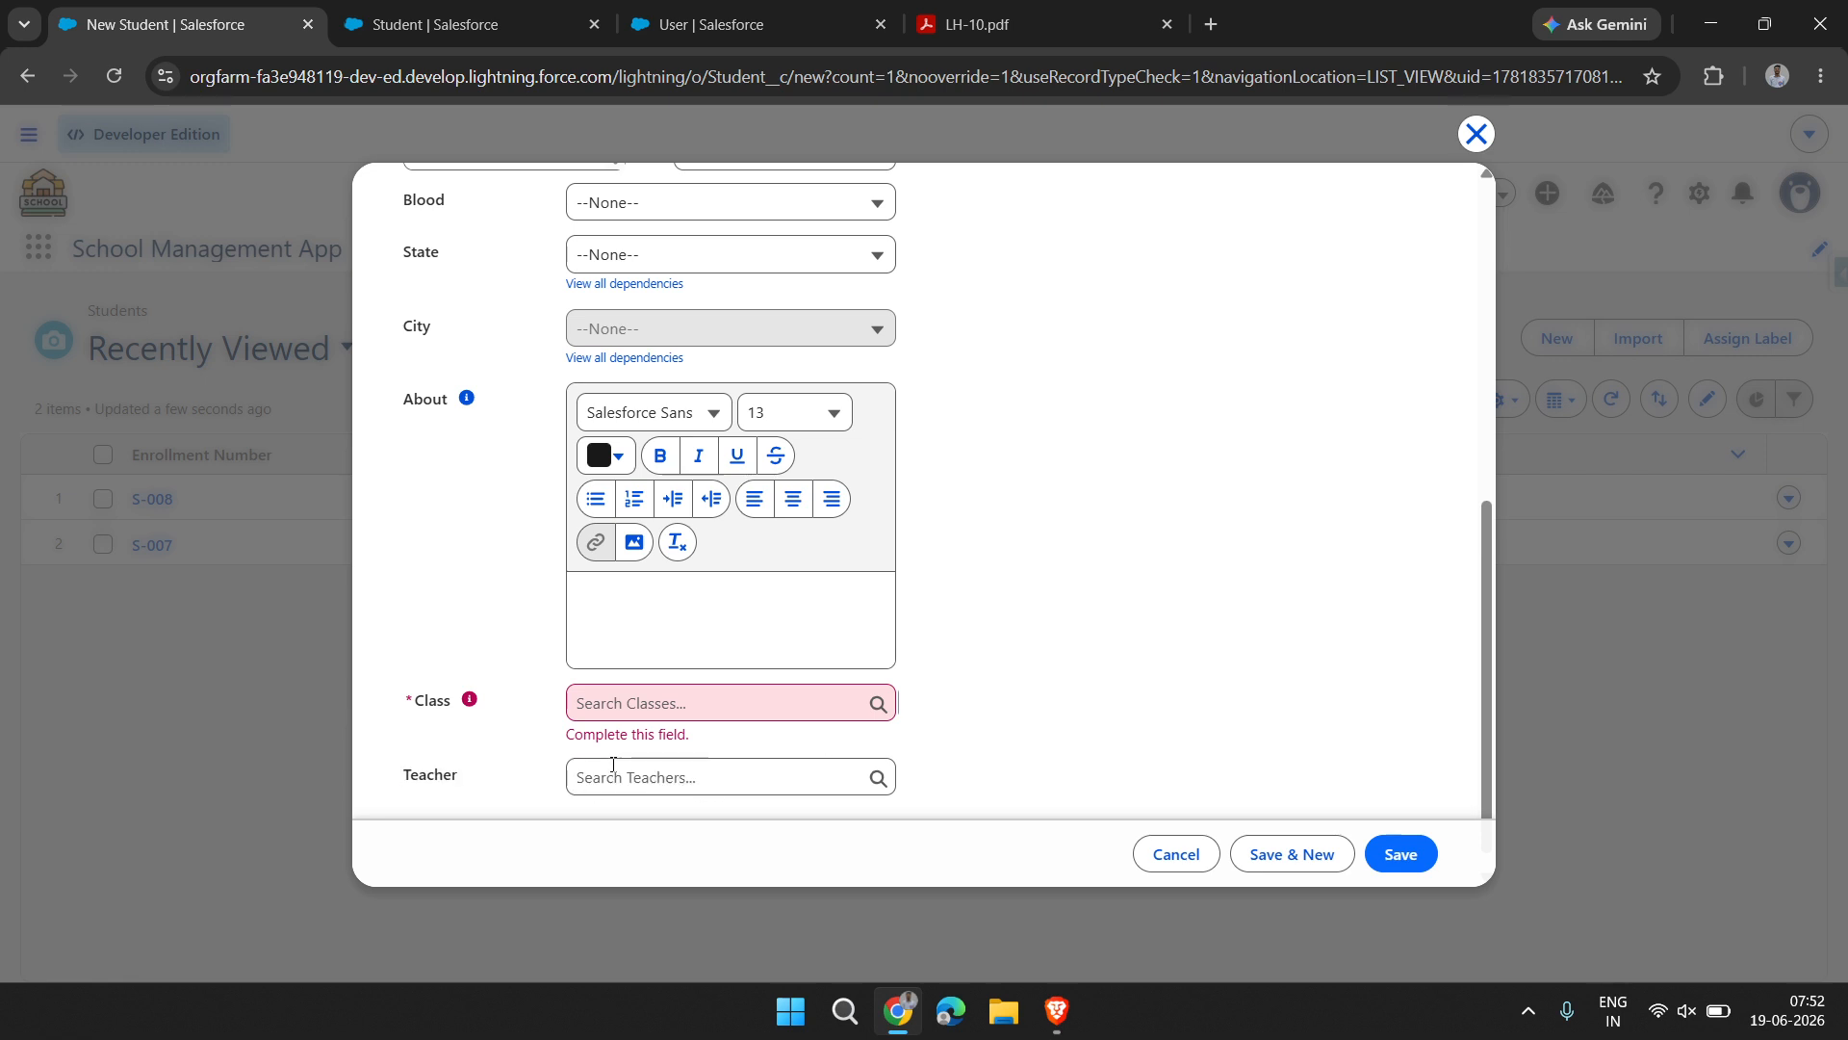
pyautogui.click(614, 764)
pyautogui.click(971, 735)
pyautogui.scroll(7, 598, 611)
pyautogui.scroll(-7, 726, 537)
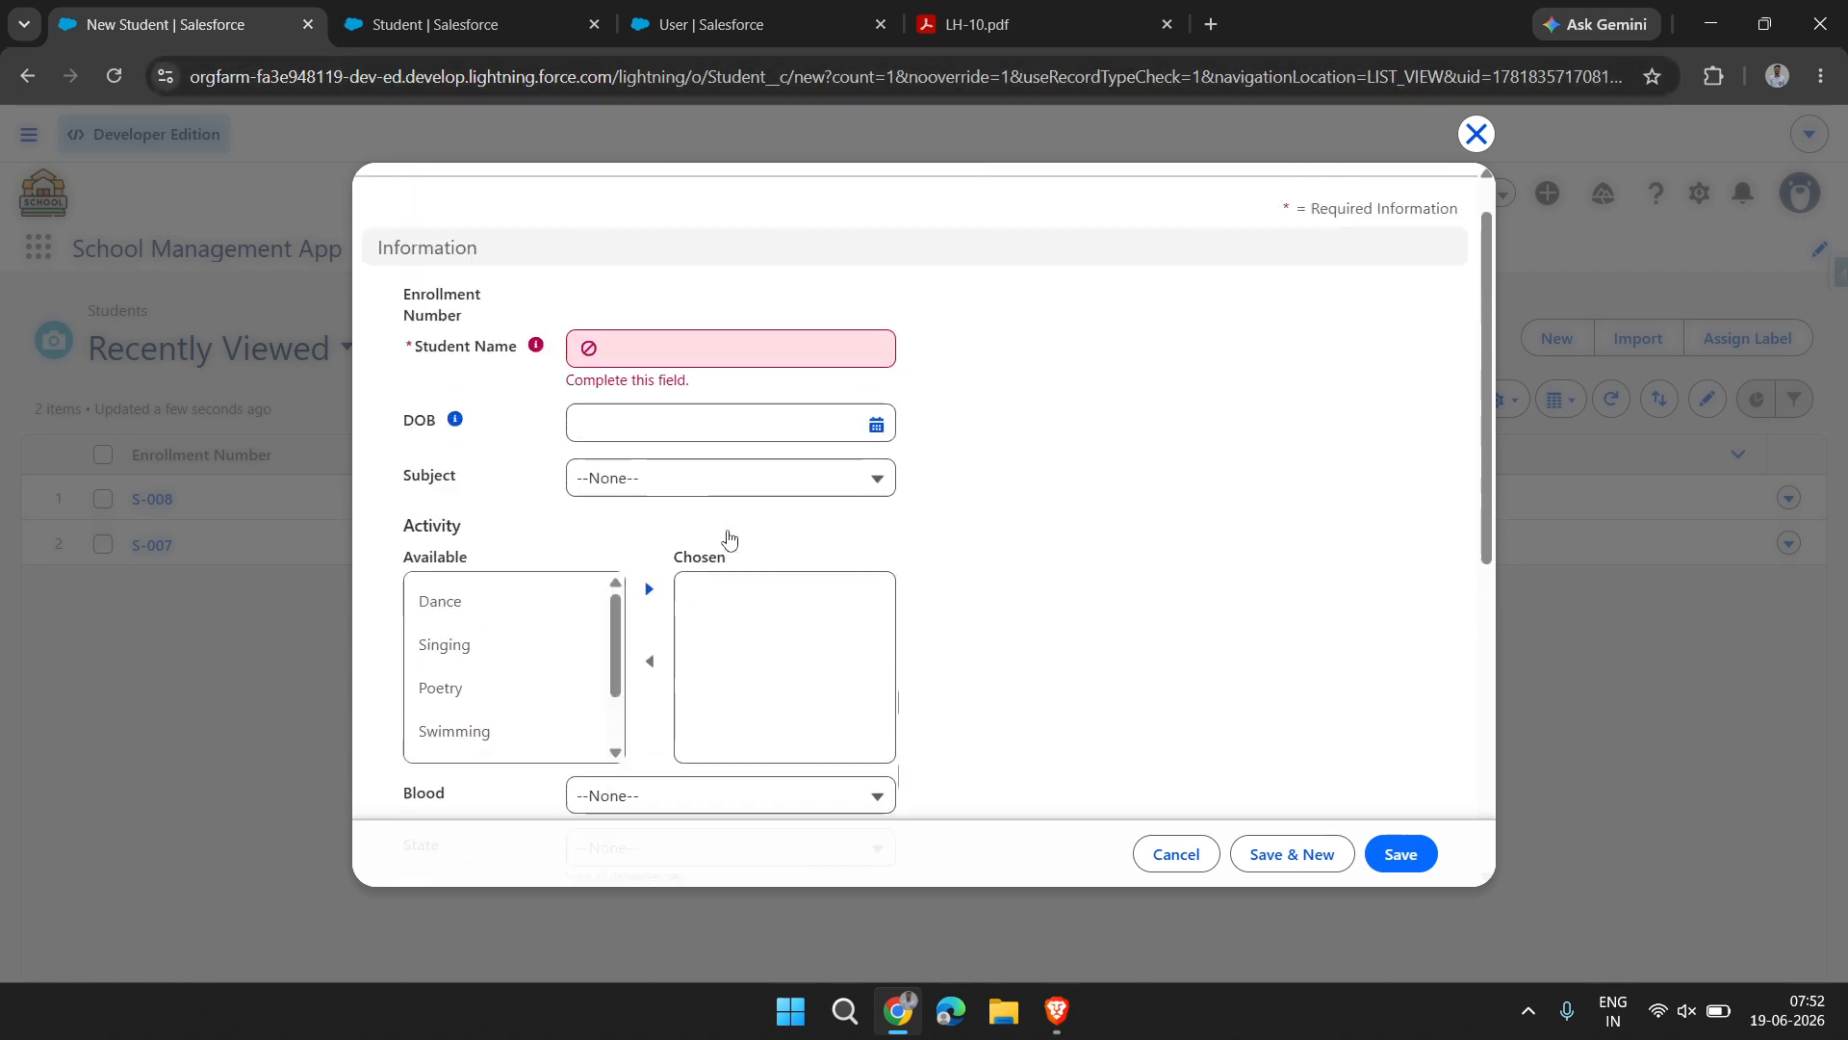
pyautogui.doubleClick(443, 757)
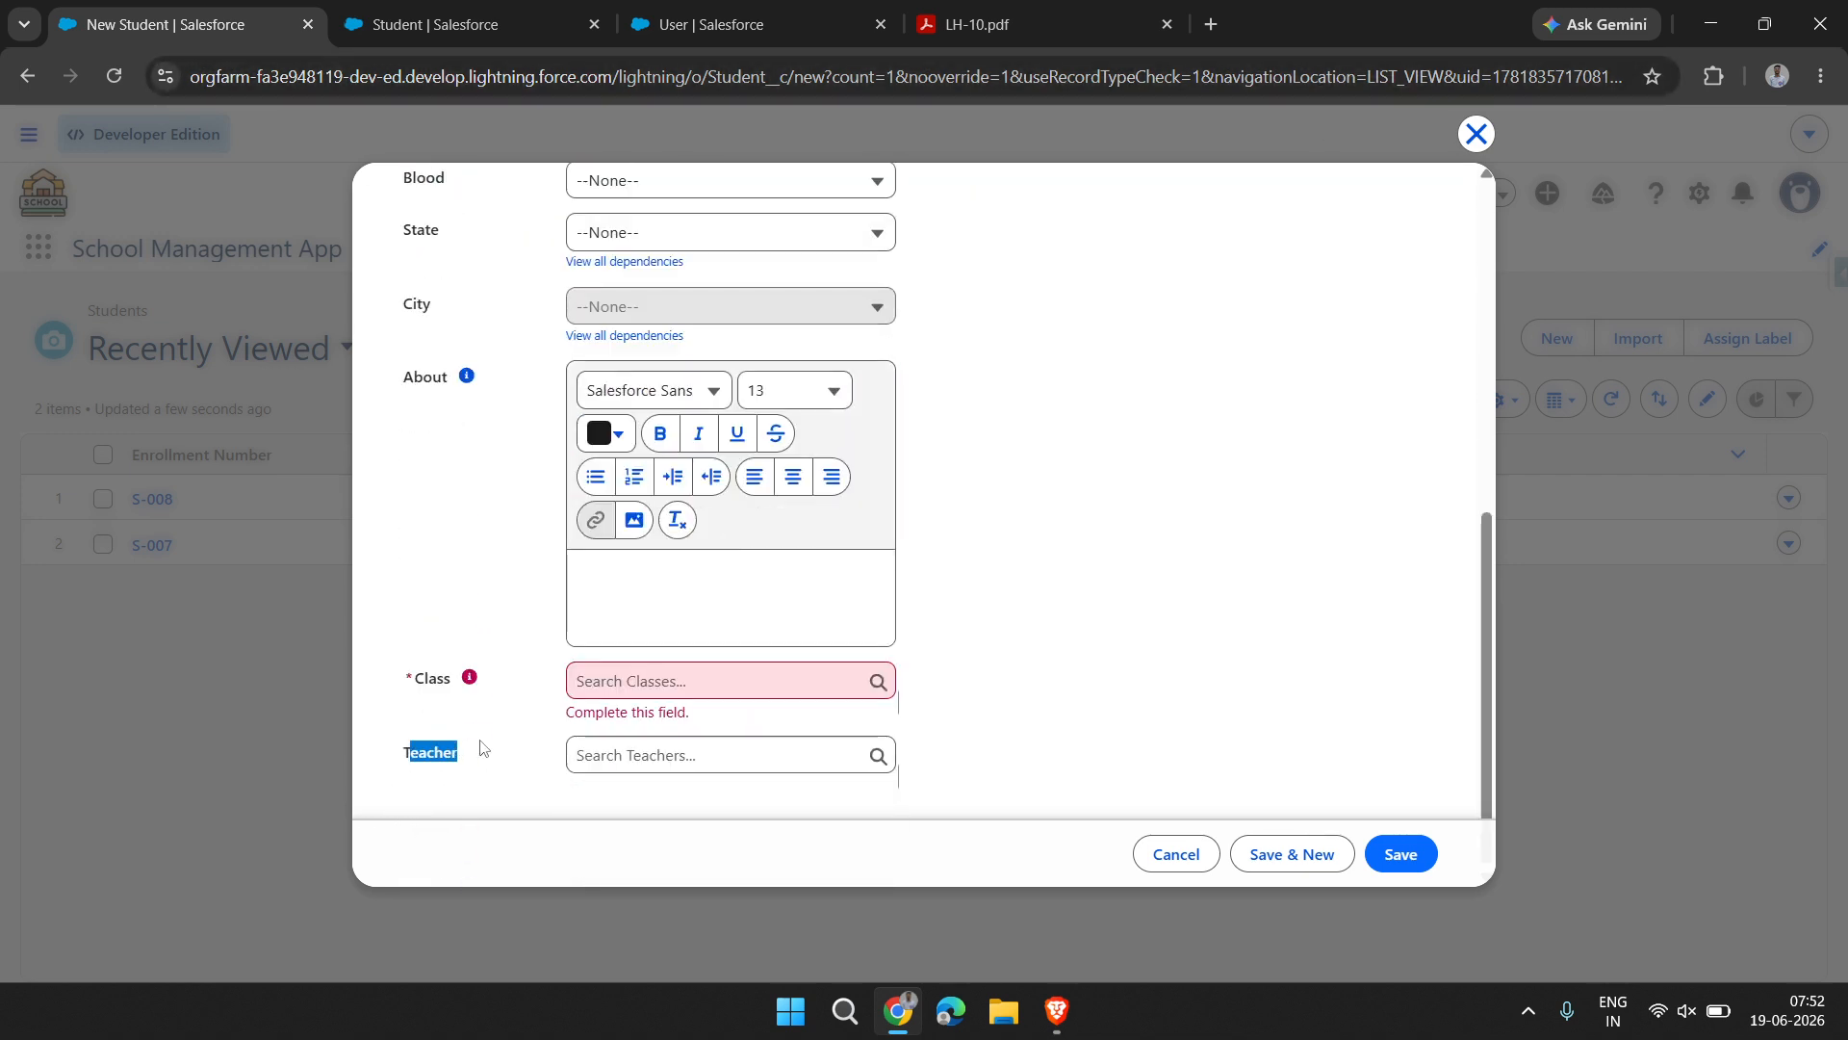
pyautogui.moveTo(412, 685); pyautogui.dragTo(457, 802)
pyautogui.click(516, 734)
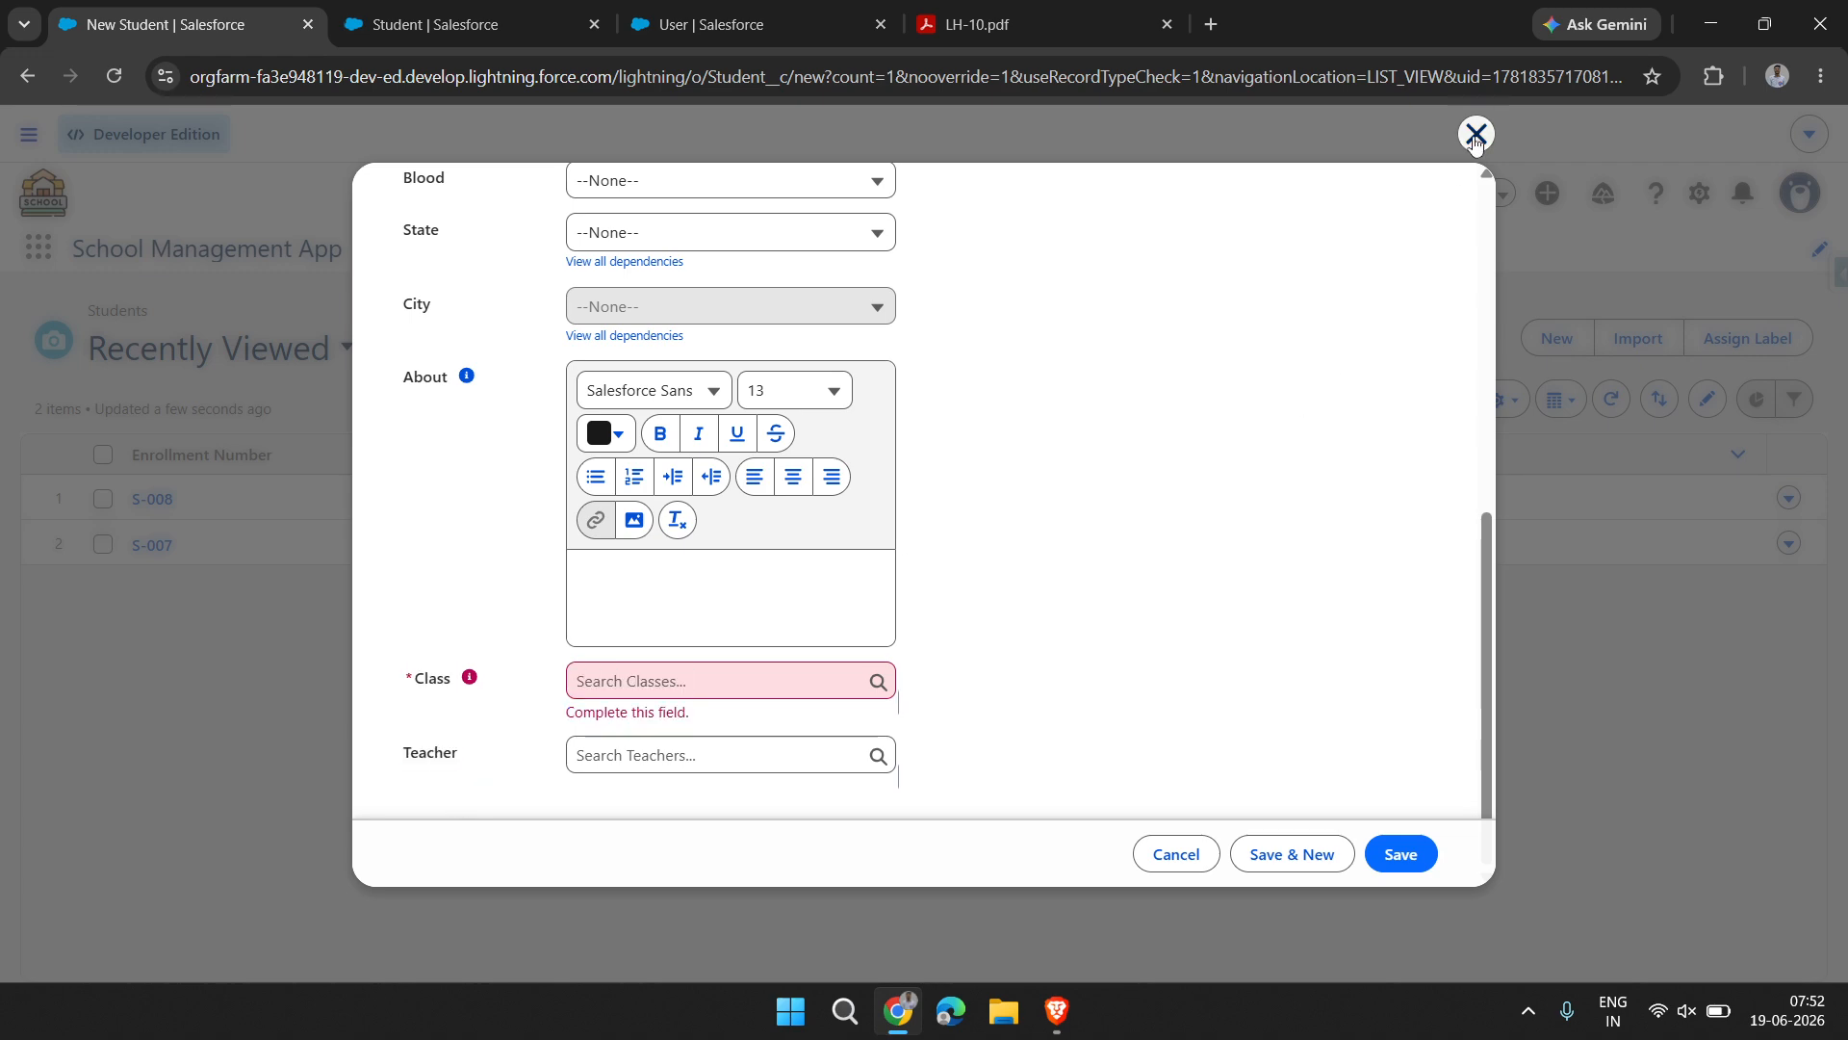
pyautogui.click(1475, 134)
# Start a new Teacher record and enter the teacher's name
pyautogui.click(1059, 249)
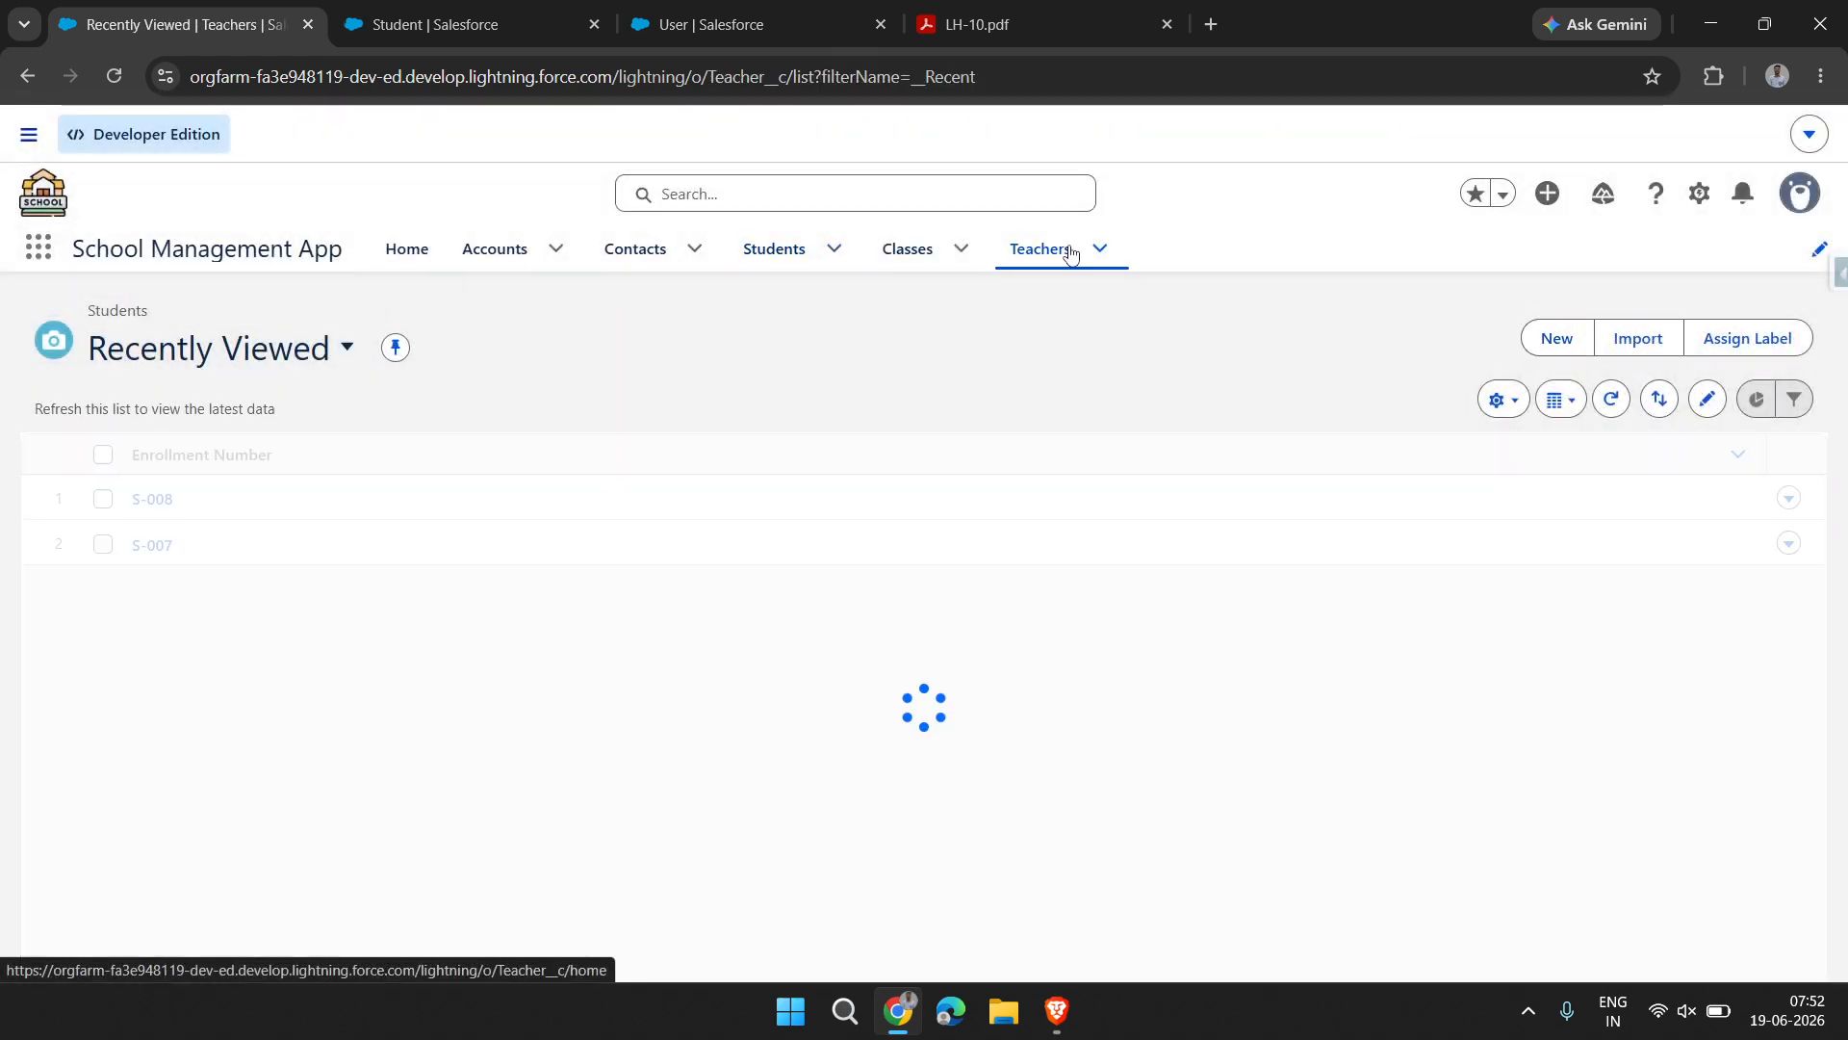
pyautogui.click(1401, 338)
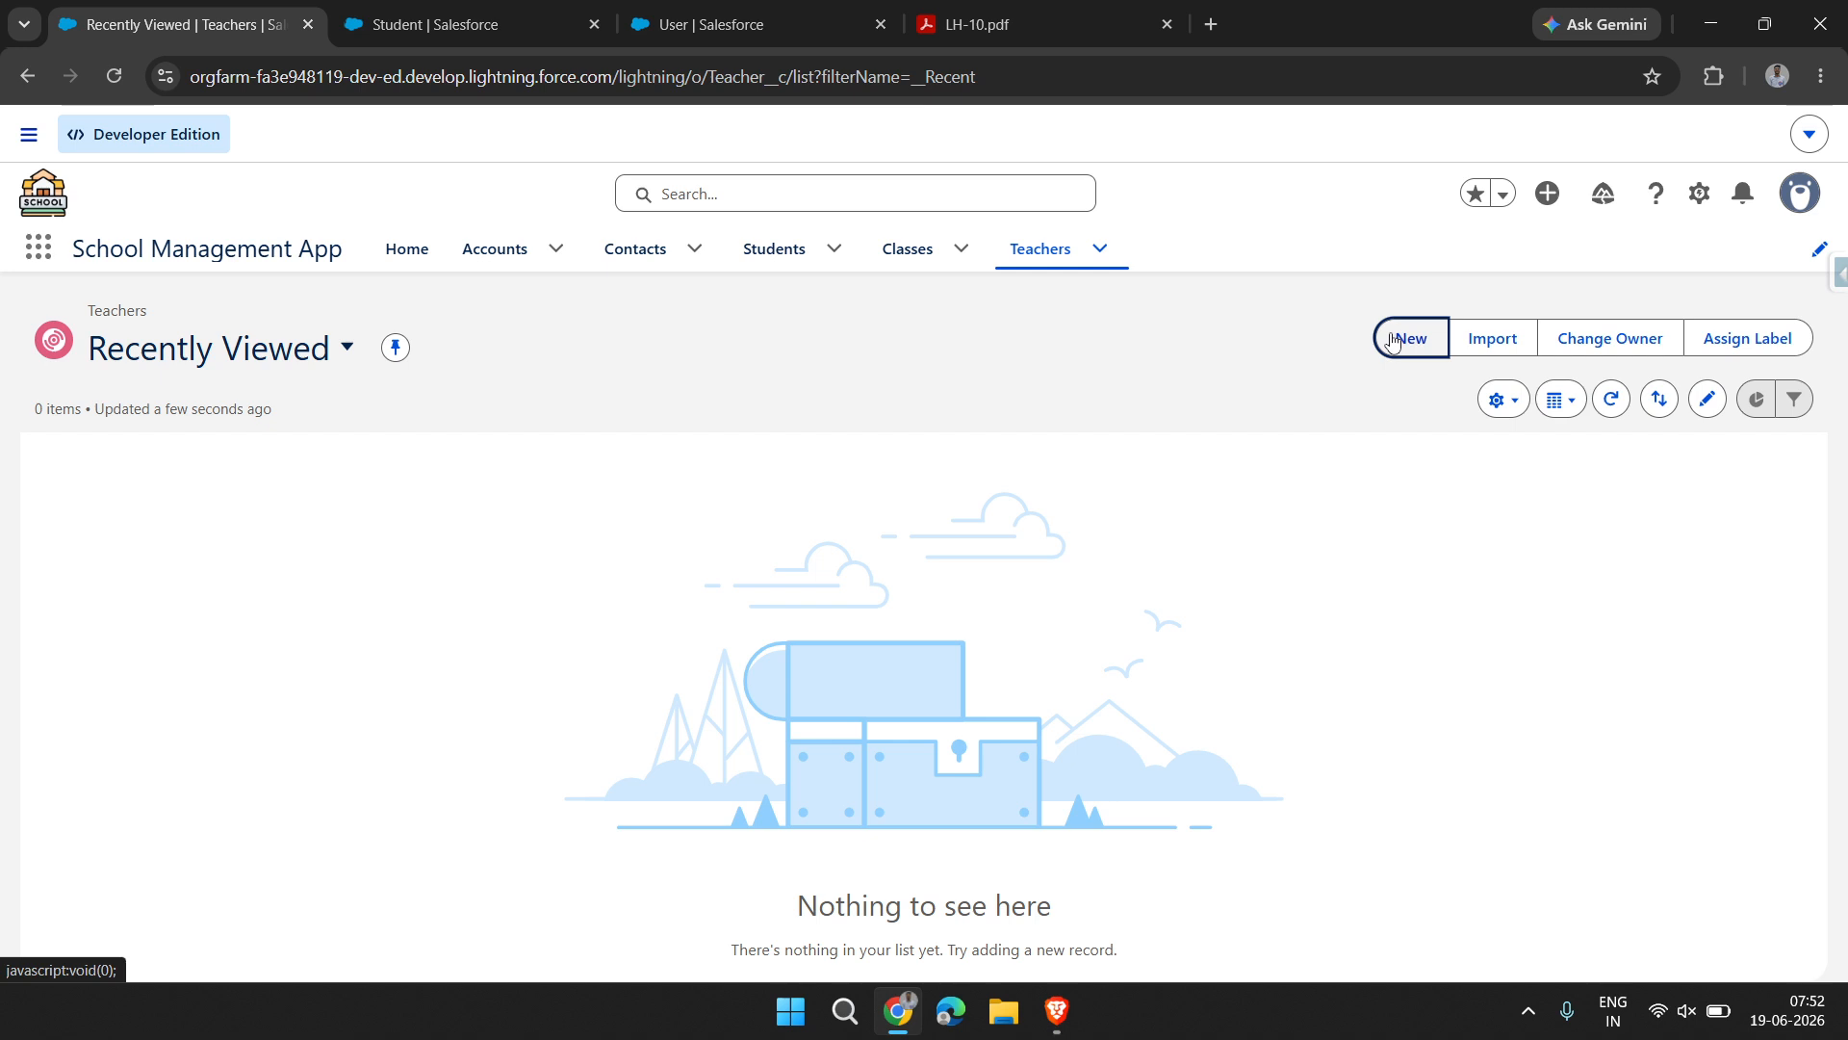
pyautogui.click(613, 536)
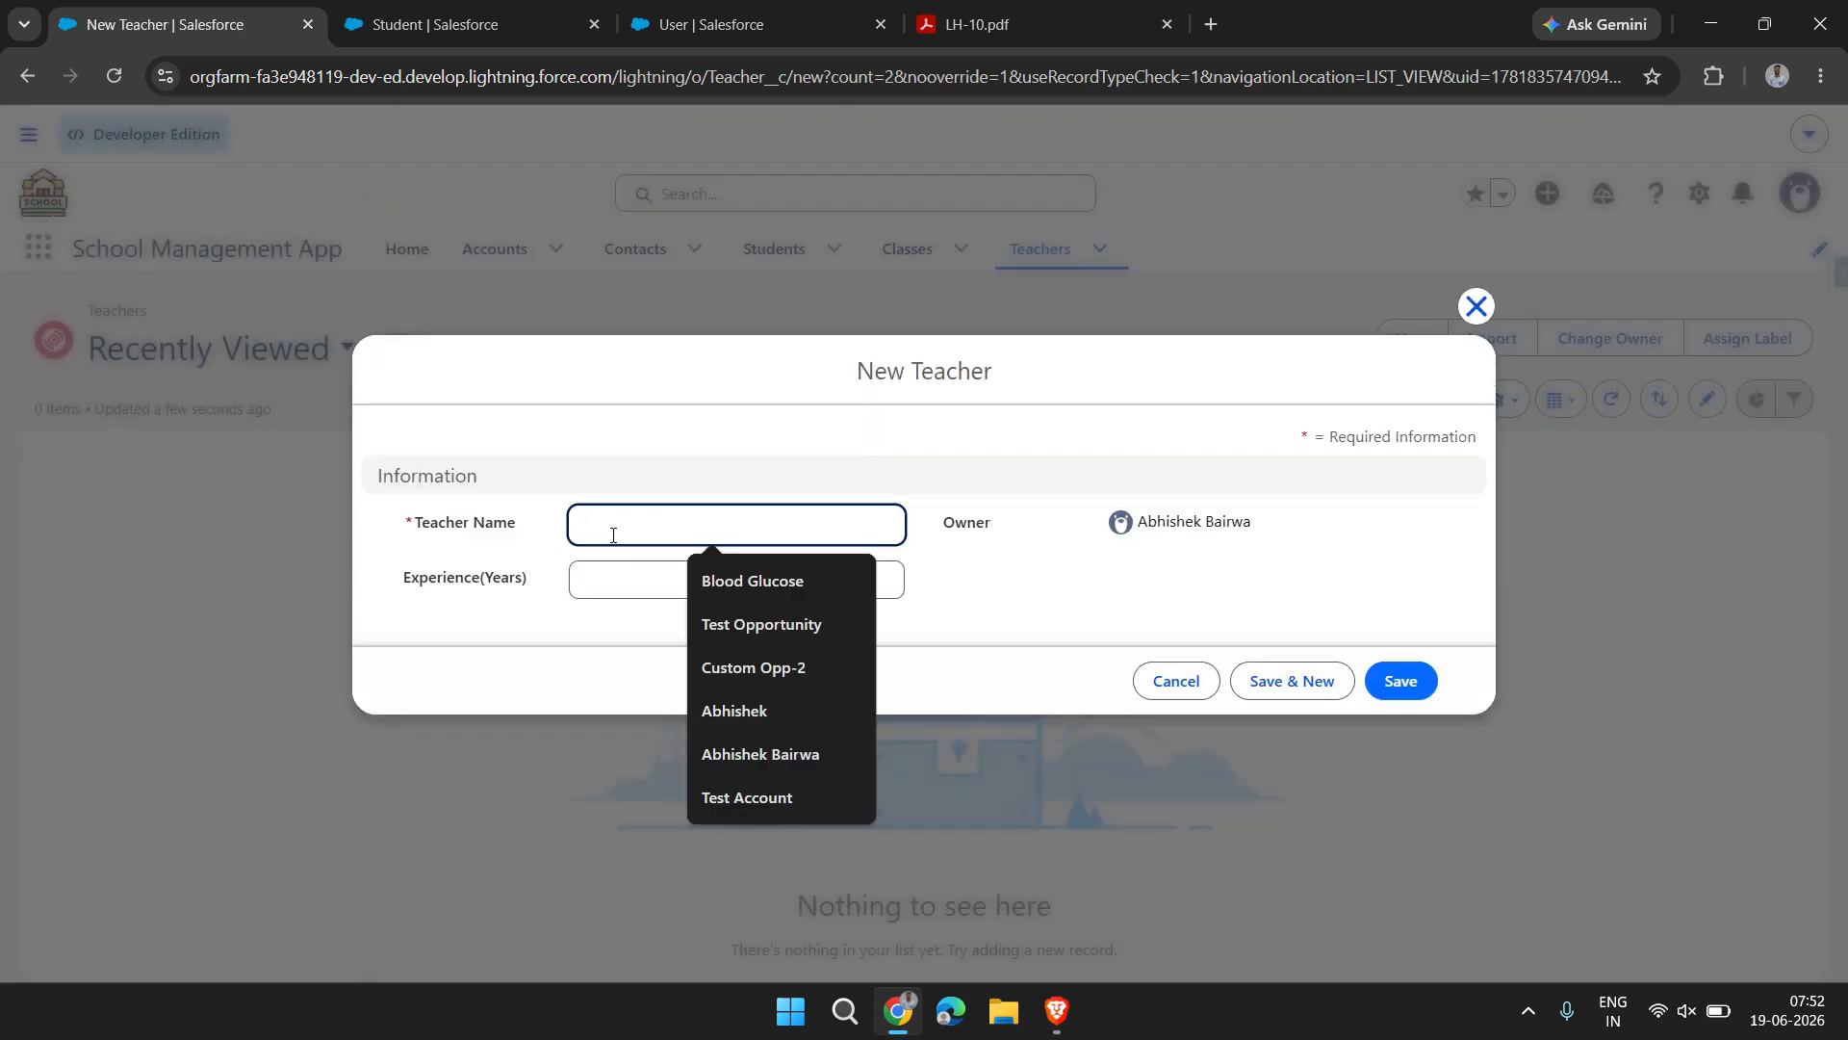
pyautogui.write('Cl')
pyautogui.write('ss')
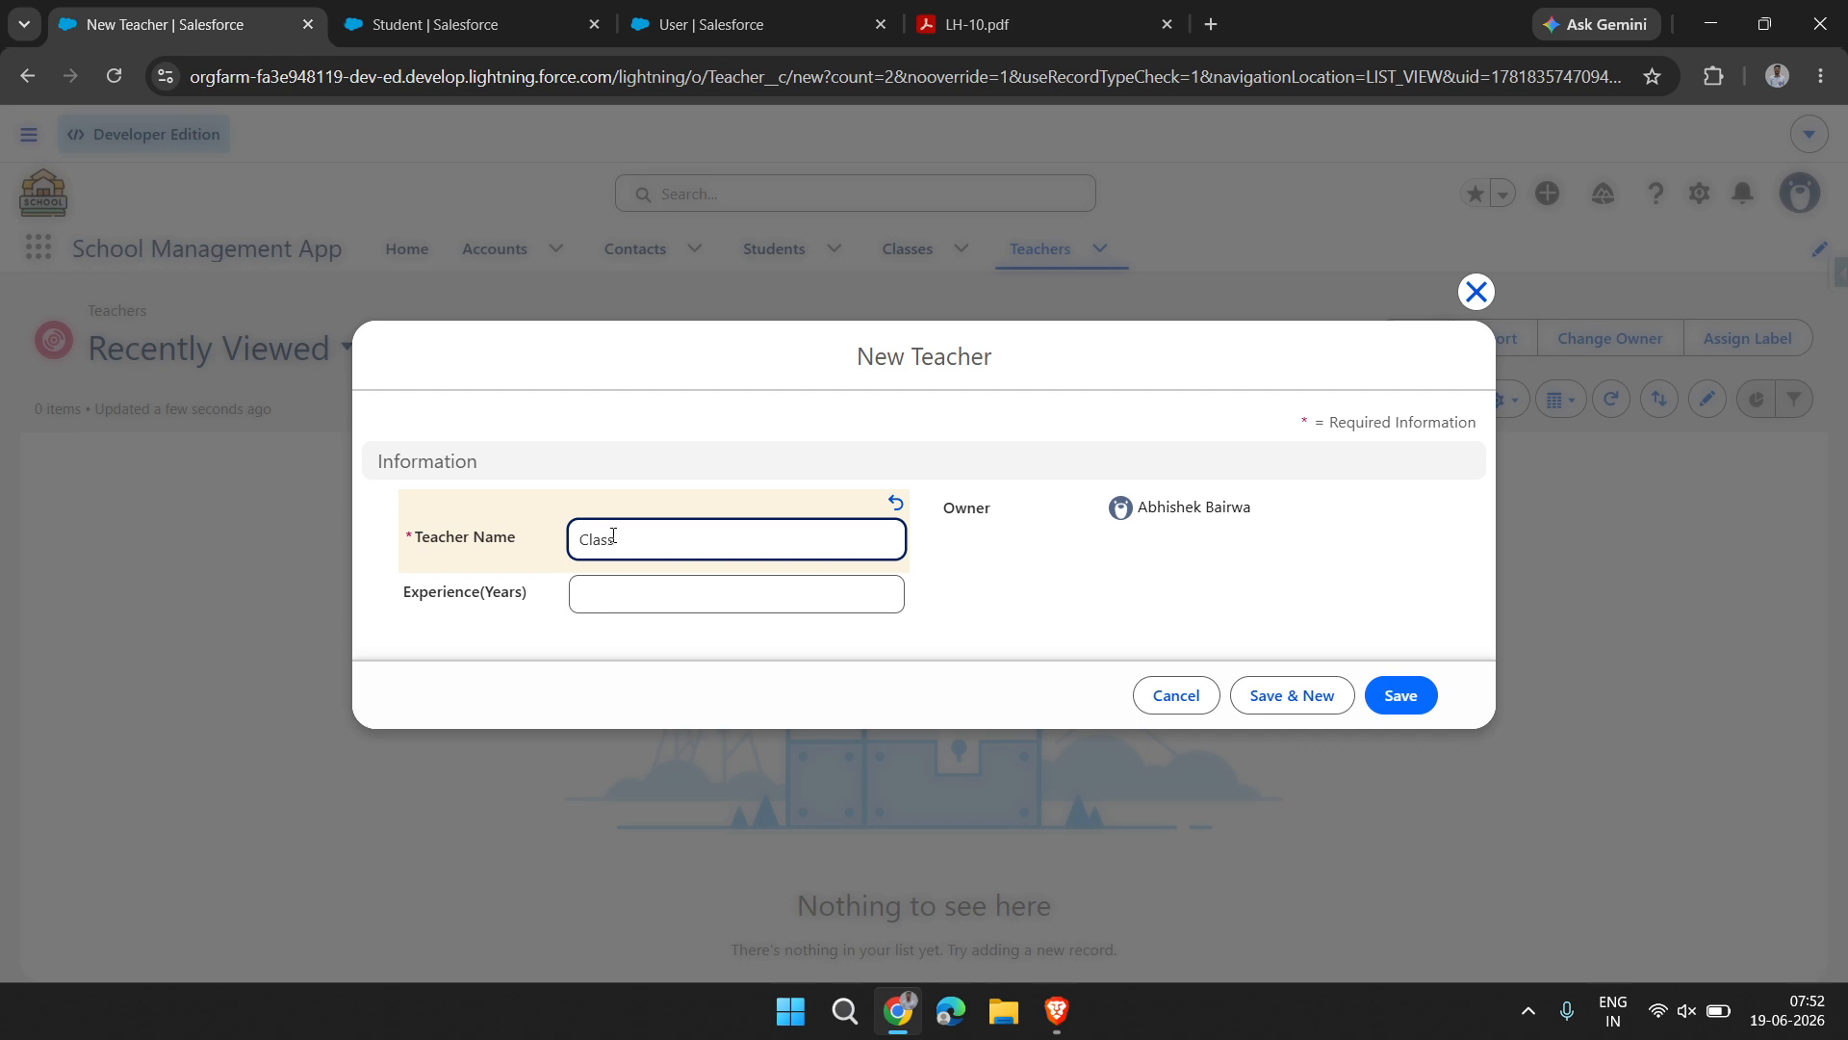
pyautogui.press('BackSpace')
pyautogui.press('BackSpace')
pyautogui.write('Ad')
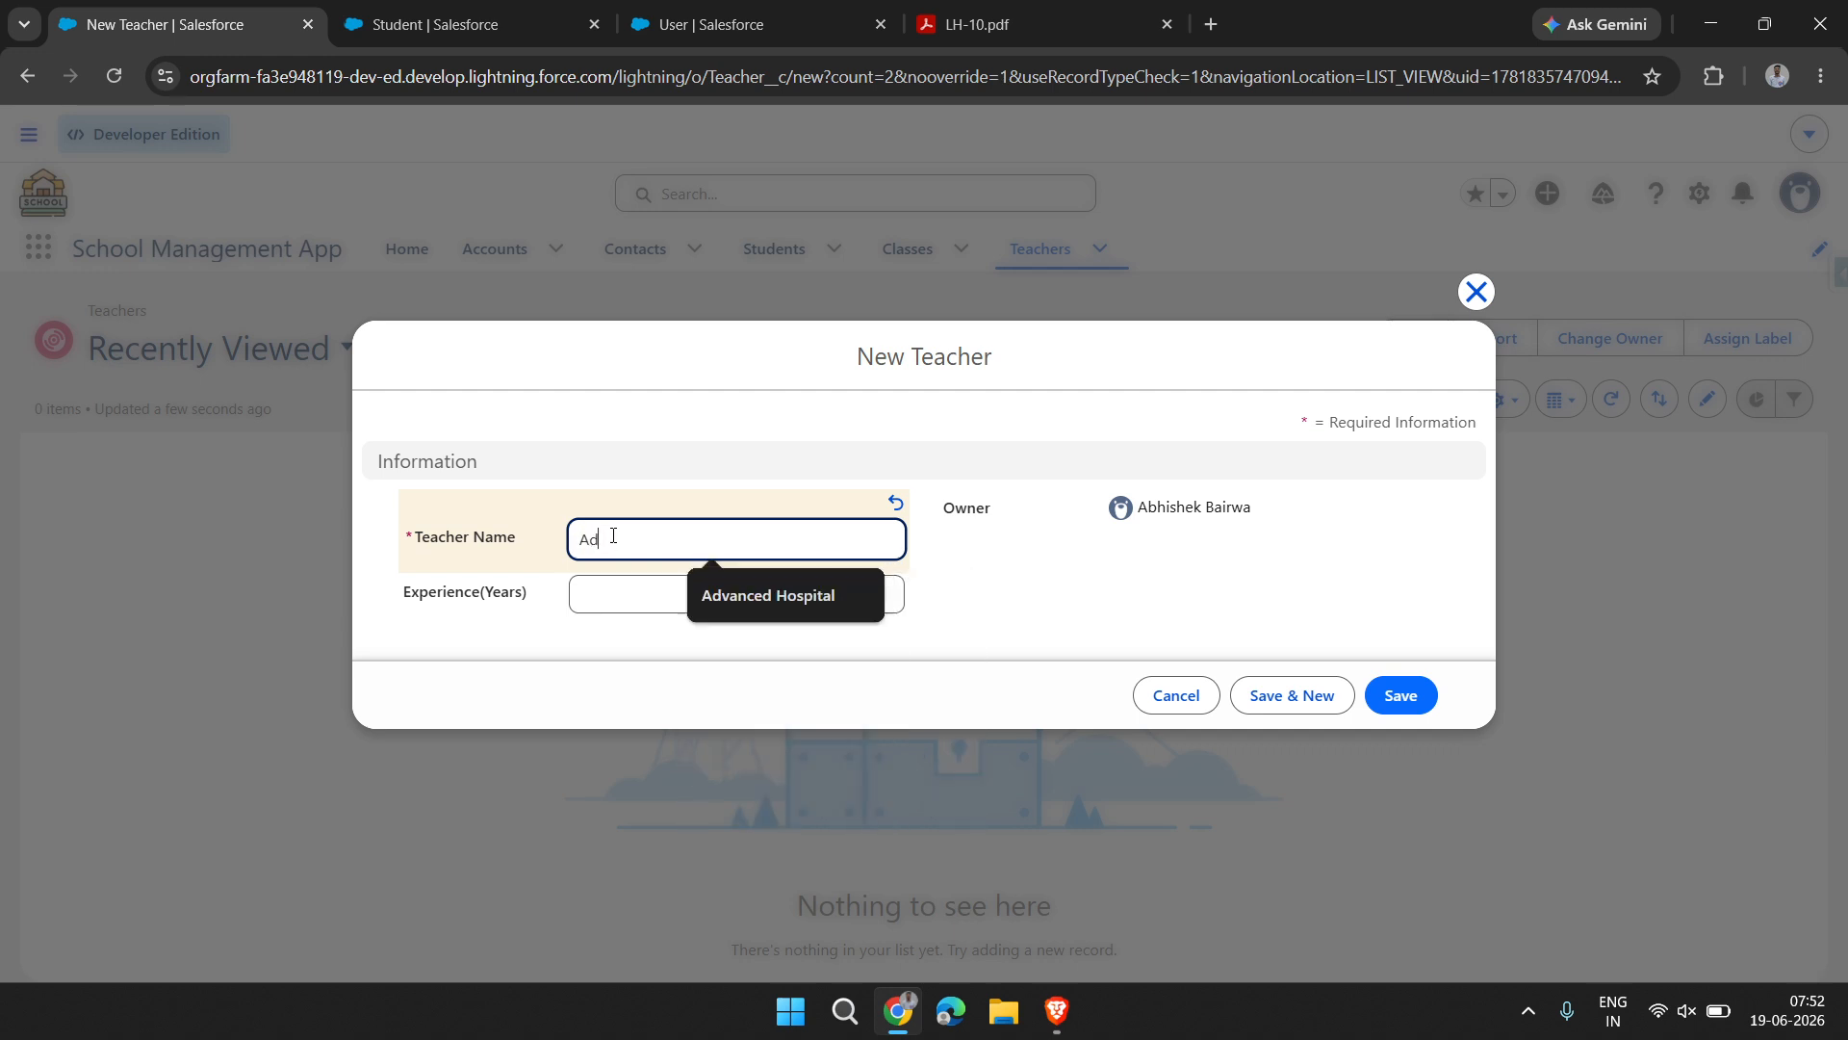
pyautogui.write('itya S')
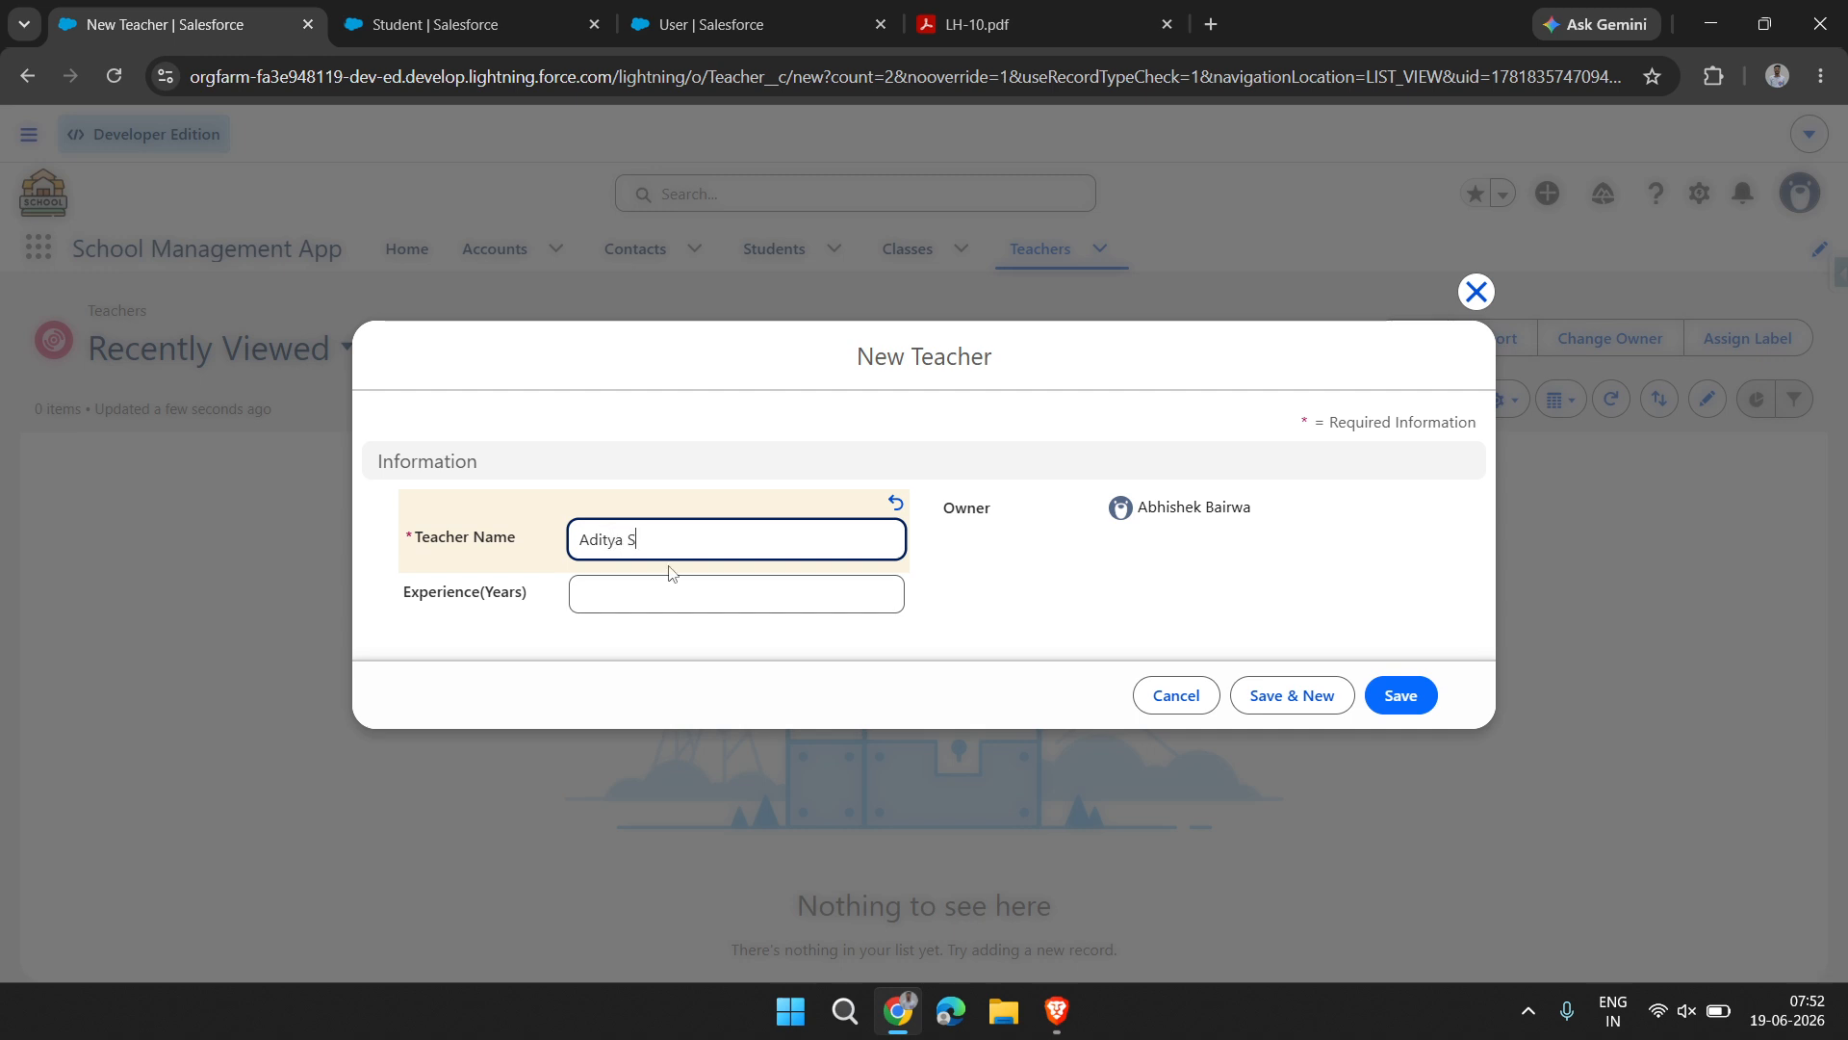
pyautogui.write('ir')
# Set the teacher's experience to 5 years and save the record, continuing with another new Teacher form
pyautogui.click(744, 605)
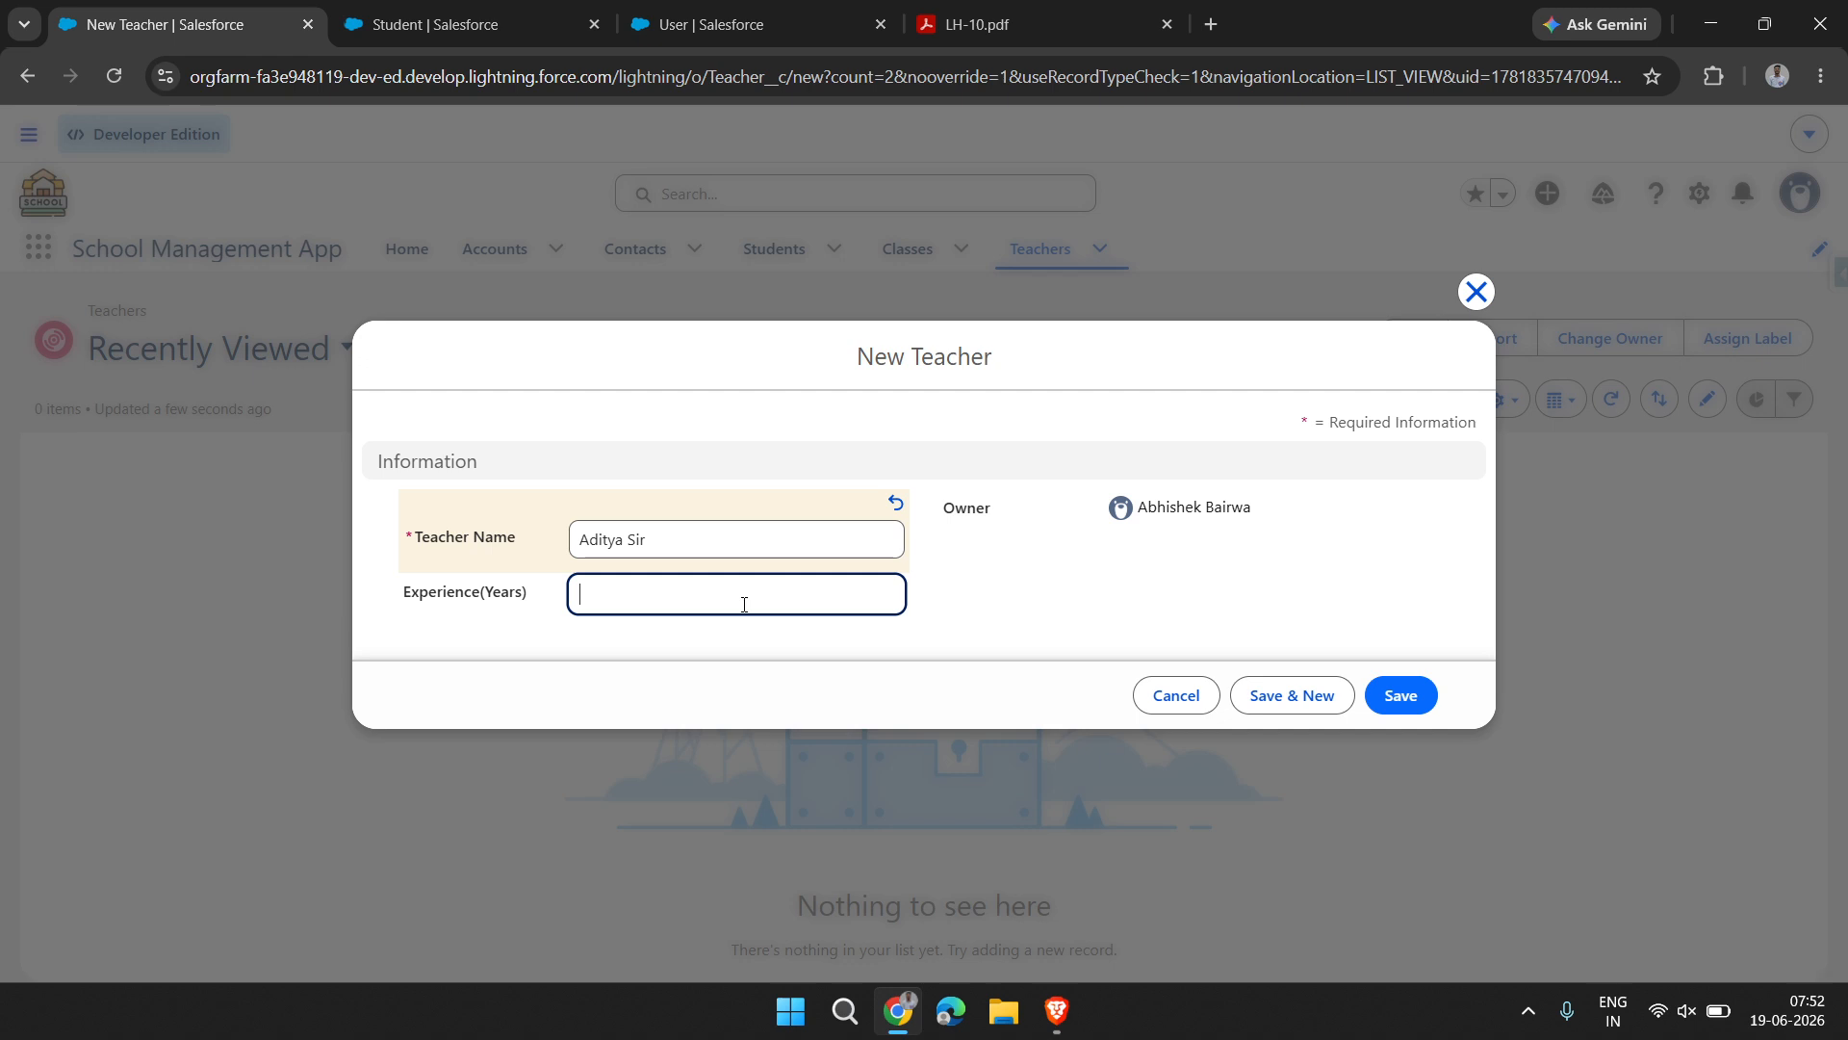
pyautogui.write('5')
pyautogui.click(1293, 709)
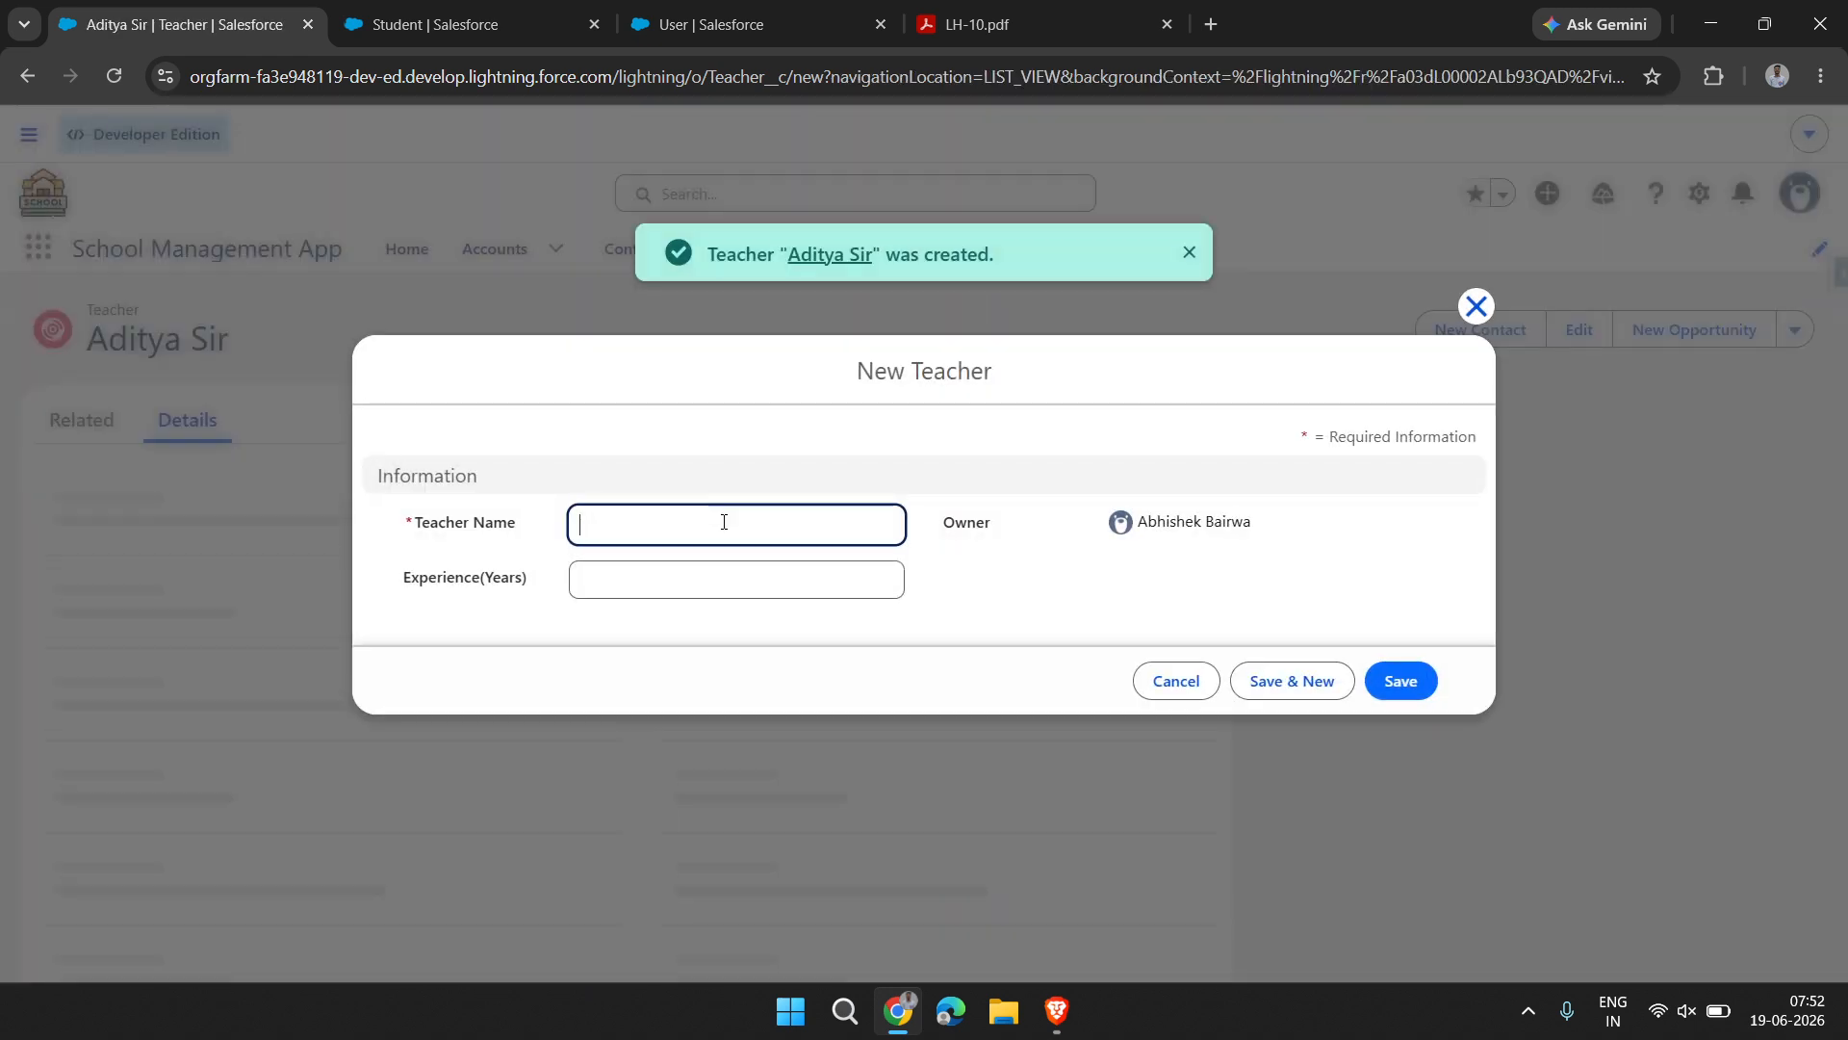
# Enter the second teacher's name in the blank Teacher form
pyautogui.write('a')
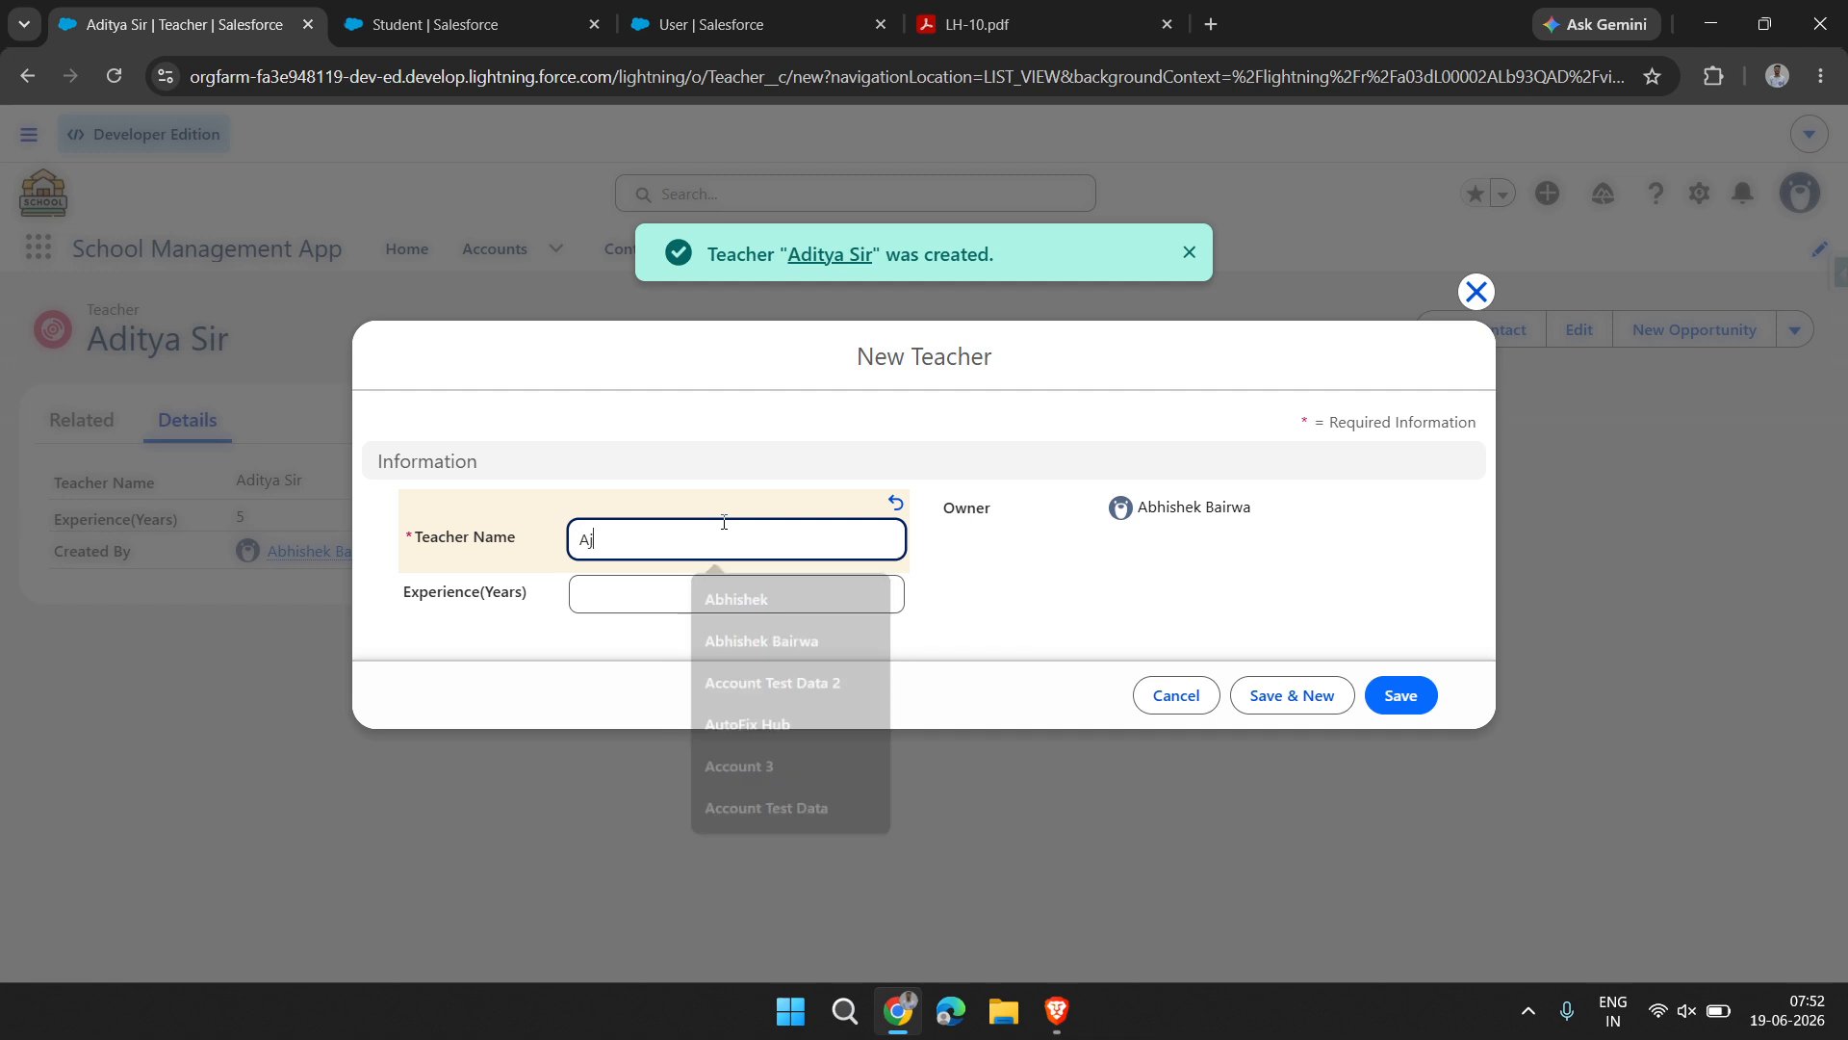
pyautogui.press('BackSpace')
pyautogui.write('M')
pyautogui.press('BackSpace')
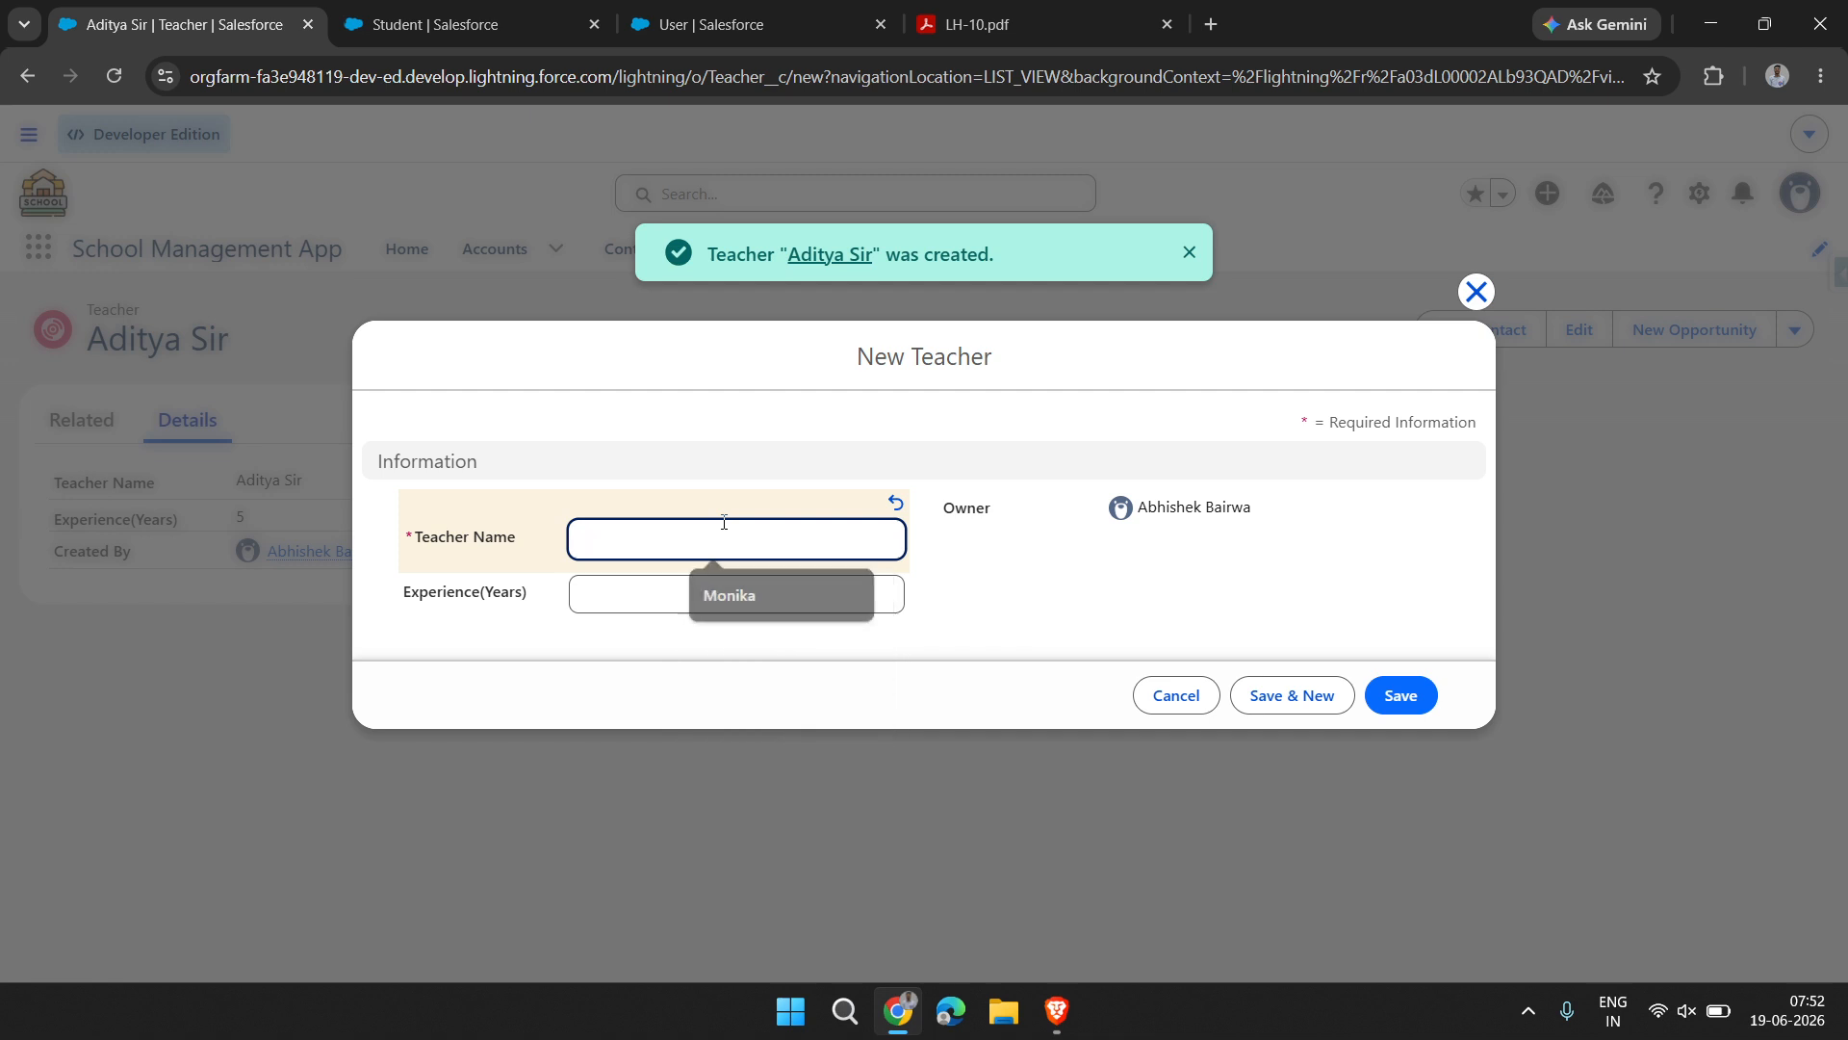
pyautogui.write('SA')
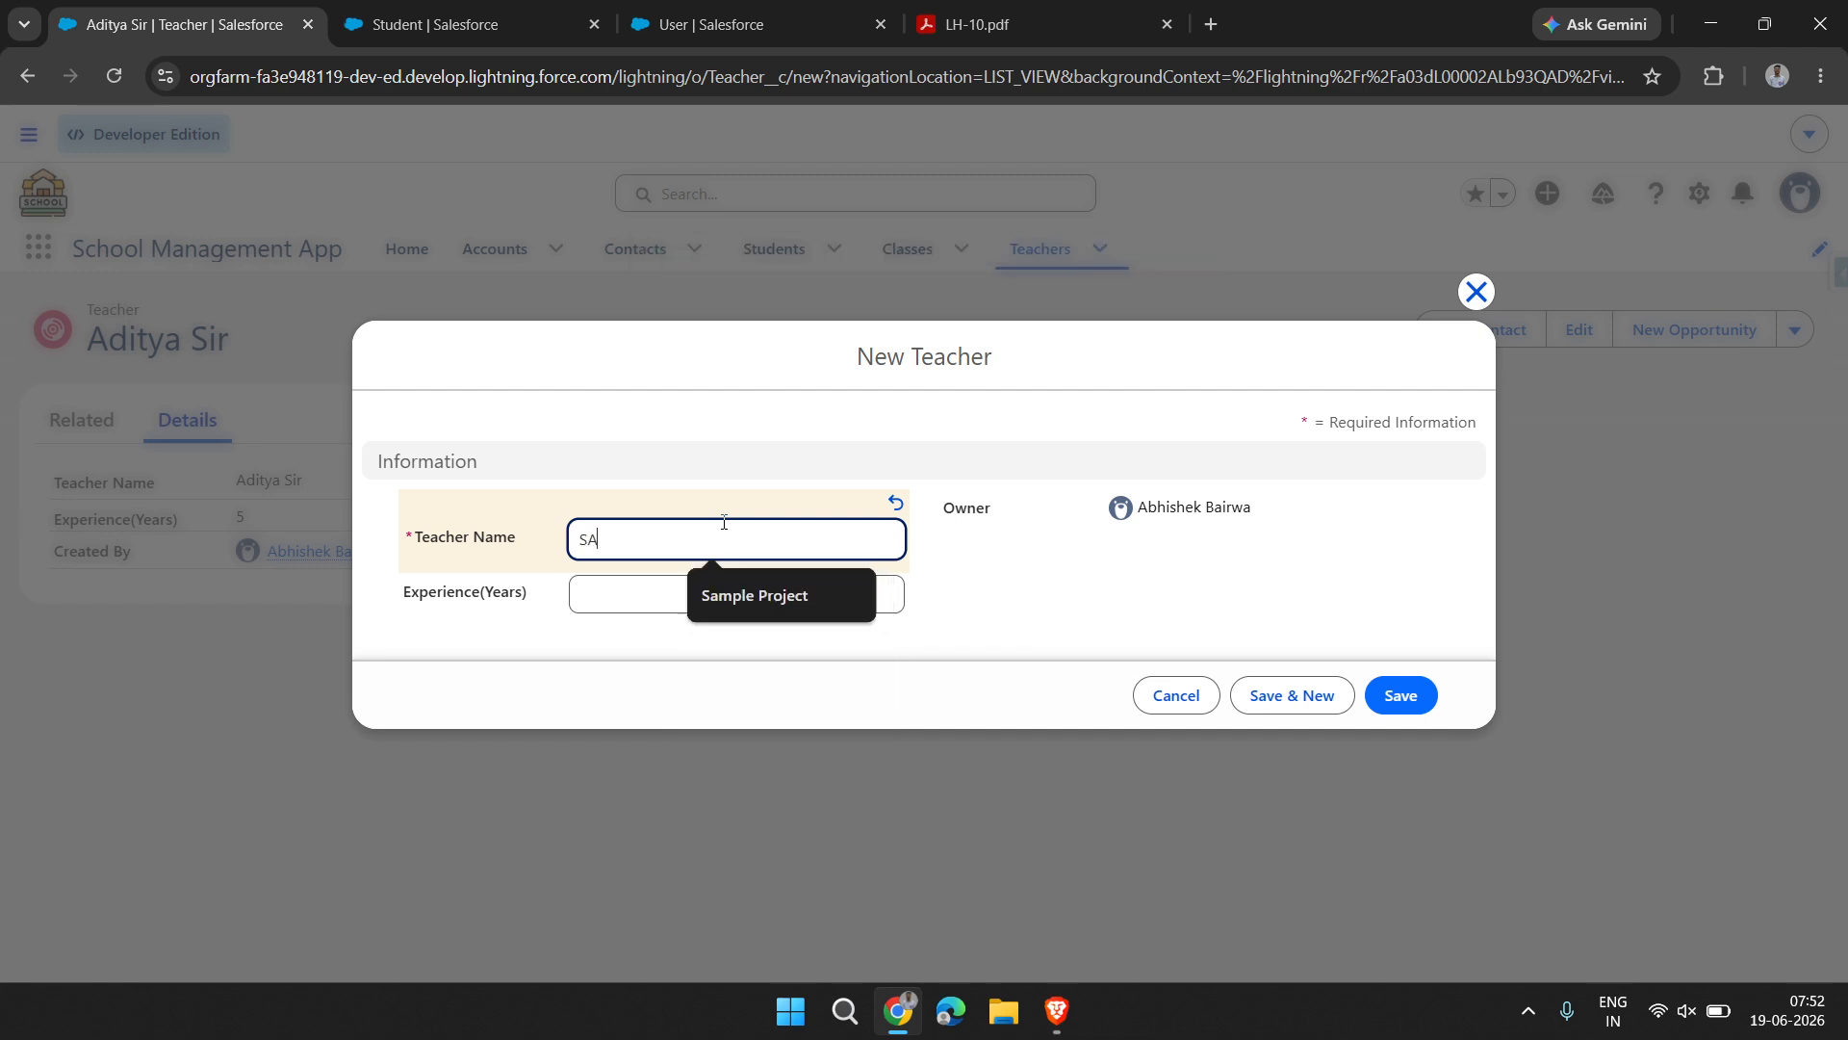
pyautogui.press('BackSpace')
pyautogui.press('BackSpace')
pyautogui.write('Ayush Sir')
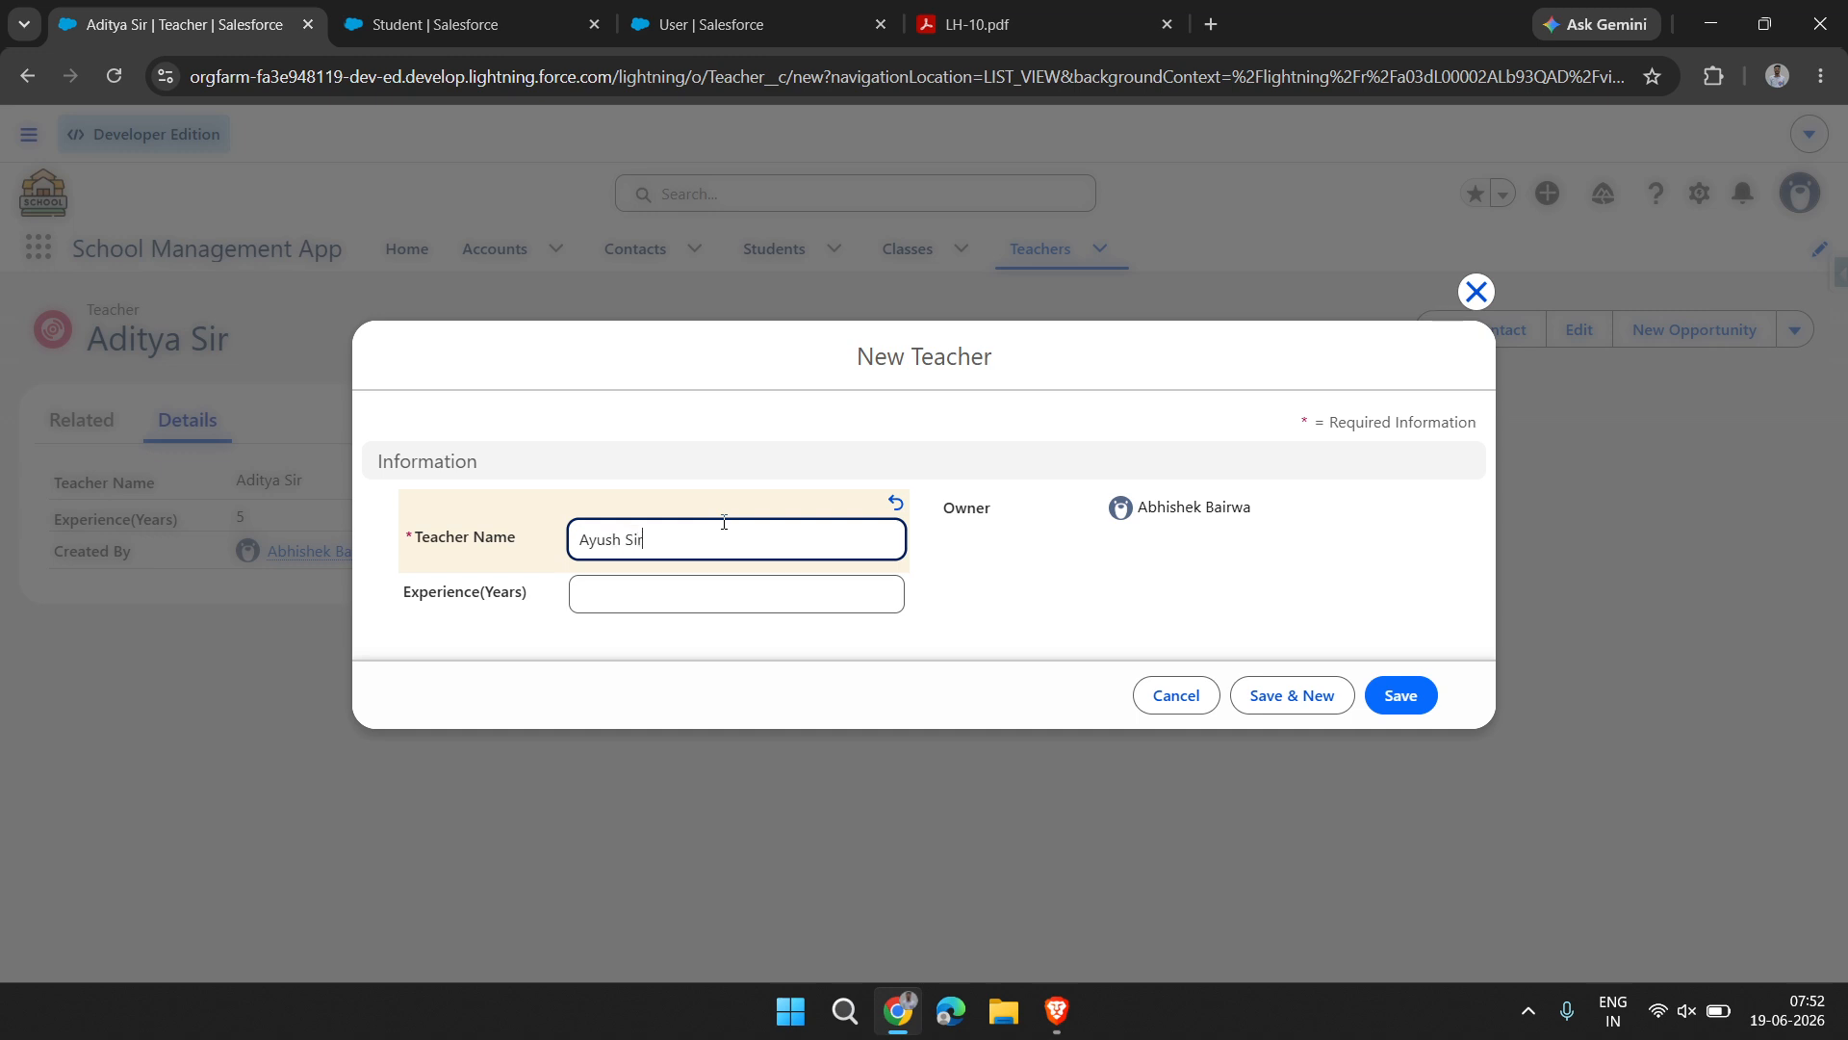
# Set the second teacher's experience to 6 years, save the record and return to the Teachers list
pyautogui.click(724, 587)
pyautogui.write('6')
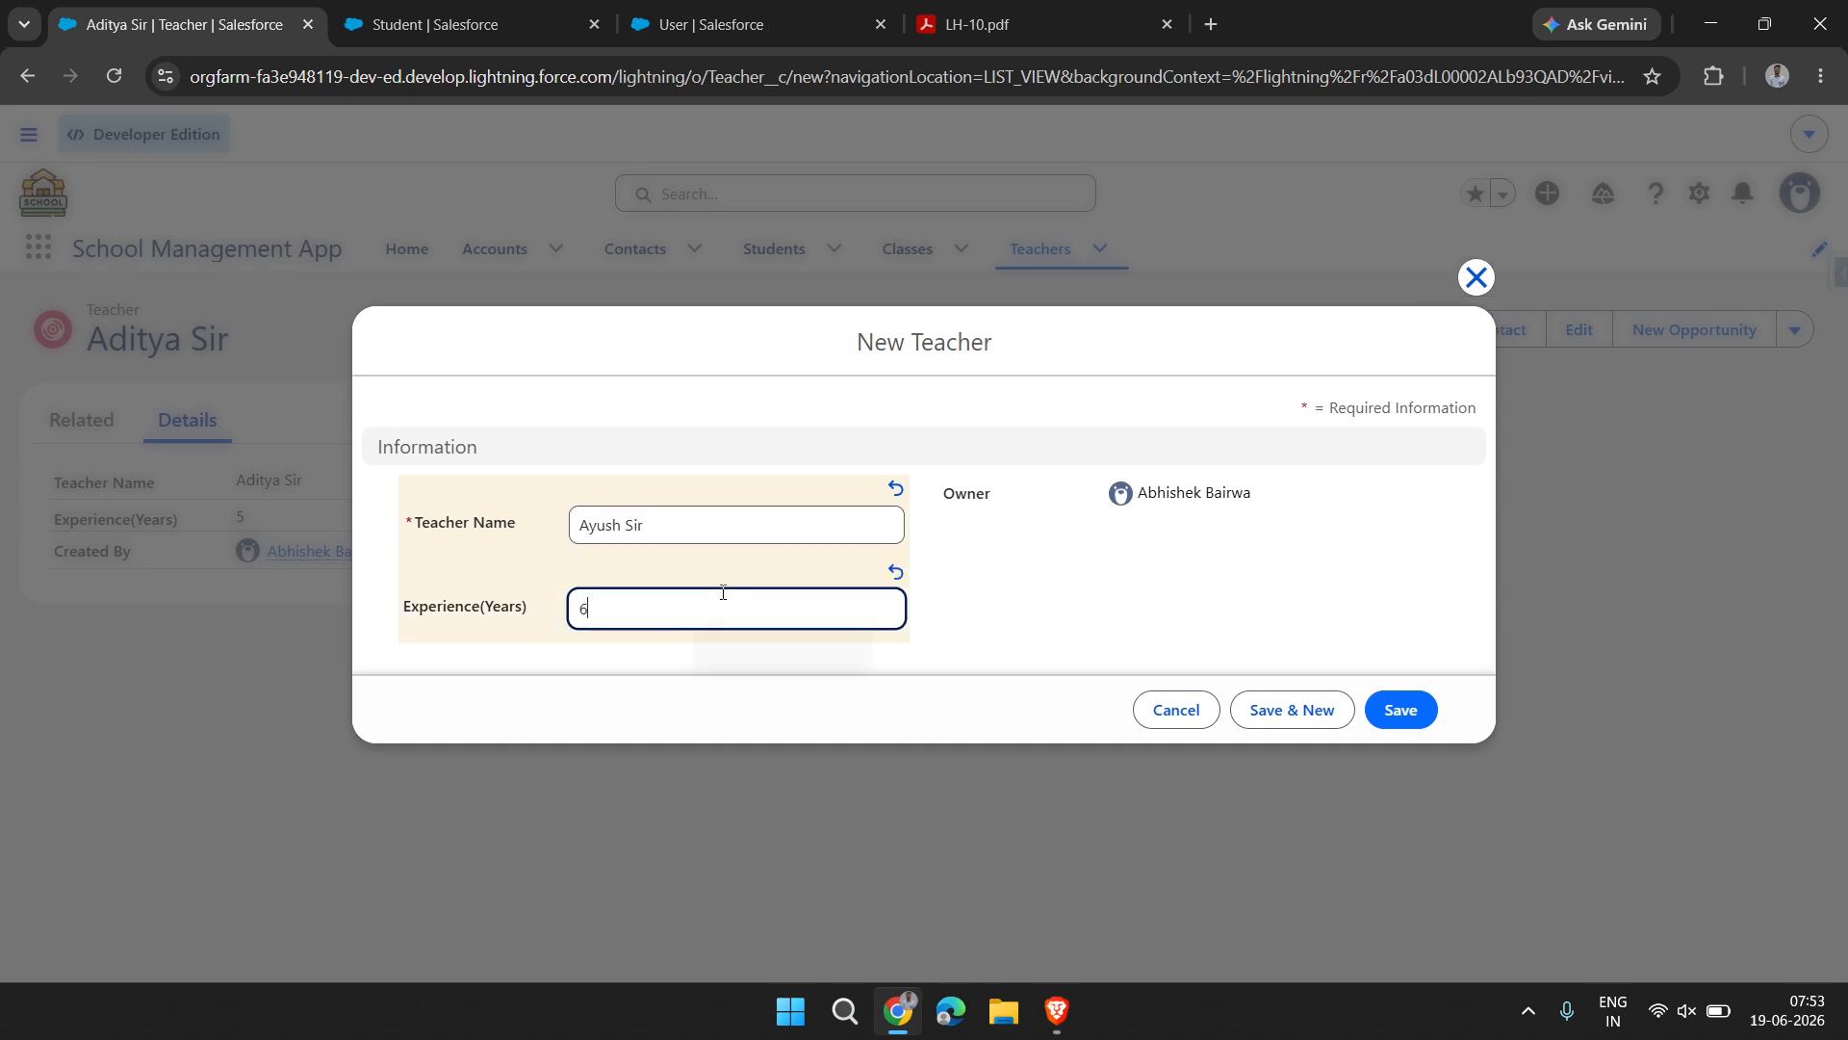
pyautogui.click(1408, 713)
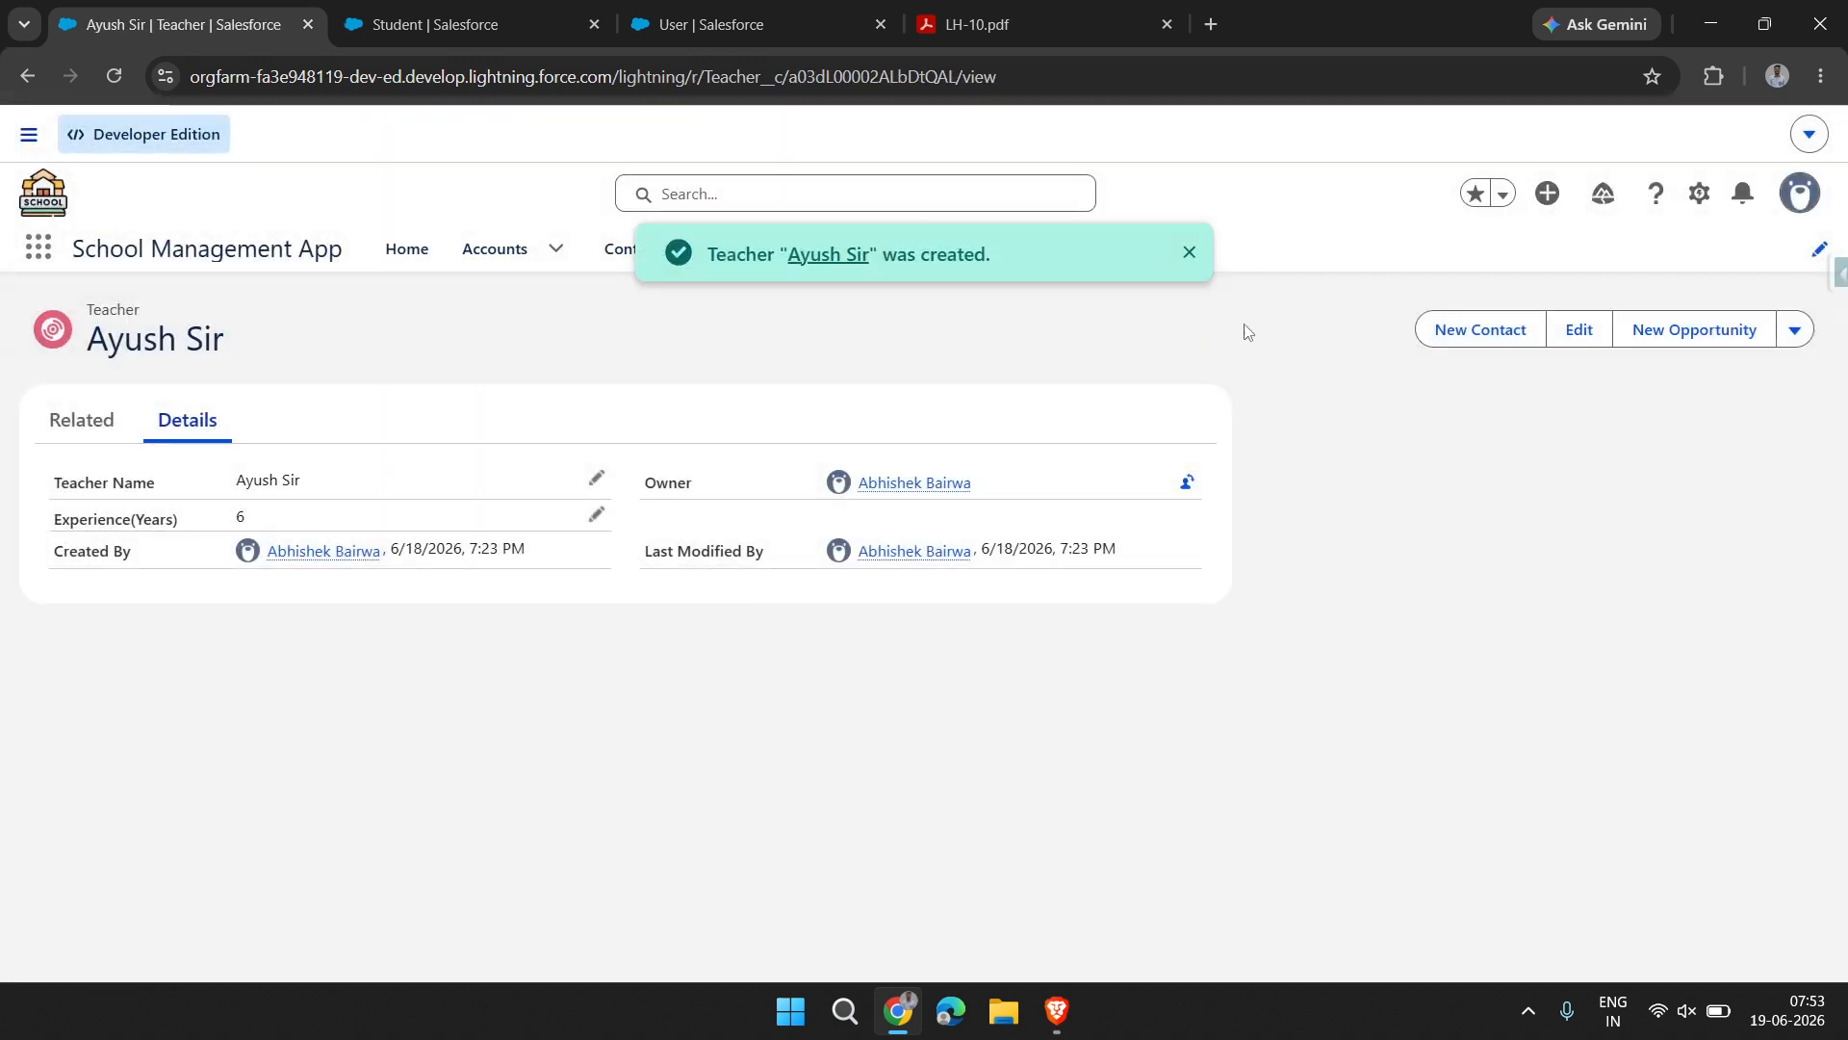
pyautogui.click(1190, 252)
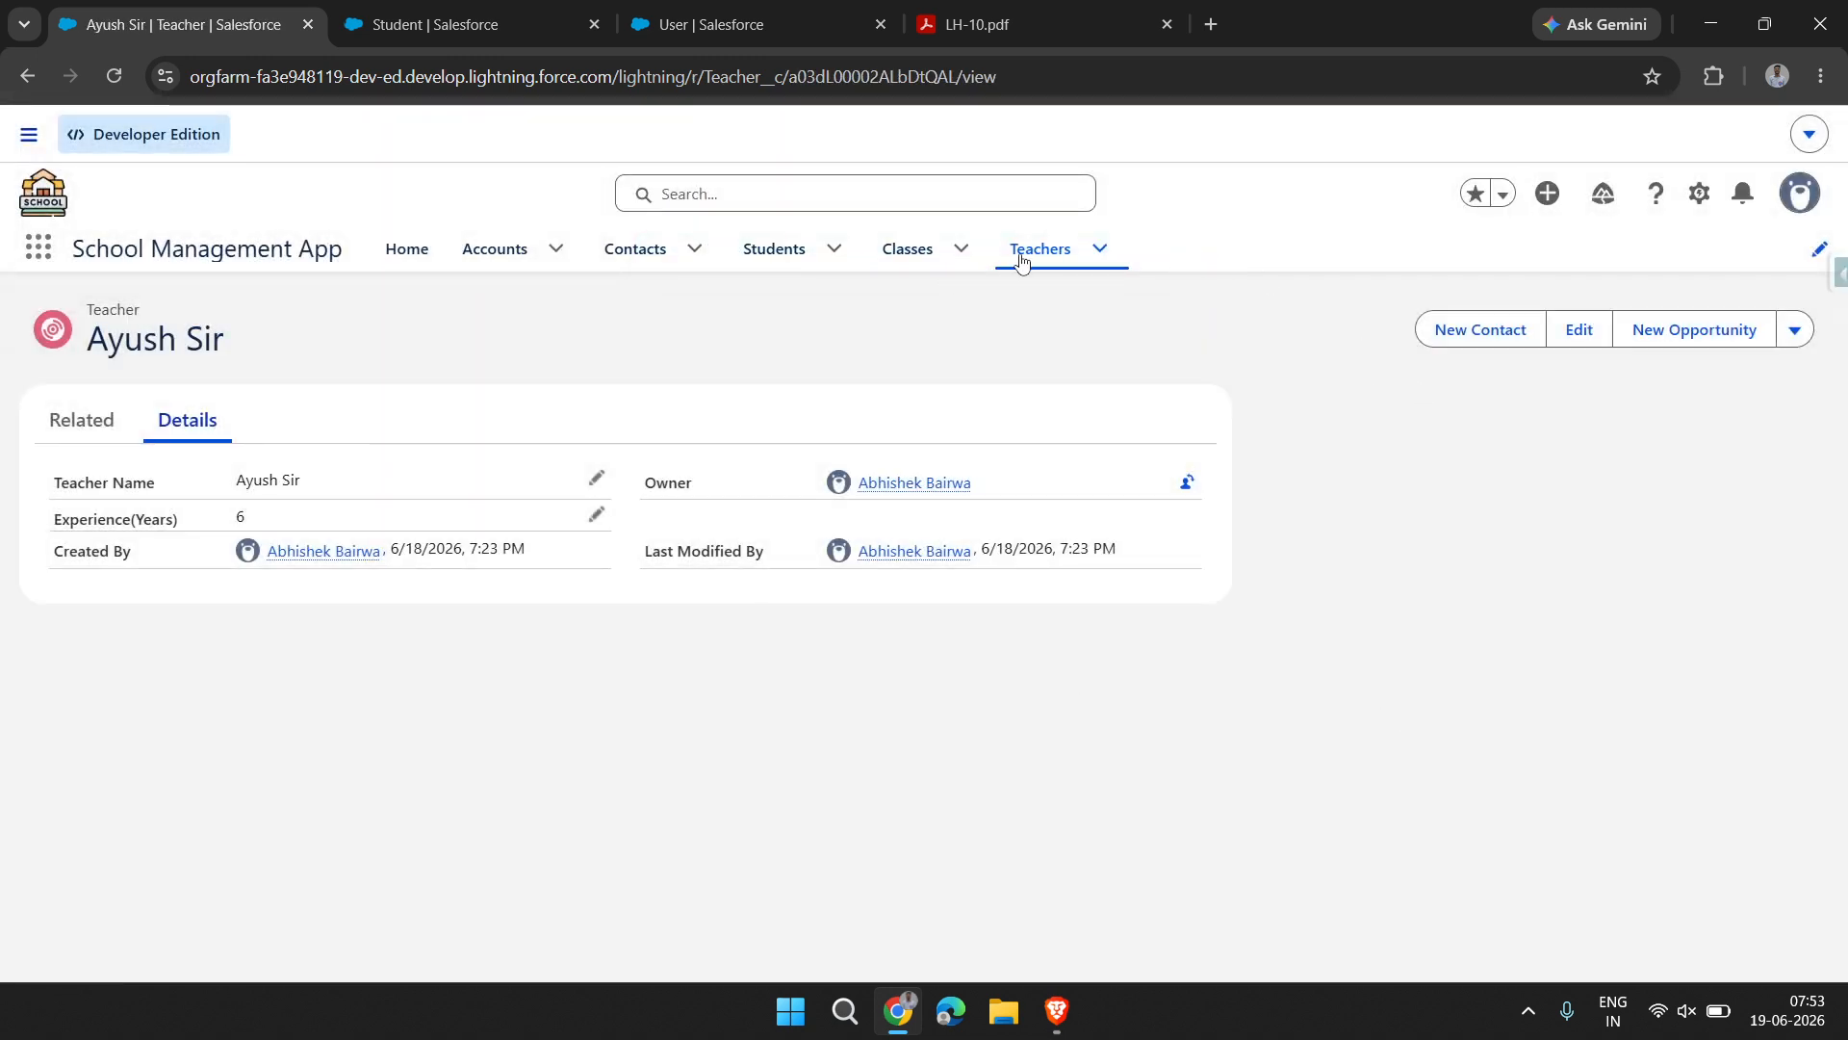
pyautogui.click(1021, 258)
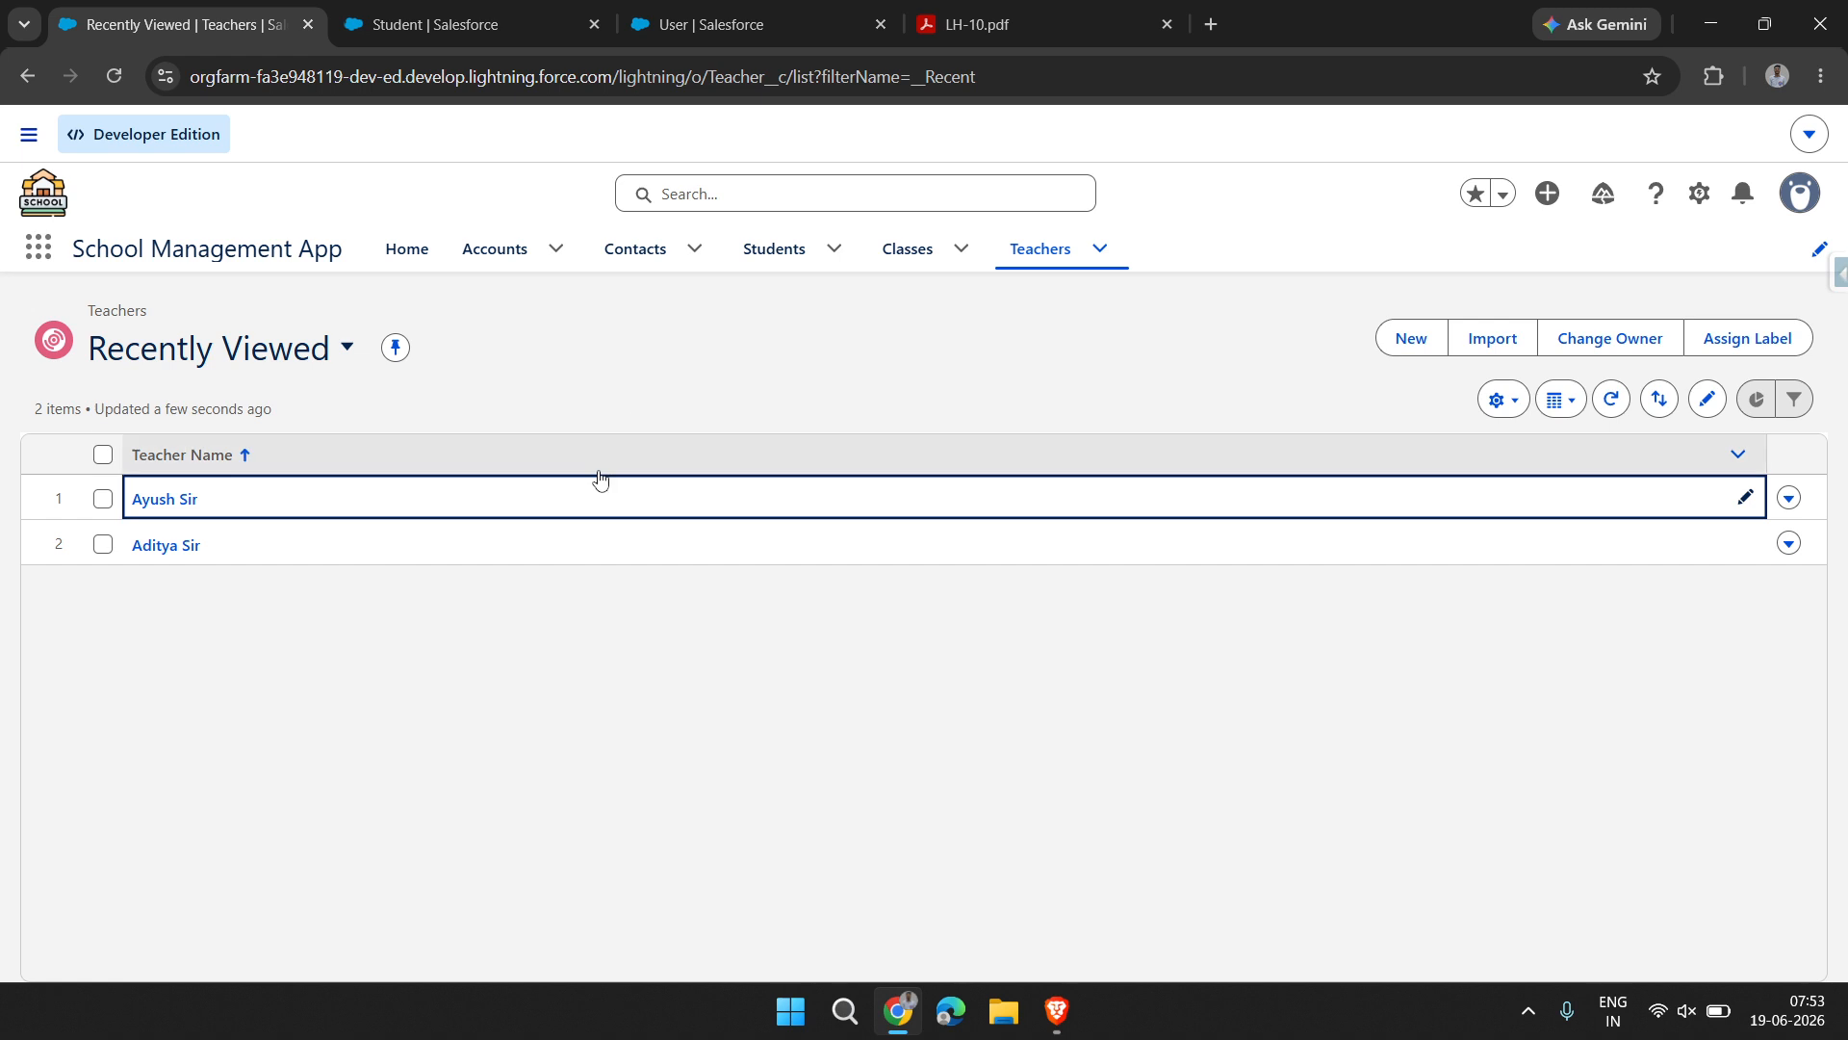
# Start a new Student record and enter the student's name
pyautogui.click(755, 258)
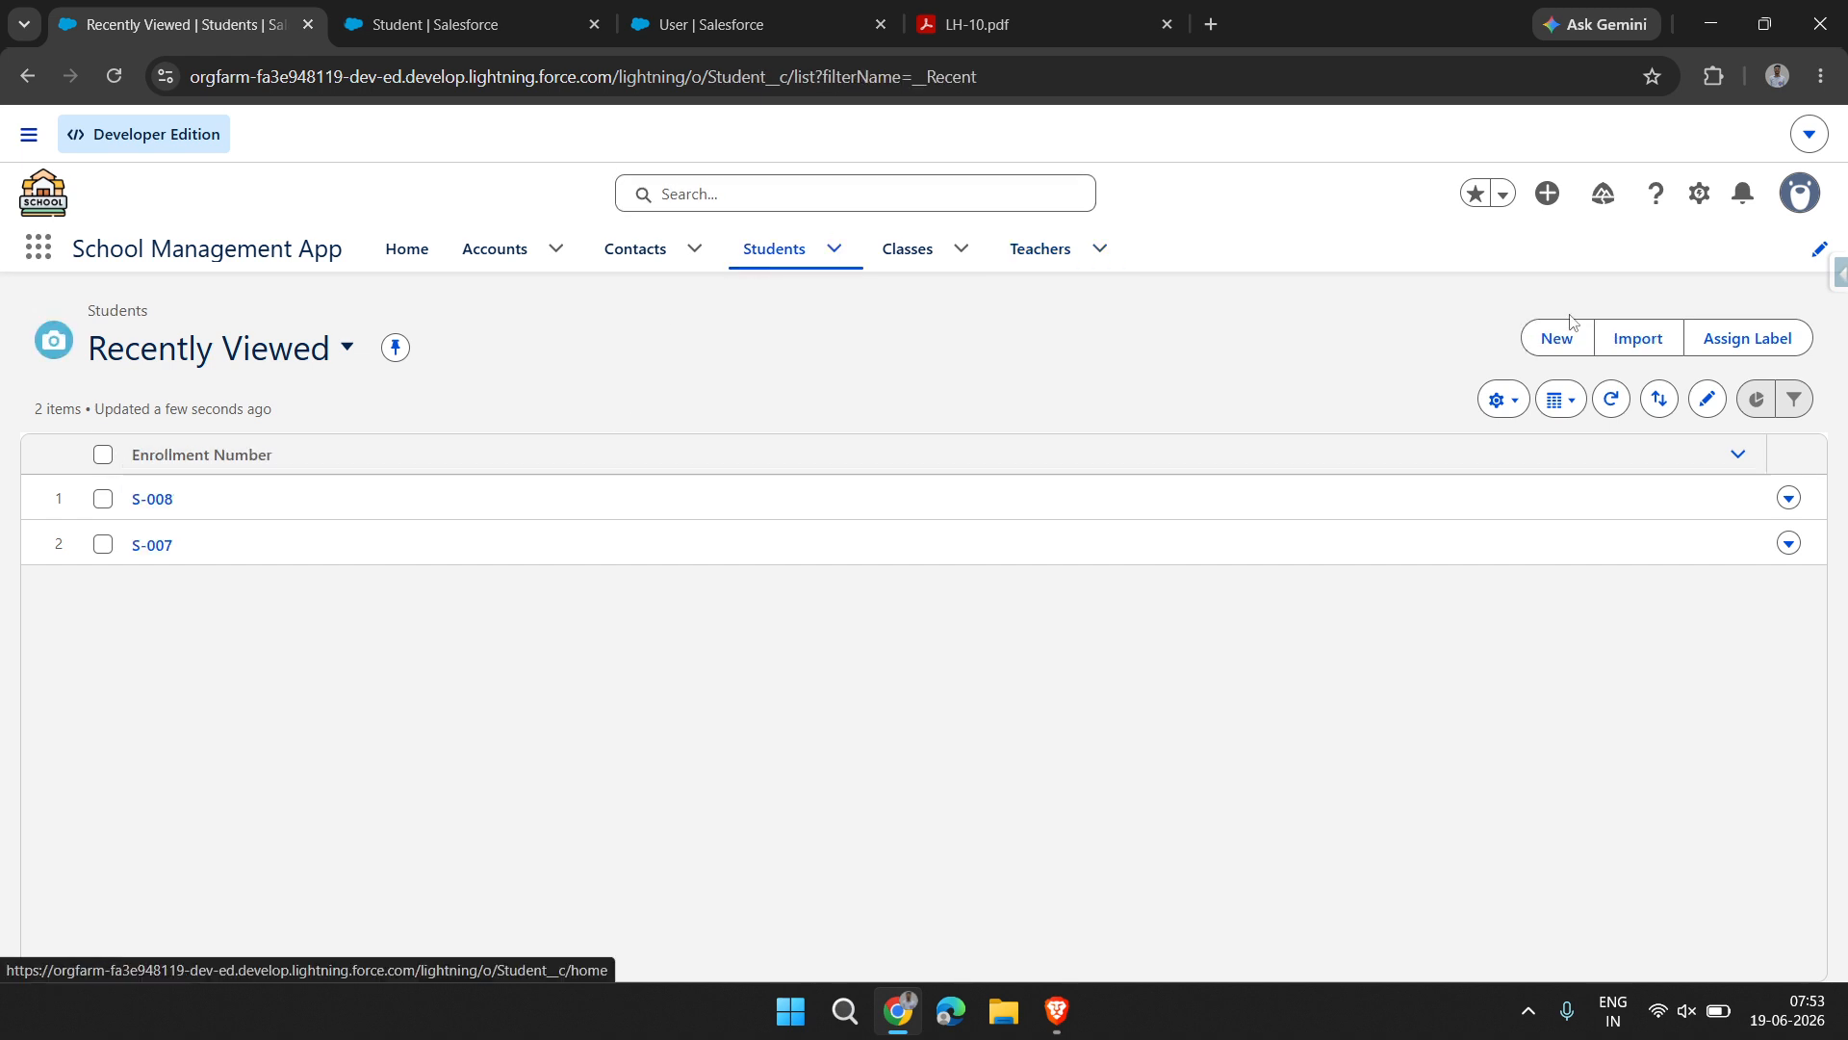
pyautogui.click(1566, 335)
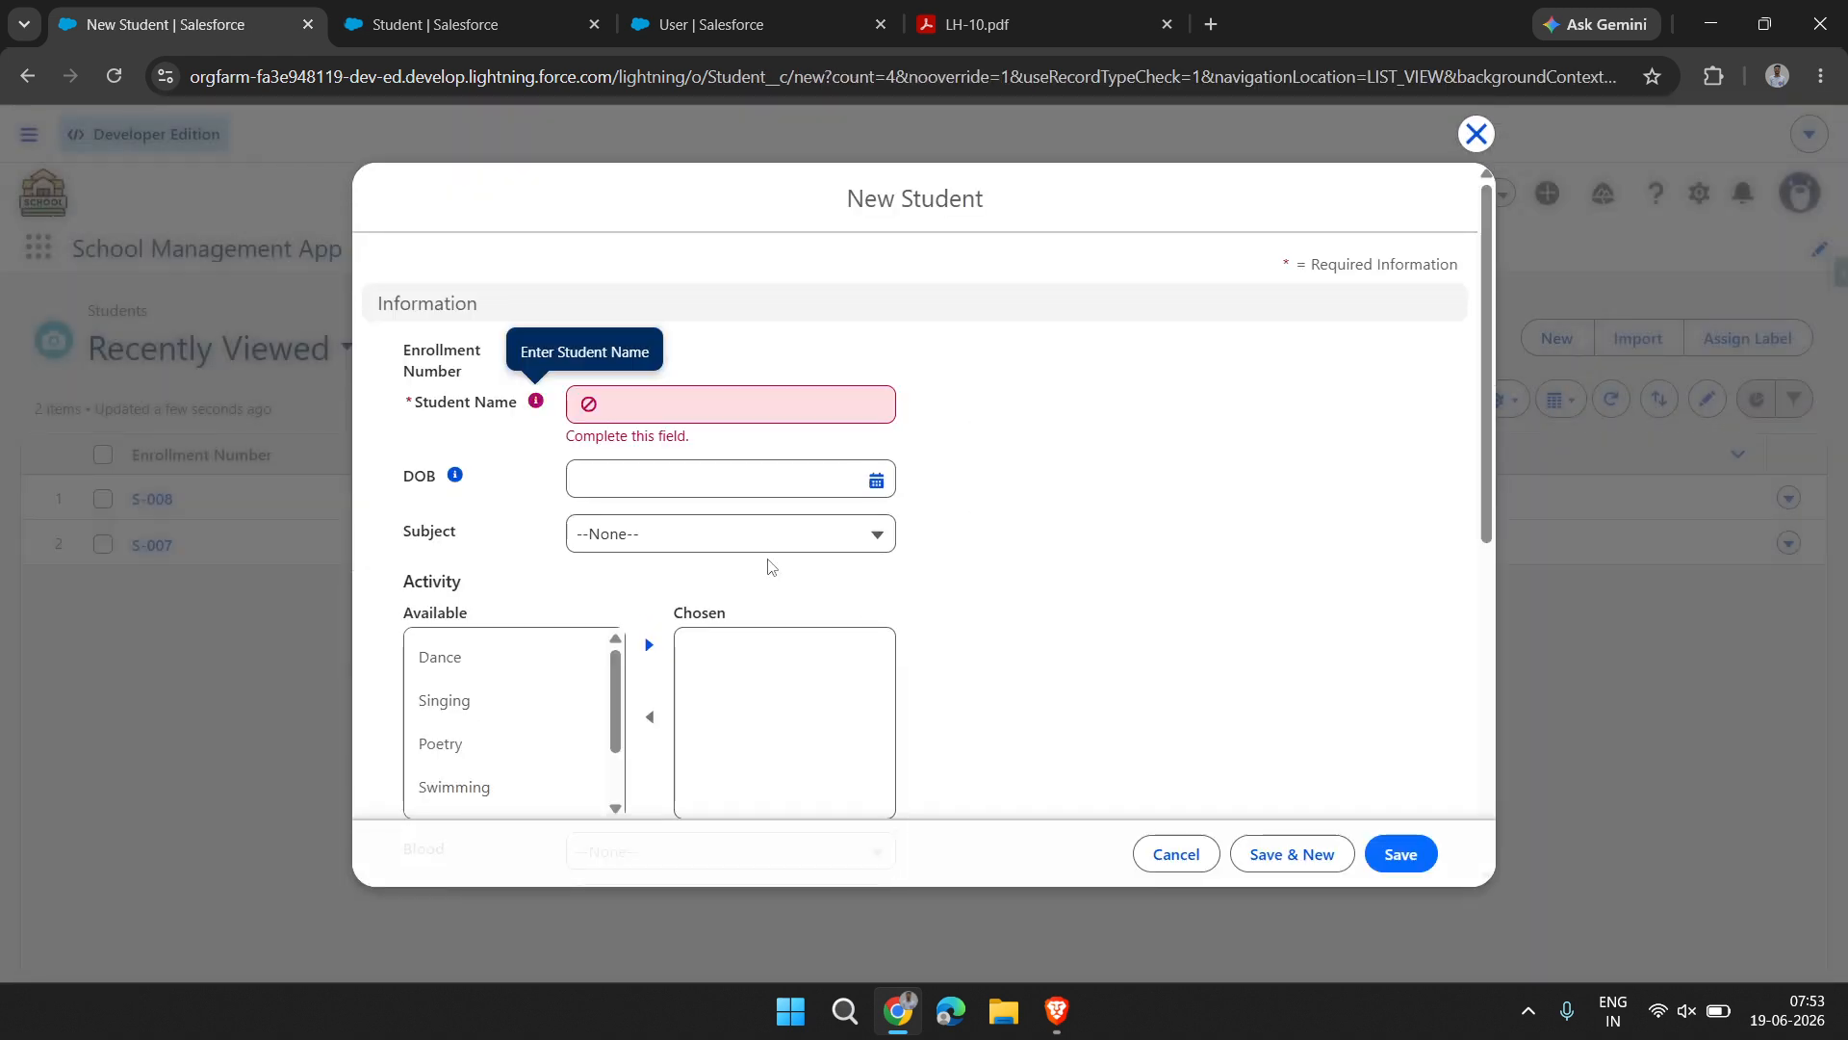
pyautogui.scroll(-5, 1049, 535)
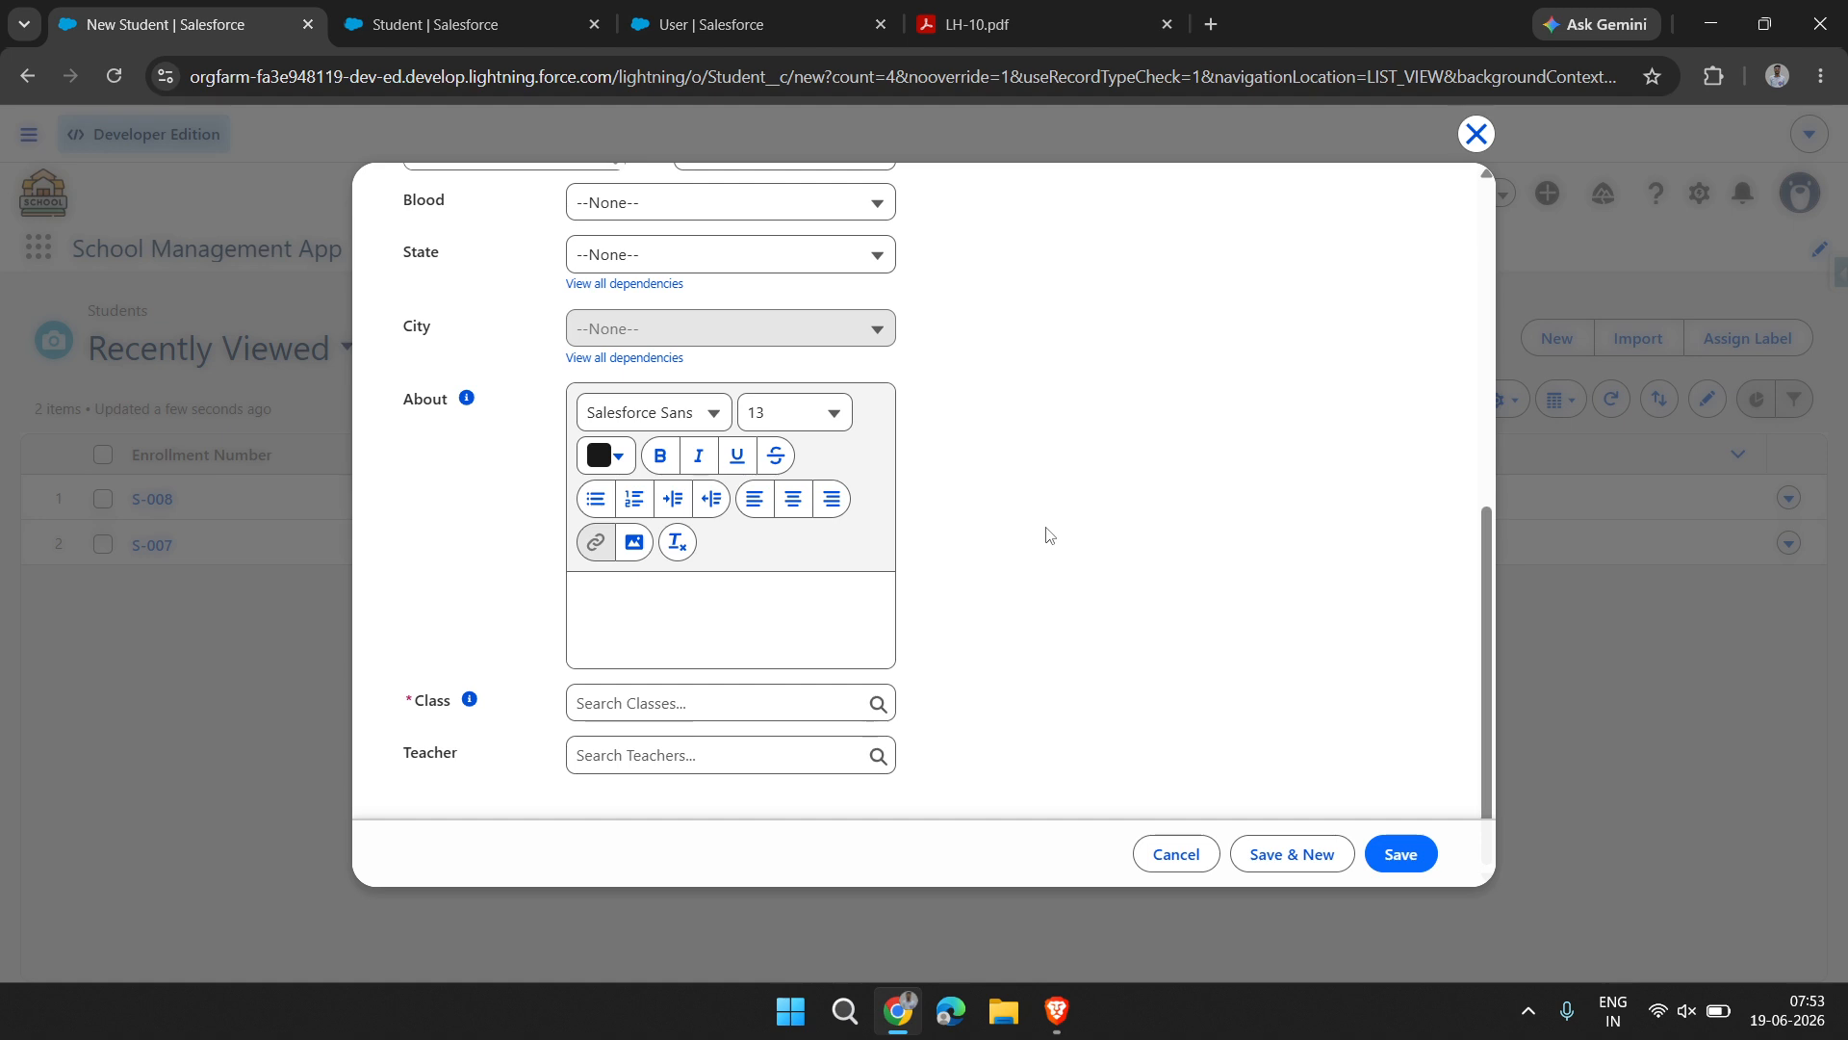
pyautogui.scroll(5, 626, 739)
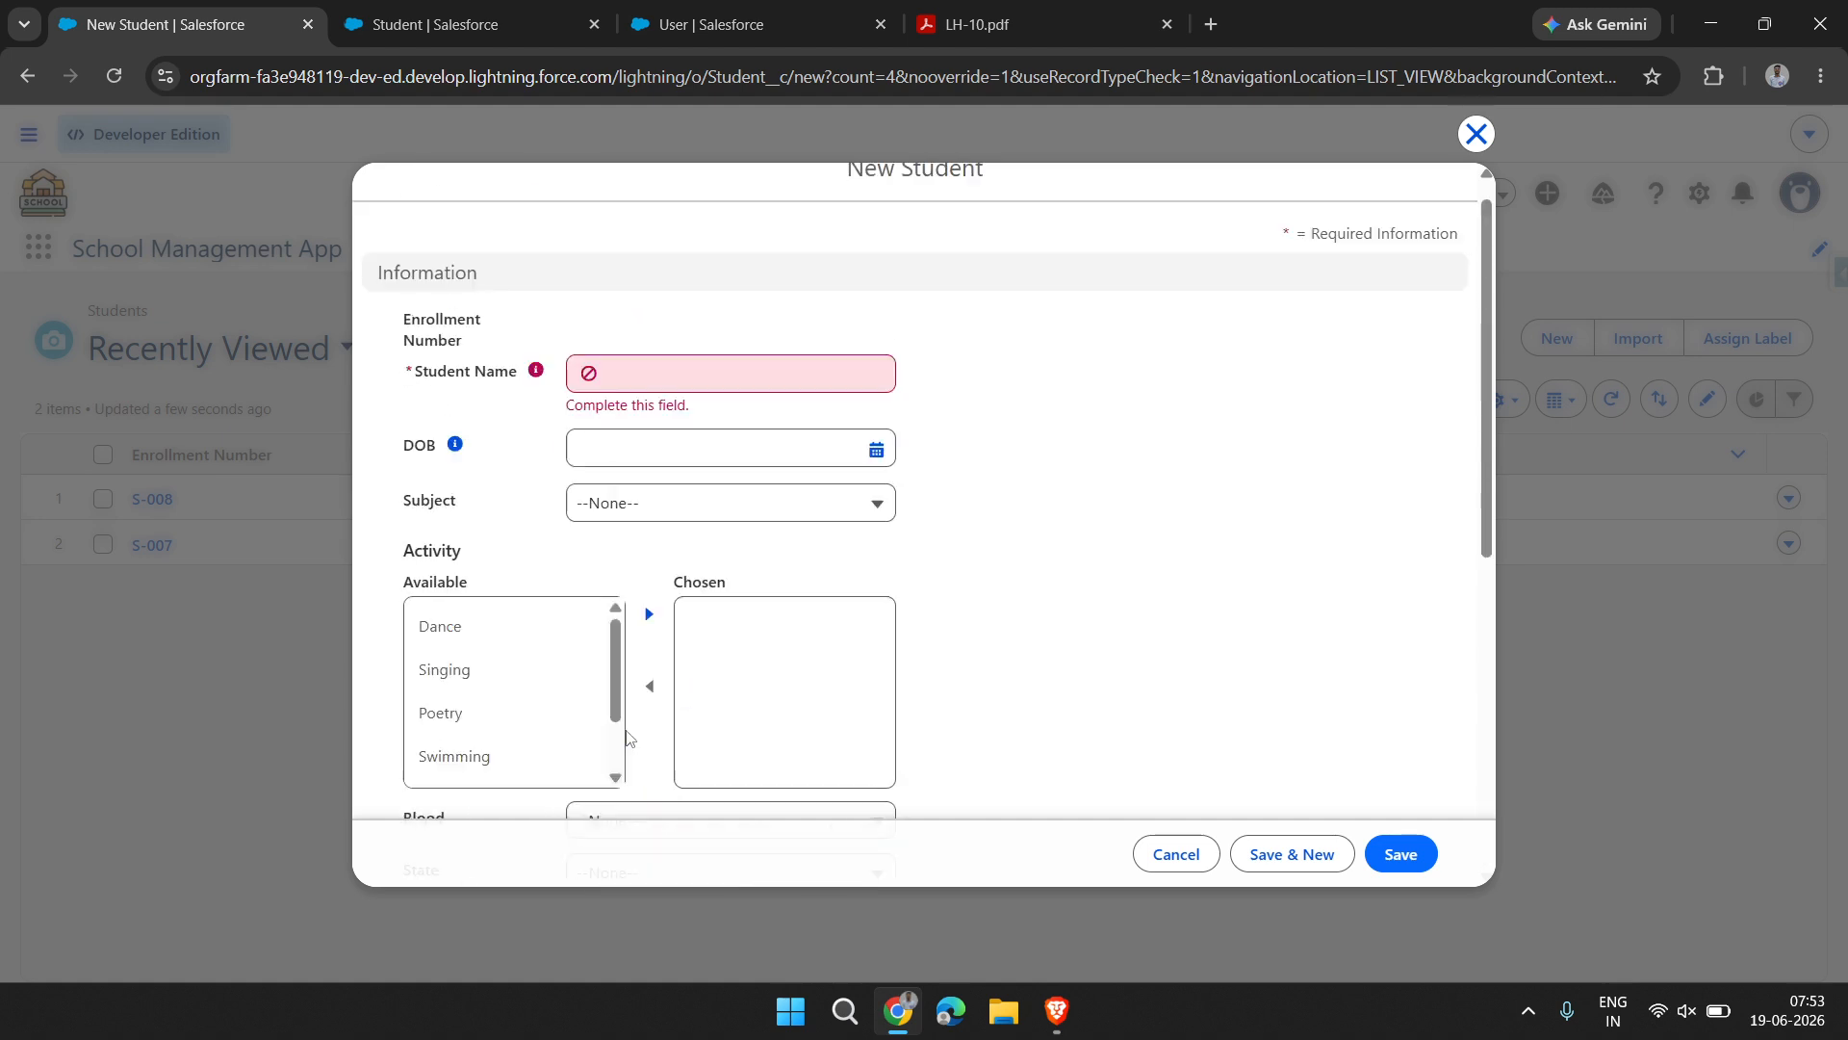
pyautogui.click(606, 401)
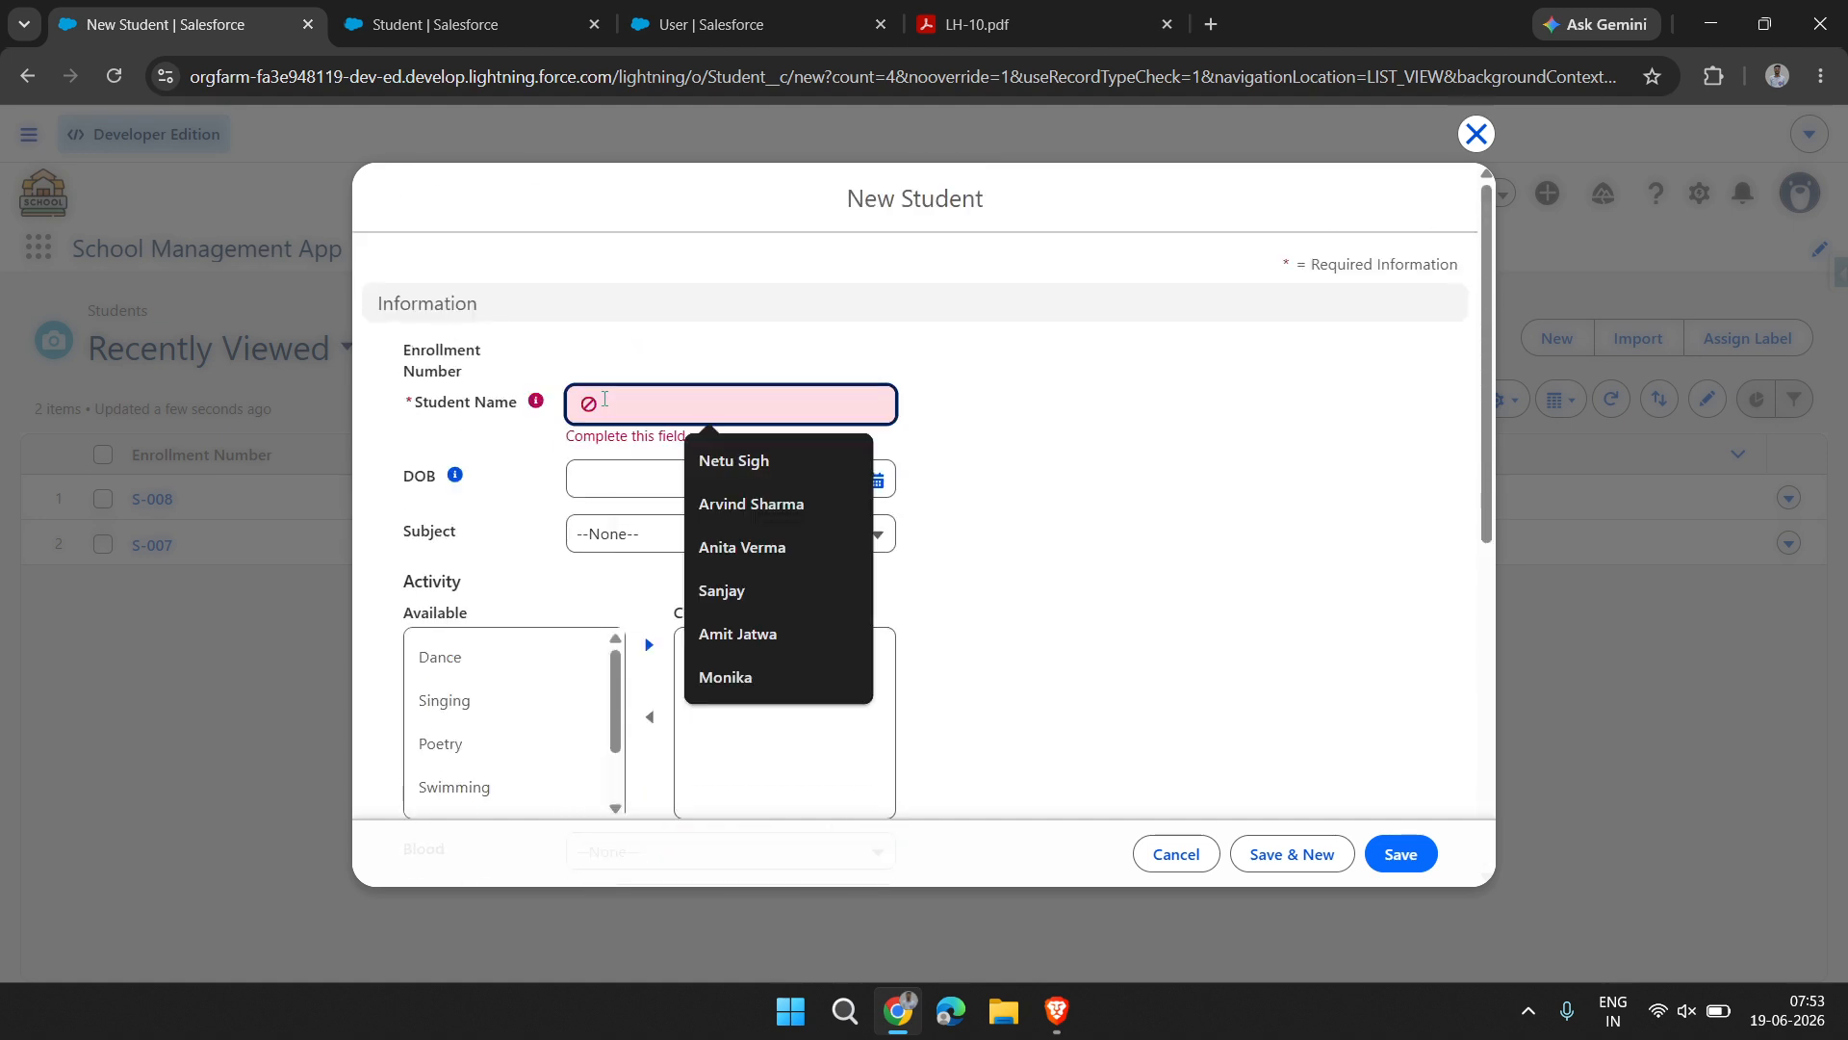
pyautogui.write('Monika')
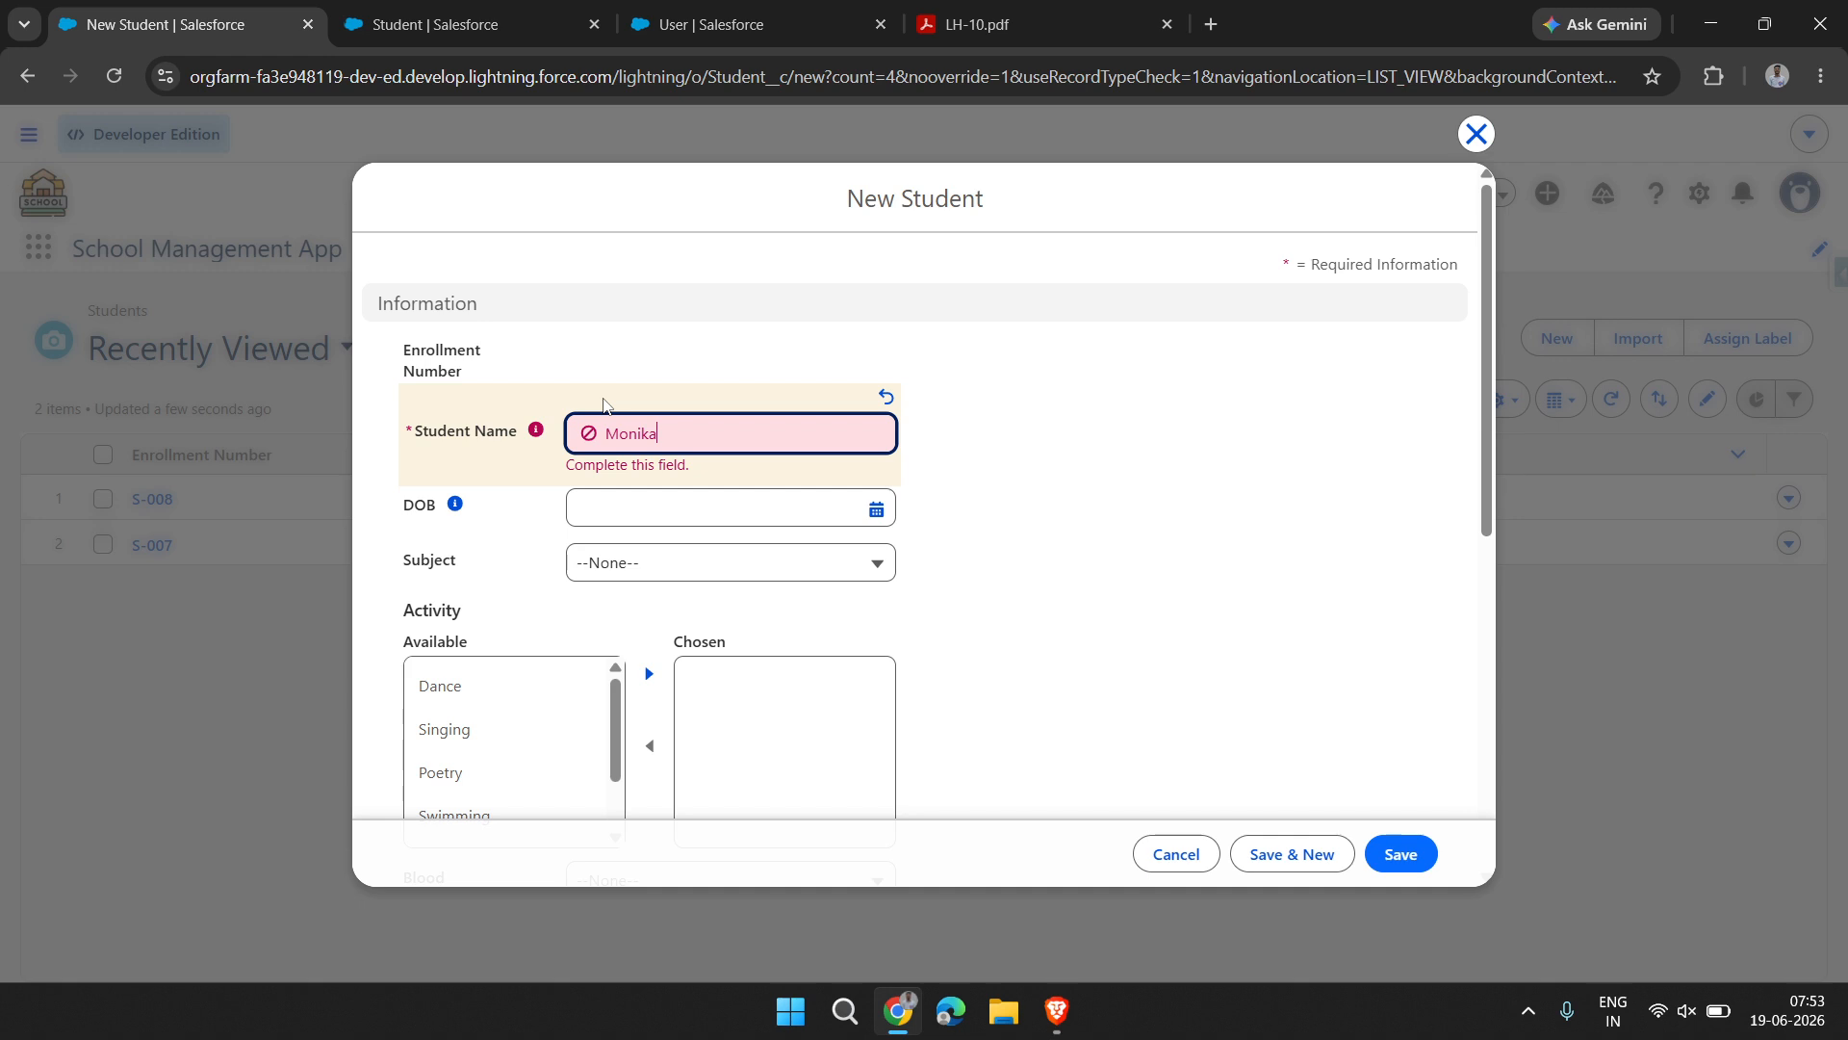
pyautogui.click(1067, 602)
# Fill in the student's date of birth and set the Subject to Commerce
pyautogui.click(821, 483)
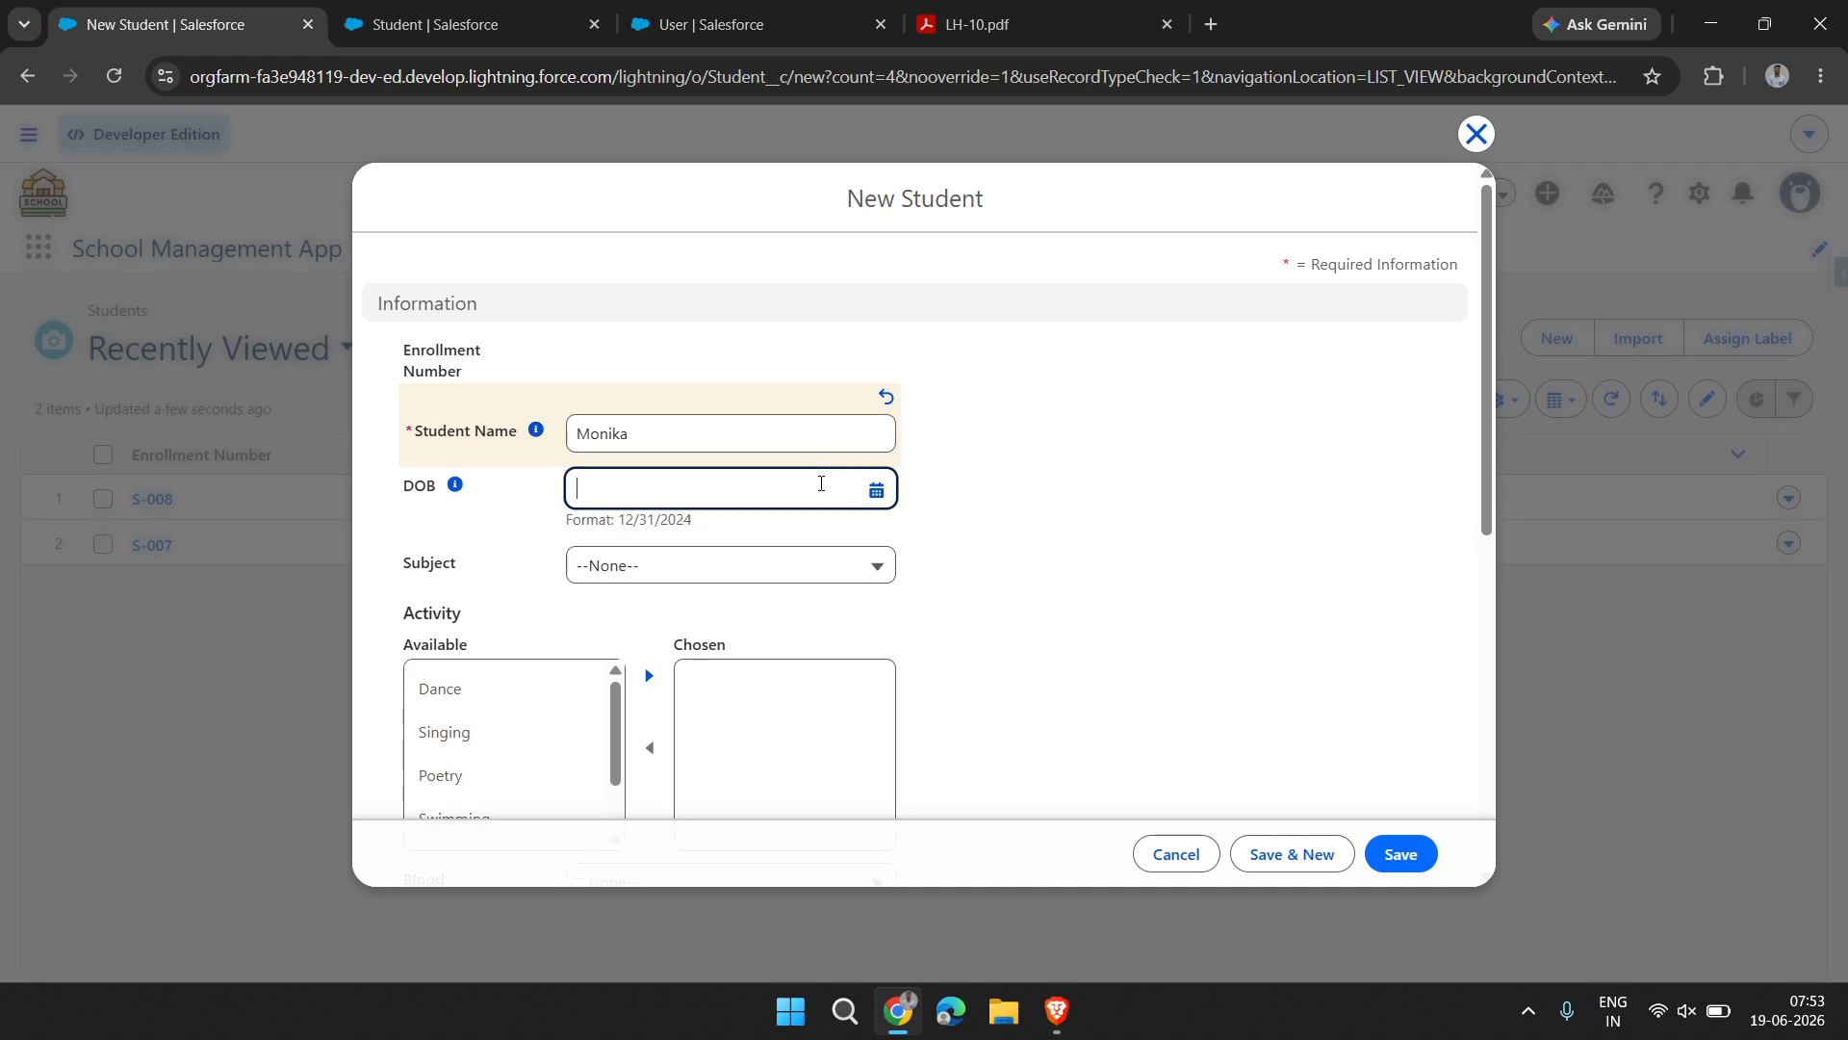
pyautogui.click(857, 542)
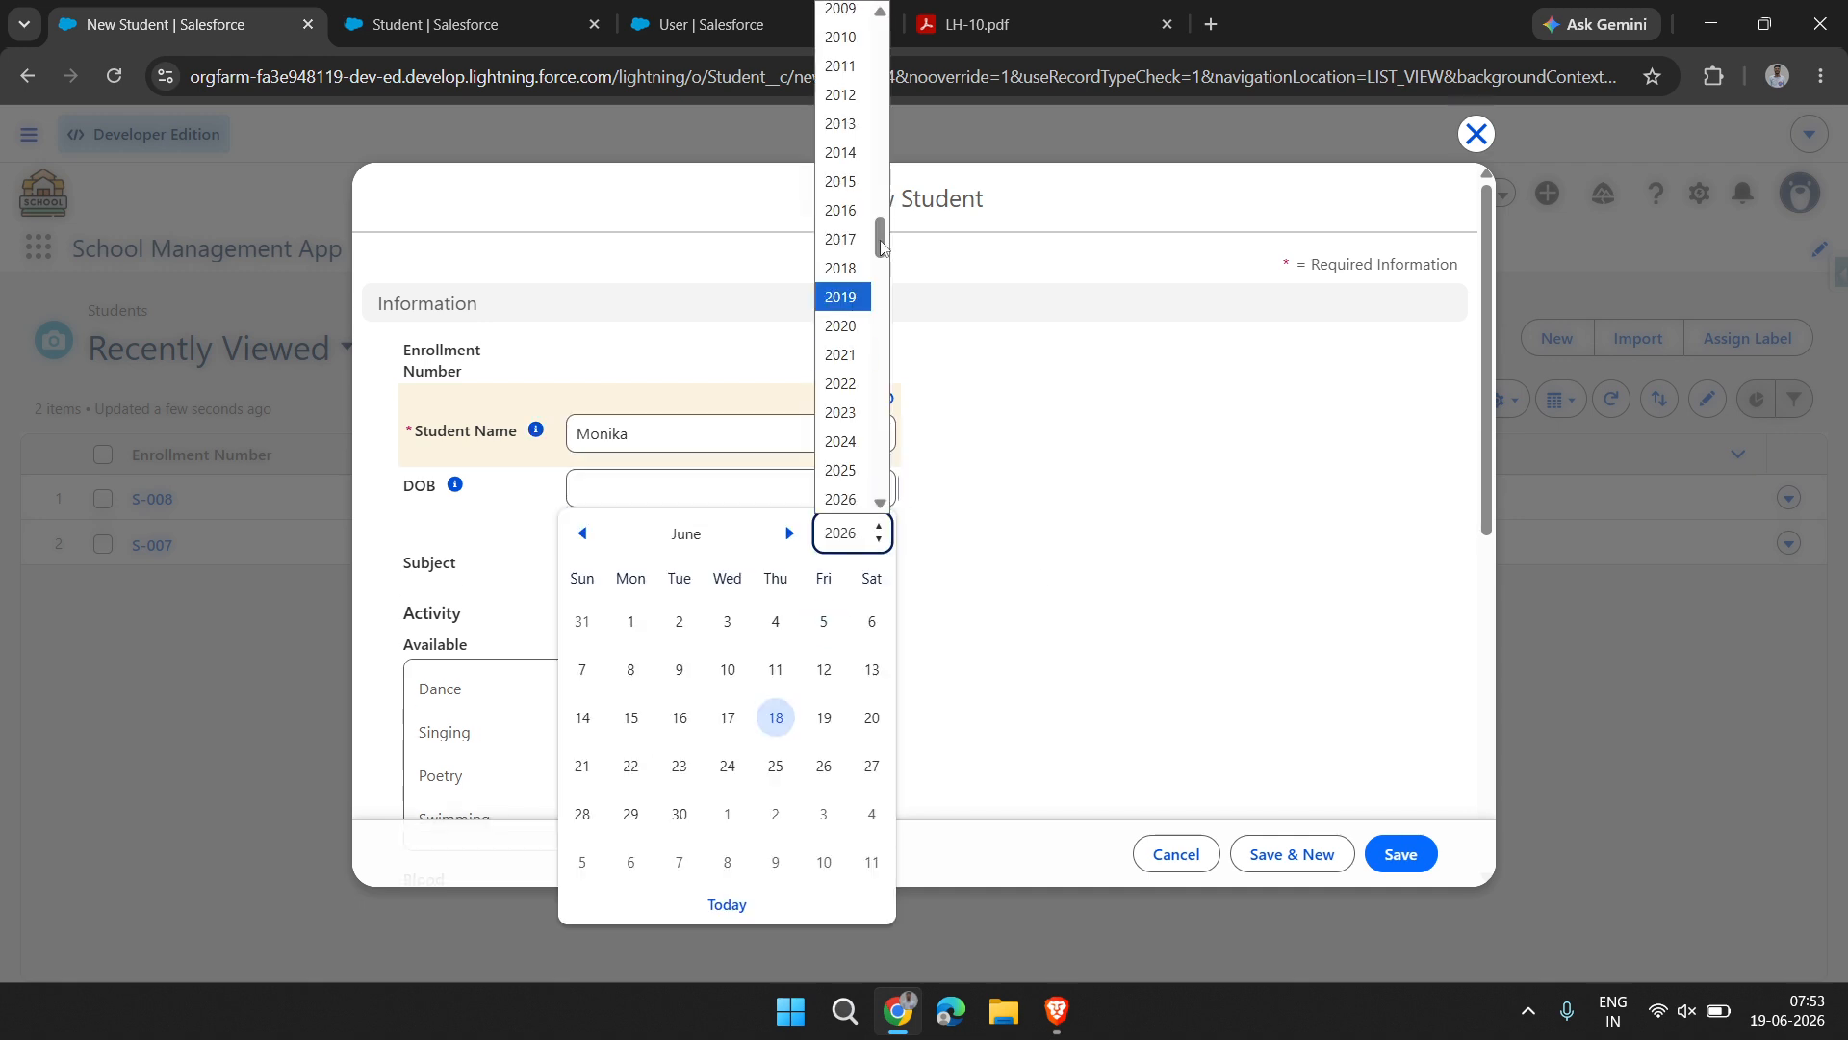
pyautogui.scroll(3, 856, 119)
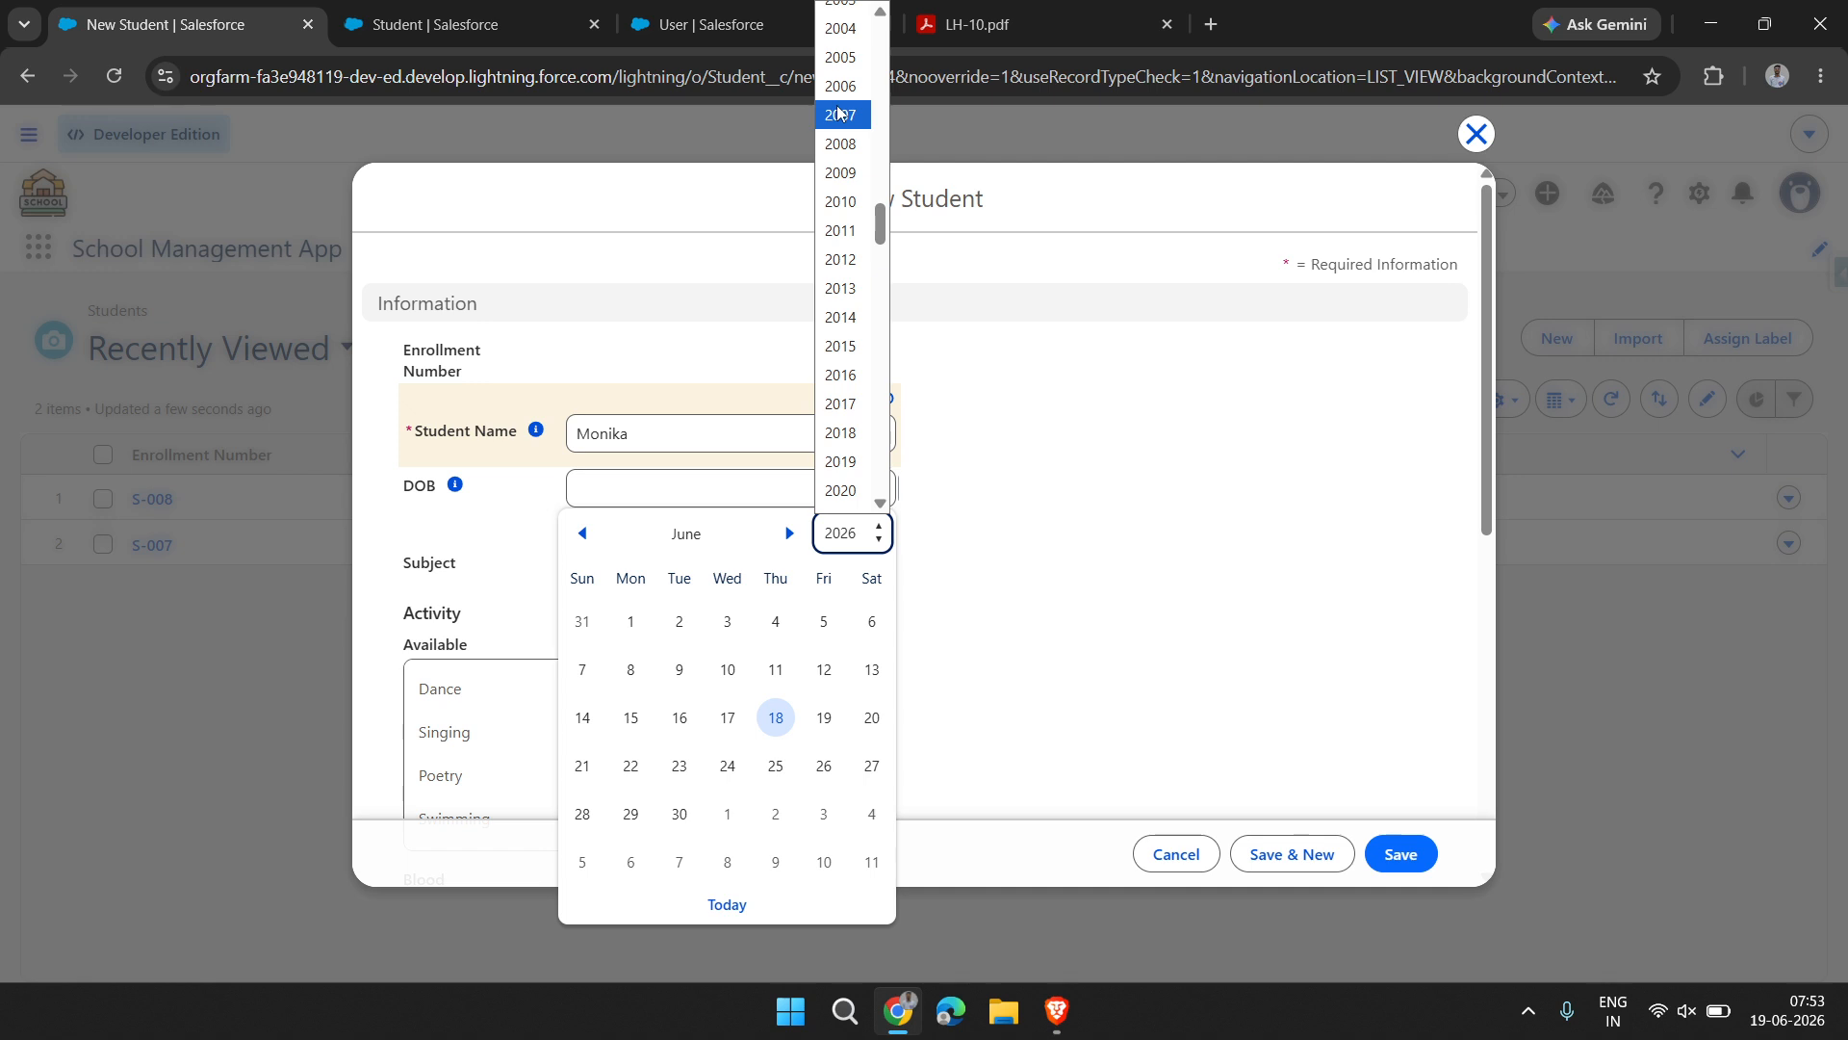
pyautogui.click(855, 118)
pyautogui.click(729, 671)
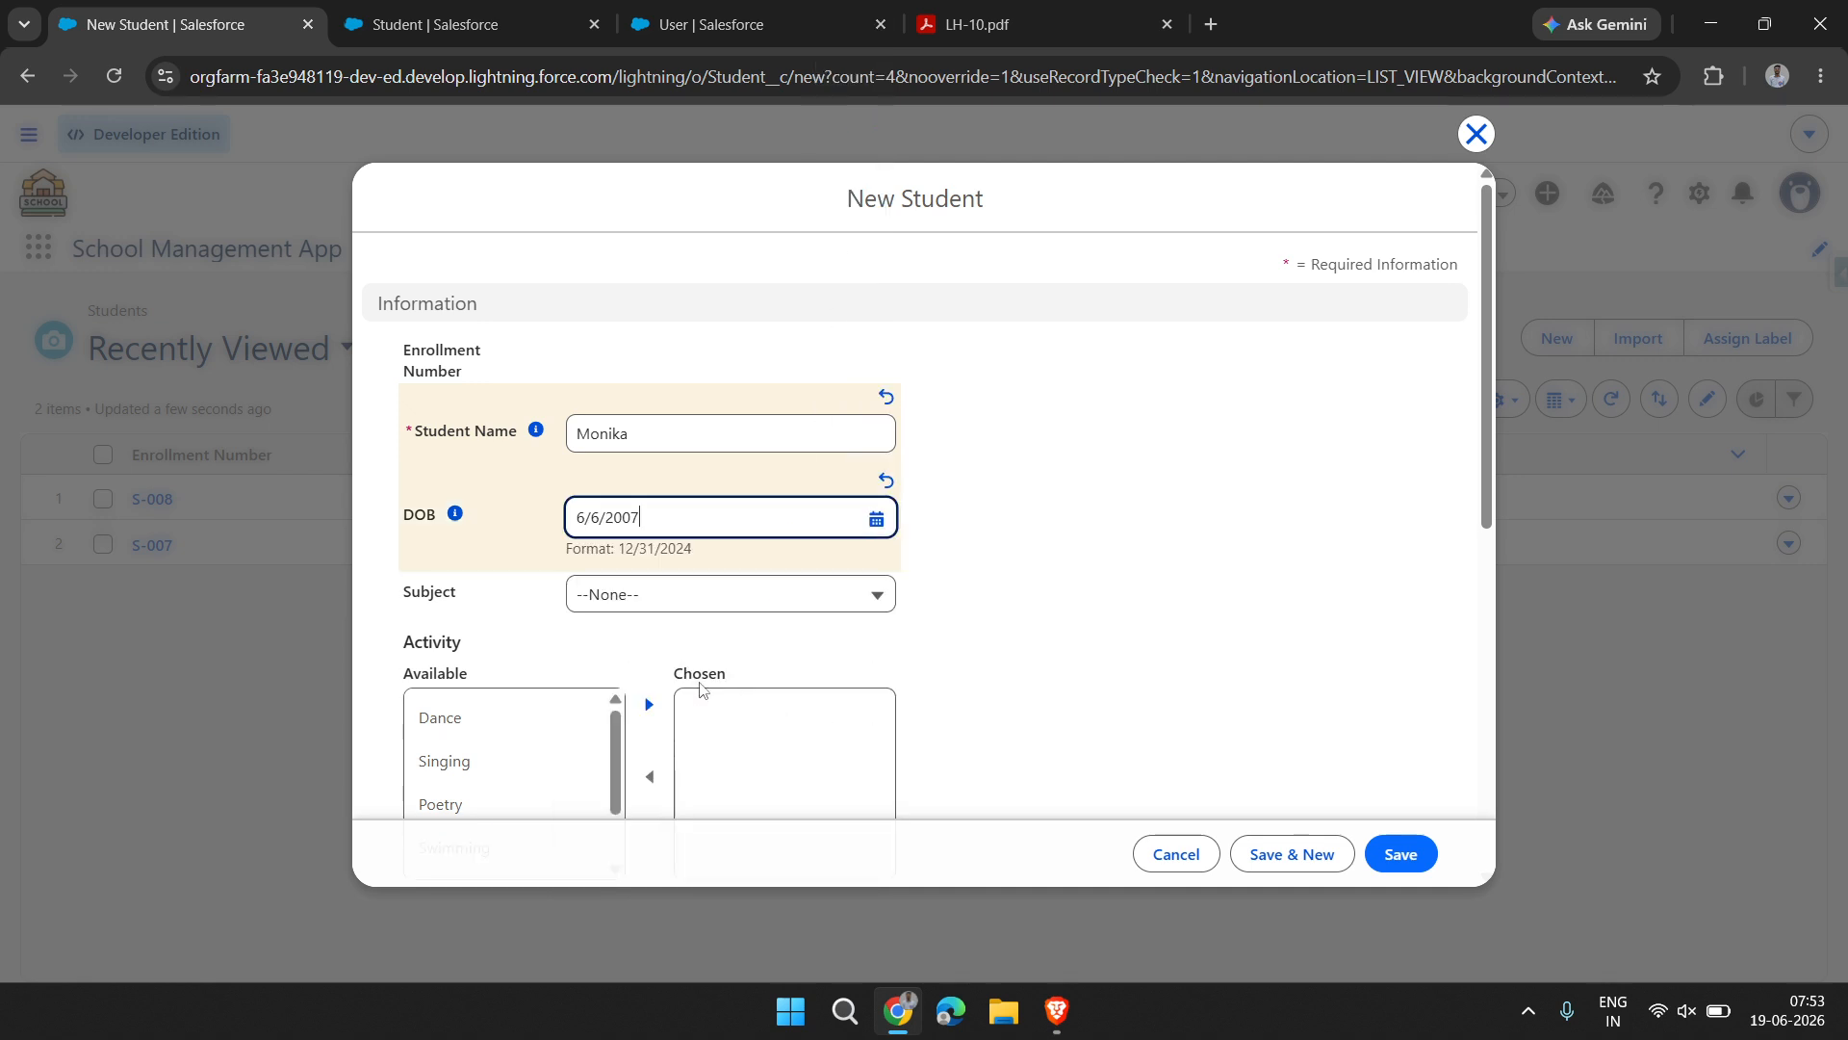
pyautogui.click(627, 600)
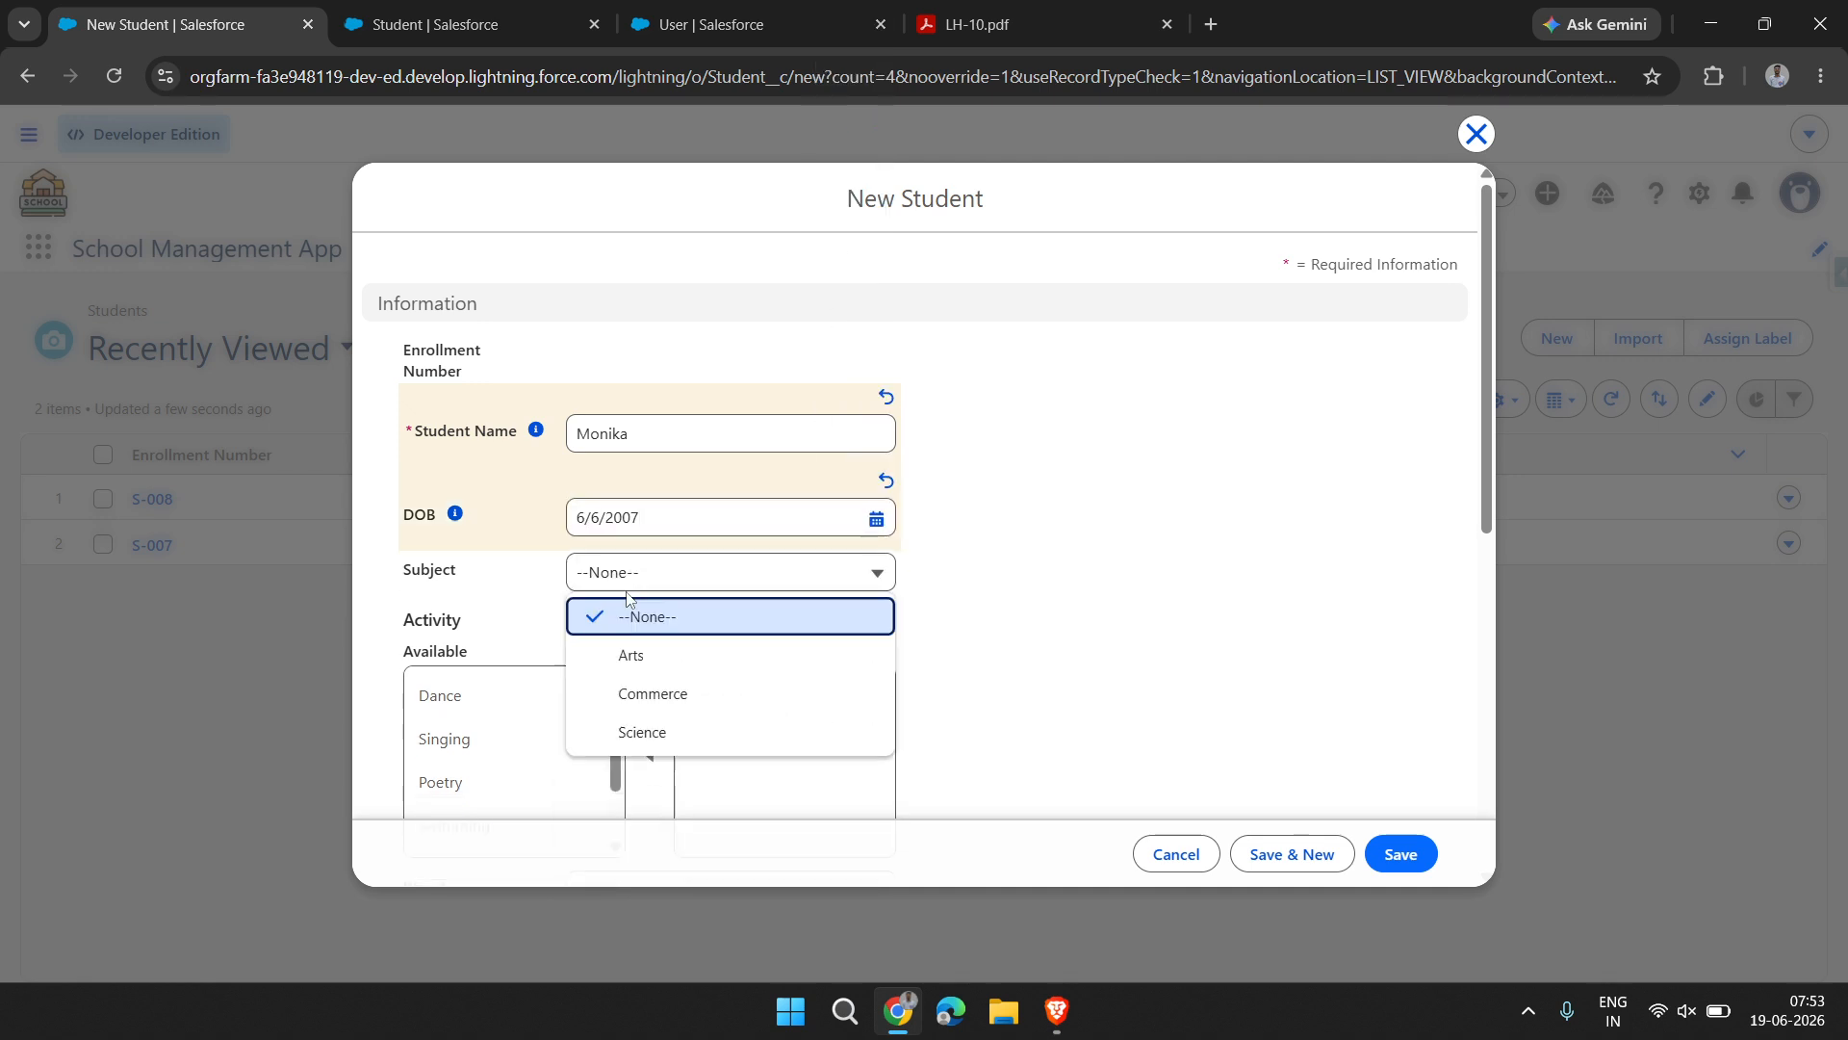
pyautogui.click(681, 693)
# Try to add Swimming to the student's chosen activities and set the Blood field to AB
pyautogui.scroll(-5, 632, 736)
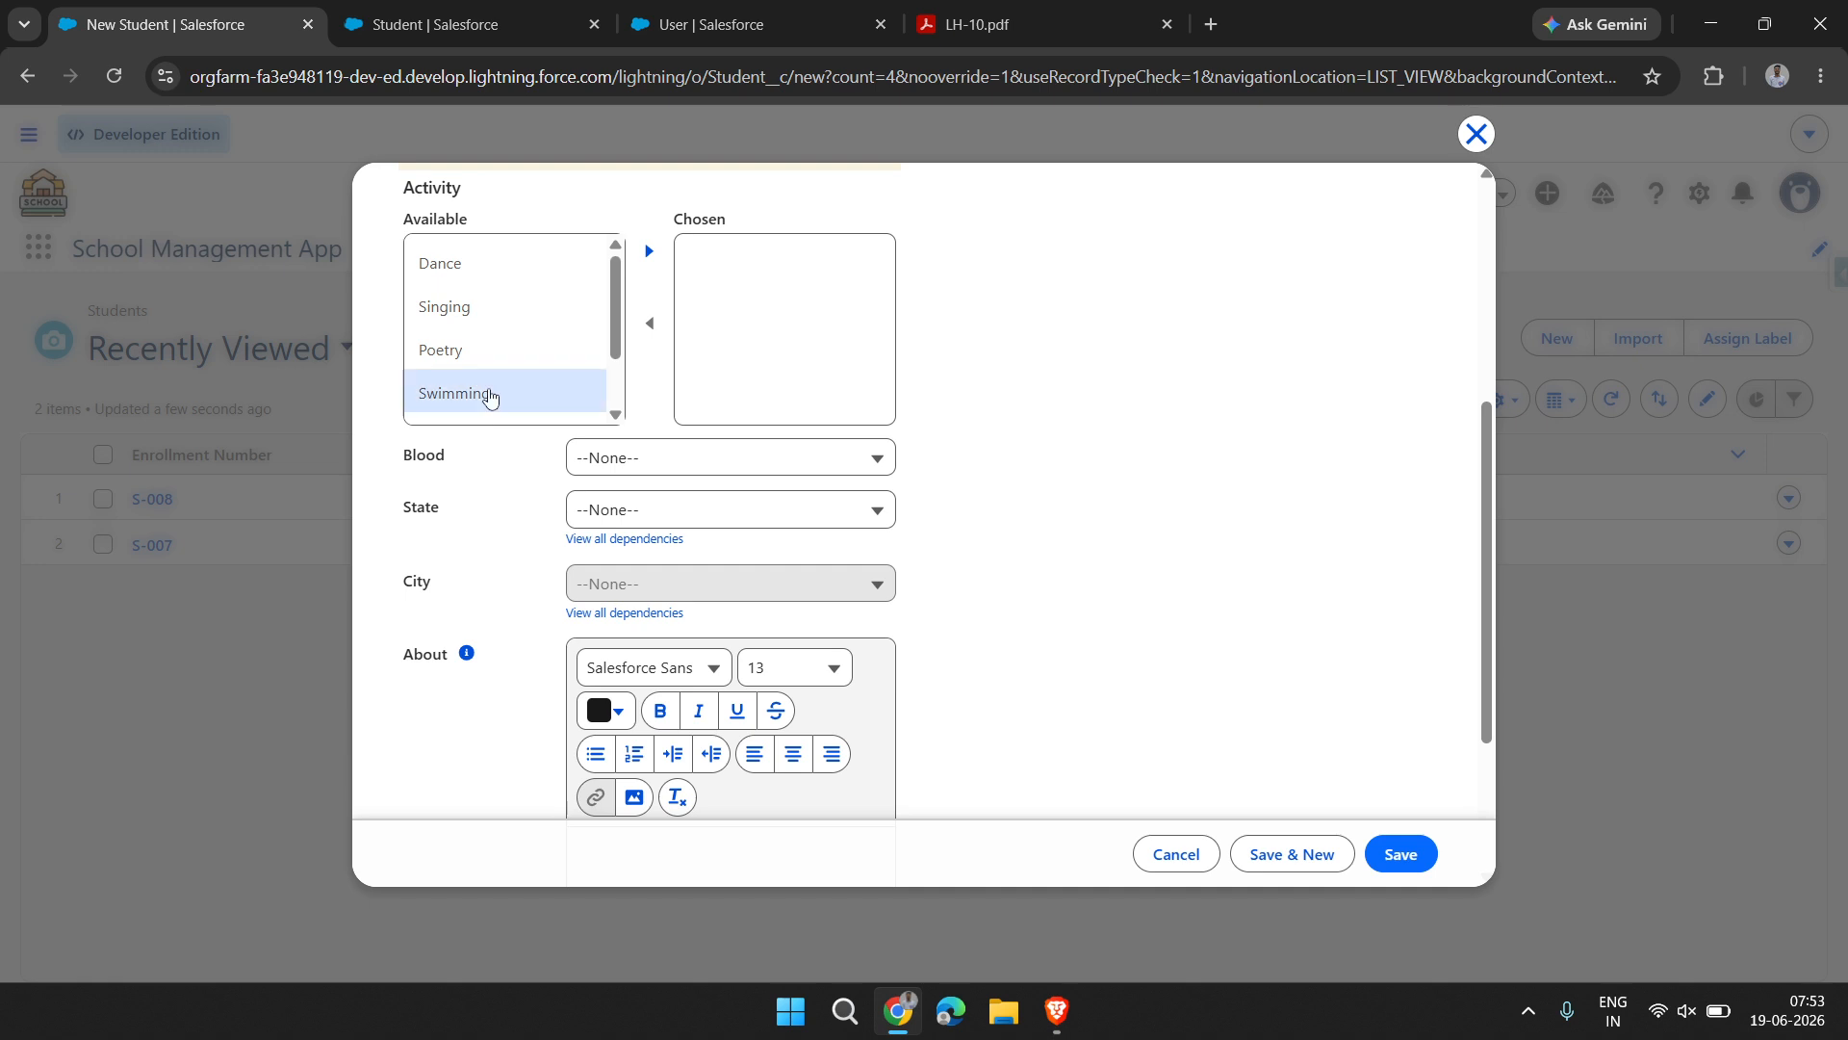
pyautogui.click(487, 392)
pyautogui.click(649, 251)
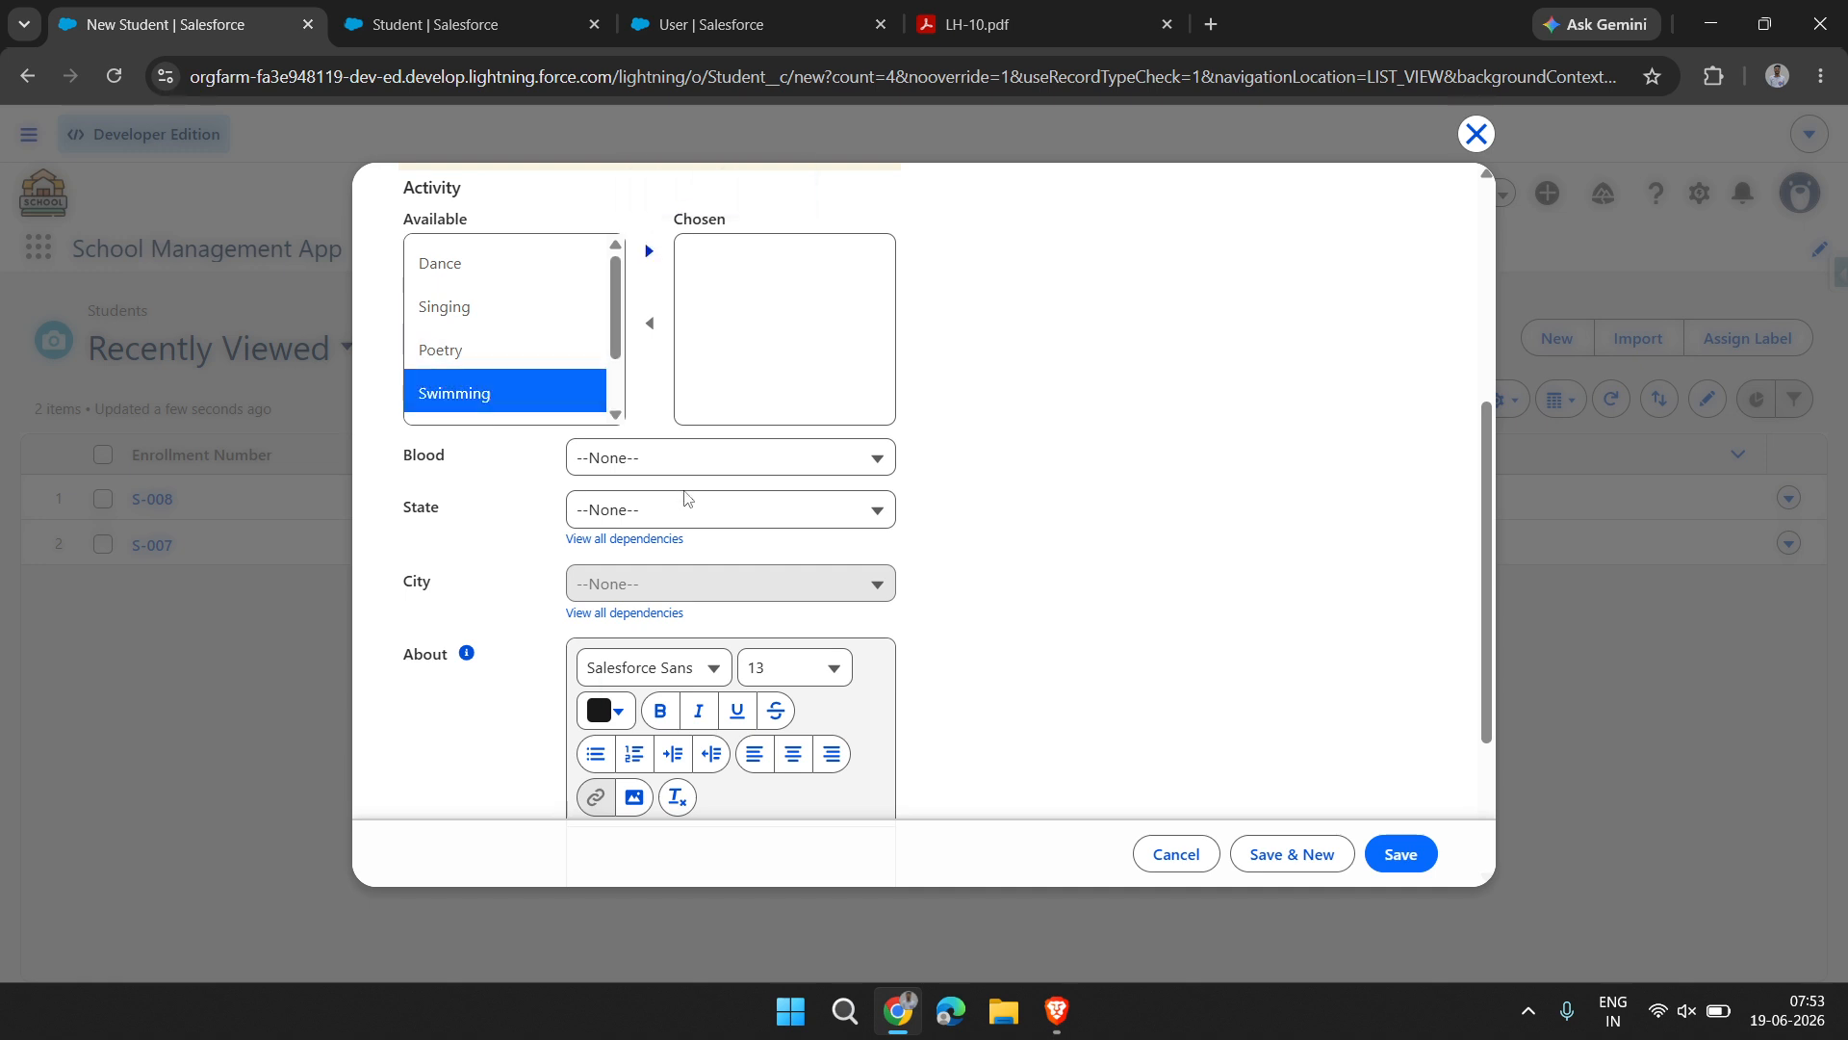
pyautogui.click(691, 475)
pyautogui.click(742, 611)
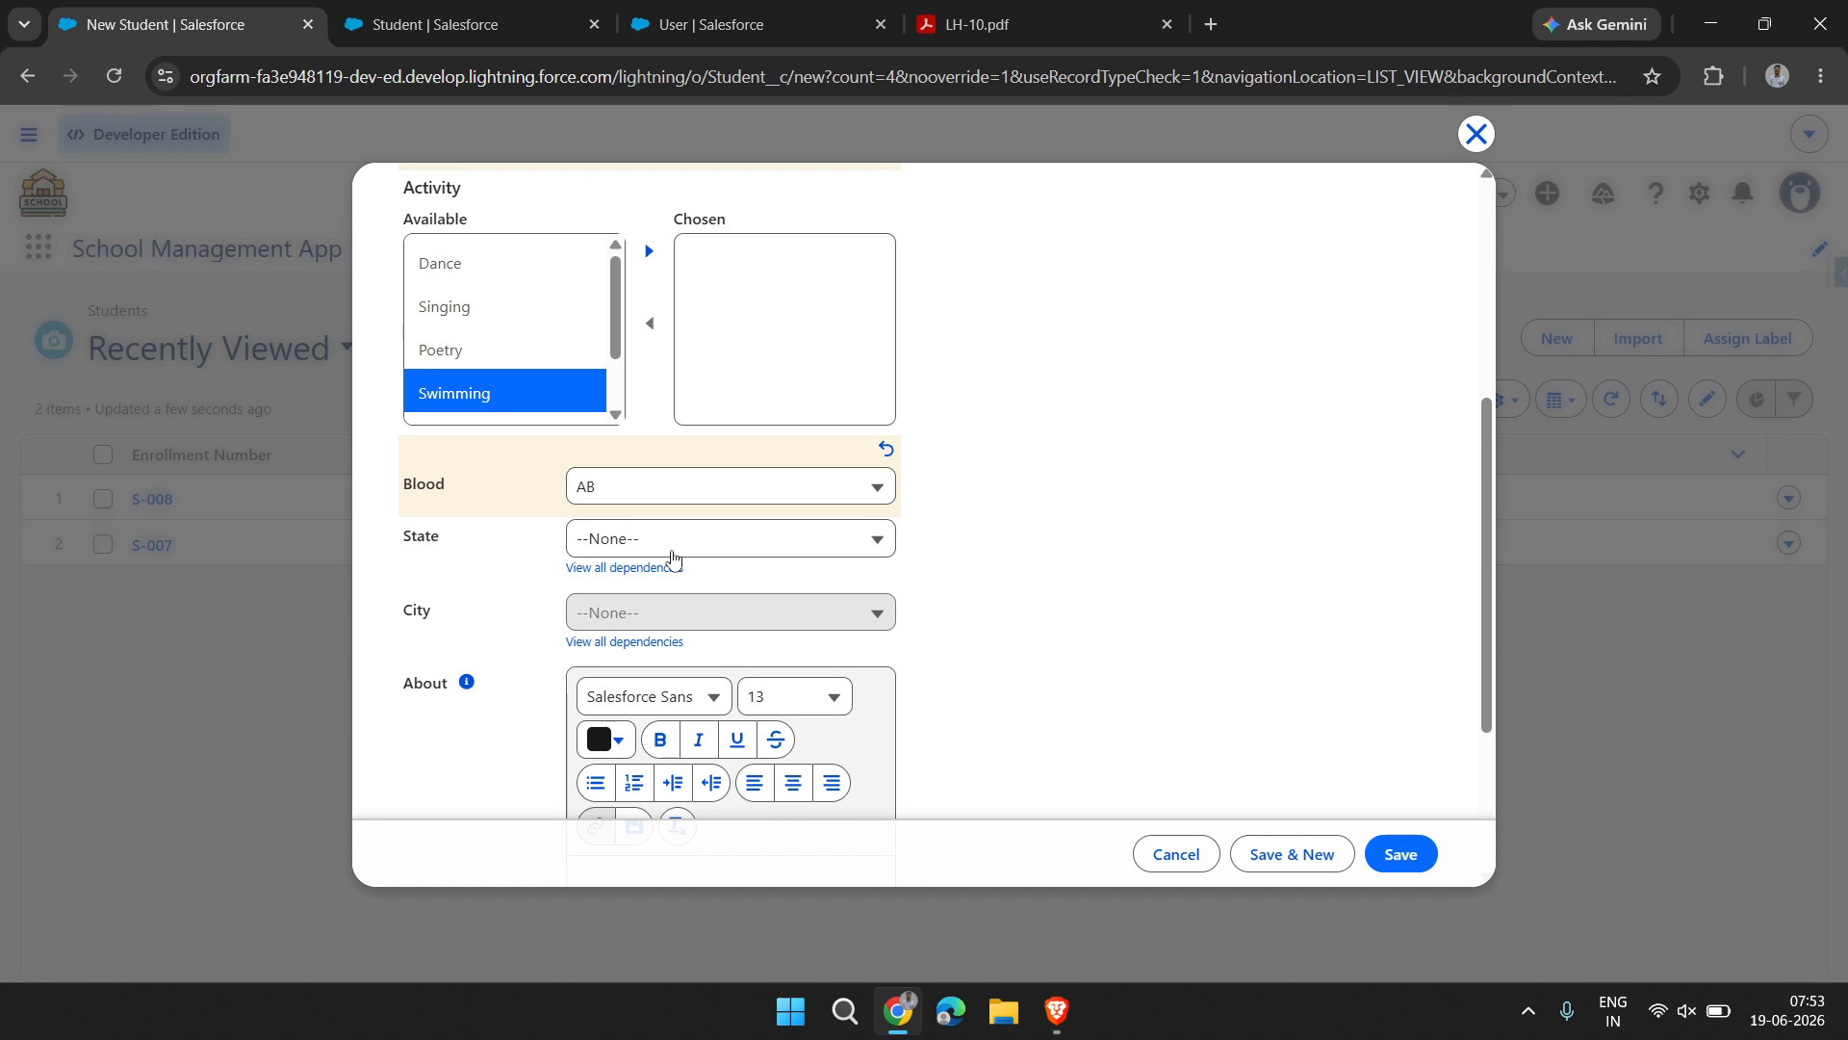
# Set the student's State to MP and City to Indore
pyautogui.click(672, 555)
pyautogui.click(668, 700)
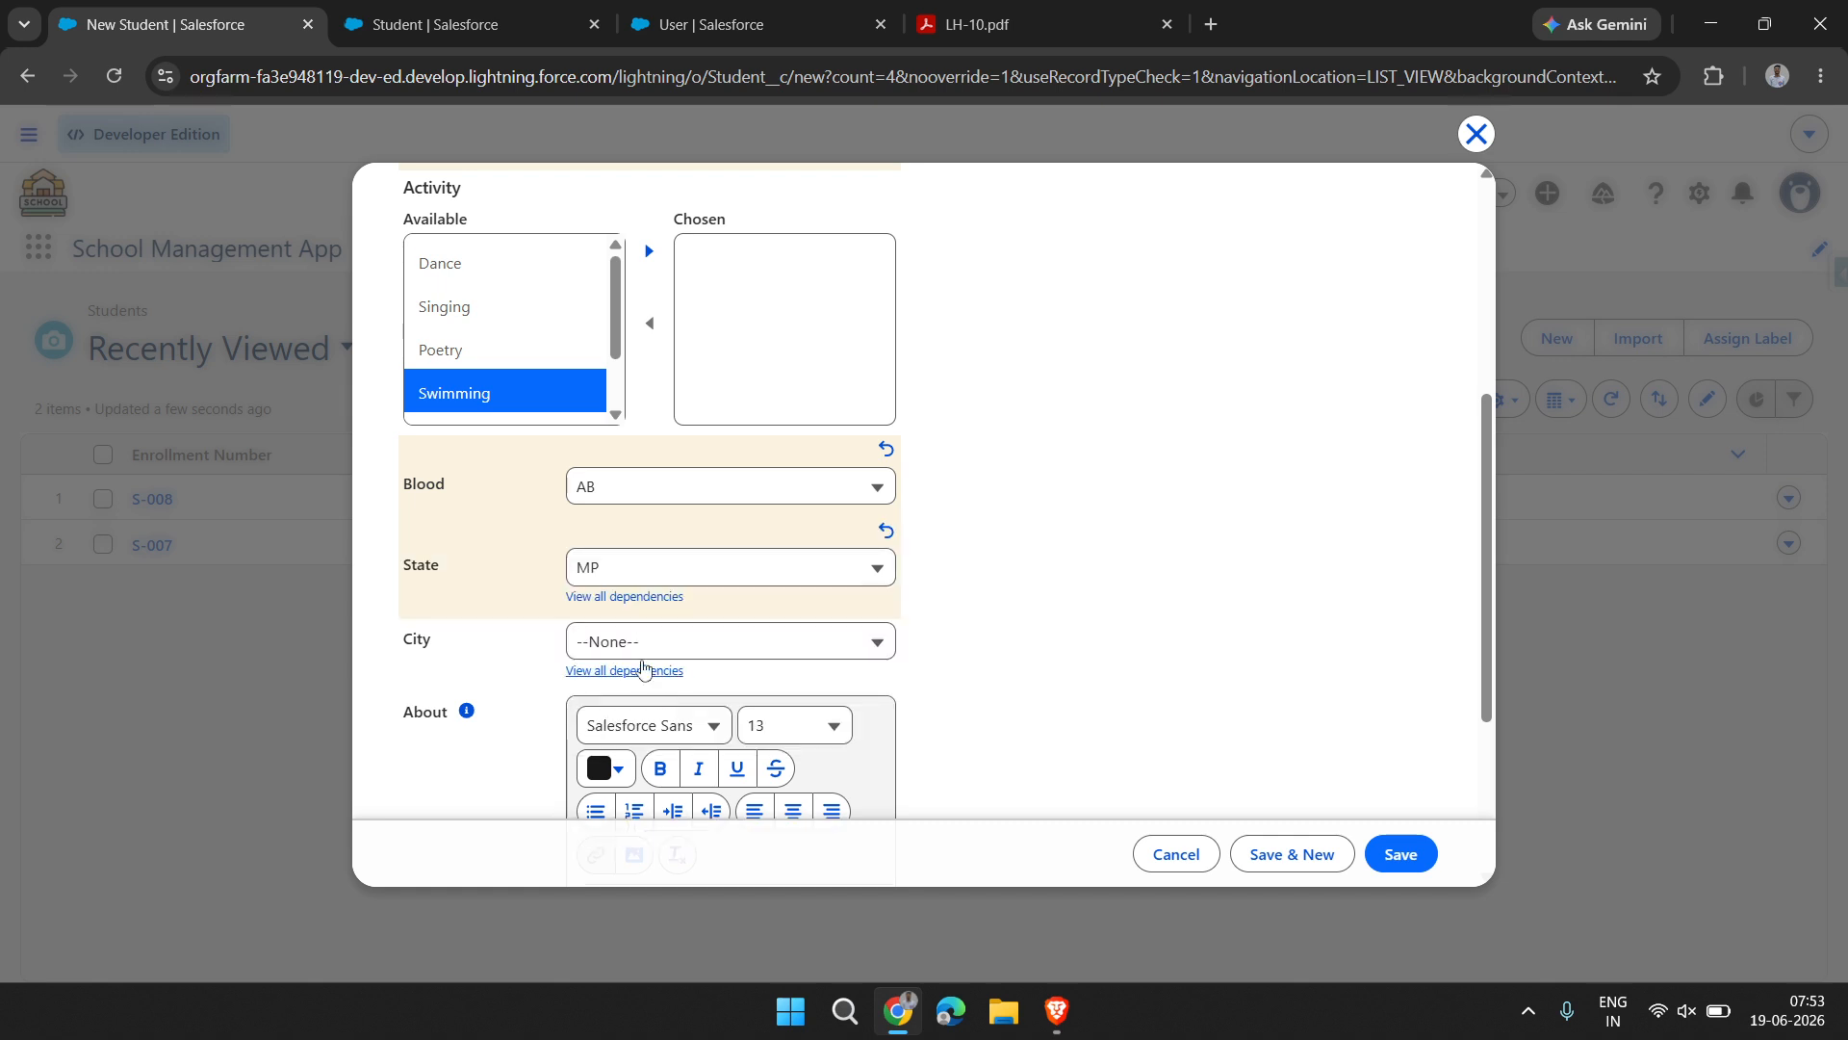
pyautogui.click(632, 645)
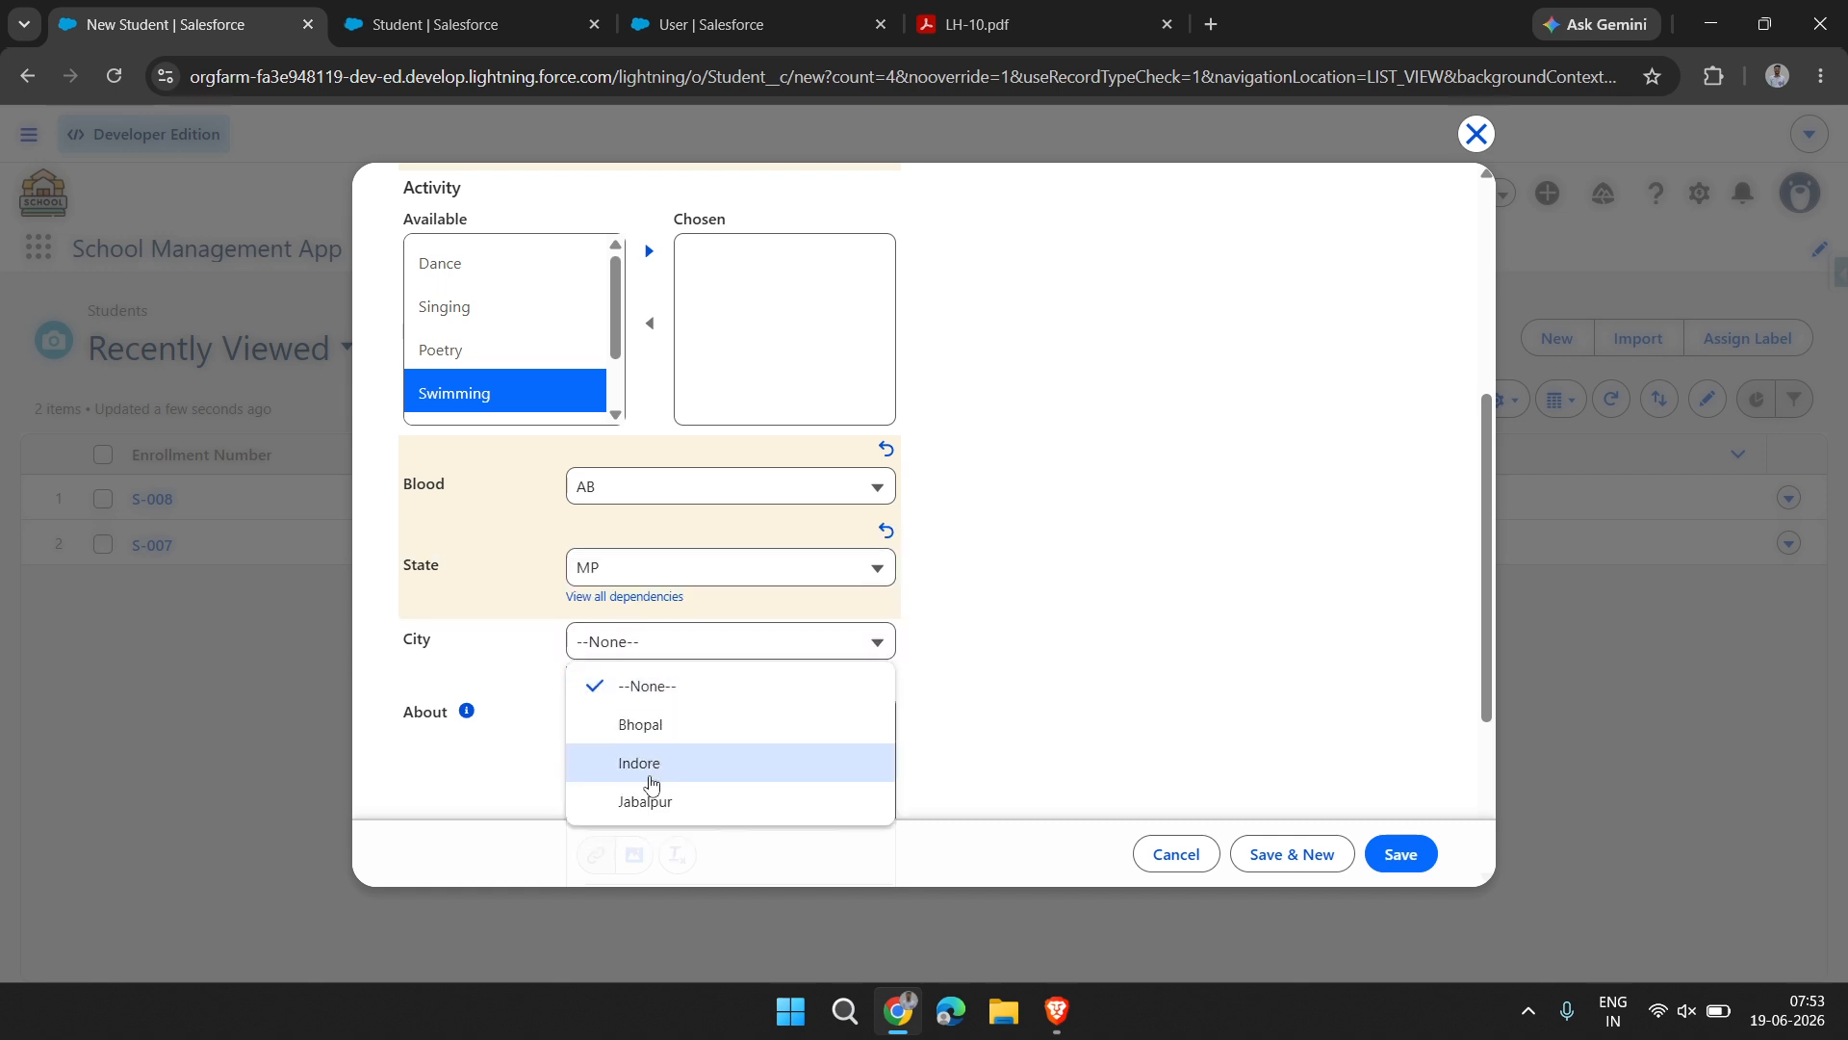
pyautogui.click(651, 763)
# Assign the student to the 11th class in the required Class lookup
pyautogui.scroll(-4, 648, 779)
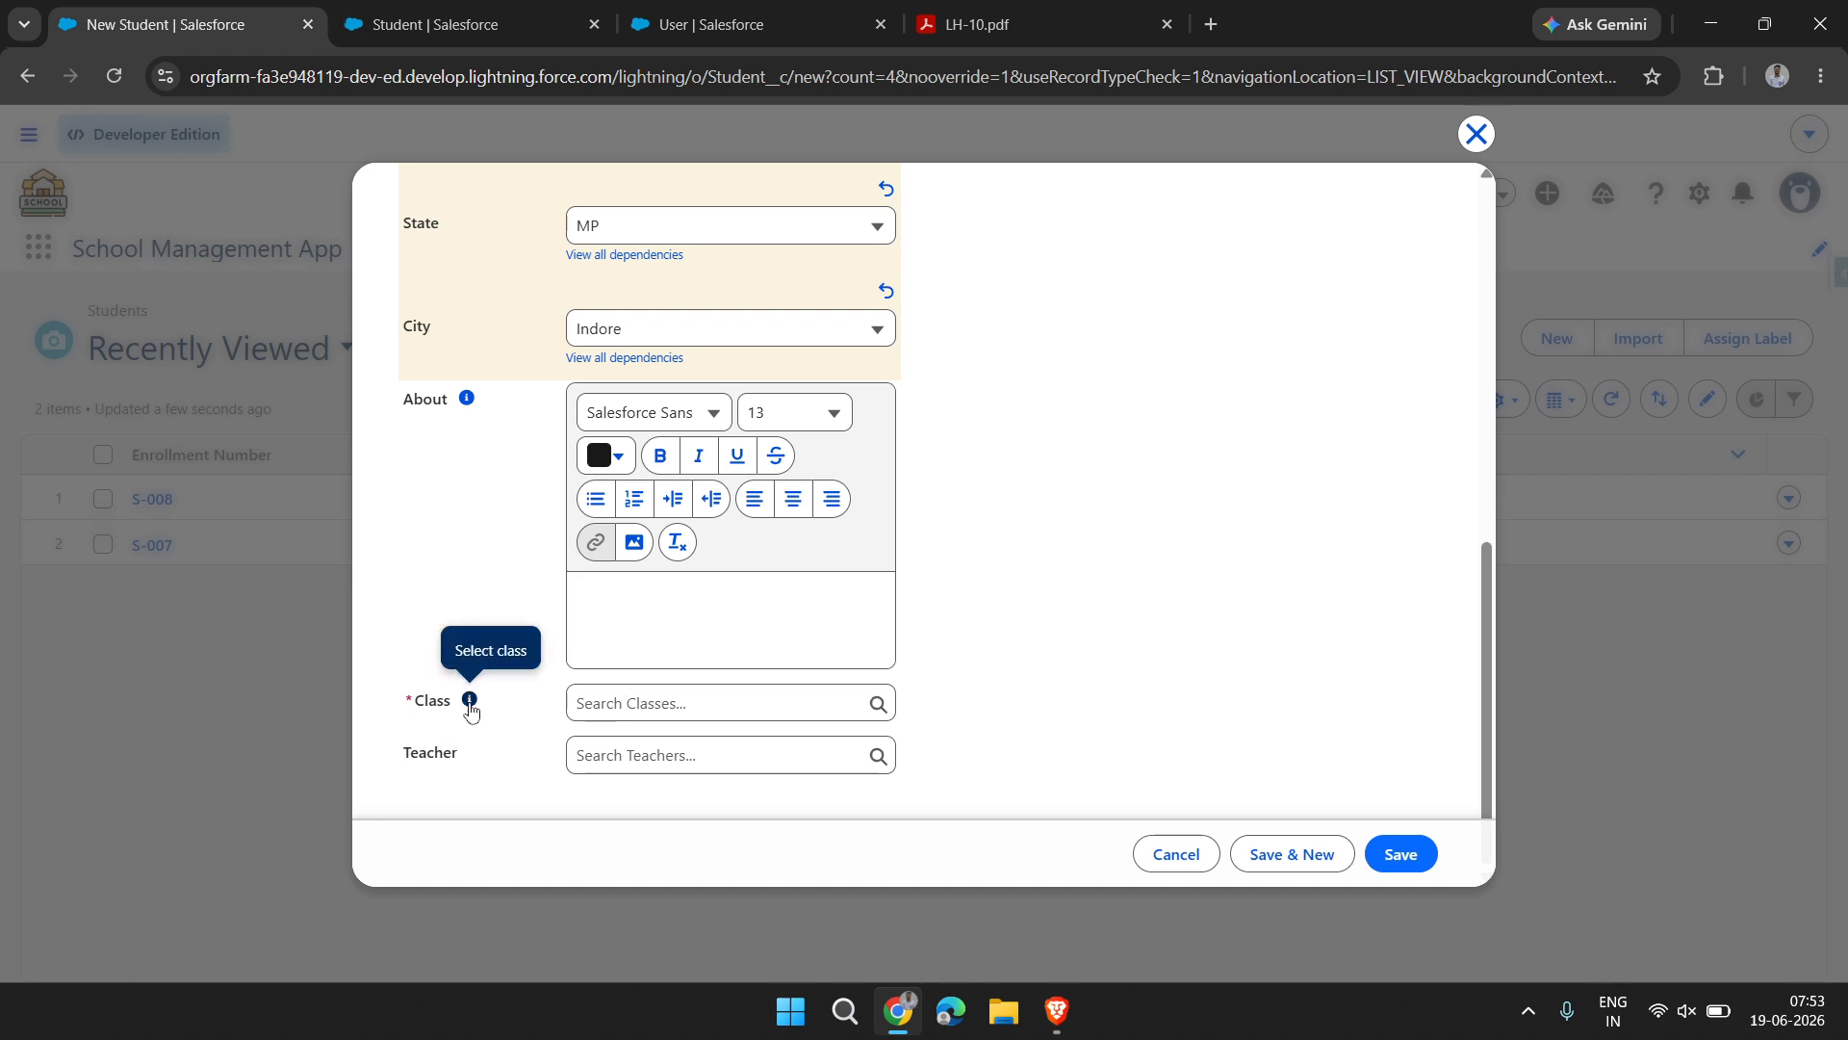
pyautogui.click(667, 701)
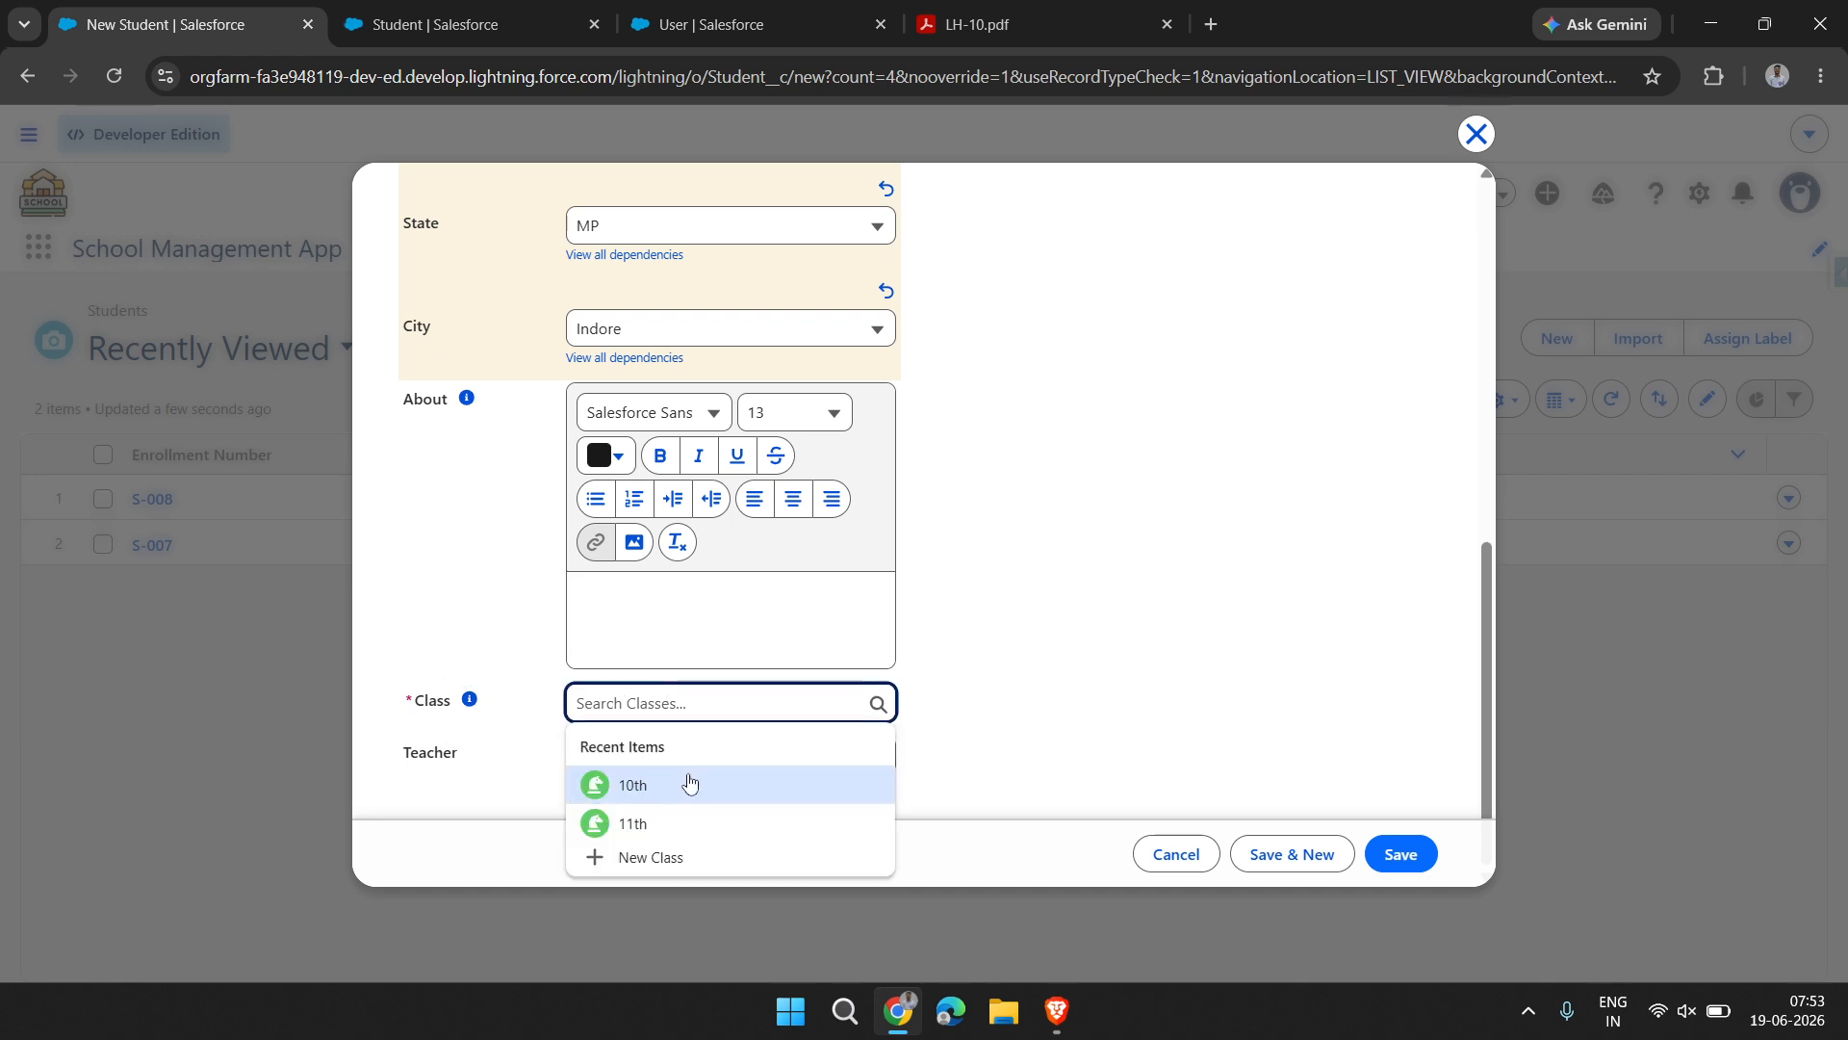
pyautogui.click(684, 821)
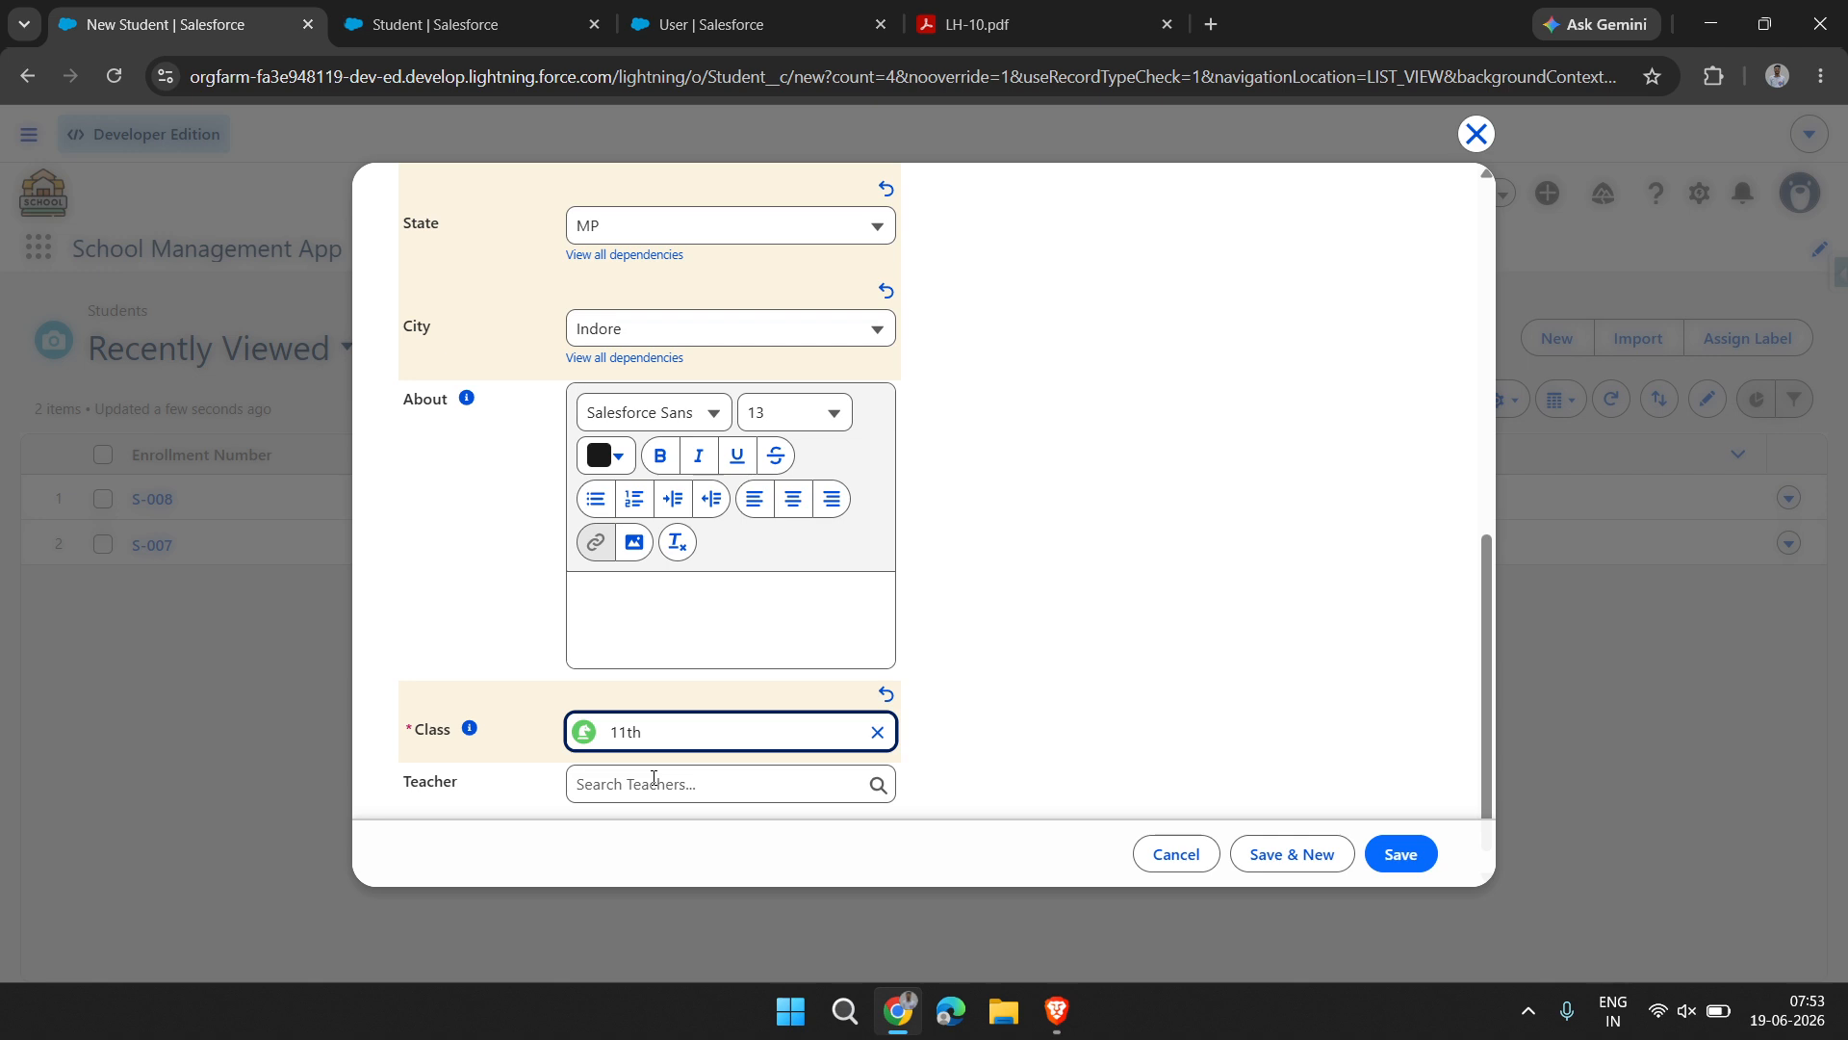
# Assign the first recently used teacher in the optional Teacher lookup and save the new student record
pyautogui.click(654, 781)
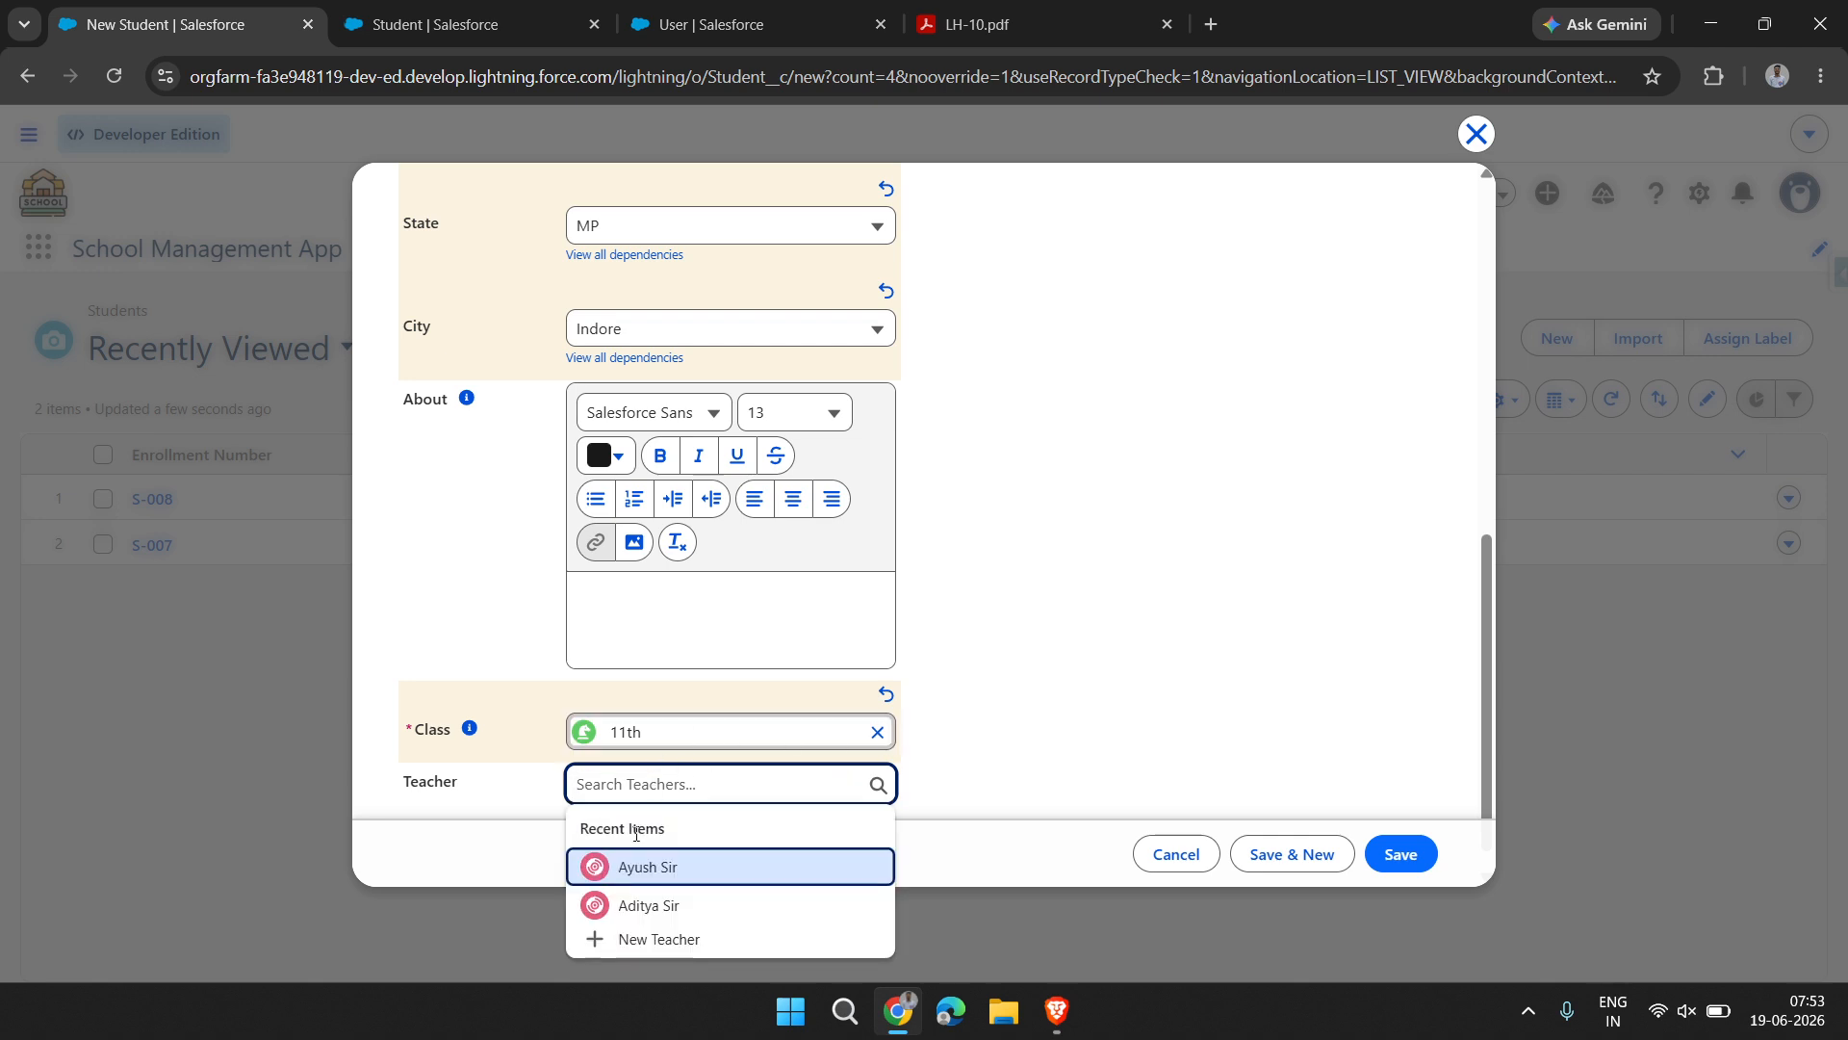
pyautogui.click(648, 866)
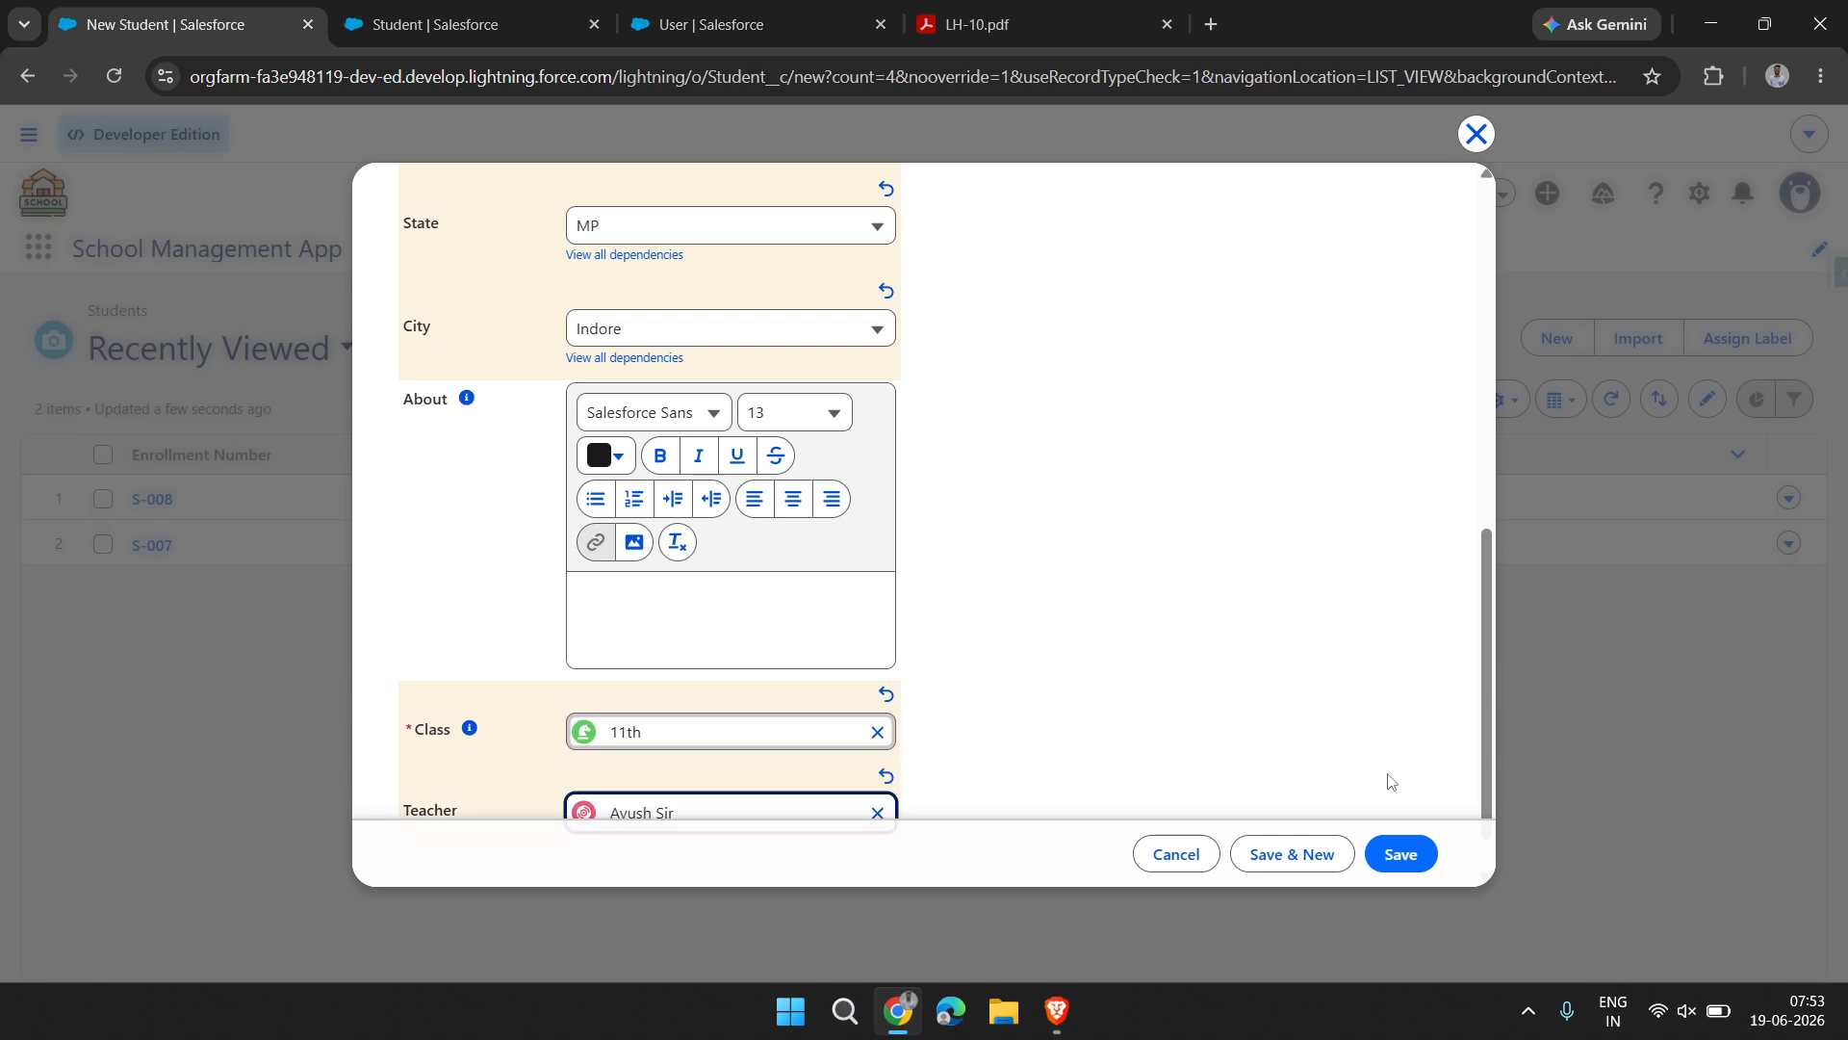
pyautogui.click(1400, 852)
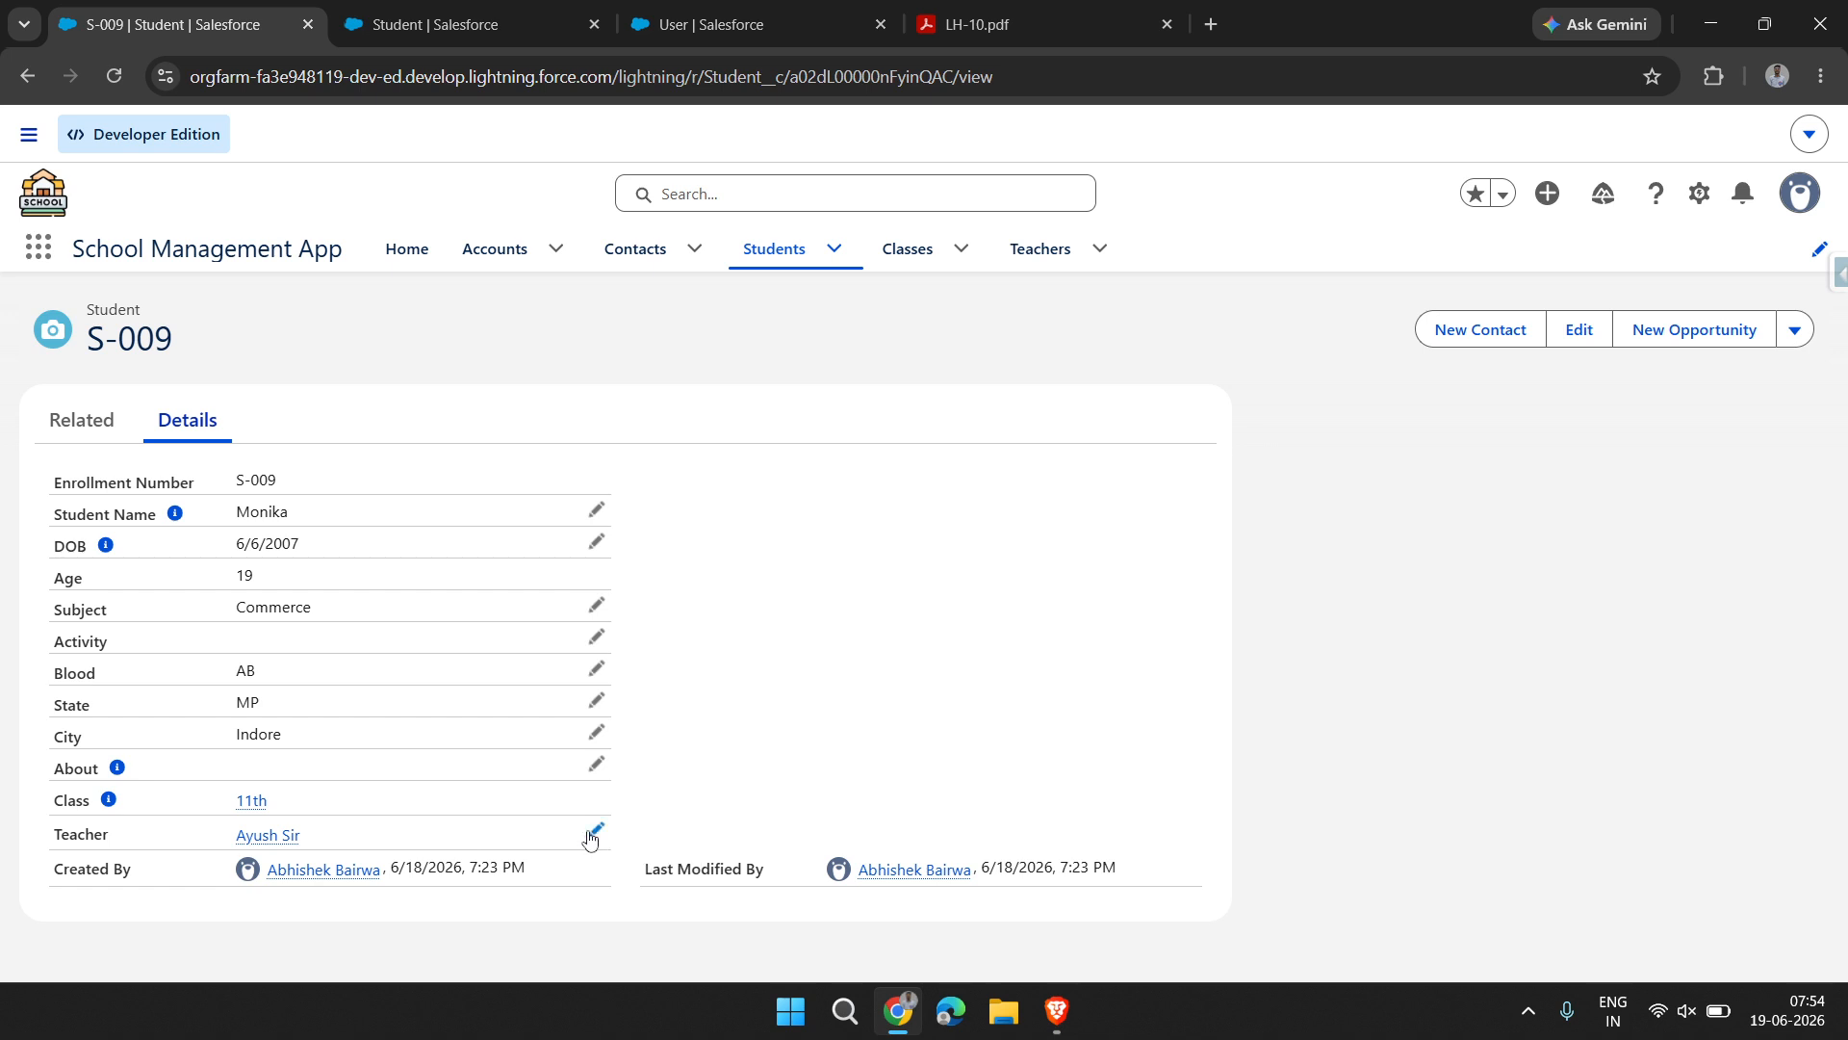
# Replace the saved student's Teacher with the other available teacher and save the record
pyautogui.click(596, 829)
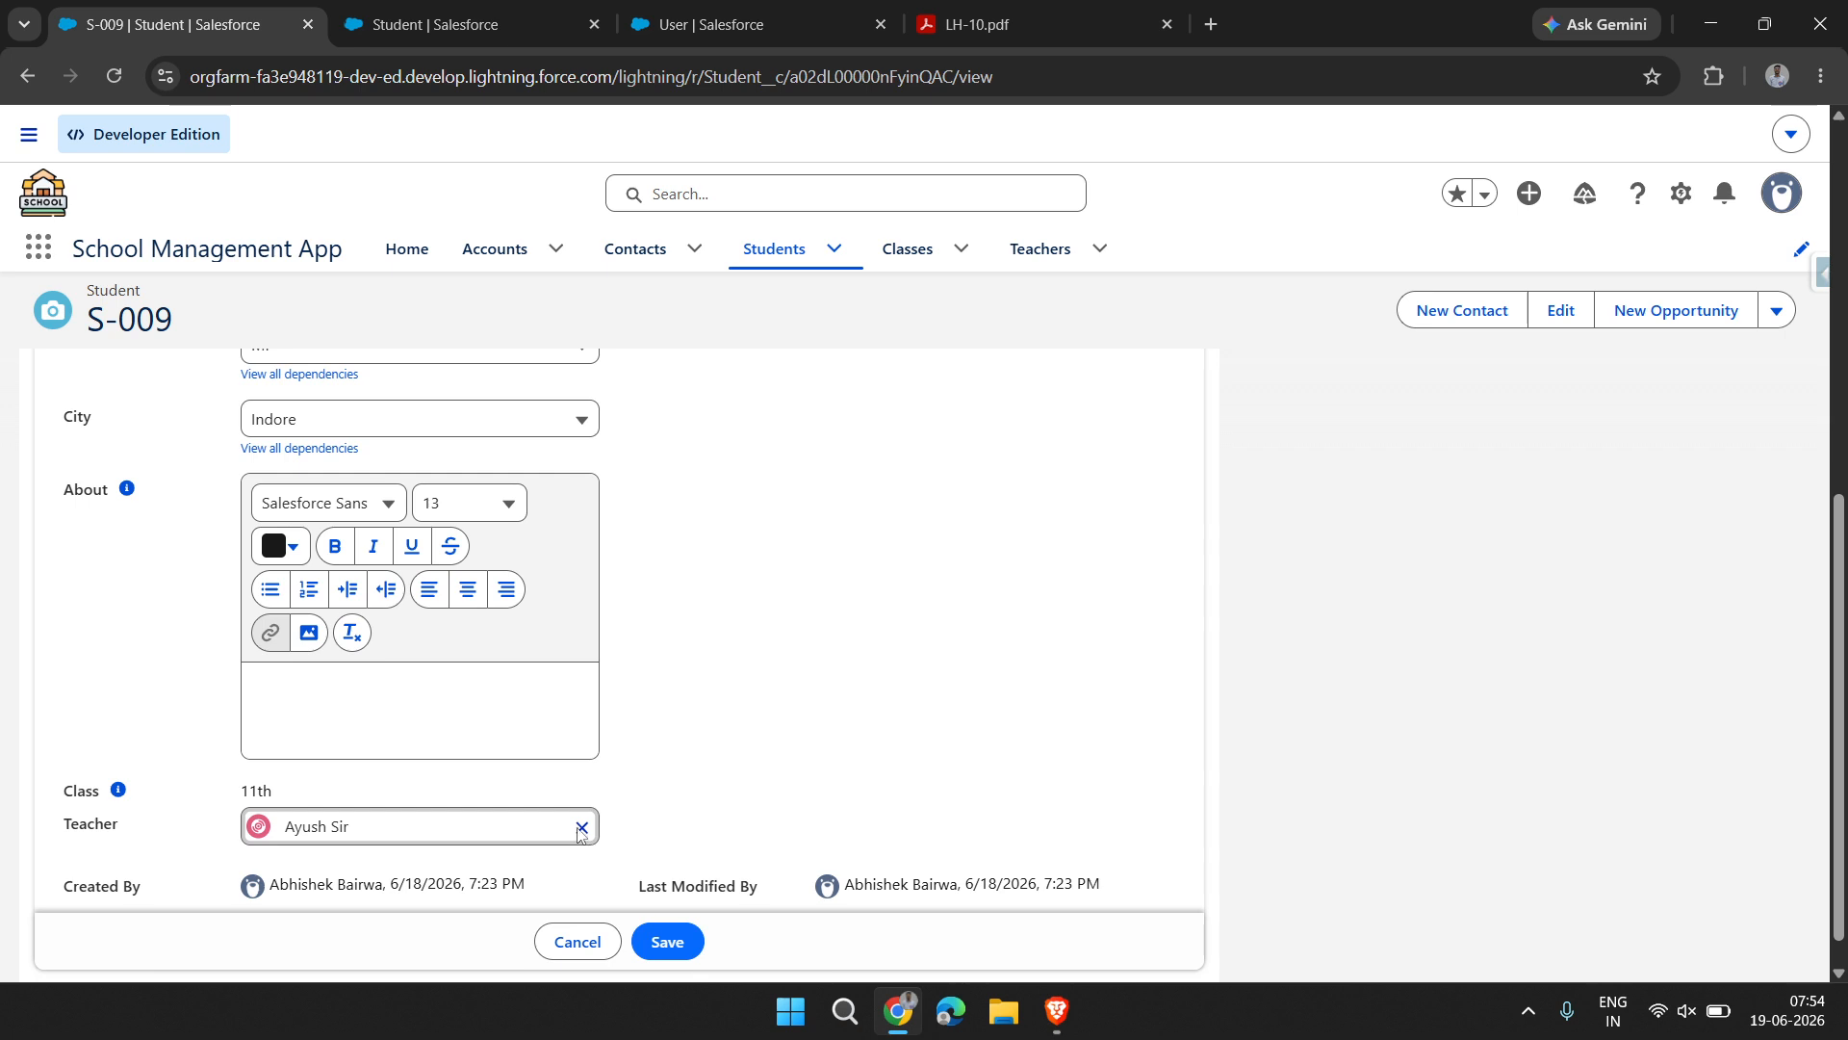
pyautogui.click(580, 829)
pyautogui.click(401, 782)
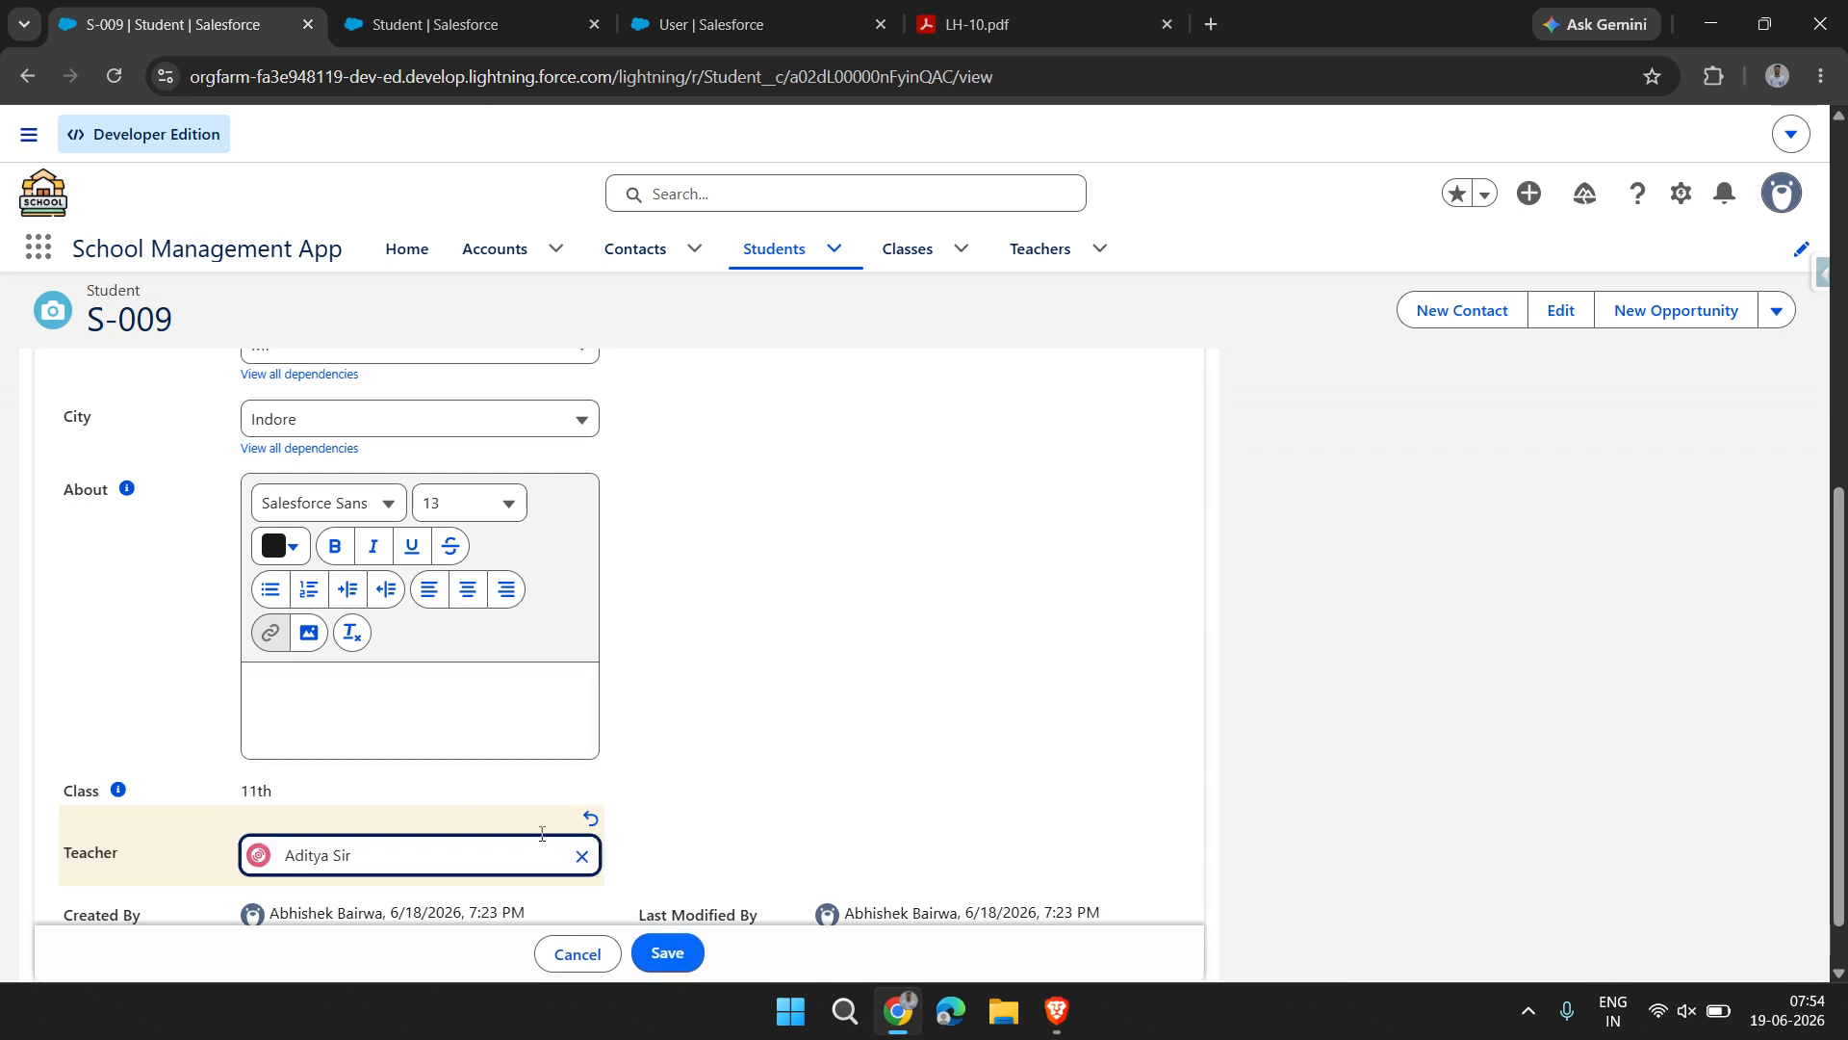
pyautogui.click(581, 857)
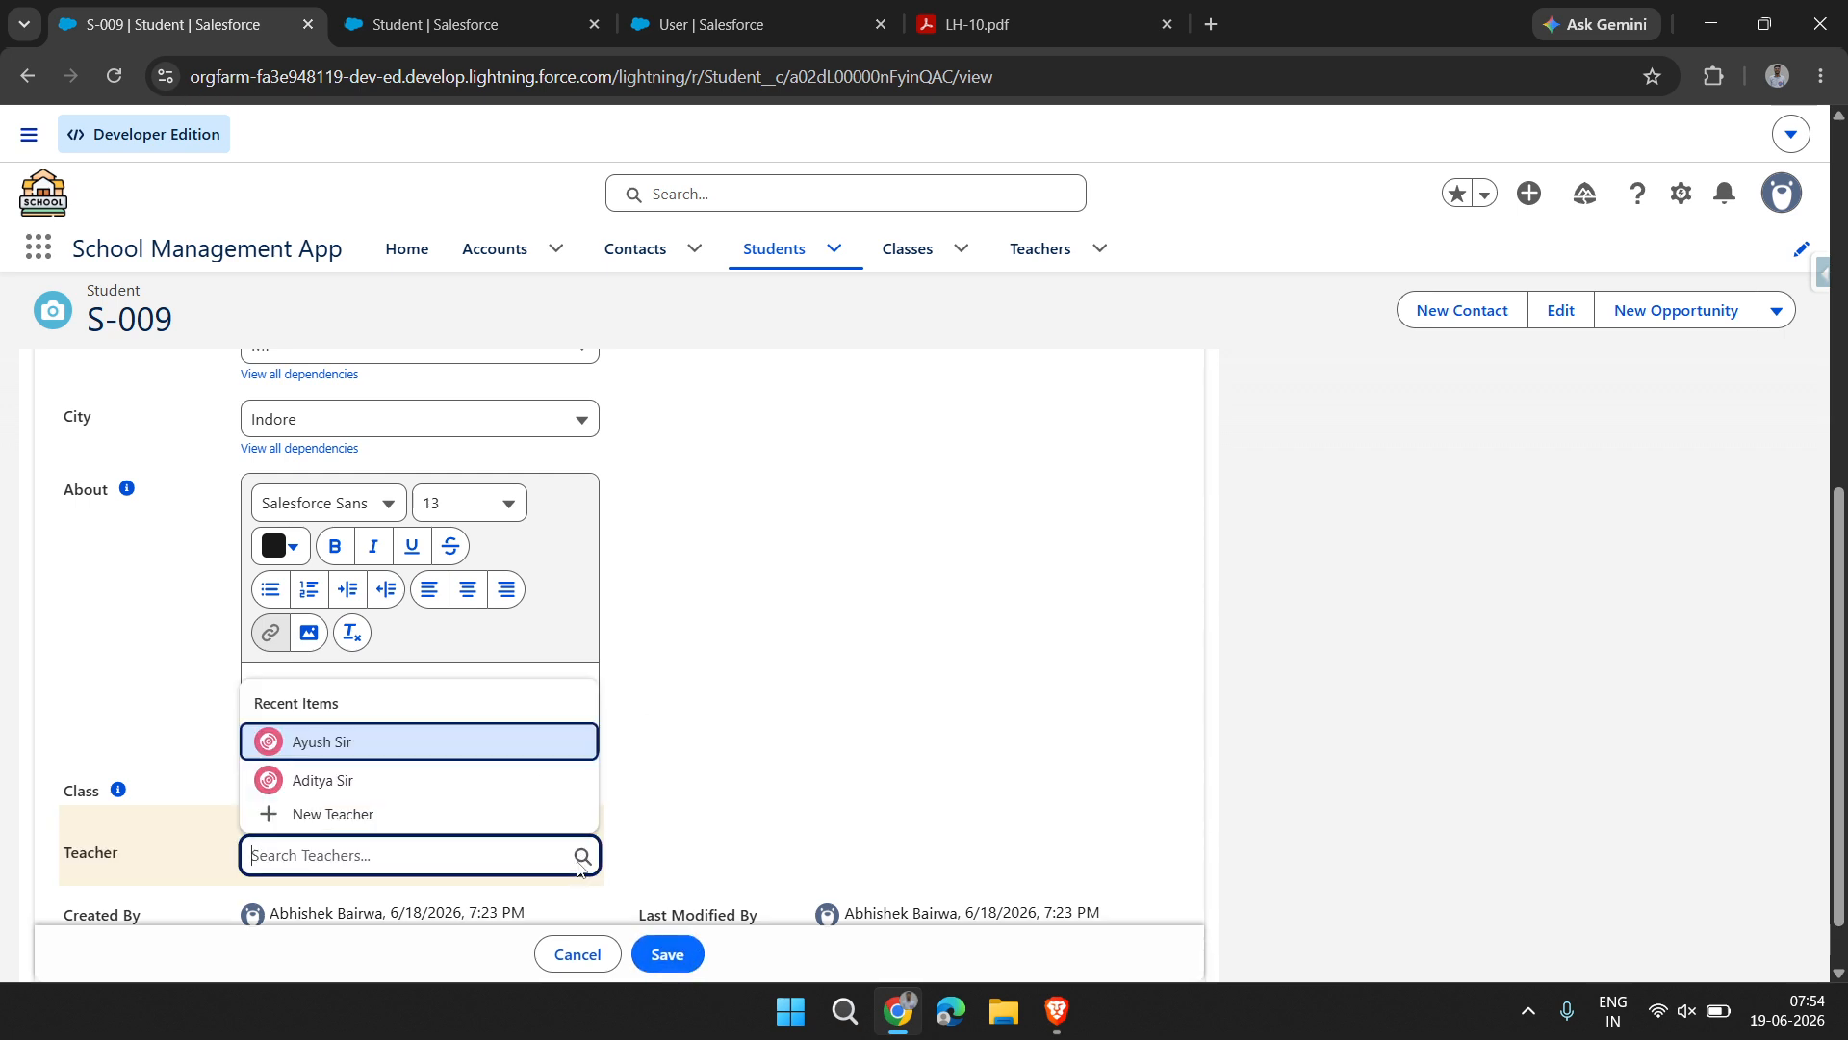
pyautogui.click(502, 793)
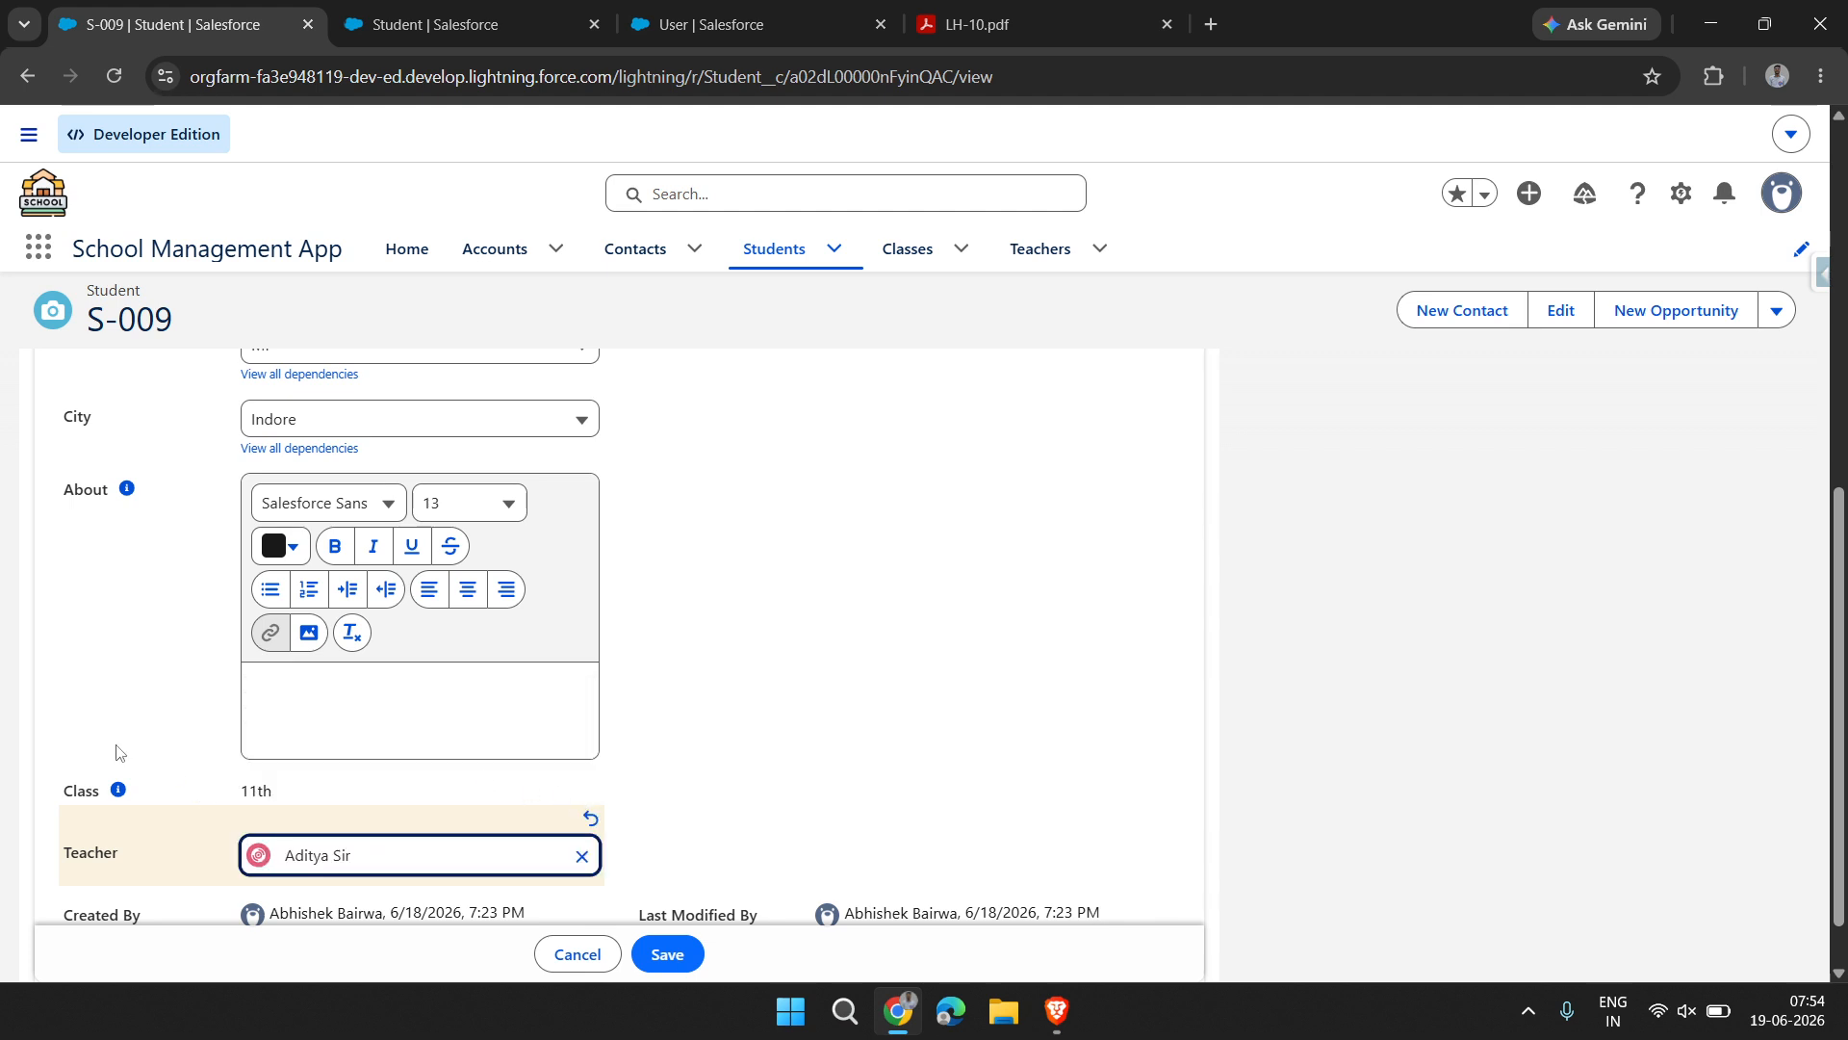
pyautogui.moveTo(74, 794); pyautogui.dragTo(412, 790)
pyautogui.click(664, 954)
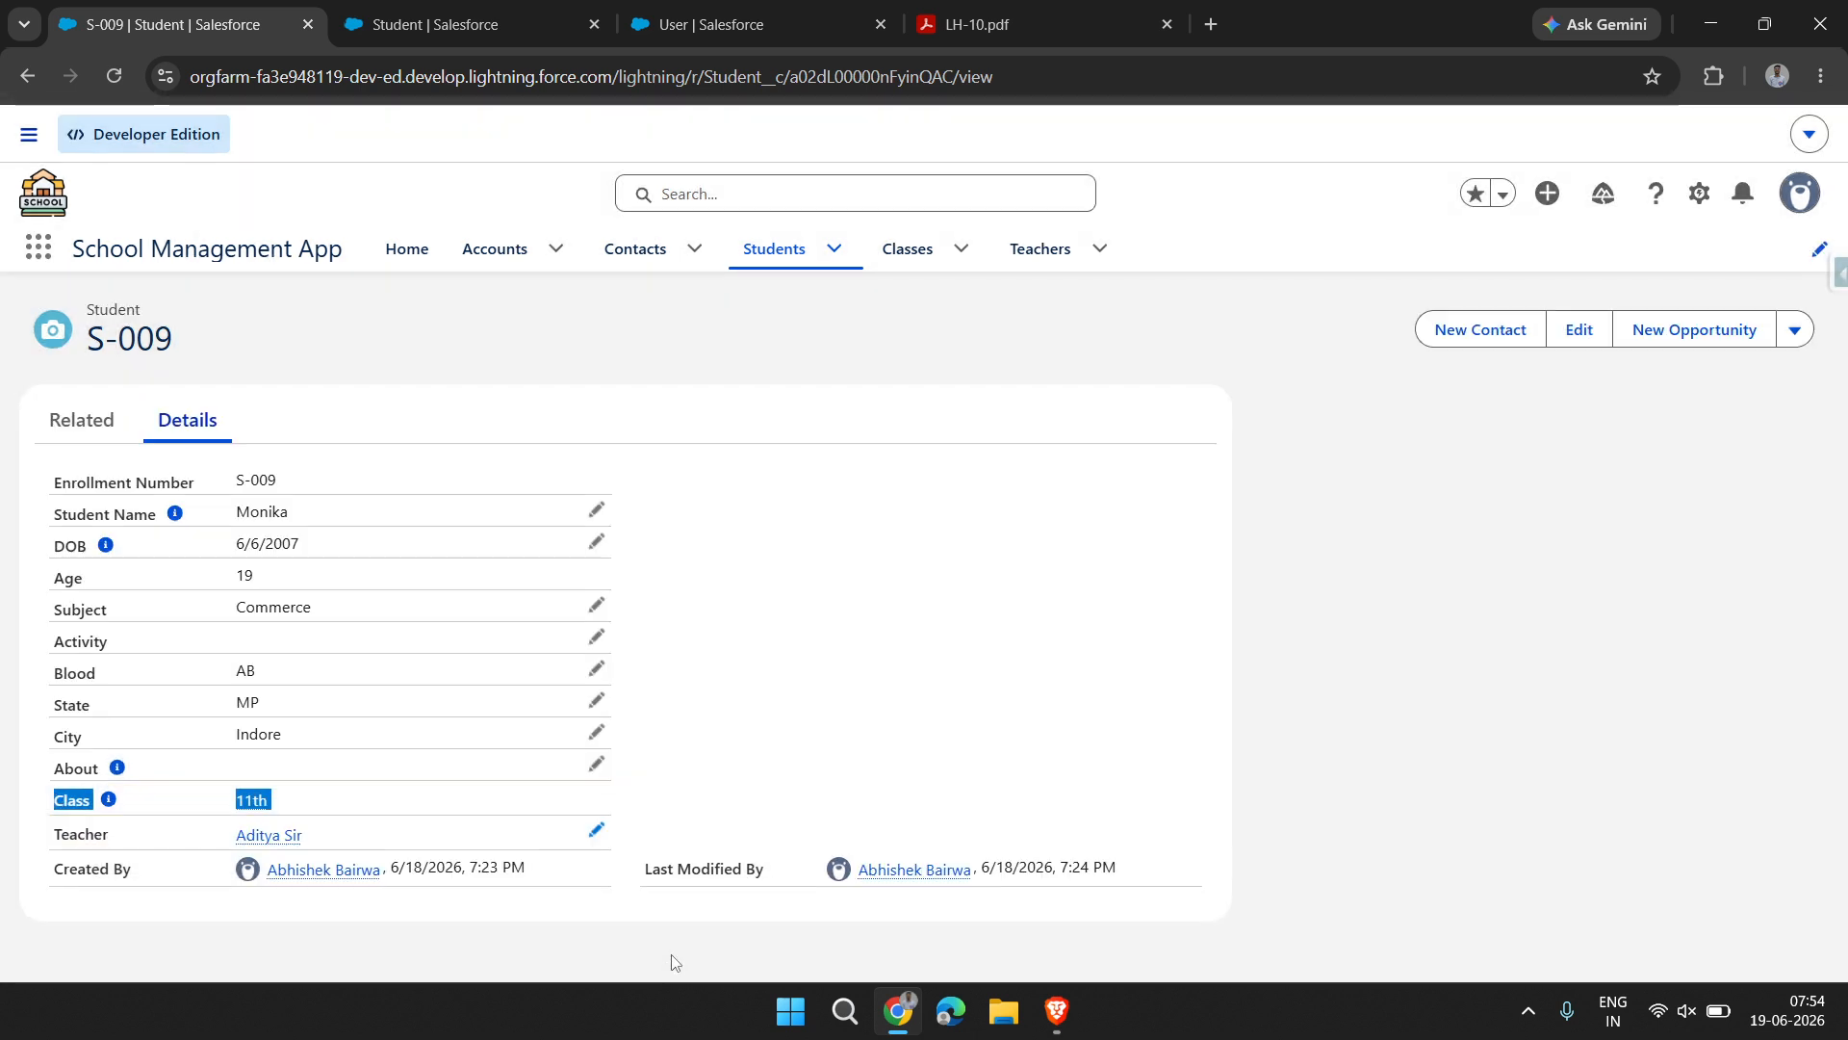
pyautogui.click(766, 754)
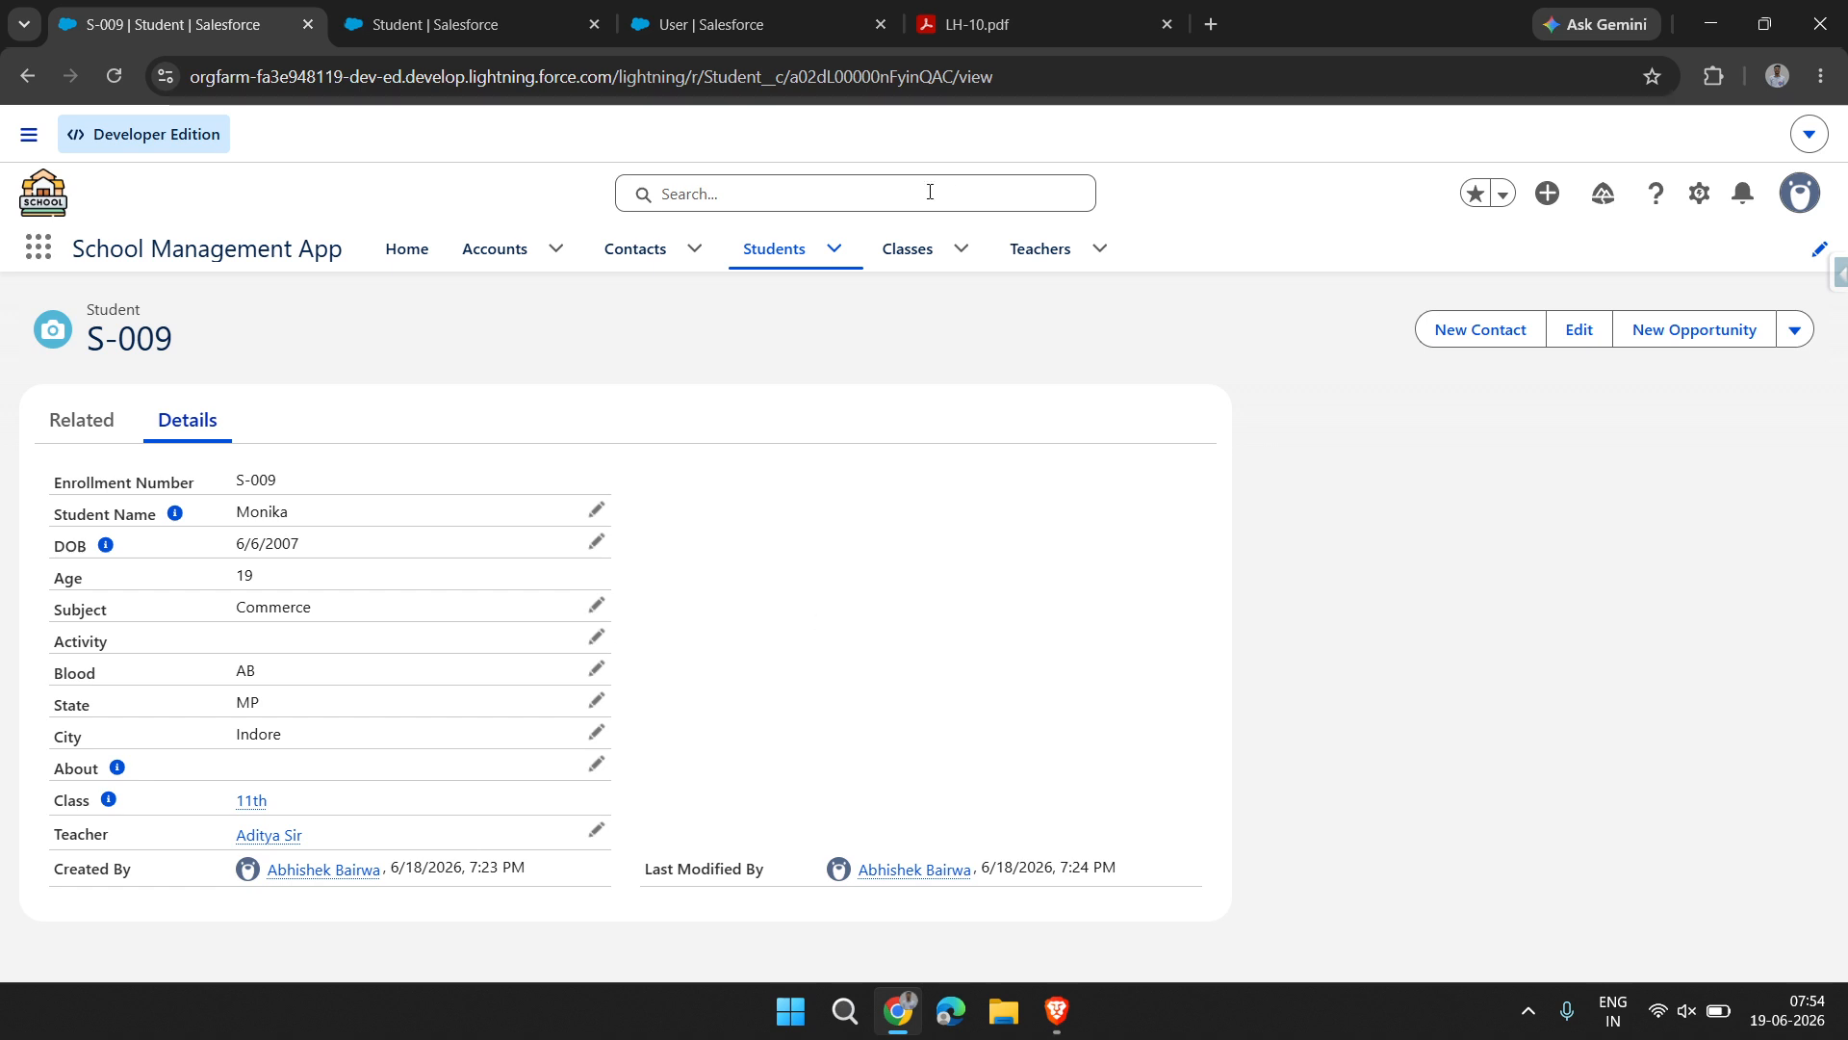
# Open the newly assigned teacher's record and examine its details and related students
pyautogui.click(1054, 247)
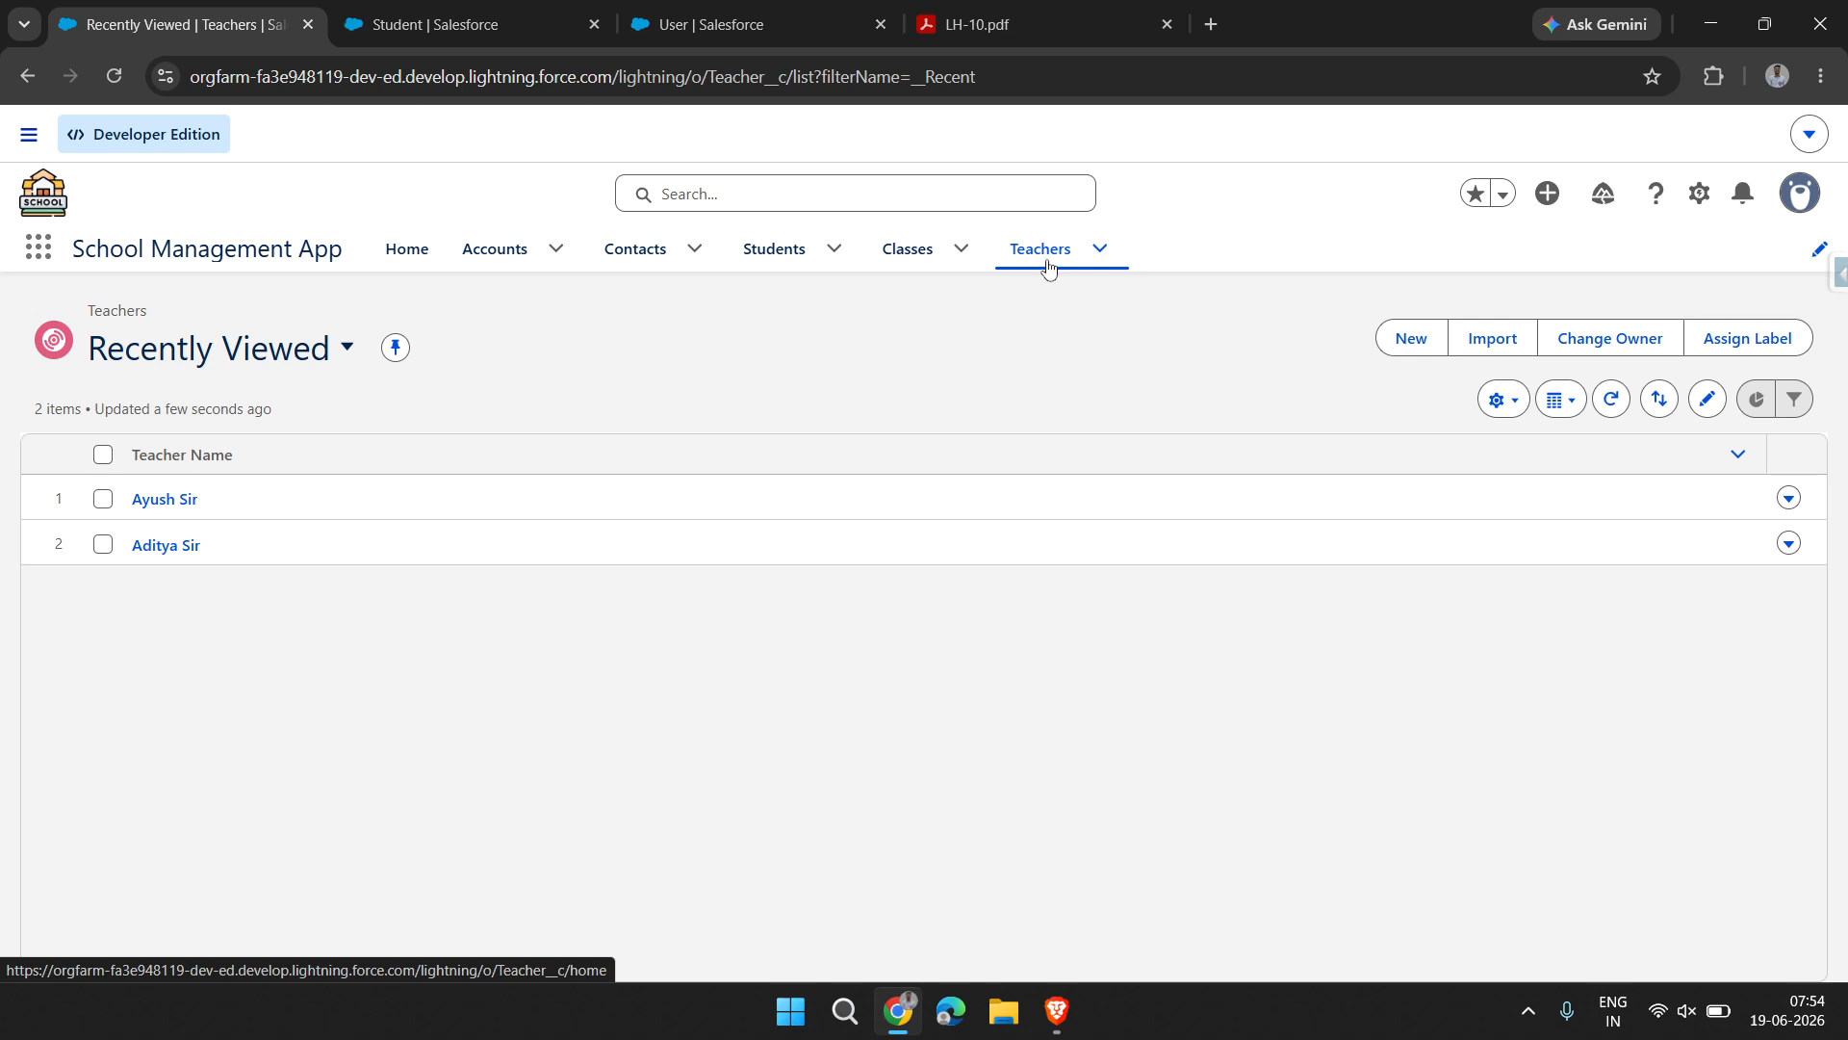
pyautogui.click(902, 248)
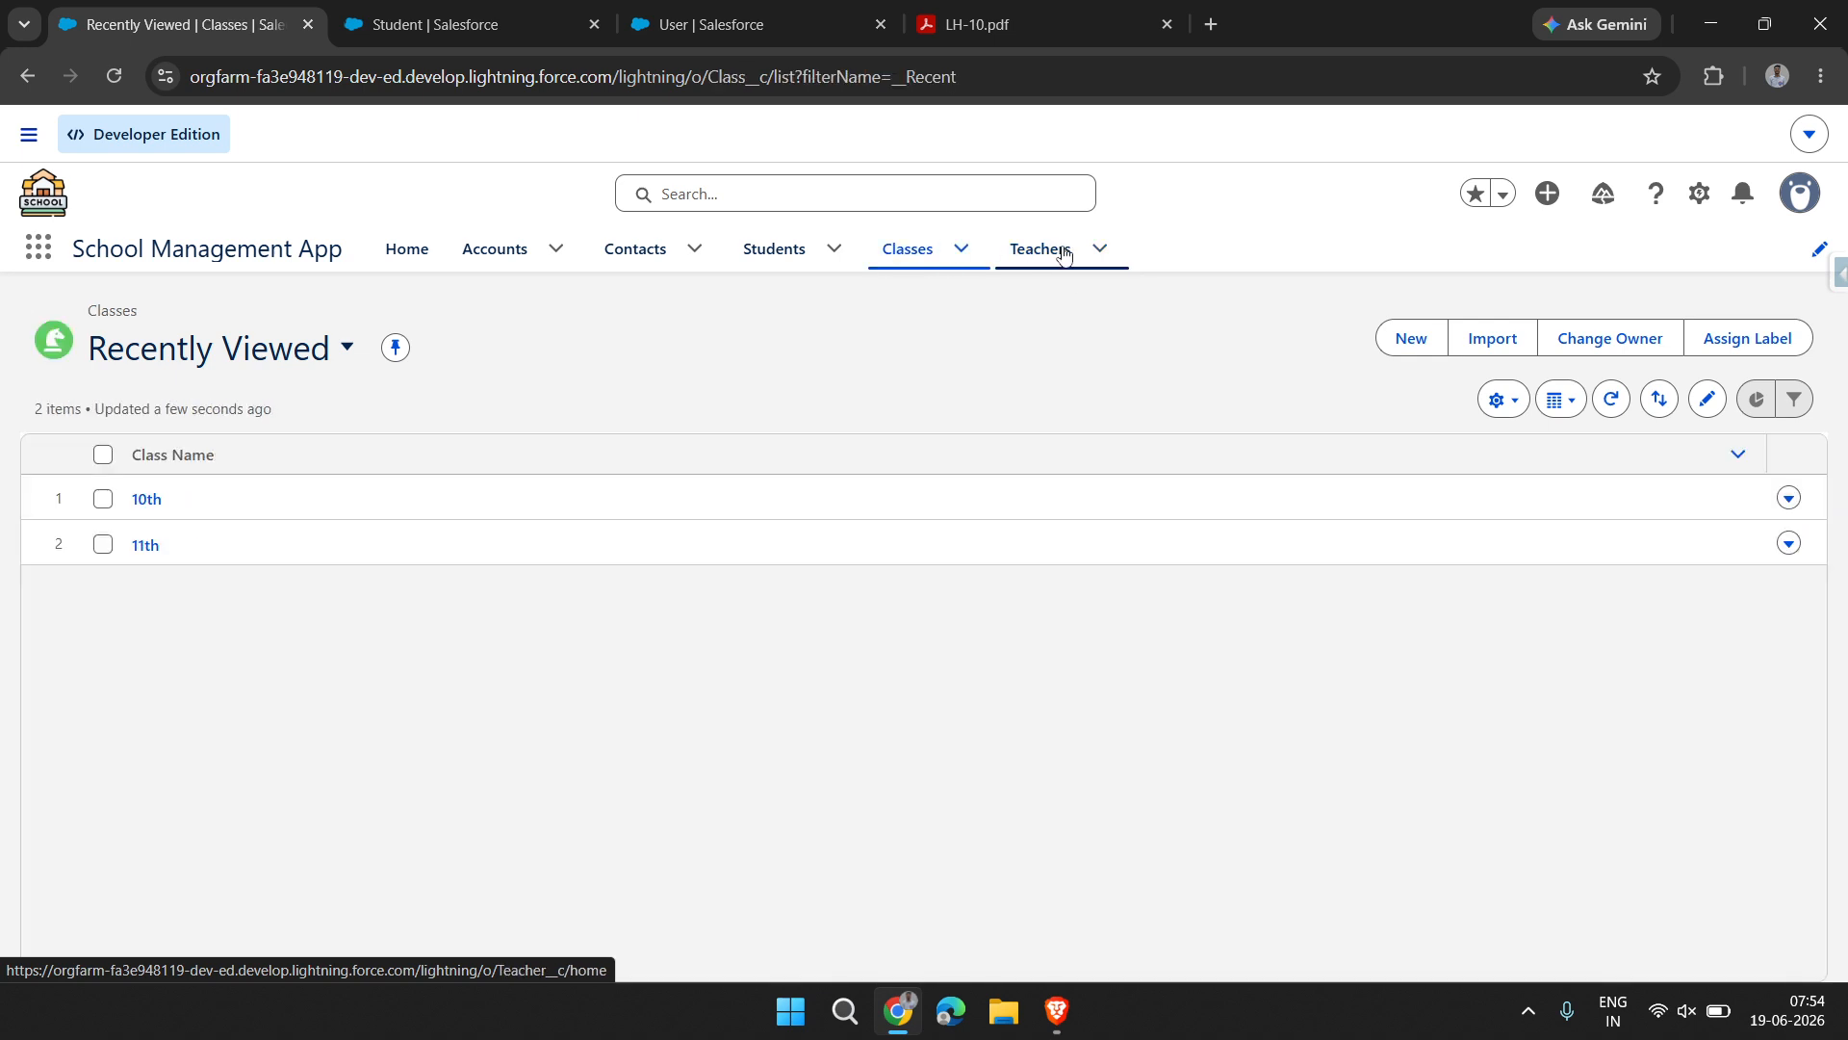
pyautogui.click(1040, 248)
pyautogui.click(173, 545)
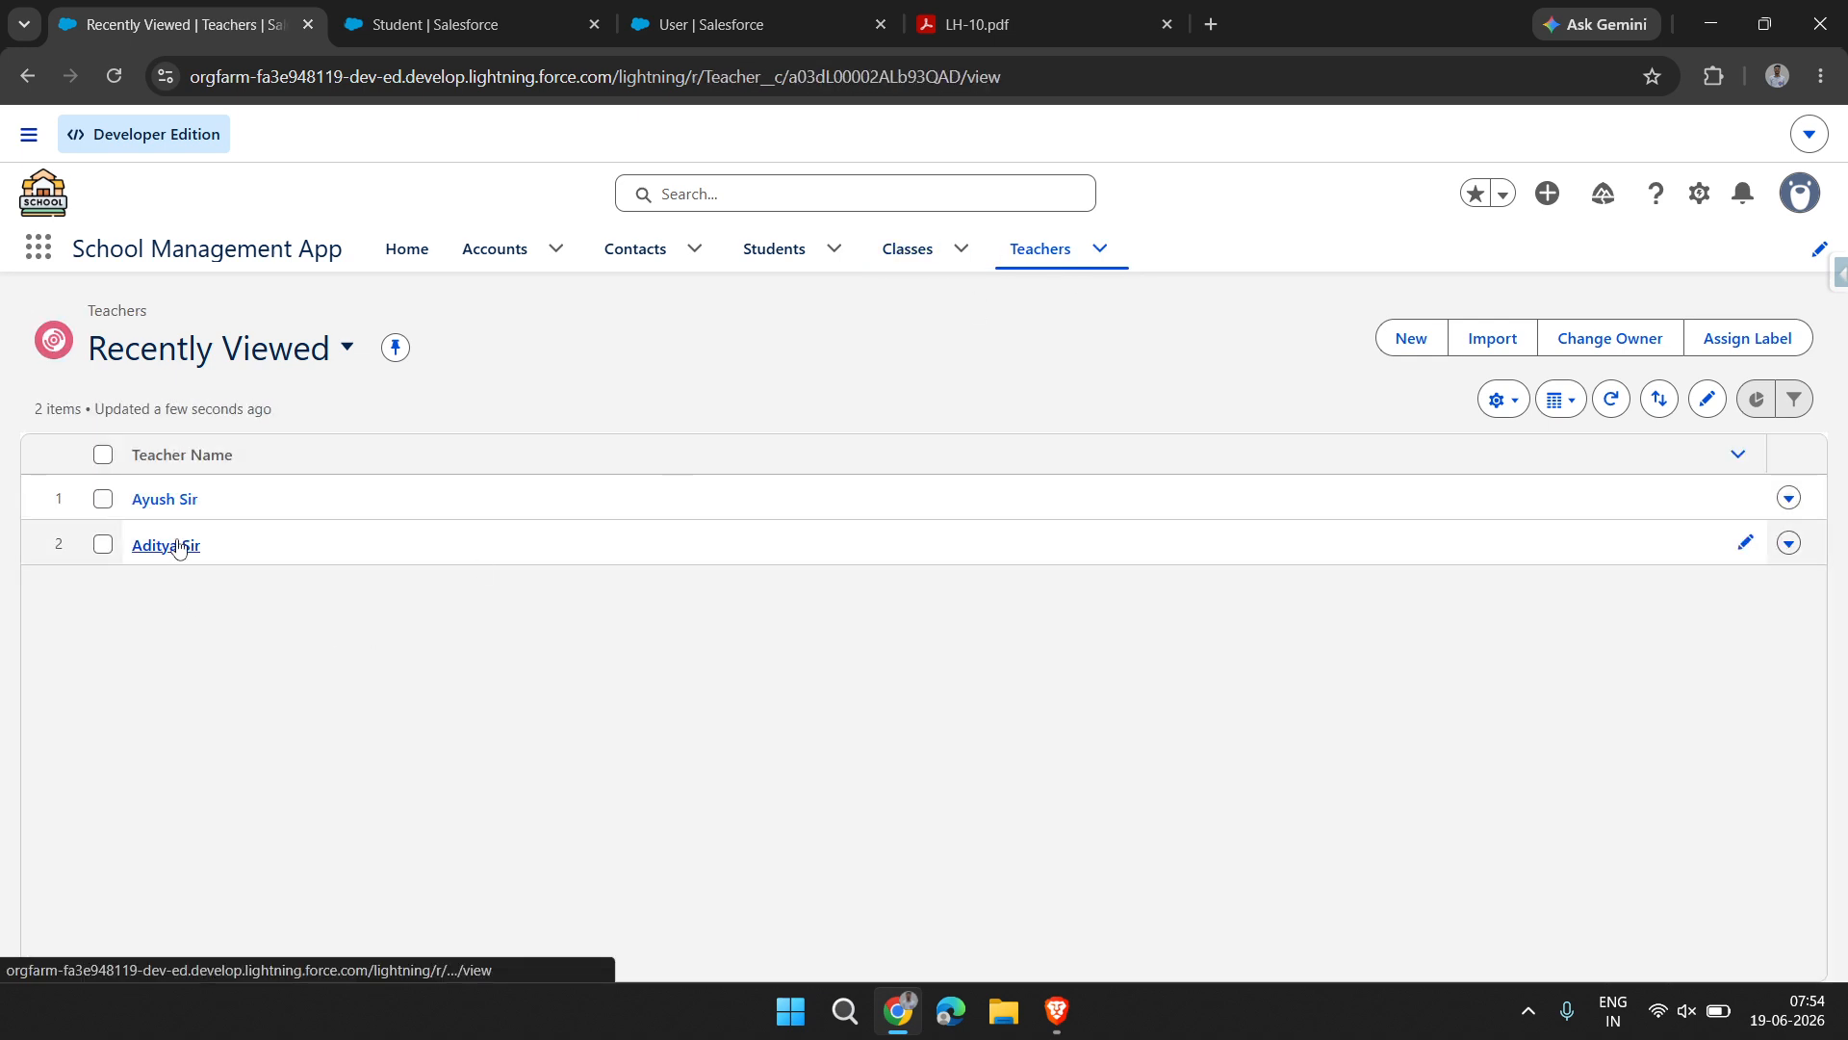
pyautogui.click(107, 435)
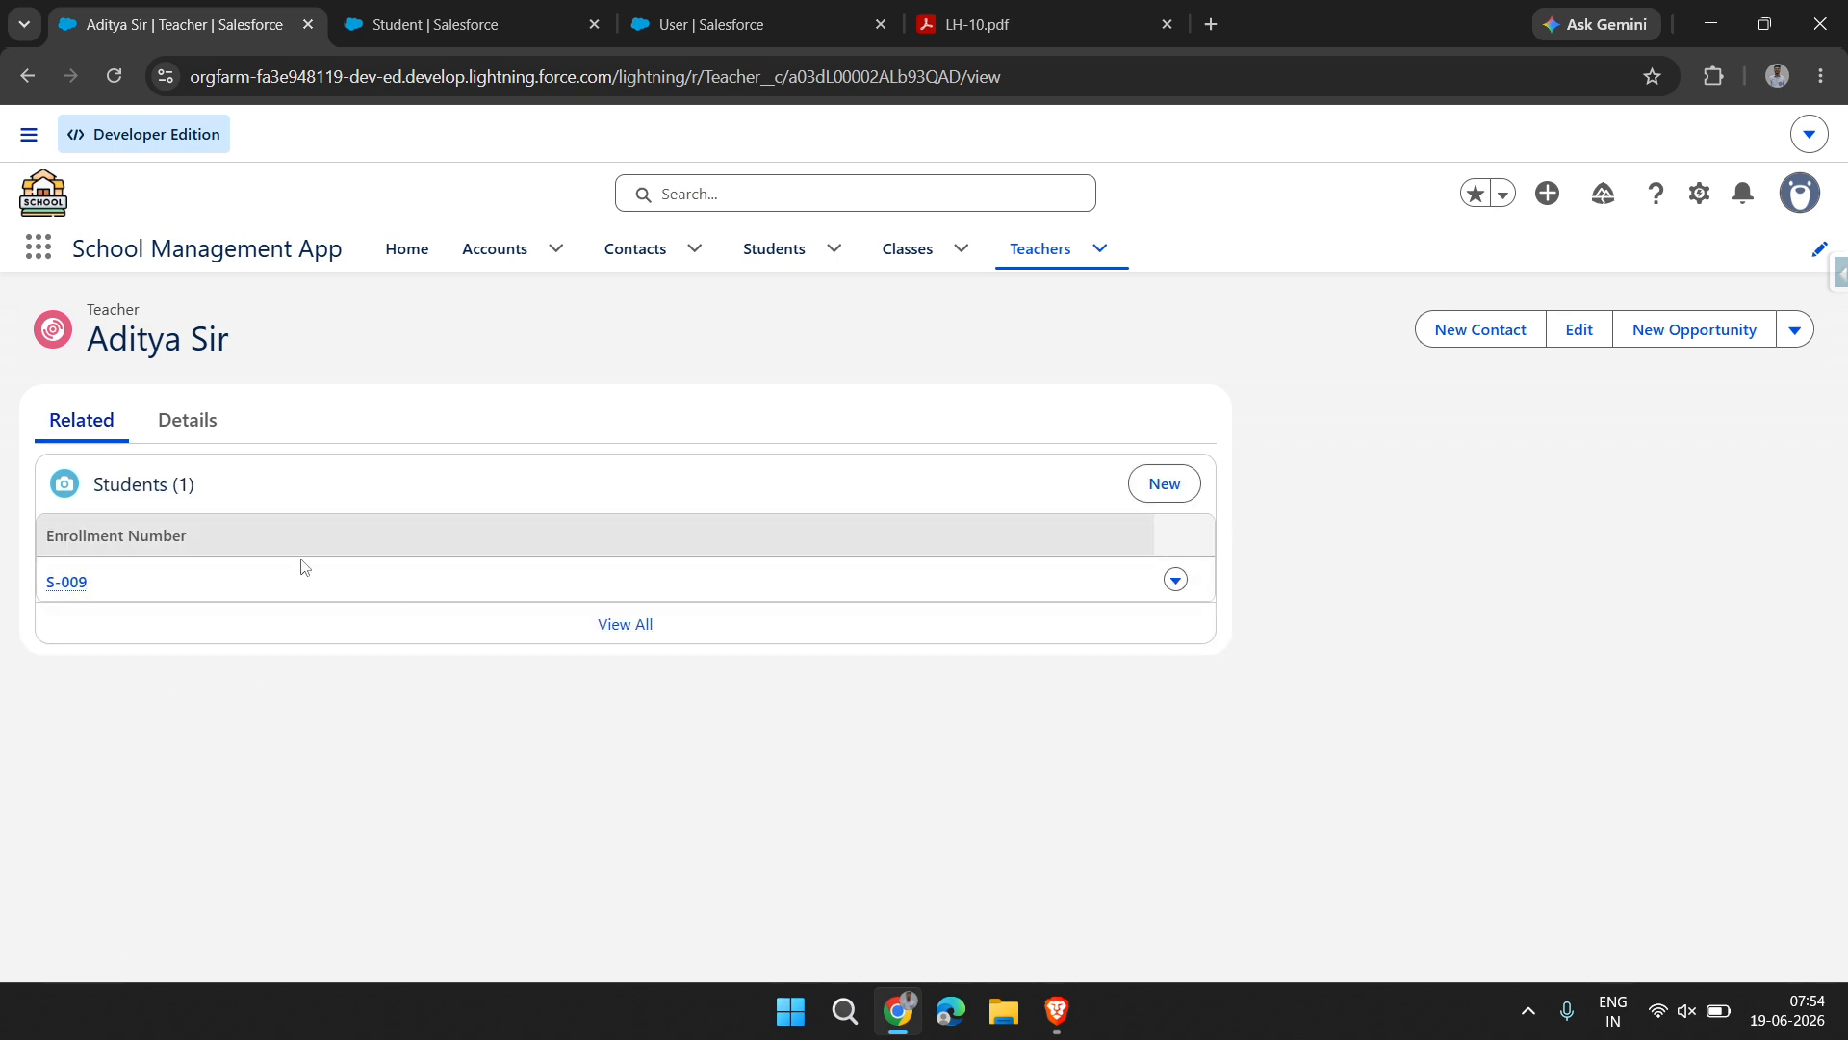
pyautogui.click(183, 434)
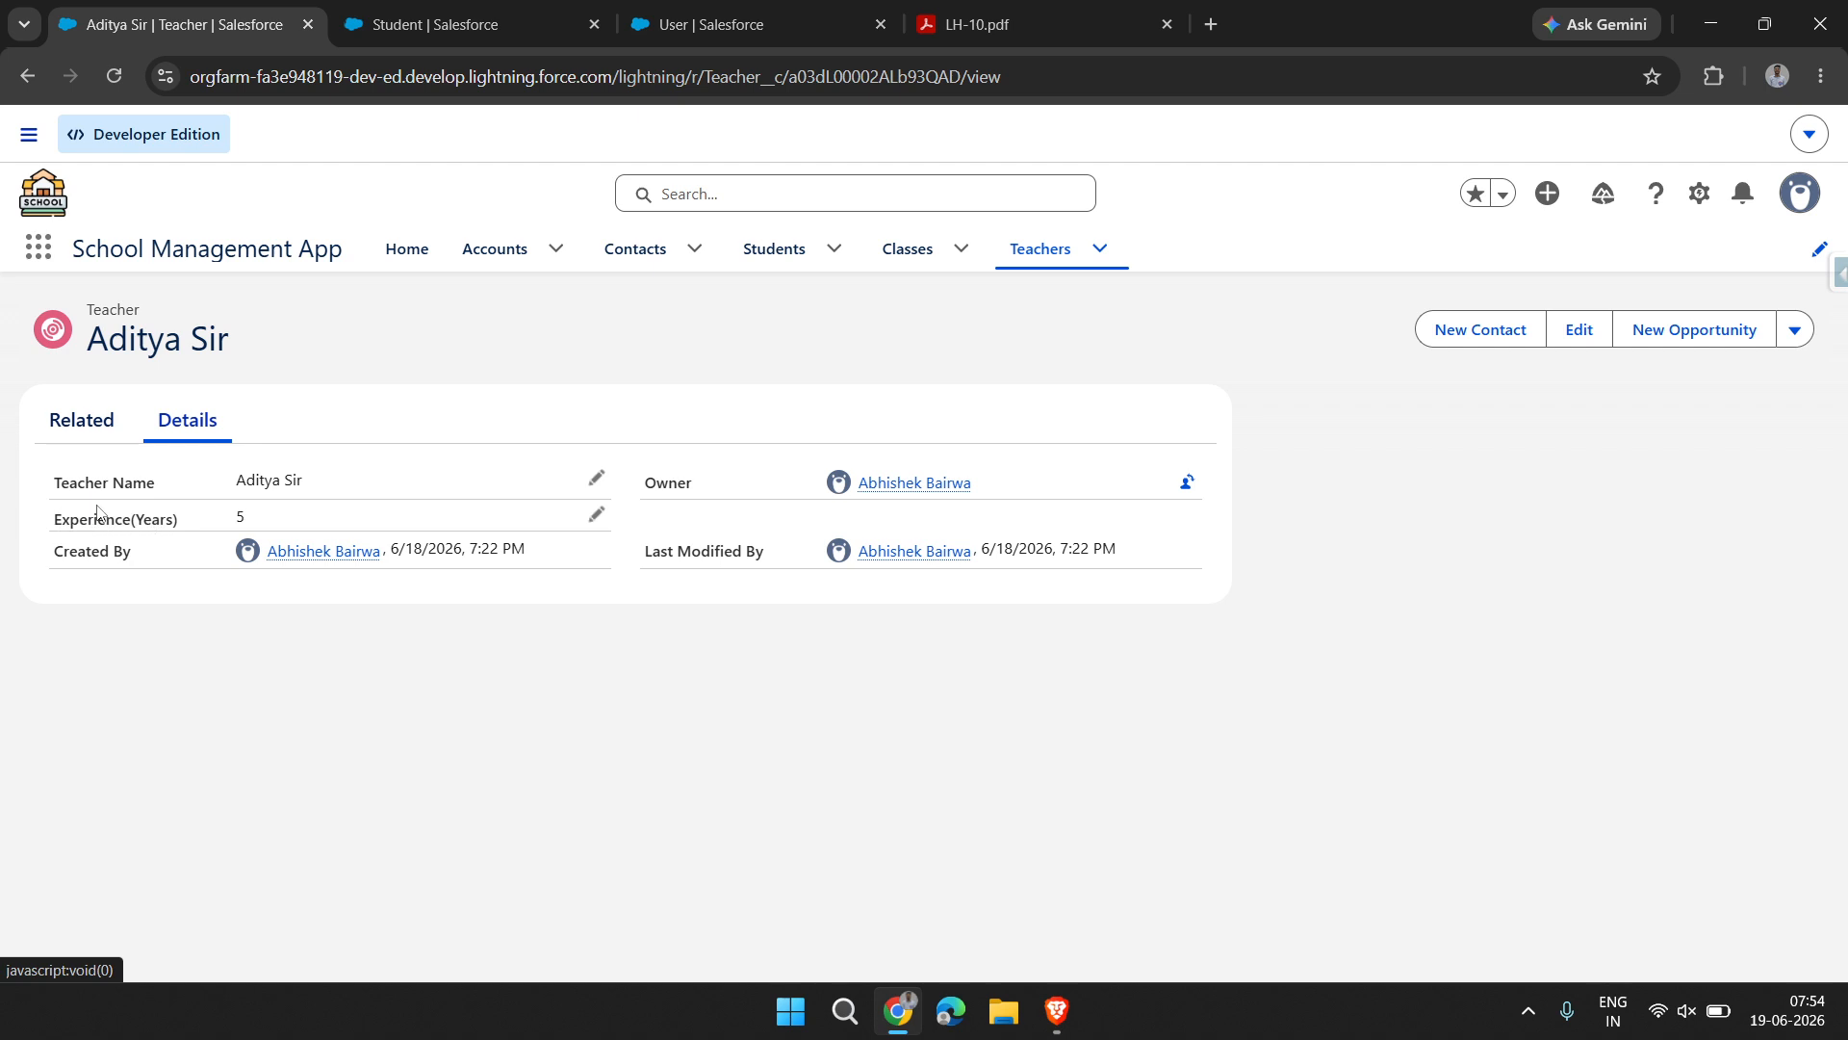
pyautogui.click(89, 435)
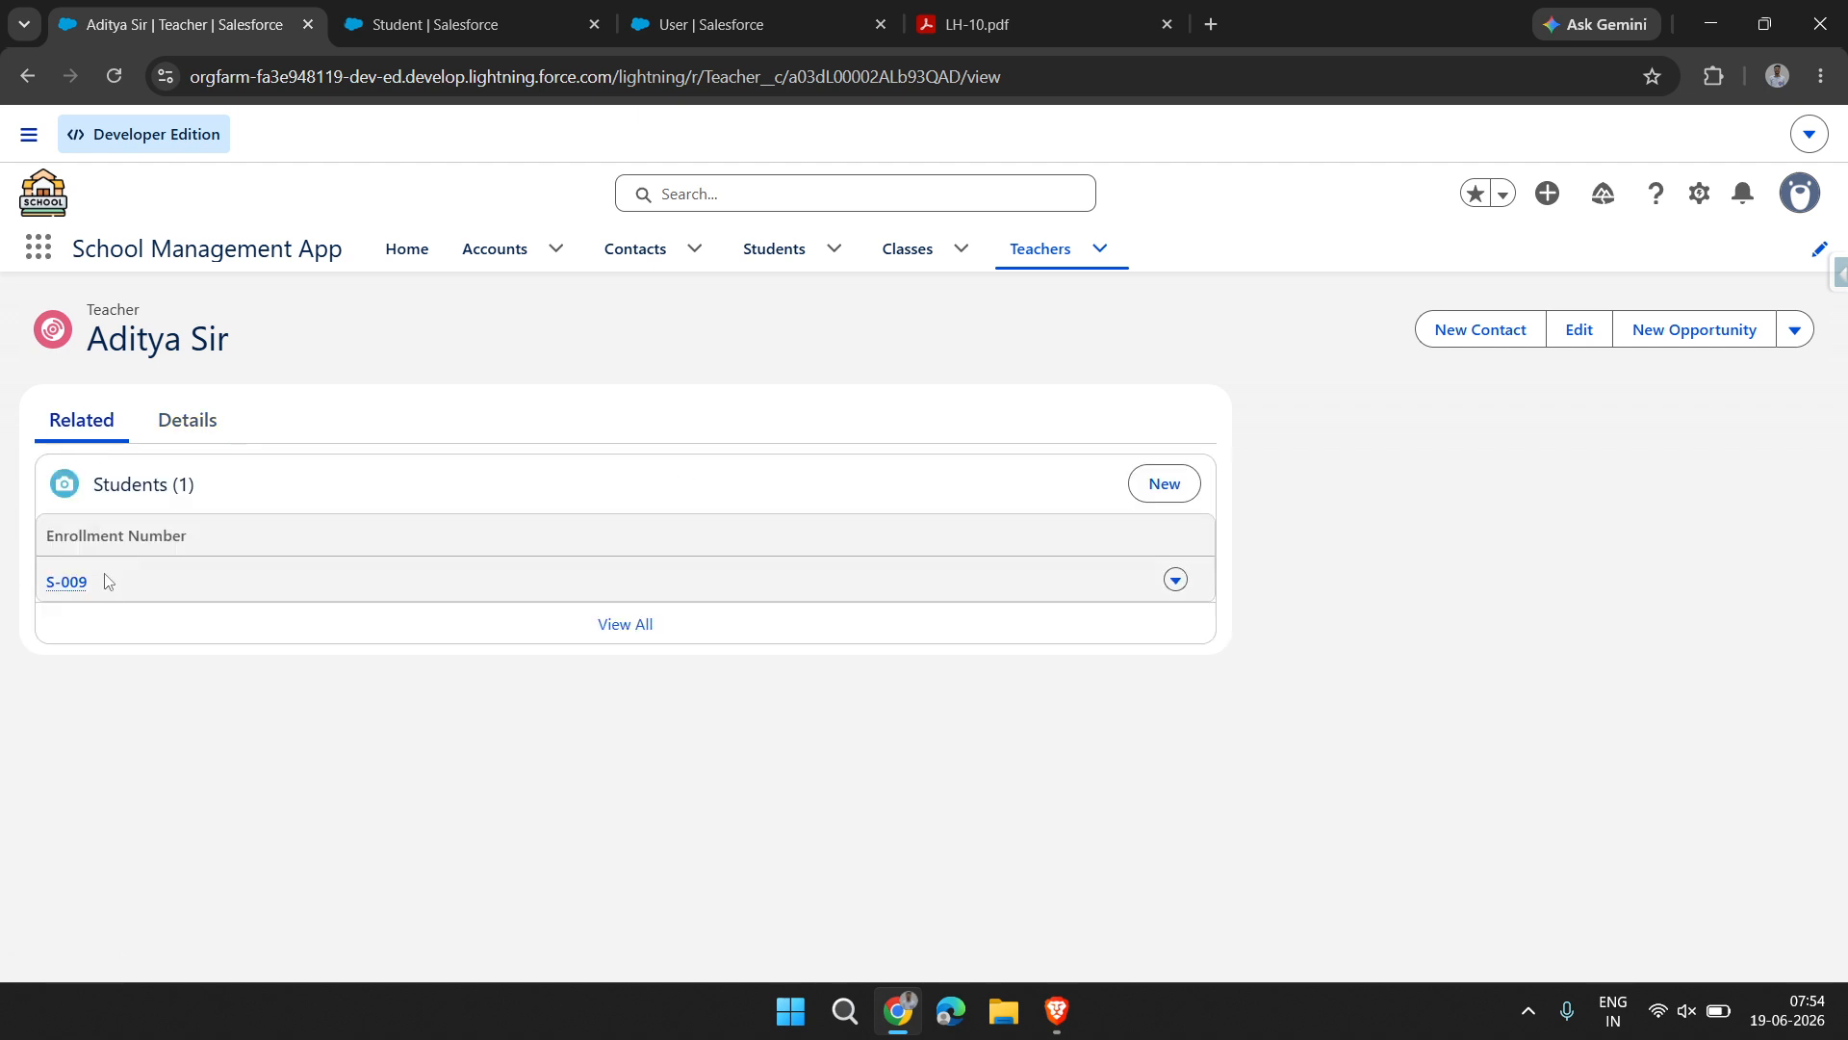
pyautogui.moveTo(108, 582); pyautogui.dragTo(13, 577)
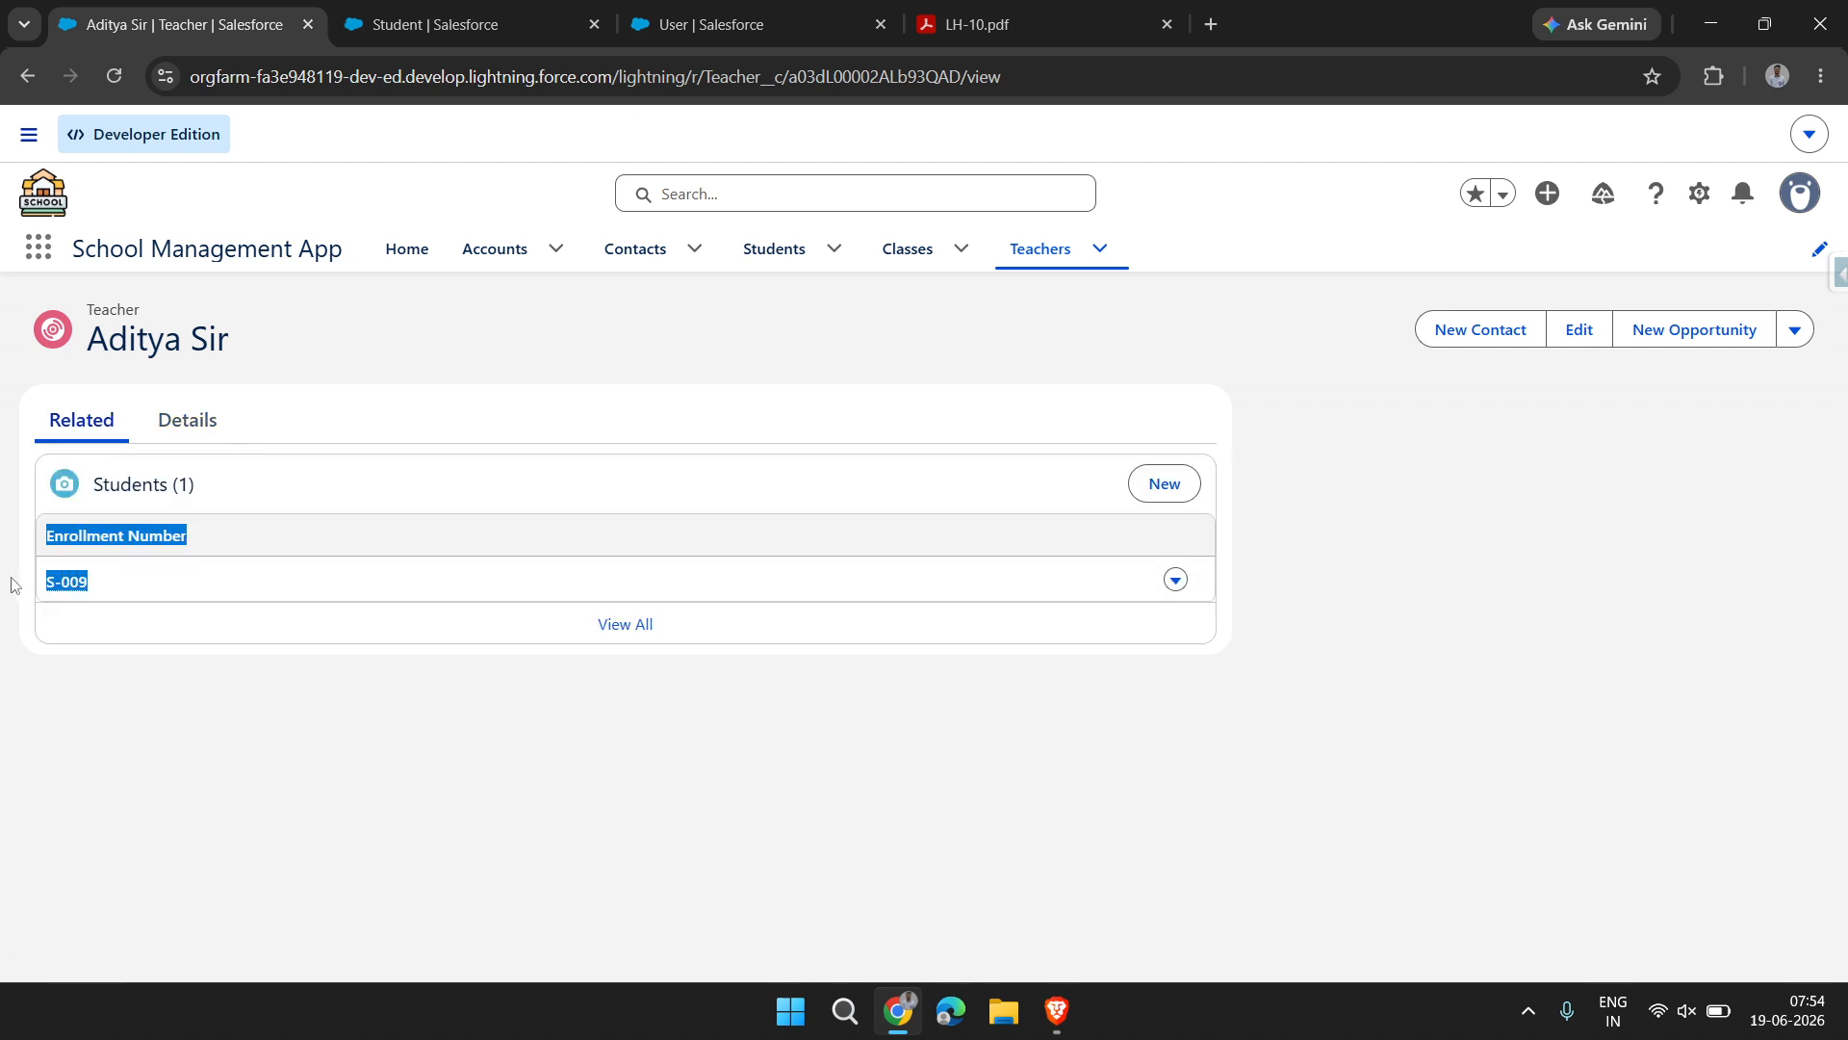
# Delete the teacher record that was replaced on the student from the Teachers list
pyautogui.click(1012, 252)
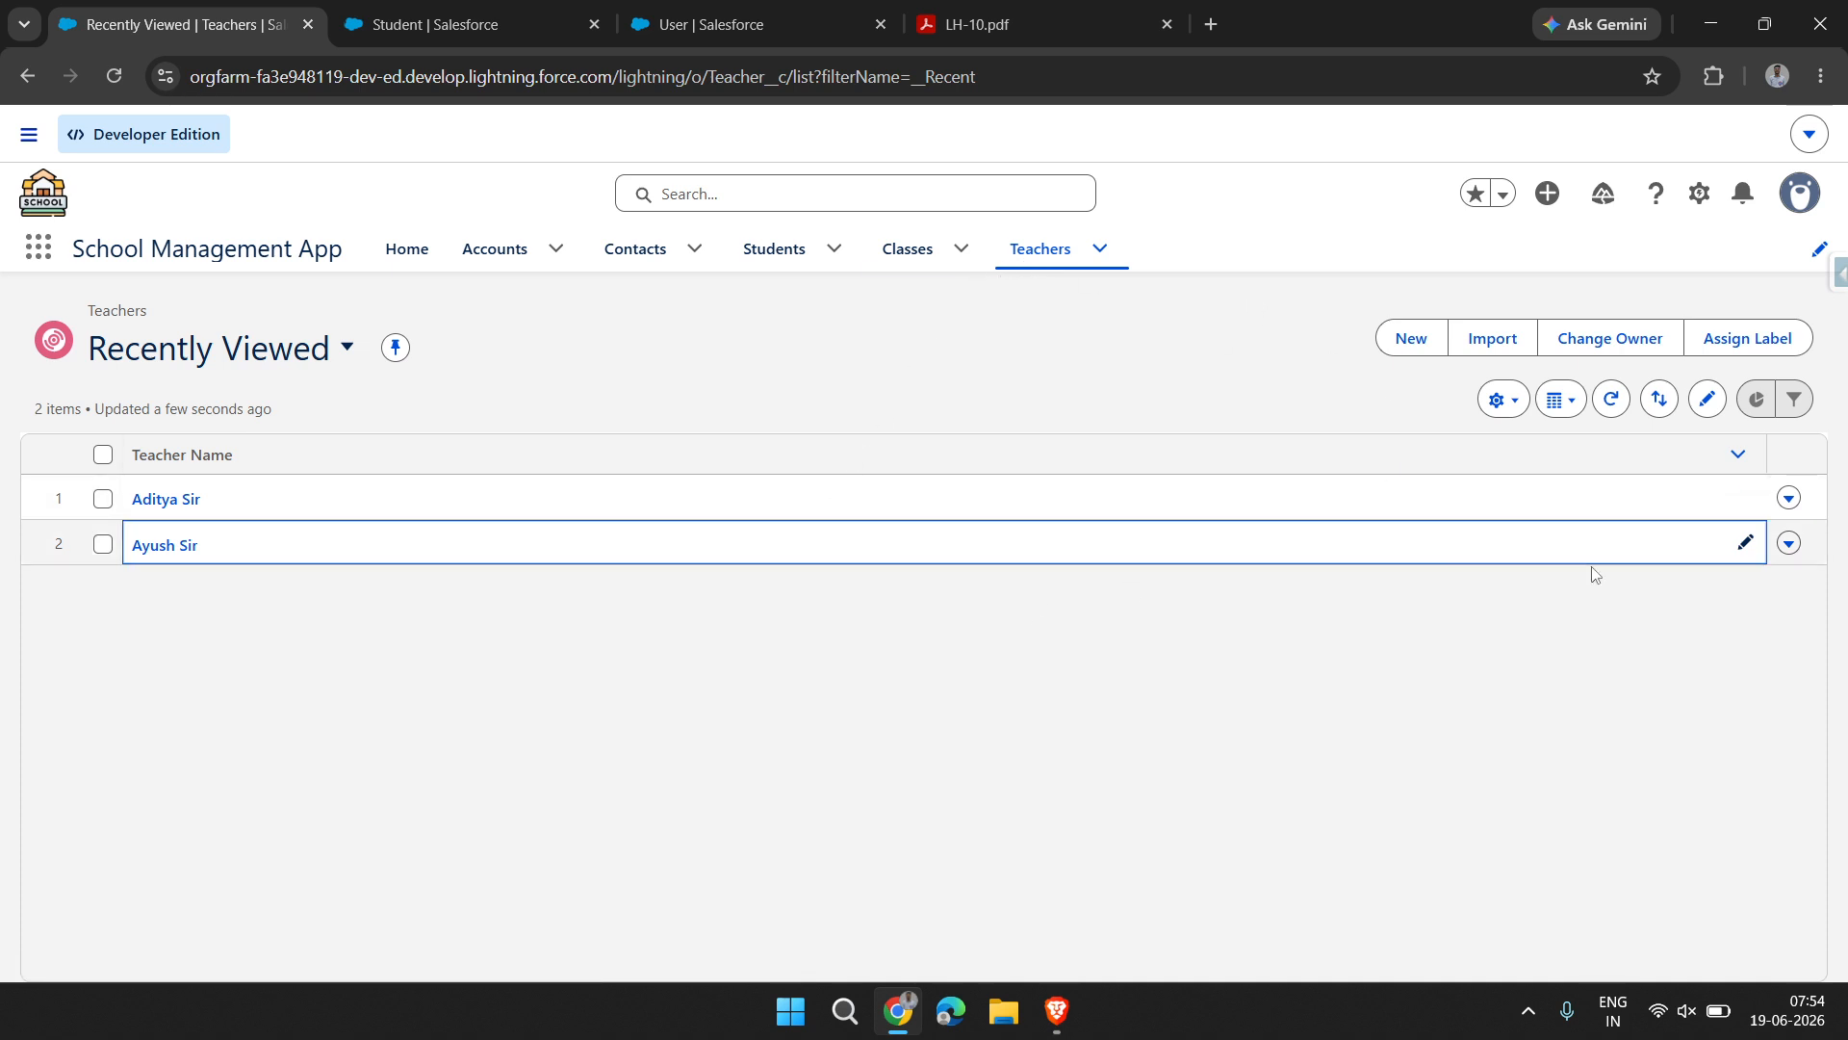
pyautogui.click(1790, 544)
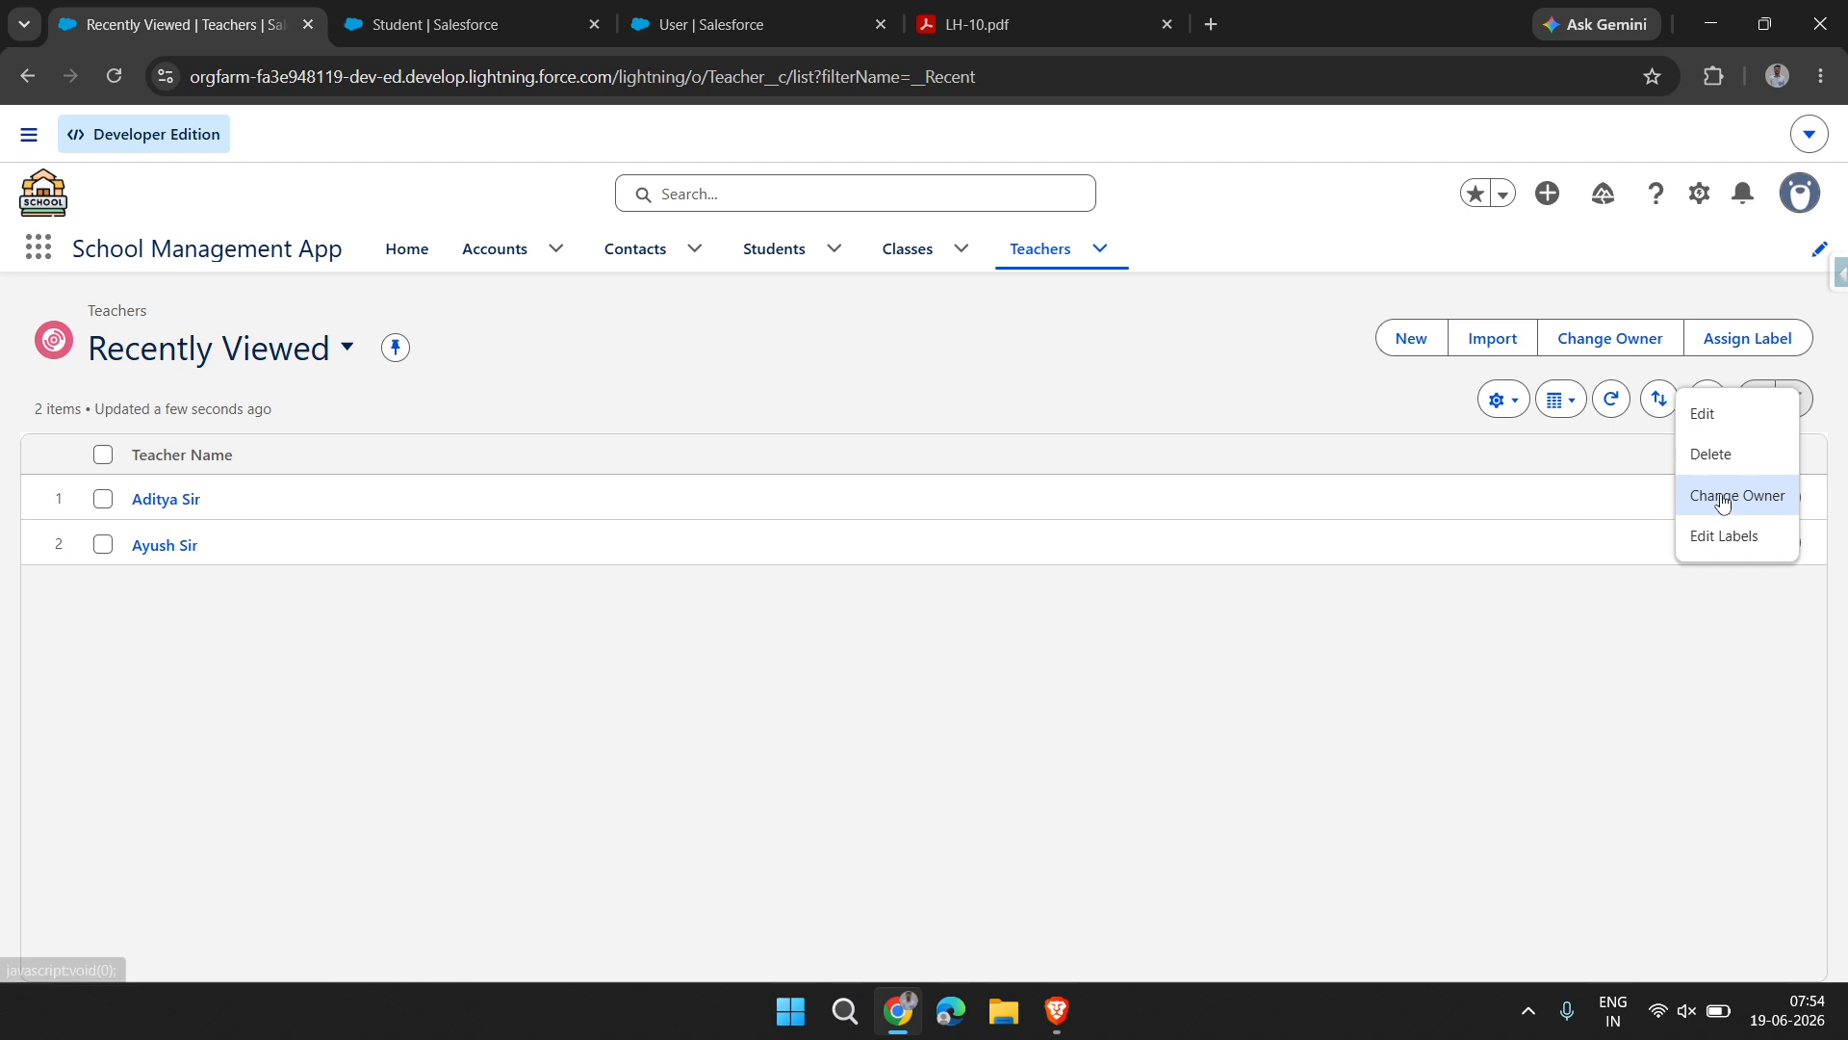
pyautogui.click(1725, 456)
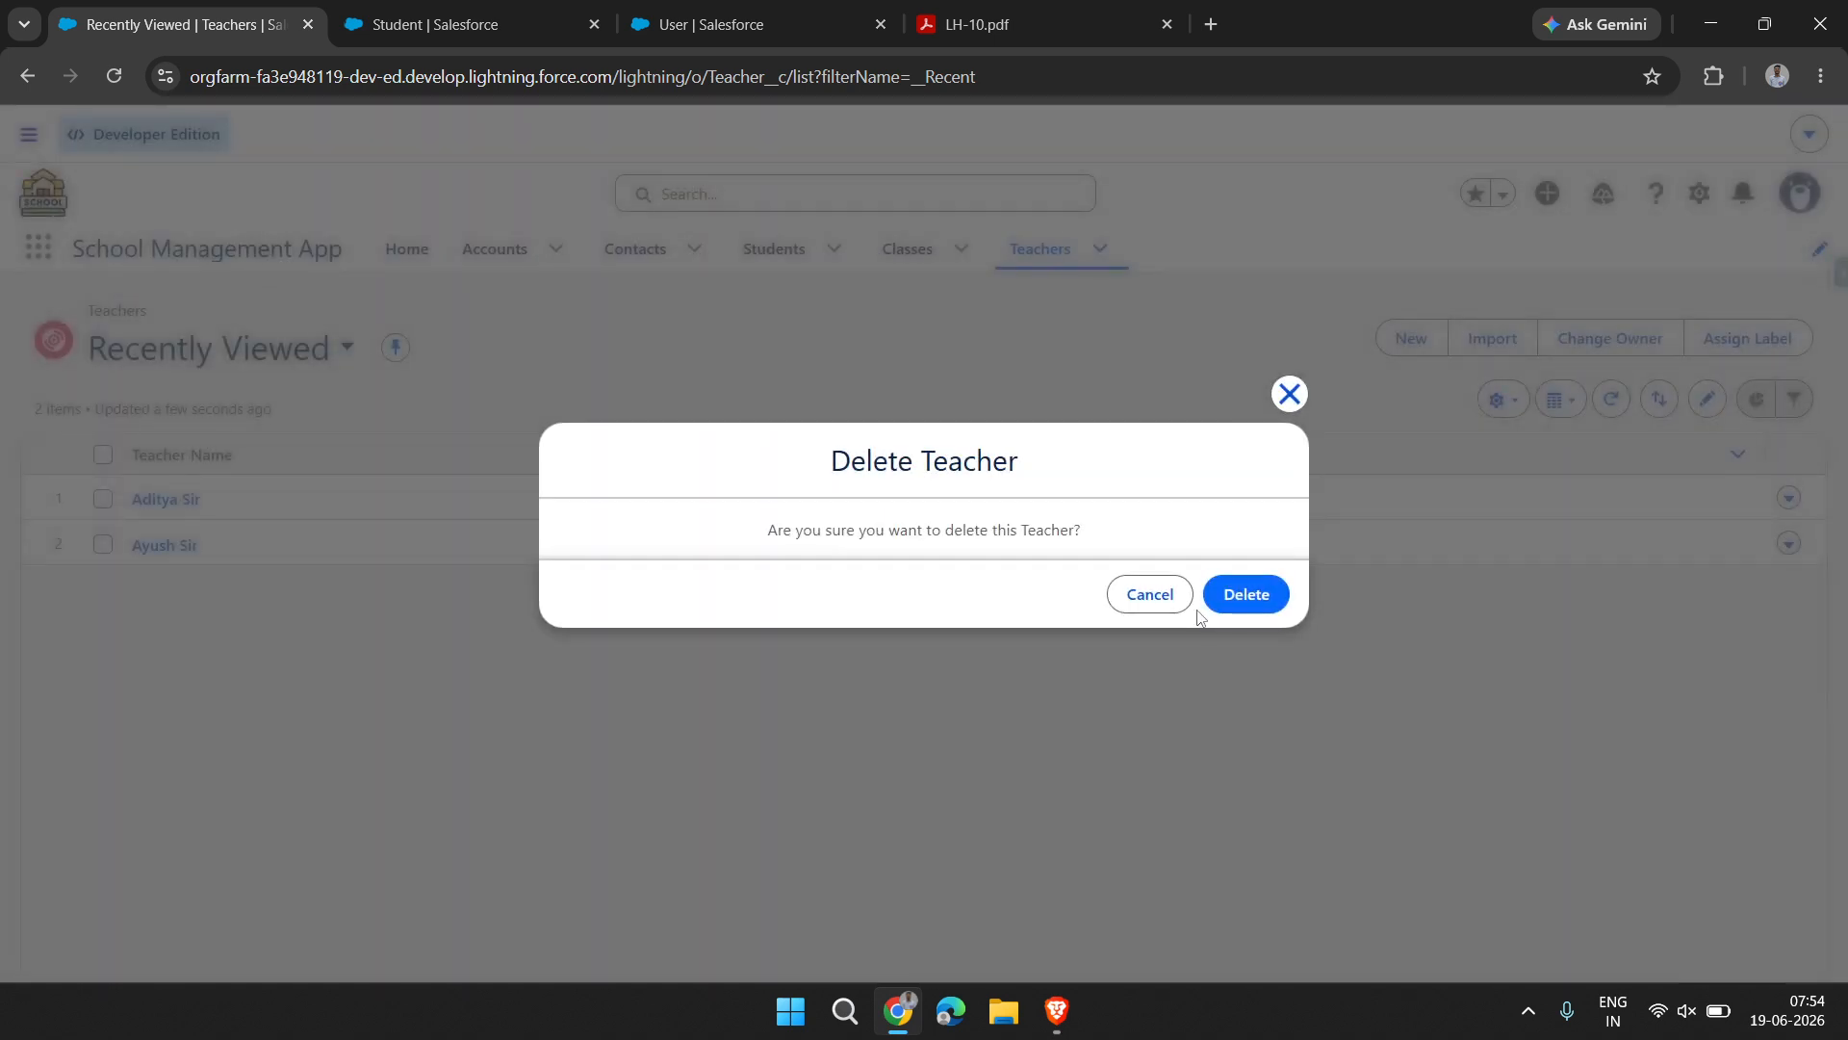
pyautogui.click(1246, 595)
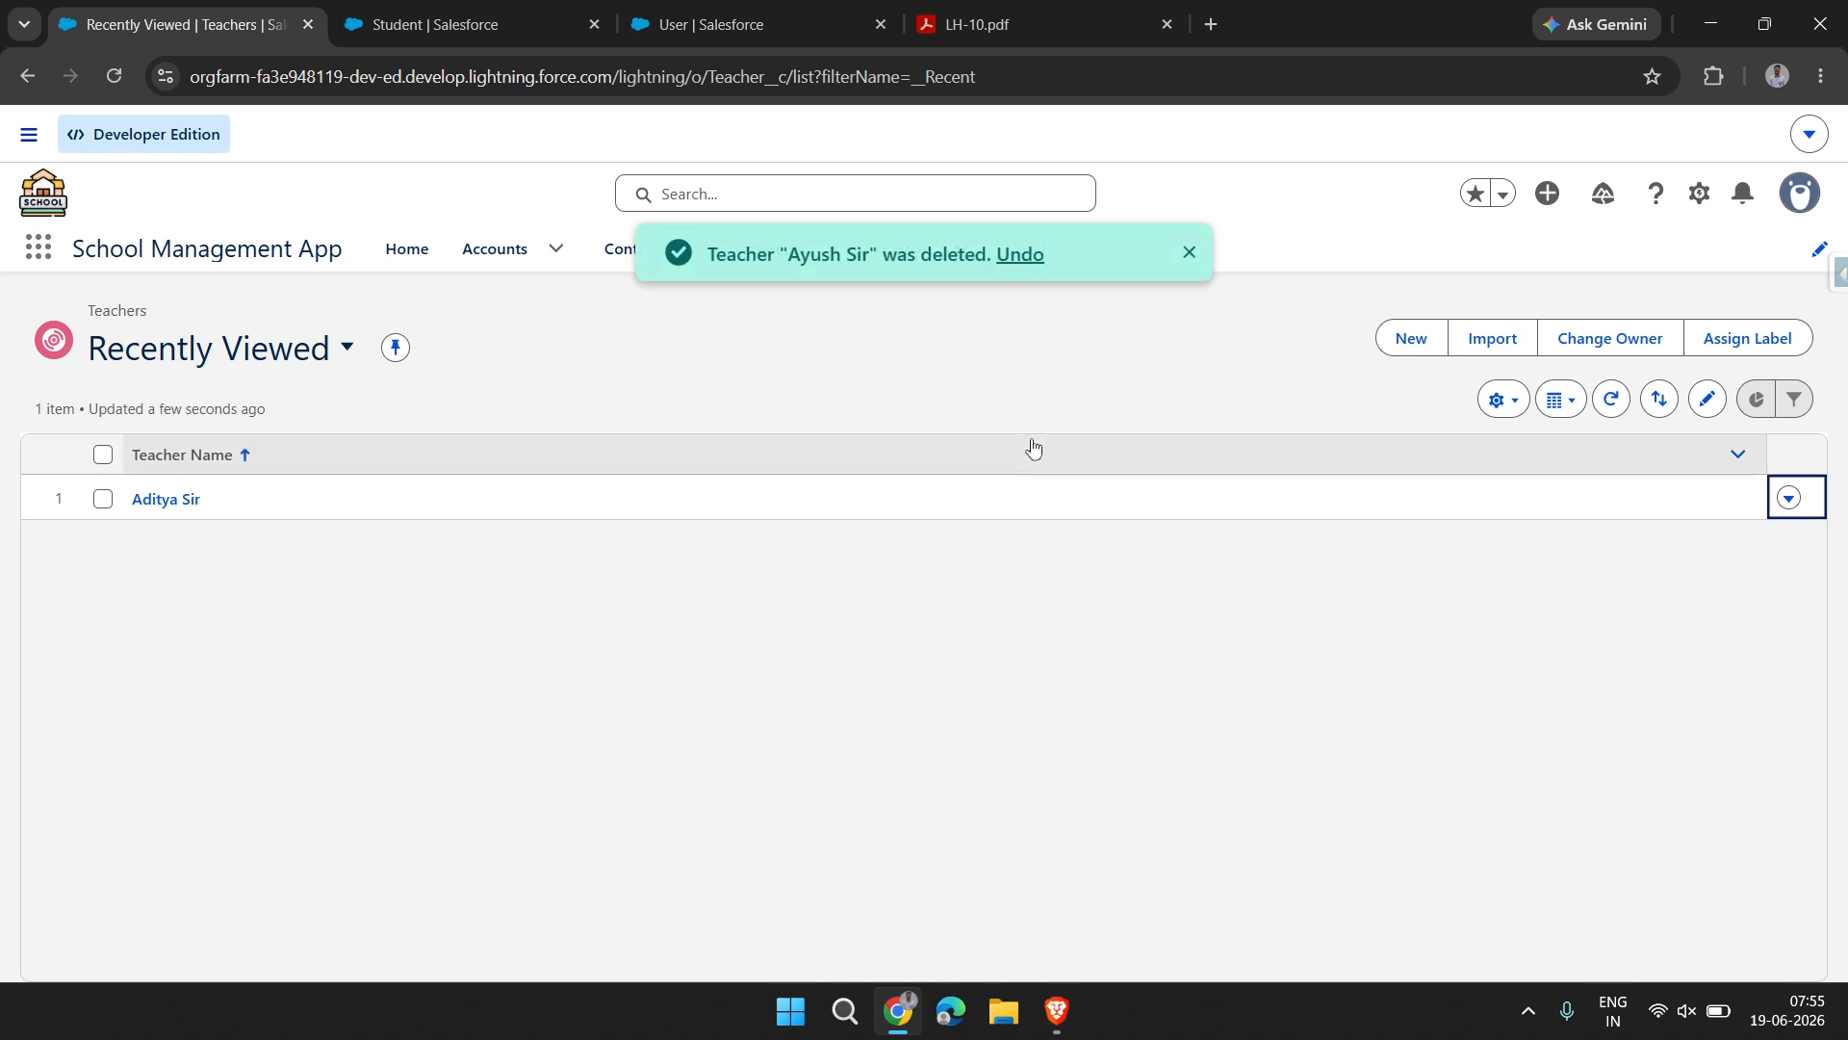
pyautogui.click(1189, 254)
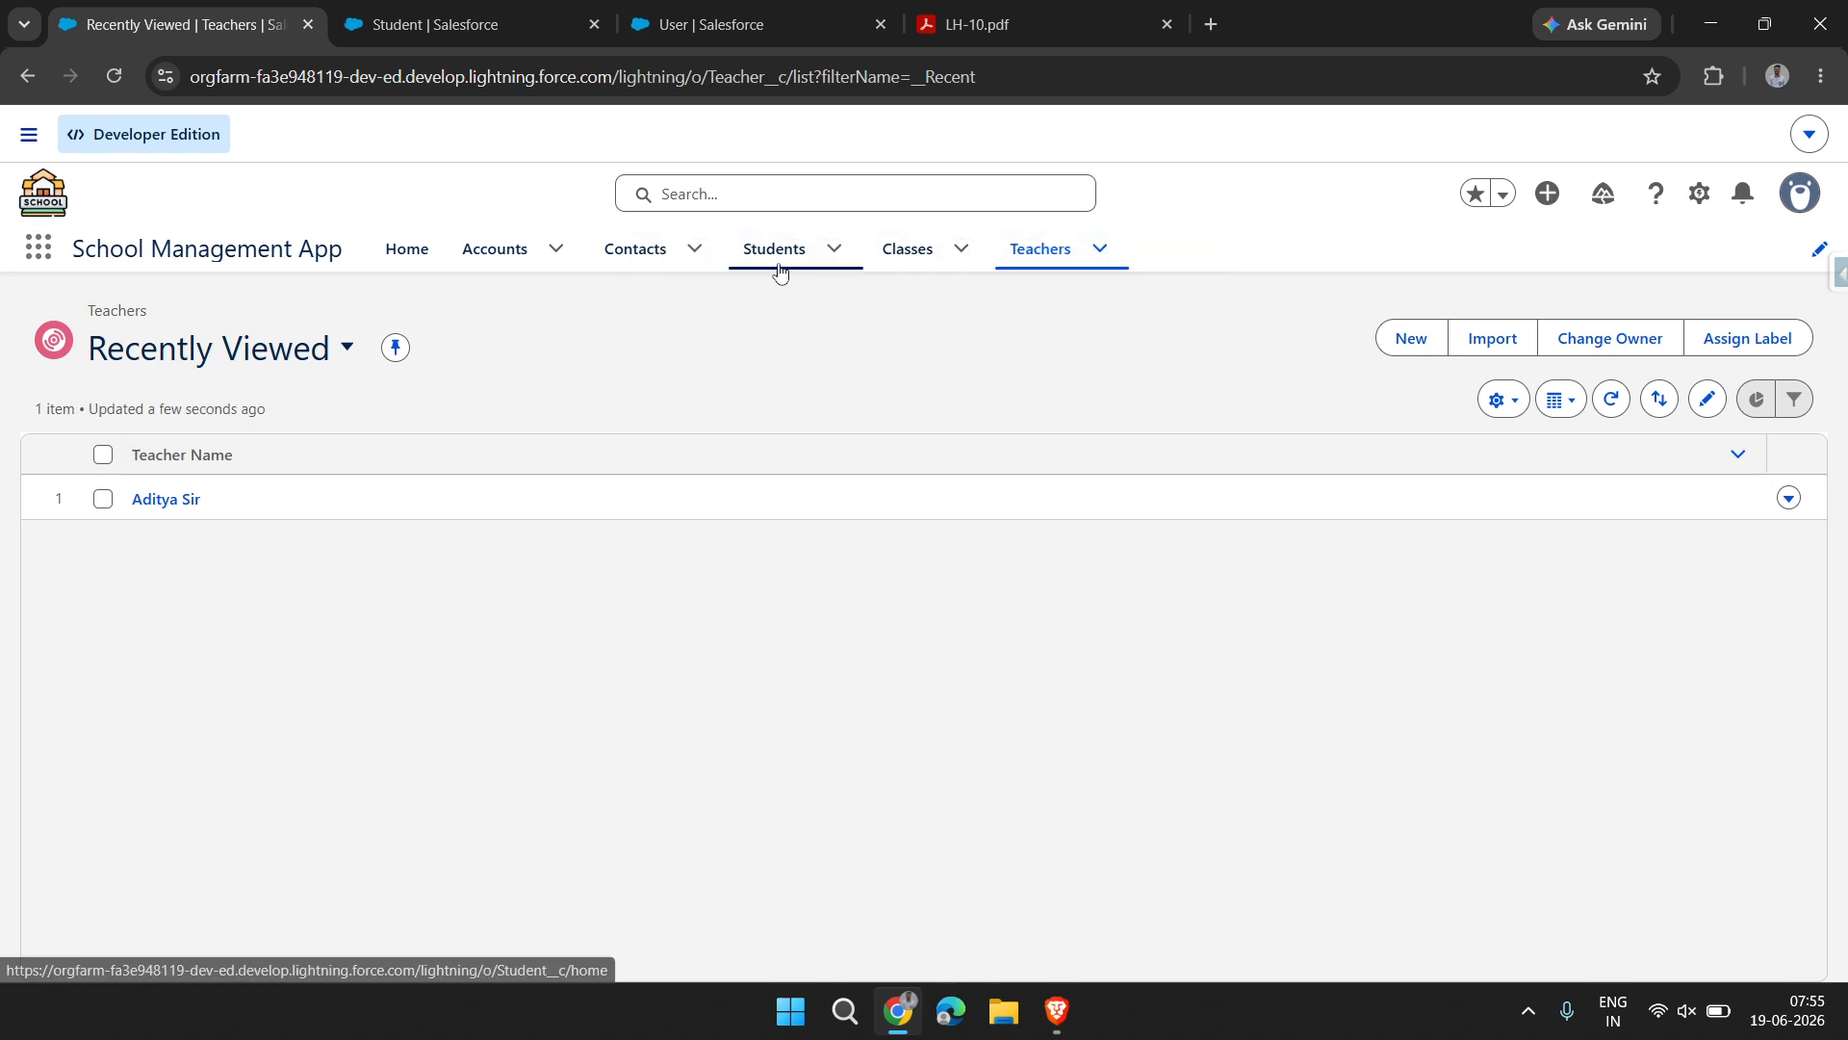
# Open the newest student's linked teacher, delete that teacher record, and review the student's remaining fields
pyautogui.click(776, 264)
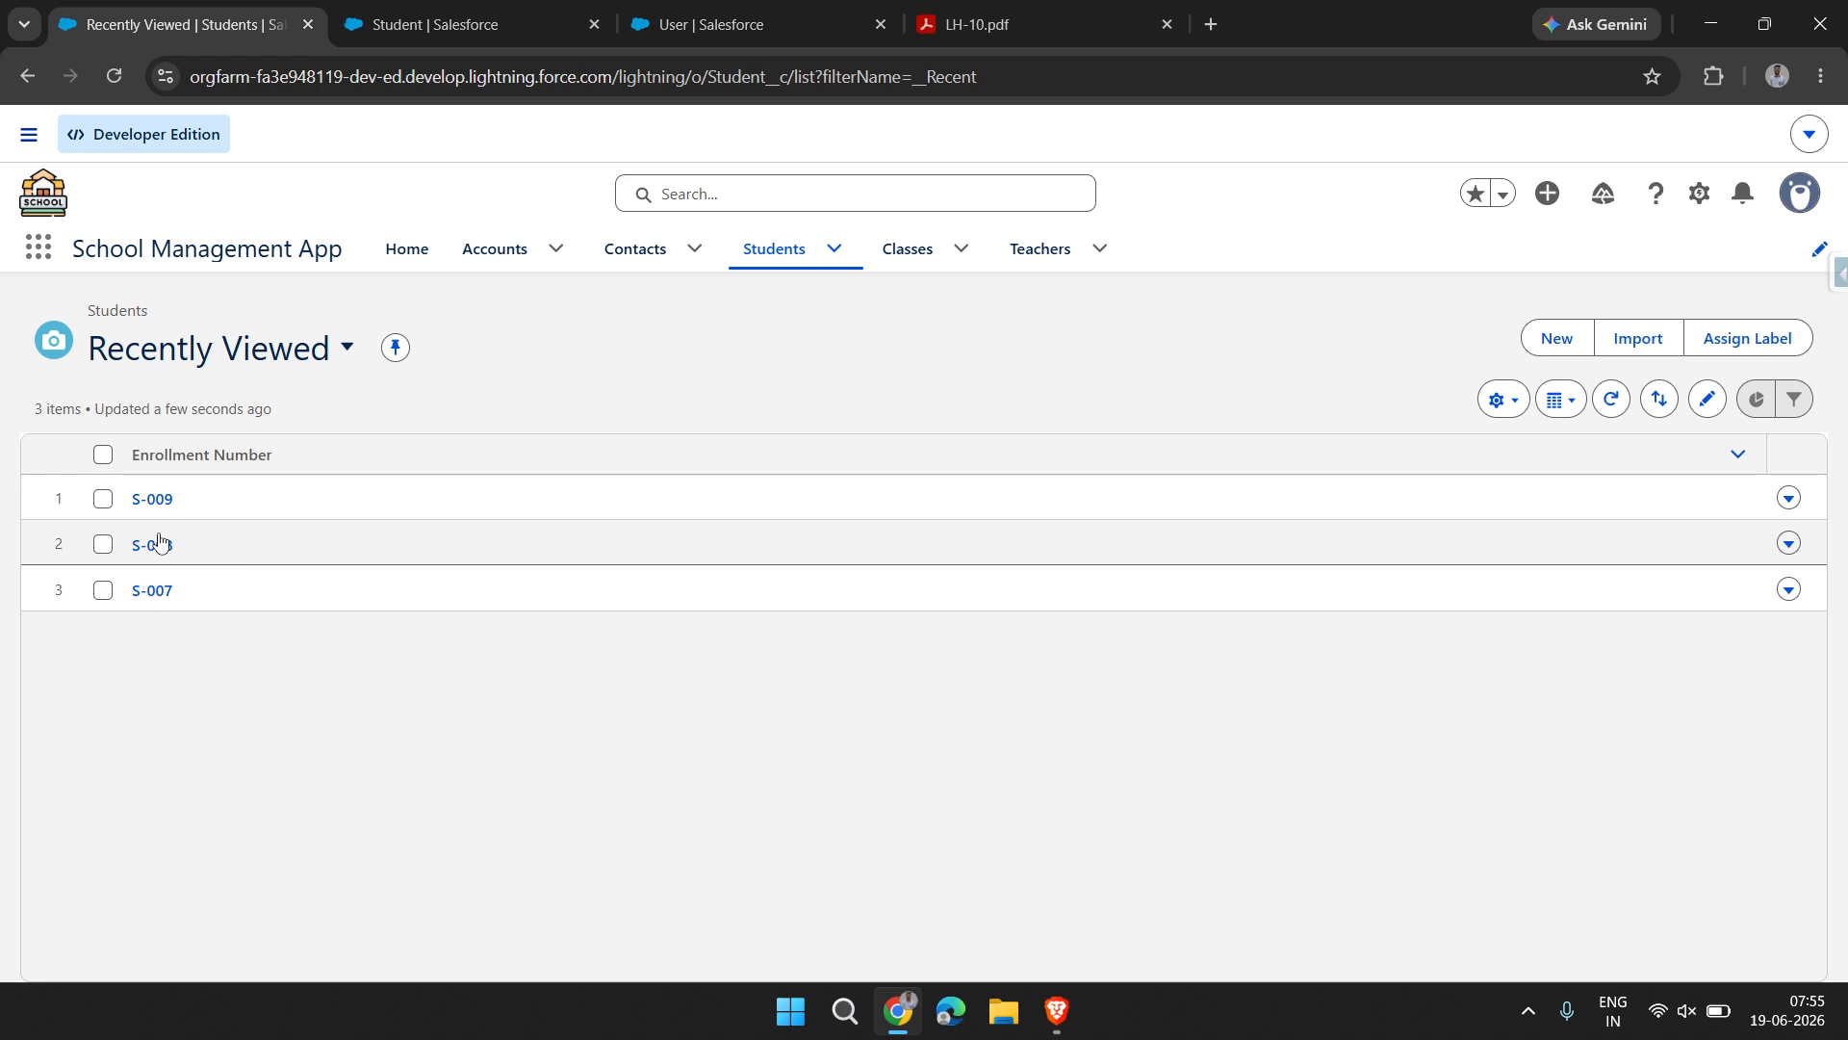
pyautogui.click(146, 513)
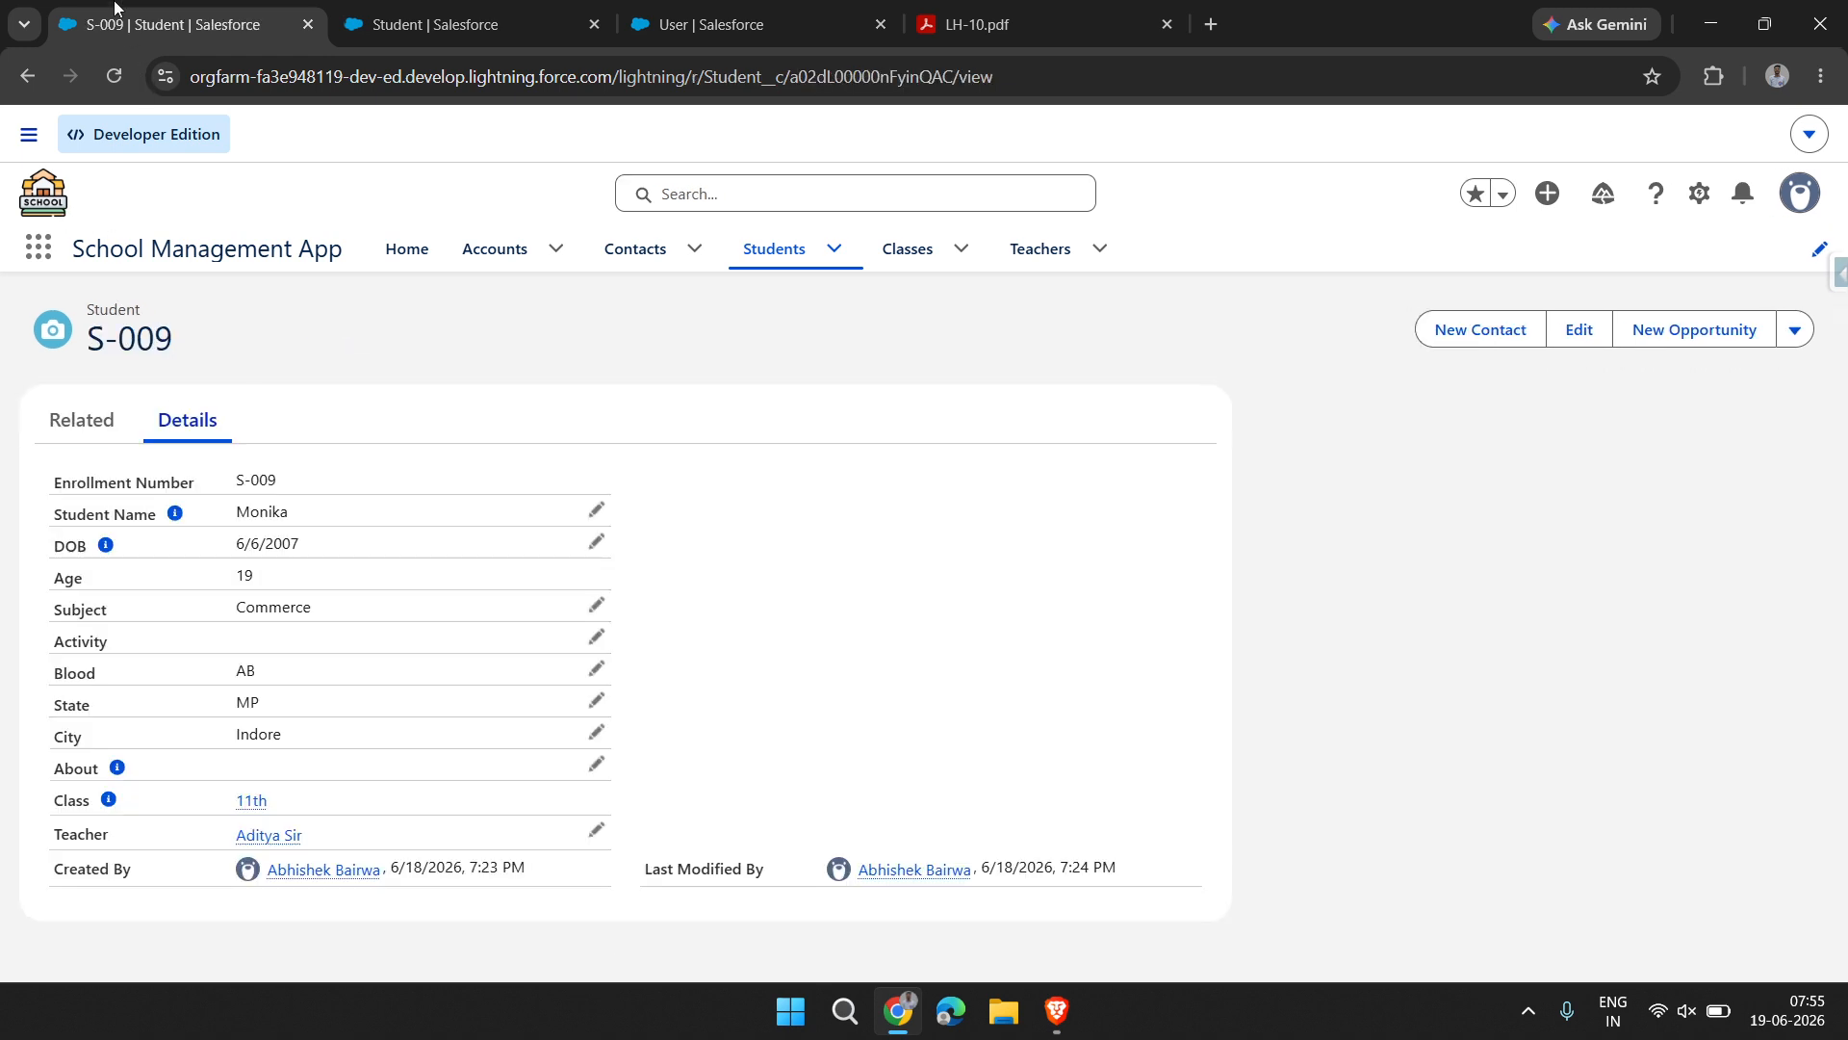
pyautogui.click(116, 77)
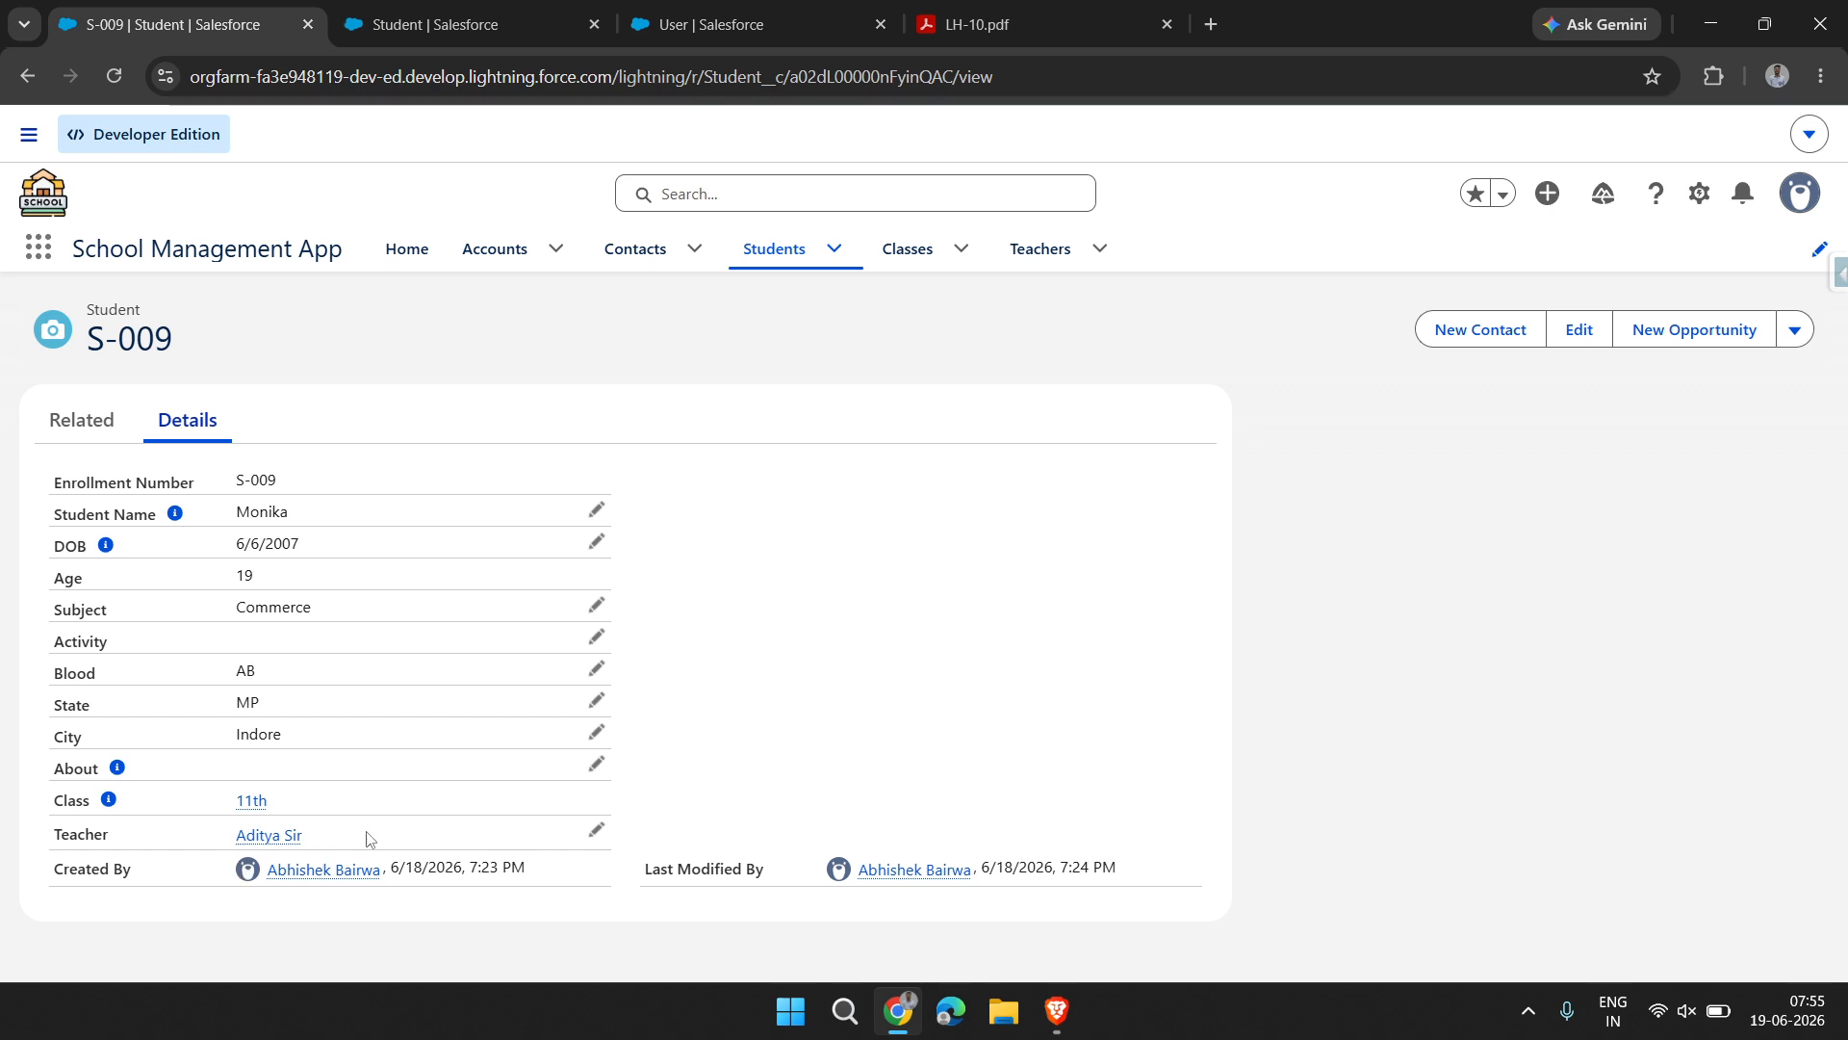
pyautogui.click(268, 836)
pyautogui.click(1795, 329)
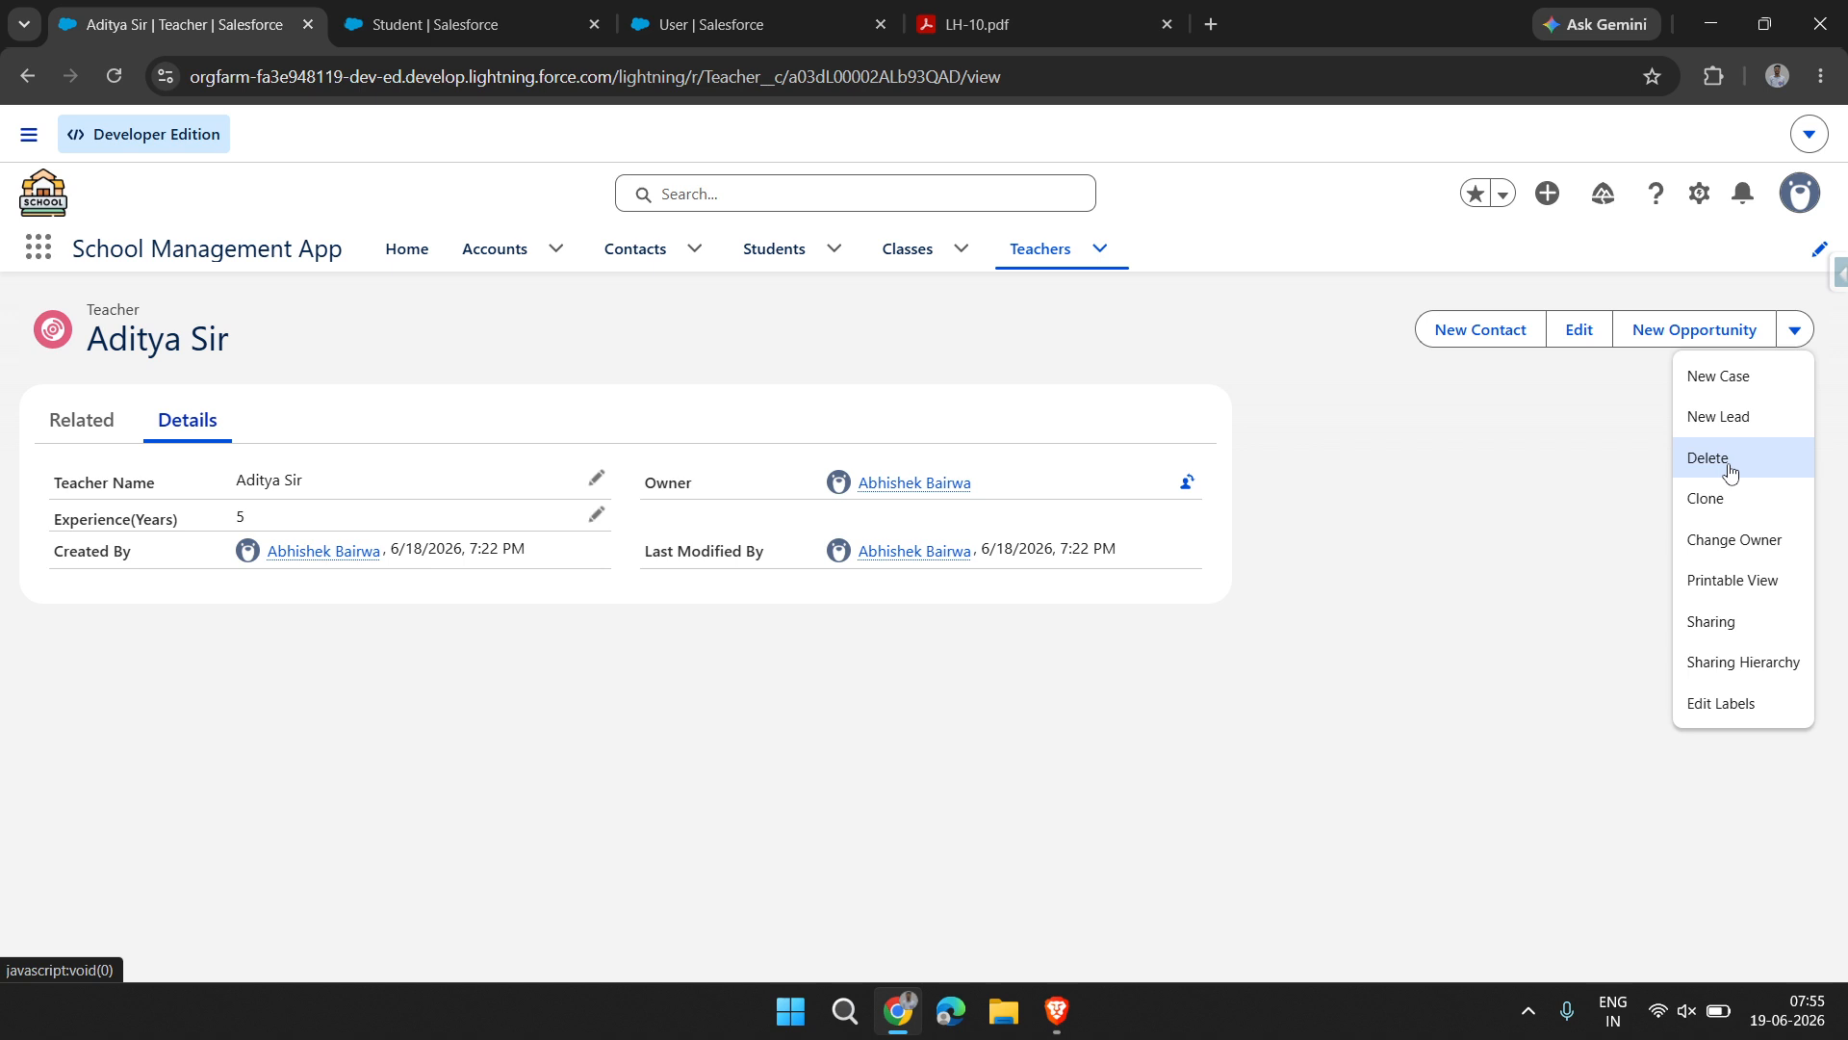
pyautogui.click(1730, 466)
pyautogui.click(1247, 595)
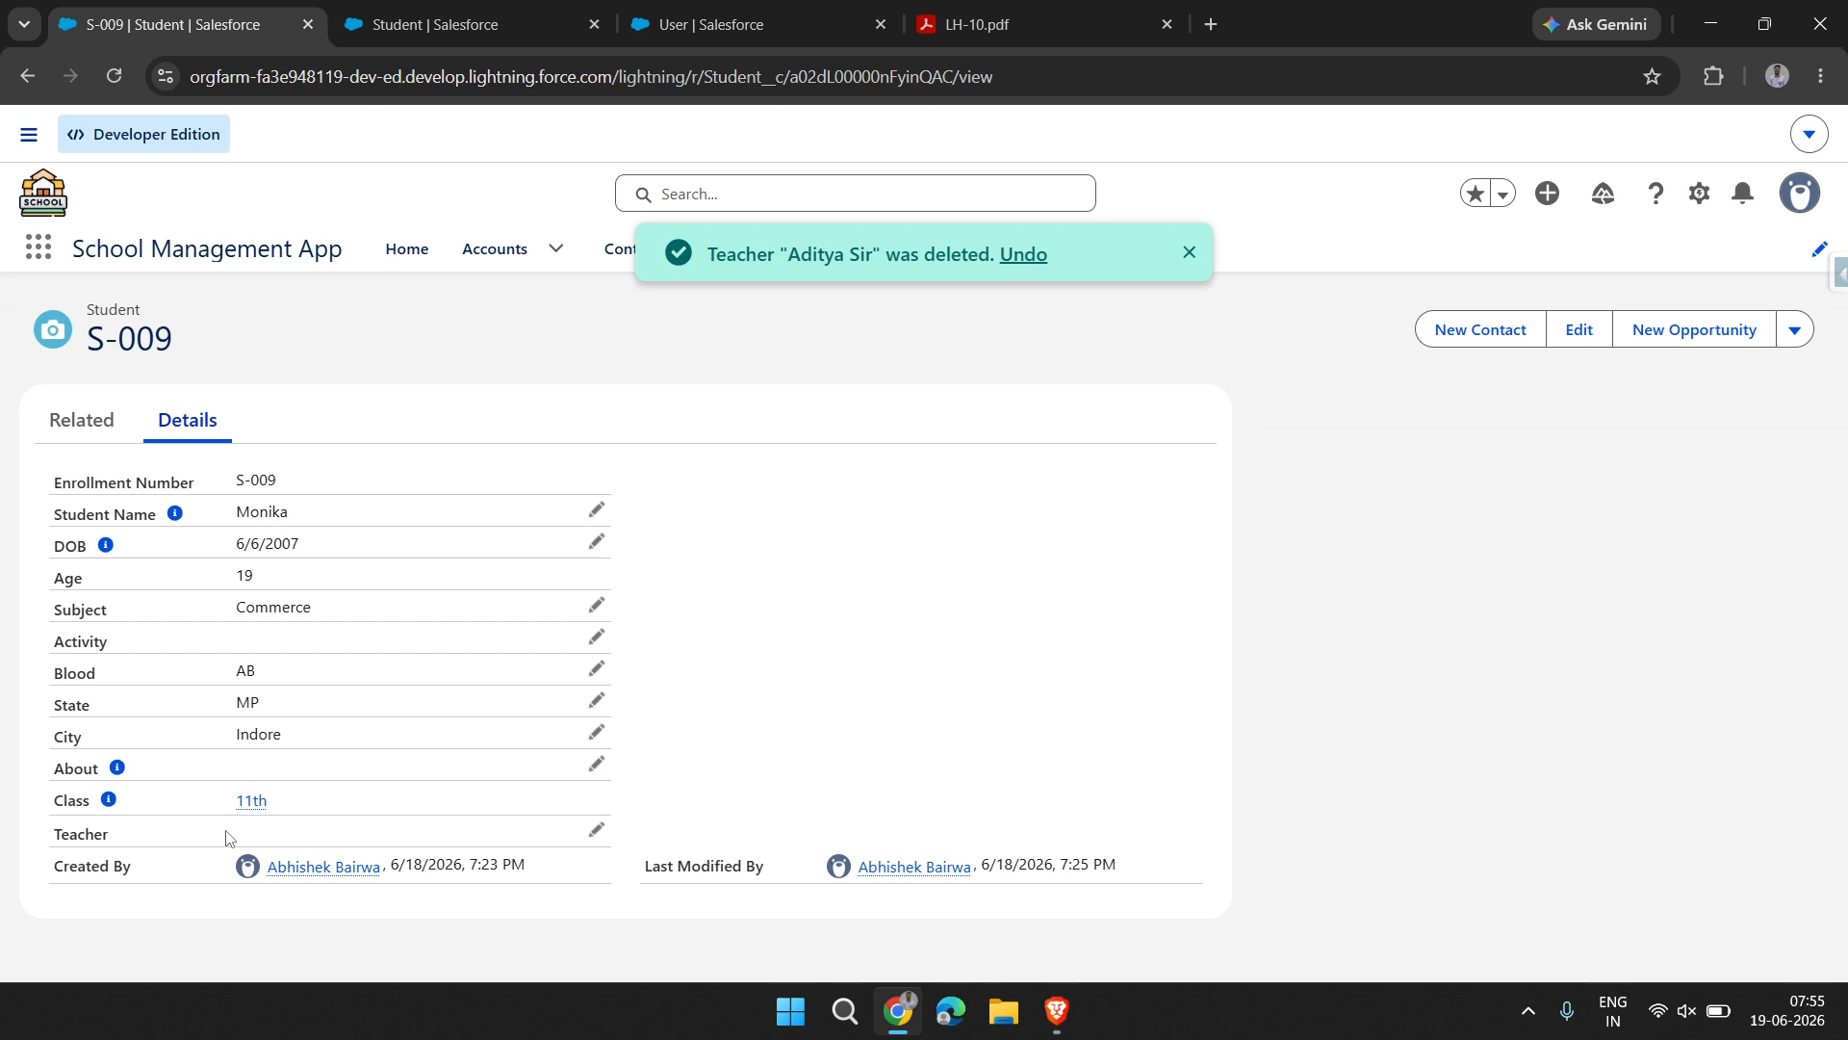
pyautogui.moveTo(183, 834); pyautogui.dragTo(289, 420)
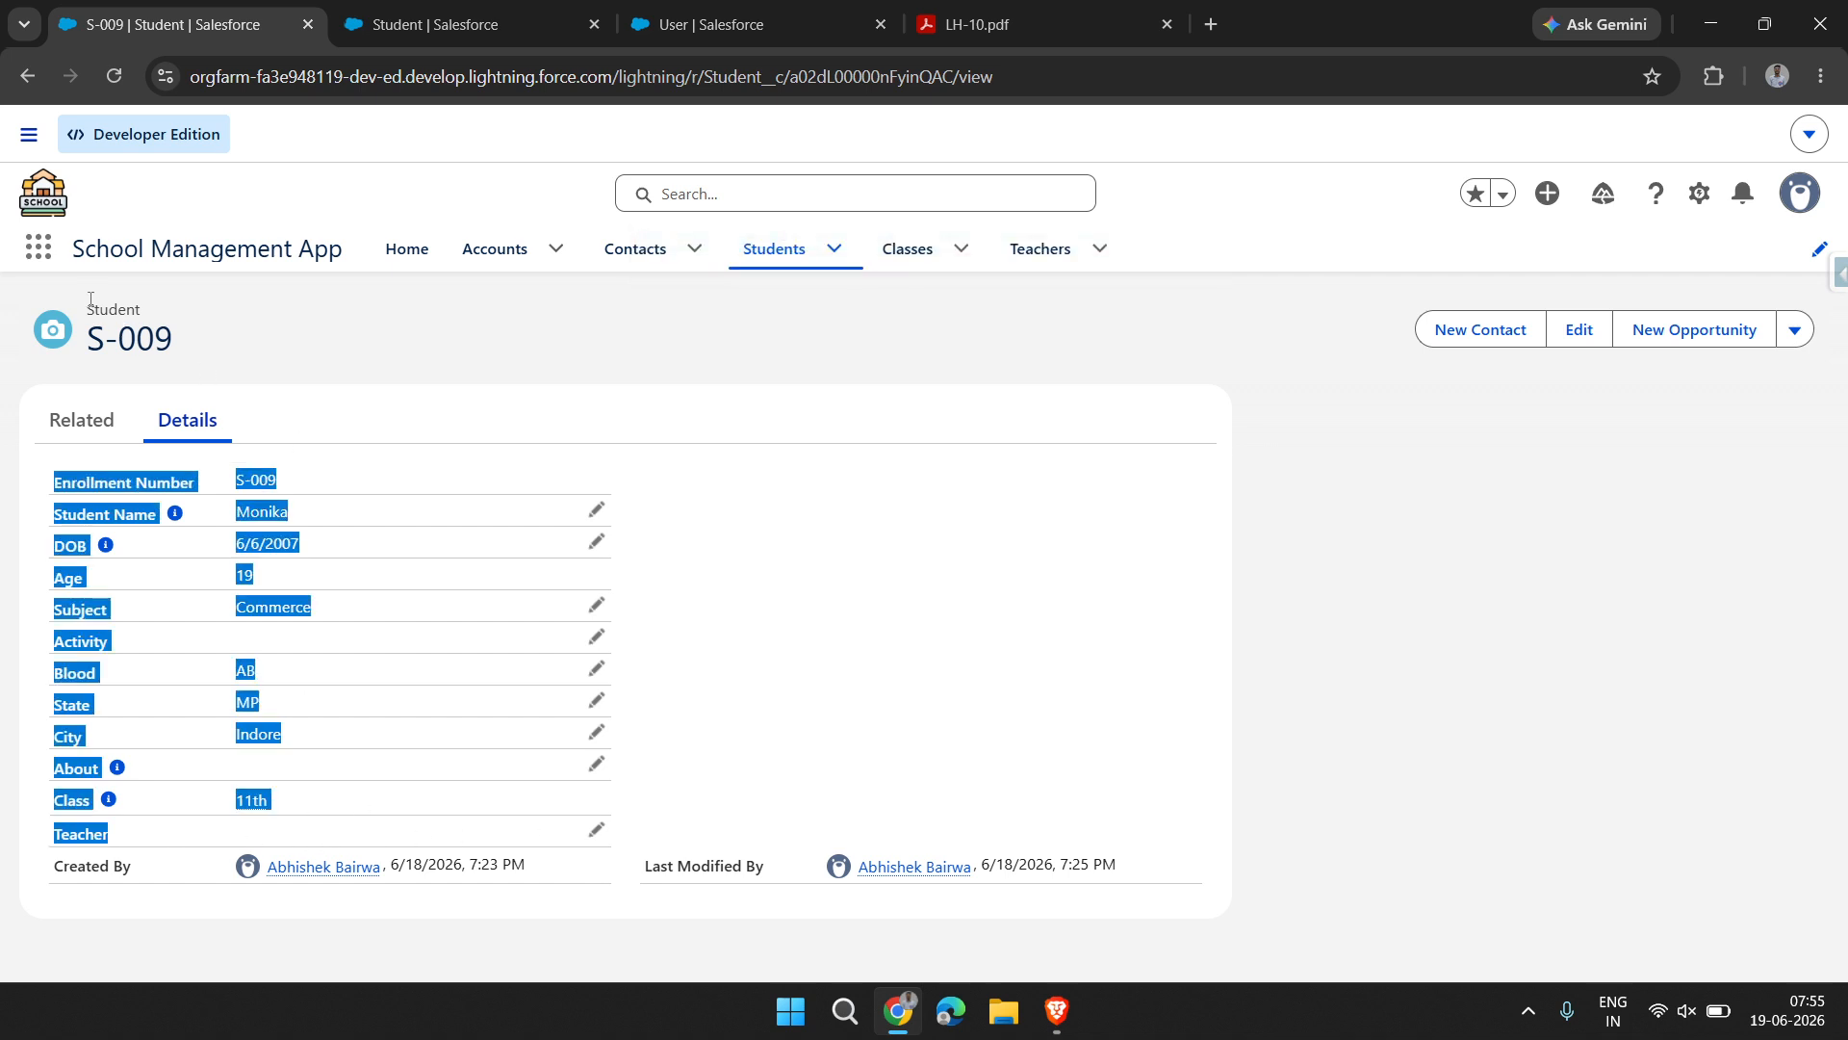
pyautogui.moveTo(89, 299); pyautogui.dragTo(321, 895)
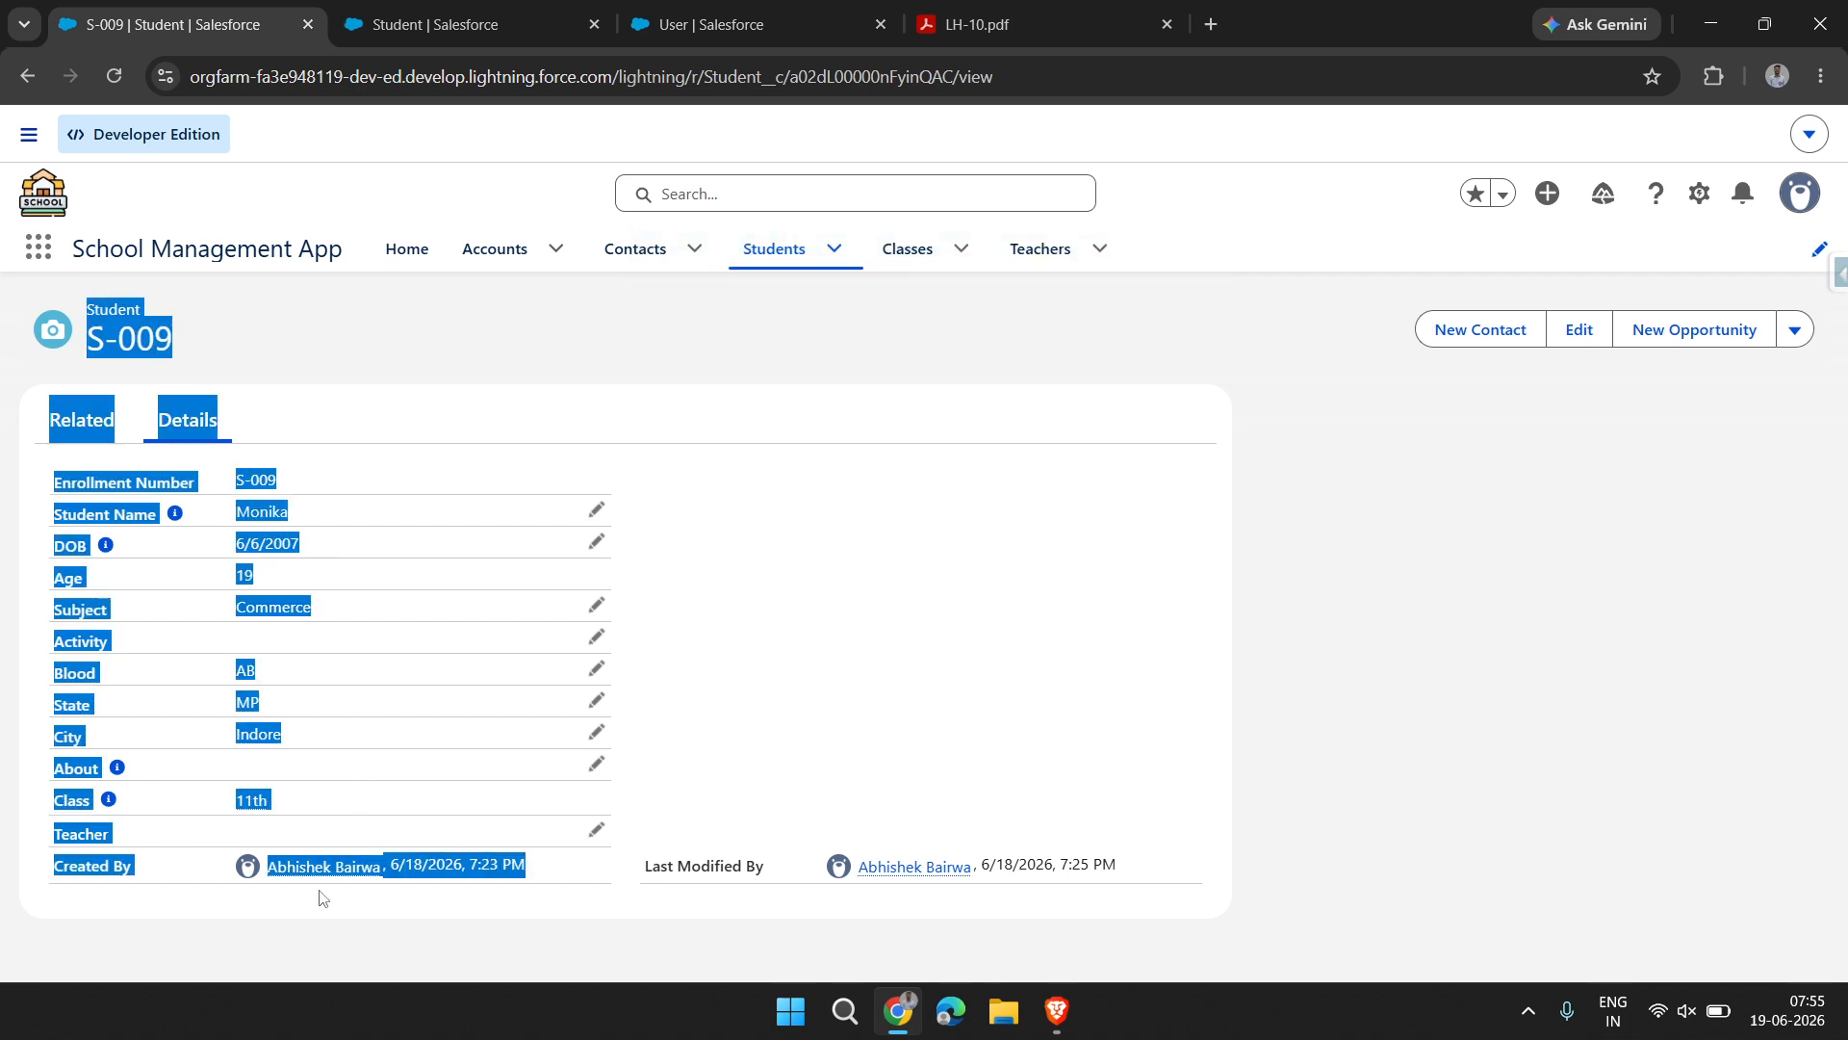
pyautogui.click(327, 722)
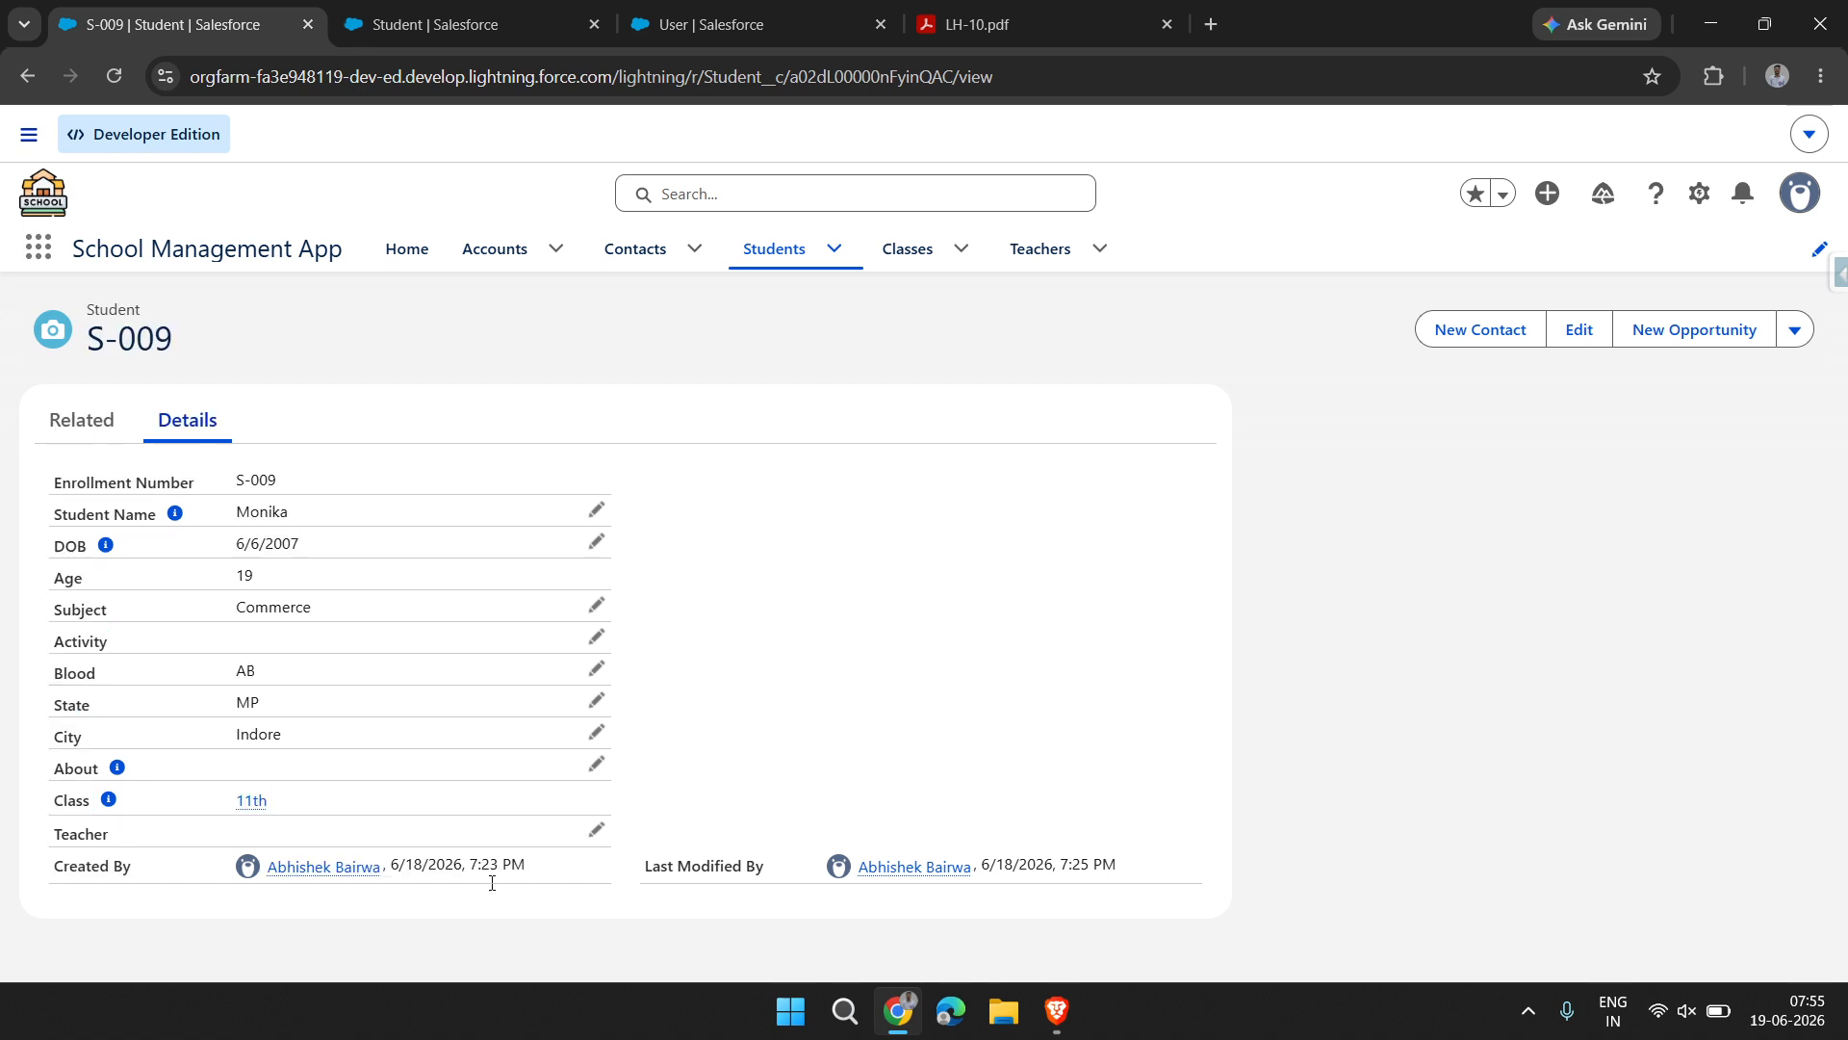
# Review the 10th class's related students and details, and delete the class record
pyautogui.click(901, 255)
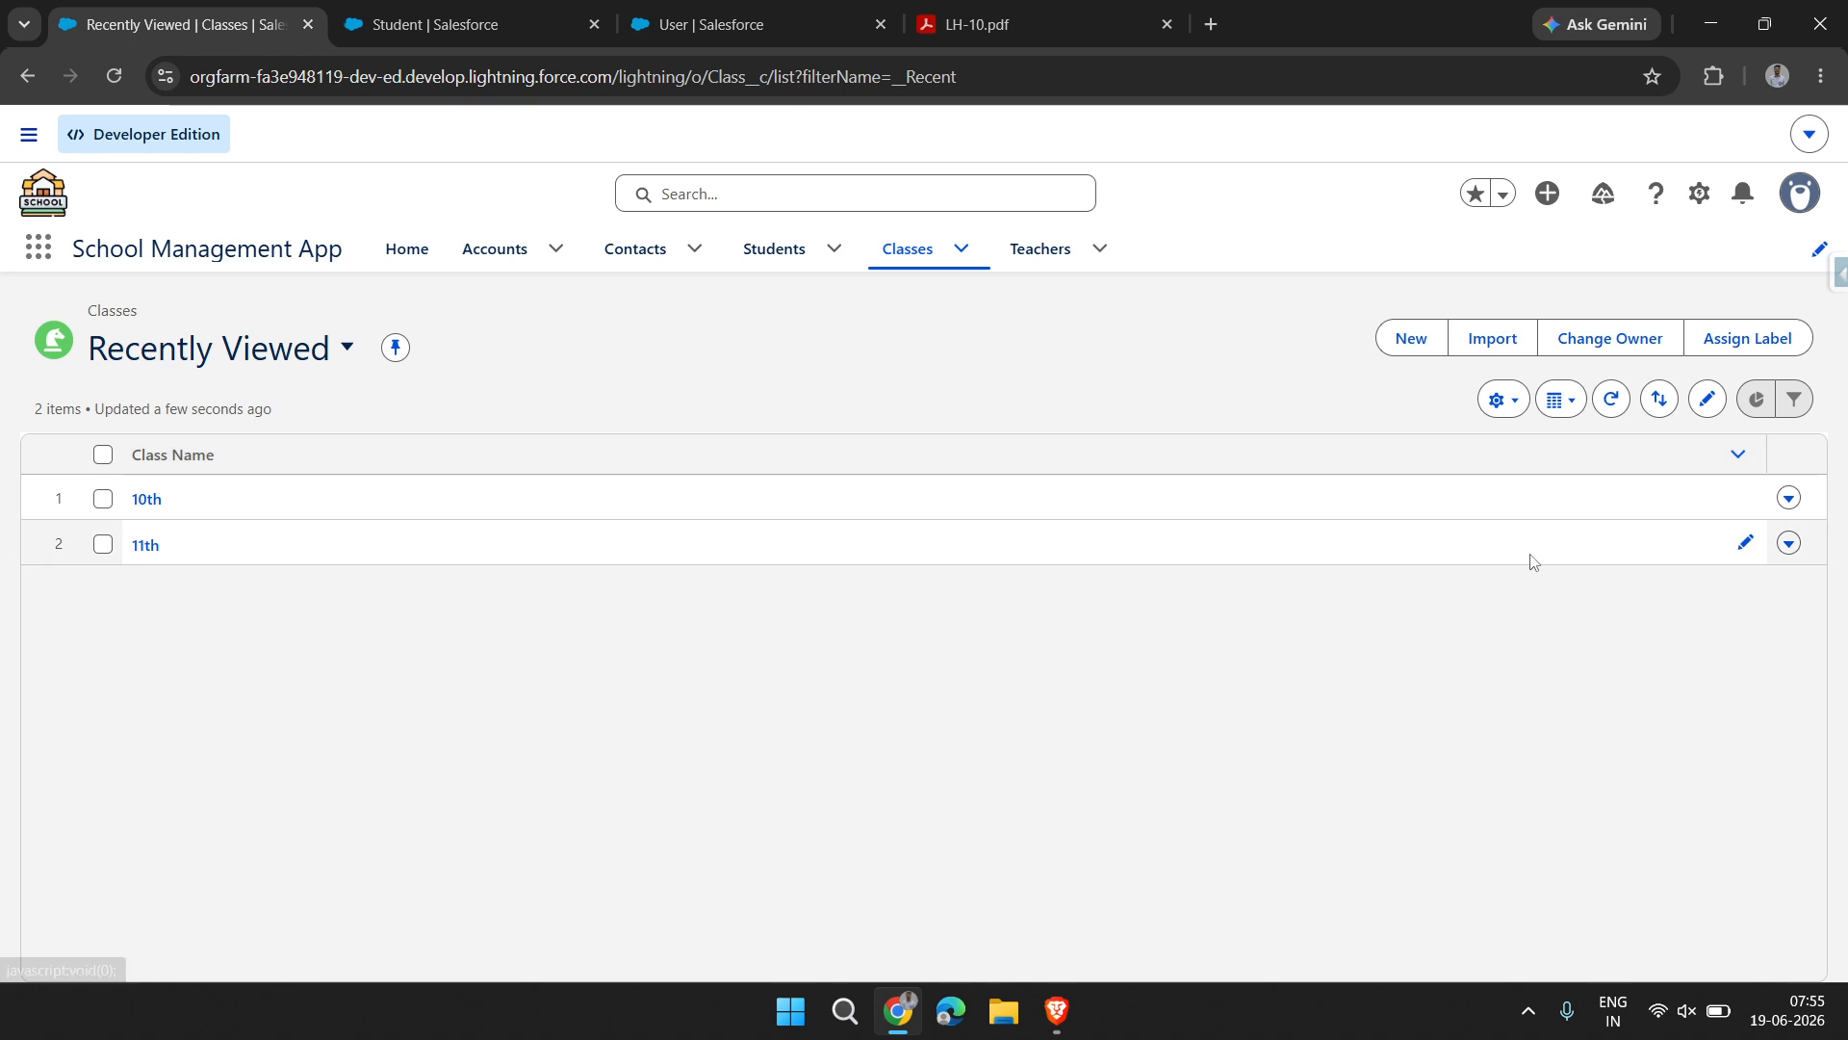
pyautogui.click(144, 499)
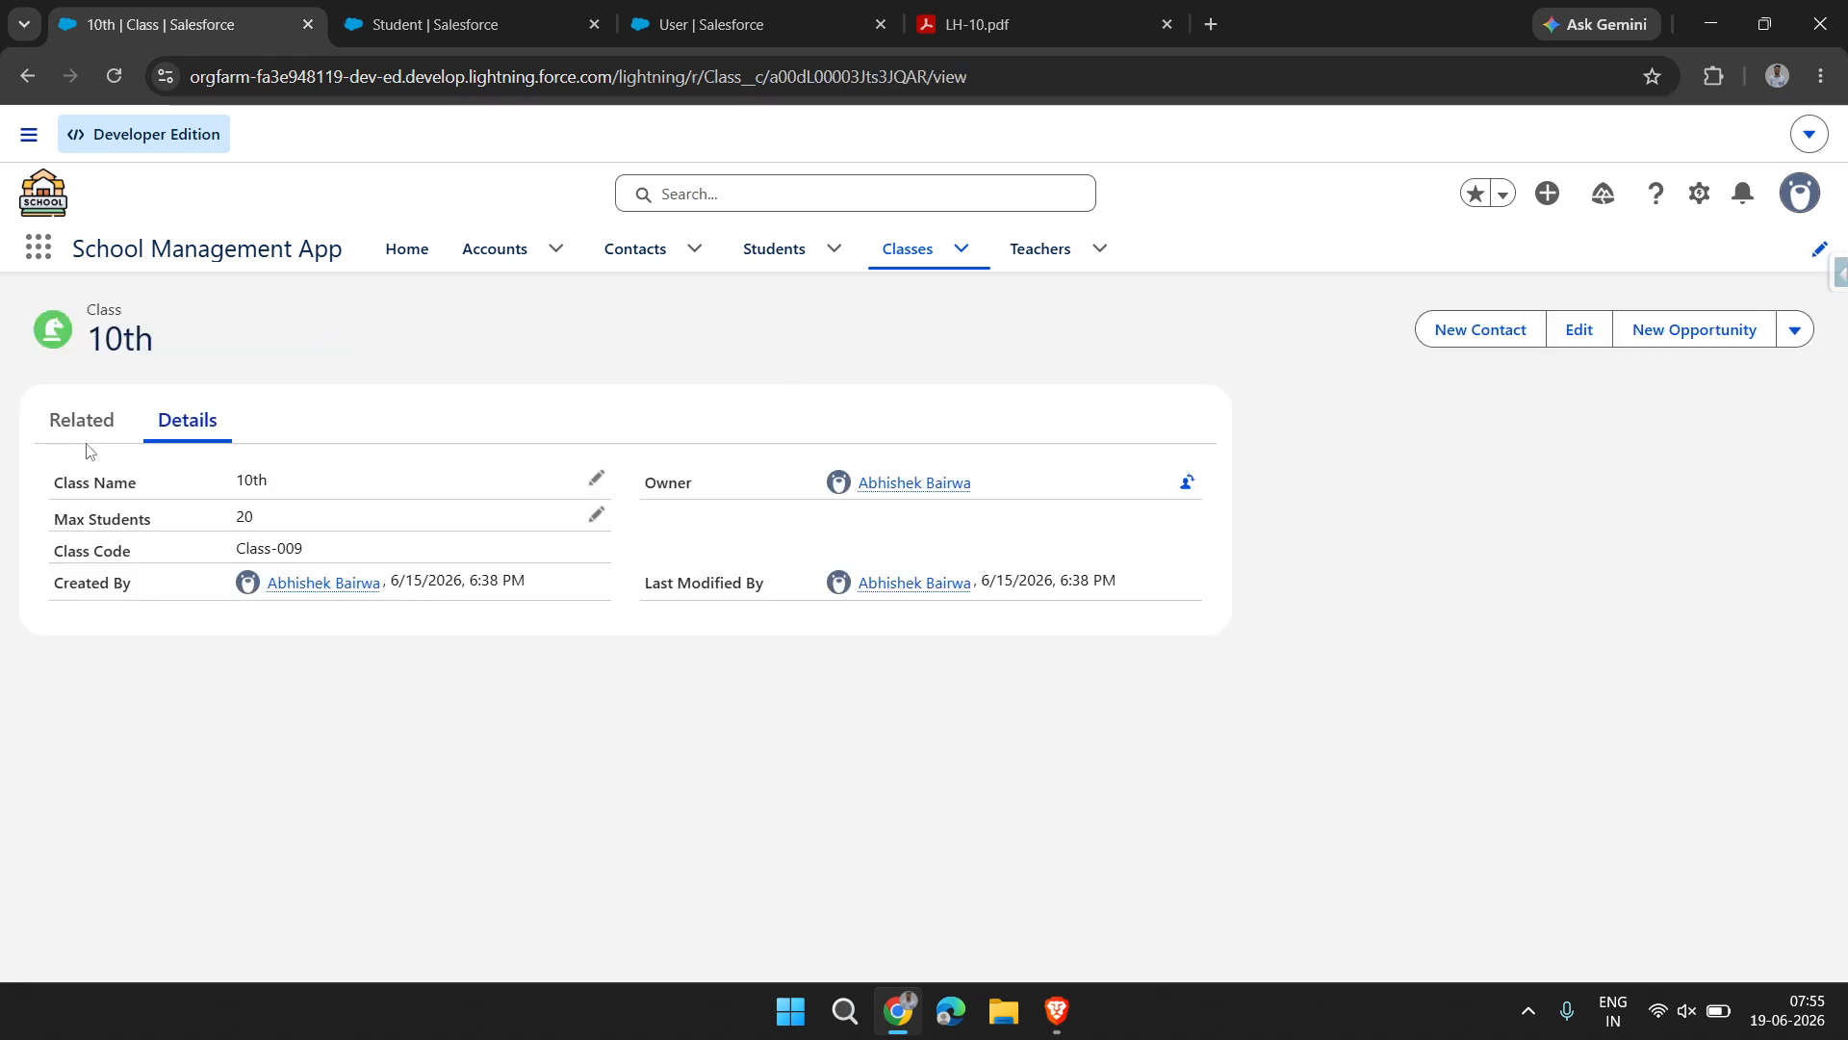
pyautogui.click(83, 424)
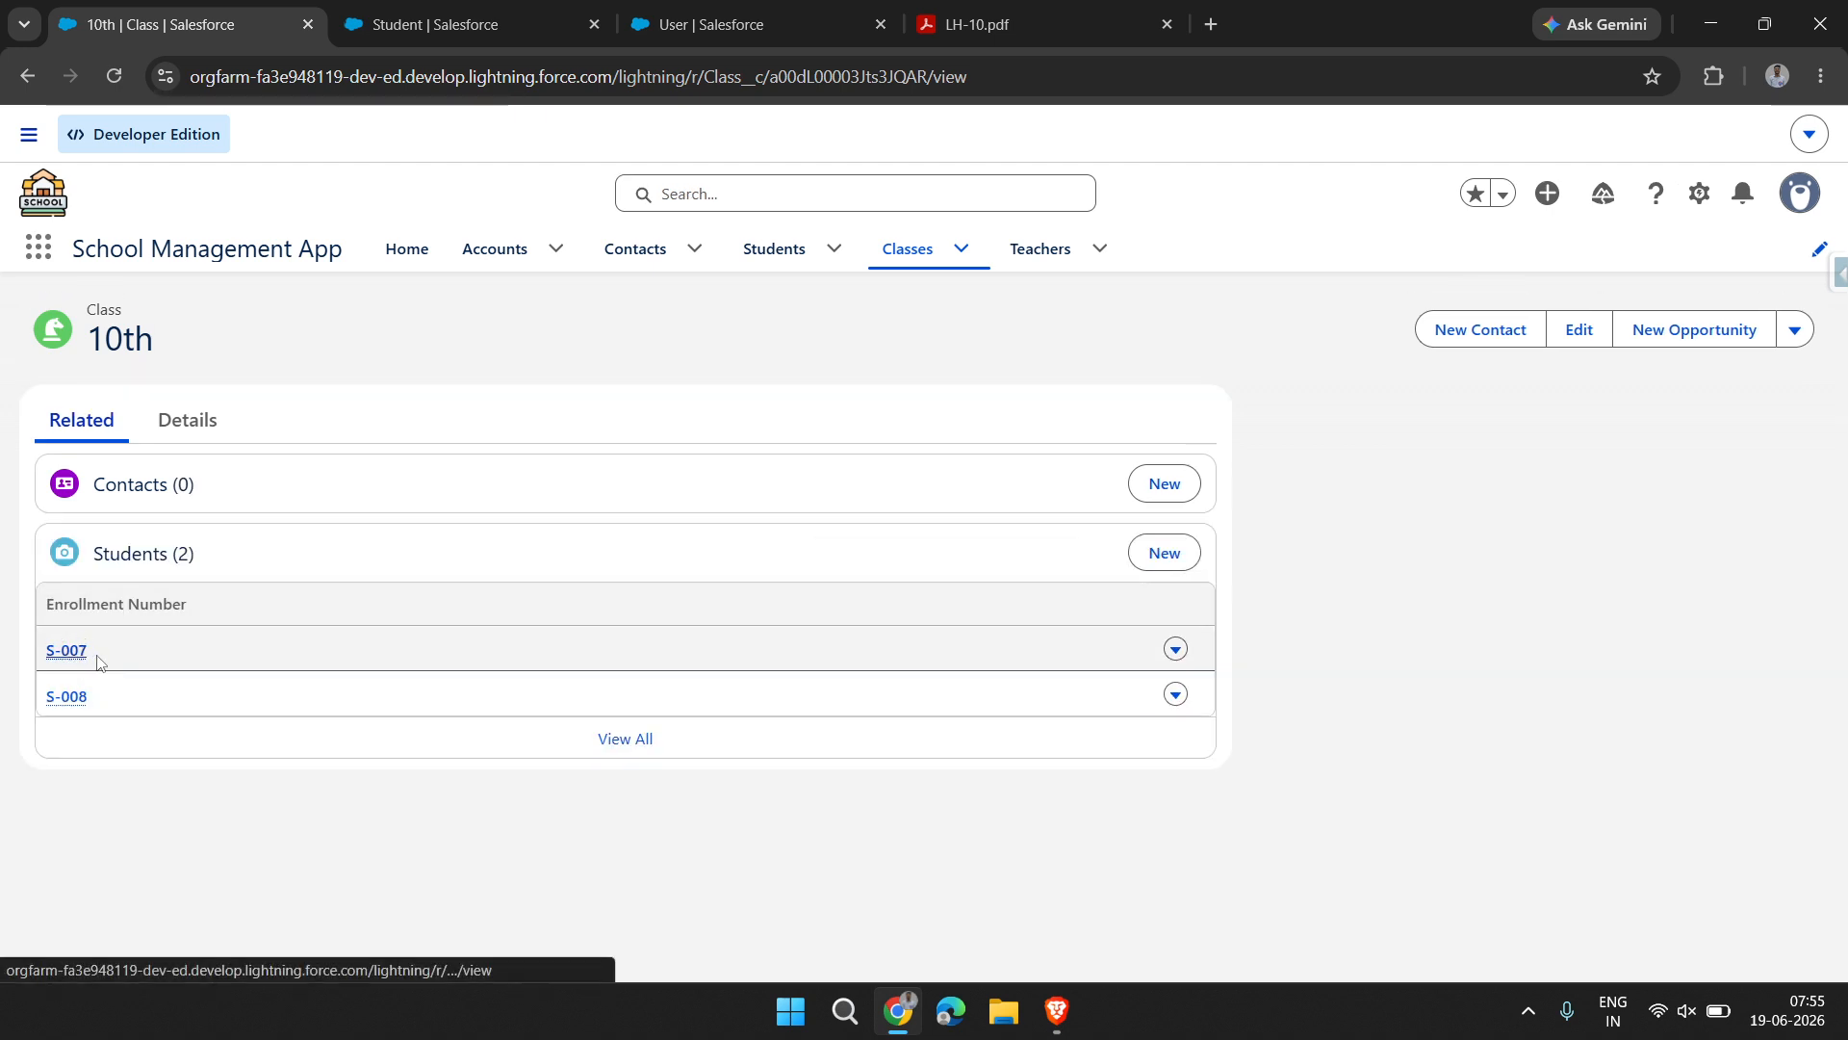
pyautogui.click(162, 436)
pyautogui.click(1806, 342)
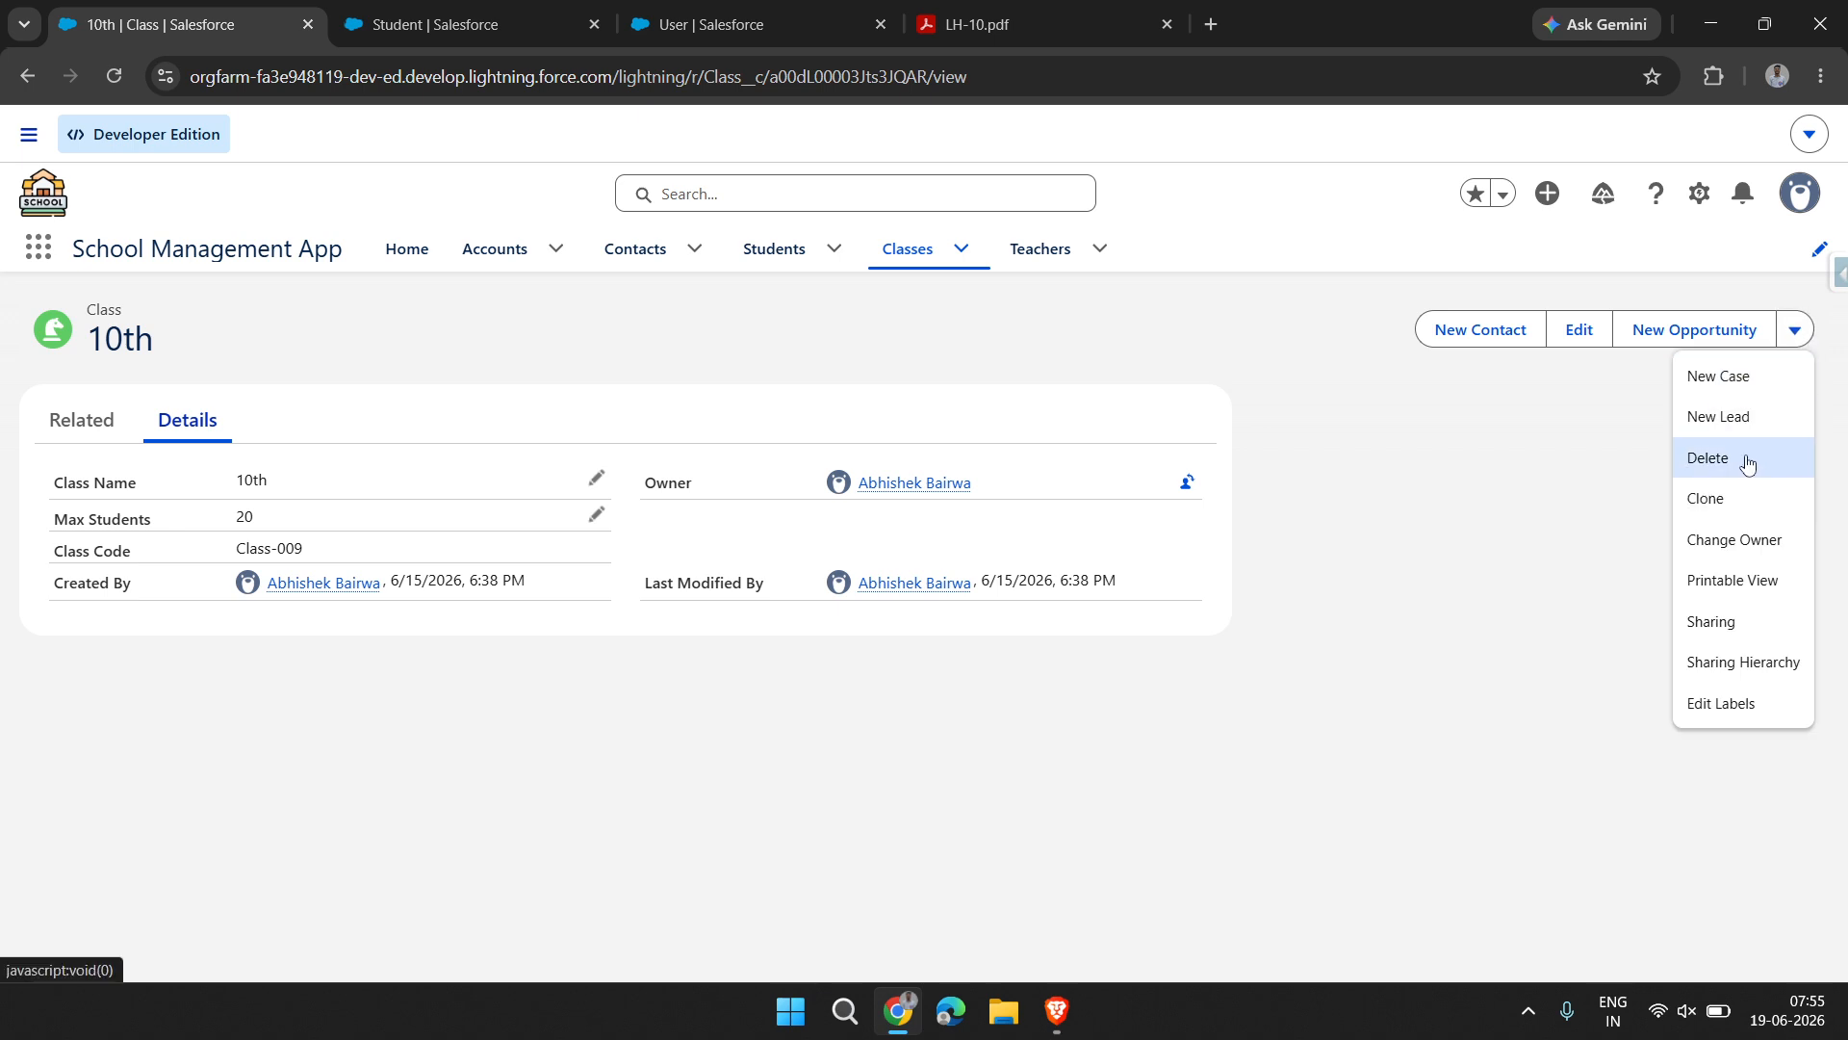
pyautogui.click(1752, 464)
pyautogui.click(1250, 594)
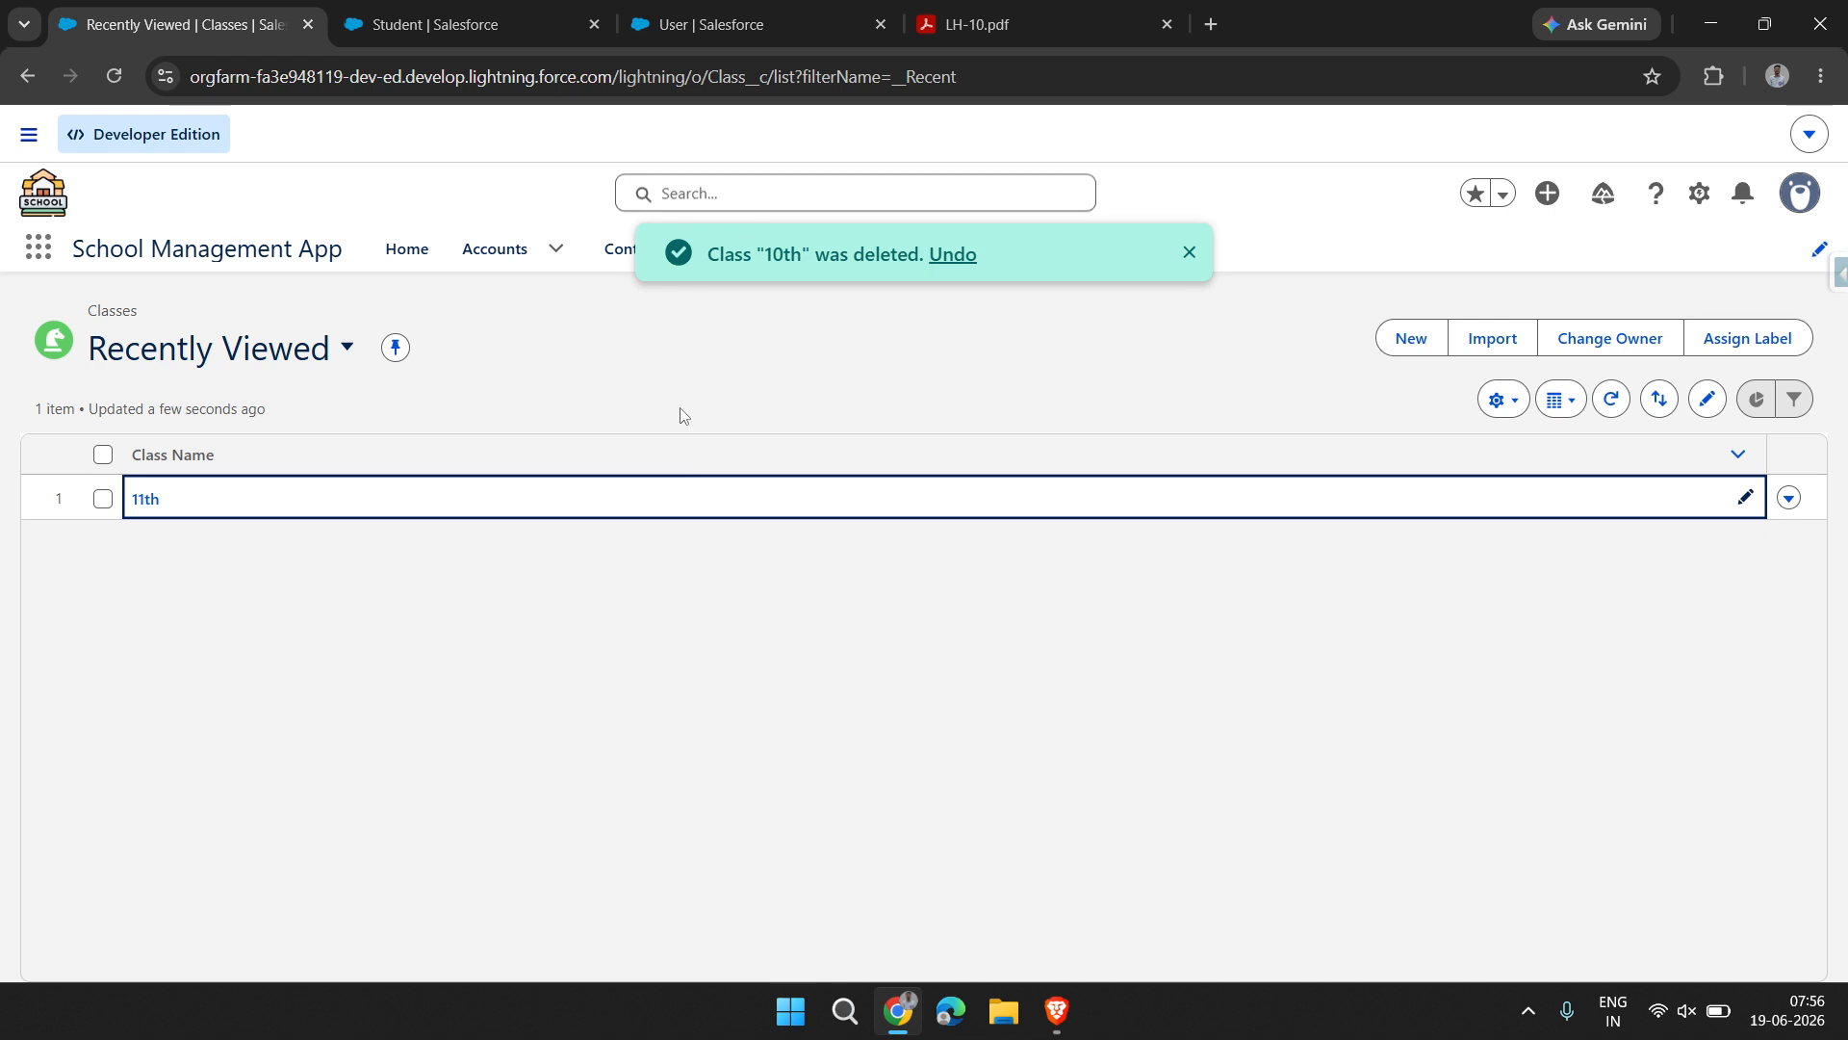
pyautogui.click(1190, 254)
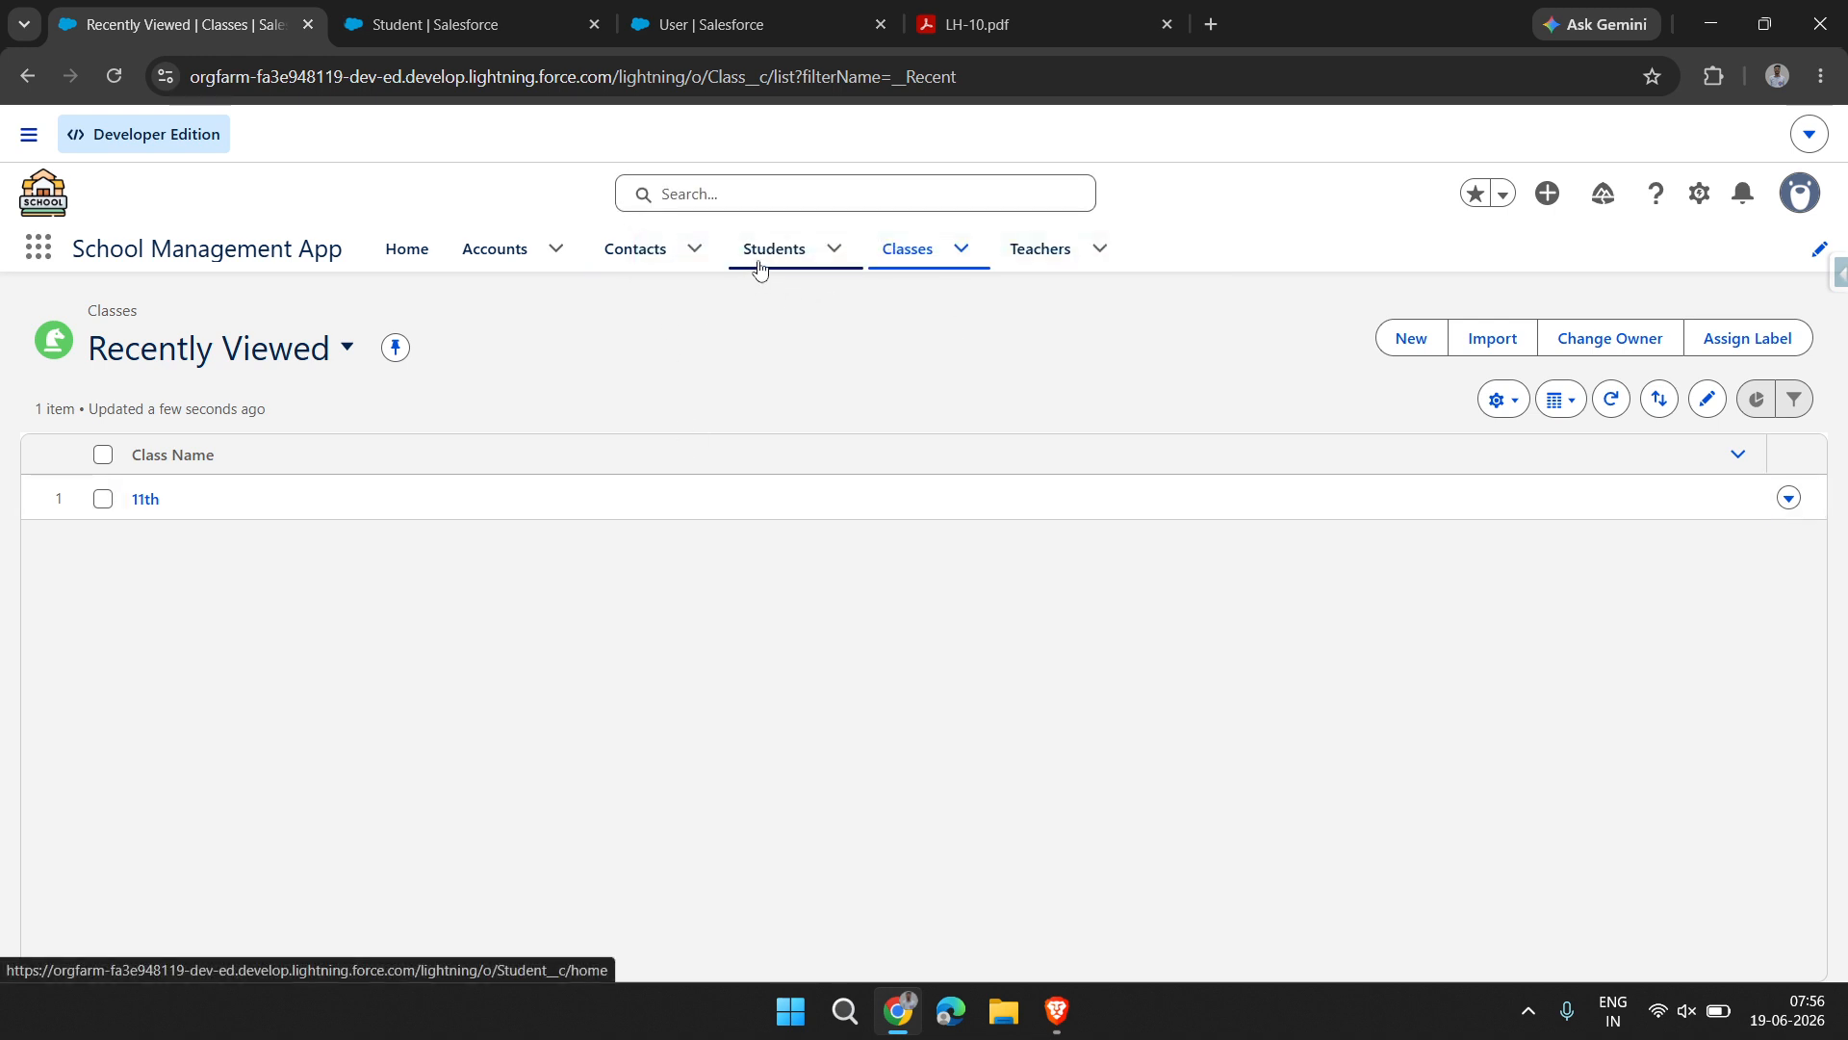
# Check the Students list after the class deletion, and review the relationship type definitions in LH-10.pdf
pyautogui.click(760, 265)
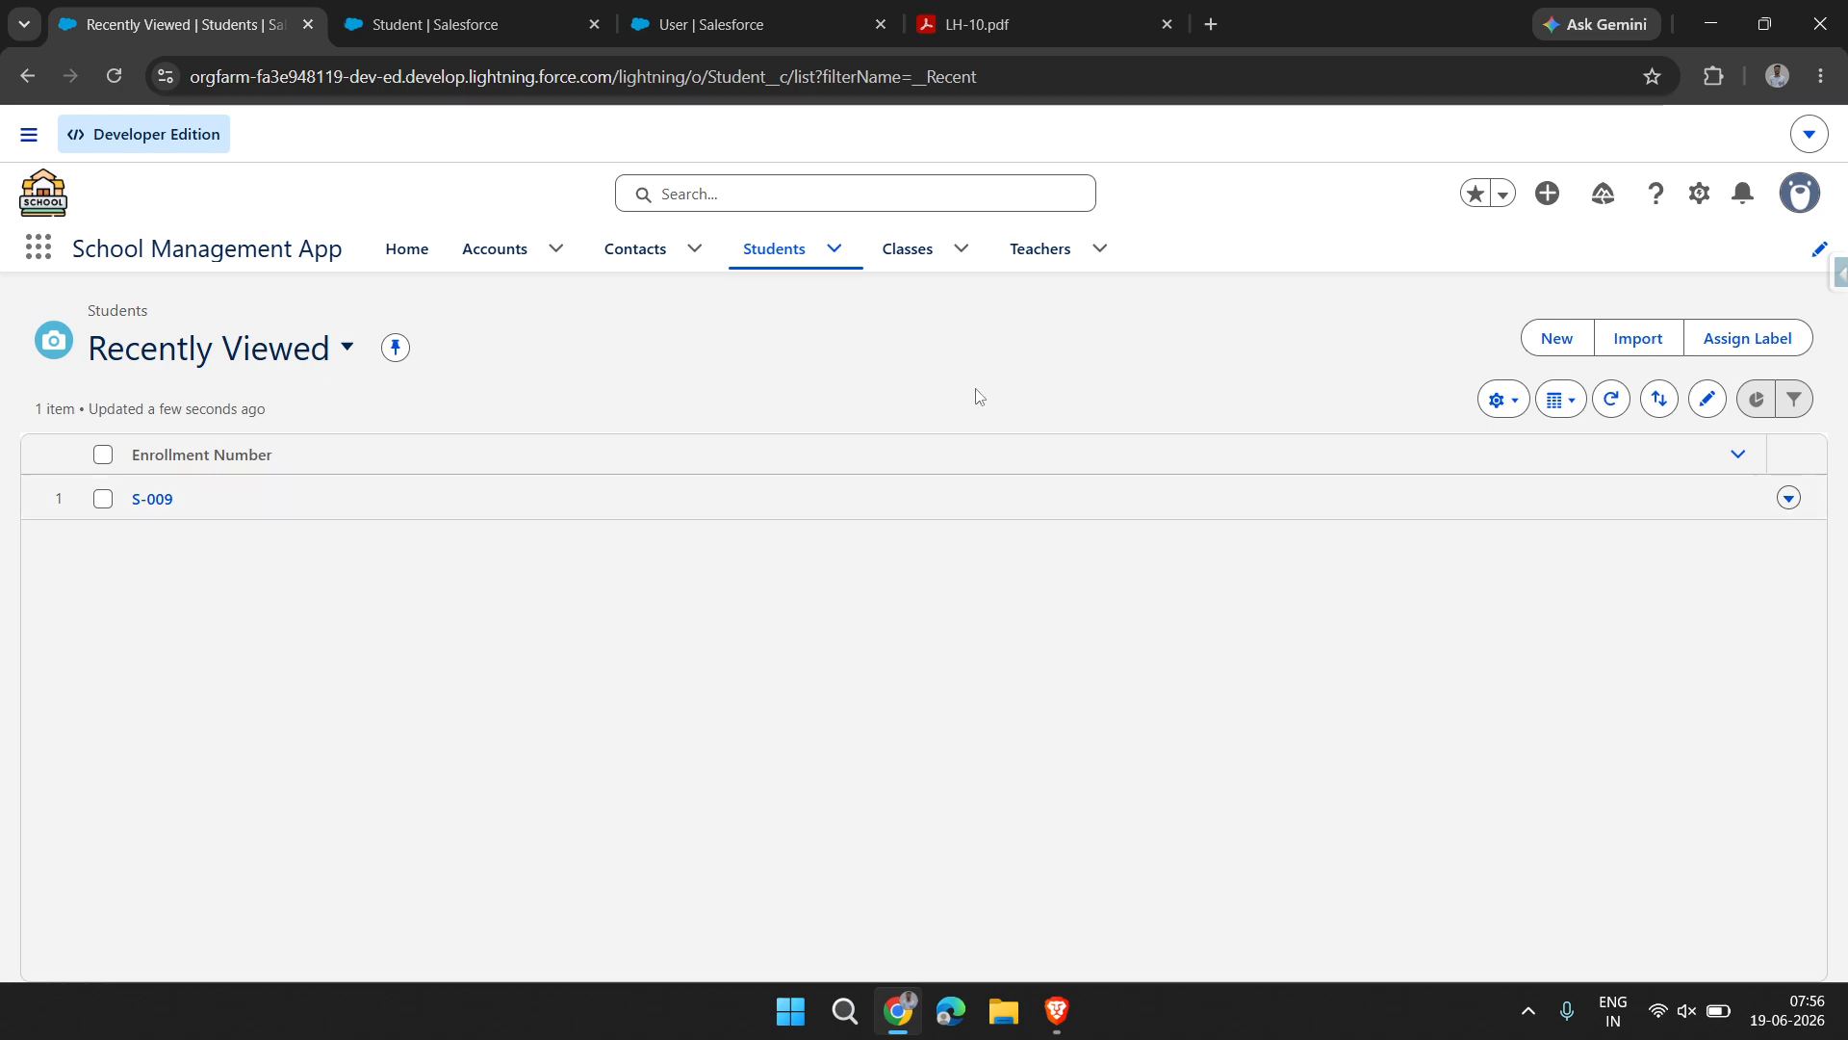
pyautogui.click(972, 24)
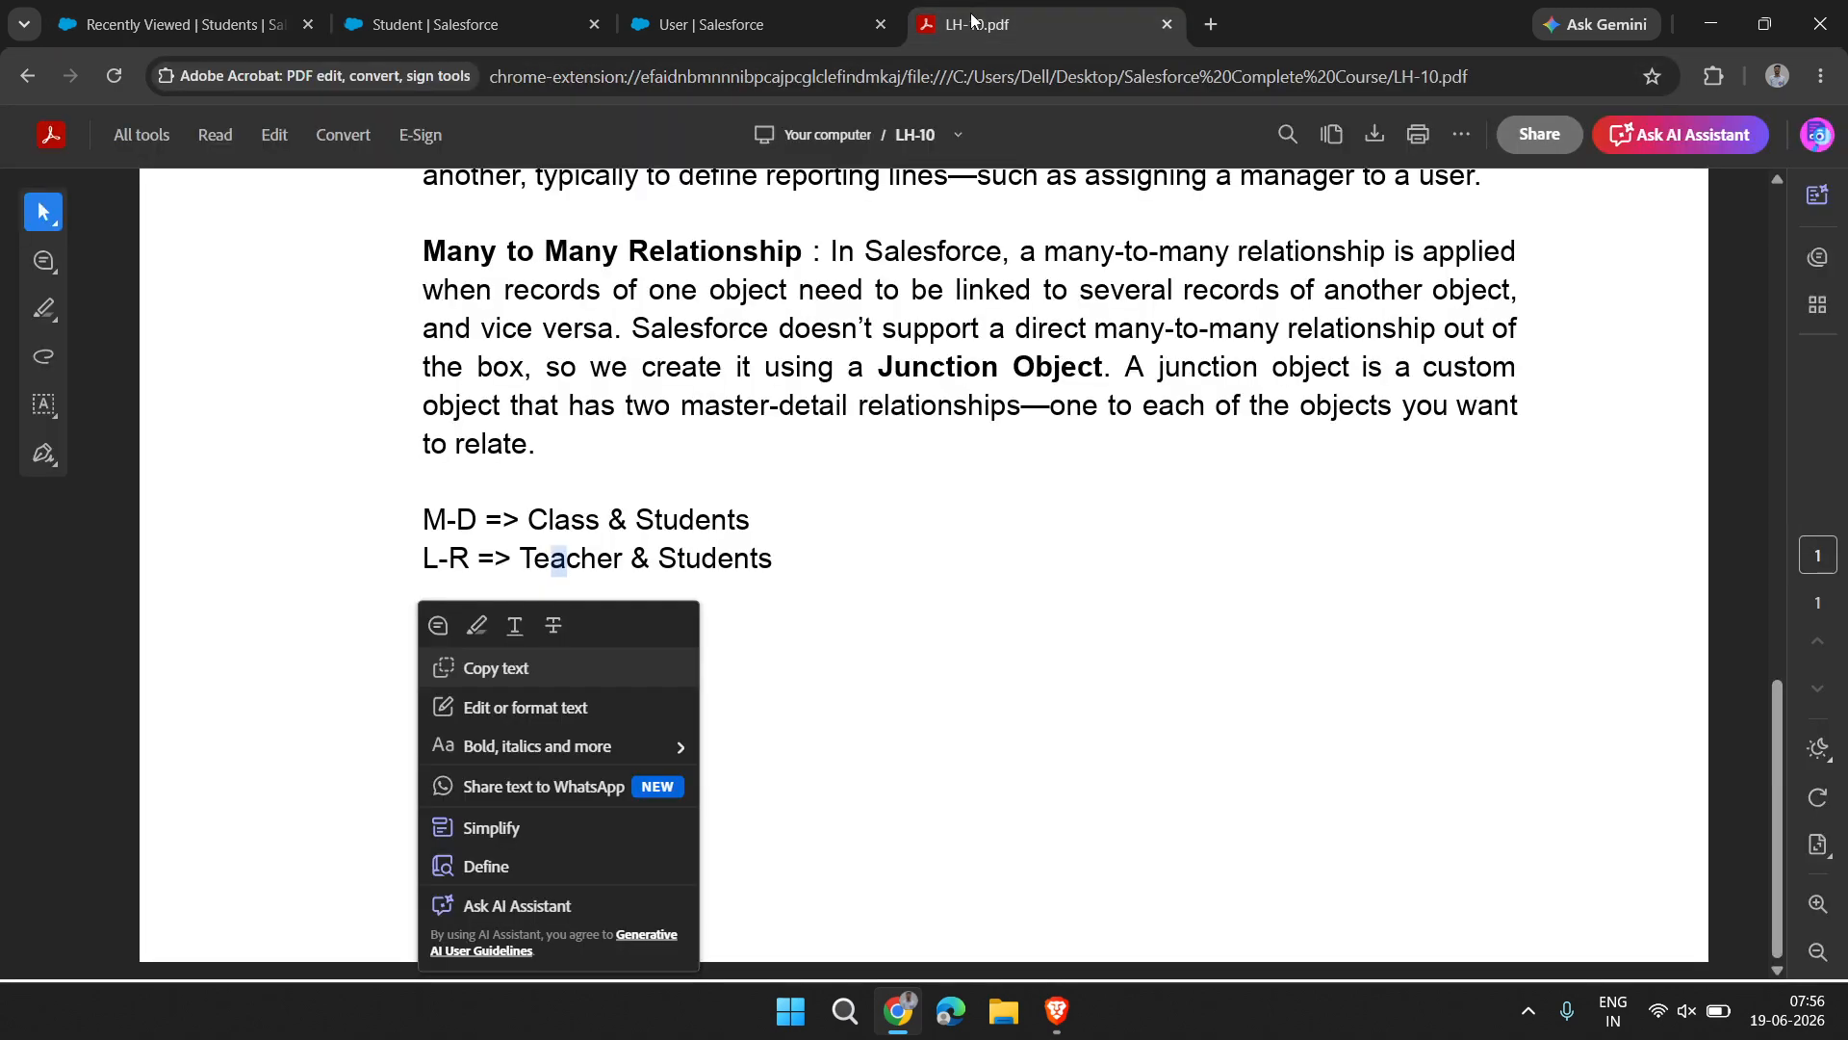
pyautogui.click(755, 631)
pyautogui.scroll(10, 755, 631)
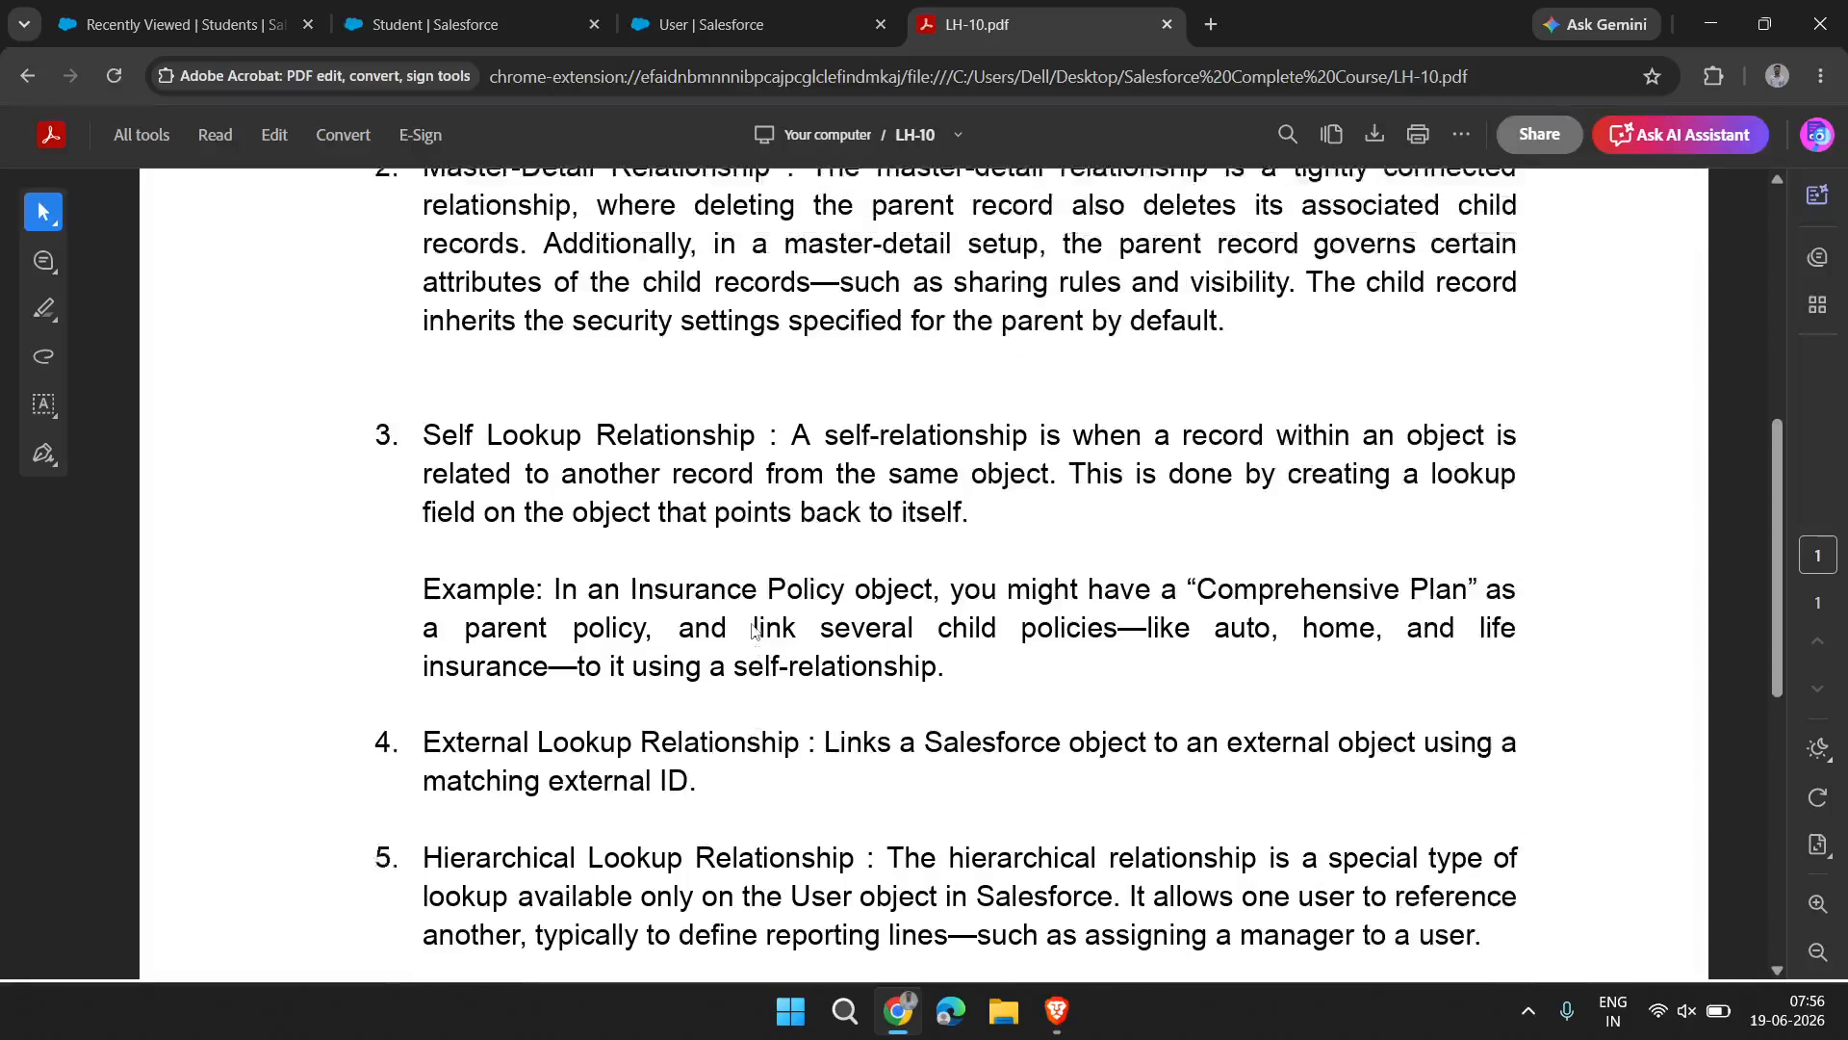
pyautogui.scroll(3, 752, 630)
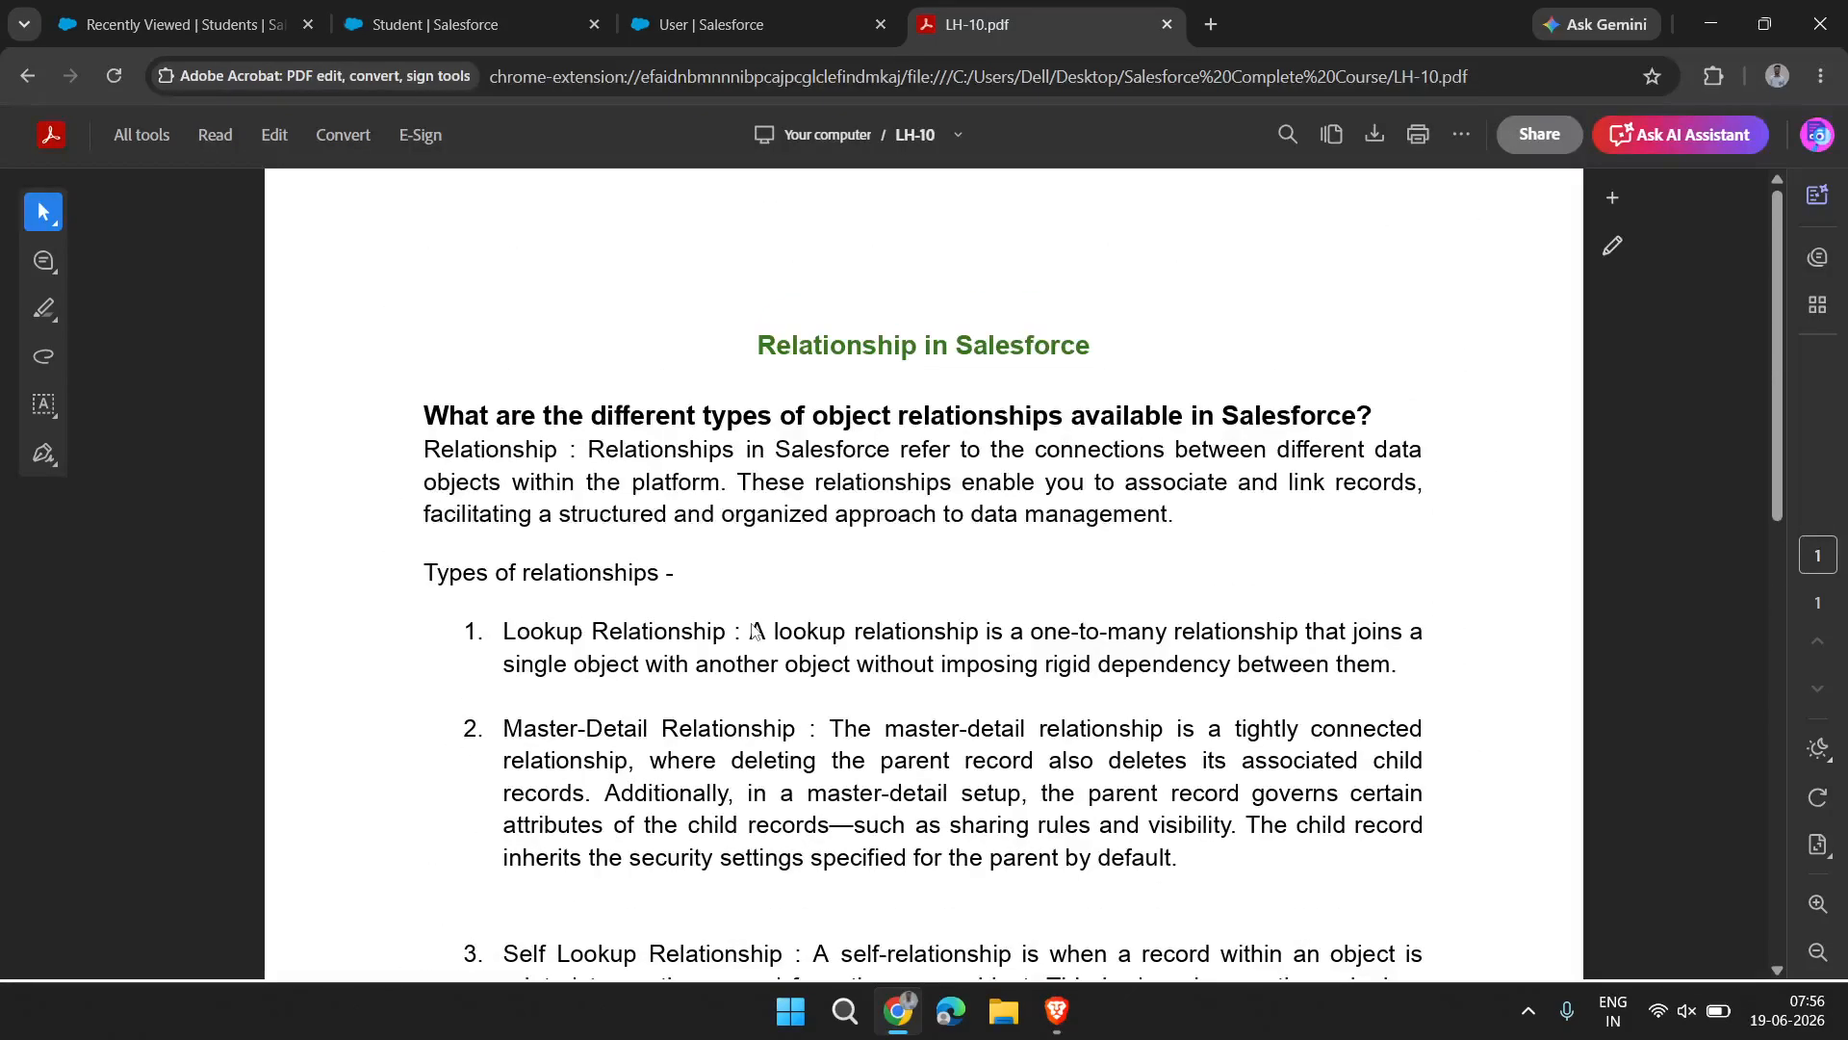
pyautogui.scroll(-1, 624, 455)
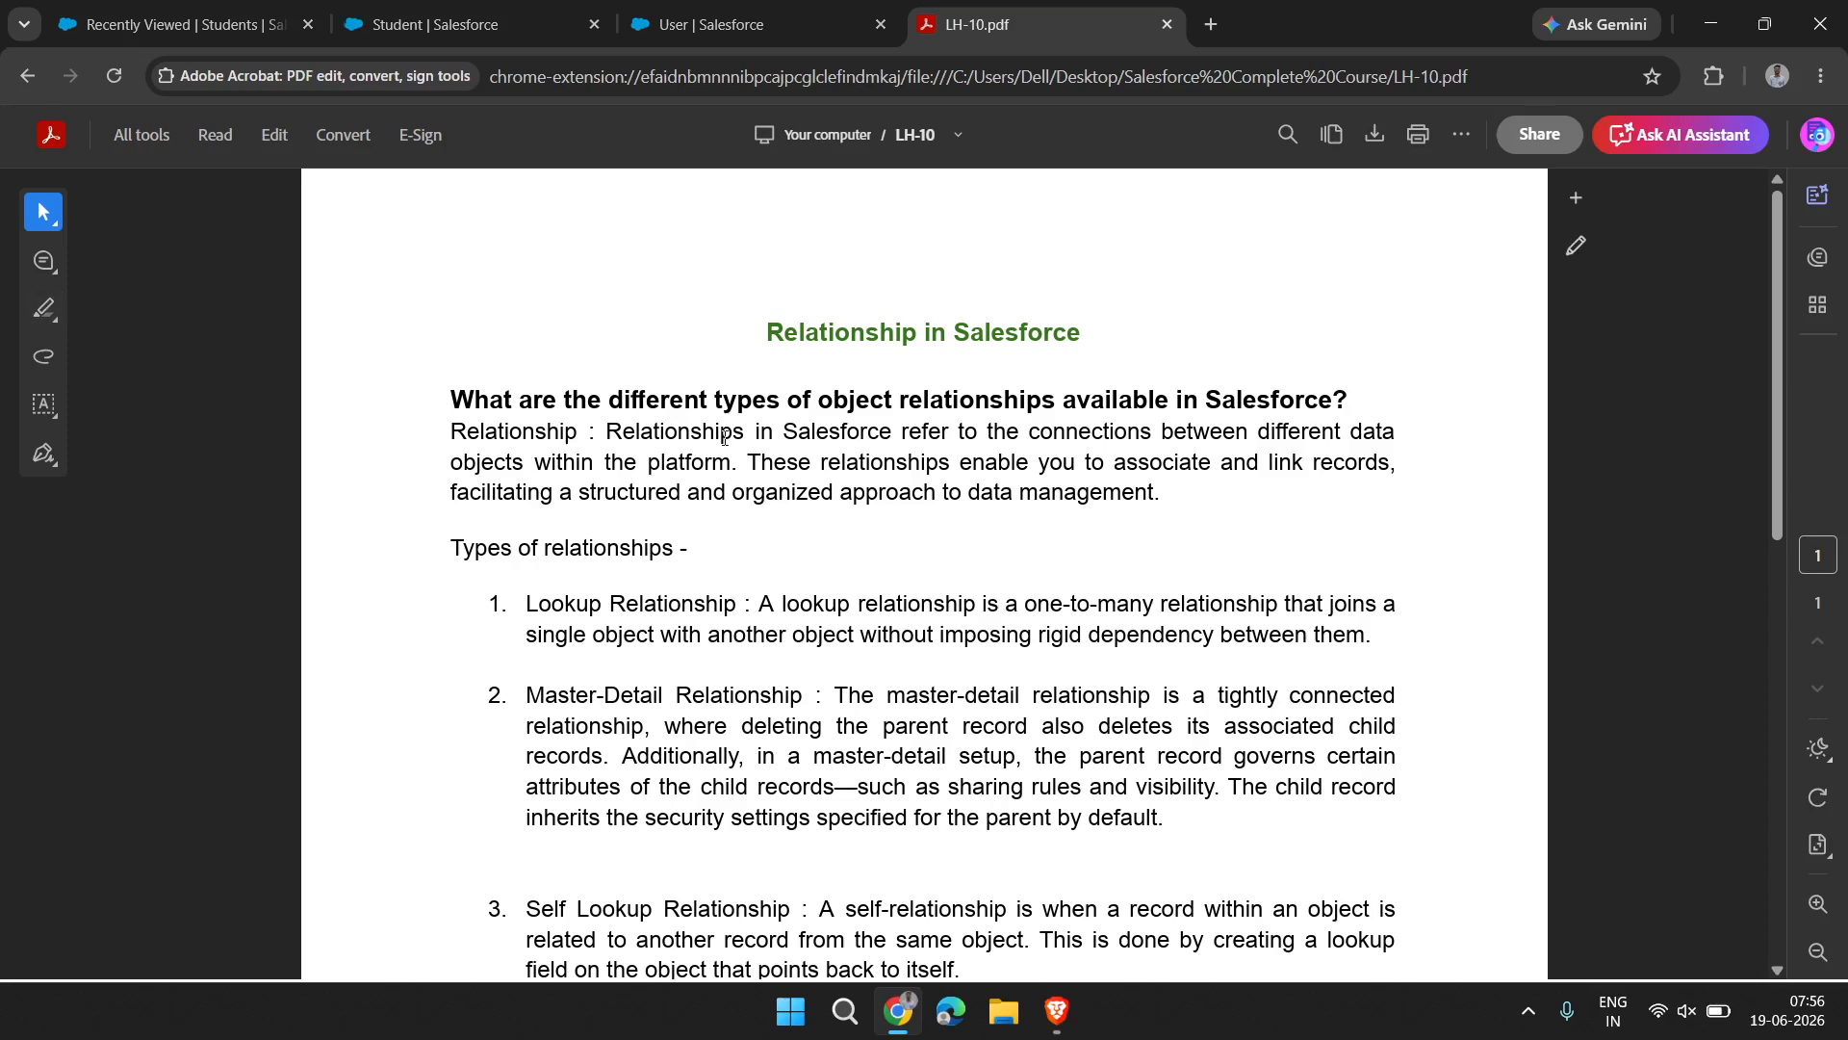
pyautogui.scroll(-9, 724, 438)
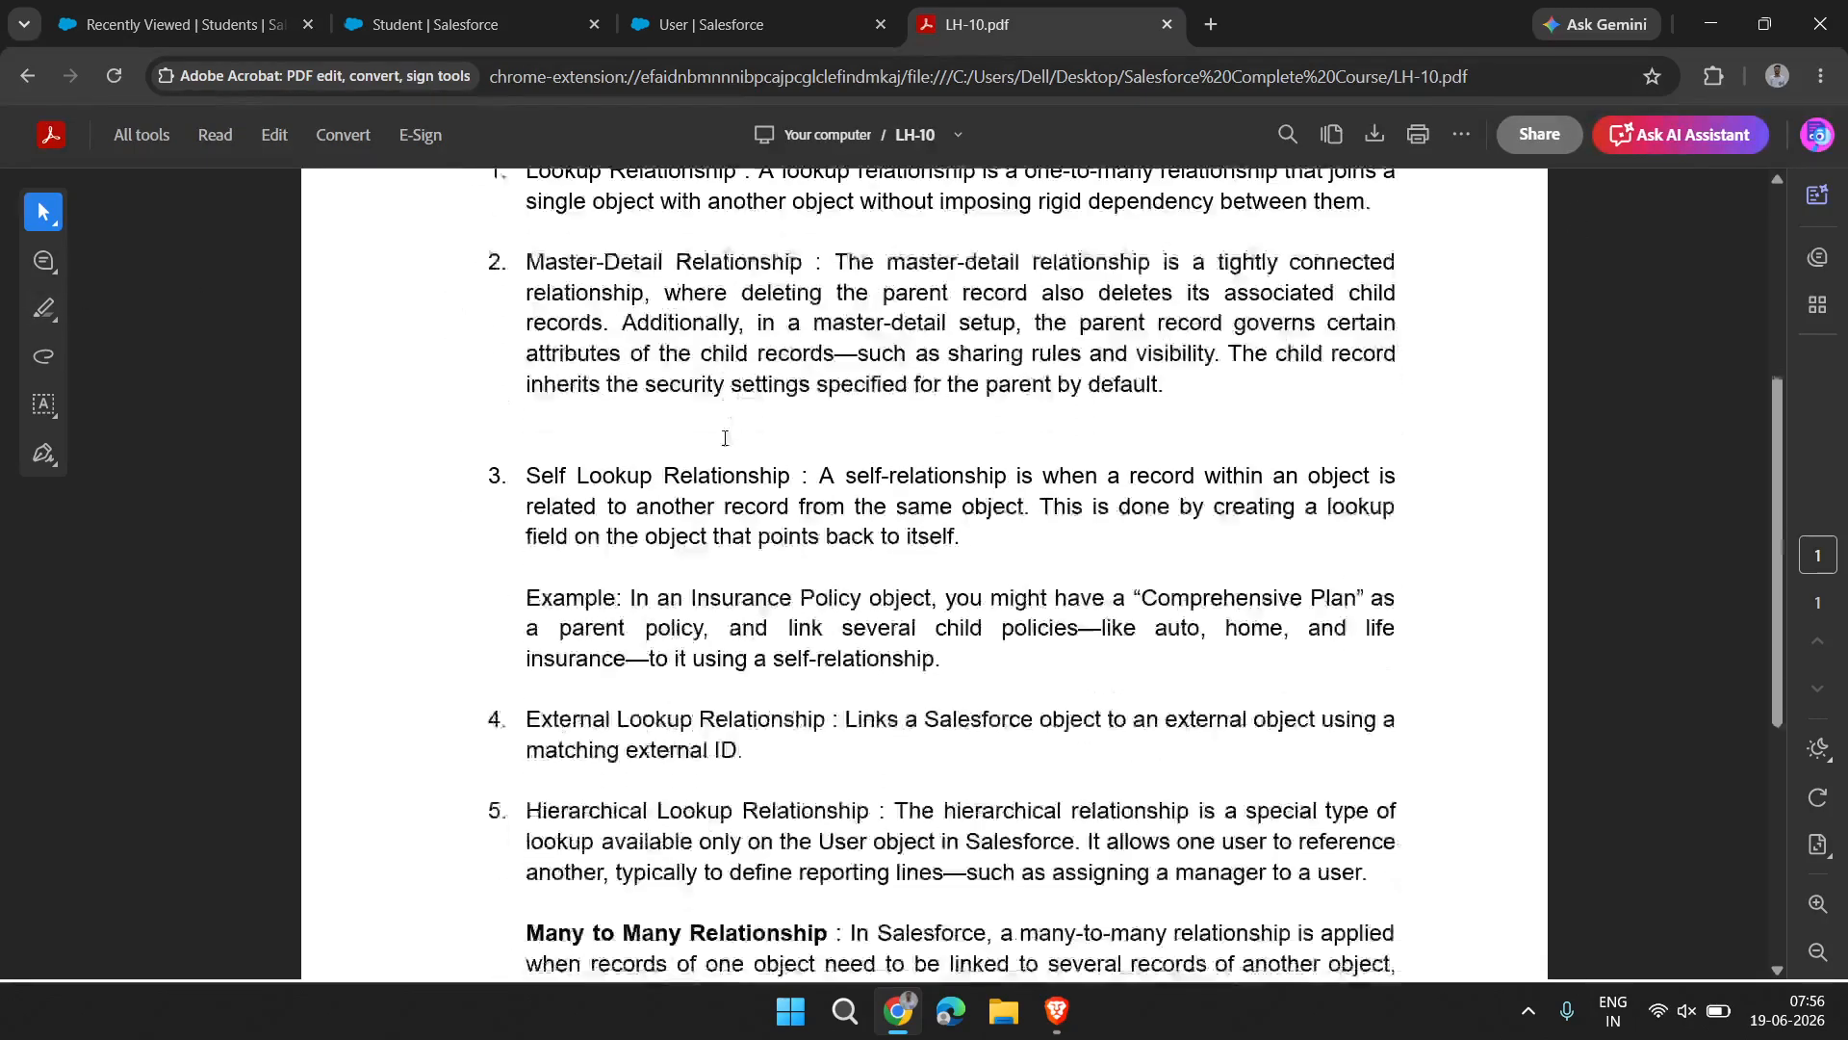
pyautogui.click(1075, 1019)
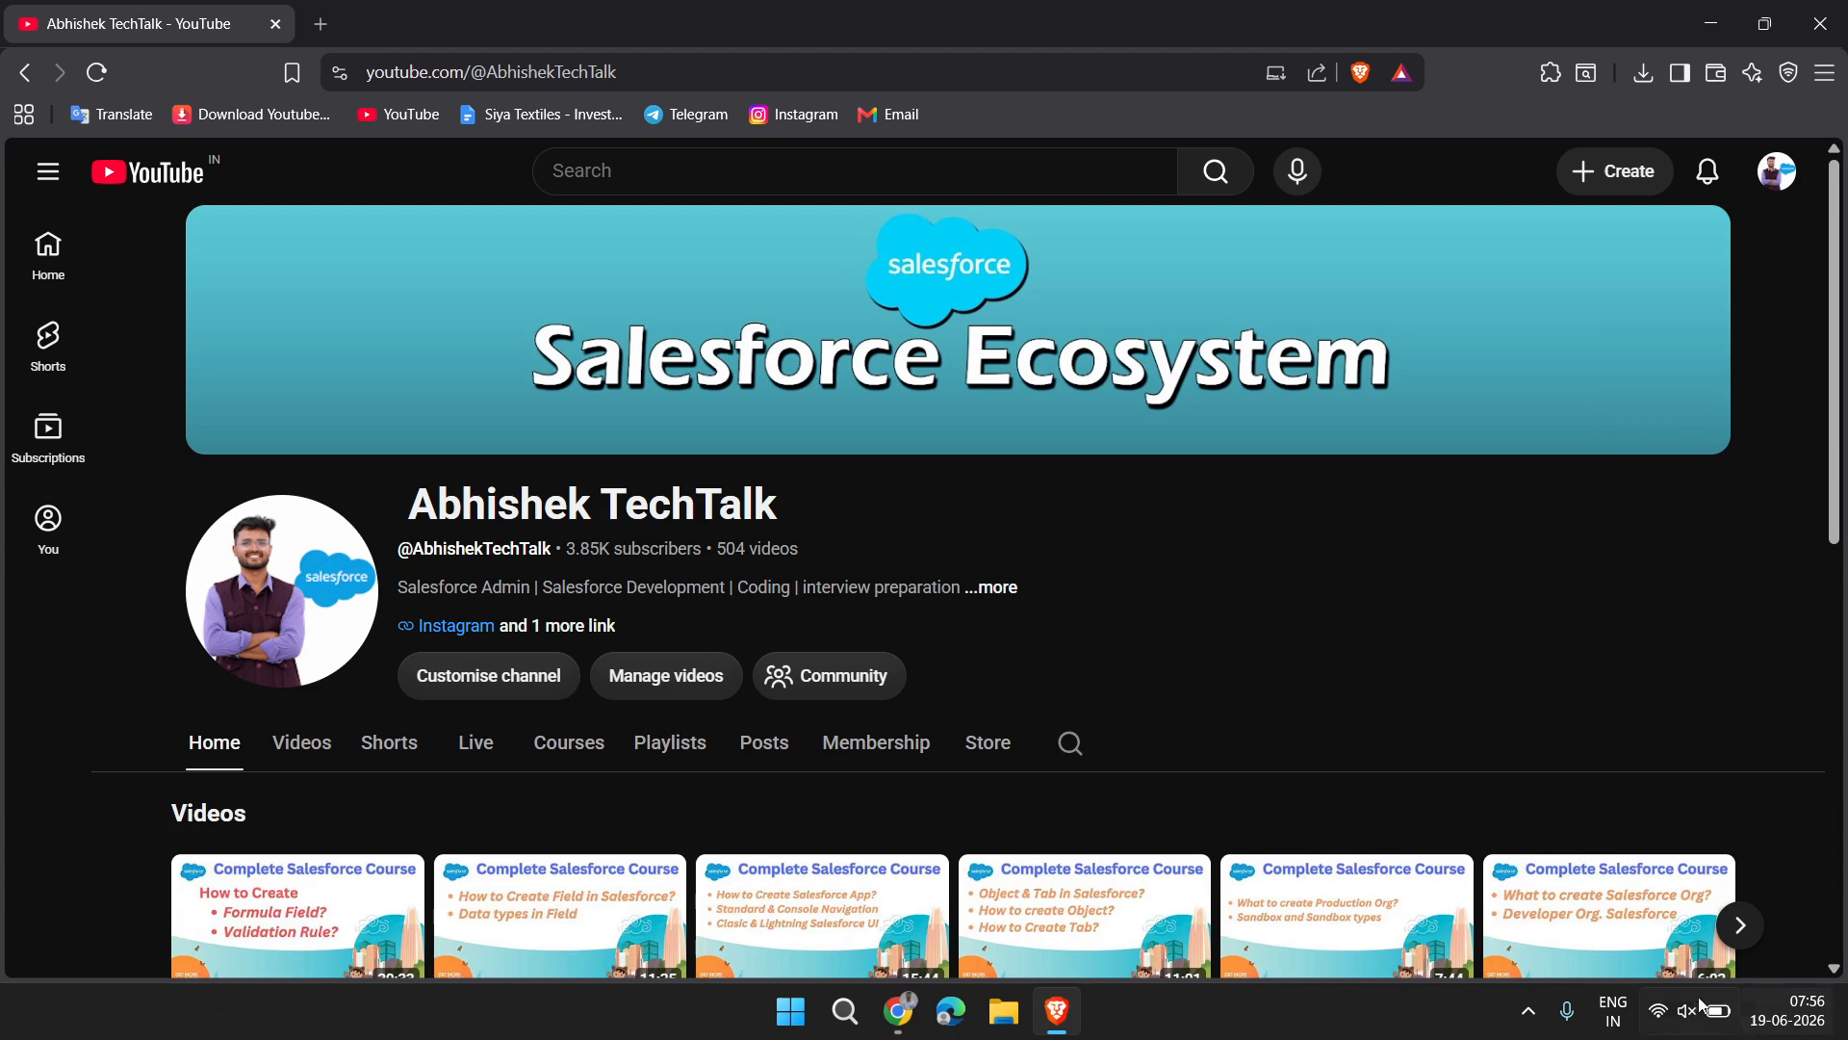
pyautogui.click(1526, 1013)
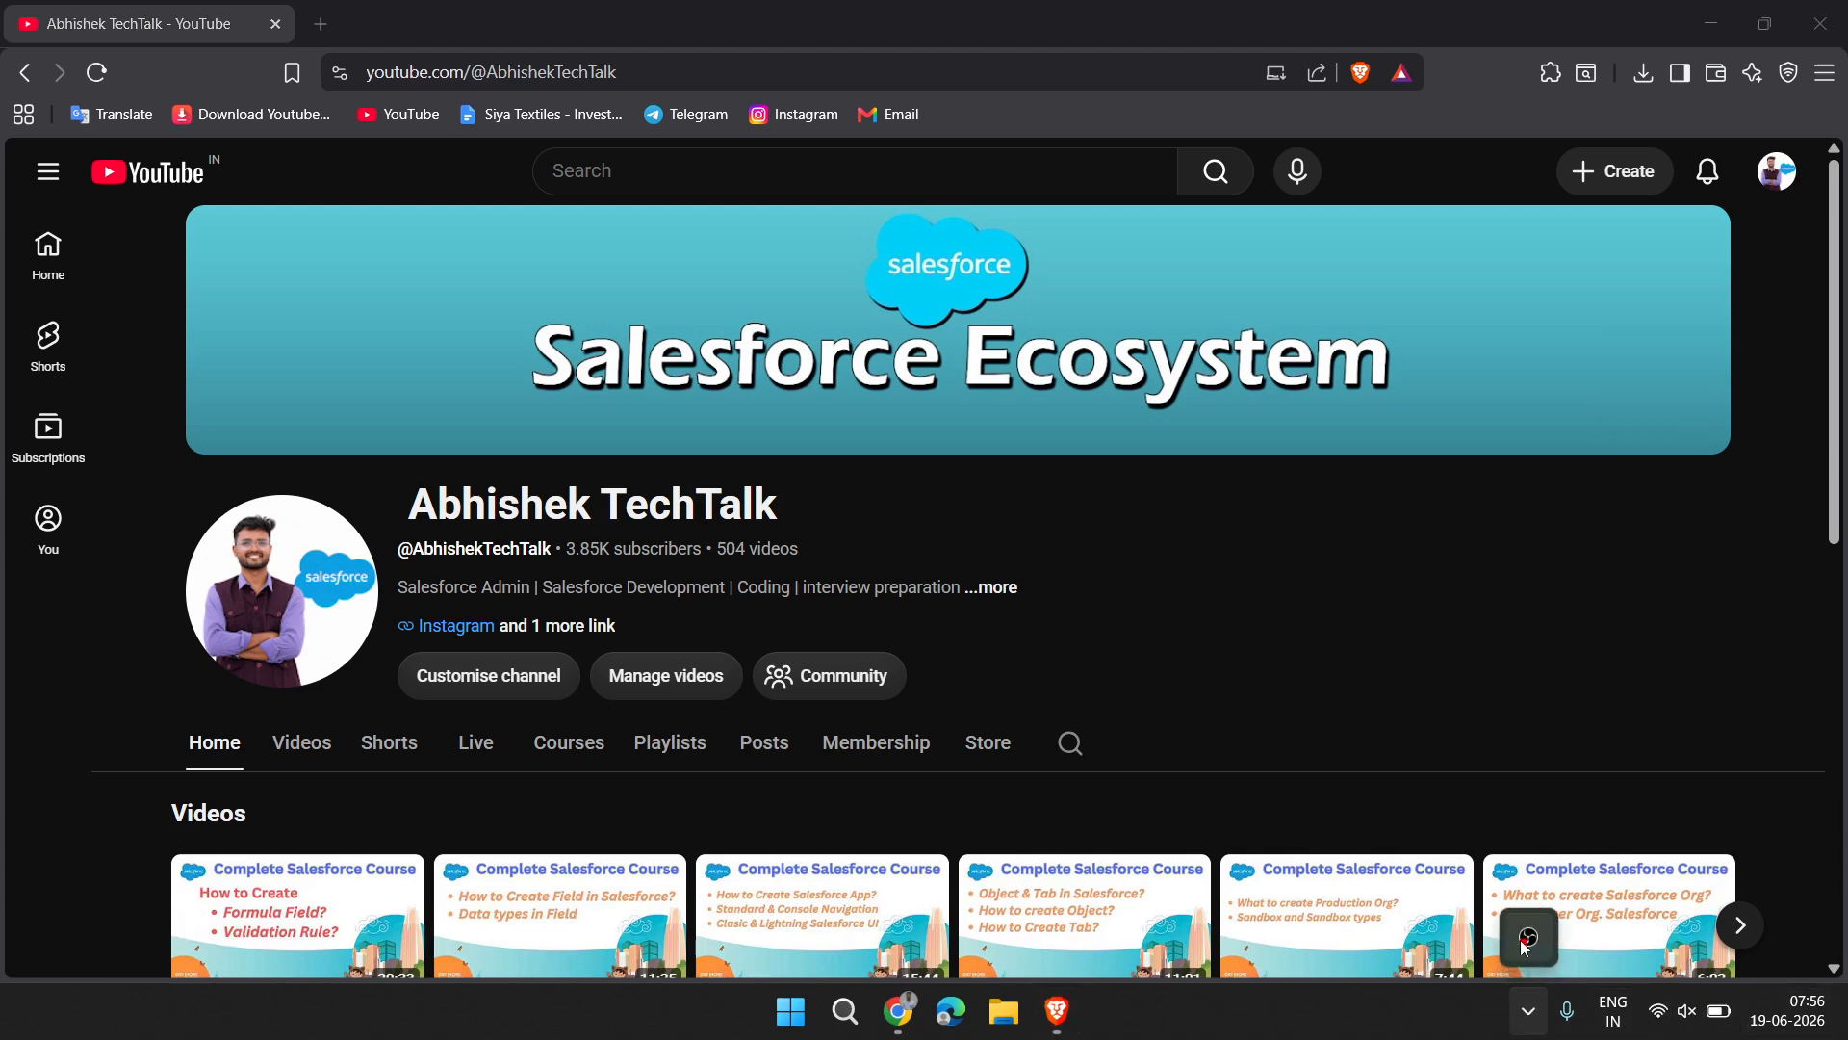